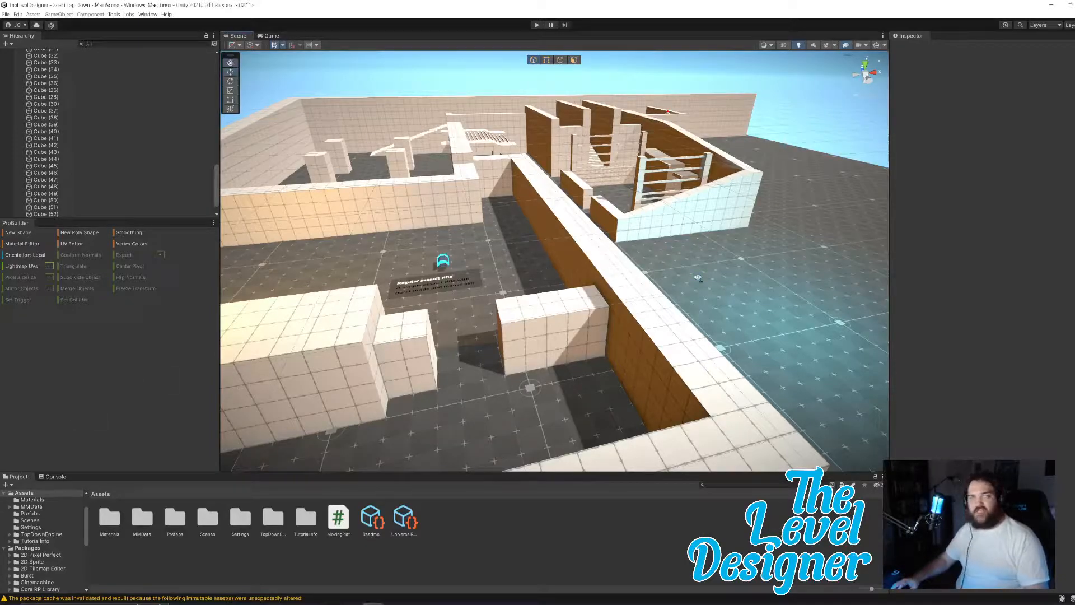
Step: Start playtesting the level and walk the character through the first gap to the Pickable Dash Ability
right_drag(698, 277, 692, 288)
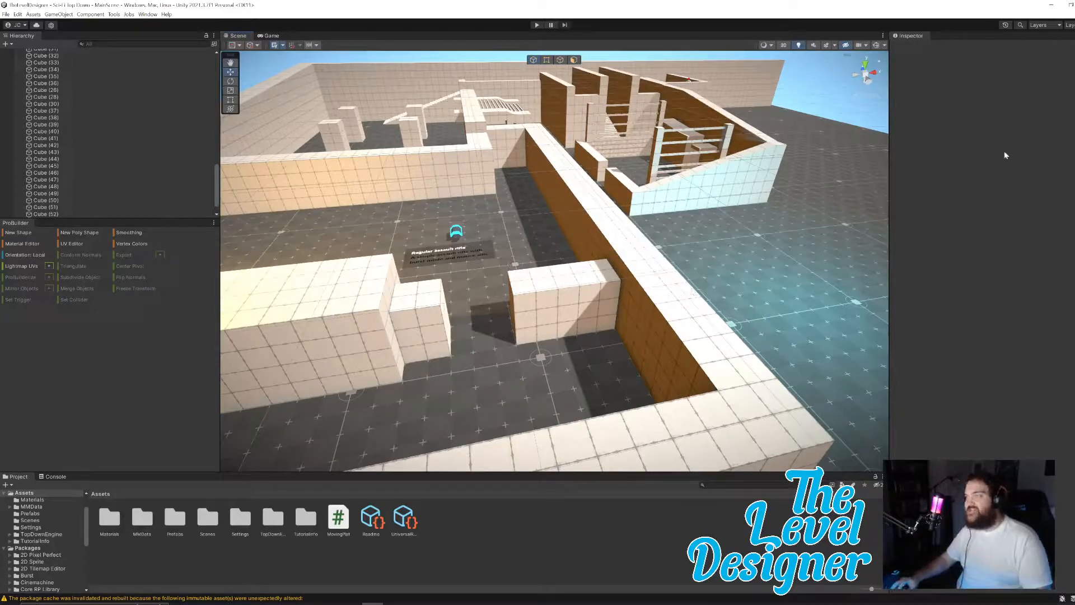
mouse_move(626, 271)
right_down()
mouse_move(669, 278)
mouse_move(639, 285)
right_up()
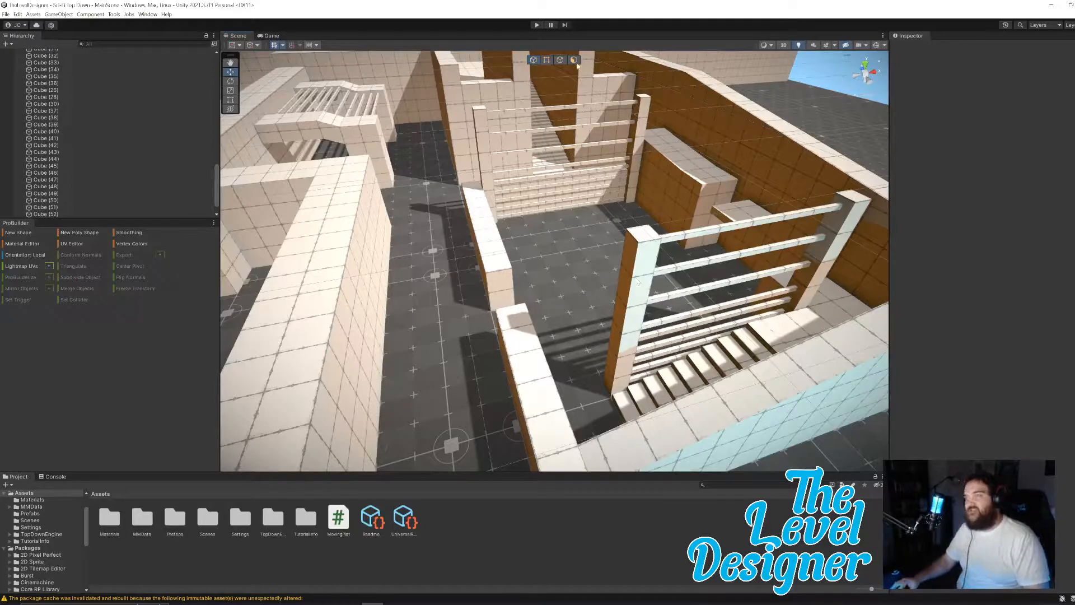
click(536, 26)
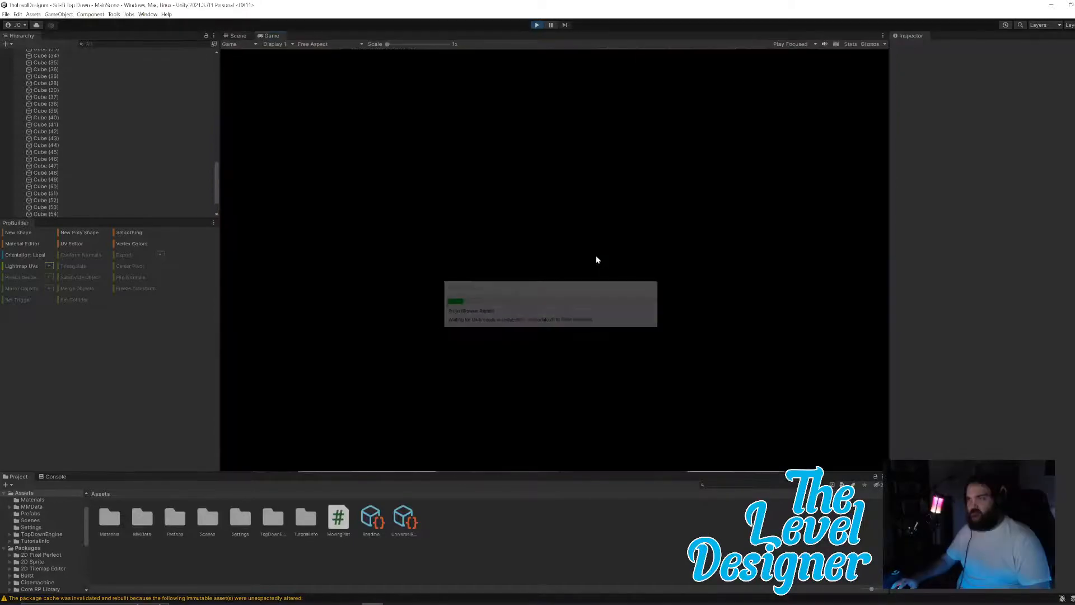
key(a)
key(w)
key(w)
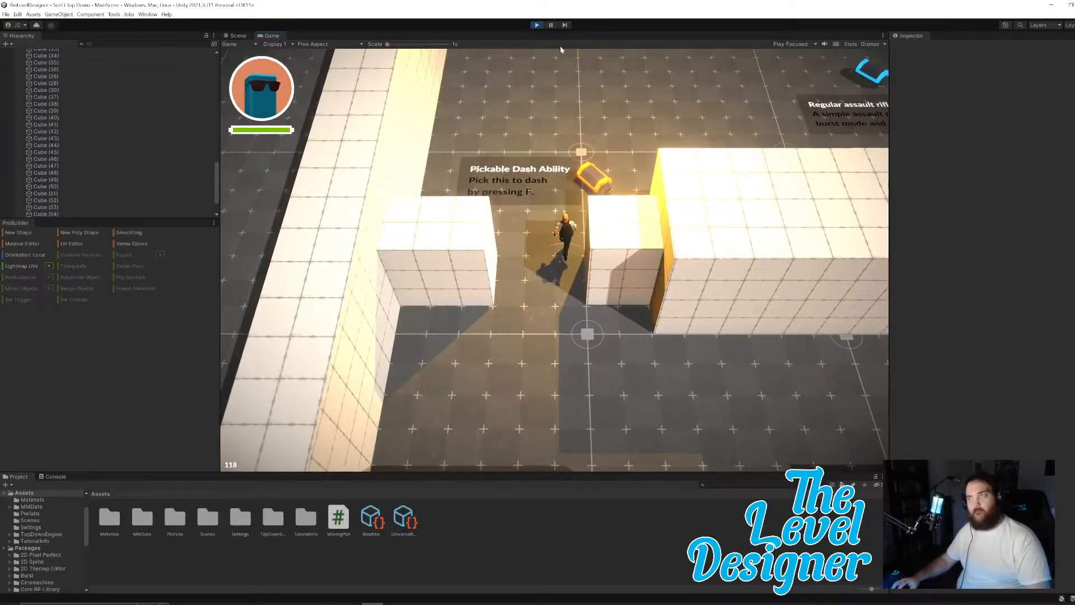
key(w)
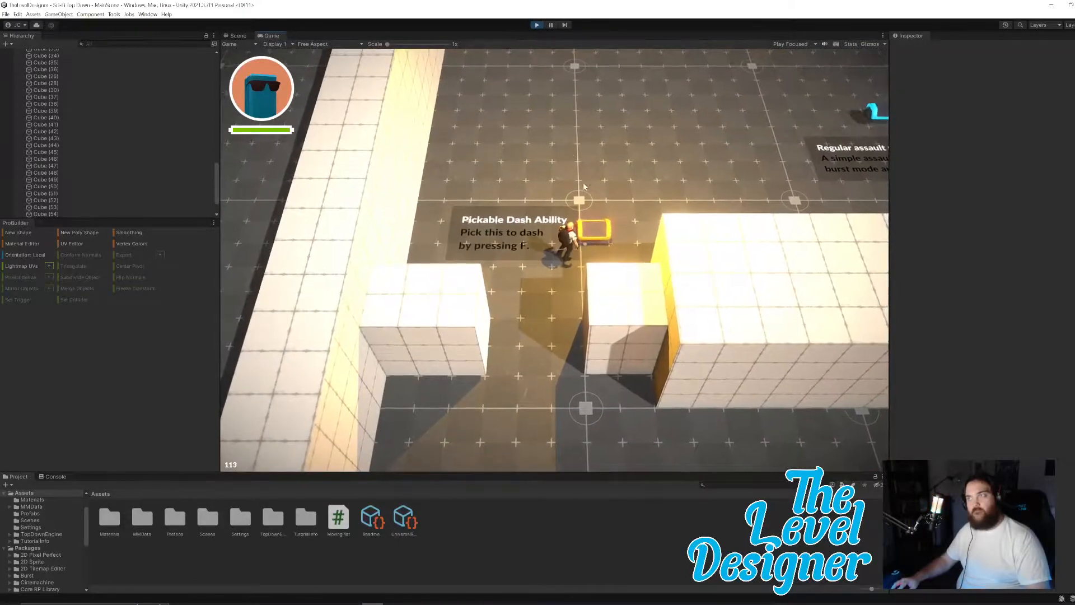
Step: Collect the regular assault rifle and advance along the long wall towards the corridor opening
key(d)
key(w)
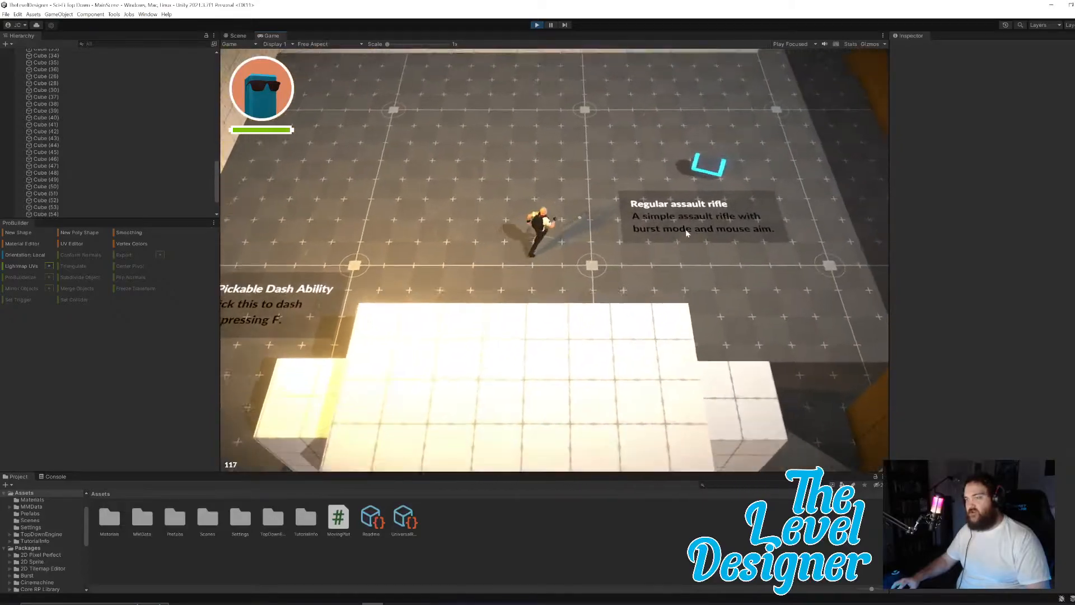
key(w)
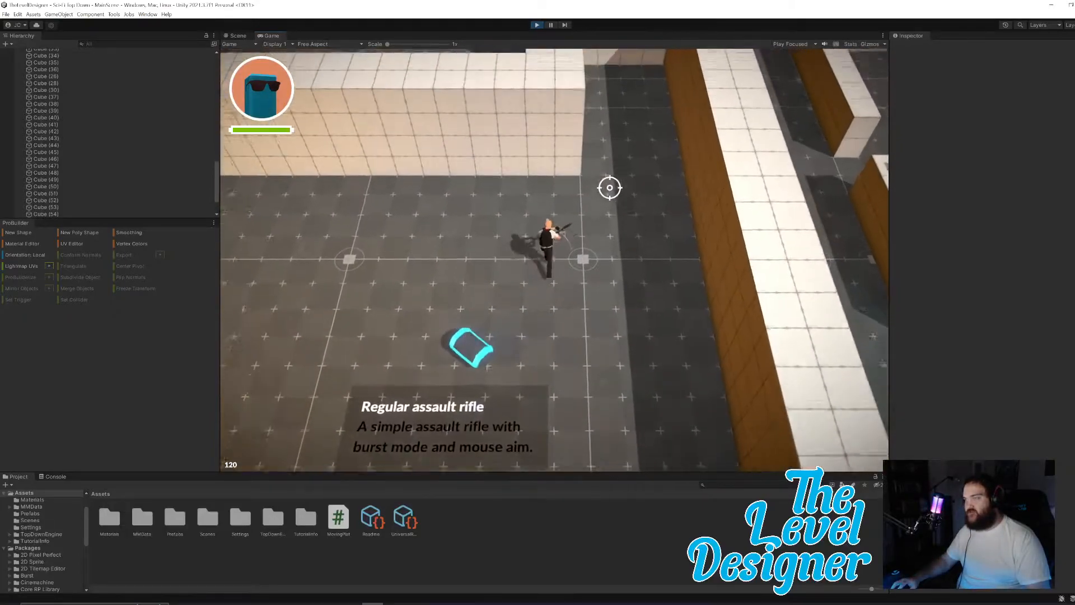
key(w)
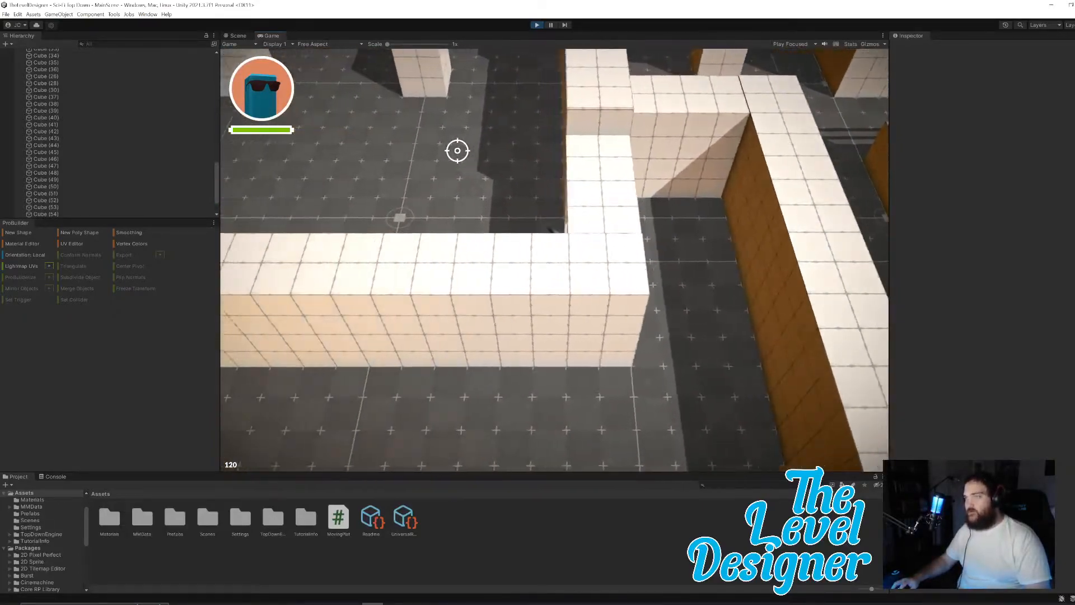
Step: Enter the room with the pillars and fight the enemies there with the assault rifle while moving towards the stairs
key(w)
key(a)
drag(470, 105, 368, 179)
key(d)
key(d)
key(w)
key(r)
key(w)
key(a)
key(d)
key(s)
click(338, 200)
key(w)
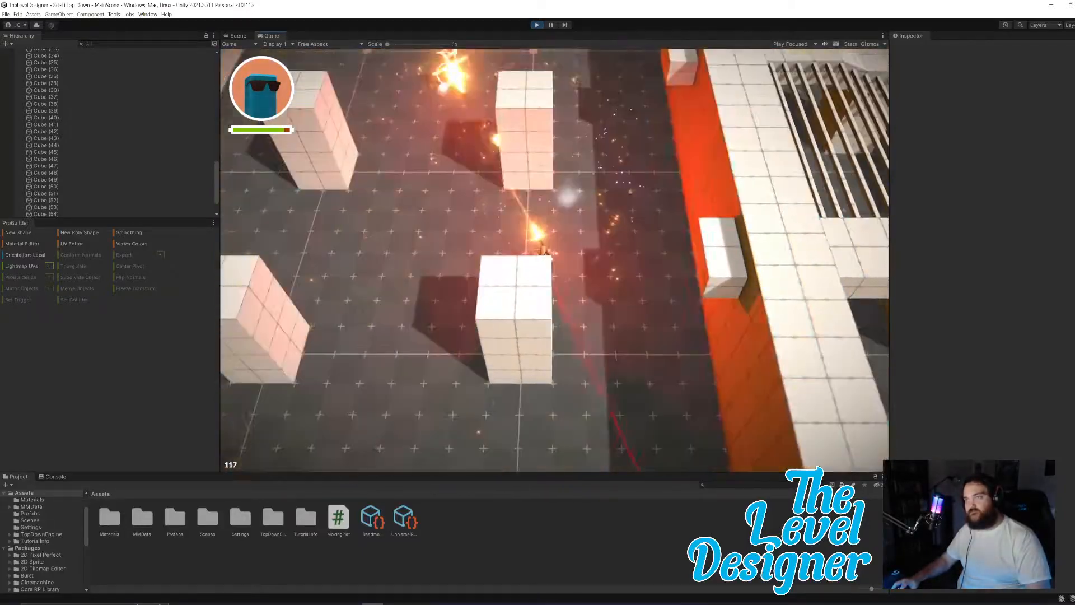
click(498, 81)
drag(499, 82, 514, 87)
key(a)
key(w)
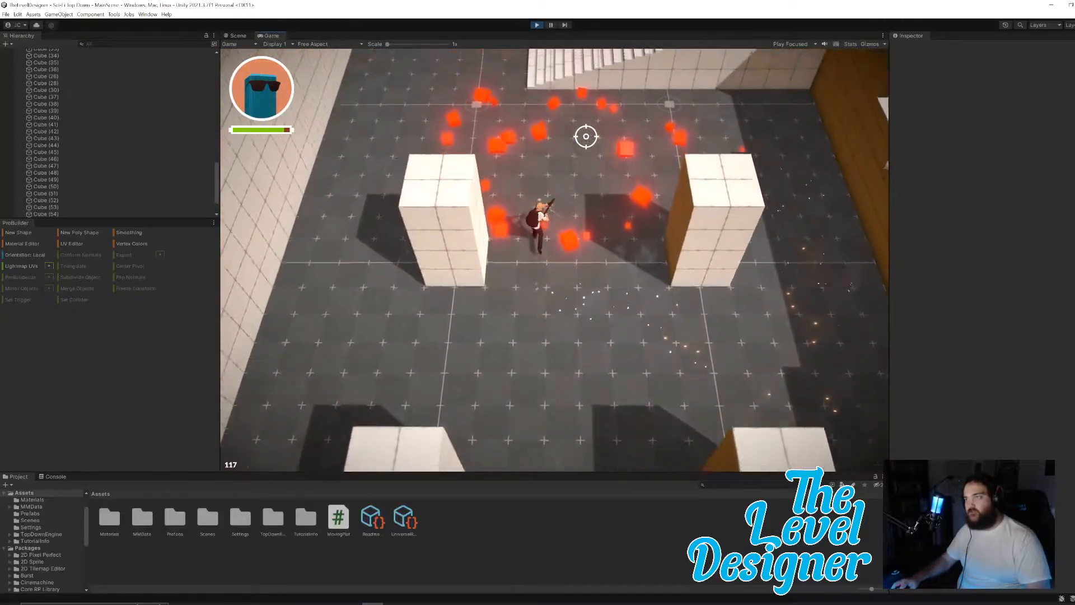
Step: Climb the stairs to the upper walkway and engage the armed enemy while dodging its fire
key(w)
key(d)
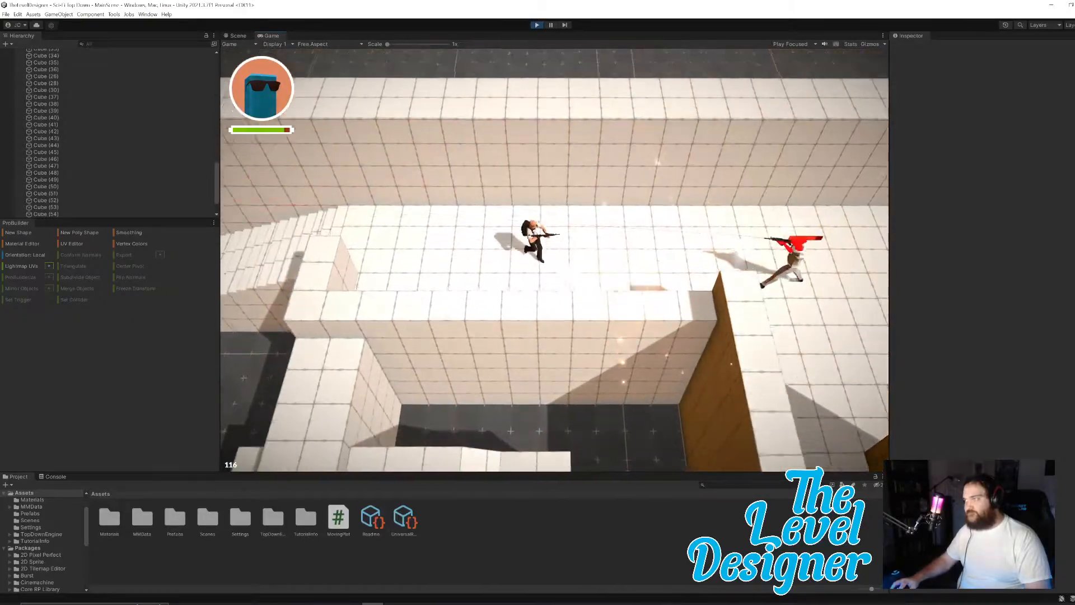
key(s)
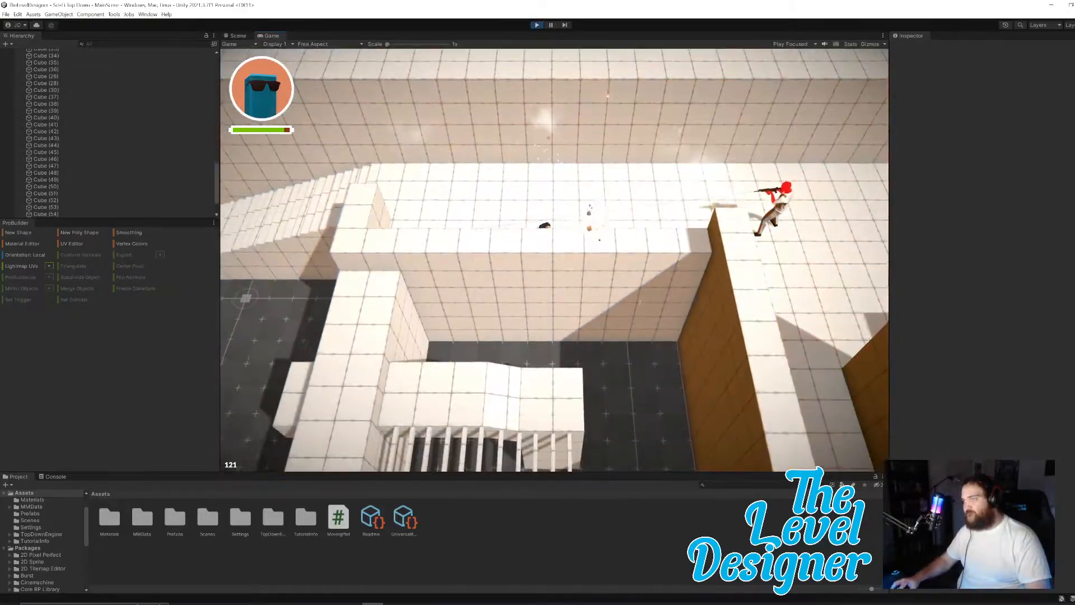
key(d)
key(w)
key(a)
key(s)
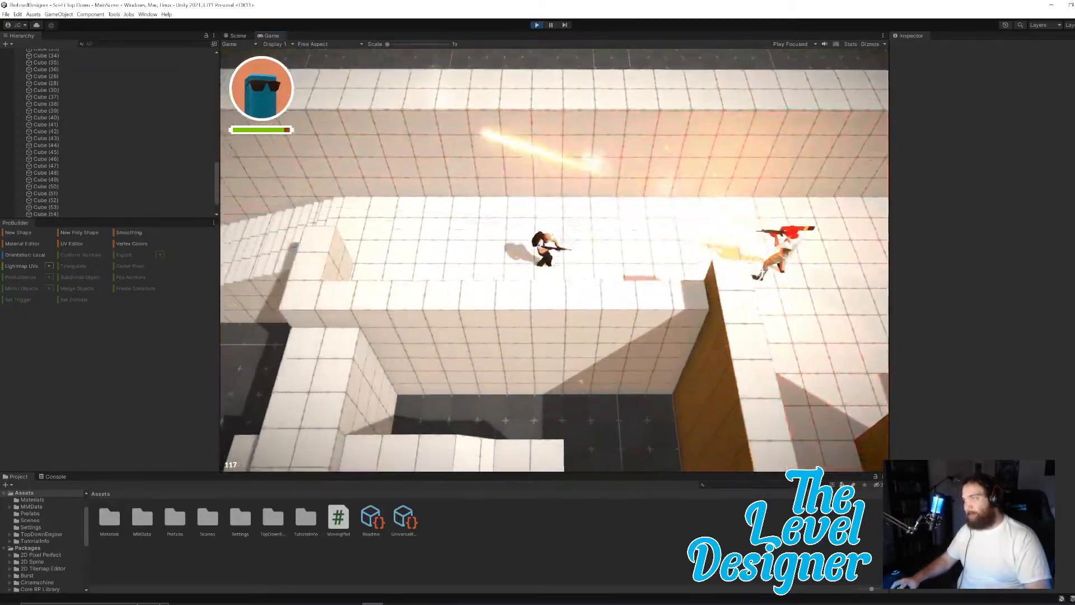
key(w)
key(d)
key(d)
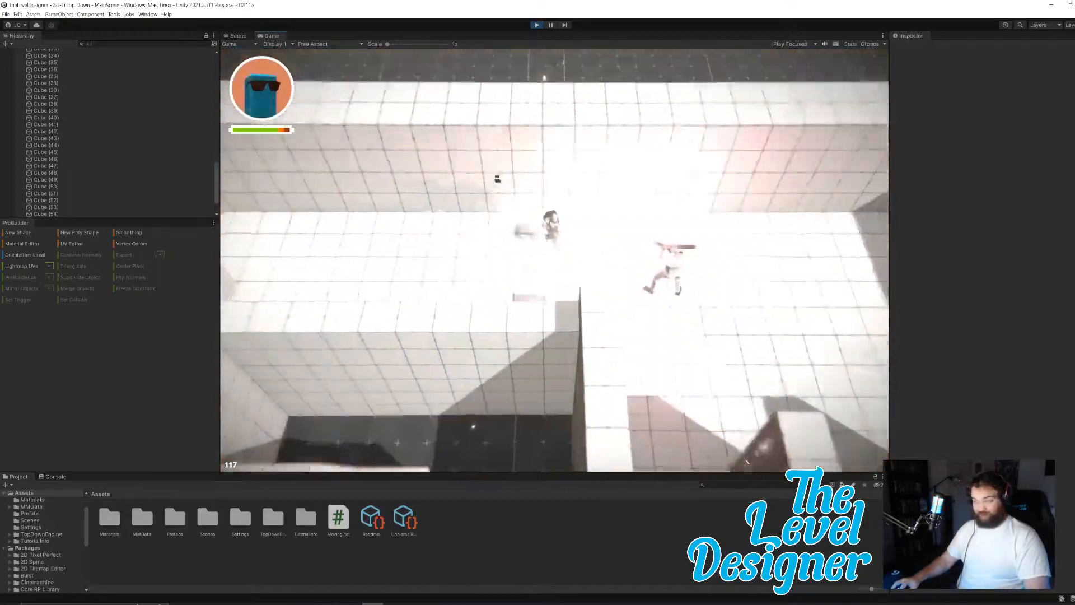
Step: Finish the walkway fight around the armed enemy and move onto the wide upper platform
key(w)
key(d)
key(s)
key(a)
key(w)
key(f)
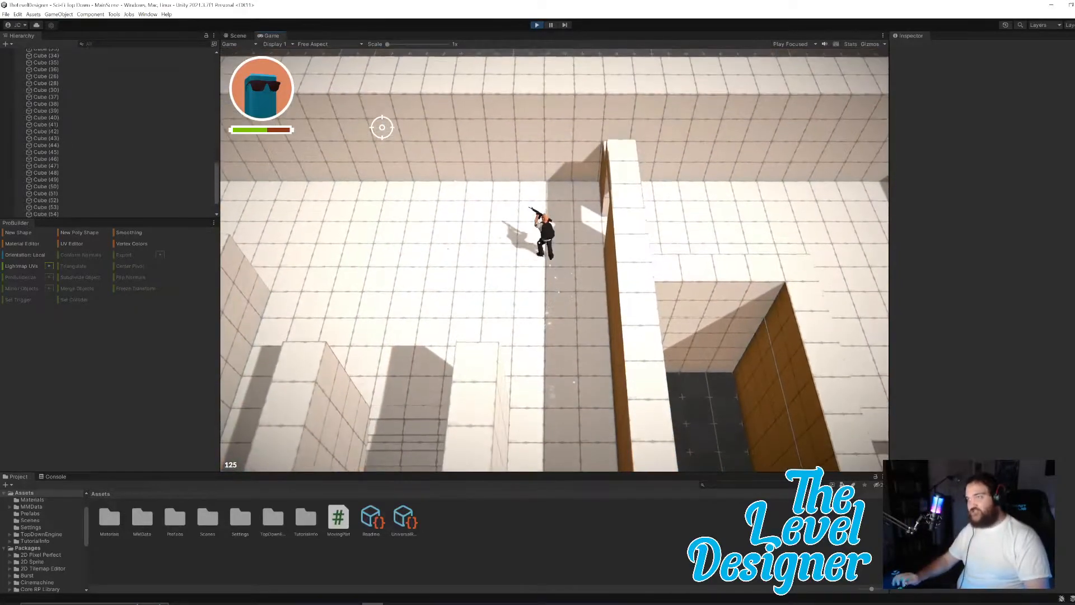
Step: Test the route down the narrow passage beside the outer wall and back up the central stairs
key(s)
key(s)
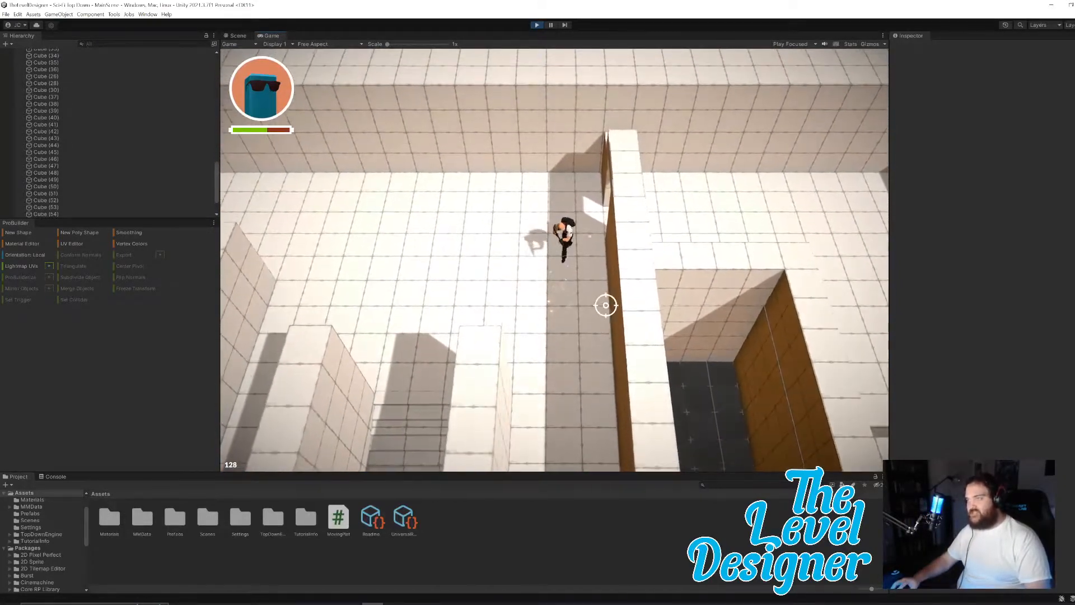
key(s)
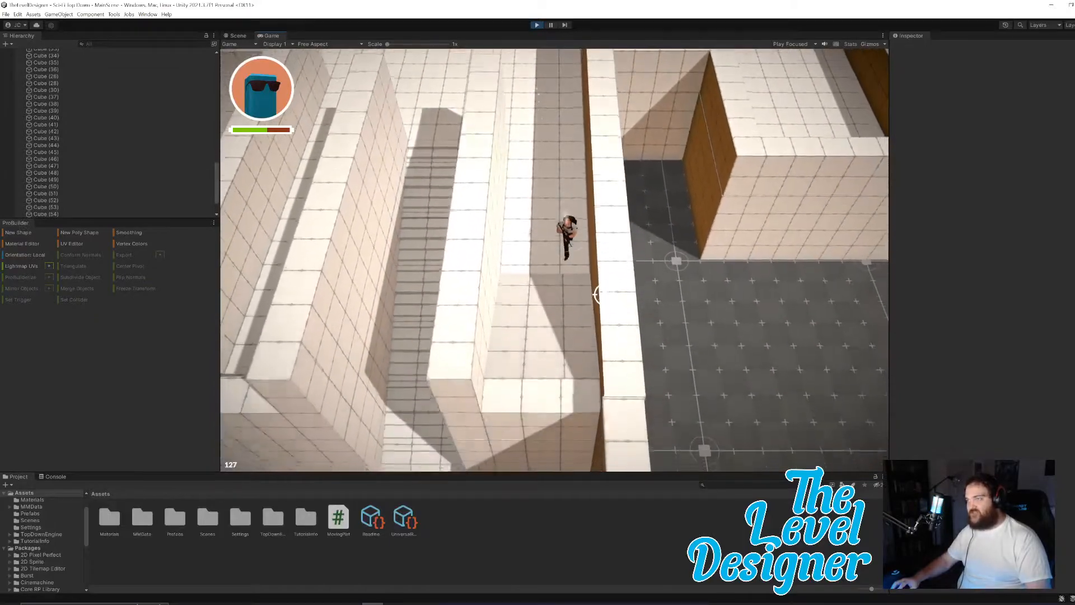
key(s)
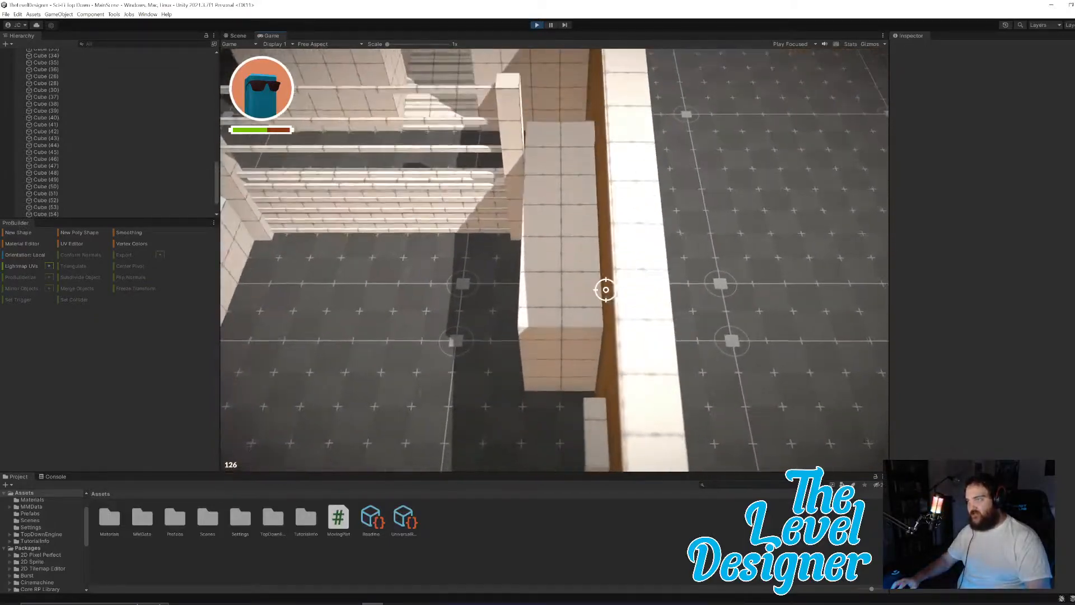
key(w)
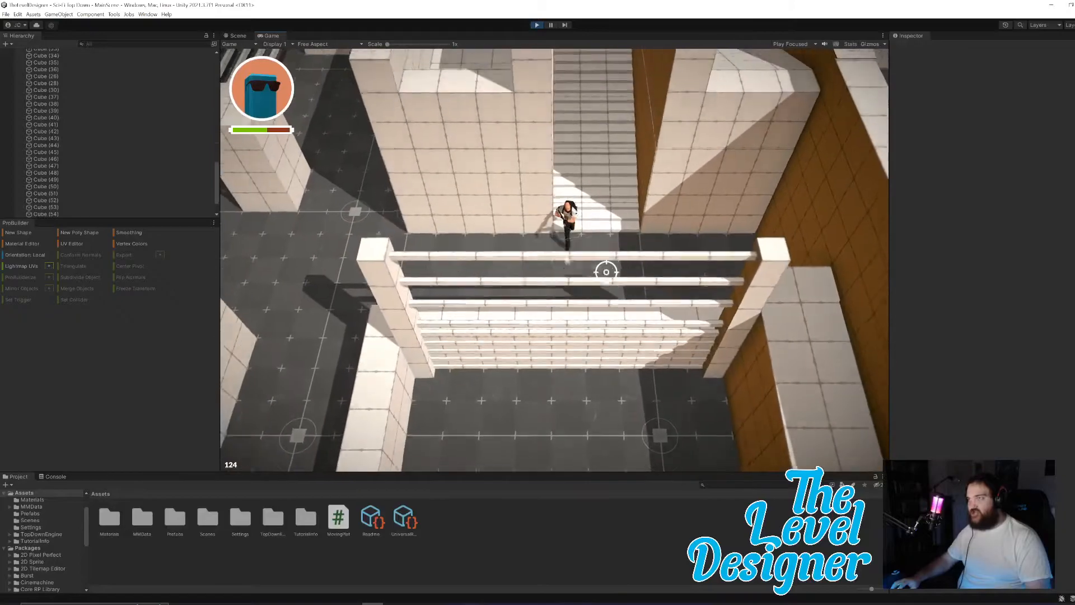
key(w)
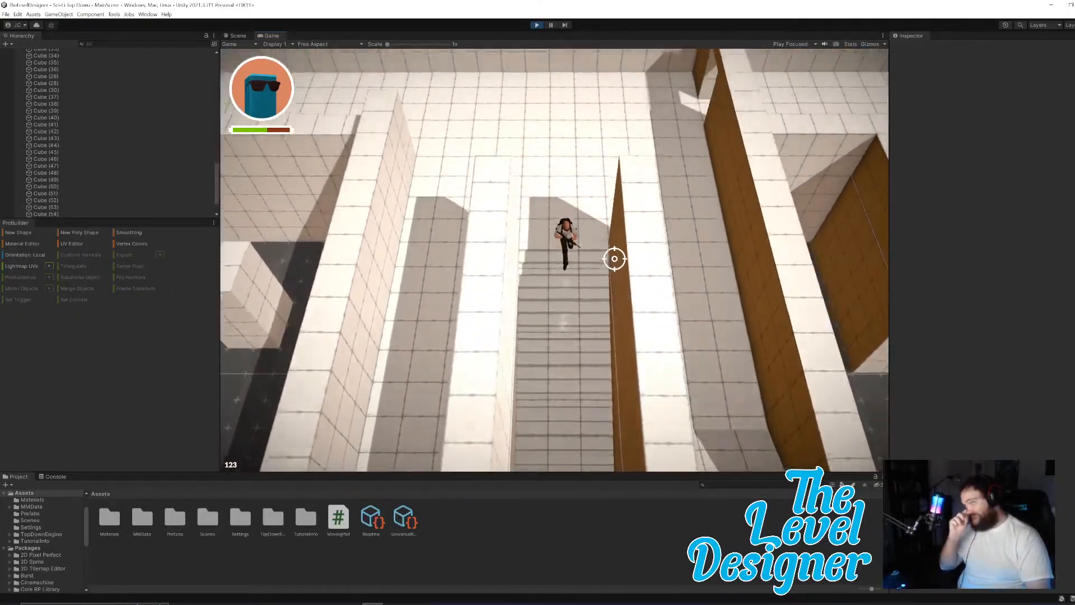
Step: Follow the narrow passage down again and cross the raised ledges to the far corner beside the railing
key(s)
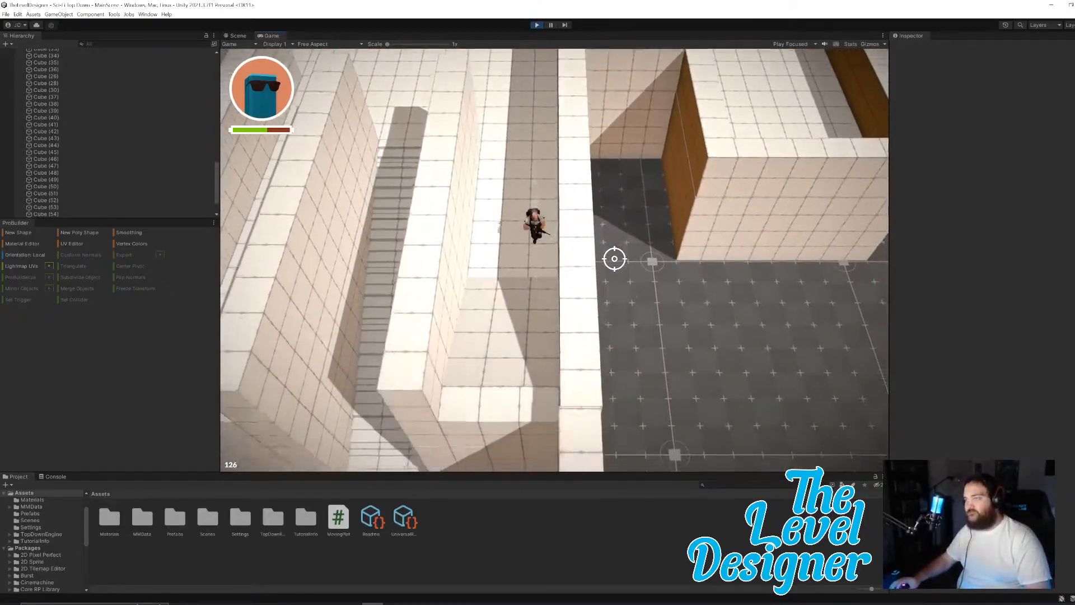
key(s)
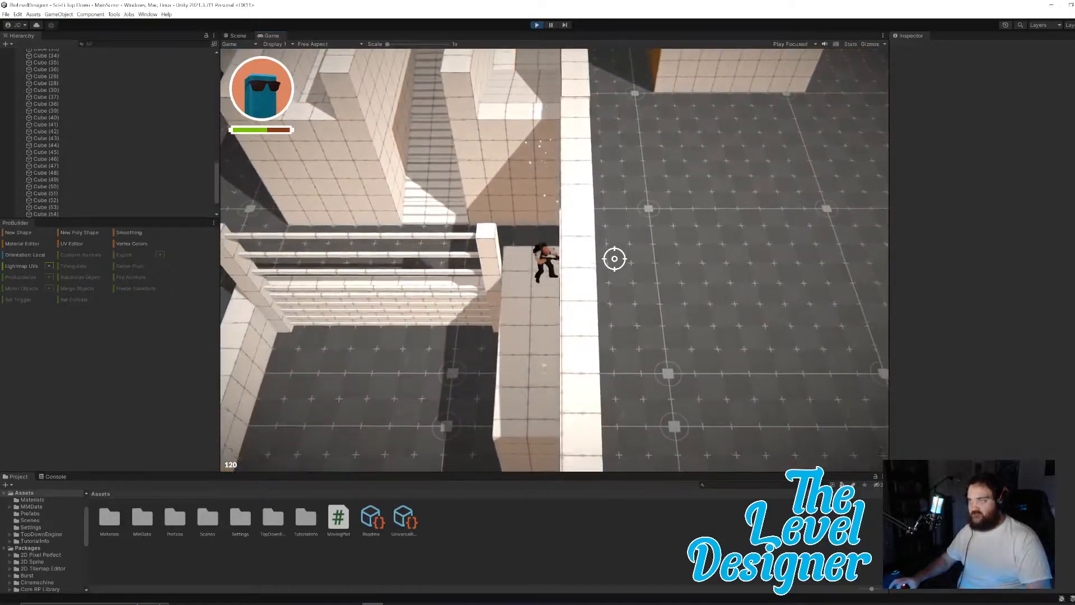
key(s)
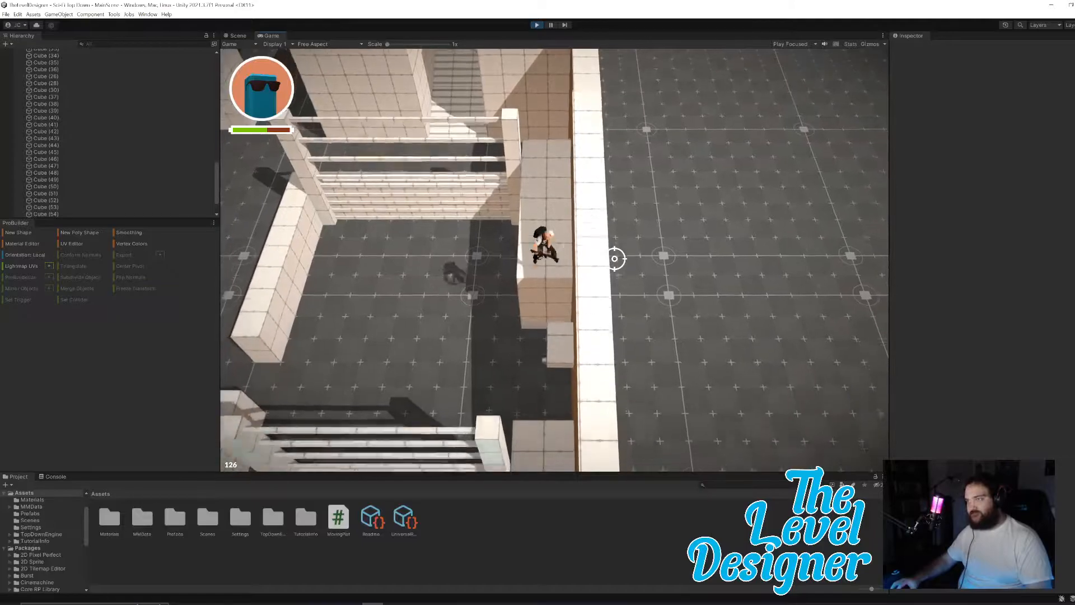
key(s)
key(s)
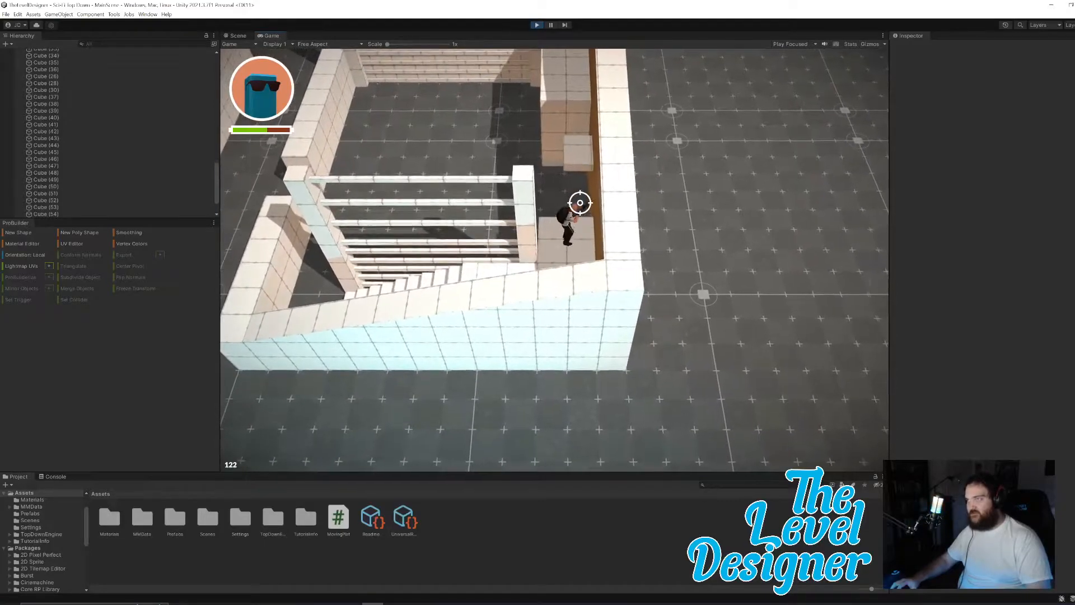
key(s)
key(d)
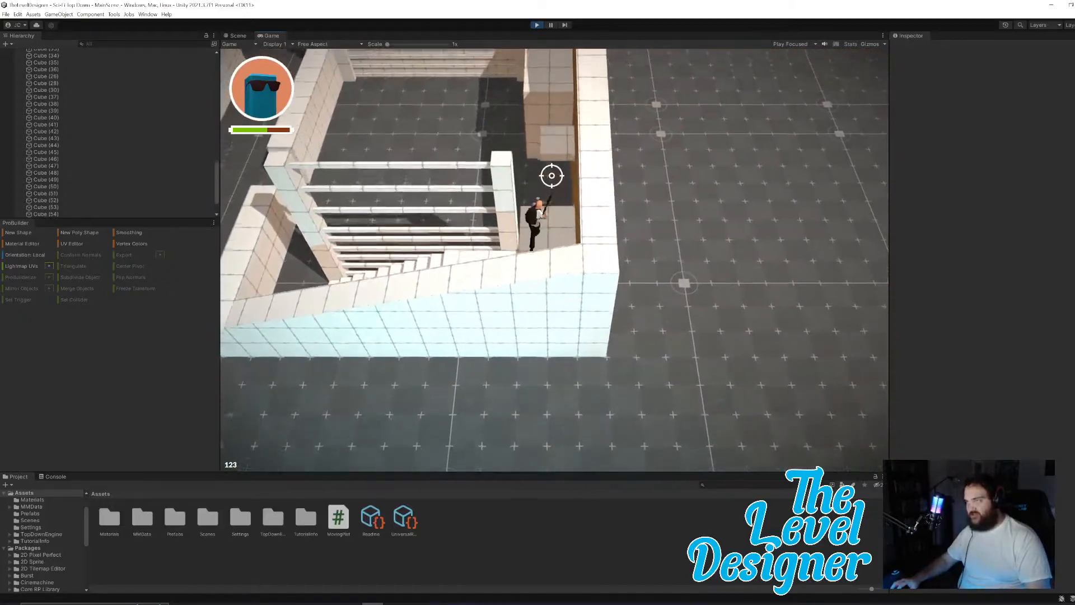
Step: Backtrack over the ledge, cross the courtyard into the side corridor, and end the playtest
key(w)
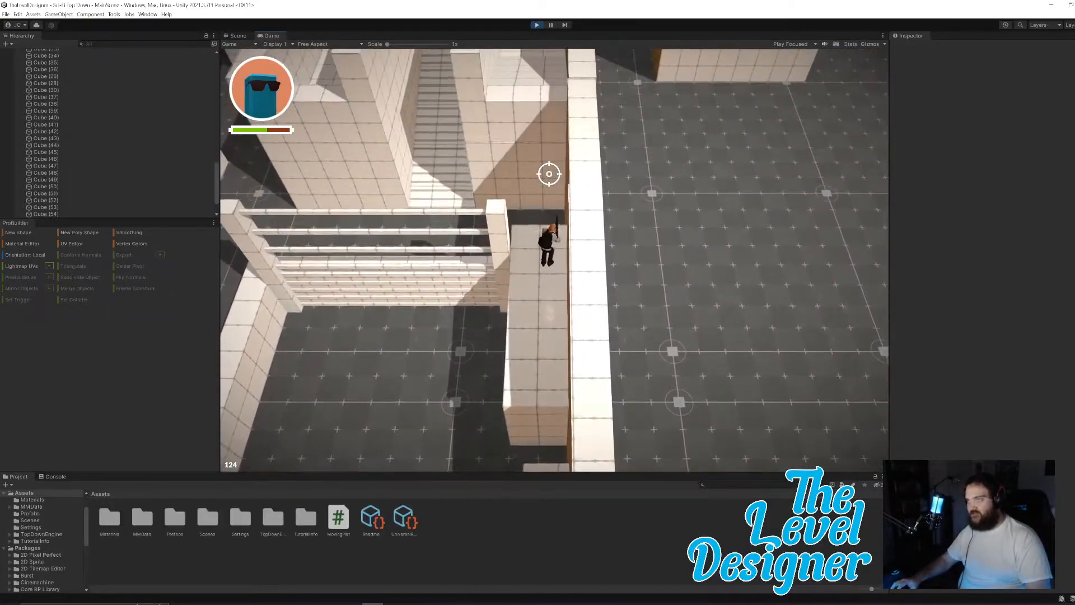
key(s)
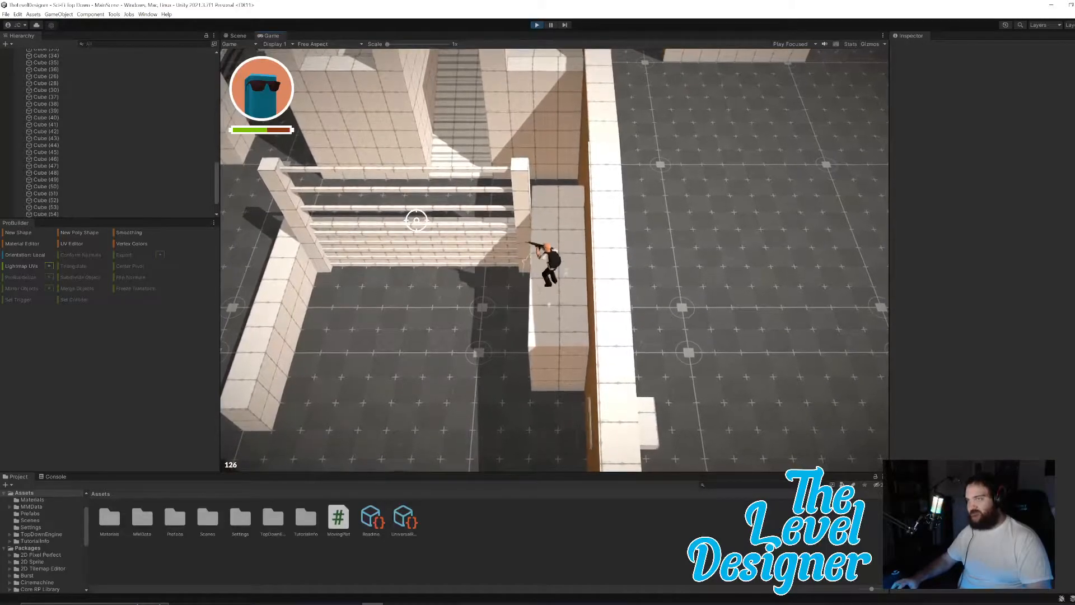
key(a)
key(s)
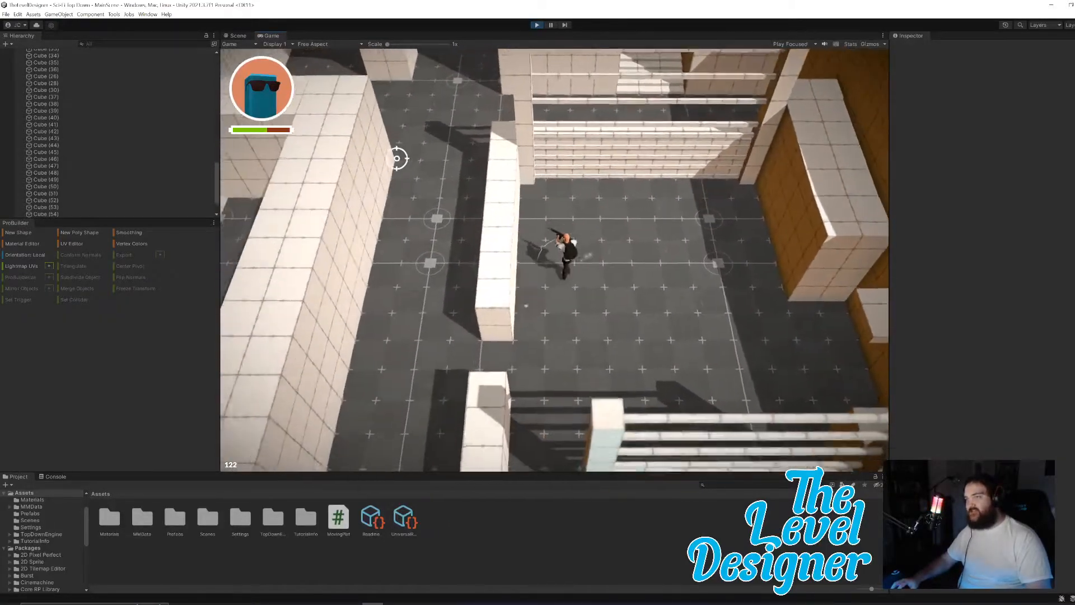
key(a)
key(s)
key(w)
key(a)
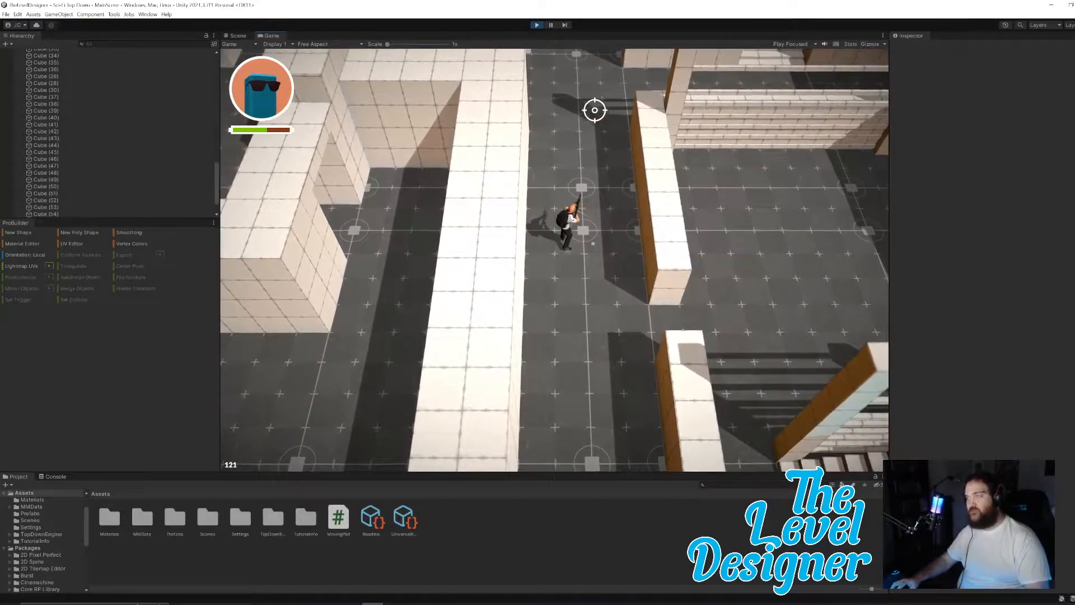
key(Escape)
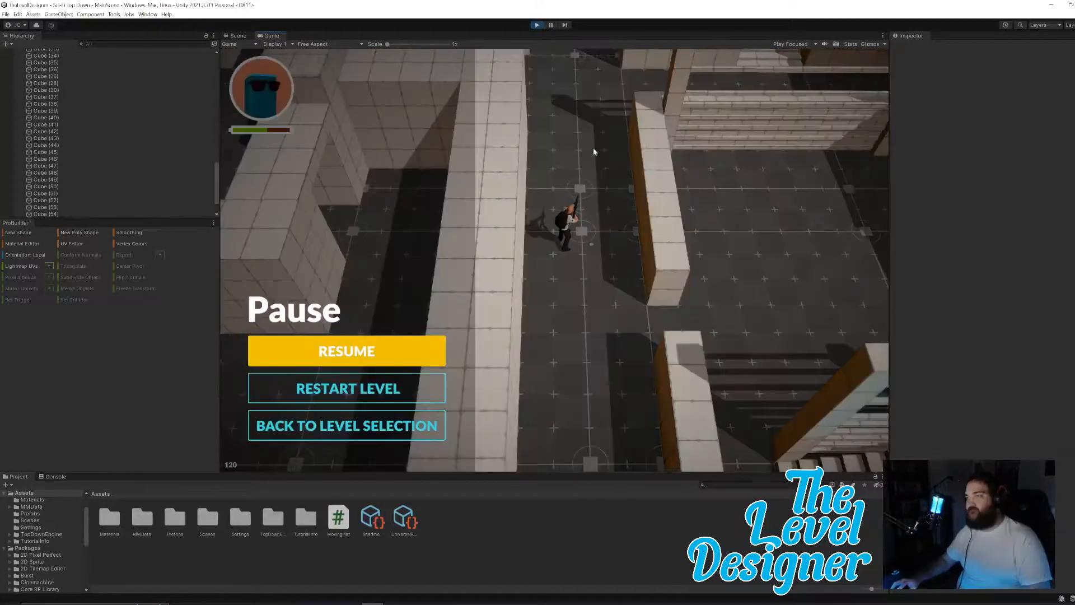
click(536, 25)
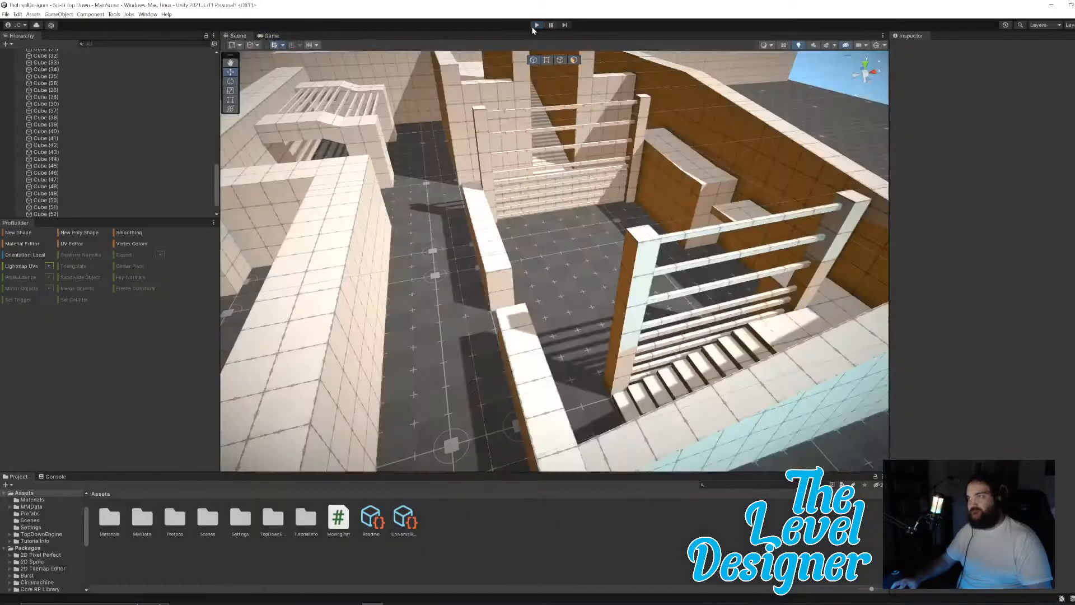
Step: Open the Prefabs folder of the Colonel demo under TopDownEngine/Demos in the project assets
right_drag(582, 224, 371, 288)
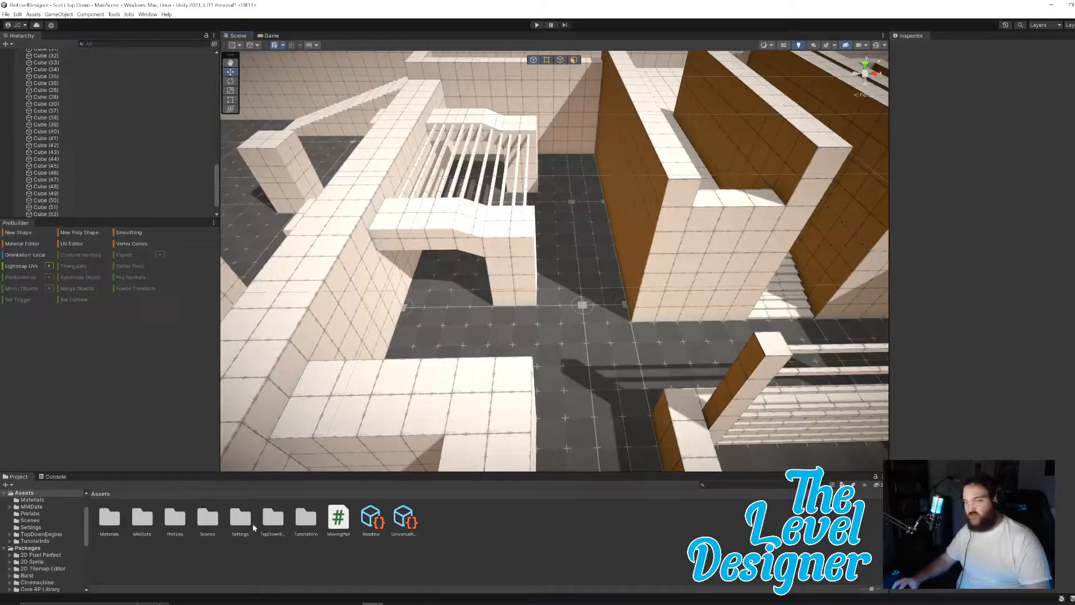
double_click(266, 519)
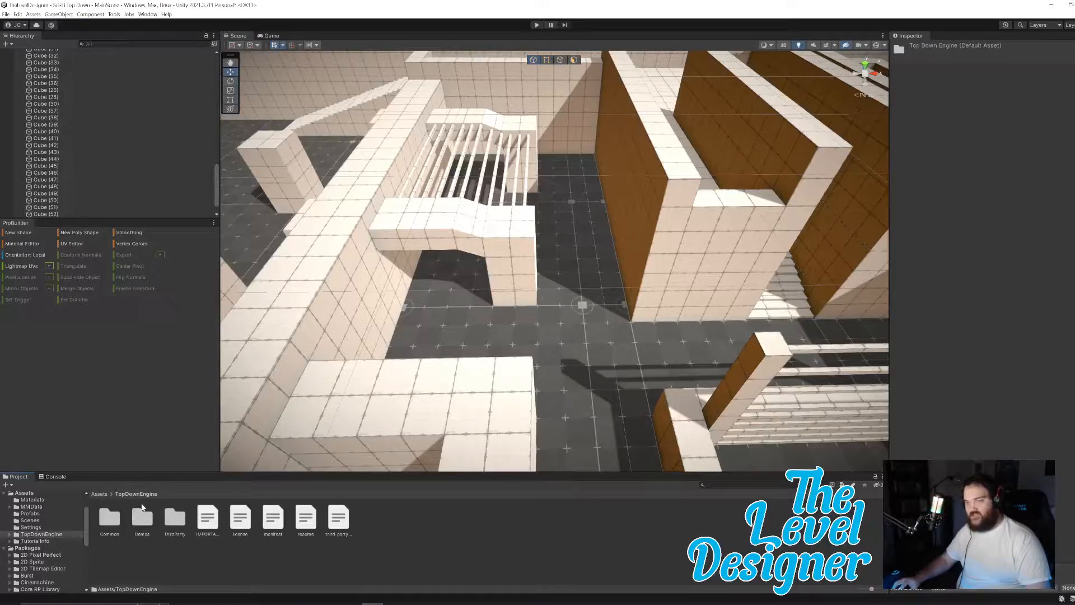
double_click(142, 518)
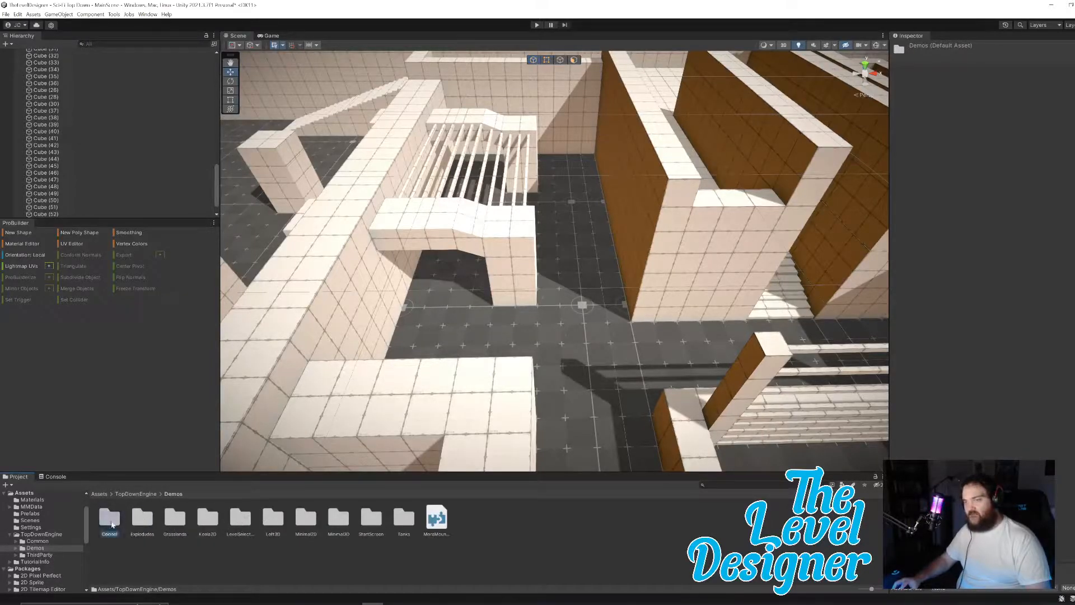
double_click(112, 521)
double_click(240, 518)
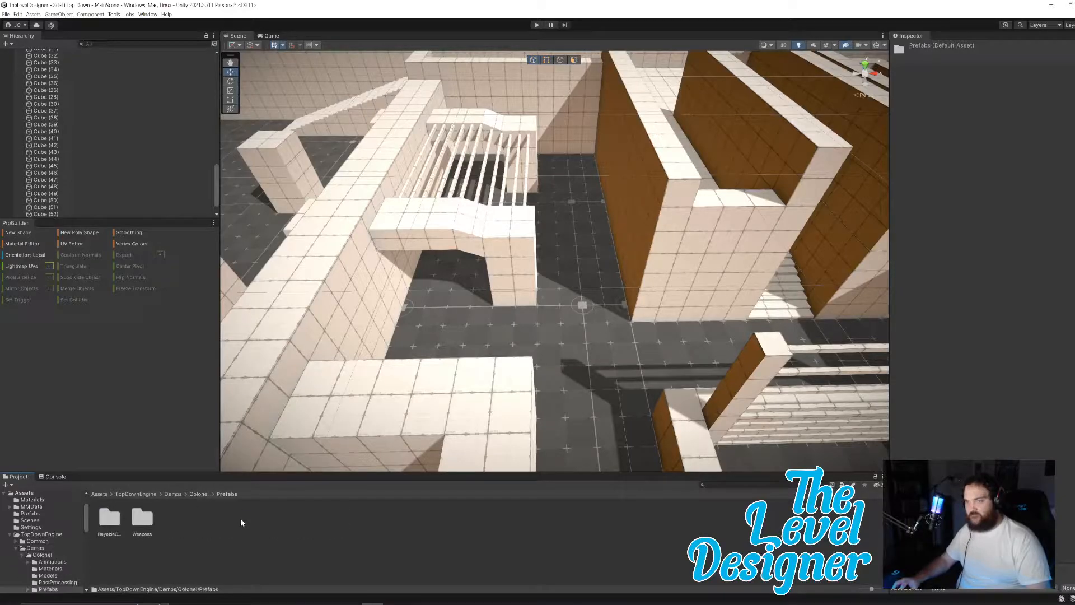
Step: Open the Colonel demo's Weapons prefab folder and inspect its prefabs, ending with ColonelStunMine selected
double_click(142, 518)
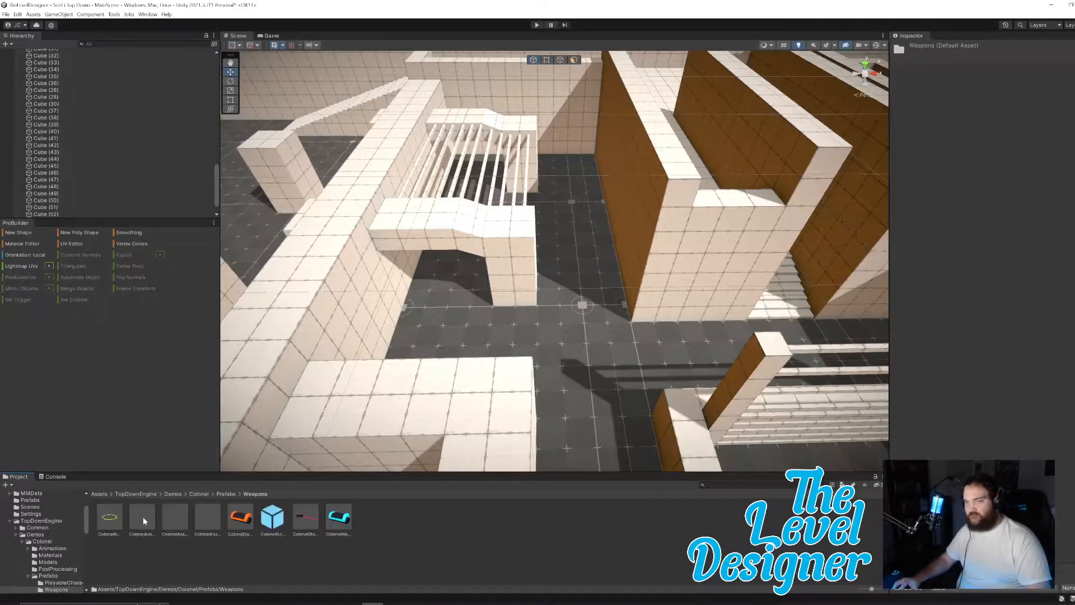
click(106, 520)
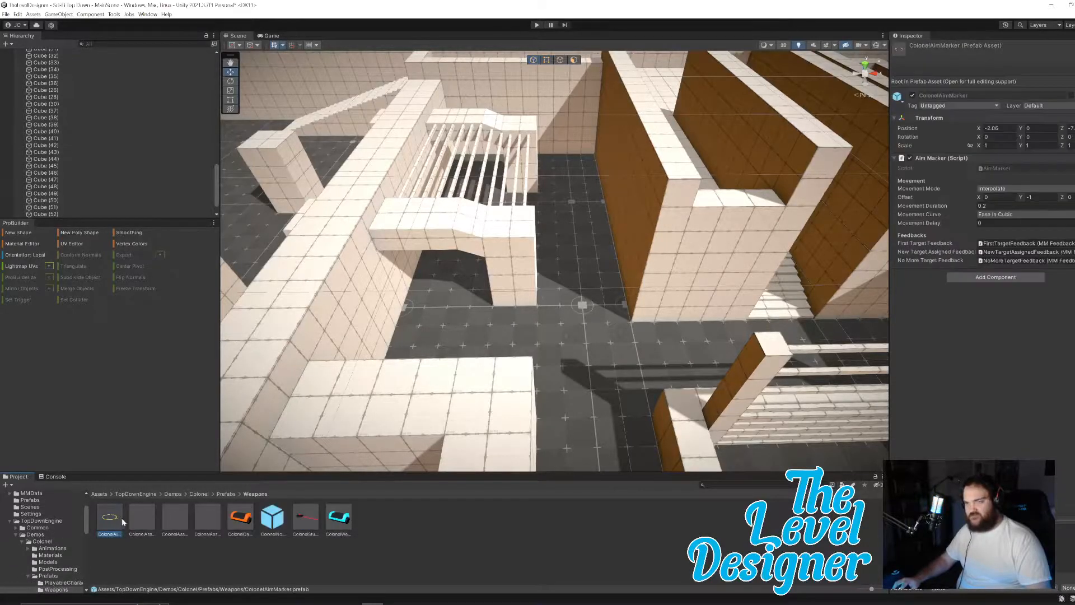
click(267, 520)
click(304, 517)
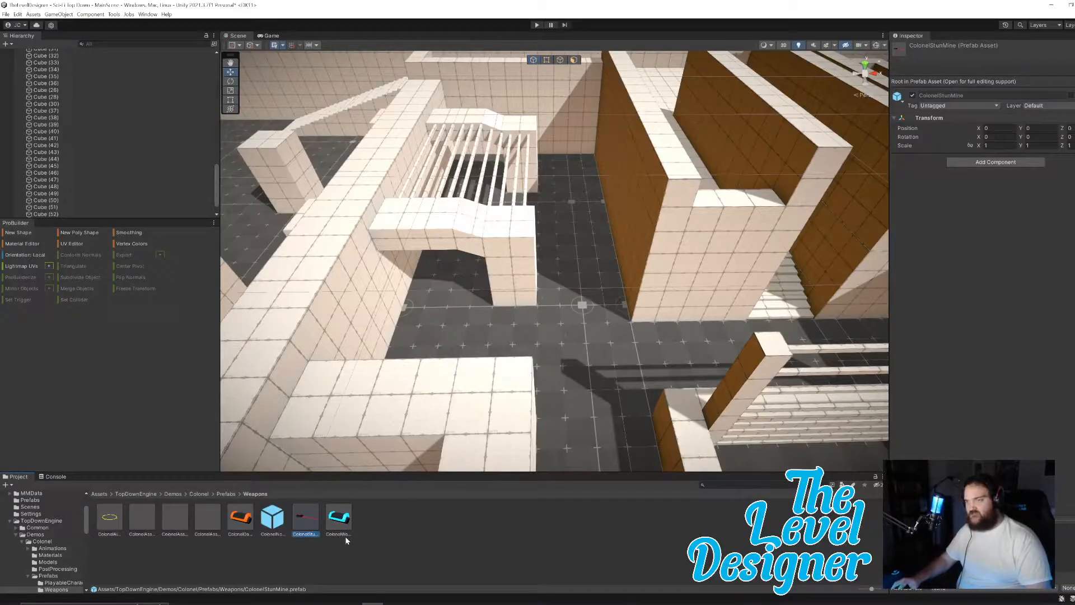
Step: Place a ColonelStunMine prefab on the floor of the pillar room, near the base of a front pillar
right_drag(537, 332, 532, 365)
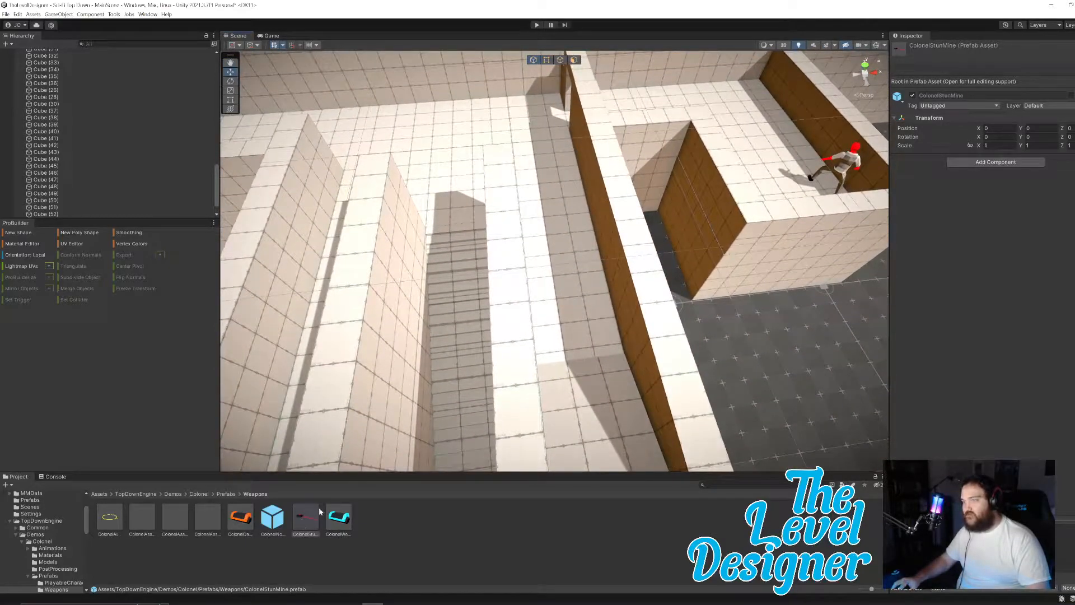
right_drag(544, 324, 532, 331)
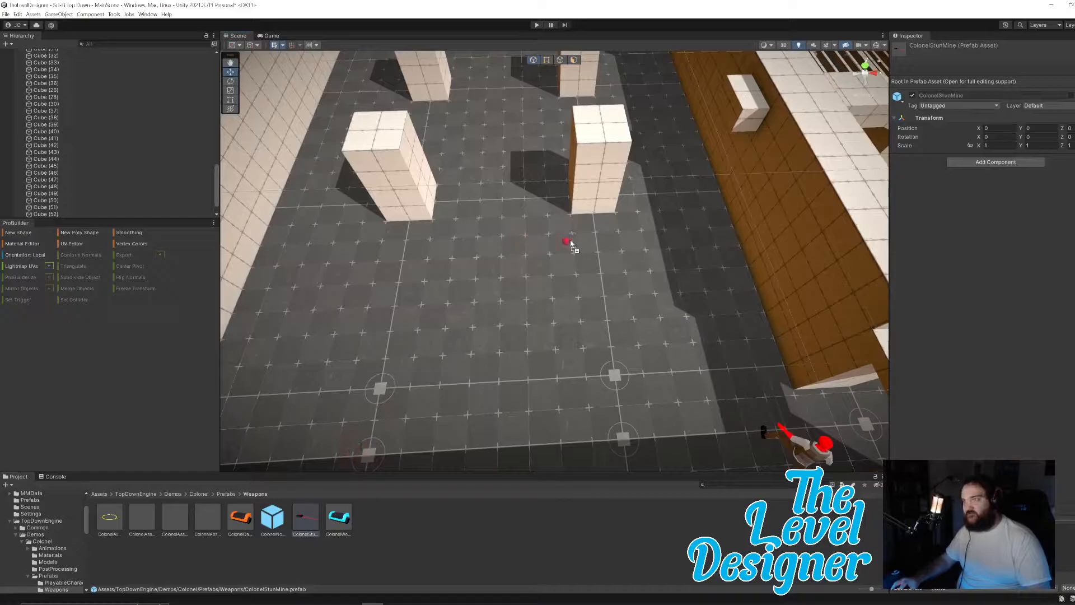
drag(597, 222, 597, 222)
Step: Try moving the placed mine by its Mine mesh alone, and undo the move
right_drag(610, 269, 553, 233)
click(477, 203)
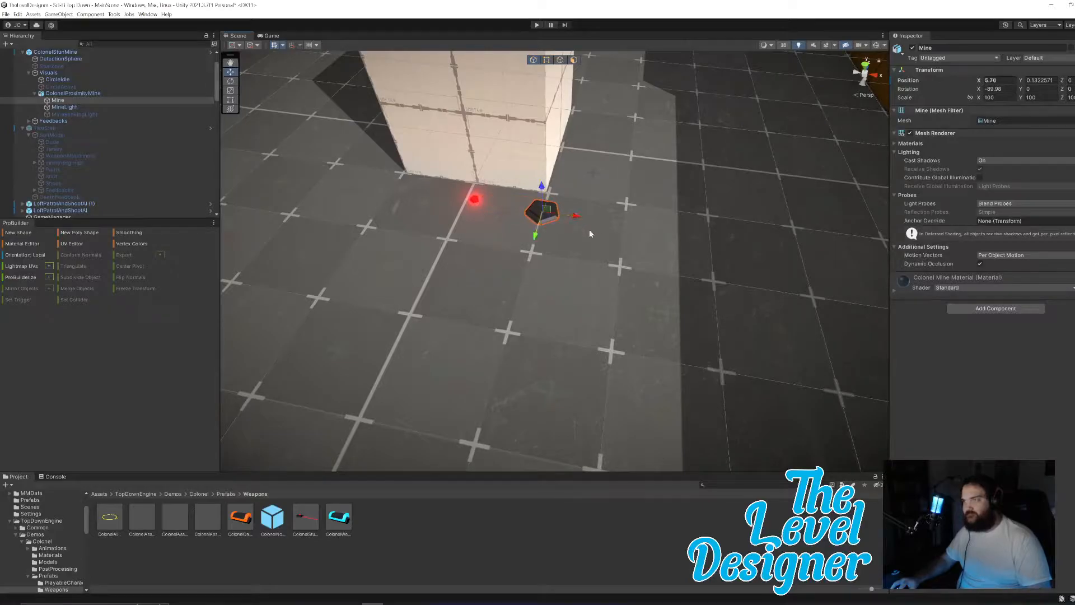
key(ctrl+z)
Step: Select the parent ColonelStunMine object in the scene hierarchy and collapse its children
click(87, 93)
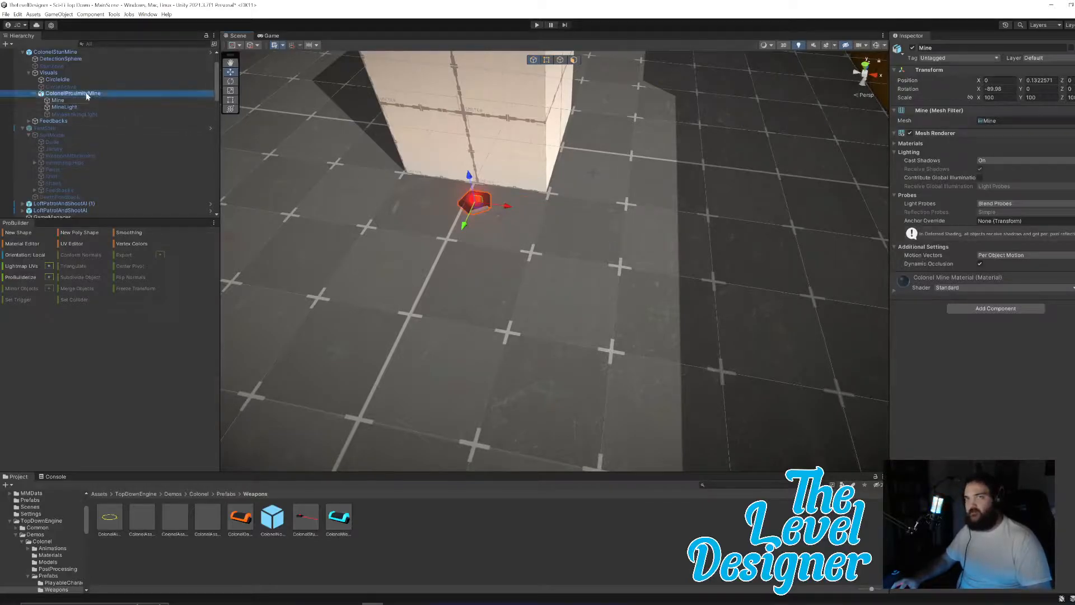
click(79, 52)
scroll(80, 124, up, 2)
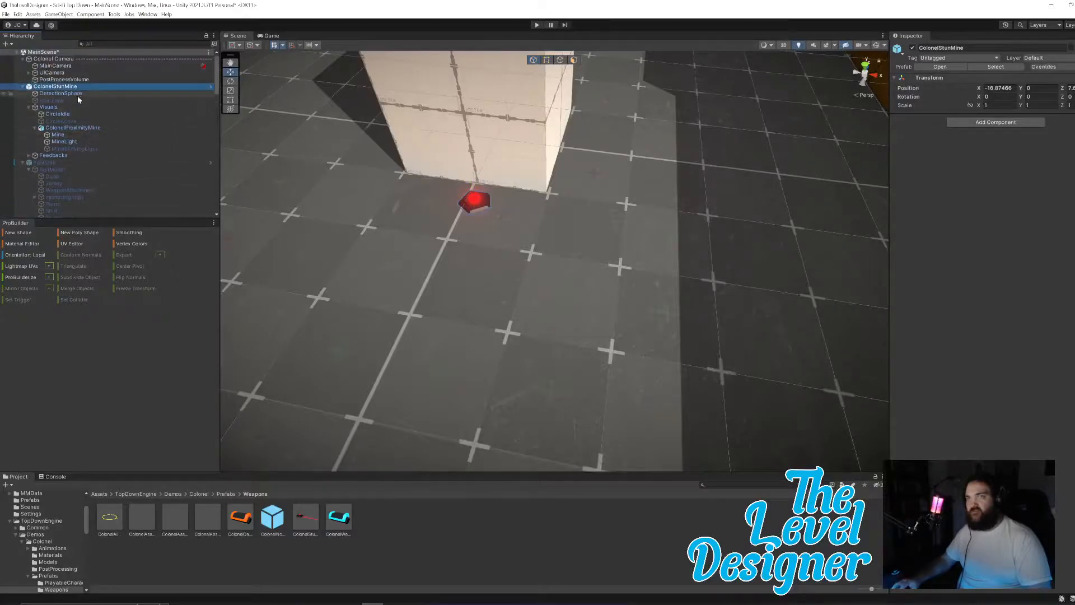
click(23, 87)
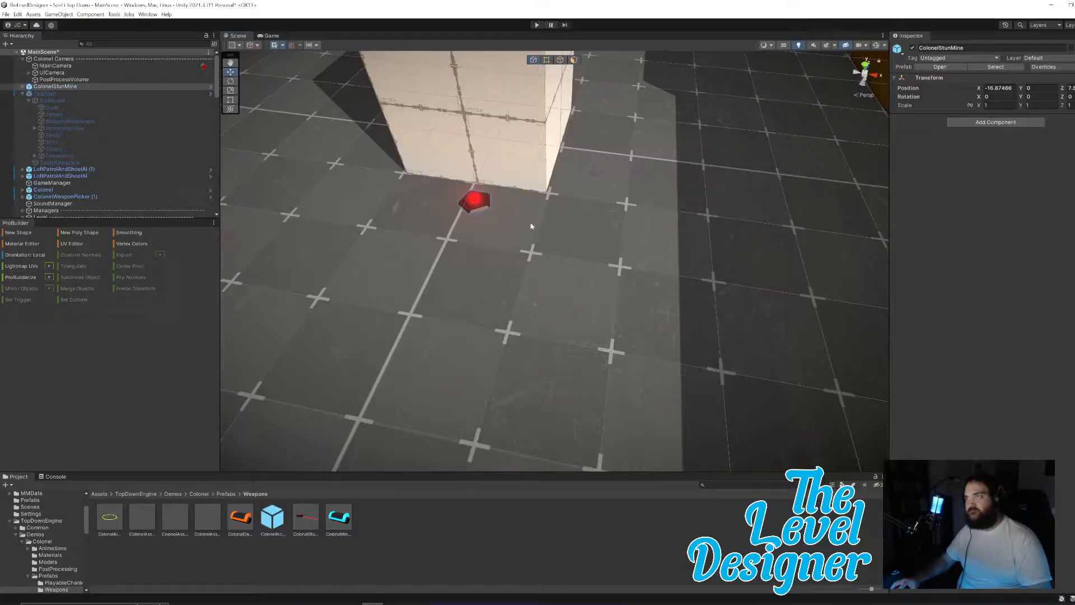
Step: Undo the change to the nested ColonelProximityMine and move the whole ColonelStunMine to X -17.05 on the open floor
right_drag(514, 236, 559, 253)
click(559, 253)
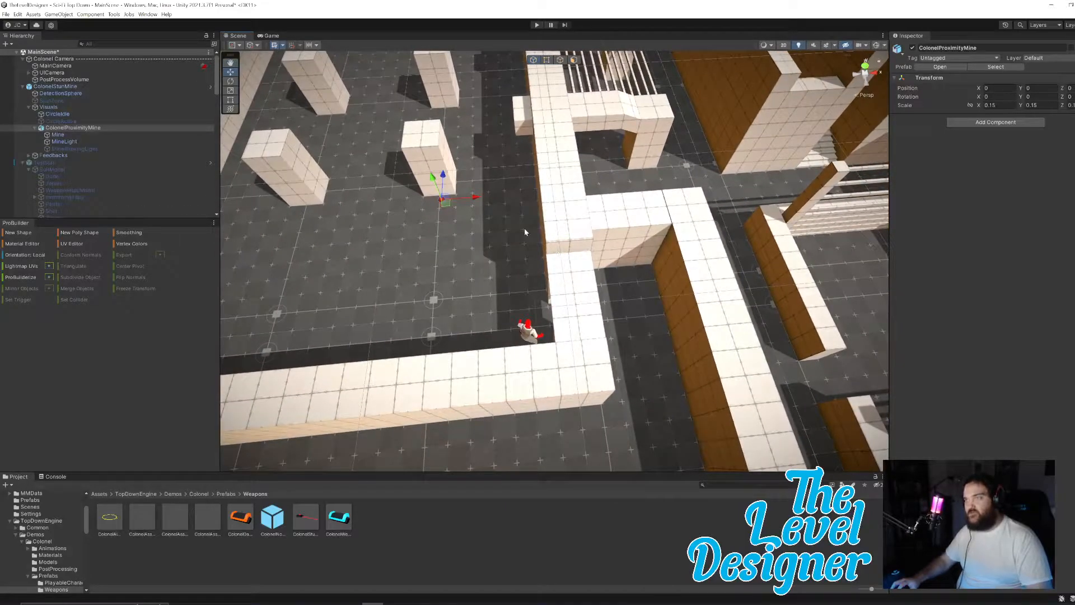
key(ctrl+z)
key(ctrl+z)
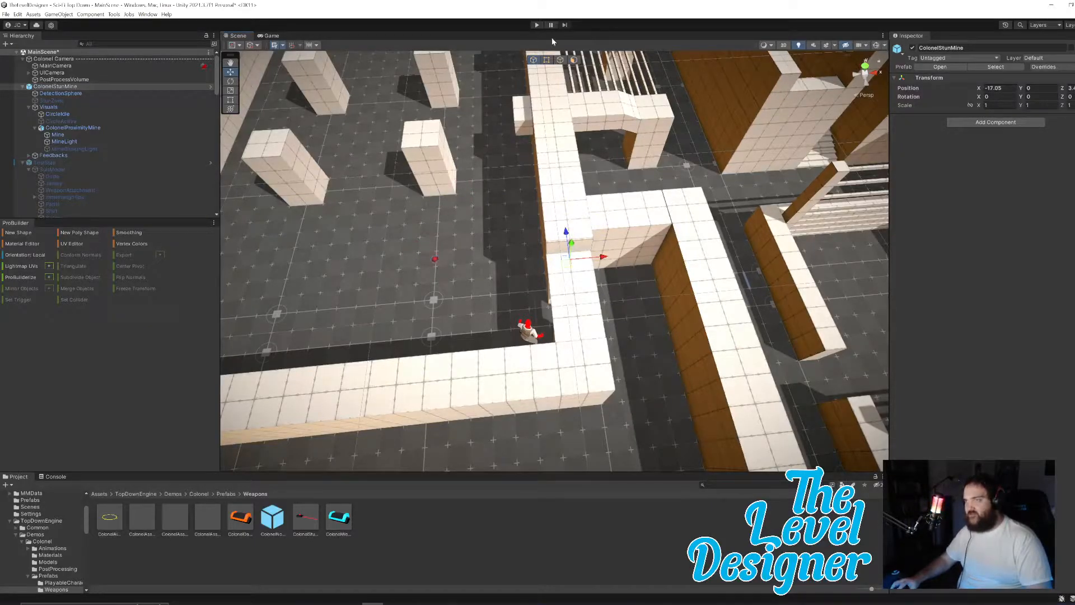
Step: Run the game briefly and examine the stun mine's detection radius in the Scene view before stopping play
click(536, 25)
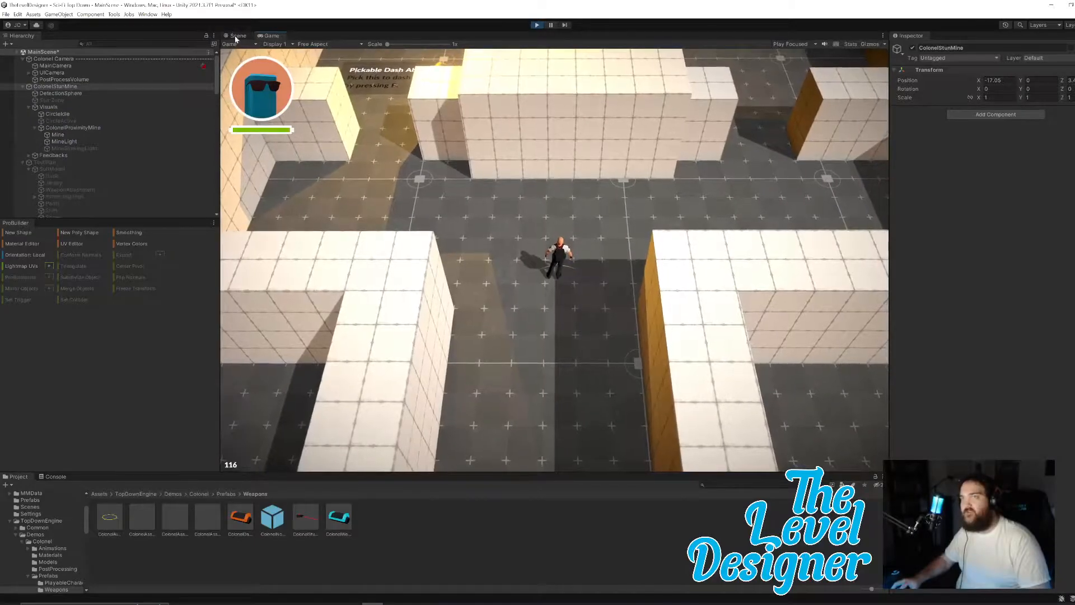
click(237, 36)
right_drag(532, 263, 562, 257)
key(w)
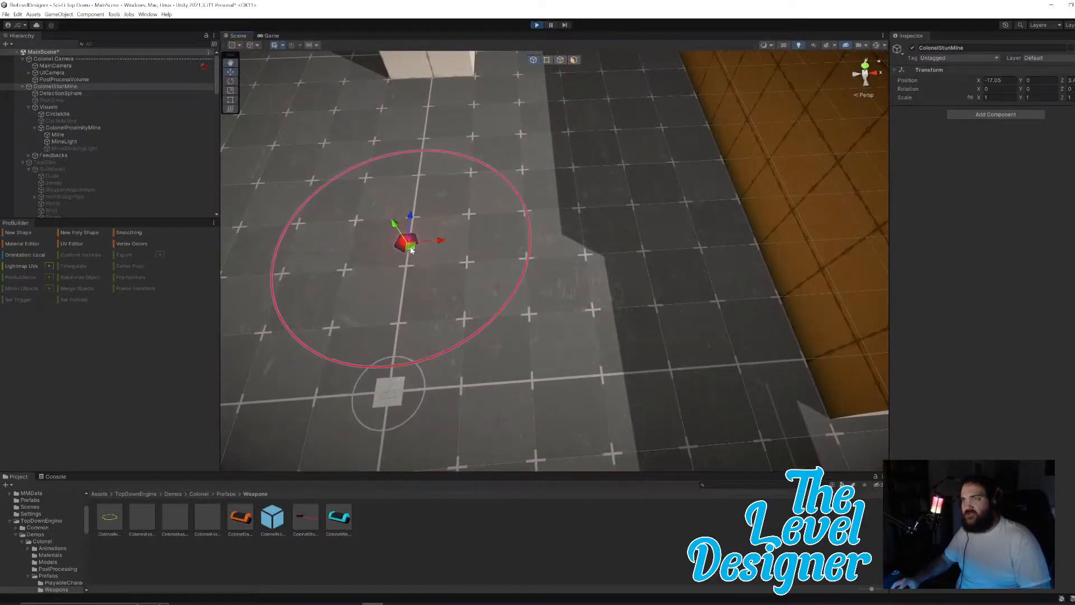
click(536, 26)
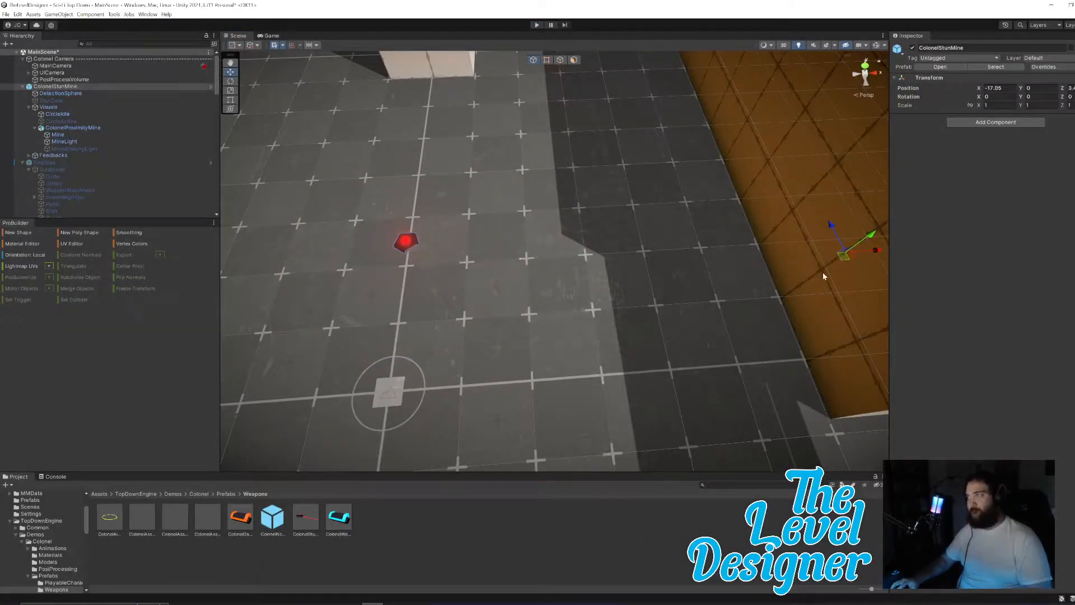
Step: Move the ColonelStunMine between the two front pillars, at X -21.23
key(s)
right_drag(659, 215, 658, 219)
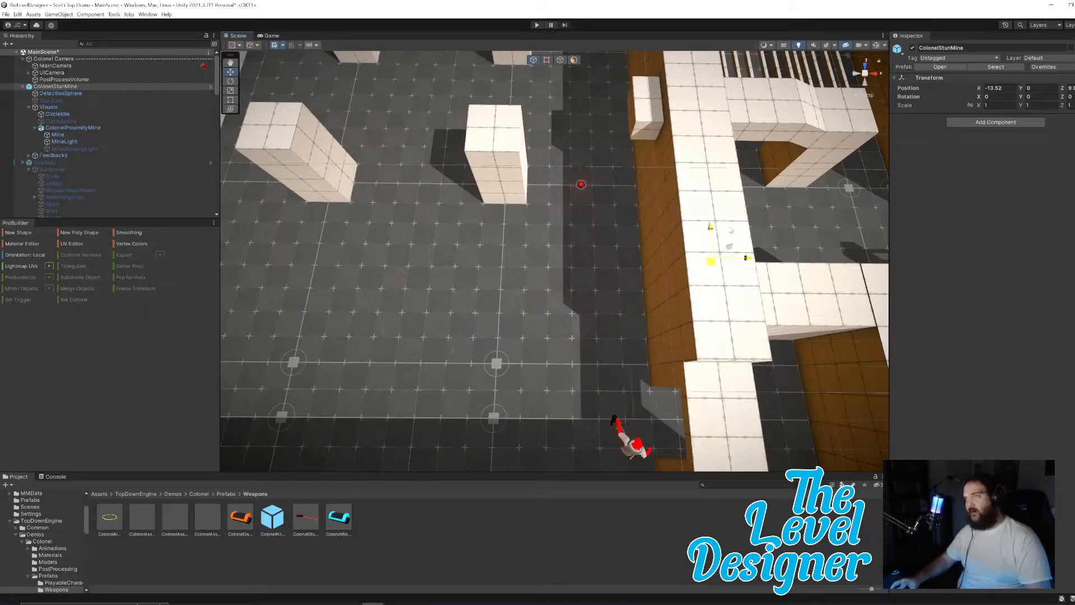
drag(559, 224, 560, 224)
key(w)
right_drag(629, 218, 626, 216)
key(e)
Step: Duplicate the ColonelStunMine and place the copy between the two rear pillars, at X -21.13
key(s)
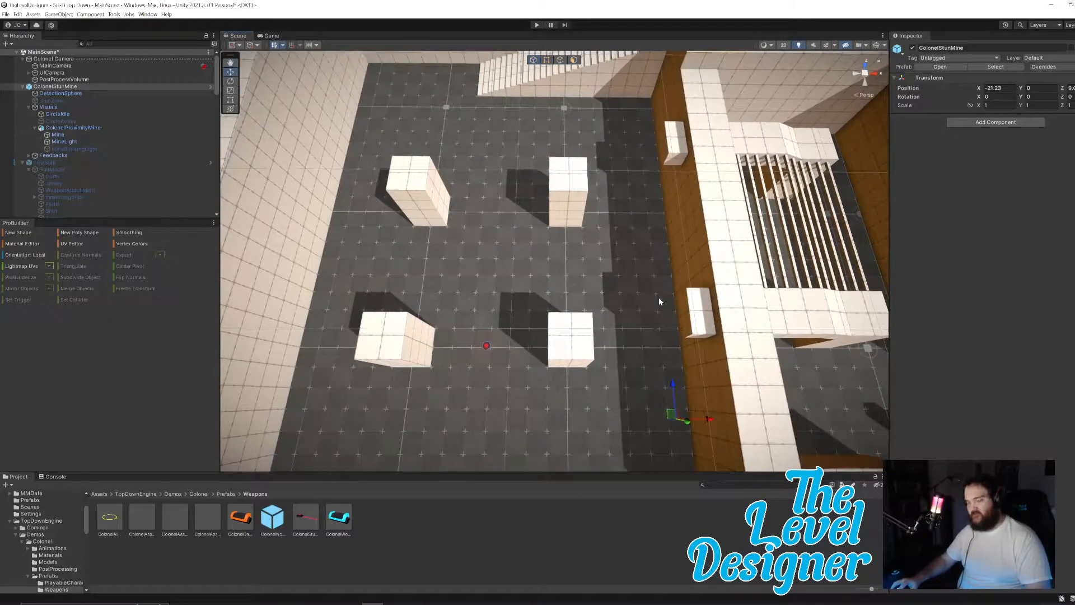
key(ctrl+d)
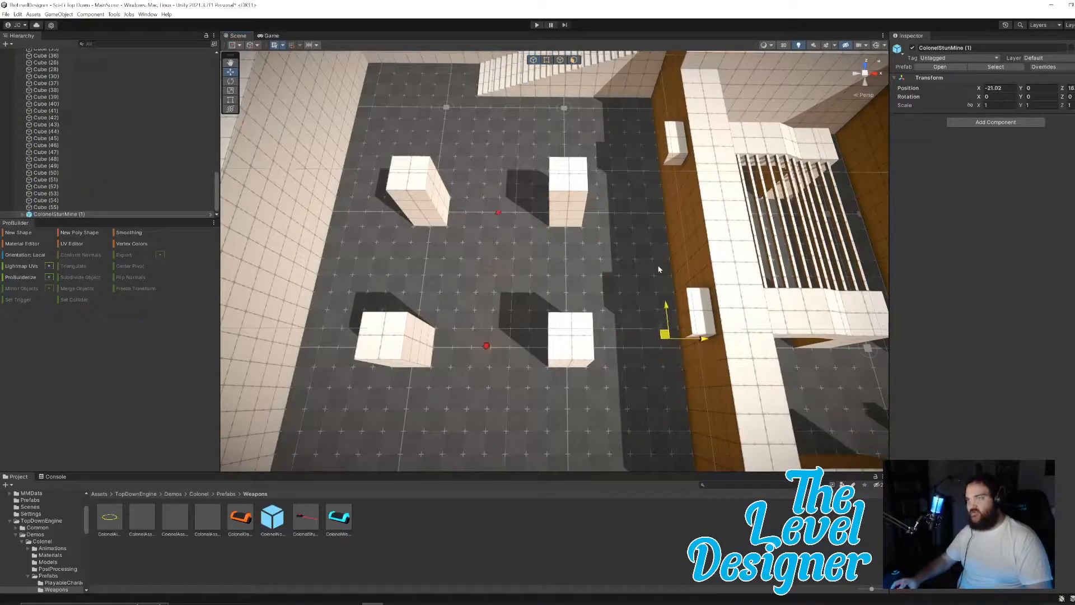
drag(656, 262, 657, 262)
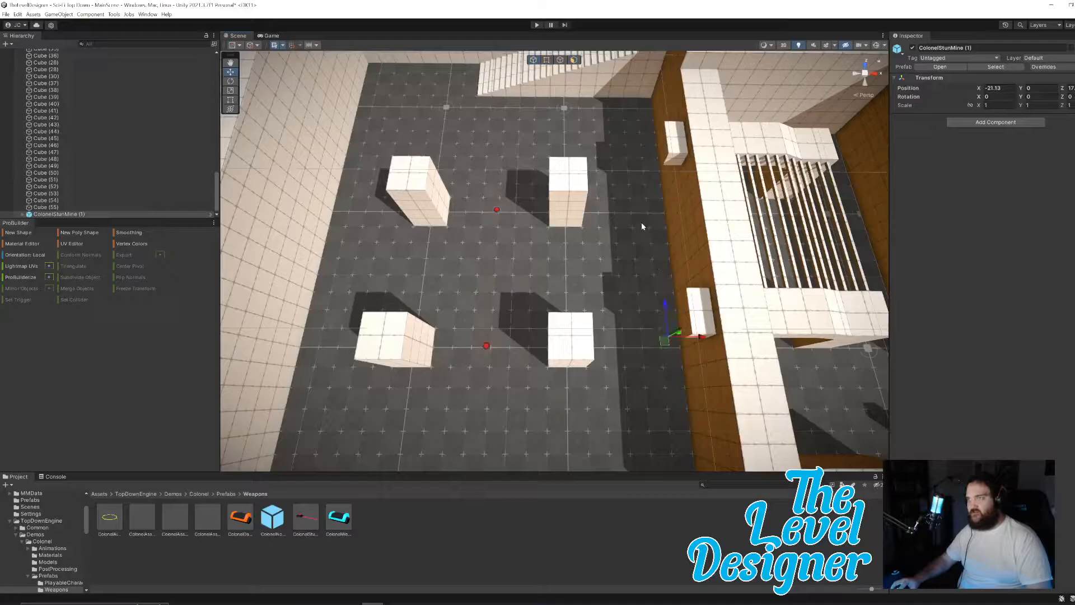
Step: Start a playtest and run past the assault rifle pickup into the pillar room with the mines
click(536, 26)
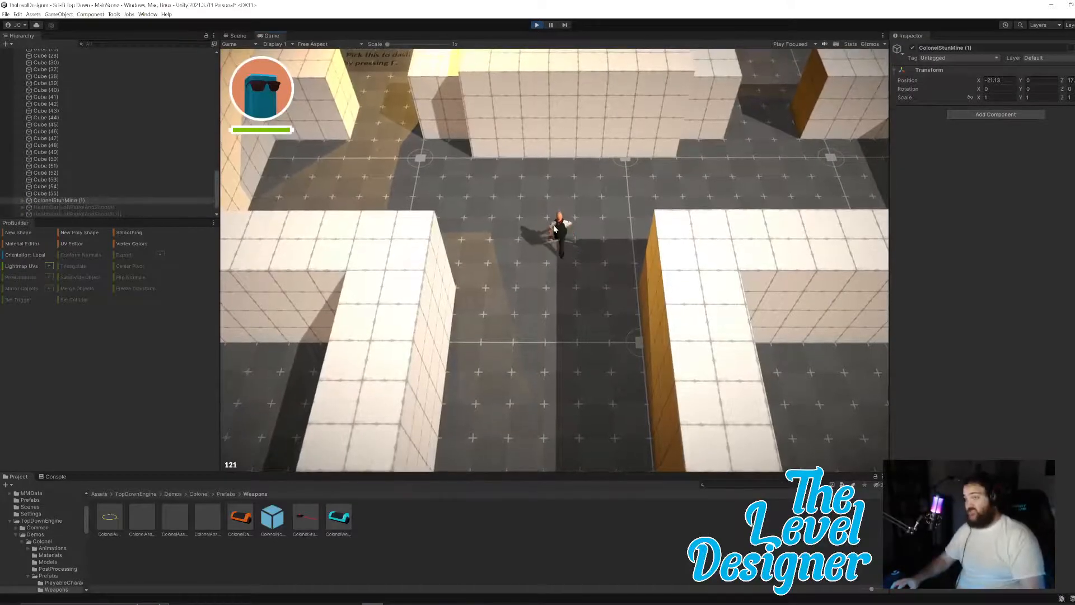
key(w)
key(w)
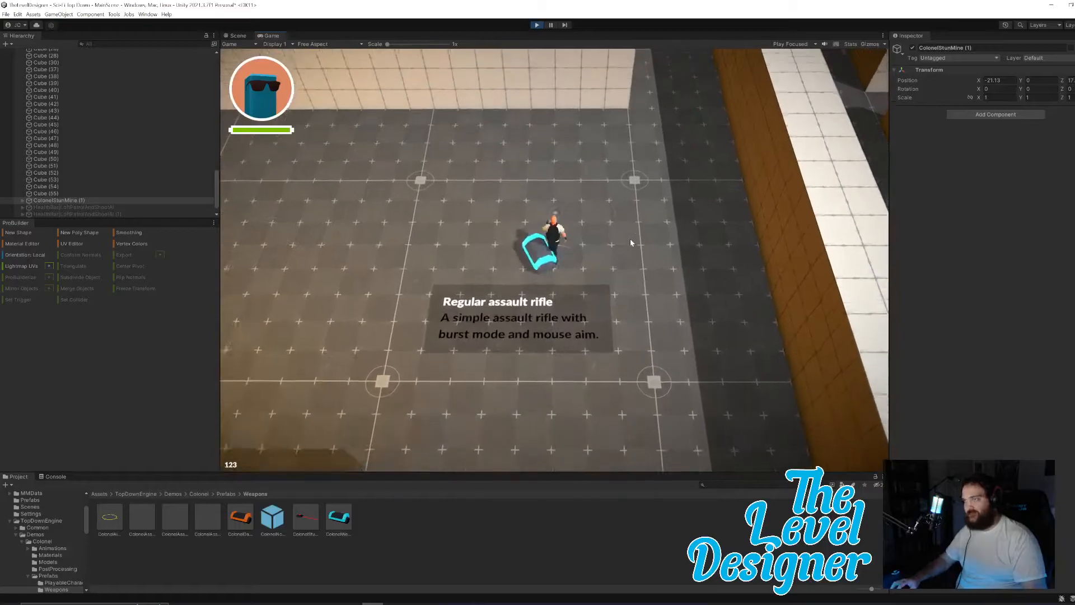
key(w)
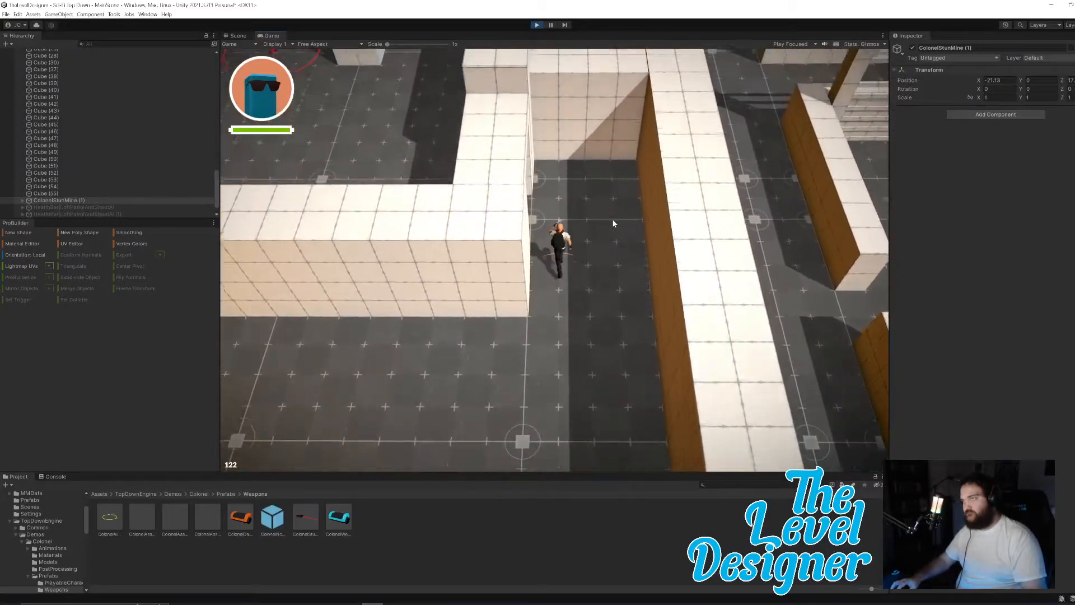
key(w)
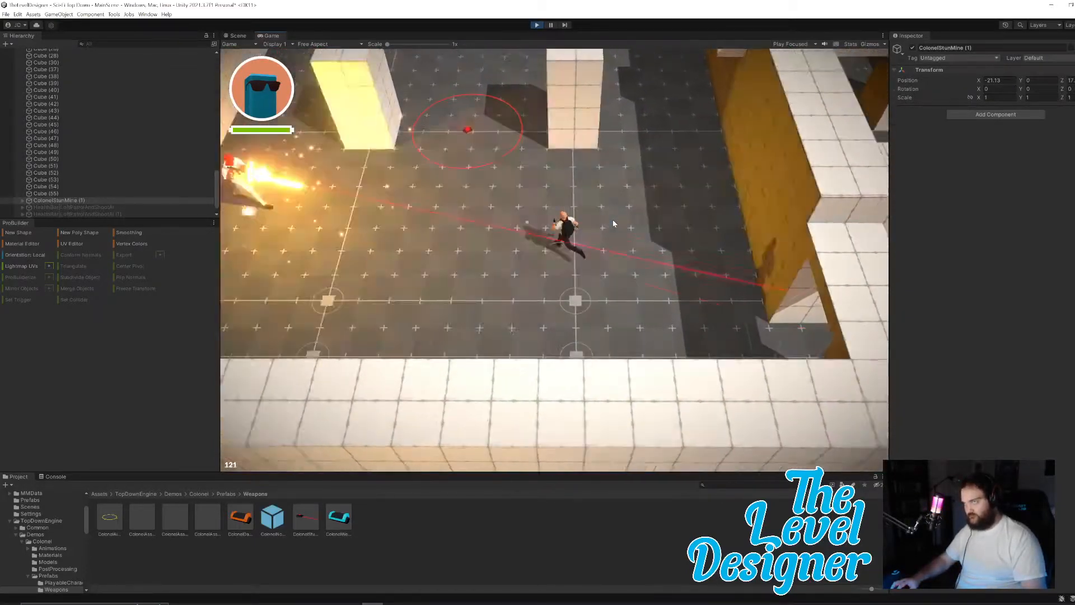
Step: Test triggering the front mine while dodging the enemy's fire between the pillars, and end the playtest
key(w)
key(a)
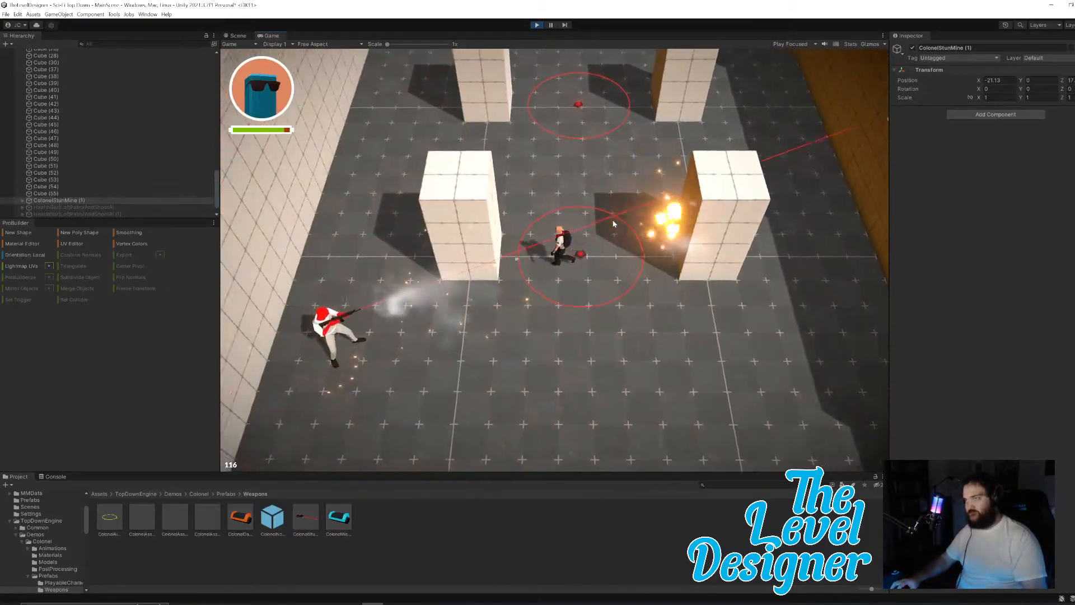
key(w)
key(d)
key(s)
key(a)
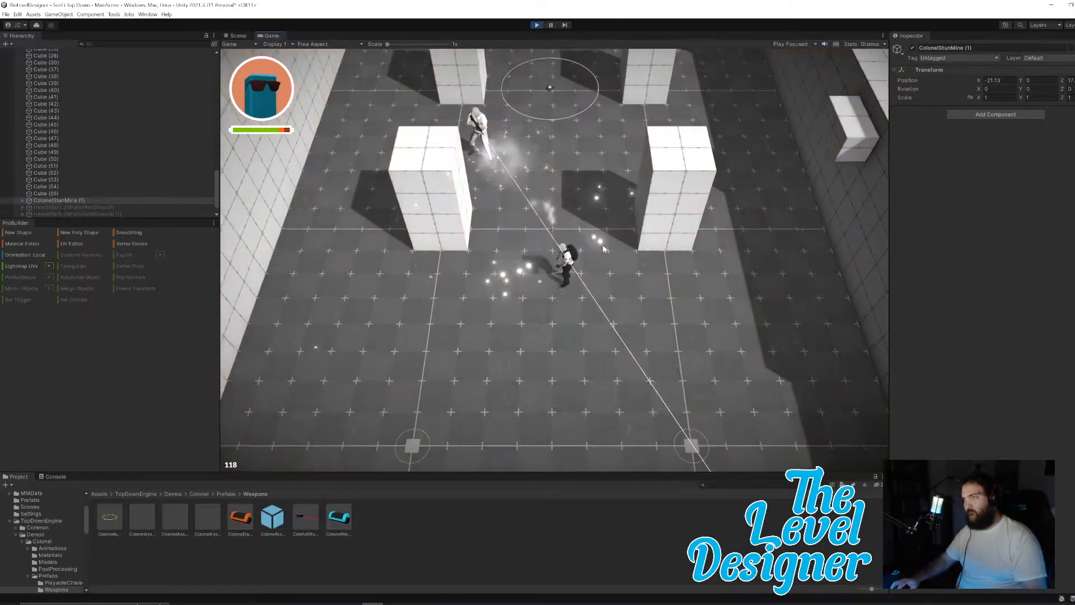
key(d)
key(w)
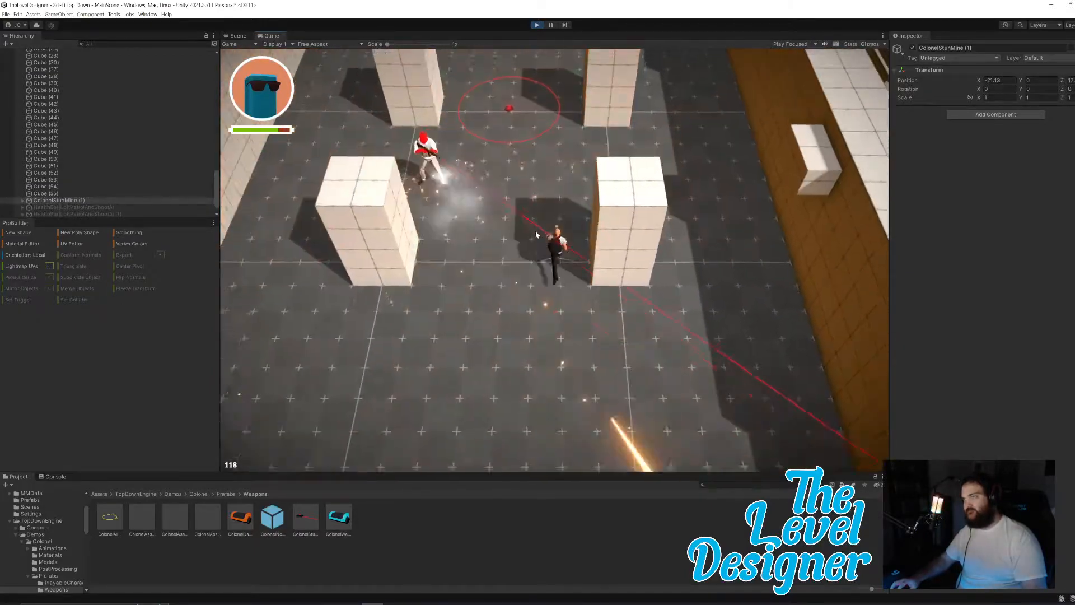
click(536, 26)
Step: Restart the playtest, pick up the regular assault rifle and return to the pillar room entrance
click(536, 25)
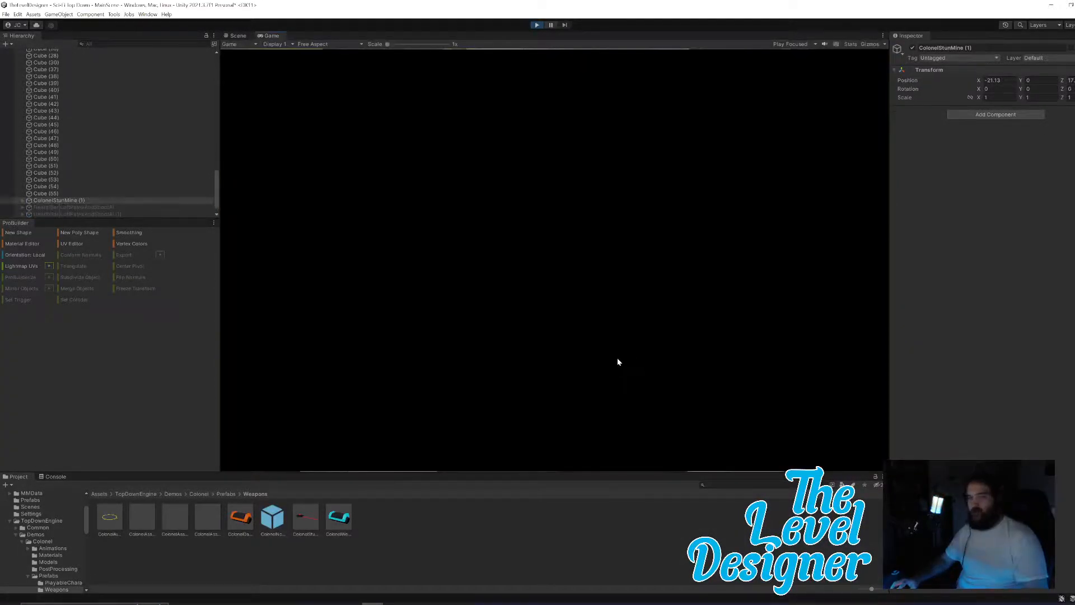
key(w)
key(a)
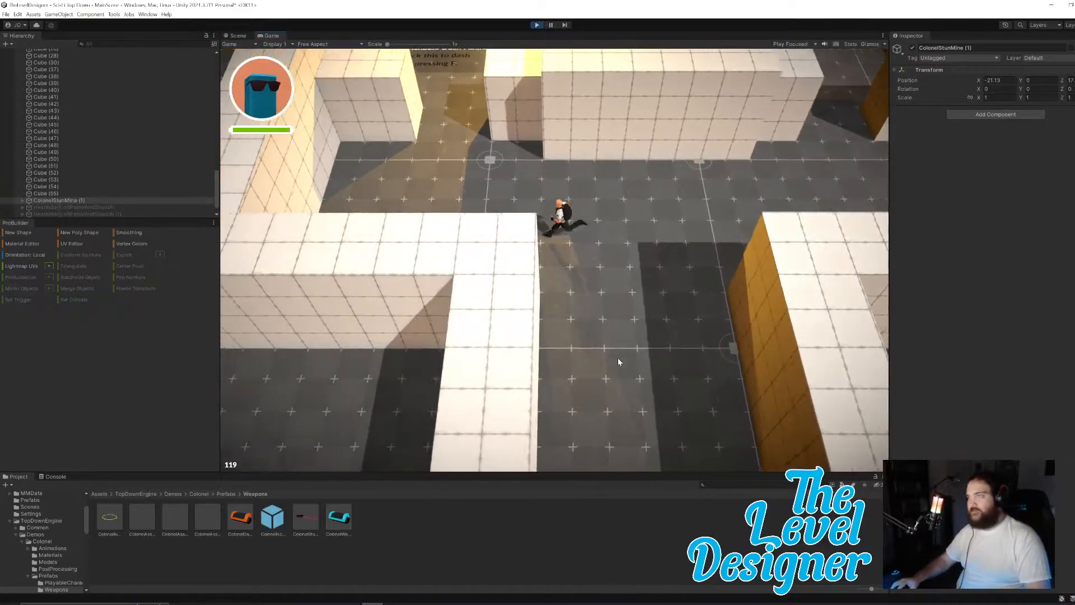
key(w)
key(d)
key(d)
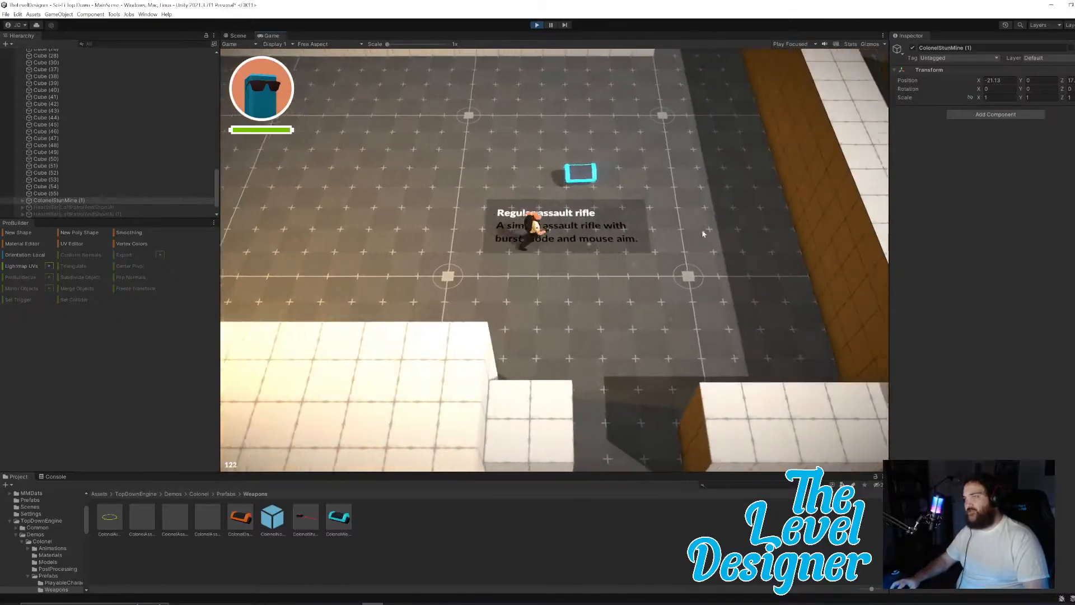
key(w)
key(w)
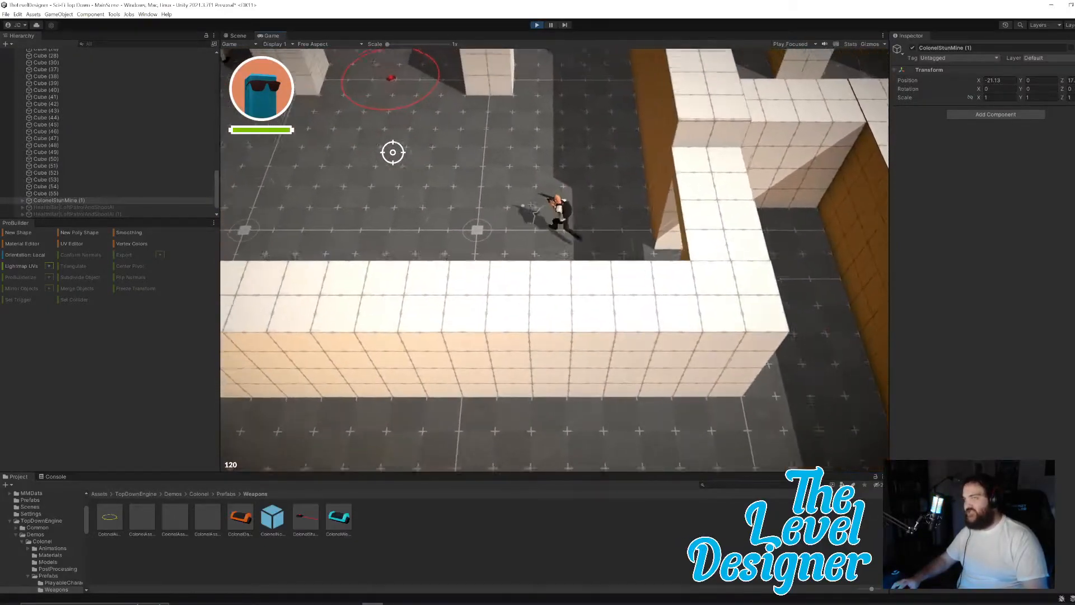
Step: Advance through the front mine's radius to set it off while shooting at the enemy from beside the pillars
key(w)
click(516, 164)
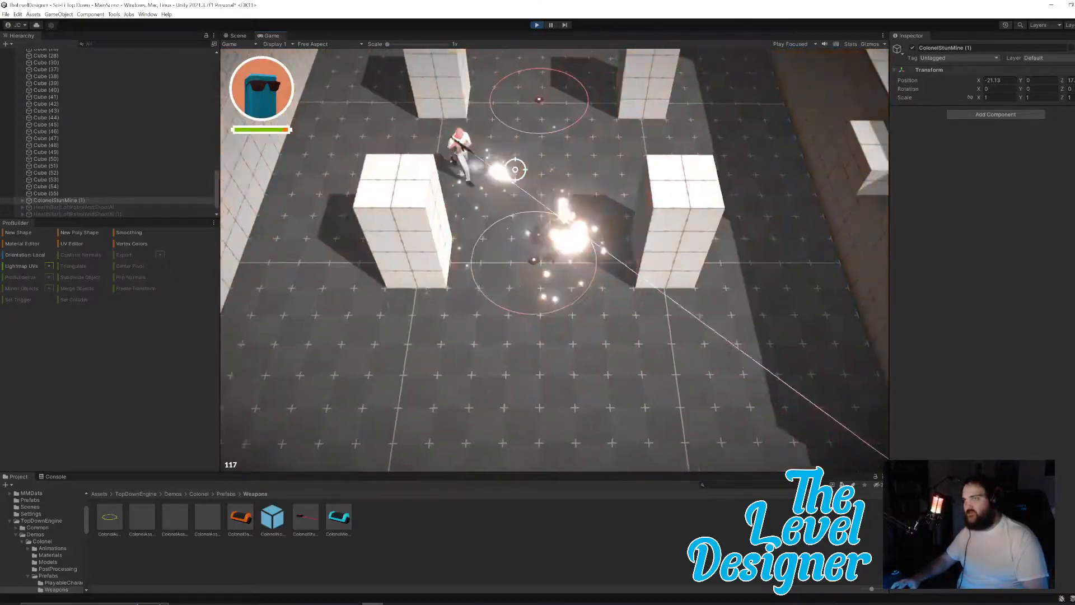
key(d)
click(367, 216)
key(w)
click(331, 247)
key(s)
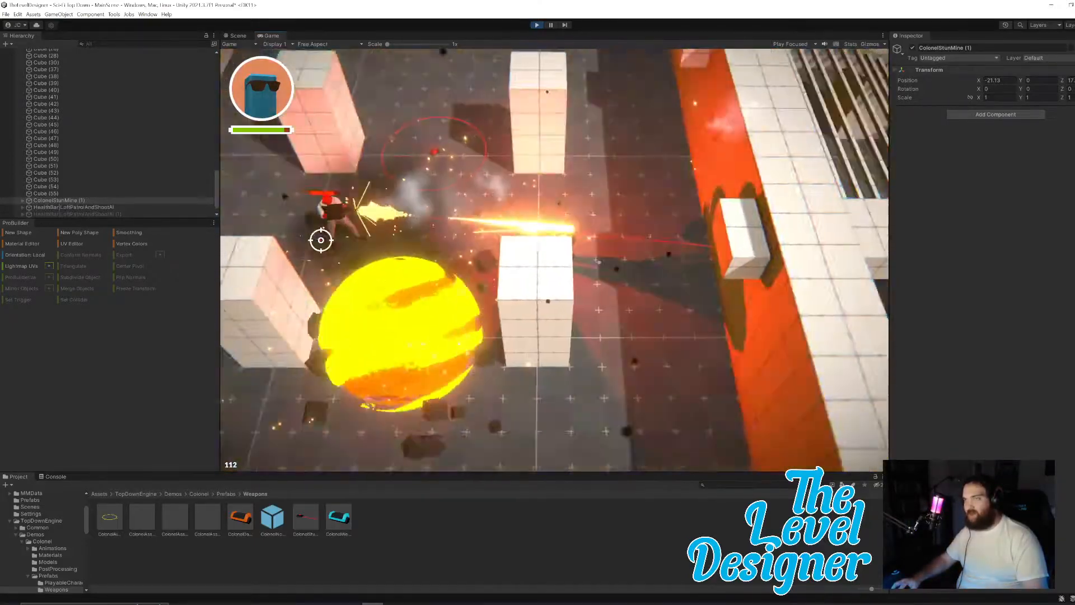
Step: Shoot down the enemy between the pillars, walk around the remaining mine's surroundings, and end the playtest
key(a)
key(s)
click(520, 210)
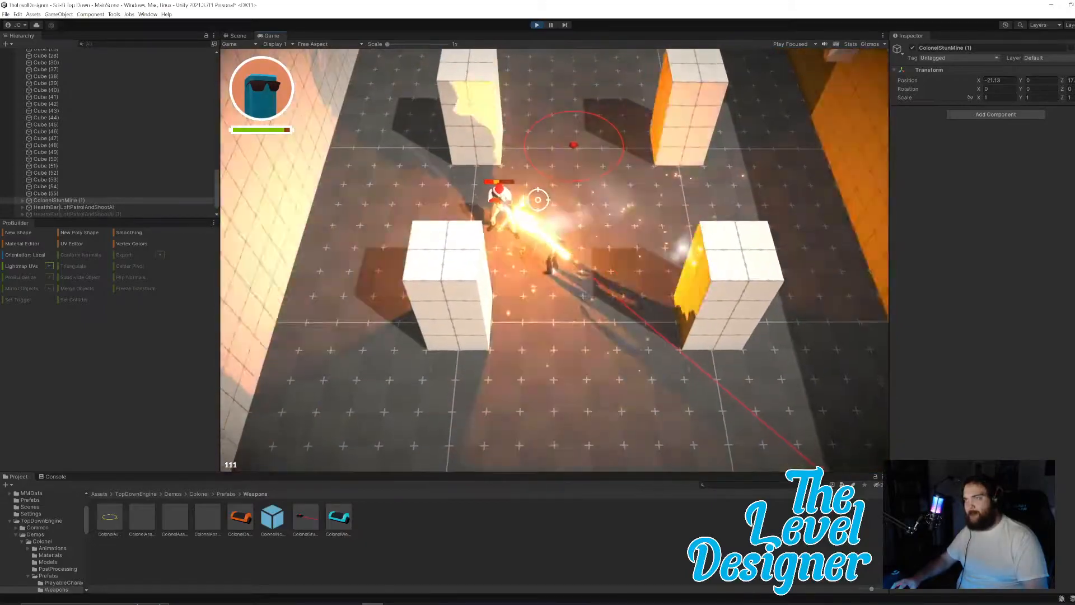
click(538, 200)
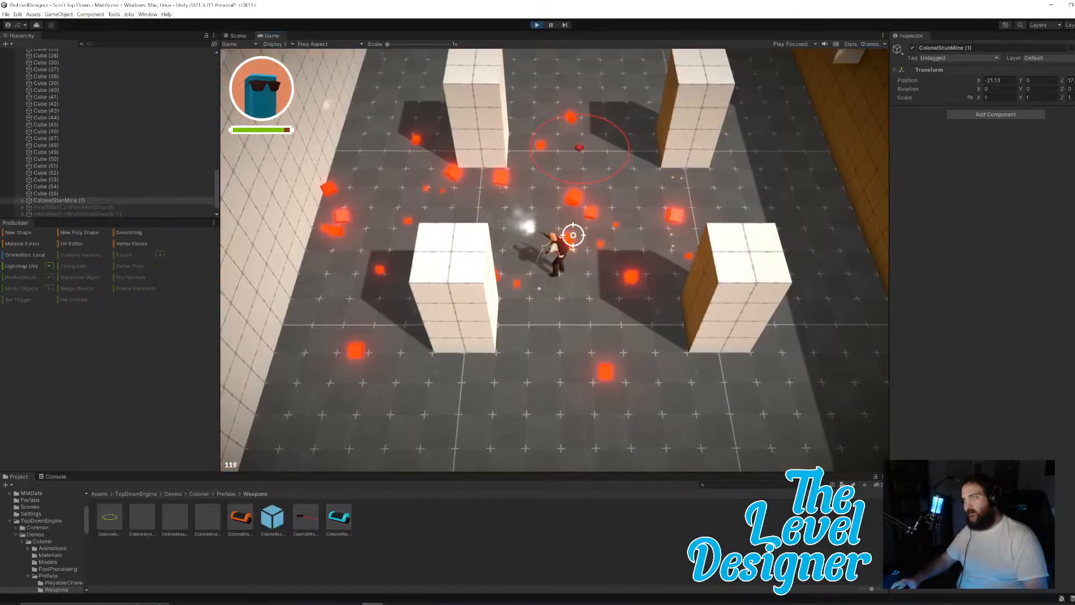
key(w)
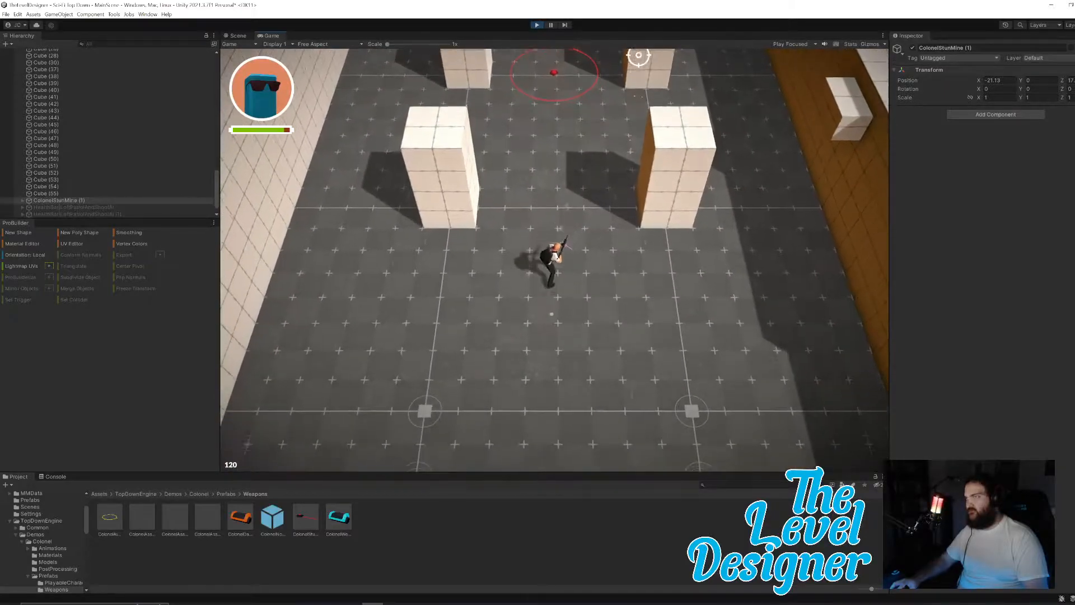
key(Escape)
click(538, 25)
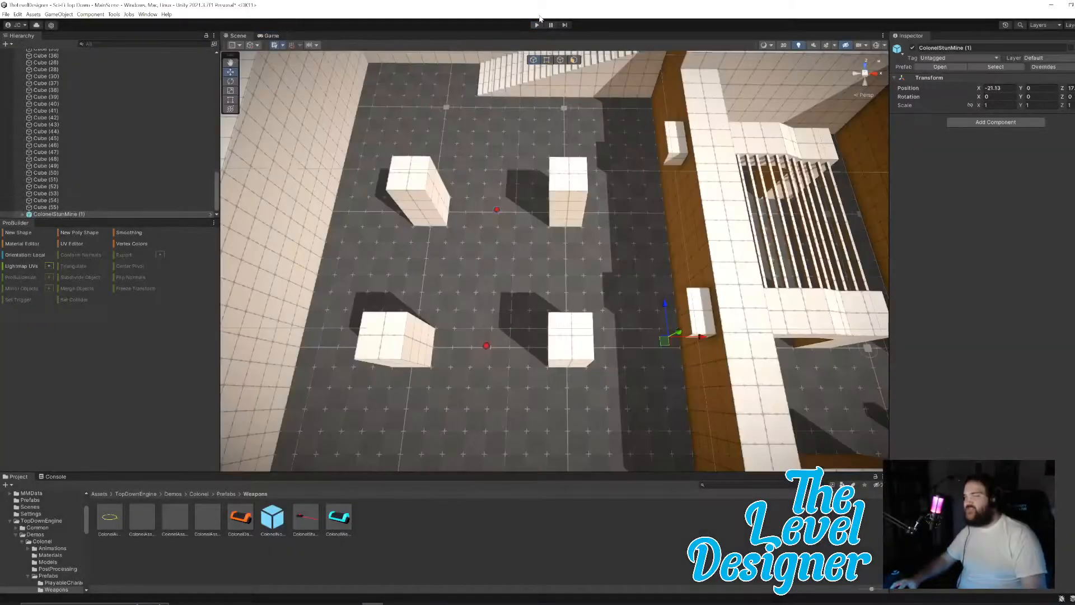
Step: Start a new playtest, collect the regular assault rifle and enter the pillar room beside the right-hand wall
click(539, 26)
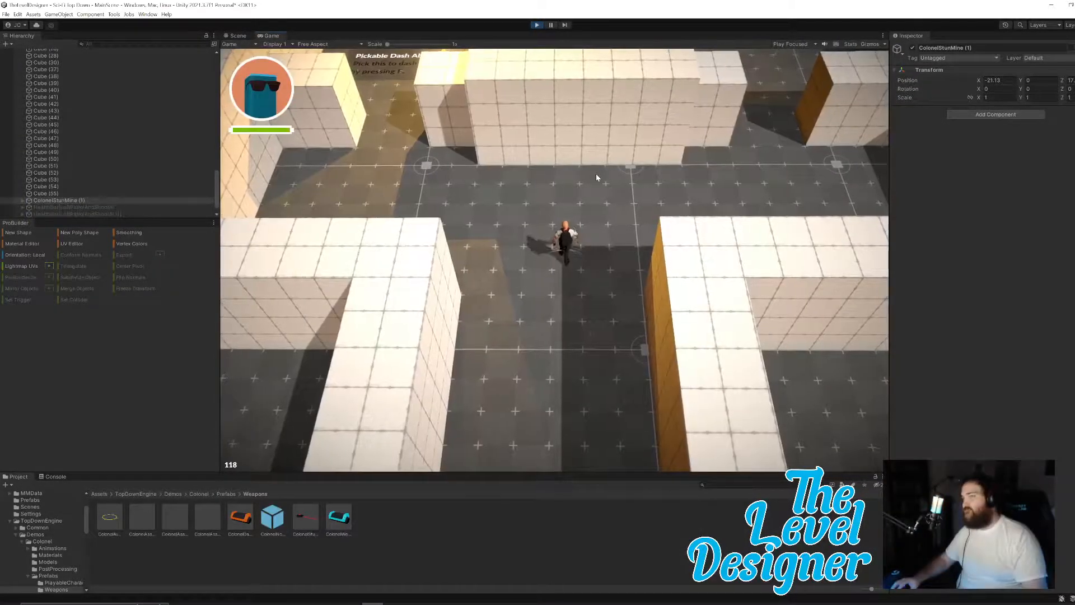
key(w)
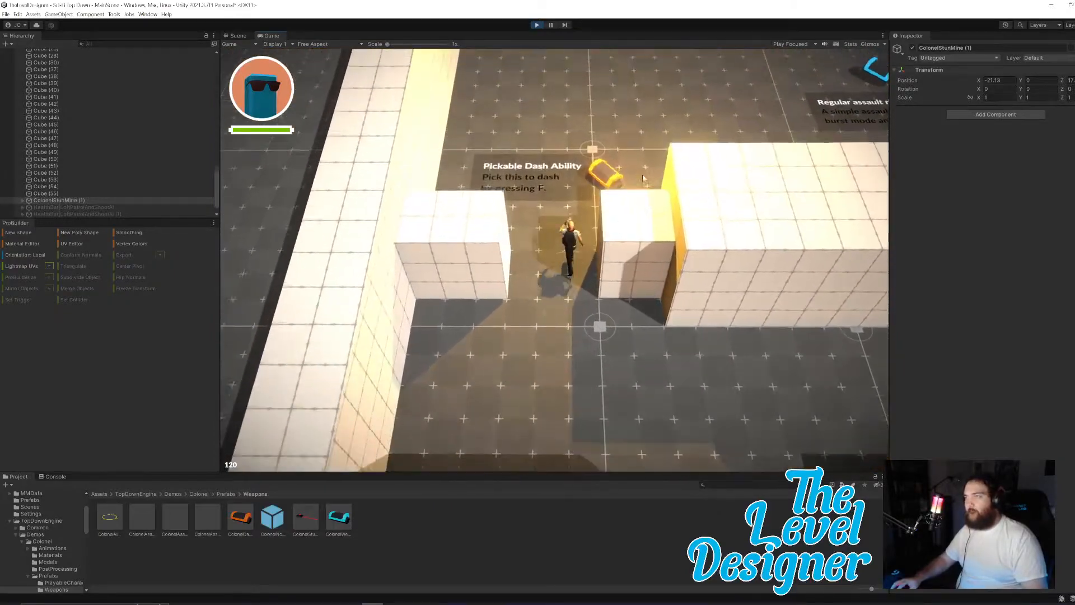
key(d)
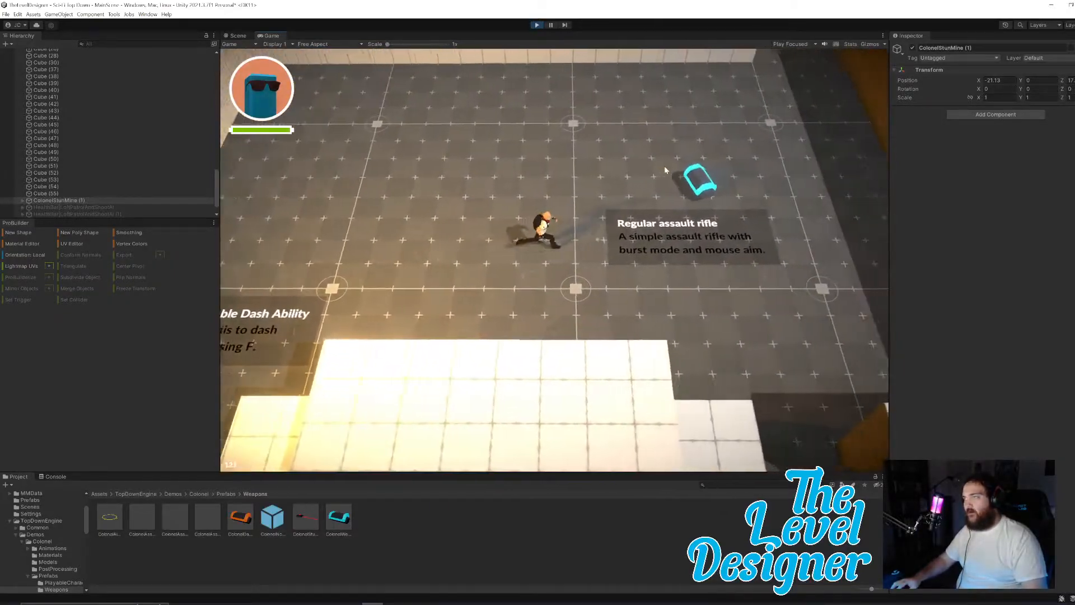
key(w)
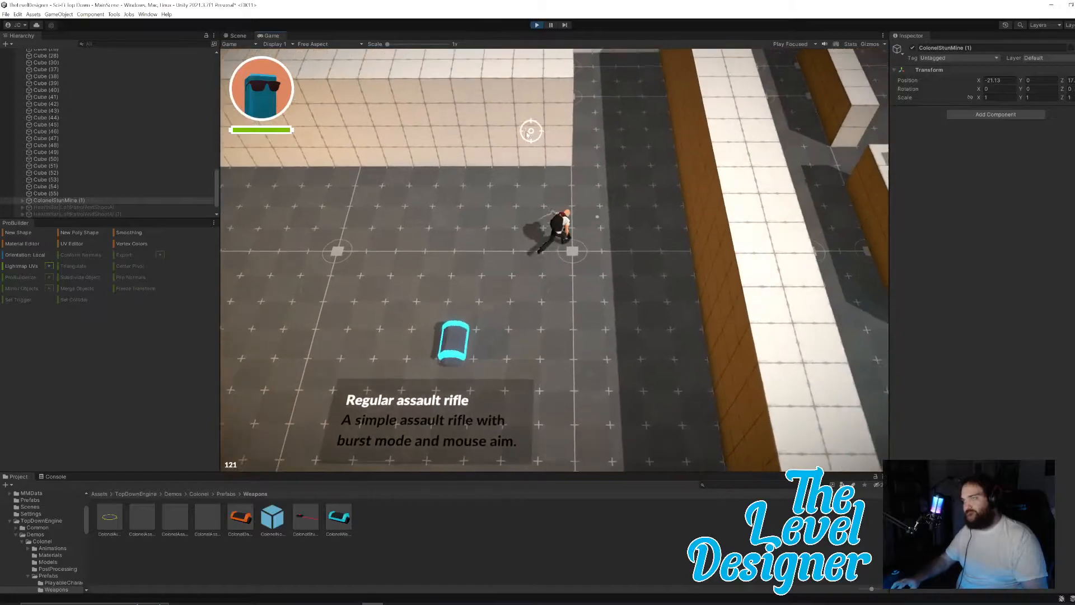
key(w)
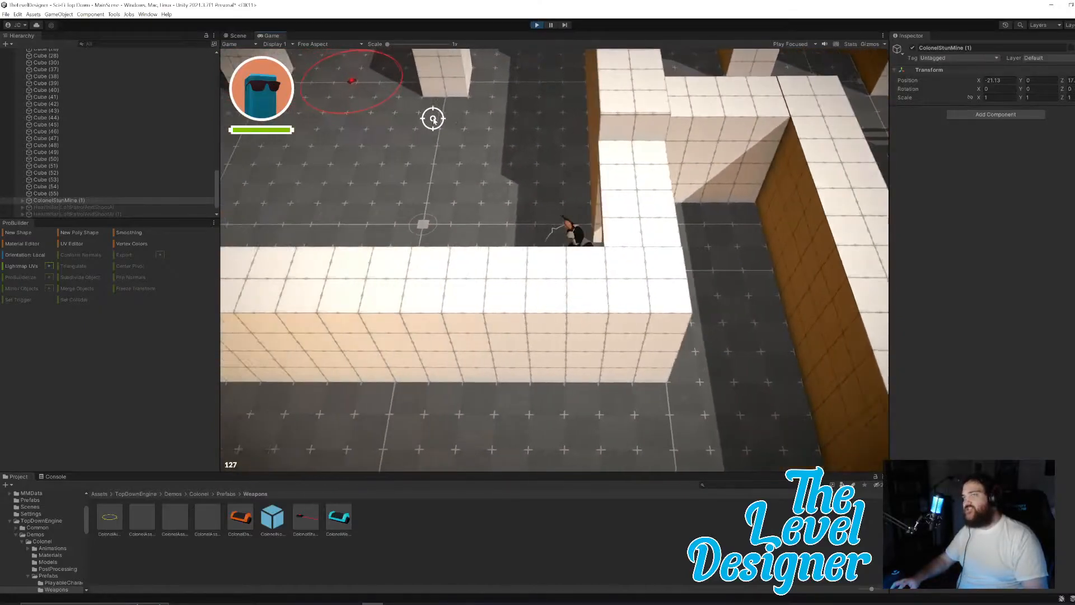
Step: Advance between the pillars while avoiding both mines and shoot down the enemy across the room
key(w)
key(w)
key(a)
click(298, 227)
key(w)
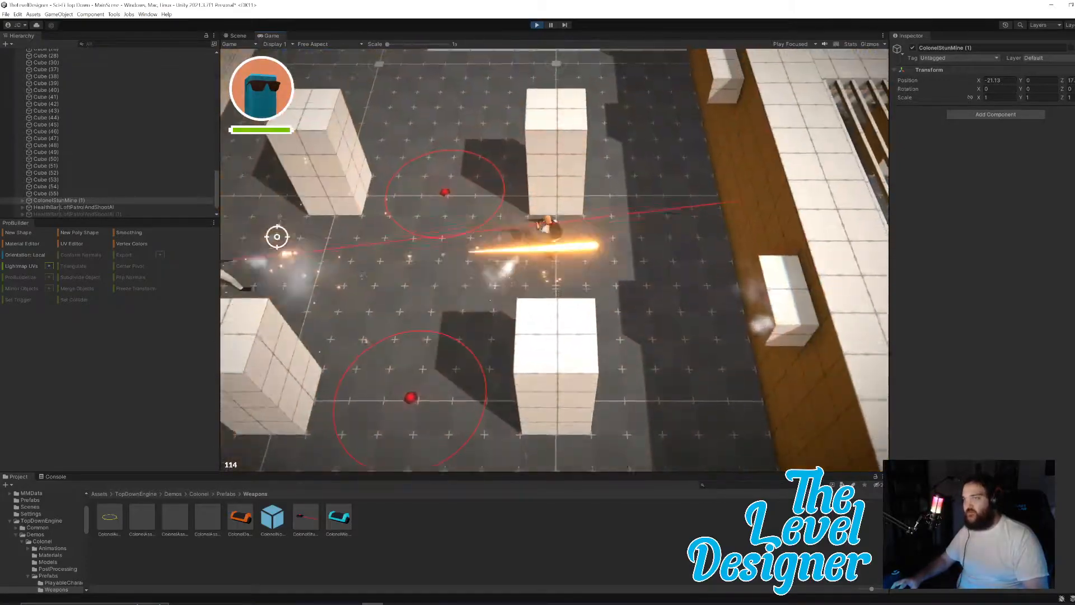
key(w)
click(259, 298)
key(s)
key(a)
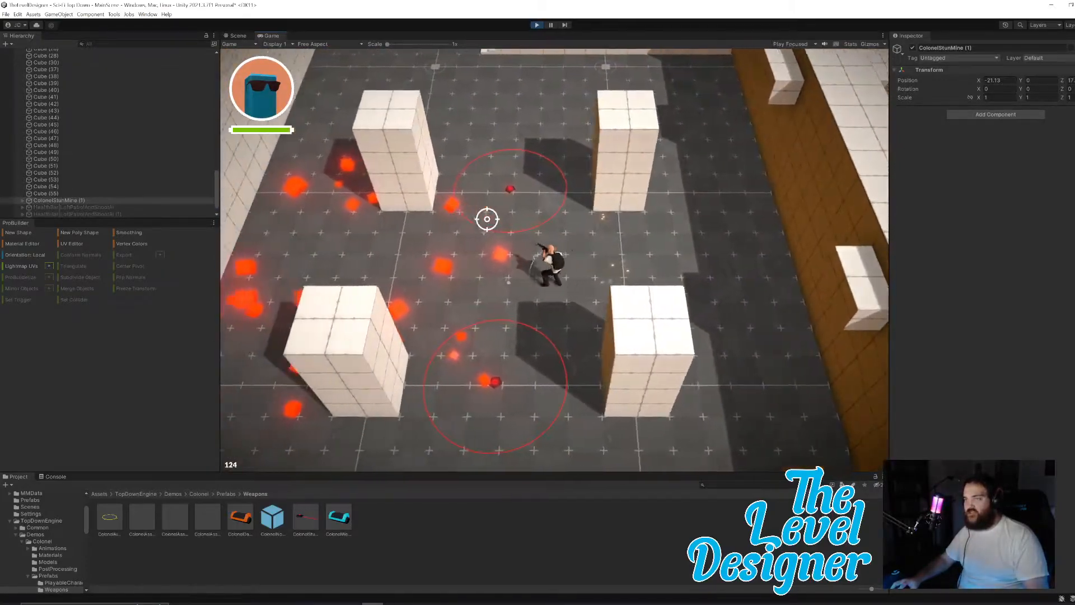
Step: Step into the front mine's radius and retreat before the blast to test its warning delay
key(s)
key(w)
key(d)
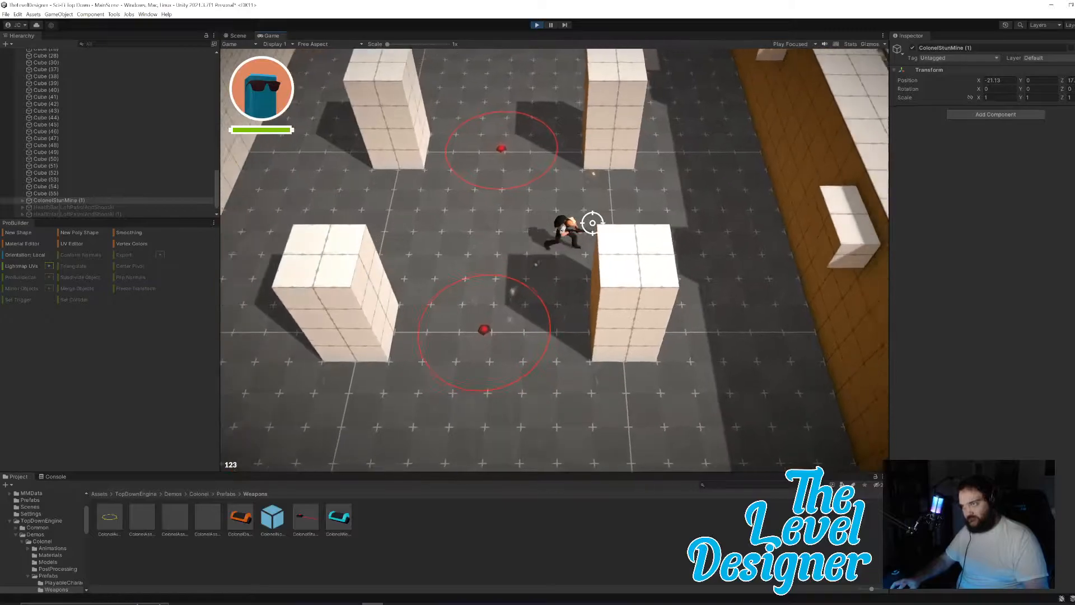
key(a)
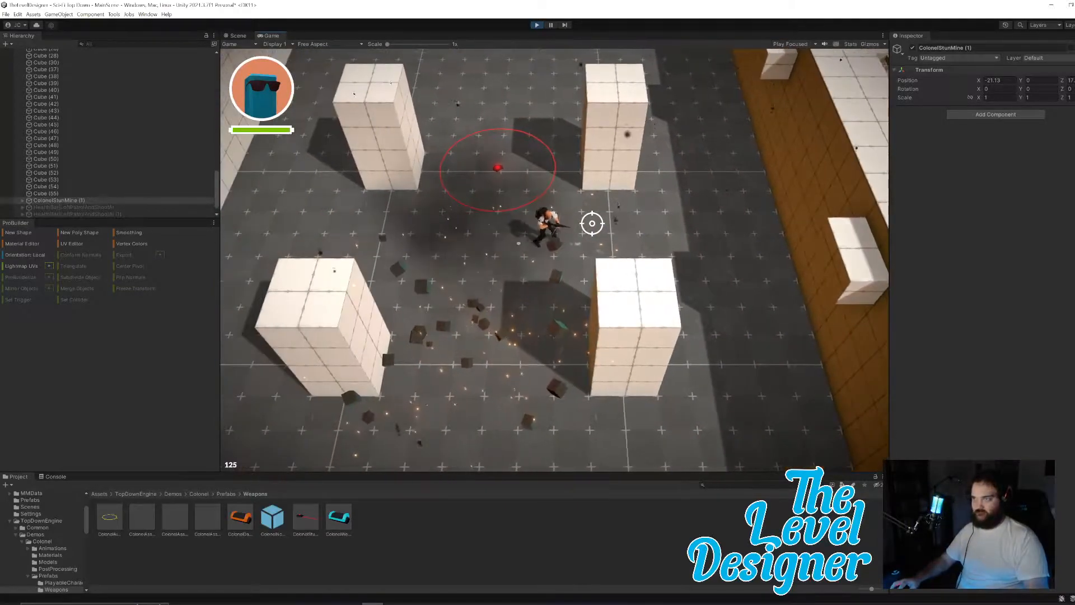
key(s)
key(a)
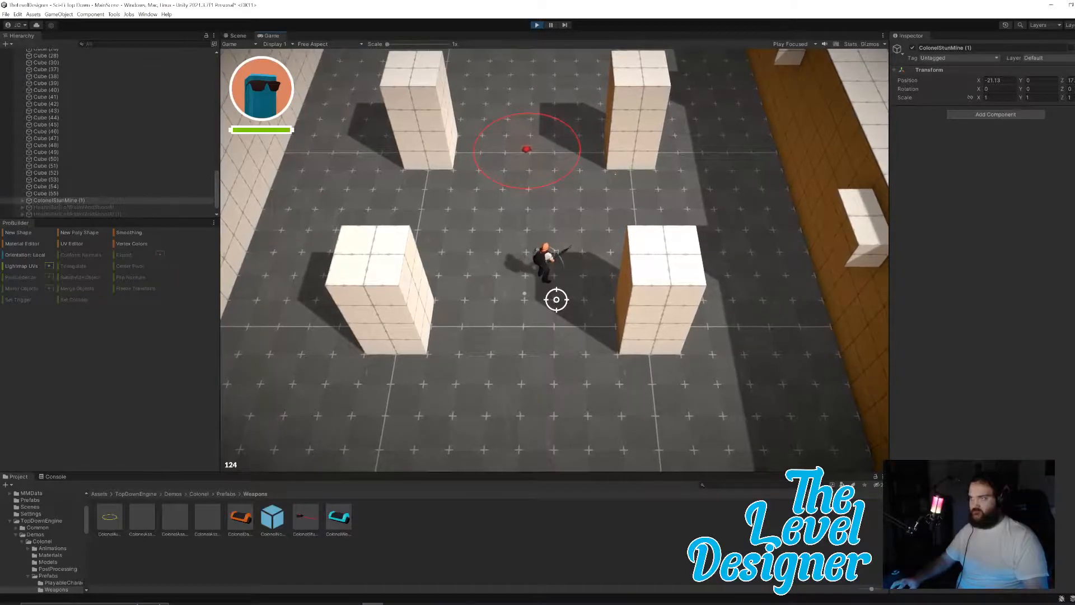
Step: Walk through the rear mine's radius to set it off, and end the playtest
key(s)
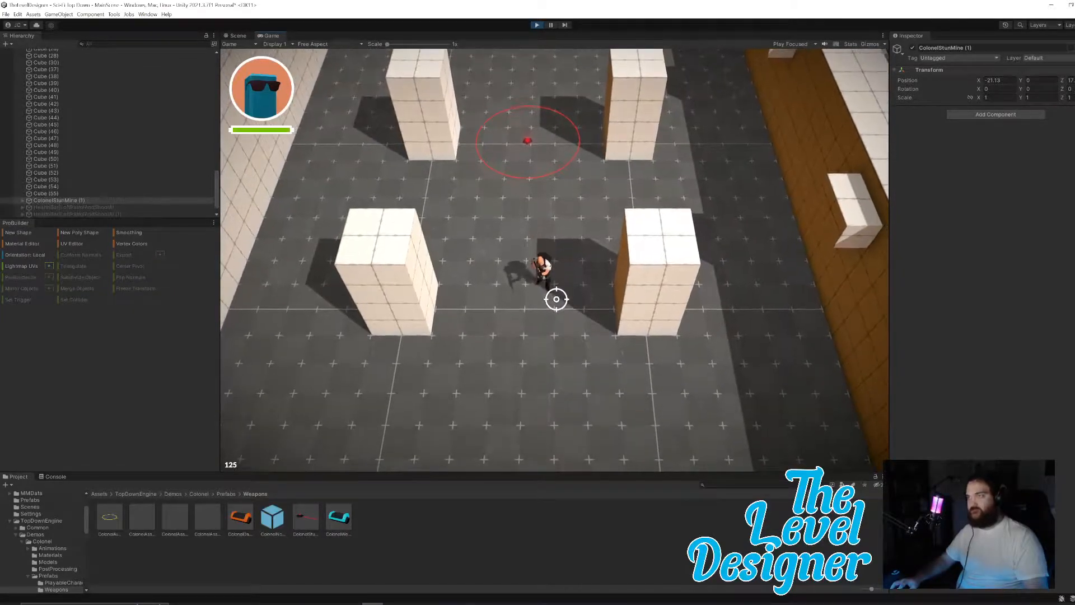
key(w)
key(a)
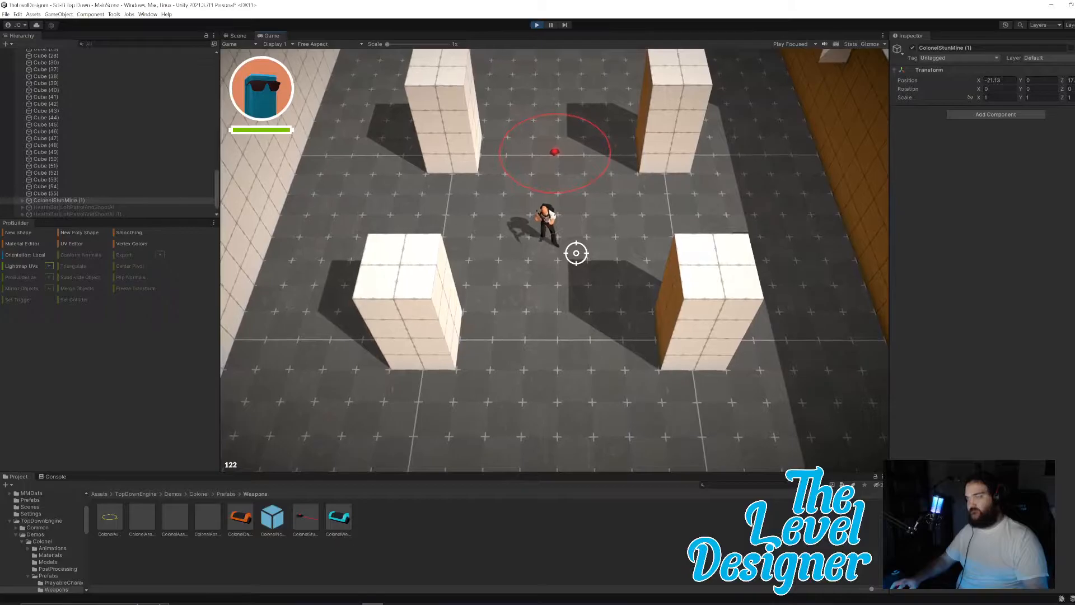
key(w)
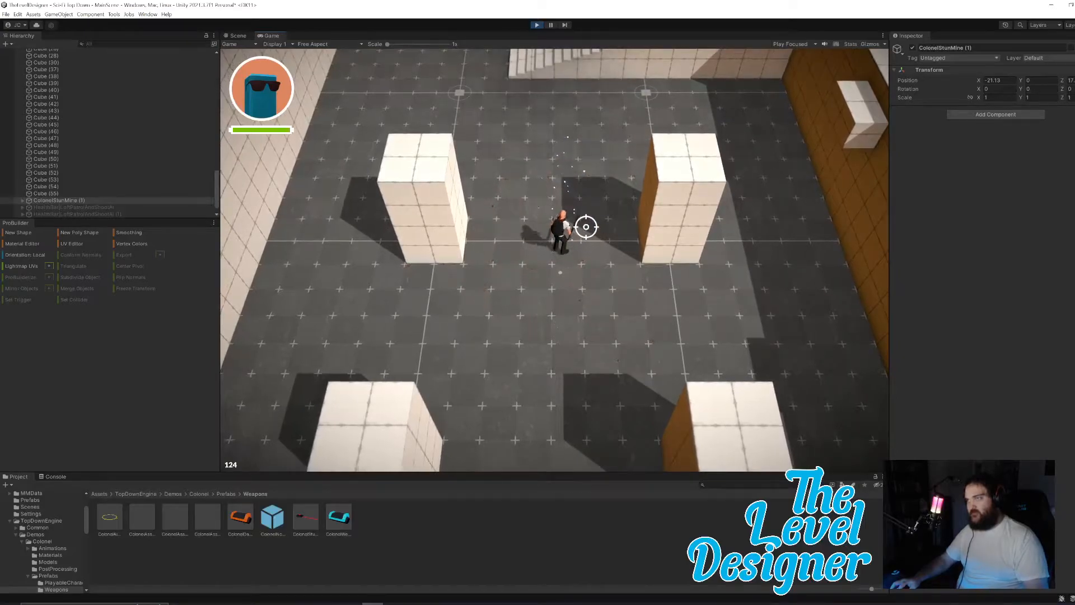
key(Escape)
click(537, 25)
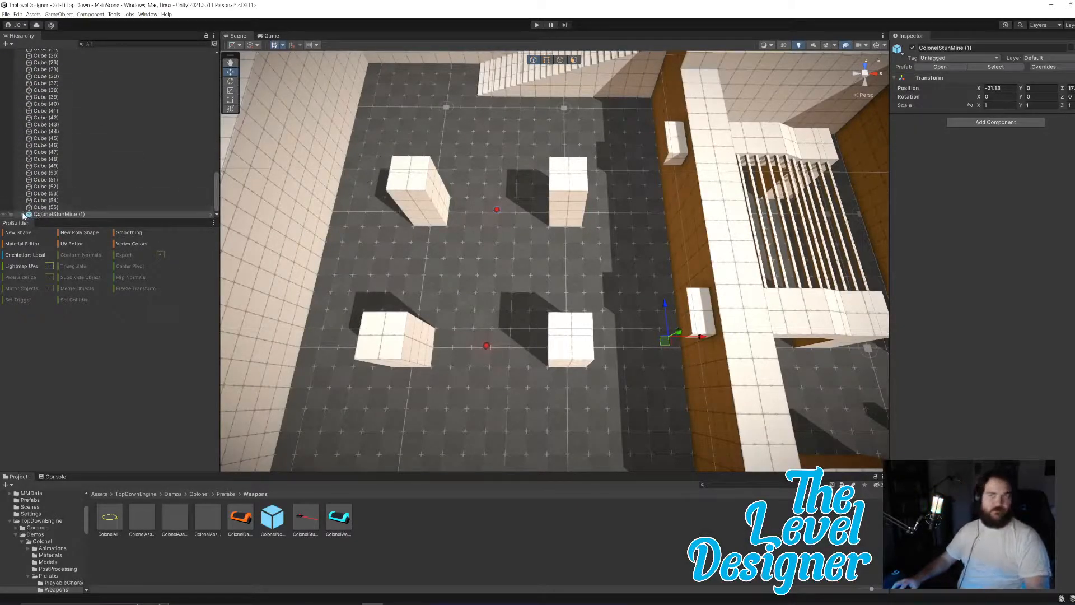
Step: Set the Proximity Mine Warning Duration on the DetectionSphere of ColonelStunMine (1) to 0.5
key(Right)
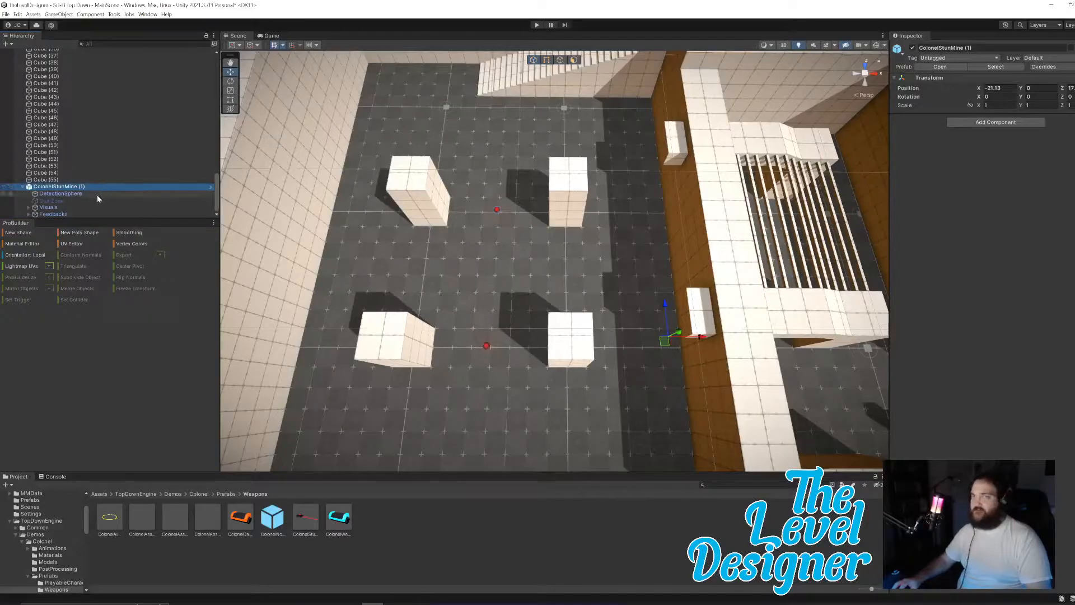
click(97, 193)
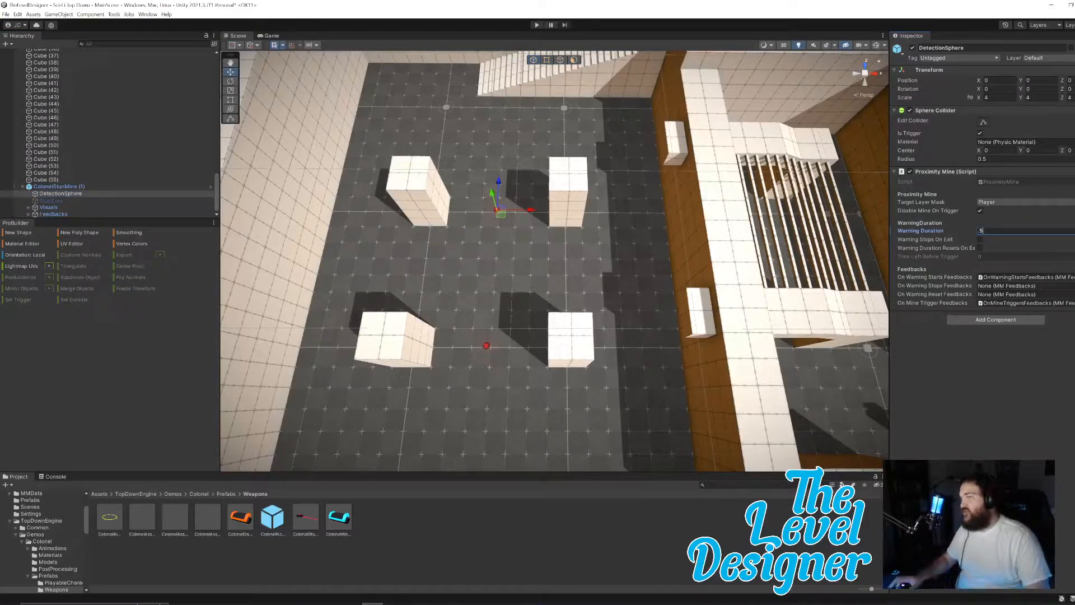
Step: Playtest the shortened mine warning: pick up the regular assault rifle and engage the enemy at the pillar room
click(537, 24)
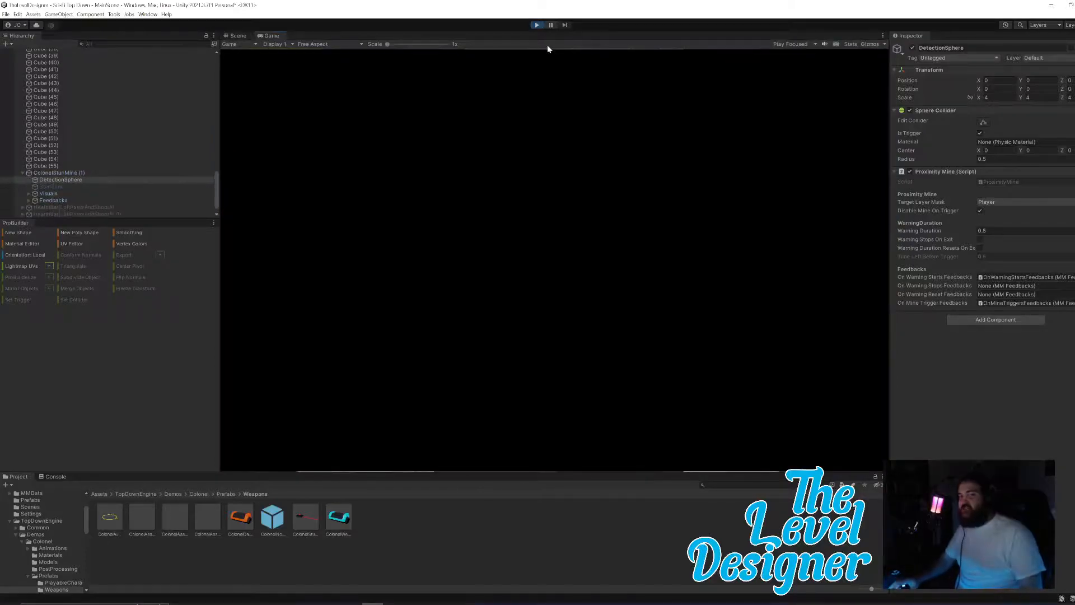
key(w)
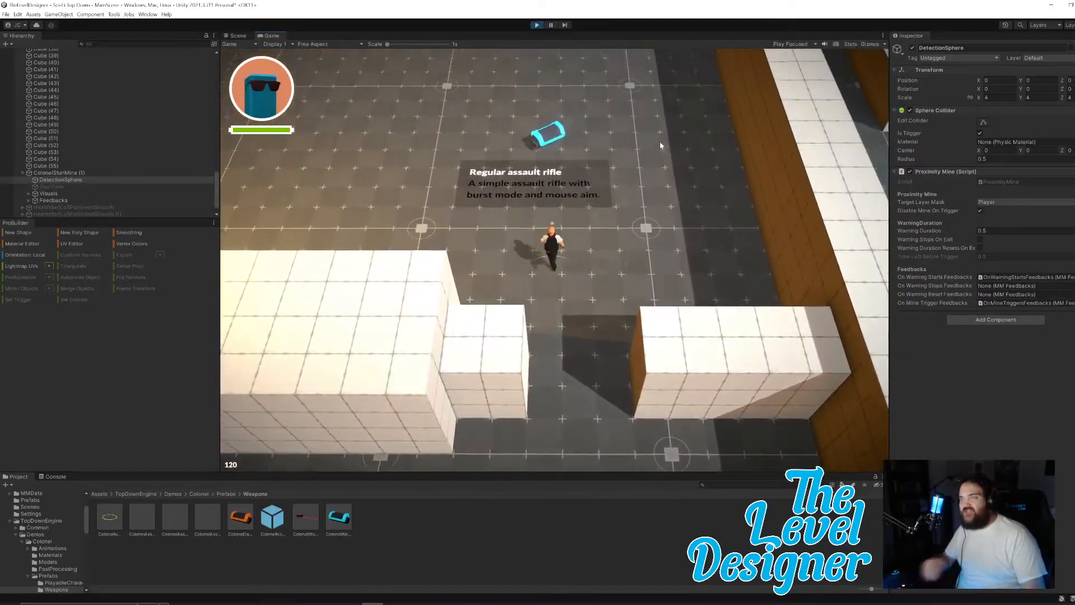
key(w)
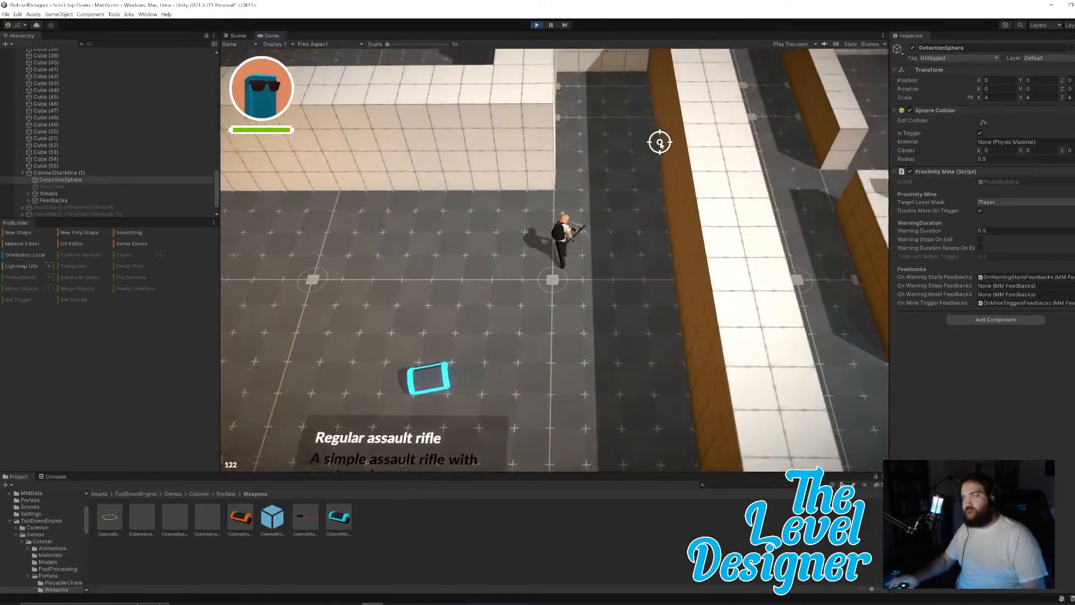
key(w)
key(w)
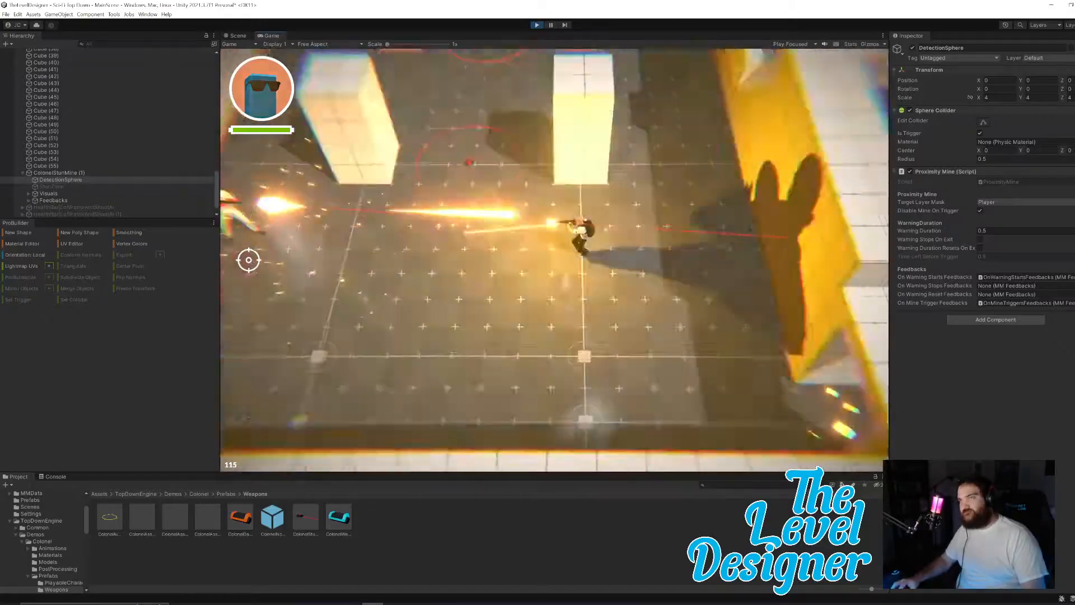
Step: Strafe along the front of the pillar room while shooting the enemy until it is destroyed
key(s)
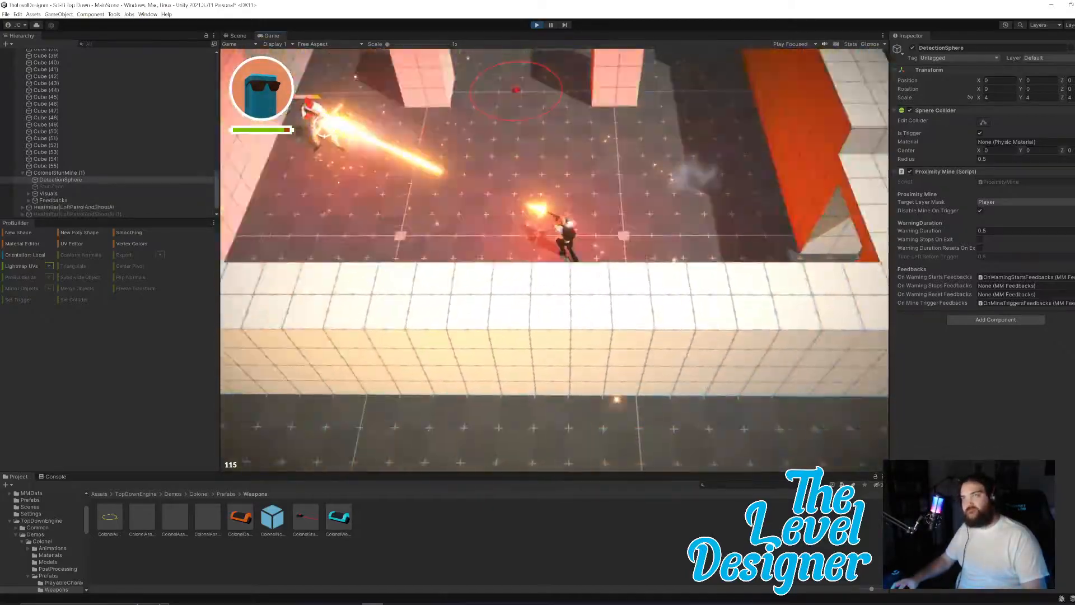
key(w)
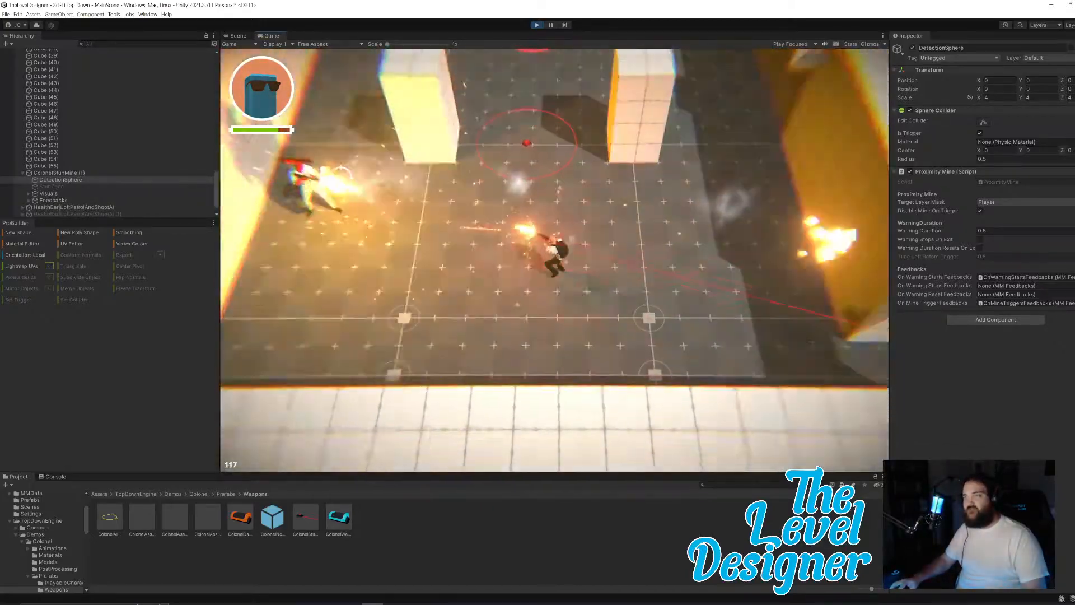
key(s)
key(a)
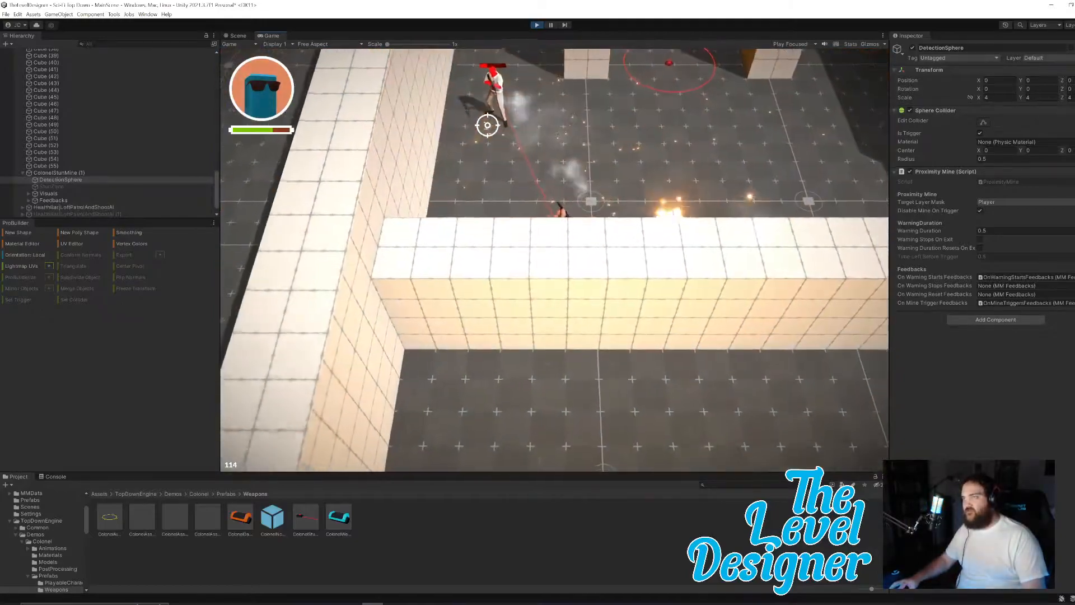
key(w)
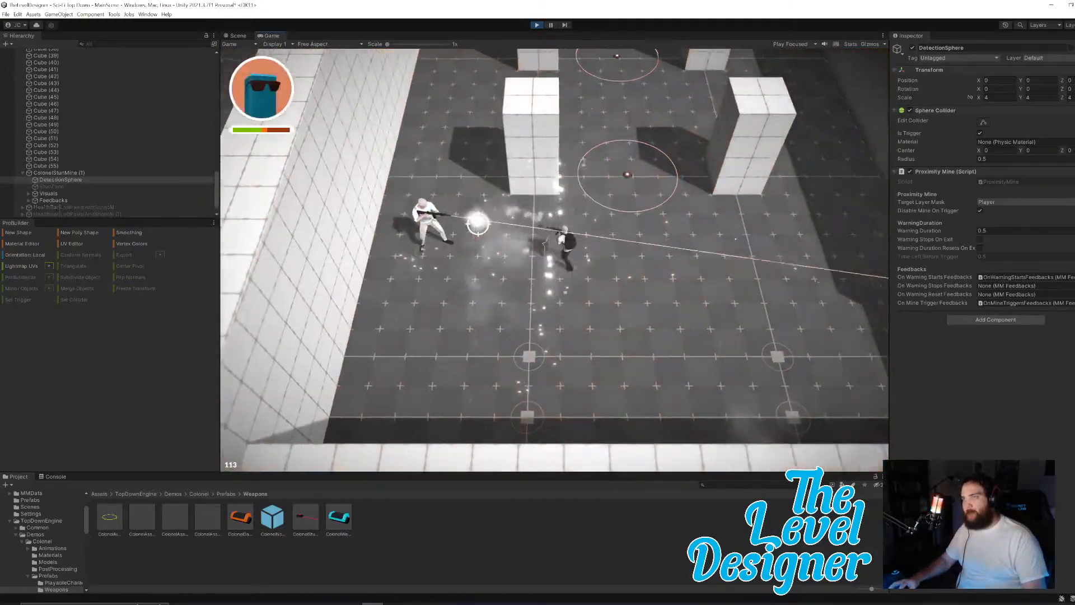
key(s)
key(d)
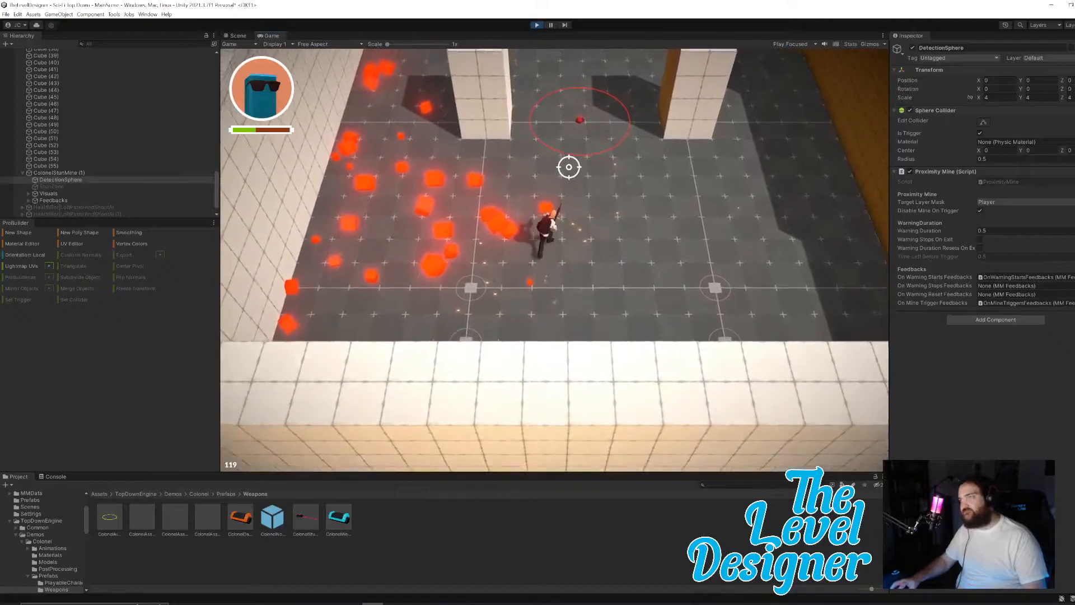
Step: Walk past the front mine and through the rear mine's radius to test its 0.5 warning, and end the playtest
key(w)
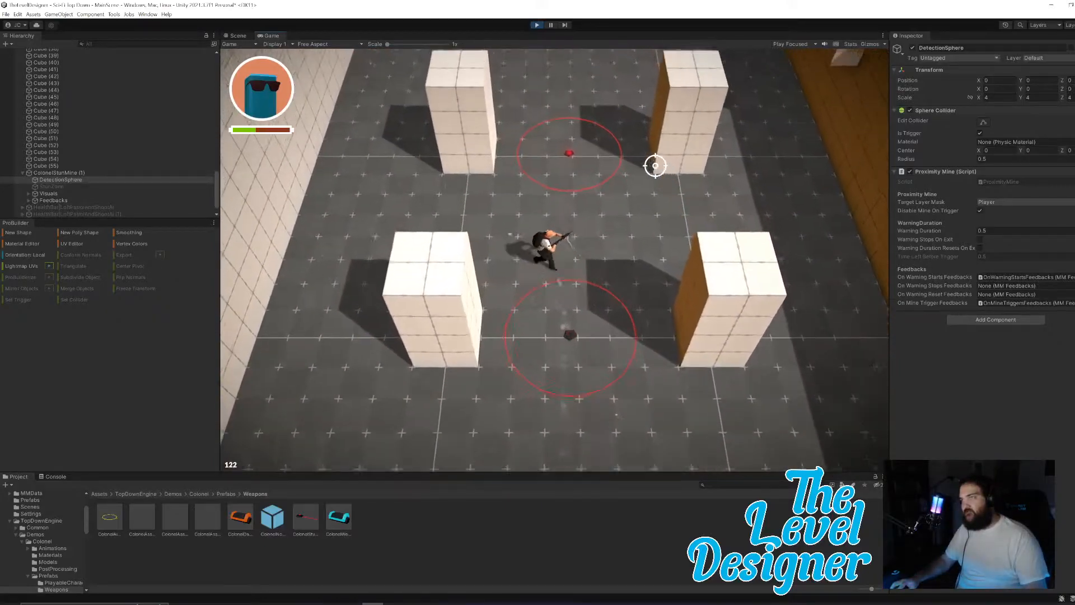
key(a)
key(w)
key(d)
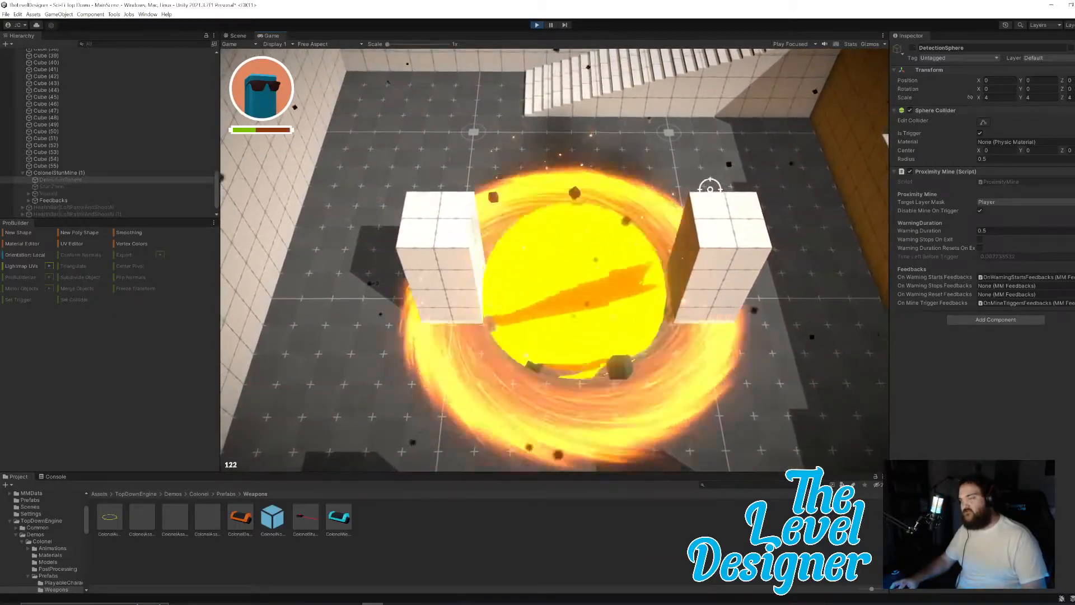
key(Escape)
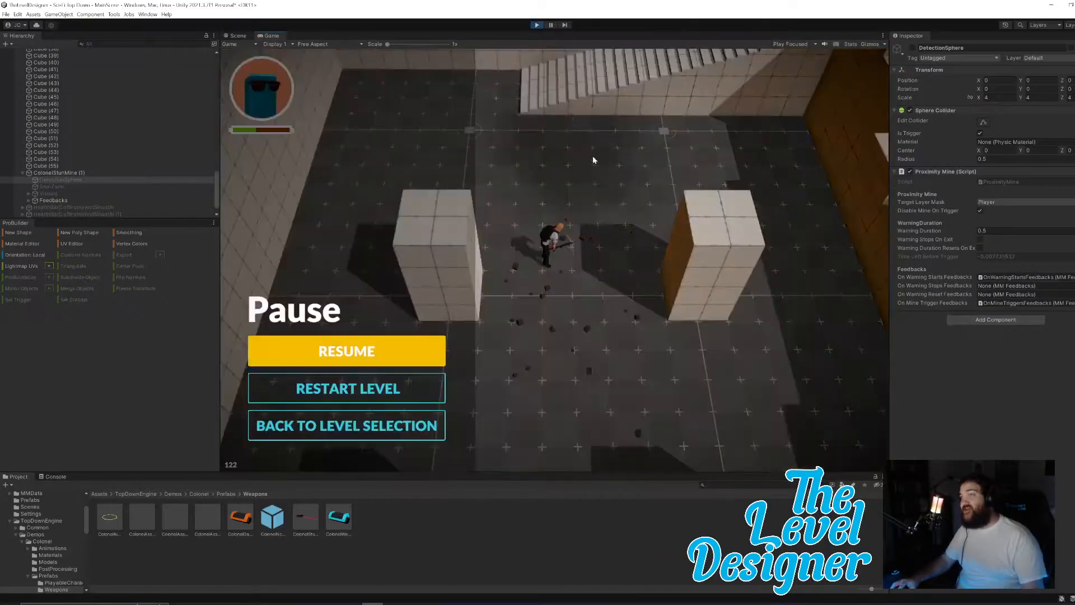
click(535, 25)
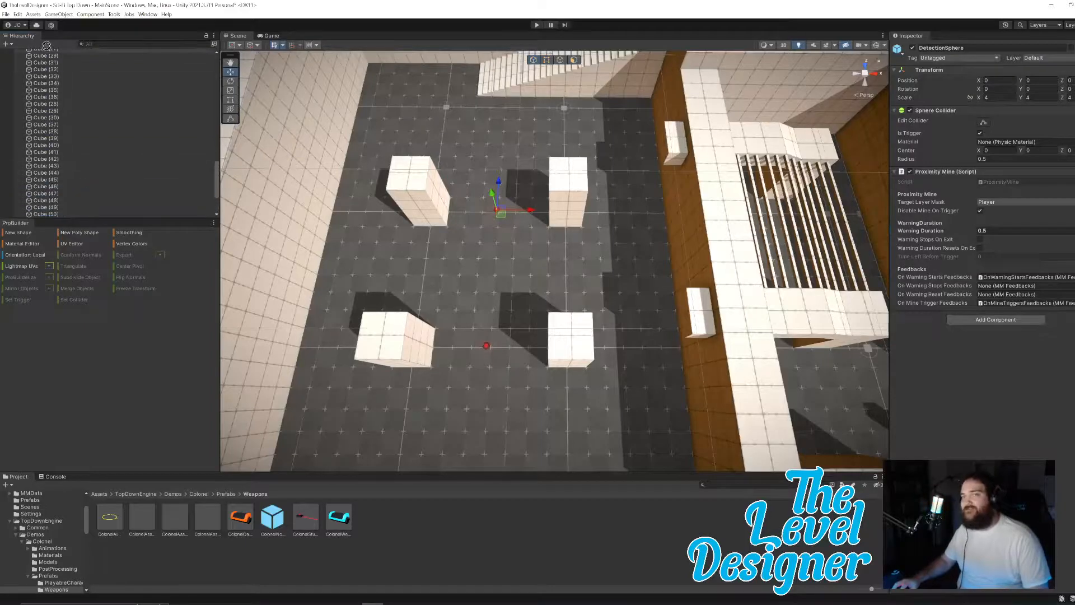
Step: Move ColonelStunMine (1) up the object hierarchy to sit directly above ColonelStunMine
drag(63, 65, 78, 71)
drag(86, 120, 21, 111)
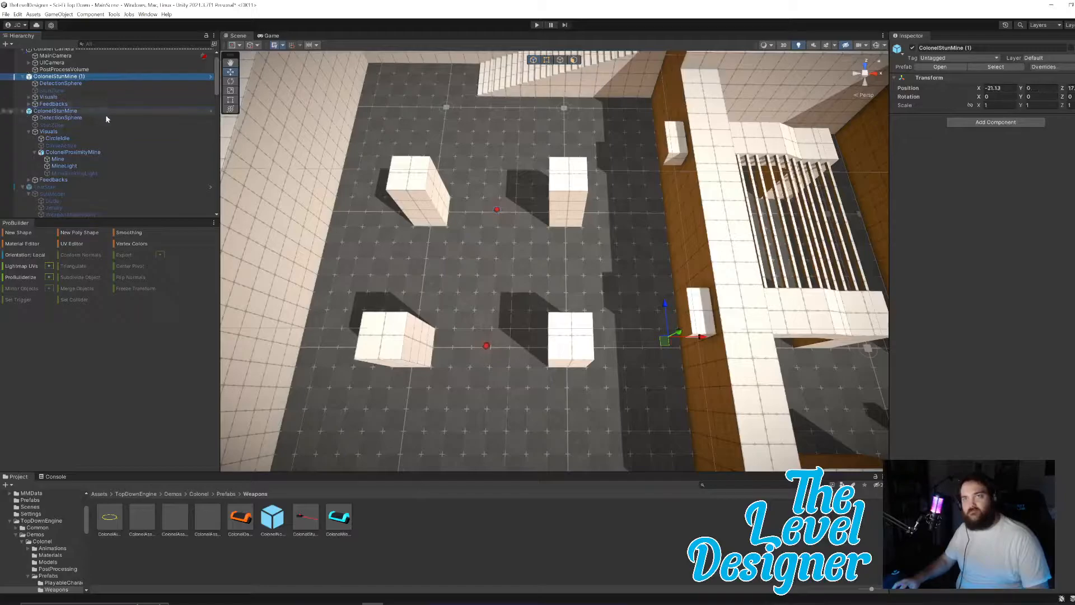
Step: Set the Proximity Mine Warning Duration on the DetectionSphere of ColonelStunMine to 0.5, and select that mine
click(23, 111)
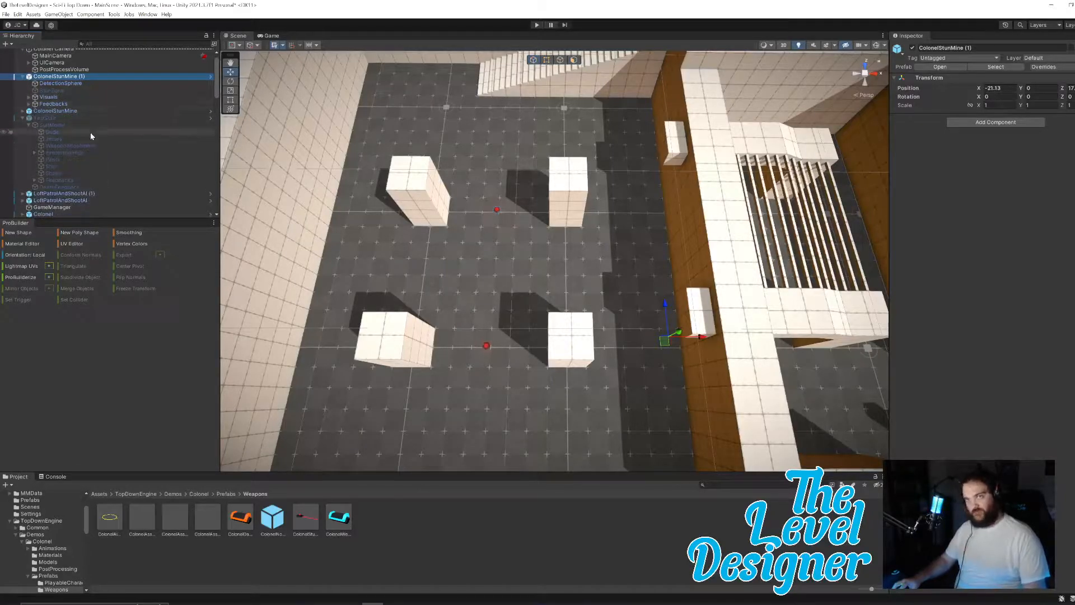
click(22, 111)
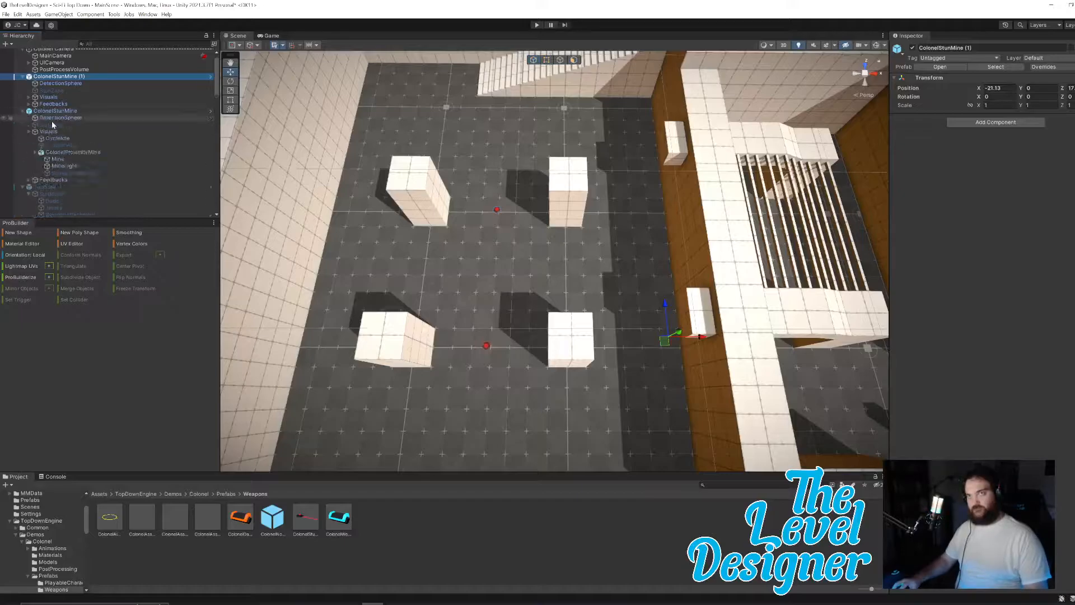
click(28, 132)
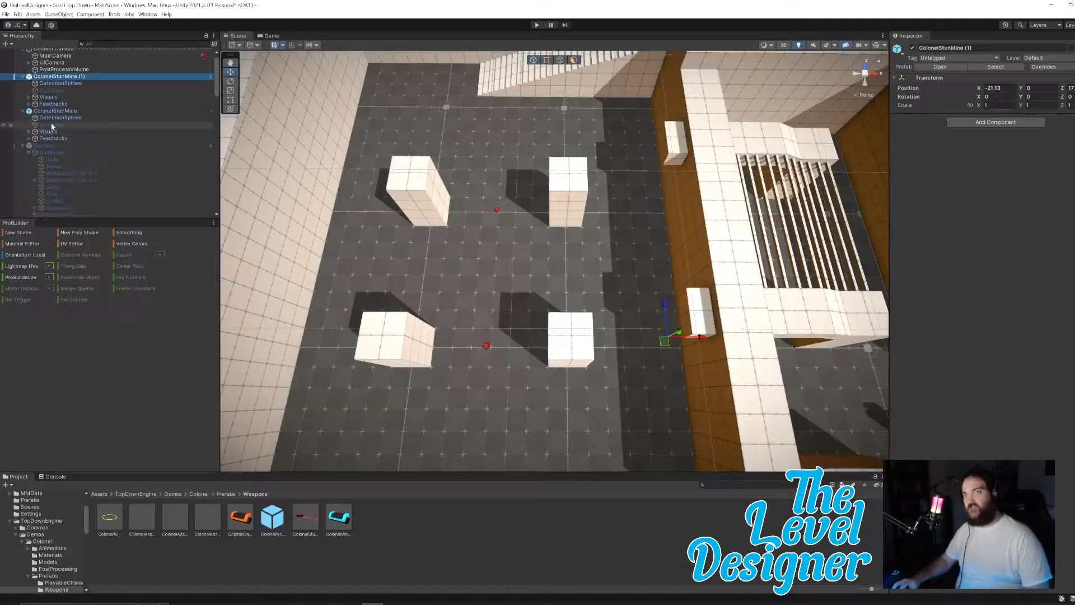
click(51, 120)
click(1008, 231)
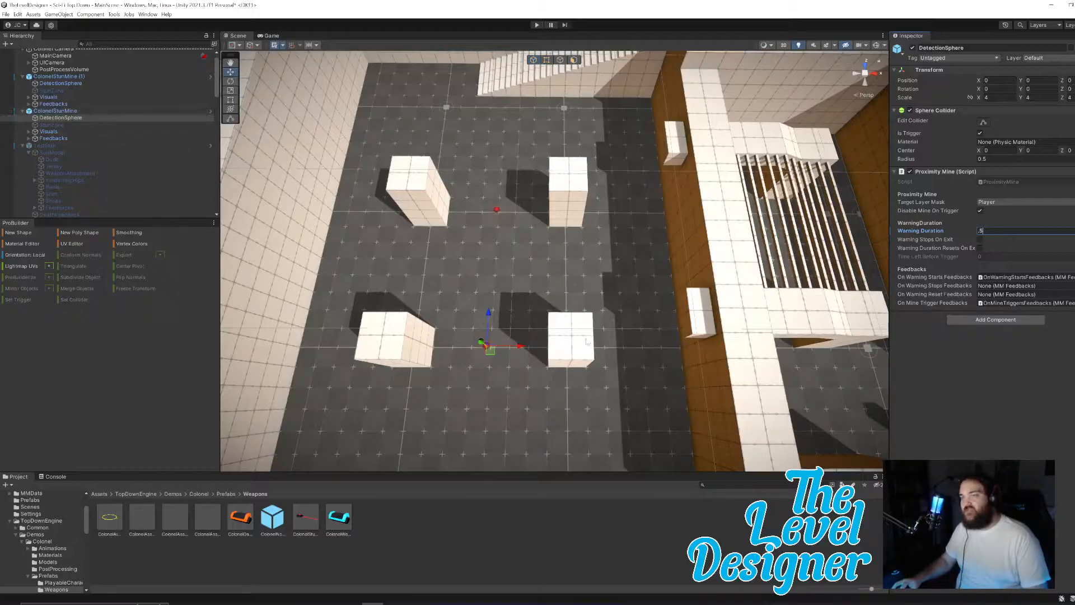
click(70, 111)
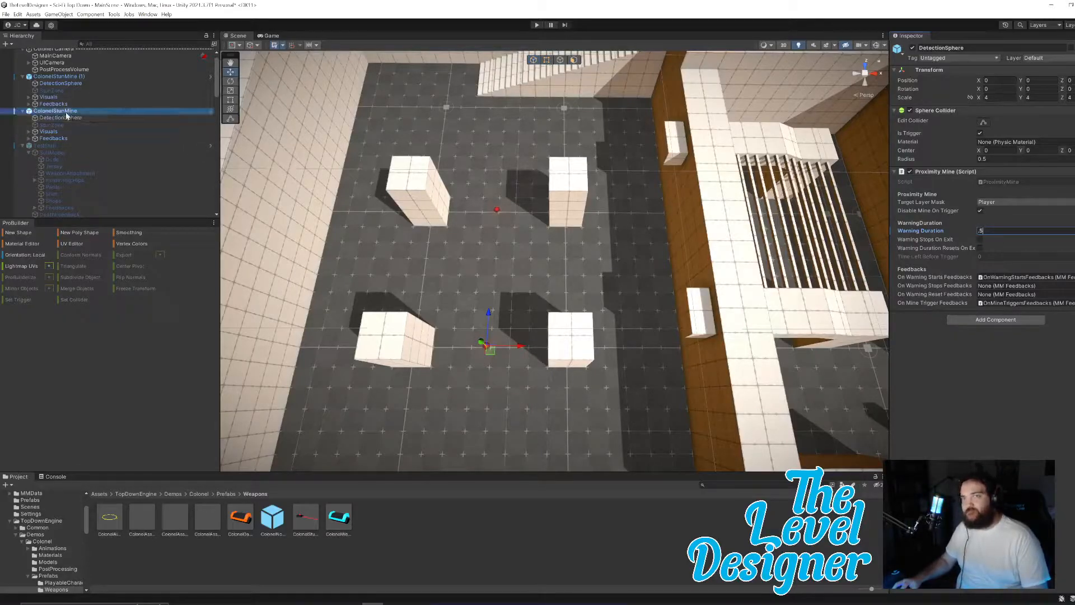
Step: Move both stun mines into the aisle between the pillars and the brown wall, and place duplicates in the opposite aisle along the white wall
shift+click(67, 79)
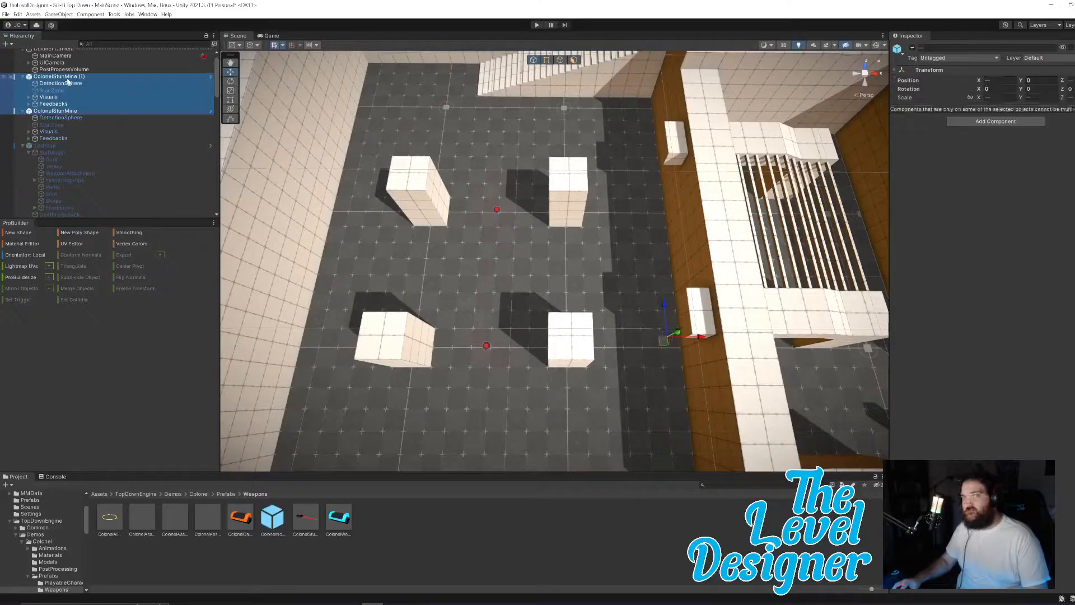
click(62, 76)
ctrl+click(56, 111)
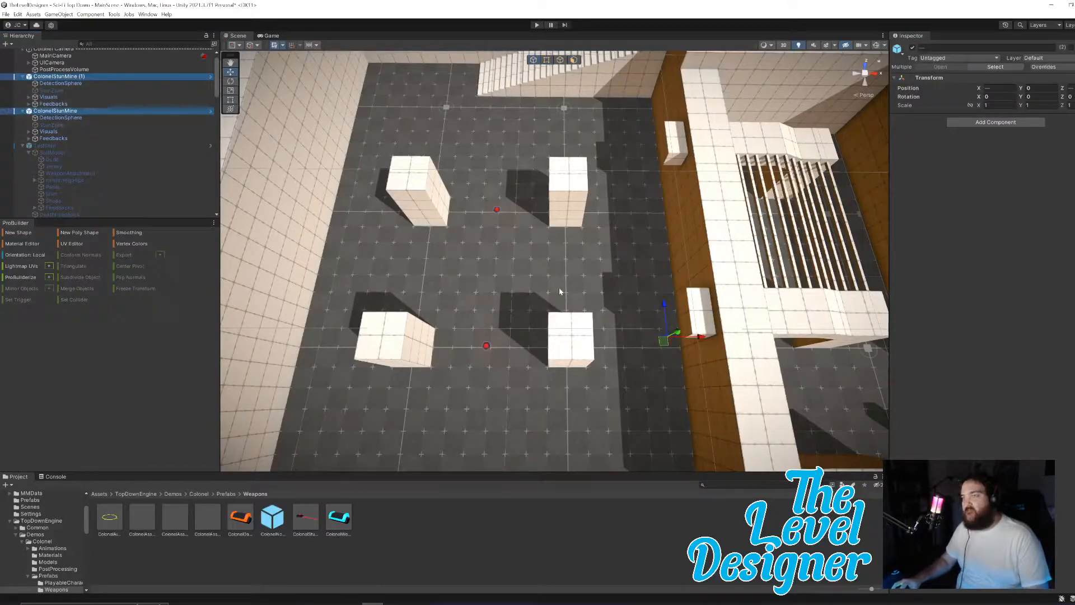
drag(701, 337, 848, 342)
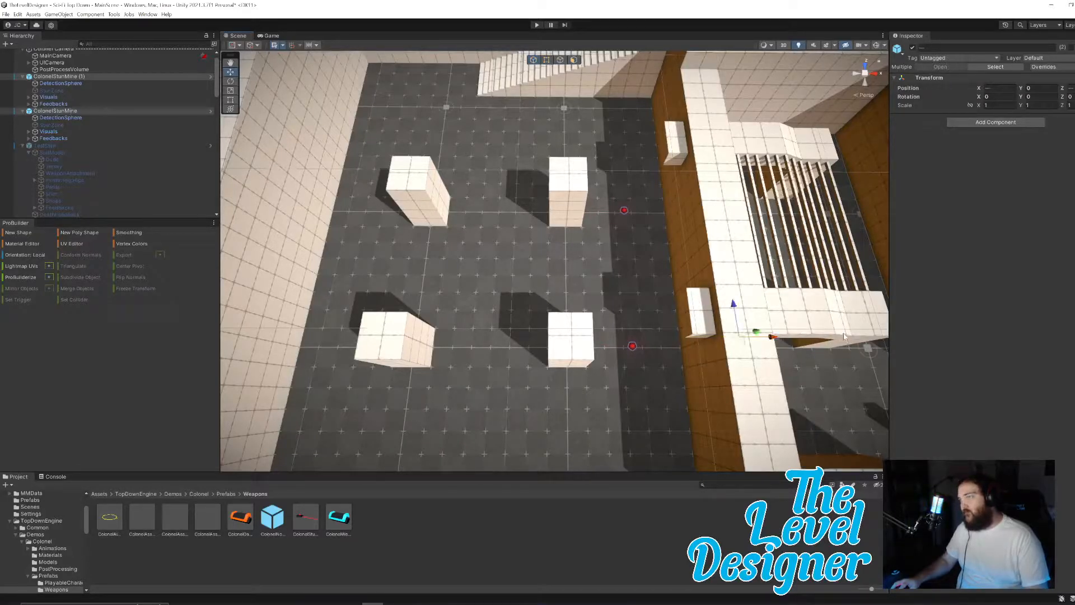
drag(773, 339, 486, 334)
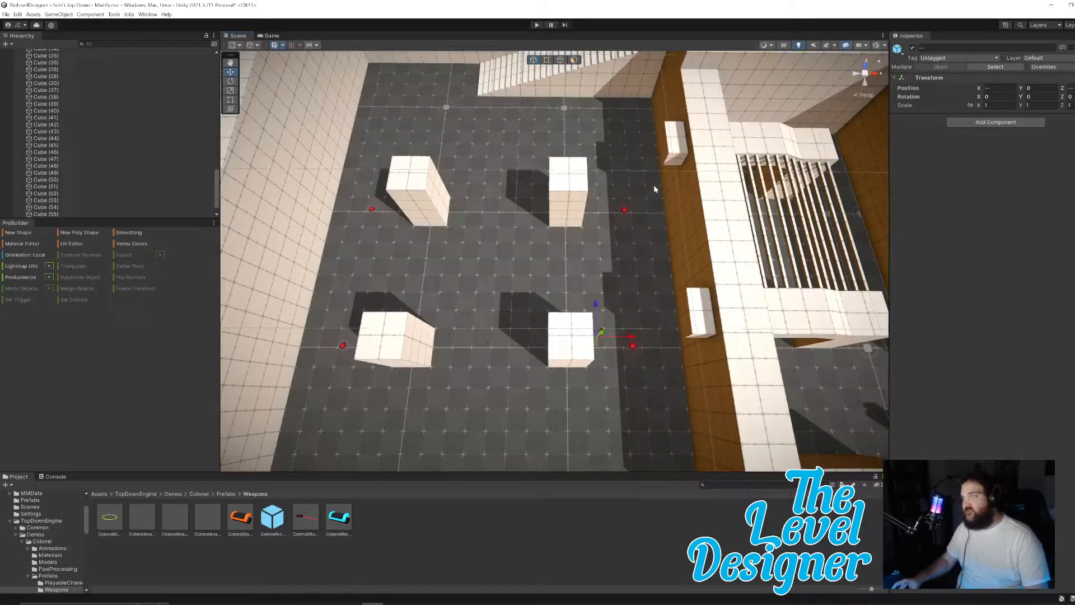
alt+drag(628, 358, 615, 302)
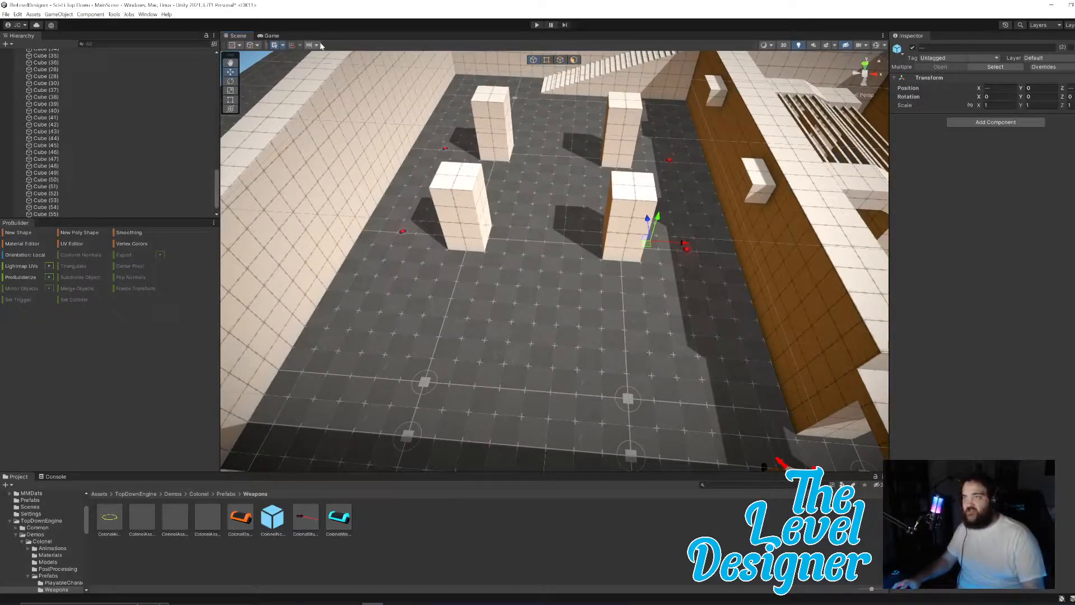
Step: Run a playtest, watch from the scene view how the character moves around the pillars and four mine radii, and end it
click(536, 24)
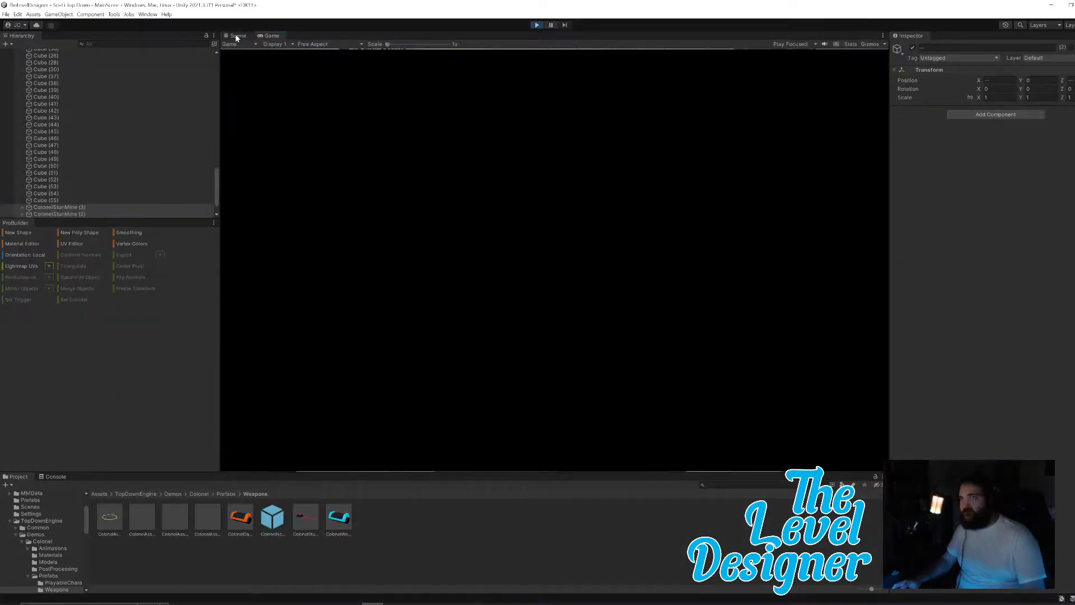
click(236, 36)
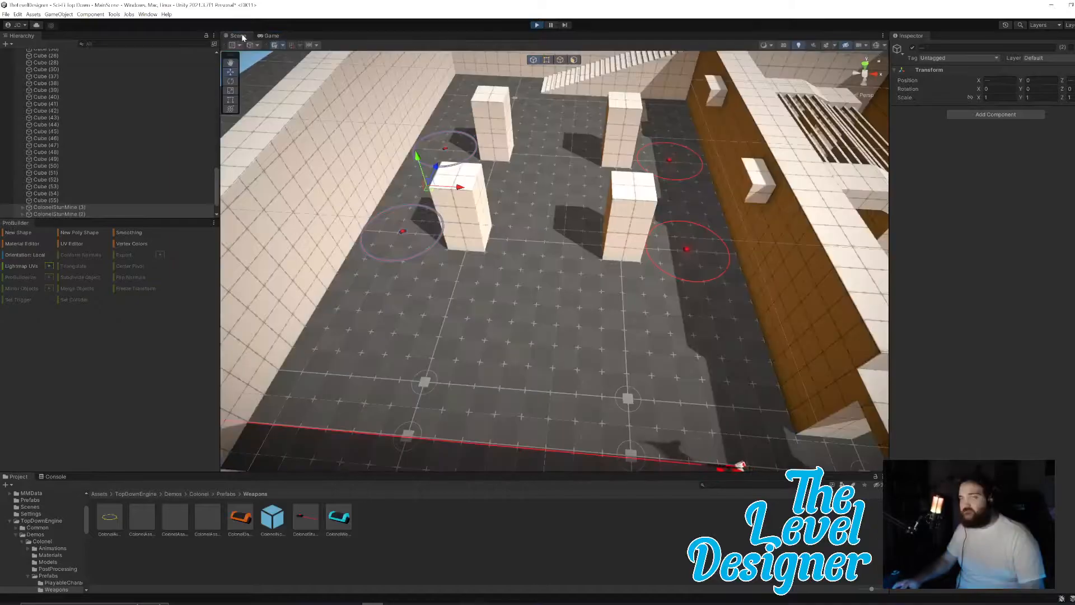
right_drag(595, 216, 624, 261)
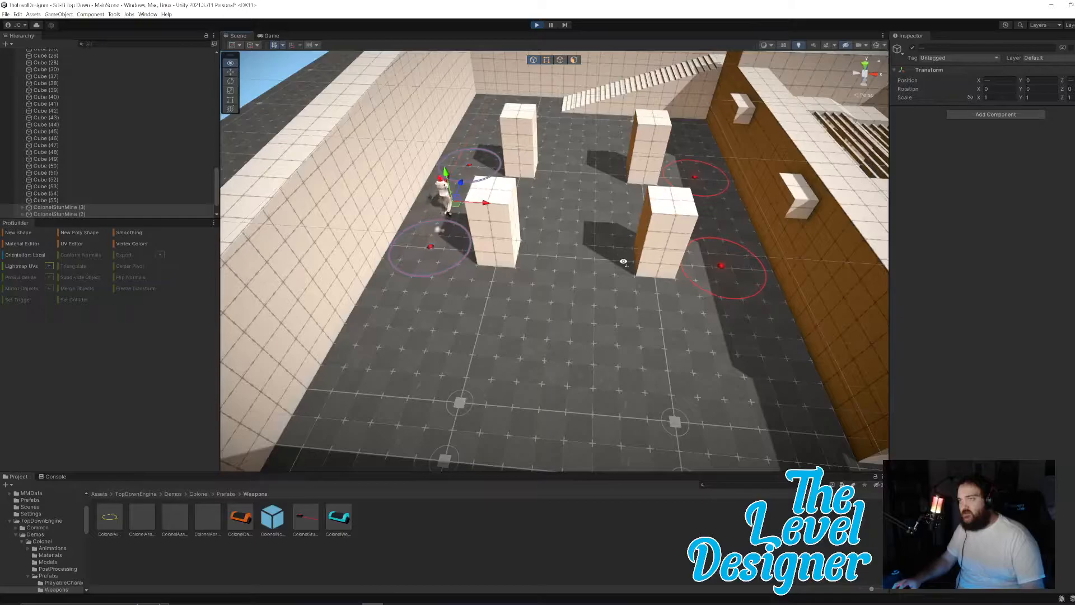
key(w)
key(e)
key(d)
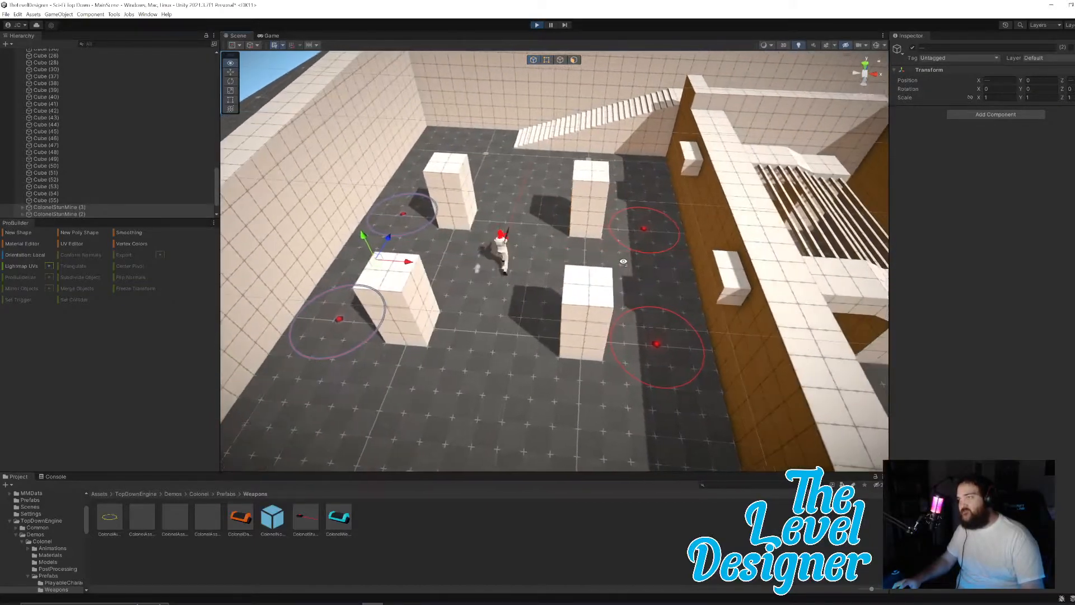
right_drag(624, 262, 627, 262)
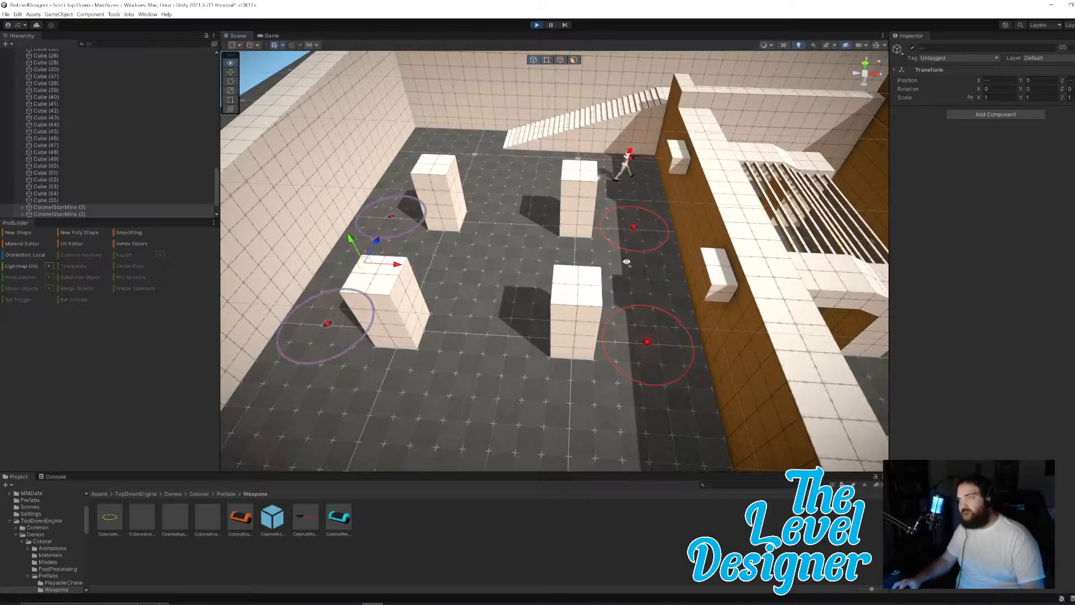
right_drag(627, 261, 625, 262)
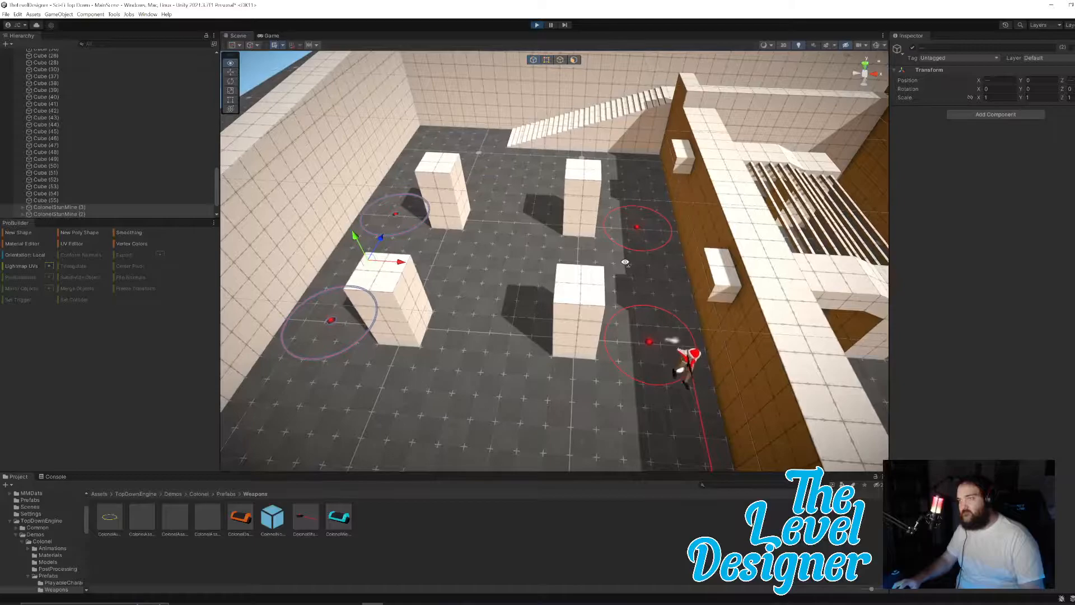
click(536, 26)
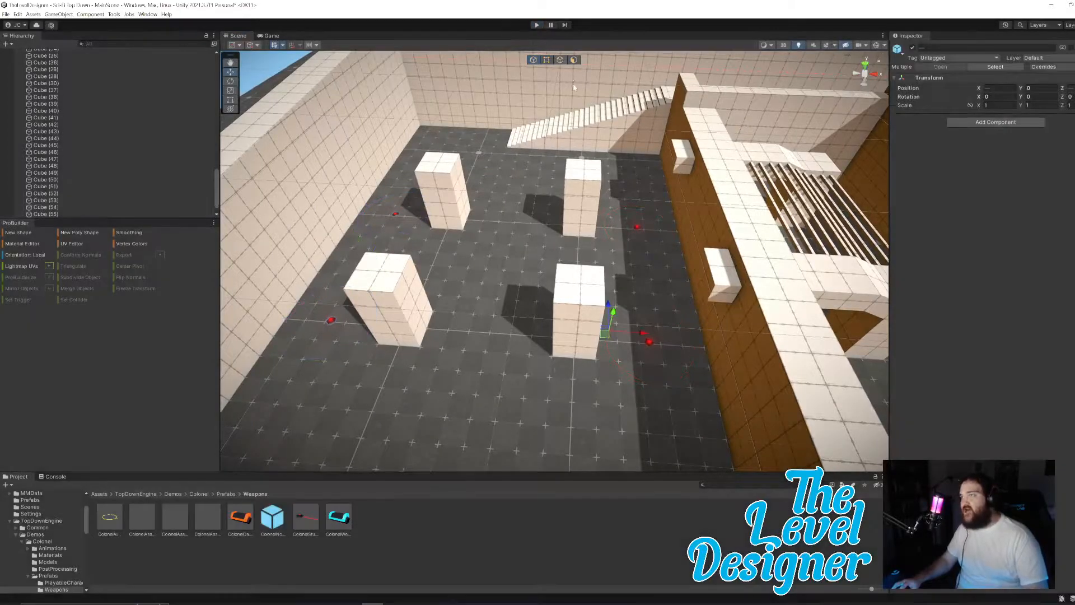
Step: Select the outer end faces of the two beams projecting from the brown wall and pull them further out over the aisle, by about 1 unit
right_drag(583, 290, 635, 249)
click(629, 253)
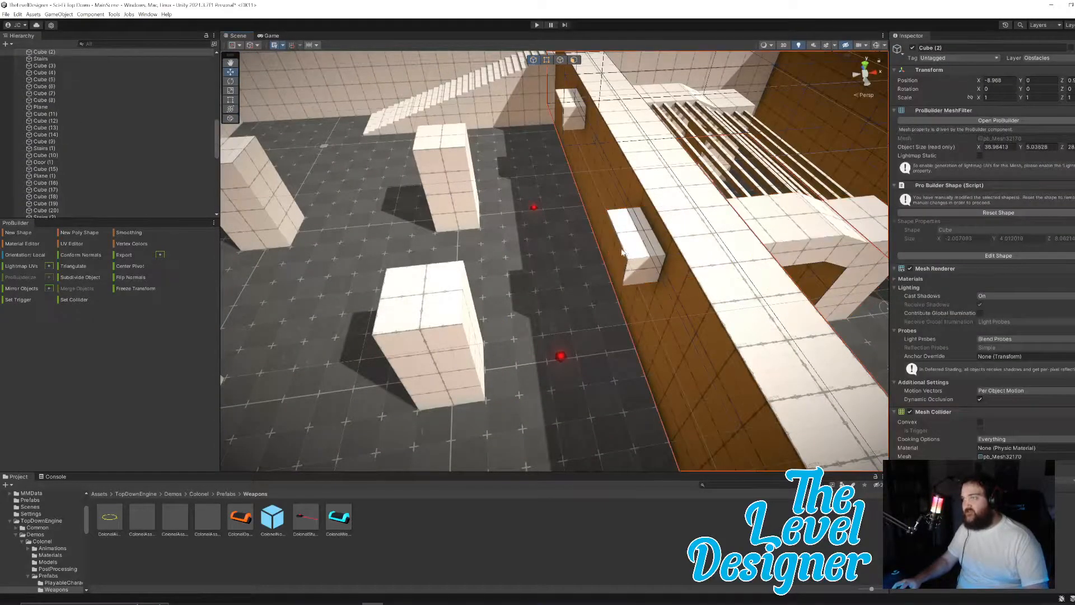
click(595, 157)
click(569, 98)
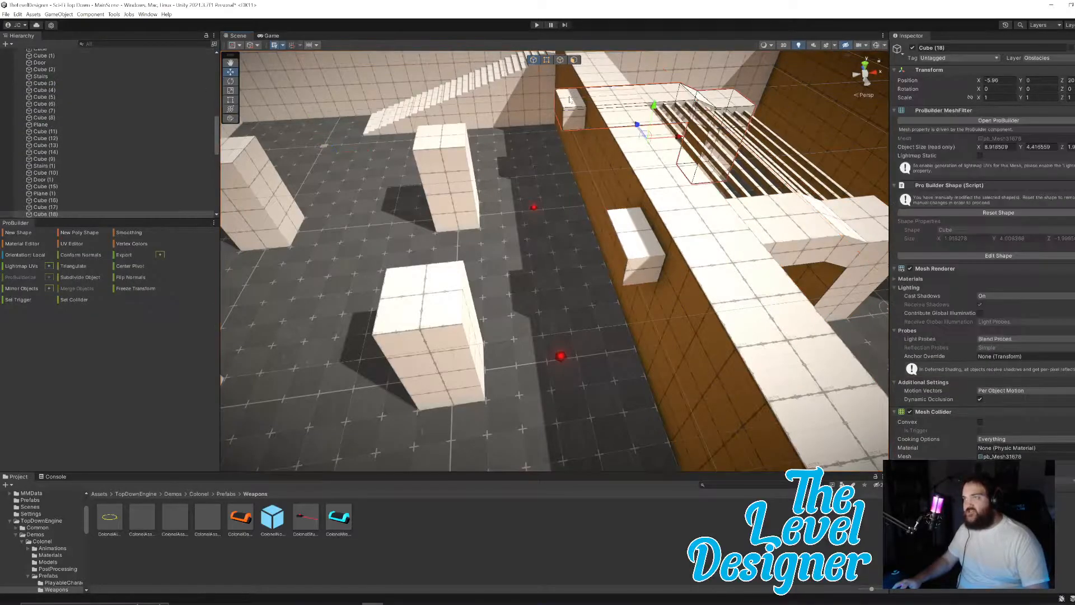
click(574, 60)
click(560, 108)
shift+click(611, 242)
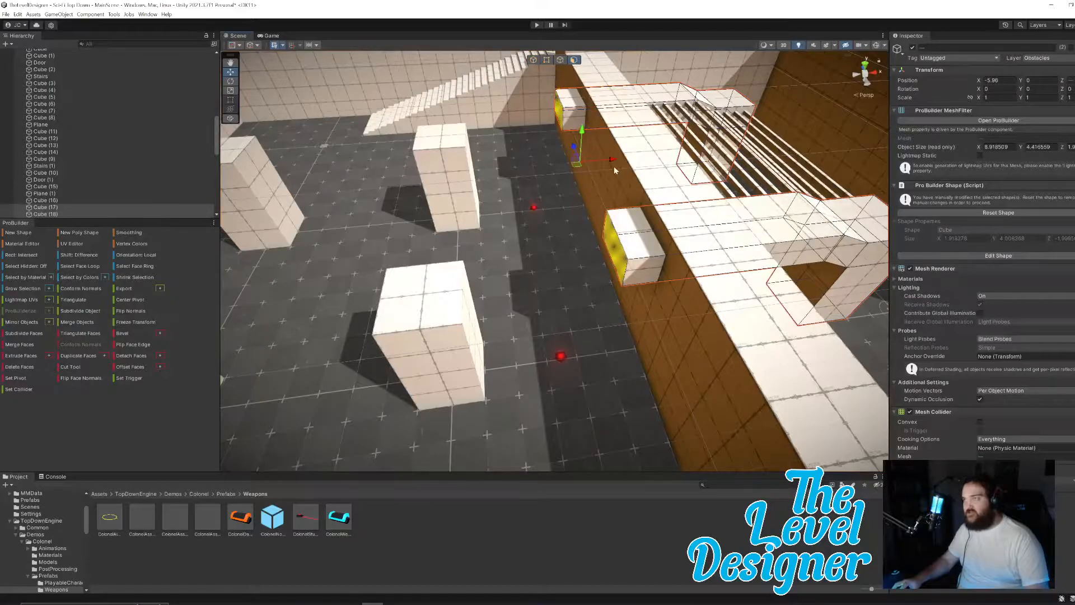
drag(614, 161, 586, 167)
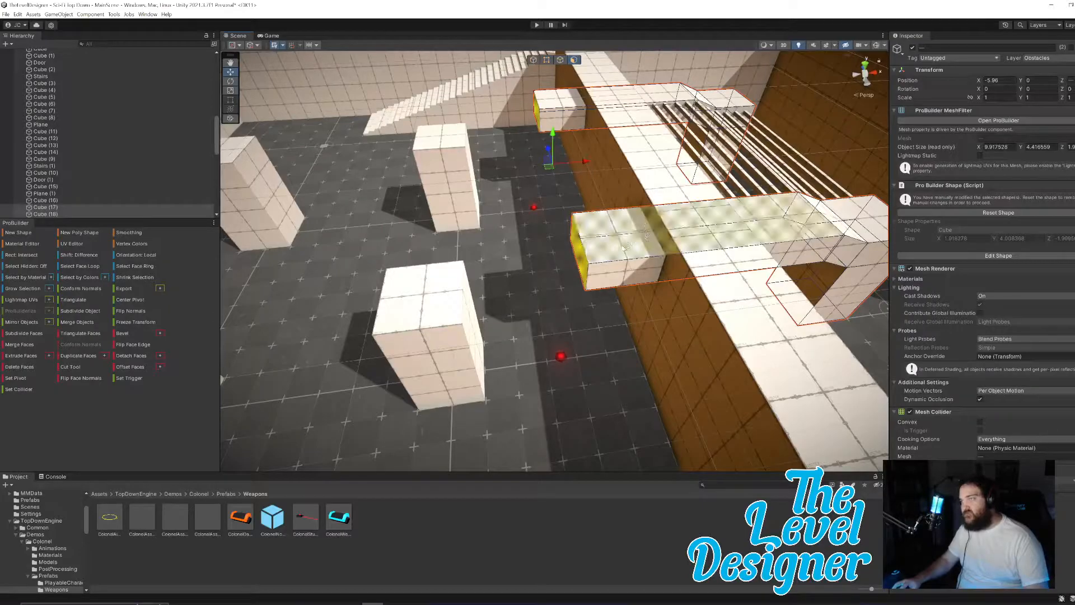
Step: Reselect the outer end faces of both beams and pull them back toward the wall to a beam length of about 9.2 units
click(616, 223)
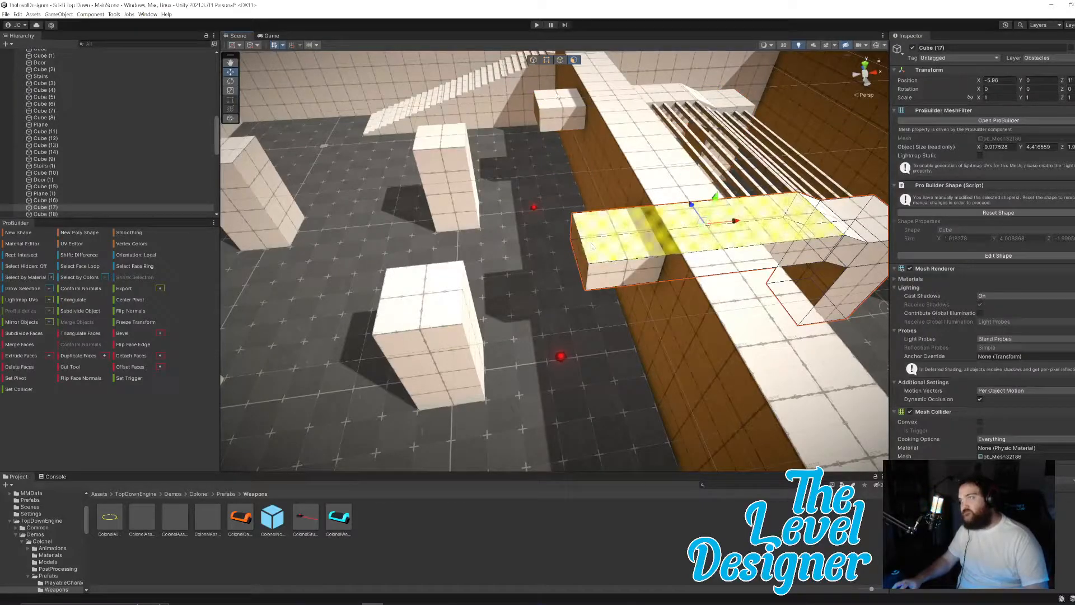
key(ctrl+z)
click(583, 258)
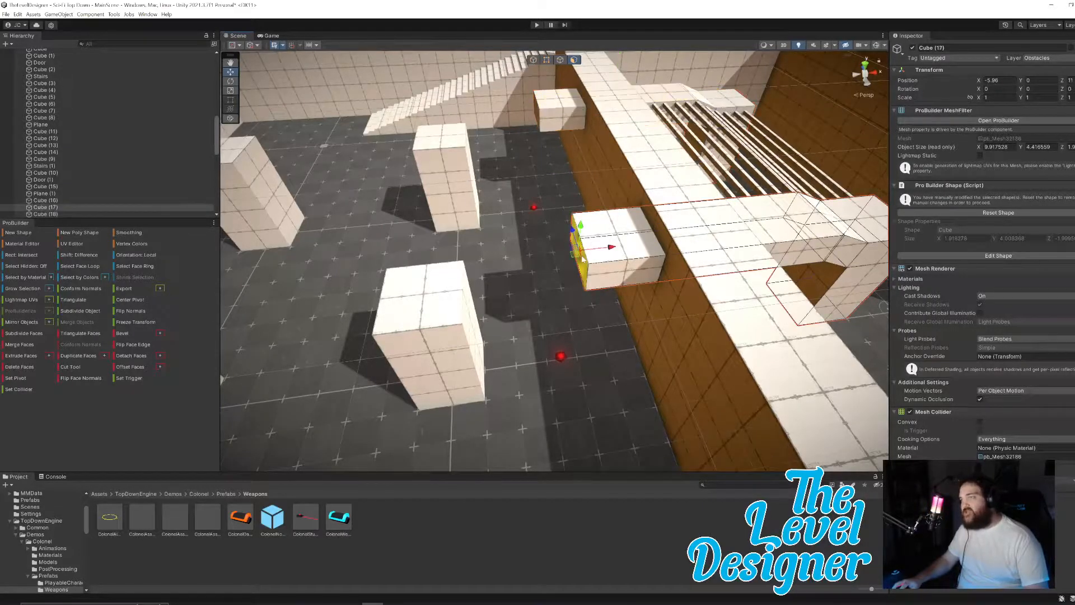
shift+click(537, 111)
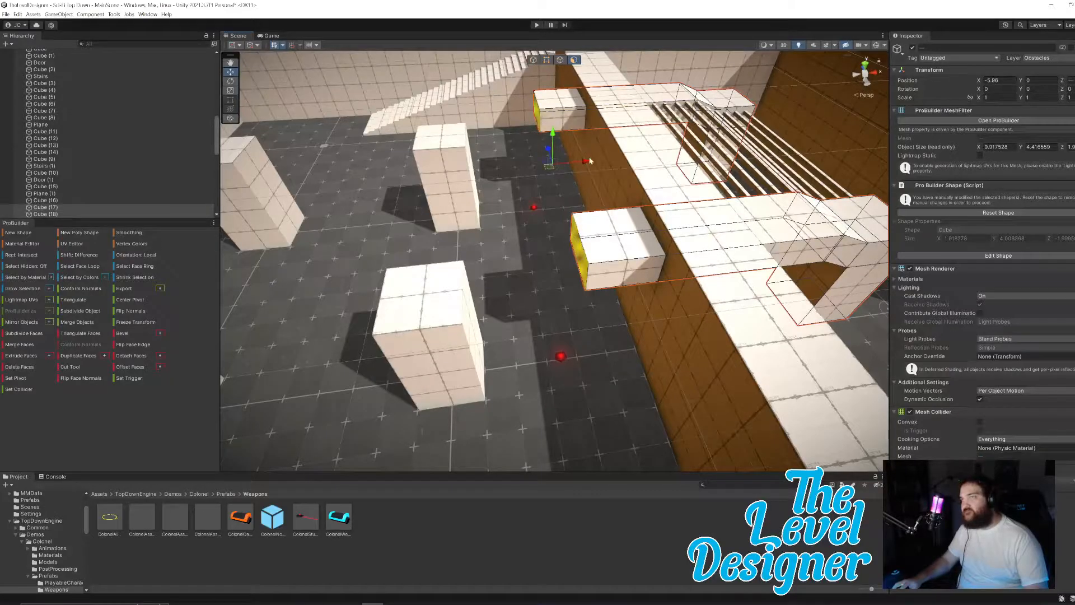
drag(588, 163, 595, 184)
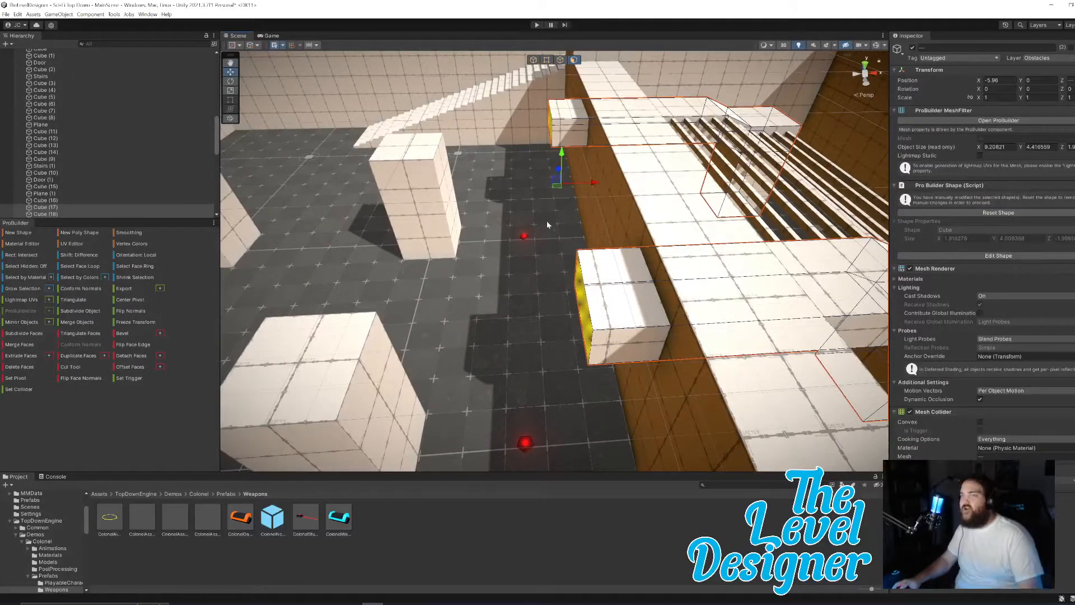
Step: Create an 8-sided cylinder about 3.7 units long starting at the far beam's side, and shift it to X position -12.03
click(18, 233)
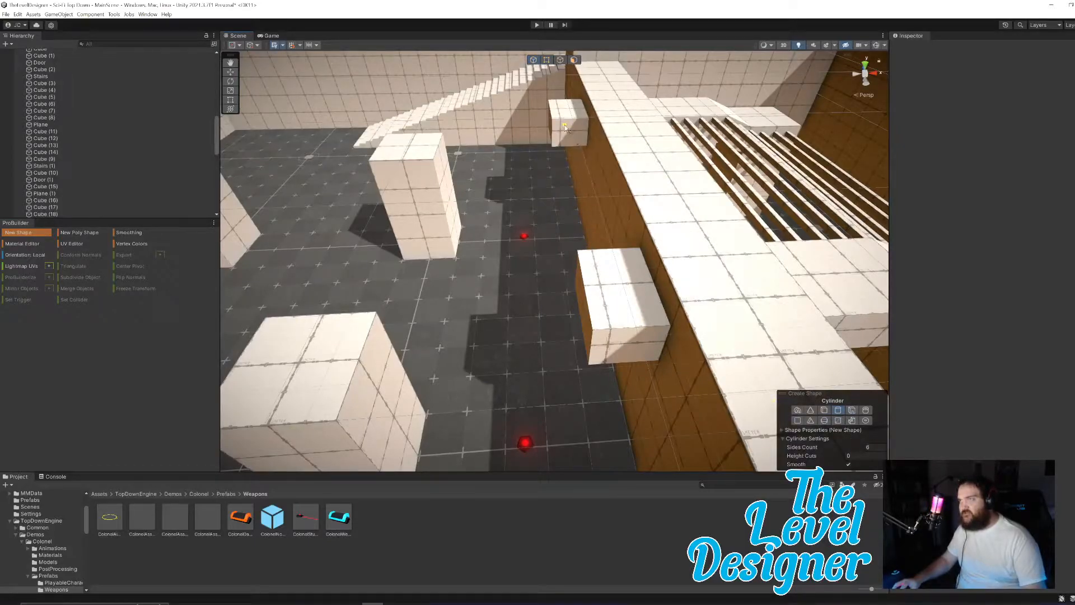
text(8)
key(Return)
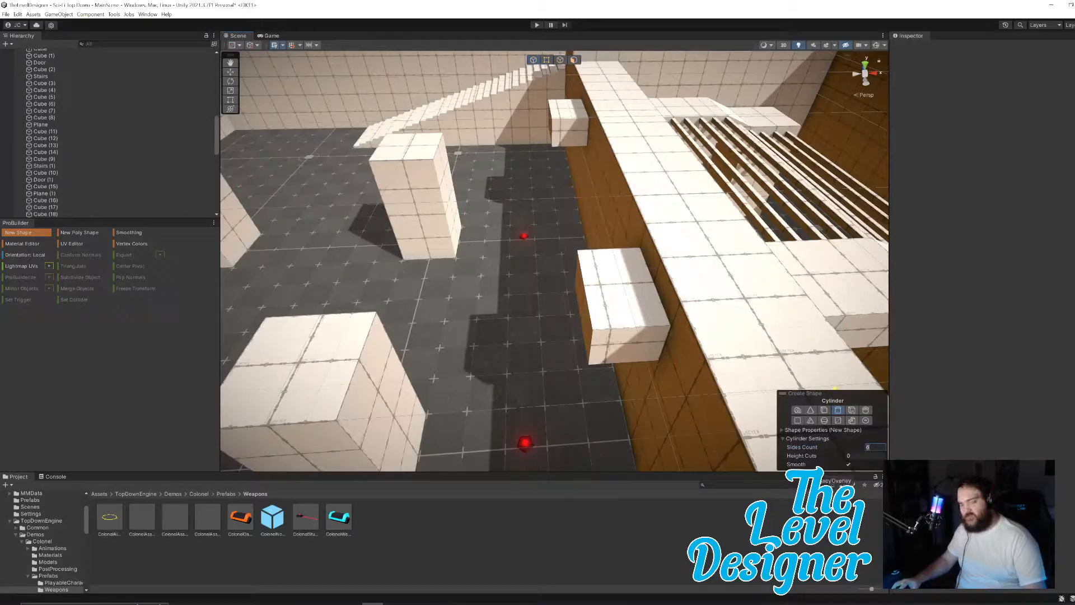
right_drag(669, 260, 592, 193)
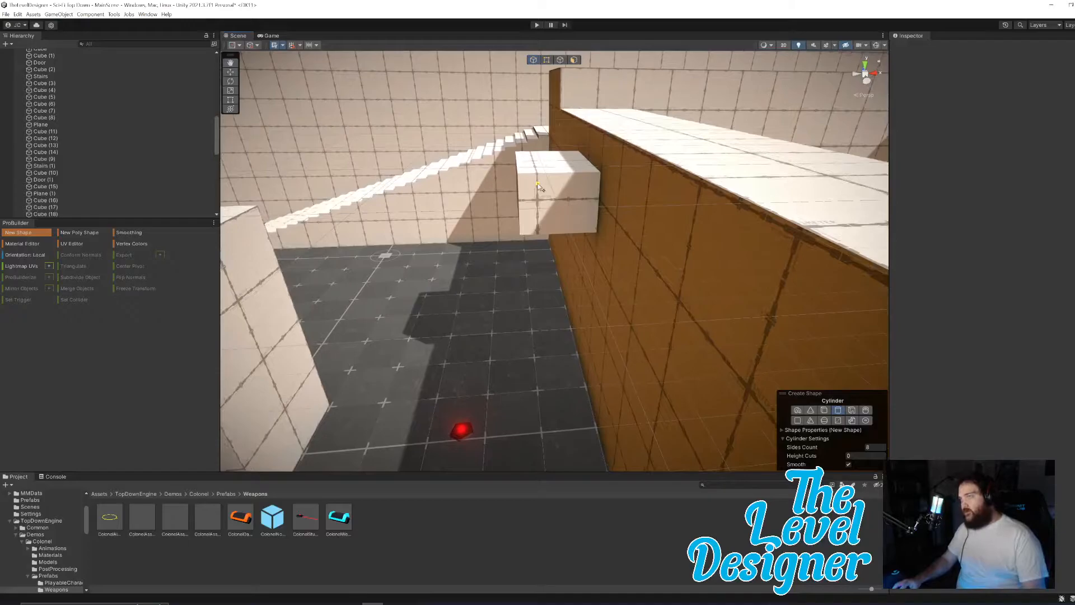
drag(537, 183, 579, 220)
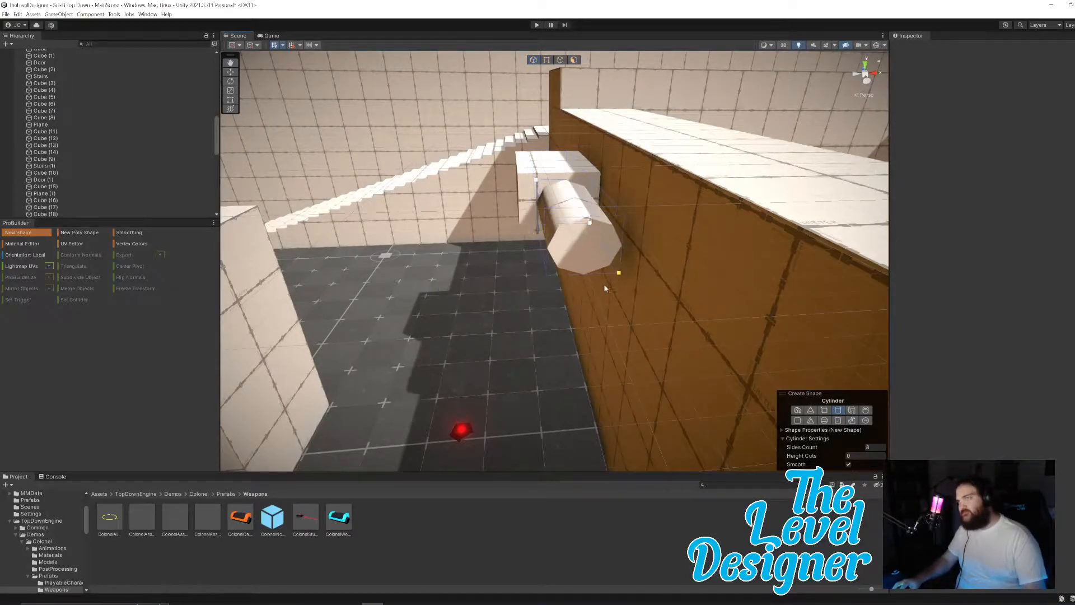
click(640, 418)
scroll(610, 308, down, 10)
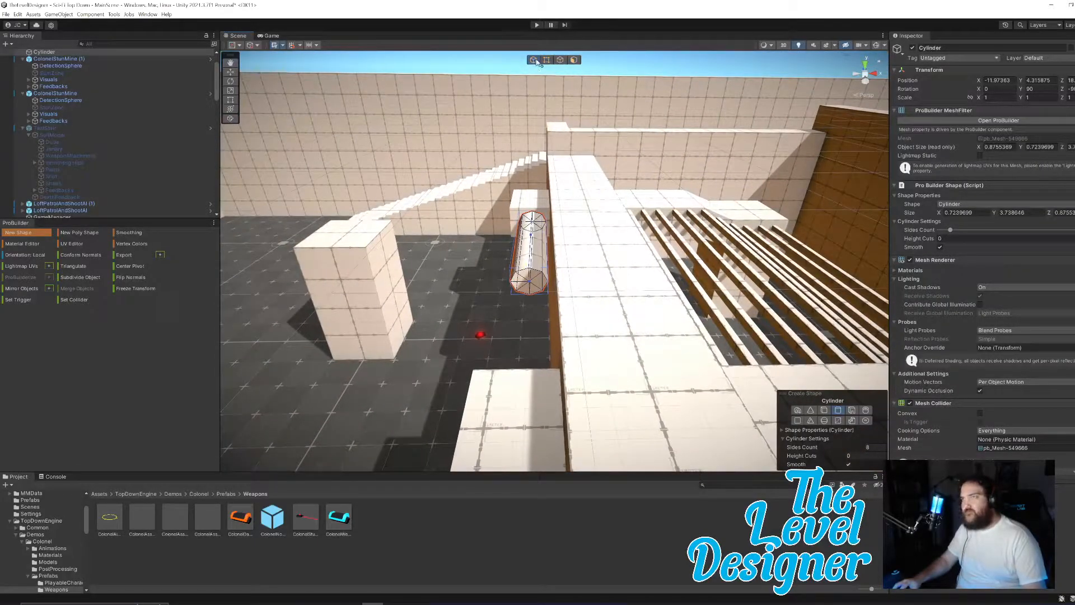
click(21, 234)
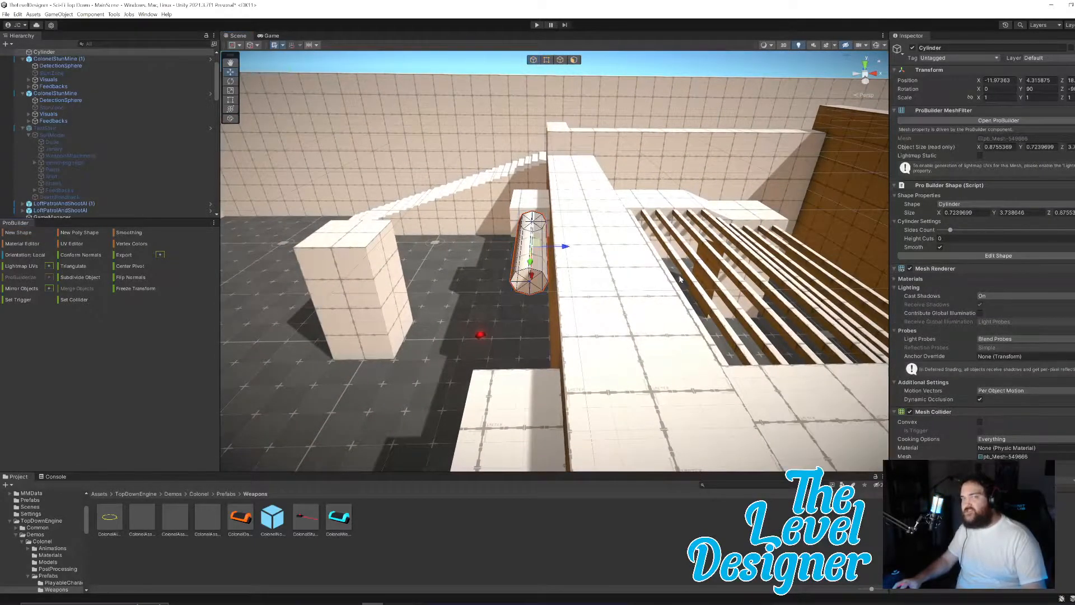
drag(565, 250, 562, 250)
right_drag(559, 302, 660, 306)
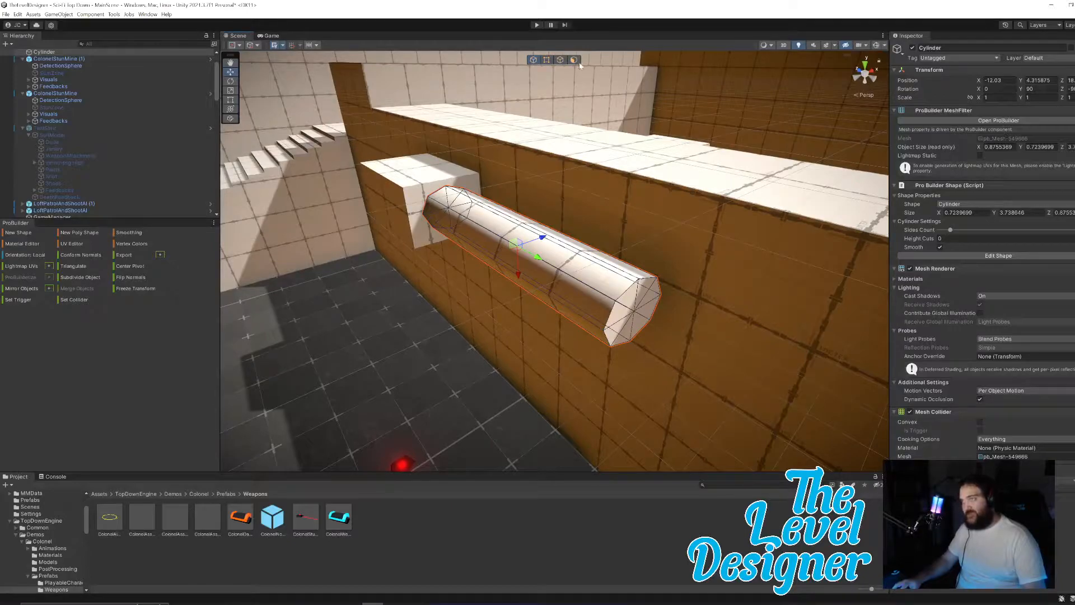
Step: Select all the triangular faces that make up the cylinder's free end cap
click(574, 61)
click(643, 299)
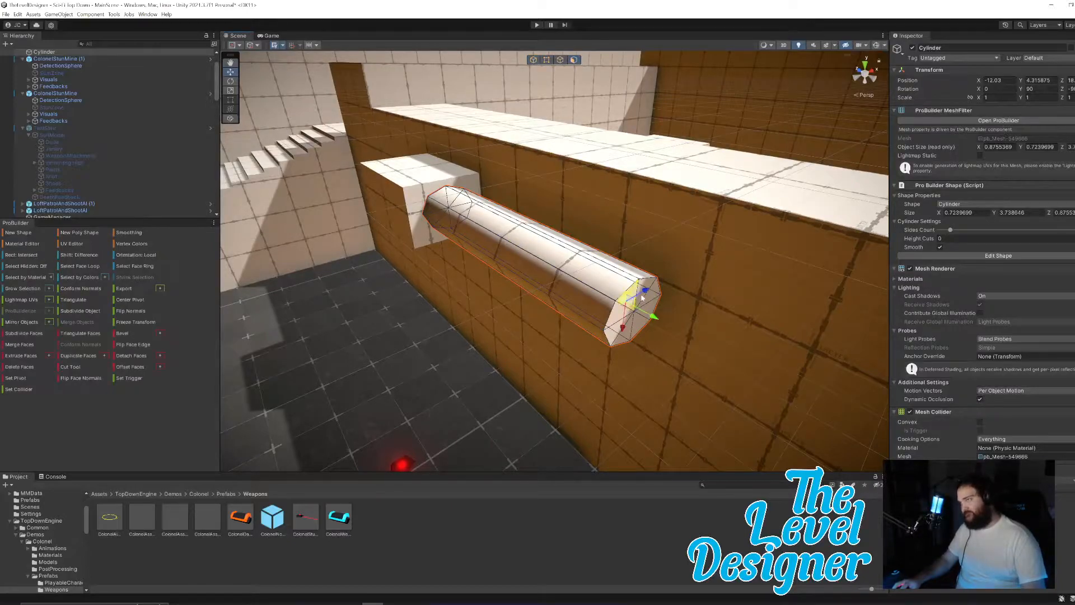
shift+click(640, 302)
shift+click(647, 301)
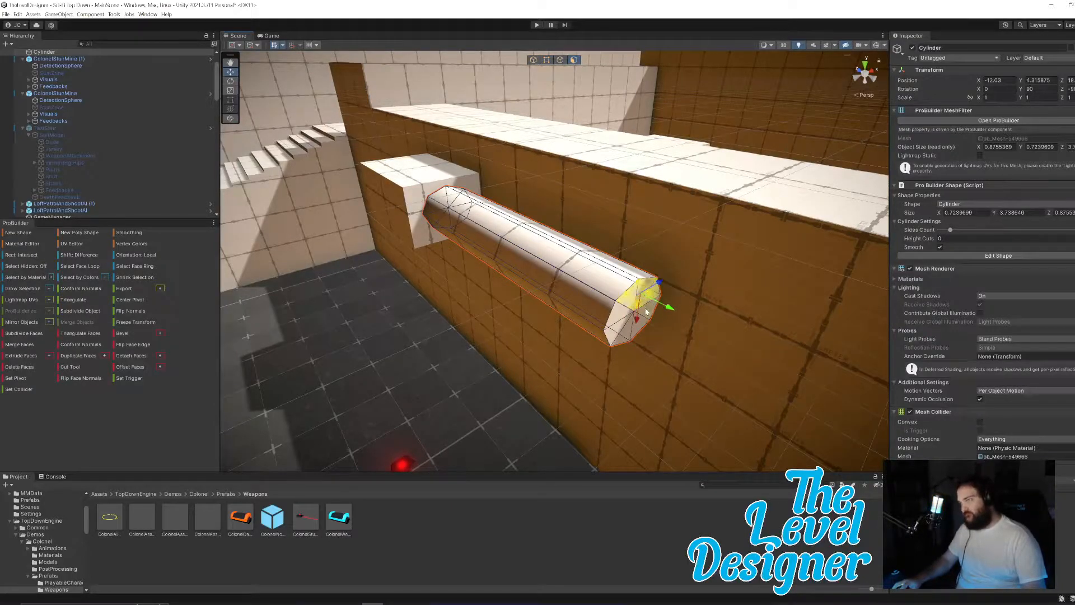
shift+click(645, 317)
shift+click(621, 324)
shift+click(629, 330)
shift+click(634, 325)
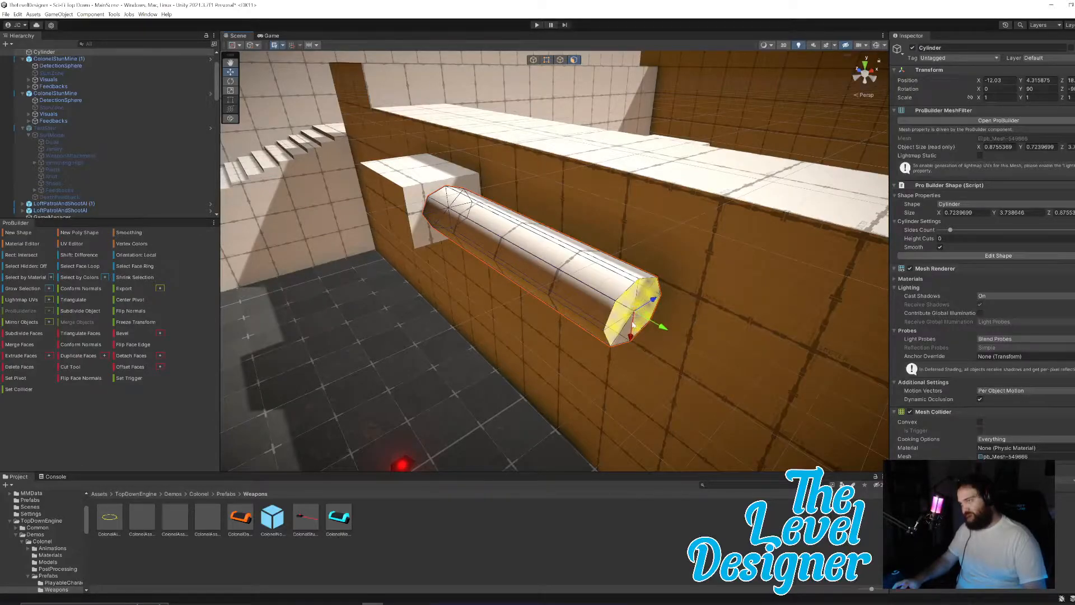
shift+click(631, 323)
Step: Stretch the cylinder's end cap along the brown wall, past the second beam, to the wall's end near the doorway
right_drag(570, 315, 653, 321)
key(s)
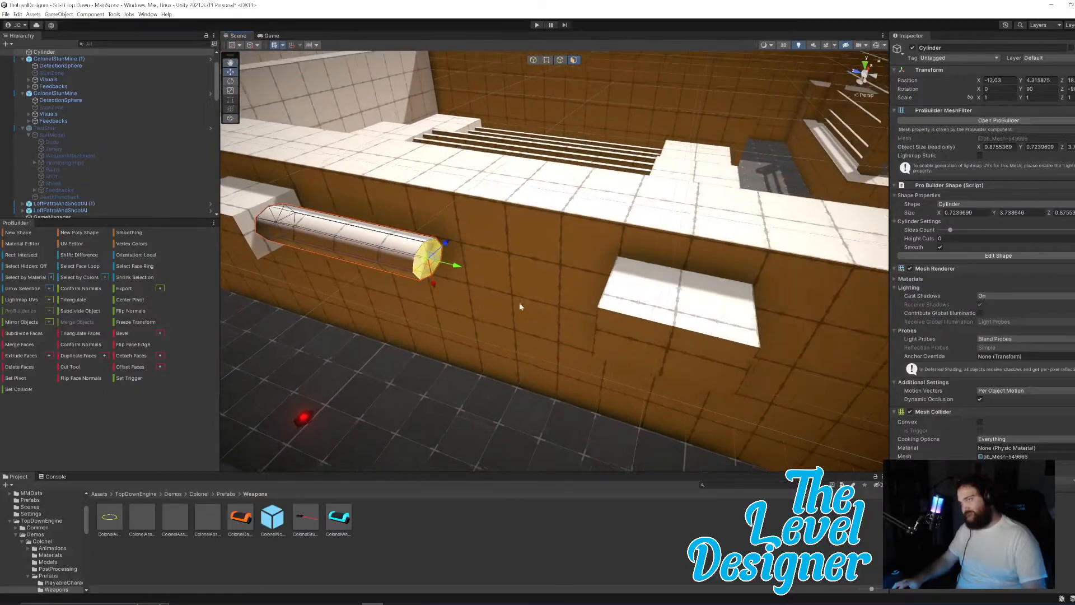
drag(450, 269, 816, 371)
key(d)
right_drag(555, 368, 386, 303)
drag(351, 280, 768, 309)
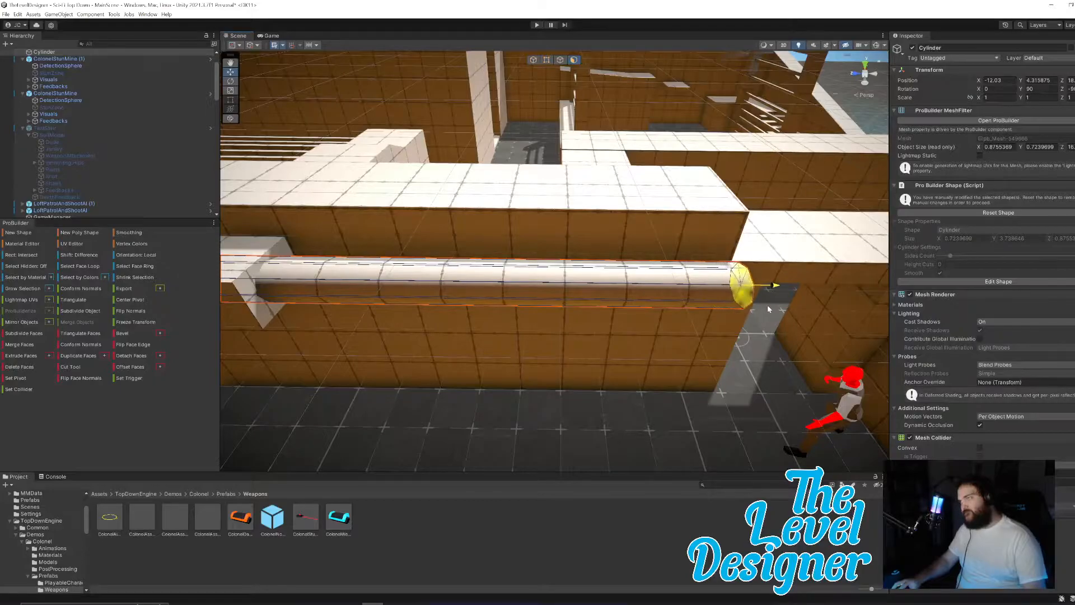
drag(766, 306, 754, 305)
key(d)
right_drag(754, 304, 734, 302)
key(w)
drag(600, 332, 621, 334)
right_drag(621, 330, 633, 335)
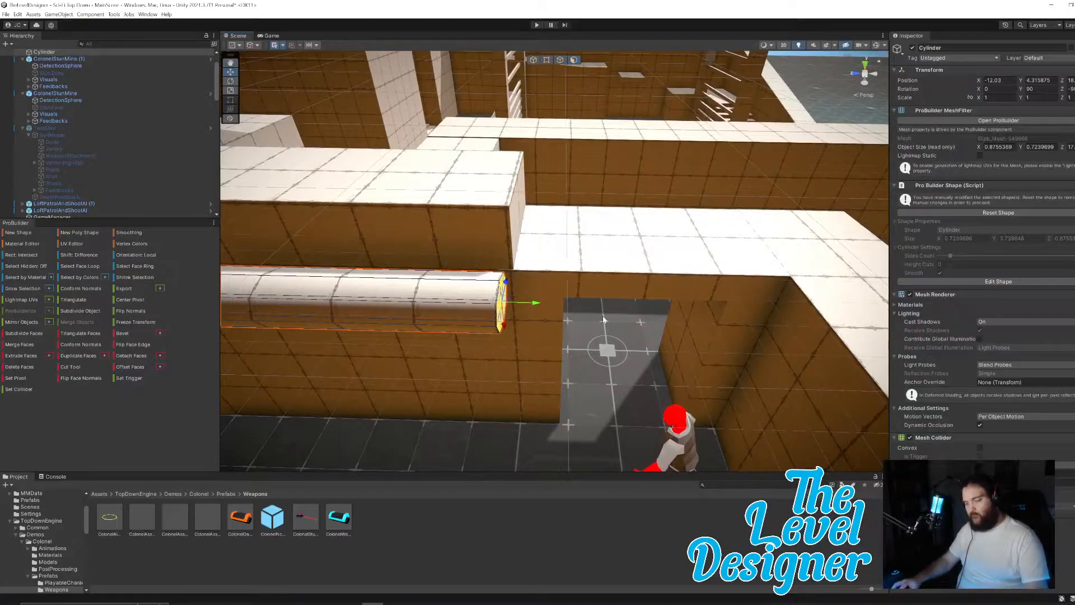
Step: Extrude a short section from the pipe's end cap past the wall's raised corner and rotate the cap to slant downward
drag(527, 303, 586, 307)
key(r)
key(e)
drag(577, 307, 595, 278)
key(w)
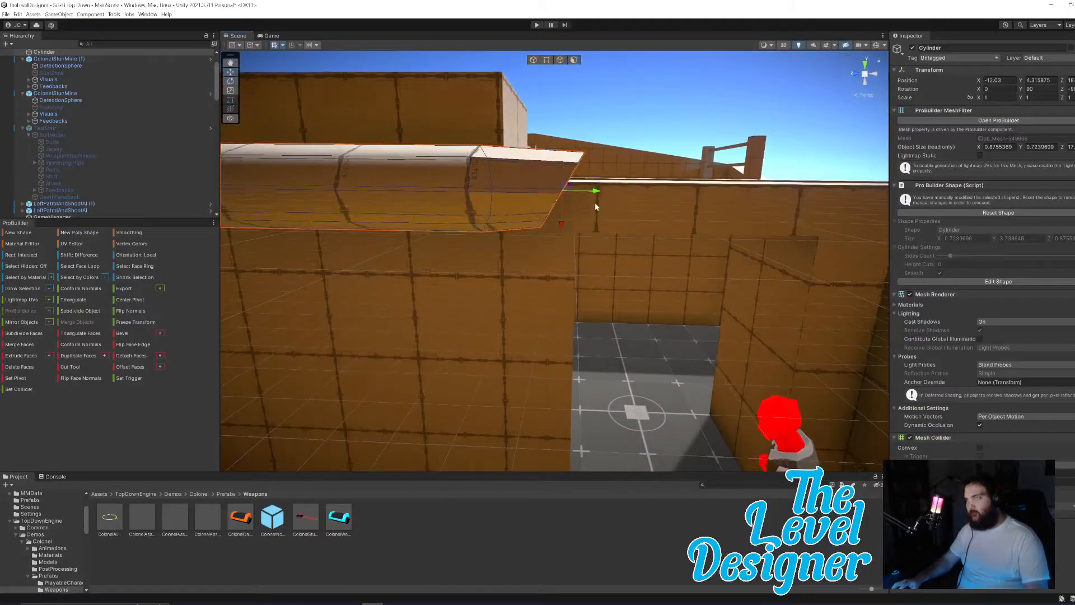
Step: Extrude another section down from the slanted cap and rotate its end to face the floor, forming the pipe's elbow
drag(592, 194, 533, 236)
drag(569, 204, 551, 242)
key(e)
key(w)
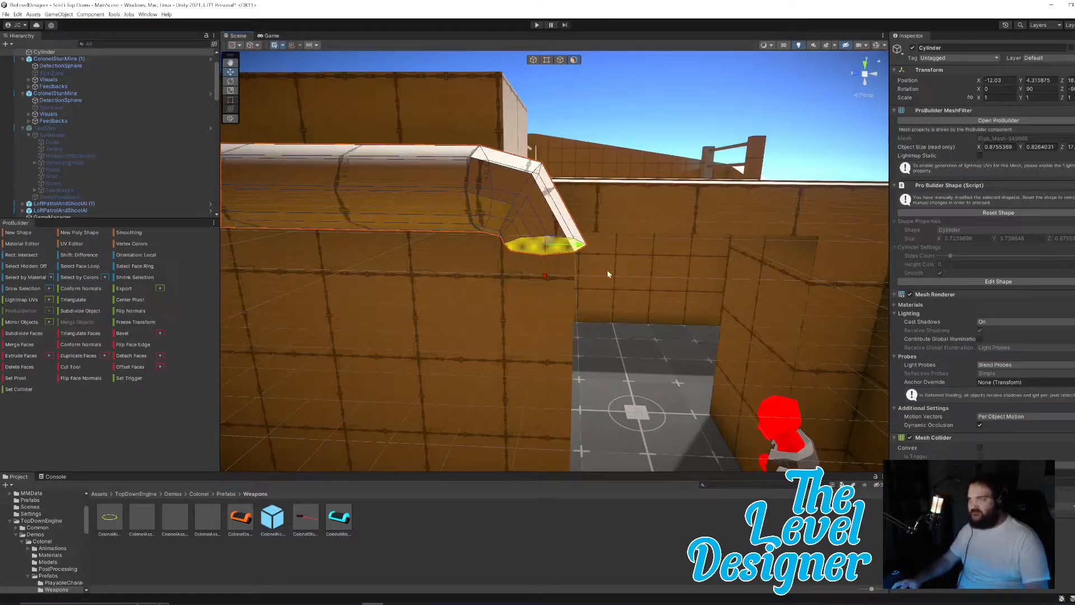
Step: Try to reshape the pipe's elbow by tilting its floor-facing cap back to a slant and nudging it up and outward
scroll(600, 269, up, 5)
drag(668, 176, 666, 174)
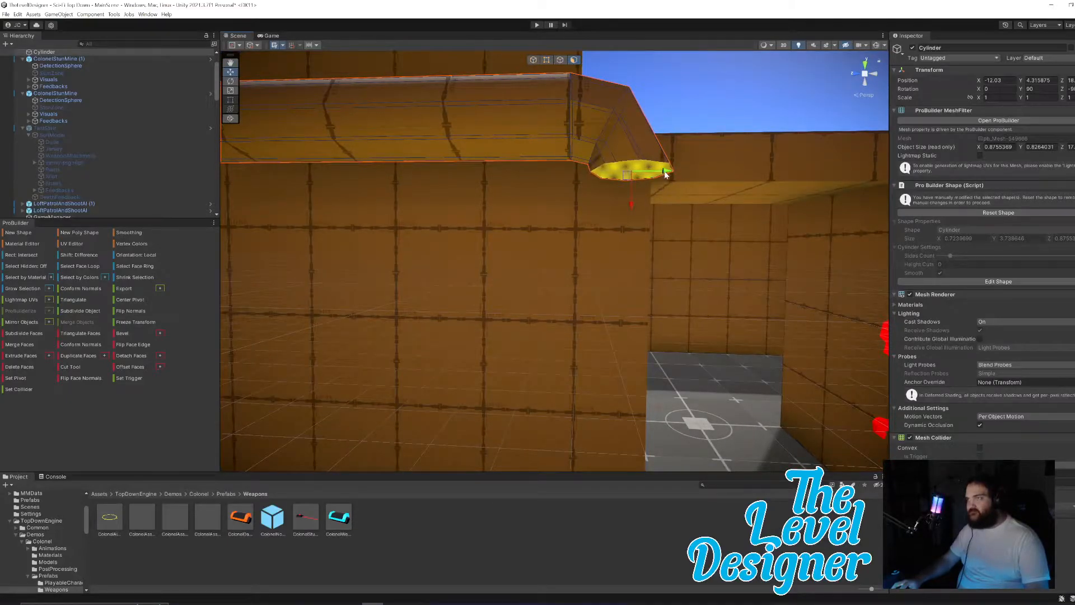
right_drag(683, 222, 698, 247)
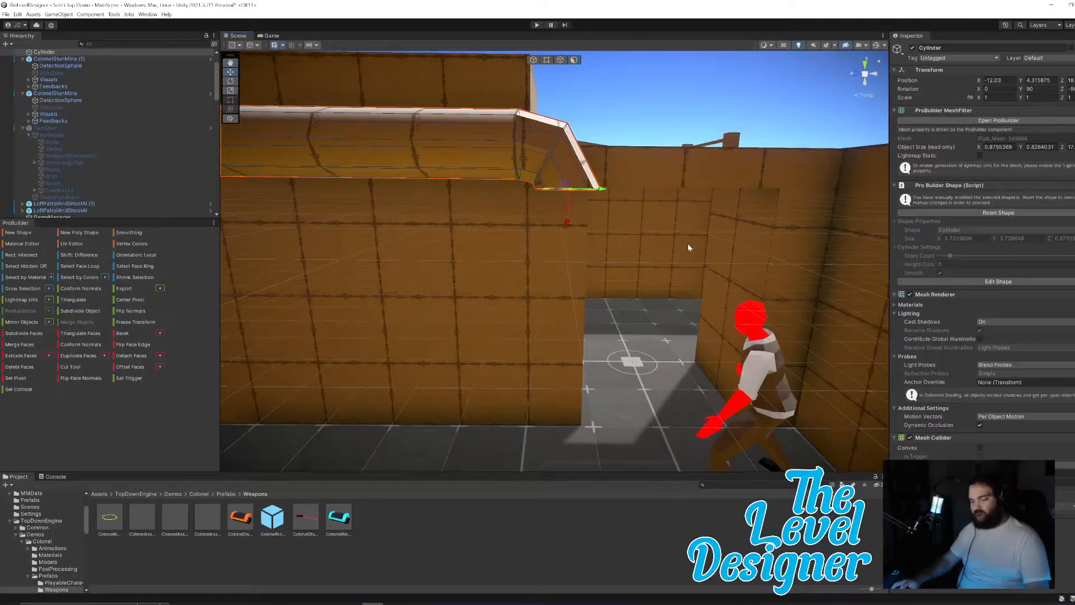
key(e)
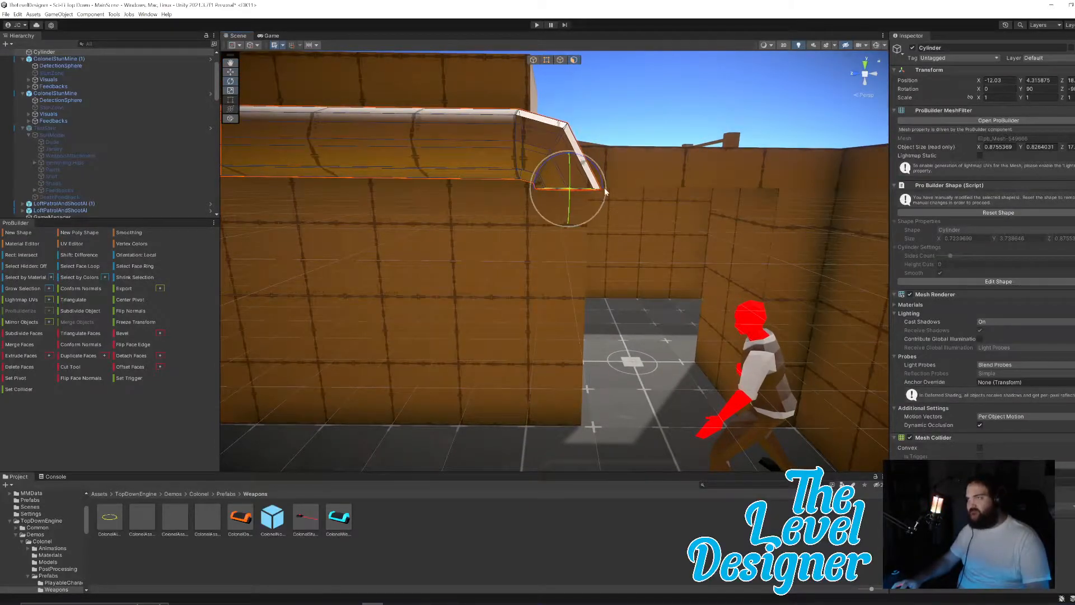
drag(598, 178, 561, 160)
key(w)
drag(568, 224, 567, 212)
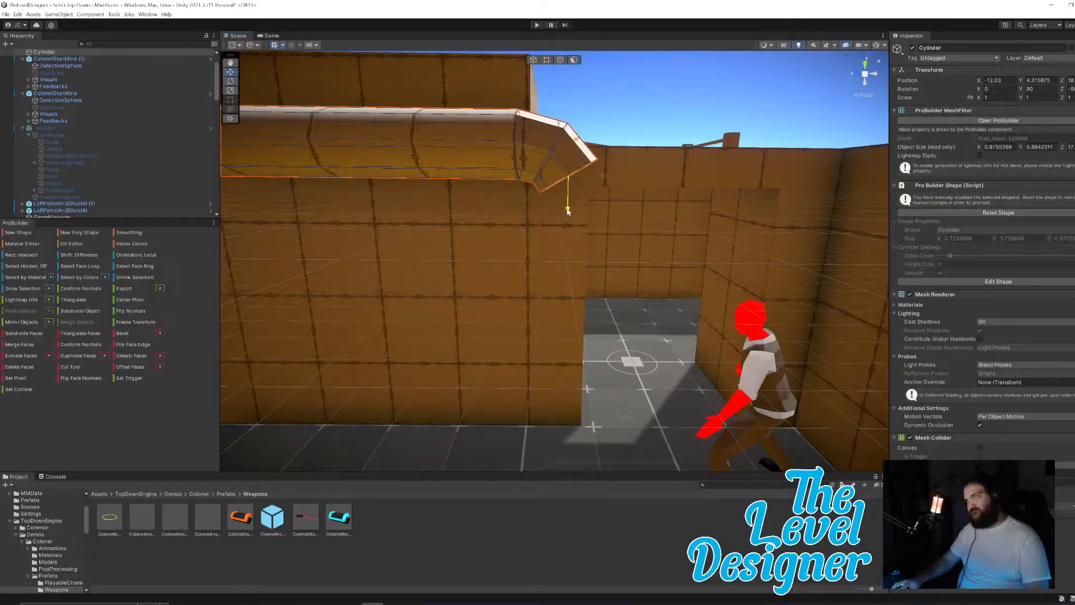
drag(602, 177, 610, 177)
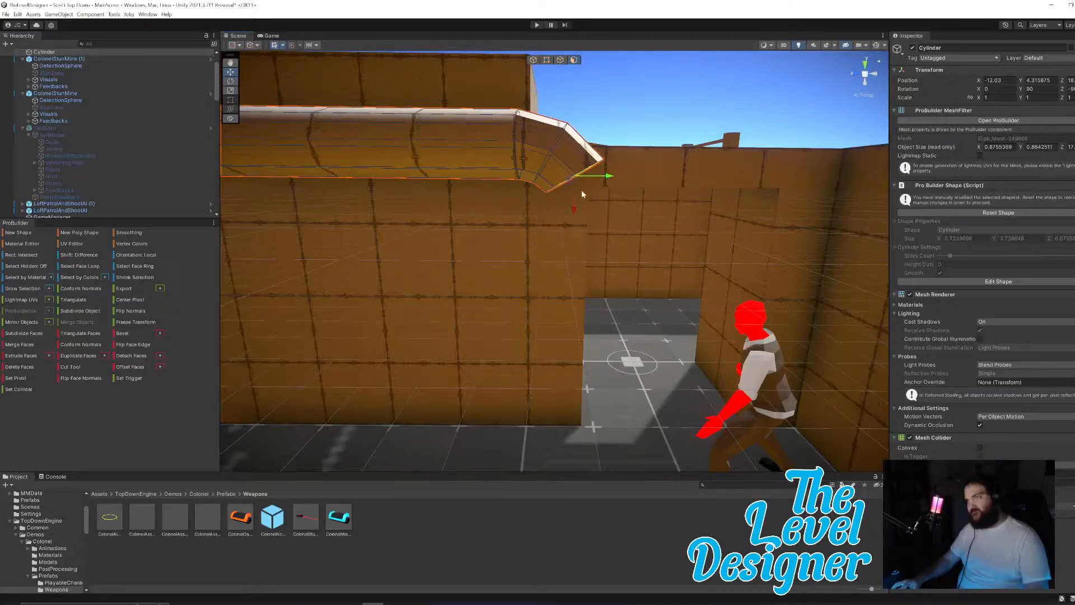
drag(573, 207, 573, 210)
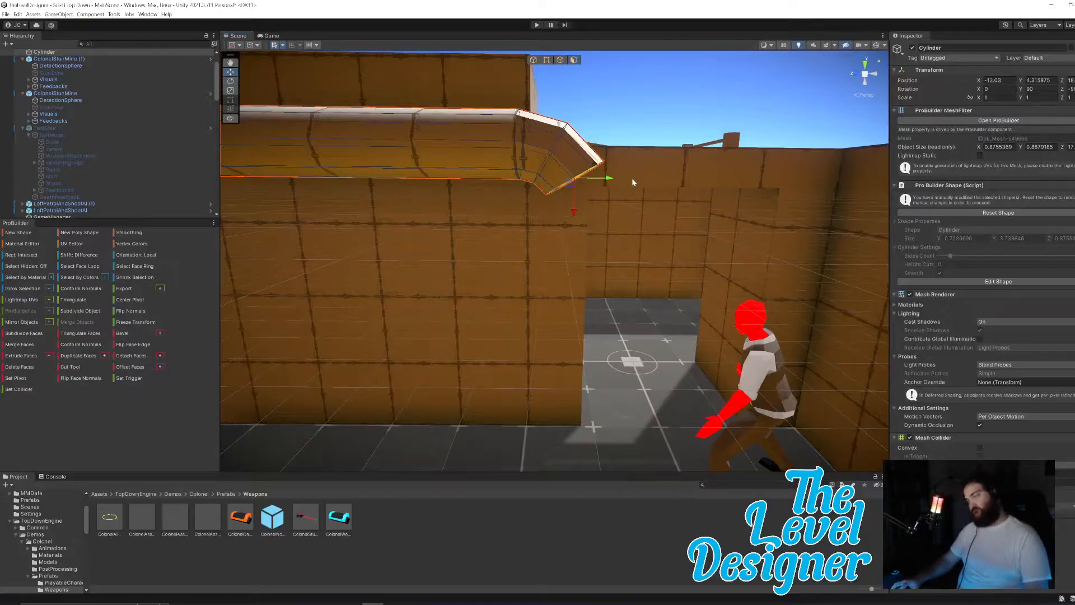
key(e)
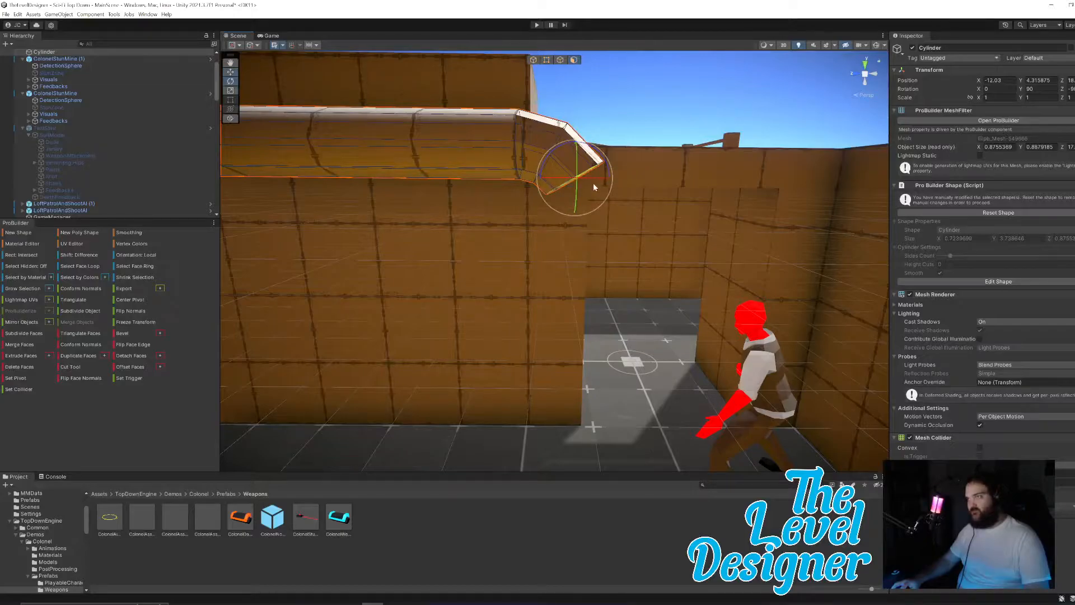
drag(595, 187, 597, 190)
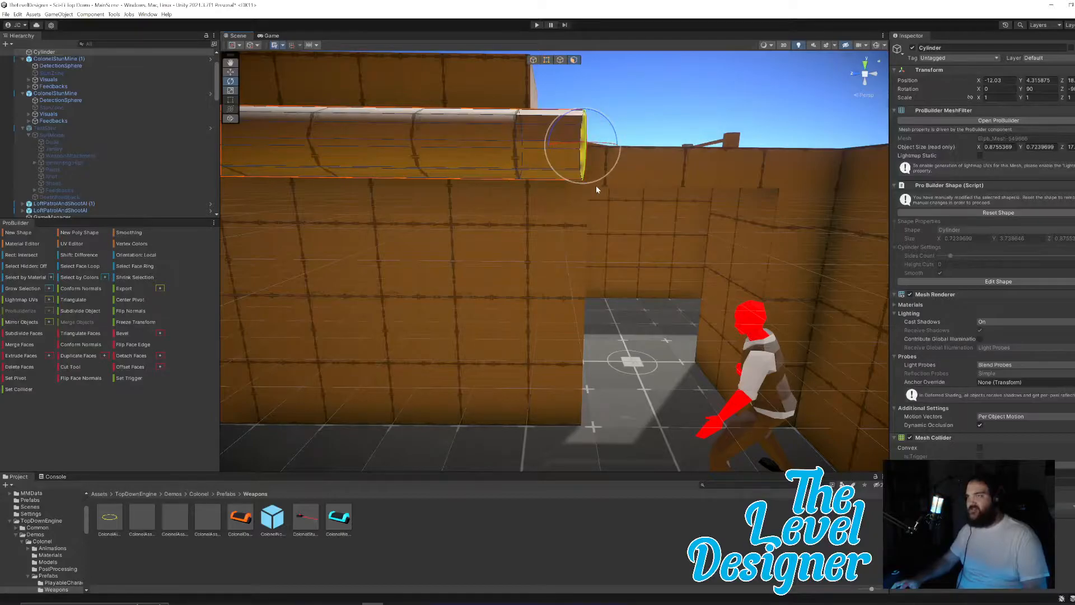
Step: Pull the pipe's end cap back to just before the raised wall's corner and extrude a short new section from it
key(w)
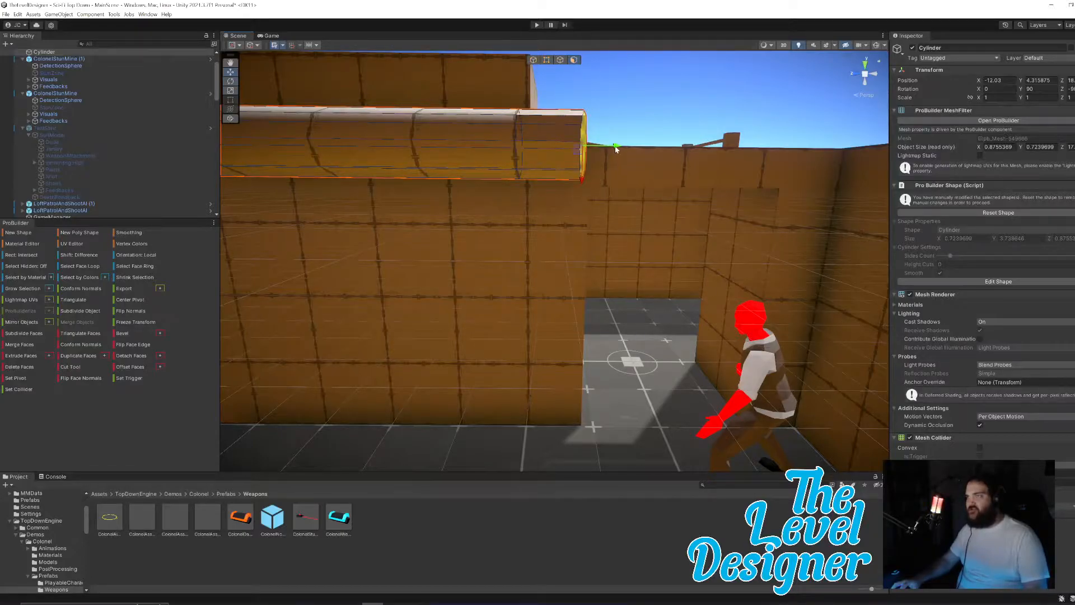
drag(615, 147, 553, 179)
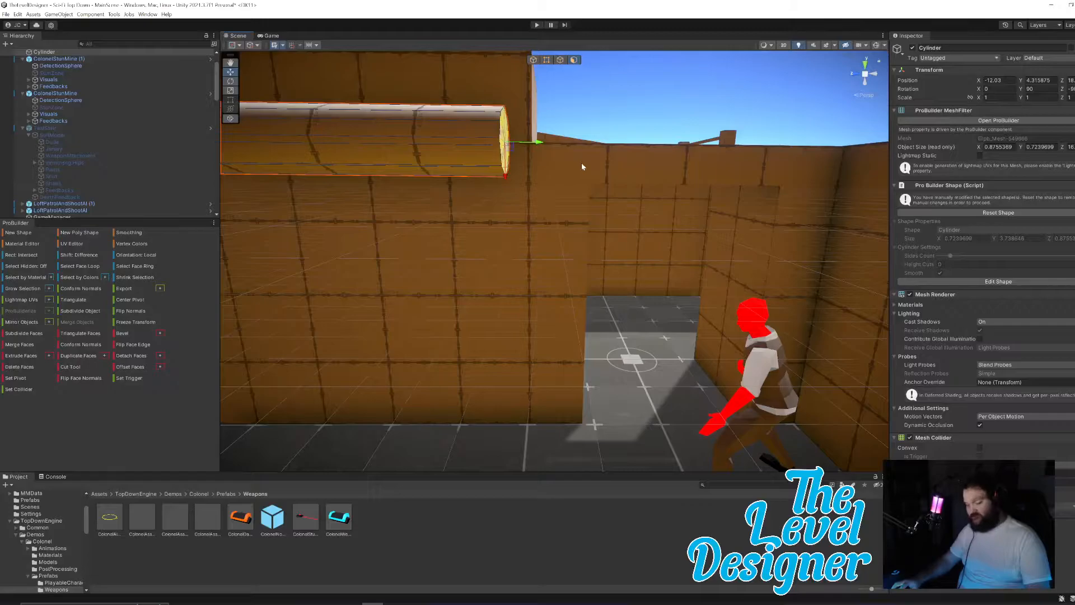
key(ctrl+e)
Step: Rotate the new section's cap to slant downward and shift it inward and slightly down as the elbow's first bend
key(e)
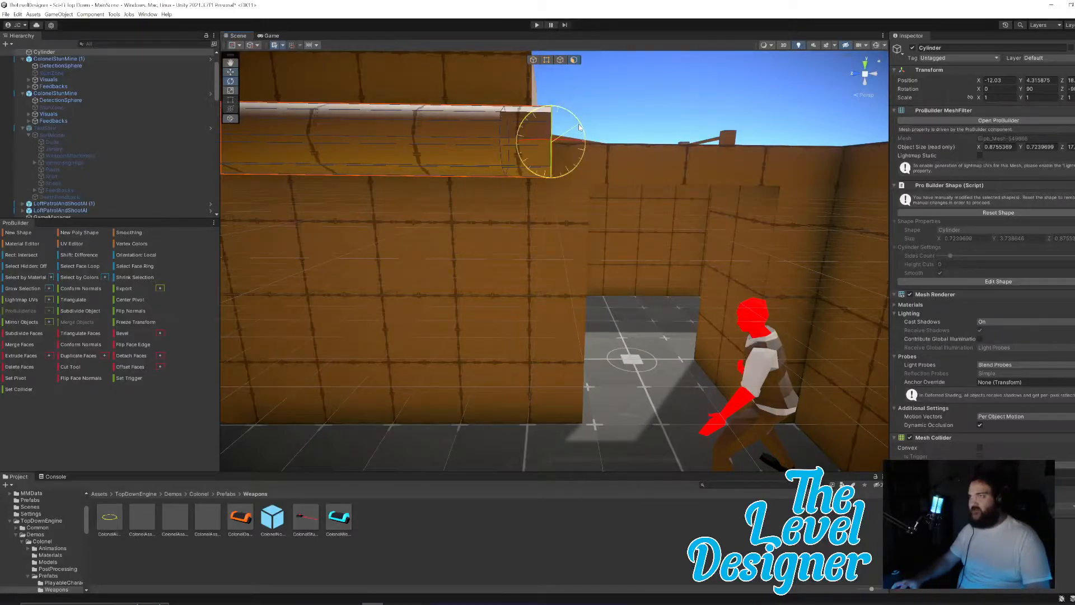
drag(585, 132, 472, 306)
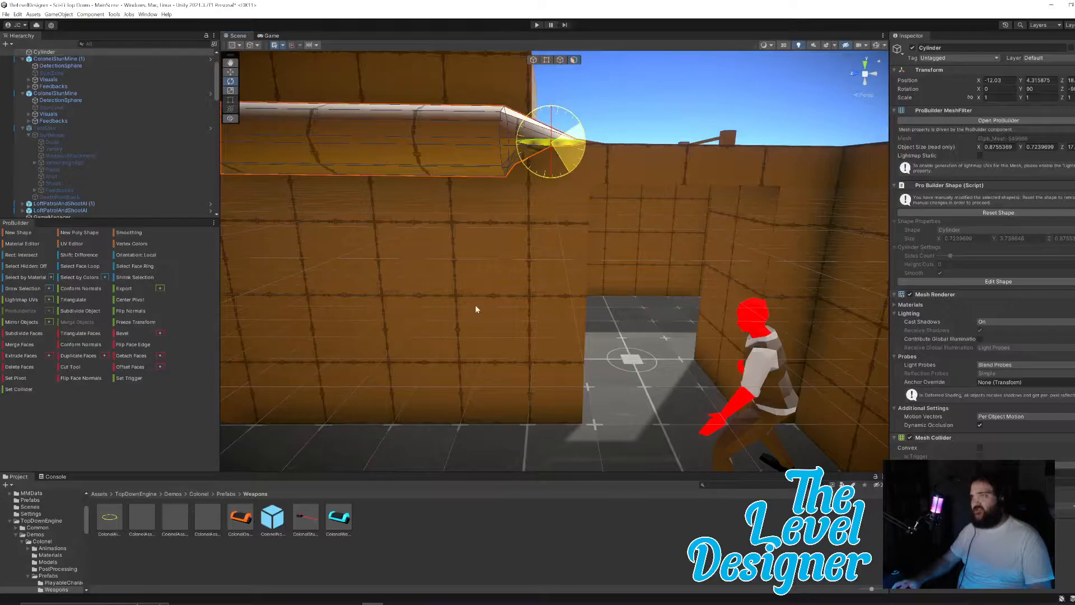
drag(532, 263, 589, 147)
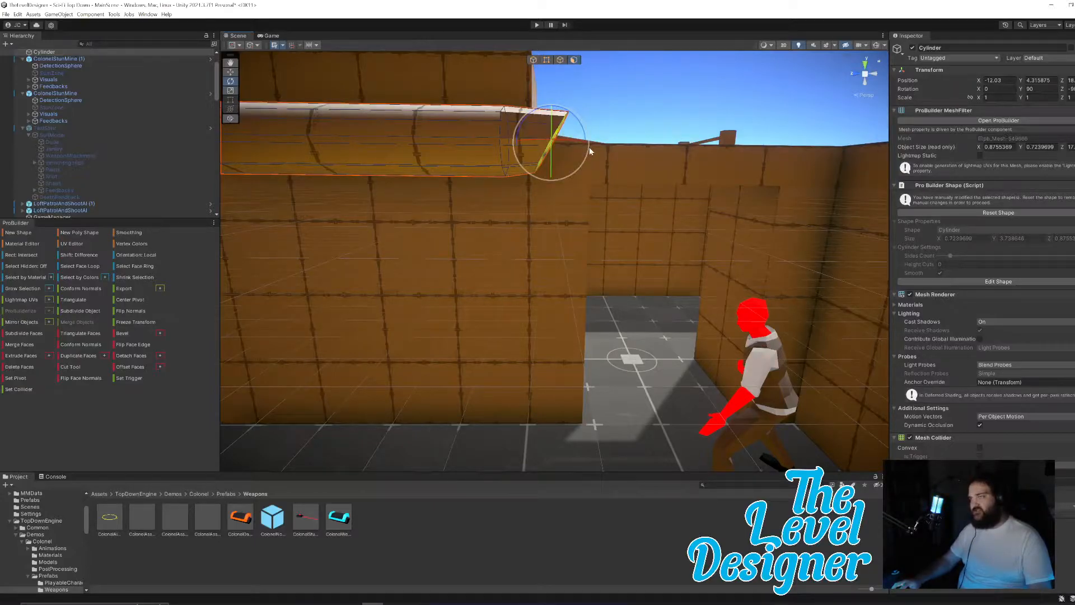
key(w)
drag(585, 145, 565, 147)
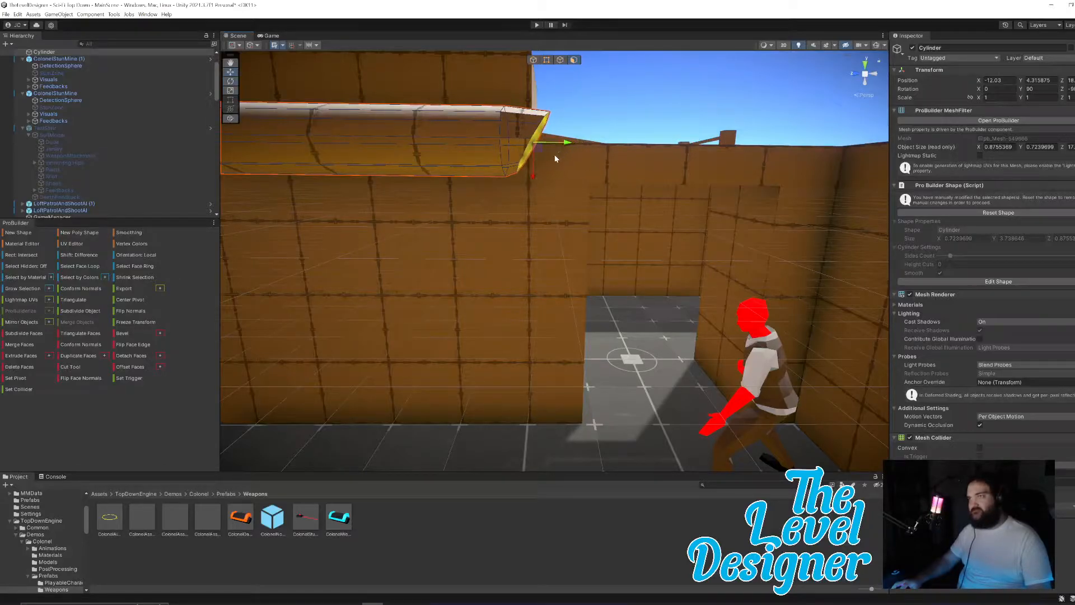
drag(533, 179, 533, 186)
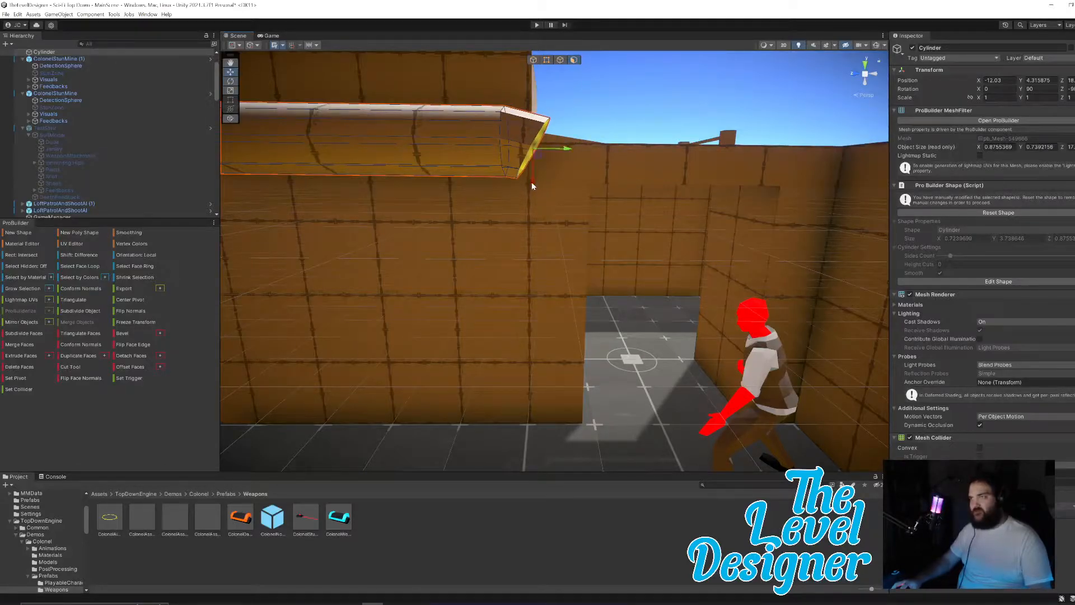
drag(569, 150, 568, 151)
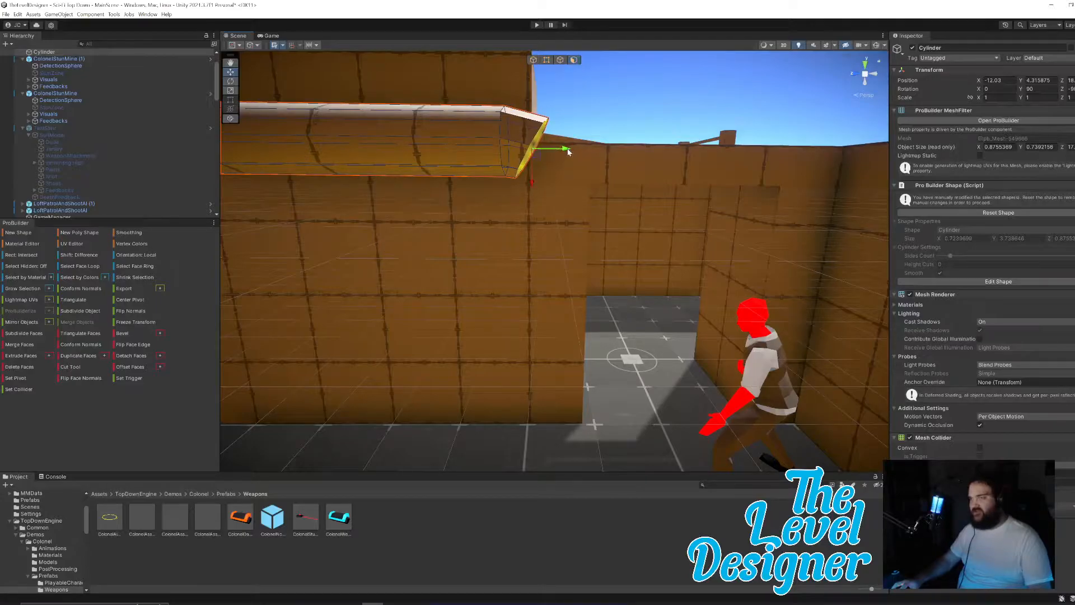
Step: Extrude a second elbow section from the slanted cap and rotate its end further toward the floor
key(ctrl+e)
key(e)
drag(604, 167, 581, 172)
key(w)
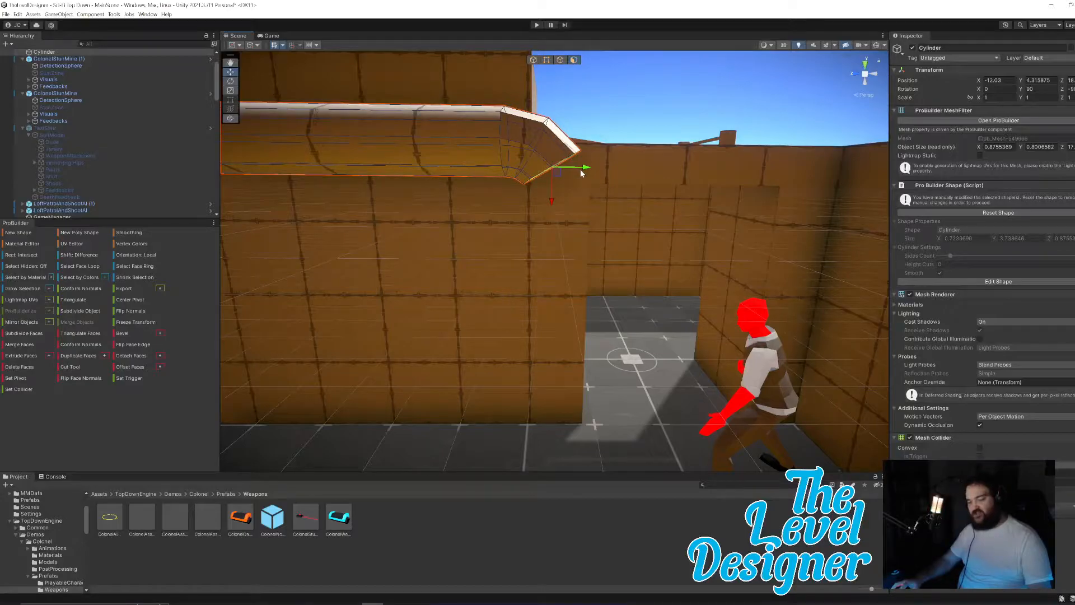
Step: Extrude a third elbow section down from the cap and rotate its end level so it faces the floor
shift+drag(582, 173, 605, 184)
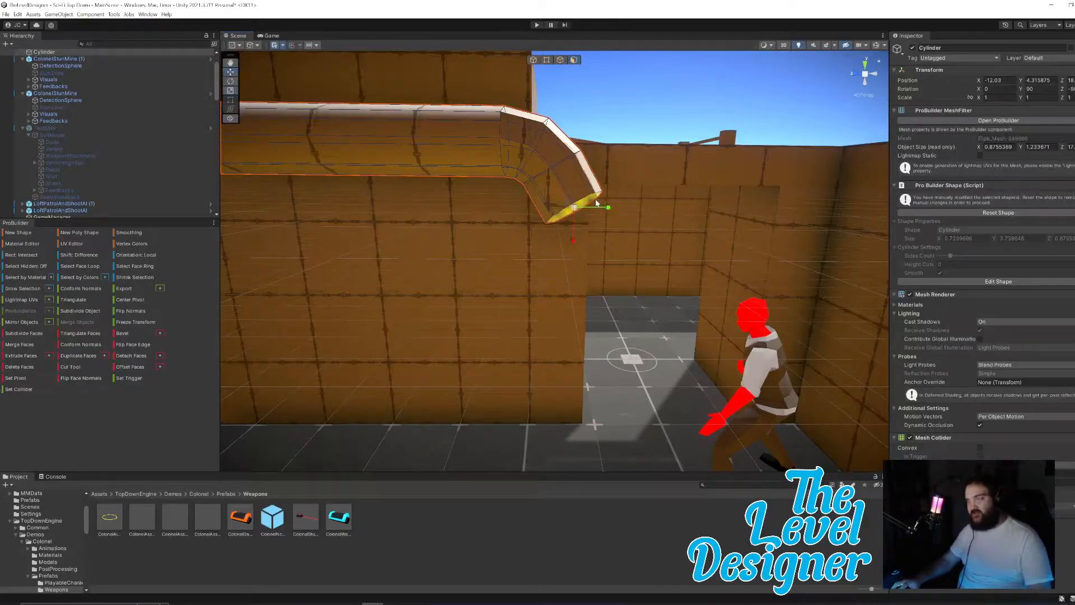
key(e)
ctrl+drag(597, 183, 607, 217)
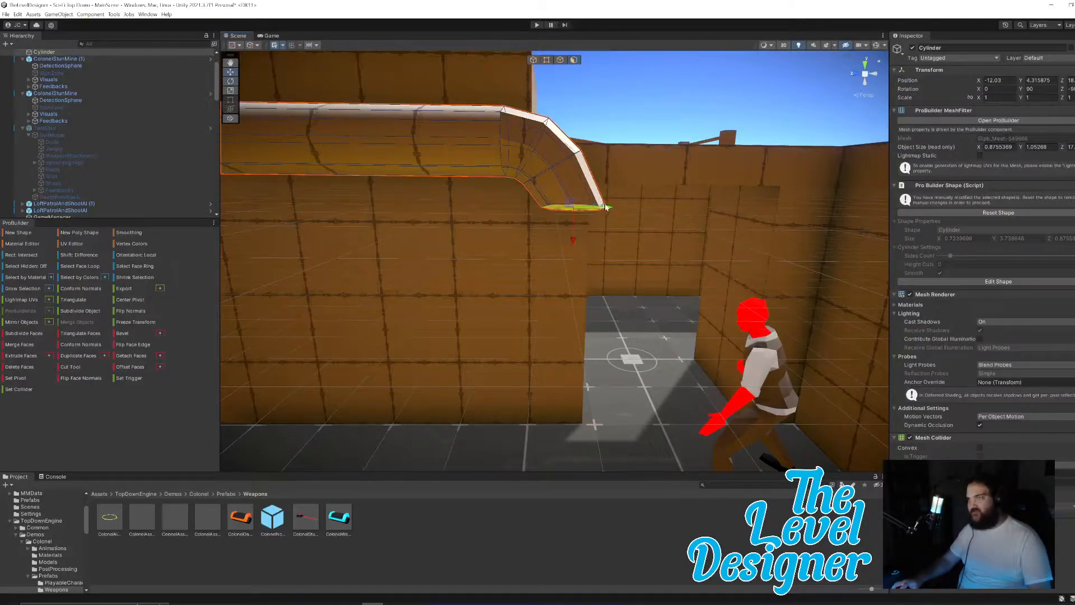
click(606, 204)
click(579, 195)
click(616, 215)
click(616, 214)
Step: Bring the level cap up and in under the elbow, and extrude it straight down the wall to the floor
drag(608, 212, 554, 225)
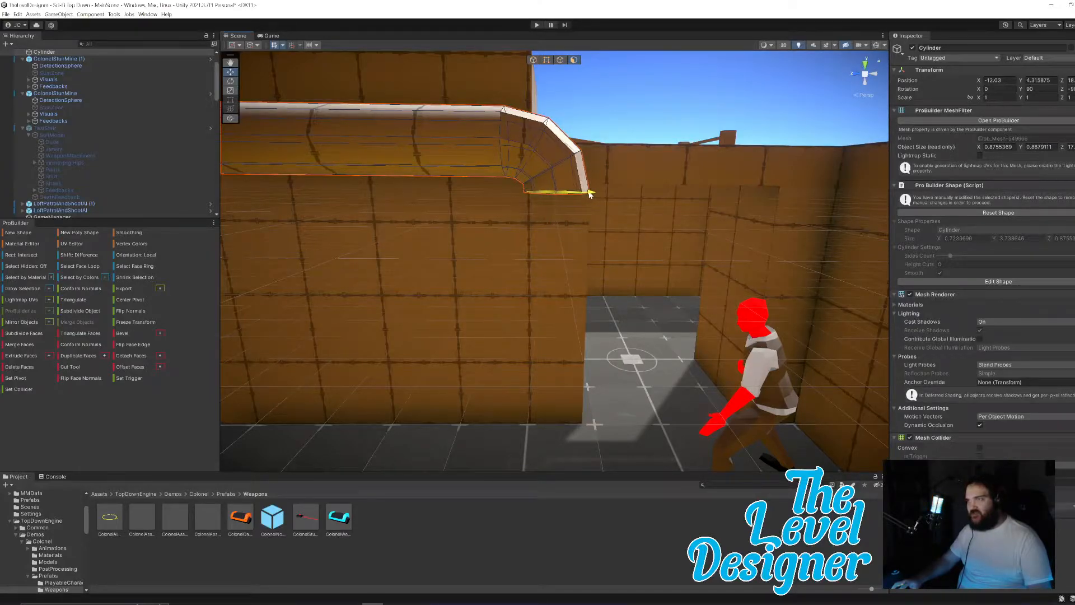
shift+drag(556, 216, 562, 467)
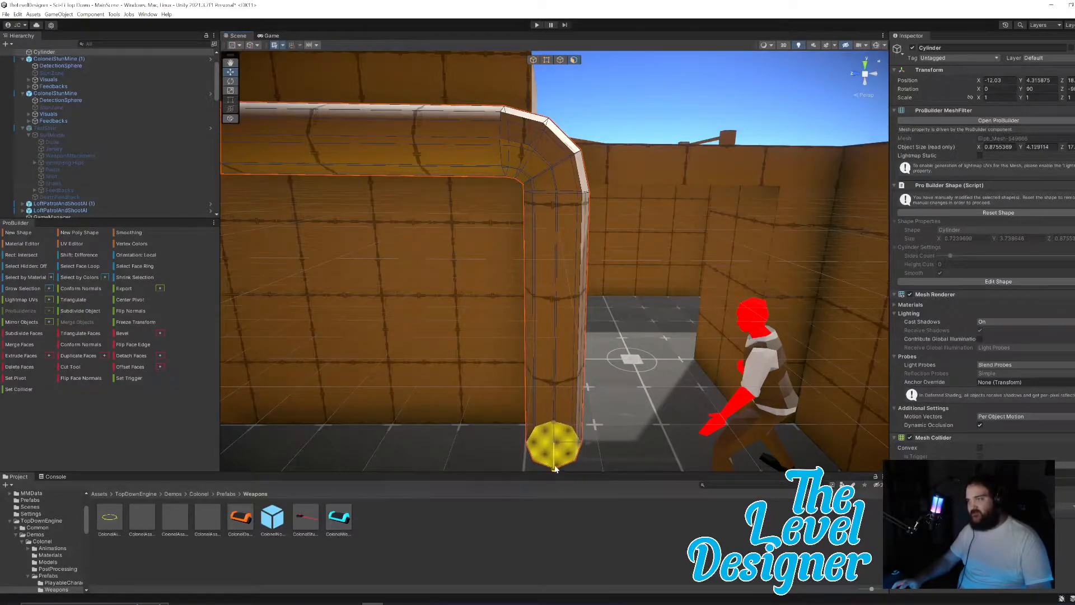
scroll(623, 134, down, 5)
Step: Select all the triangular faces that make up the end cap at the pipe's opposite end
click(624, 135)
mouse_move(623, 135)
right_down()
mouse_move(658, 225)
mouse_move(432, 295)
mouse_move(480, 302)
mouse_move(489, 263)
mouse_move(670, 292)
mouse_move(619, 327)
mouse_move(675, 314)
mouse_move(726, 284)
mouse_move(654, 200)
right_up()
click(617, 328)
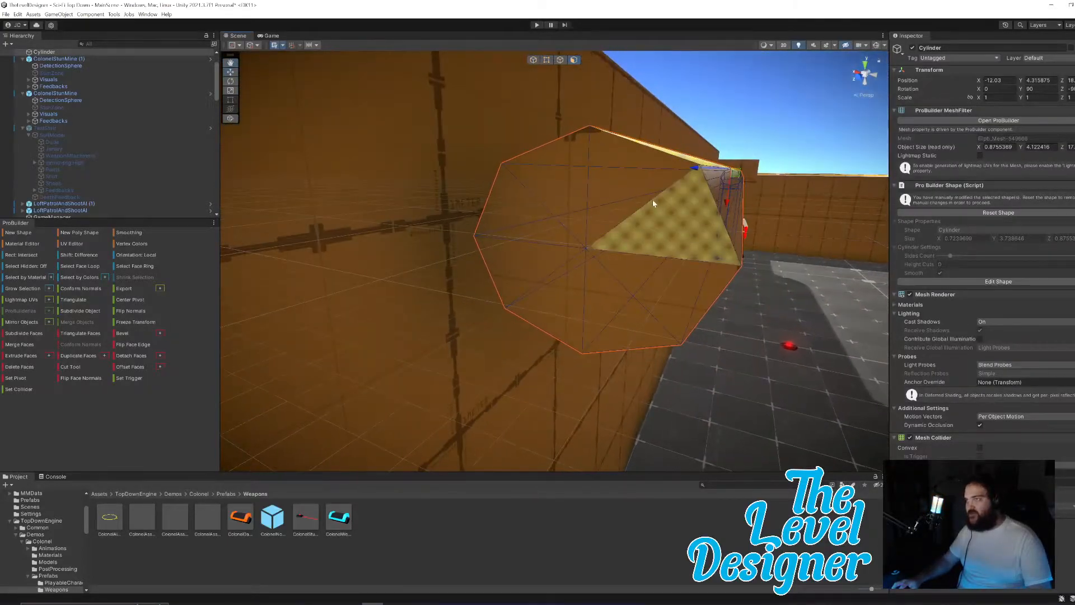
shift+click(650, 290)
shift+click(605, 313)
shift+click(538, 297)
shift+click(515, 236)
shift+click(557, 193)
Step: Stretch the selected end cap along the brown wall to just short of the wall's end beside the stairs
right_drag(557, 193, 518, 242)
drag(587, 299, 326, 292)
right_drag(326, 292, 487, 286)
key(a)
key(w)
drag(485, 284, 515, 286)
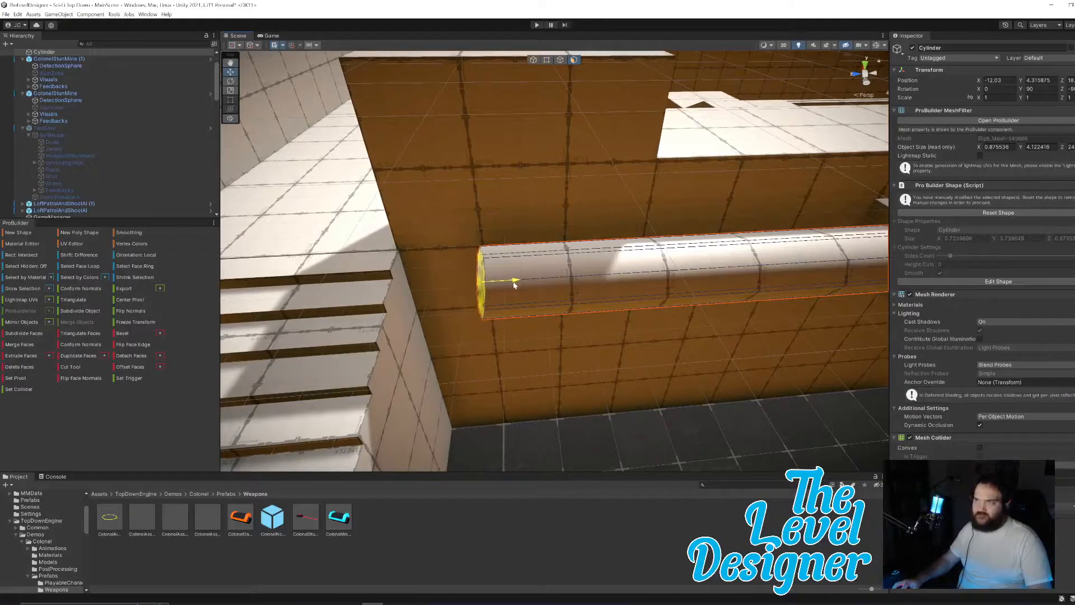
Step: Extrude a short section from the cap beside the stairs, tilt its end upward and pull it in toward the pipe
right_drag(515, 285, 567, 260)
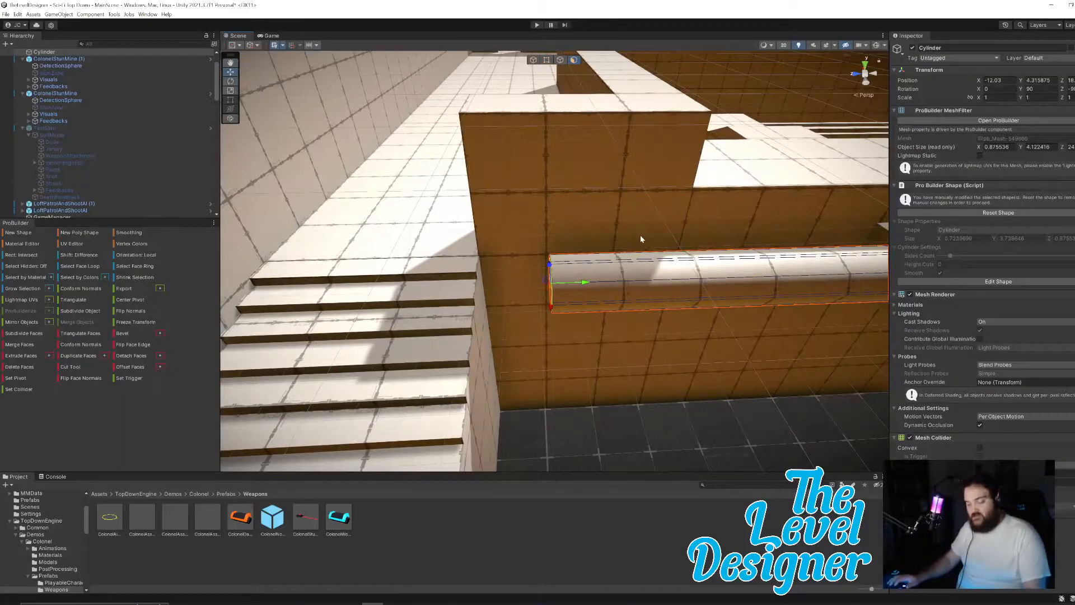
key(ctrl+e)
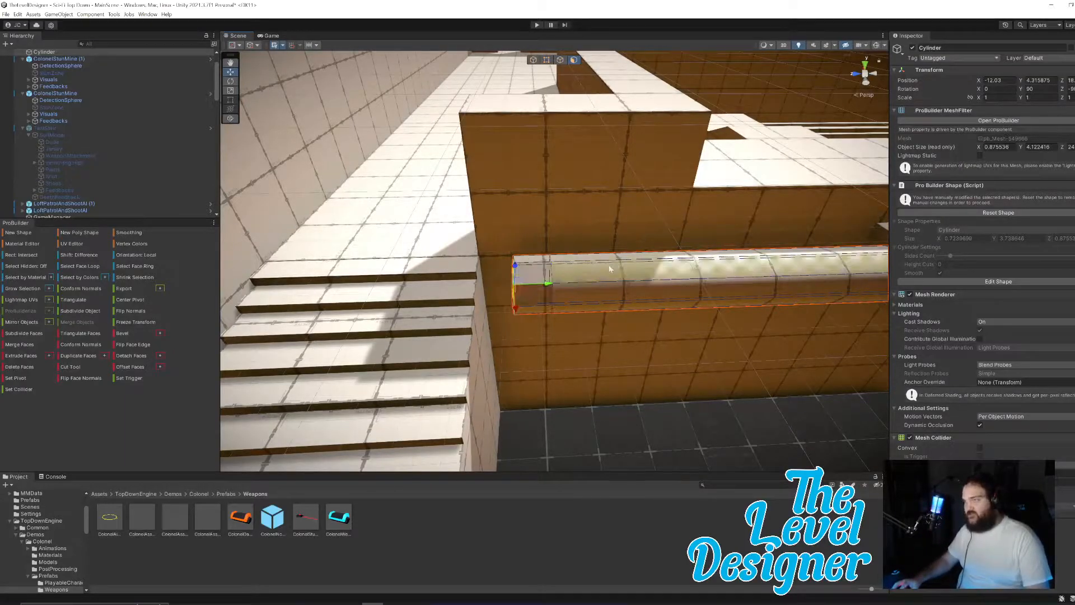
key(e)
drag(533, 270, 542, 280)
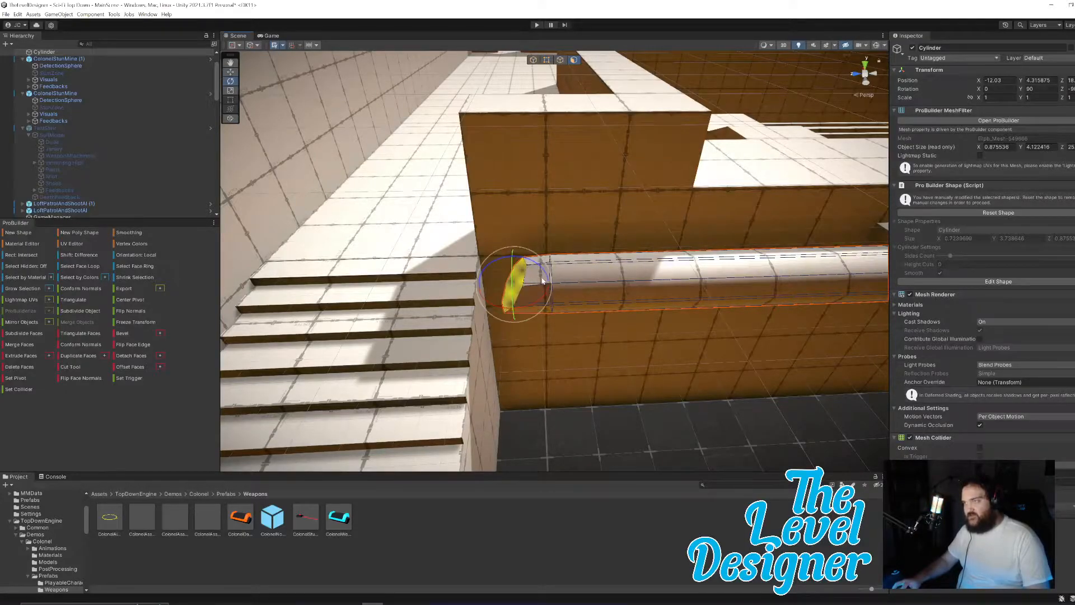
key(w)
right_drag(543, 286, 540, 218)
drag(549, 179, 570, 182)
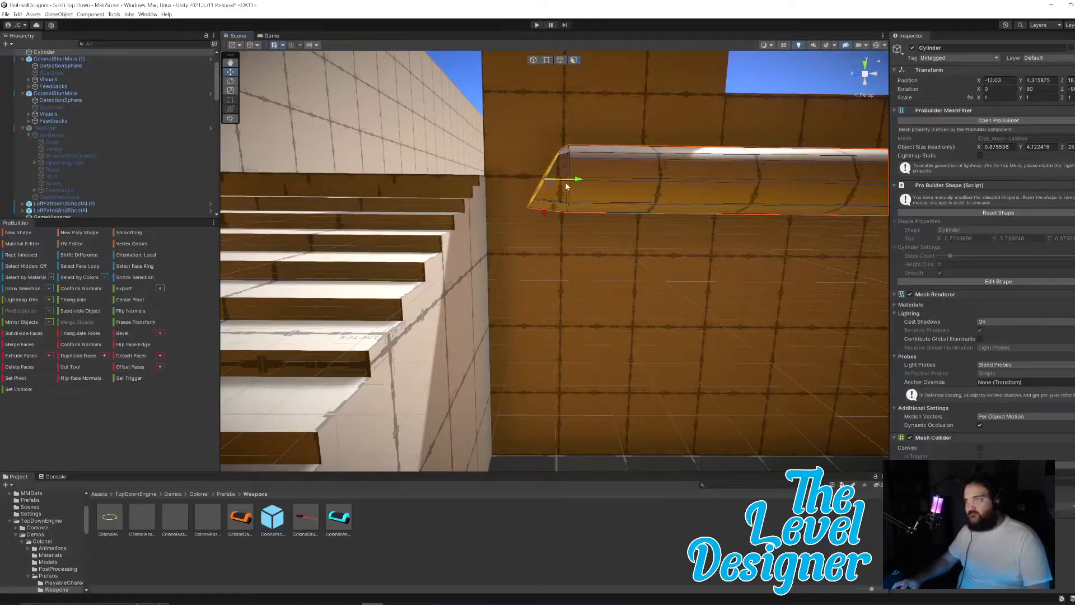
Step: Extrude a second section up from the tilted cap, rotate its end further upward and lower it slightly
drag(544, 218, 544, 205)
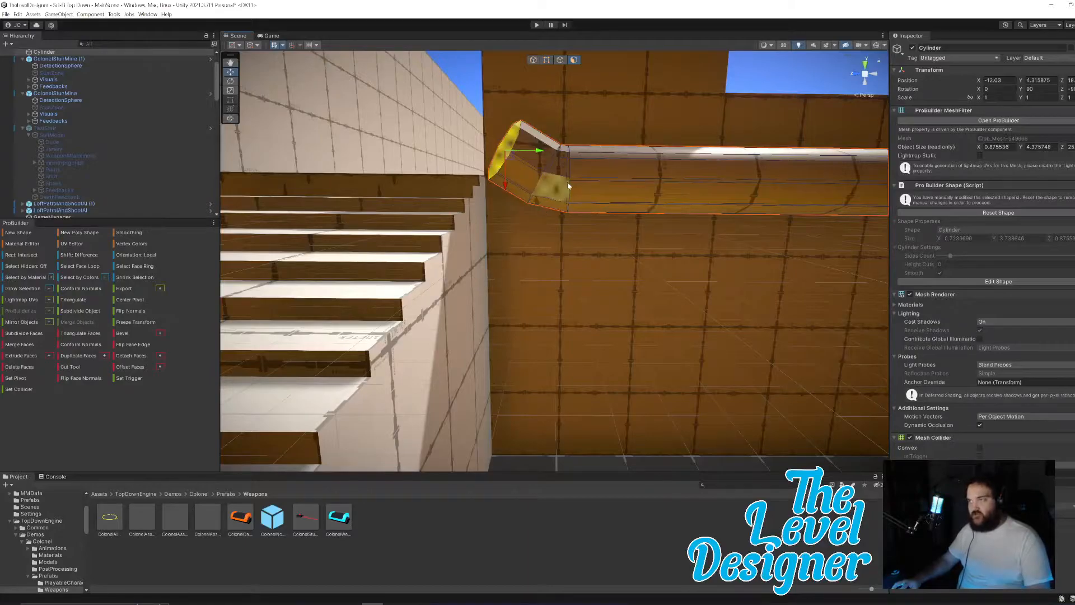
key(e)
drag(527, 142, 559, 157)
key(w)
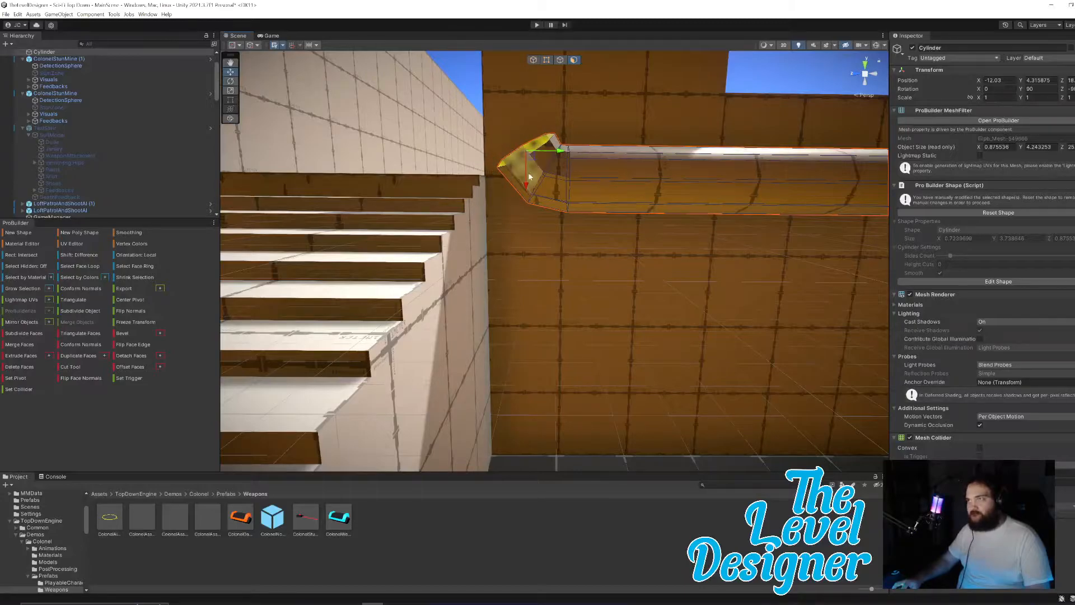
drag(527, 188, 528, 193)
Step: Extrude a third section from the stair-side elbow and rotate its end level so it faces straight up
right_drag(587, 198, 590, 205)
key(a)
key(e)
key(s)
key(ctrl+e)
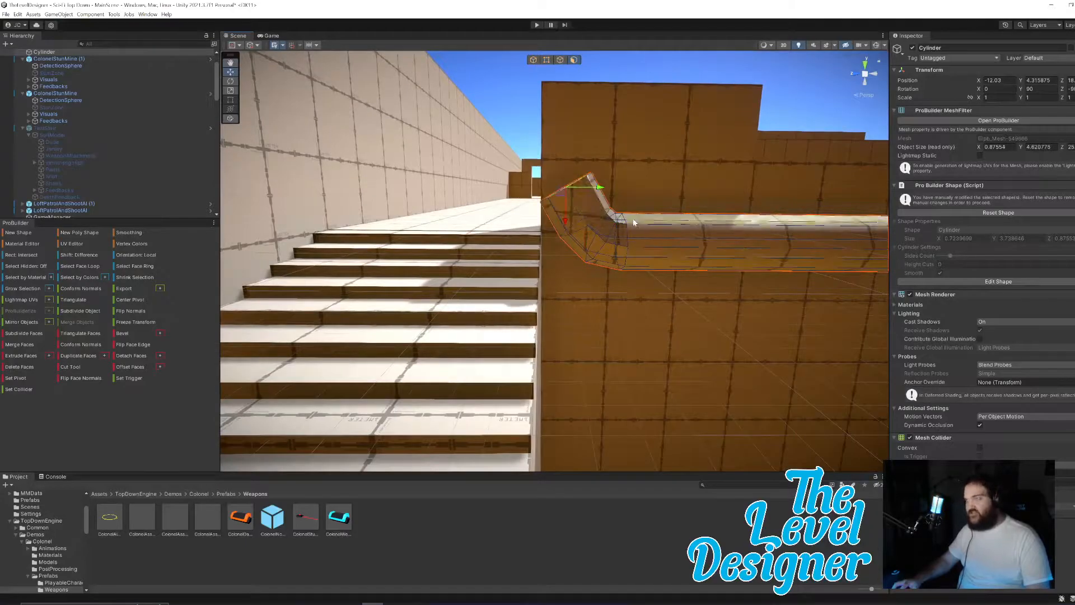
key(e)
drag(592, 177, 574, 211)
key(w)
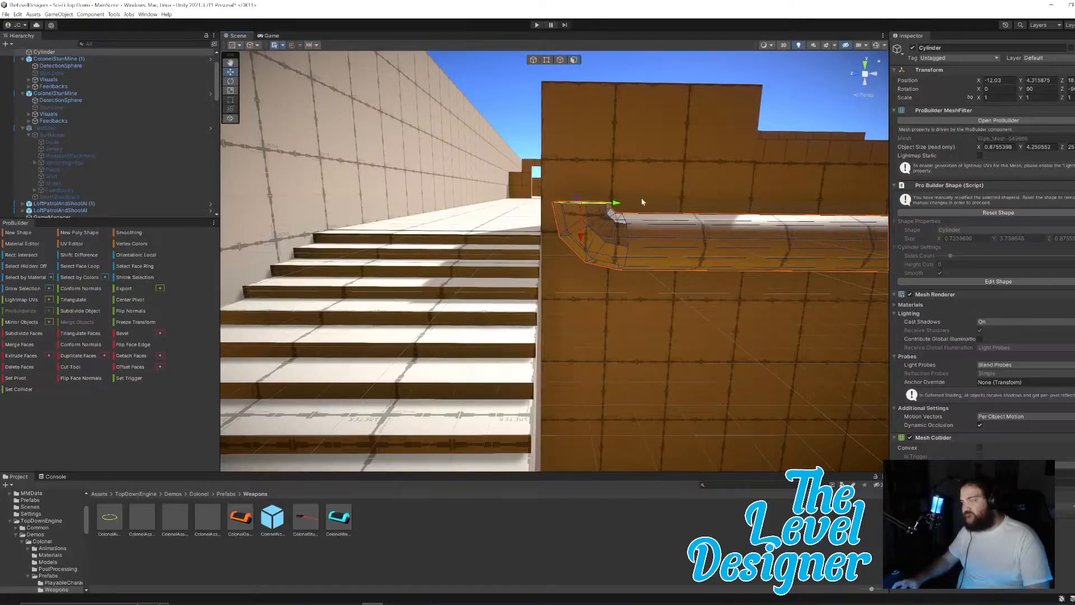
Step: Extrude the upward-facing end straight up past the top of the wall, and deselect the pipe
key(f)
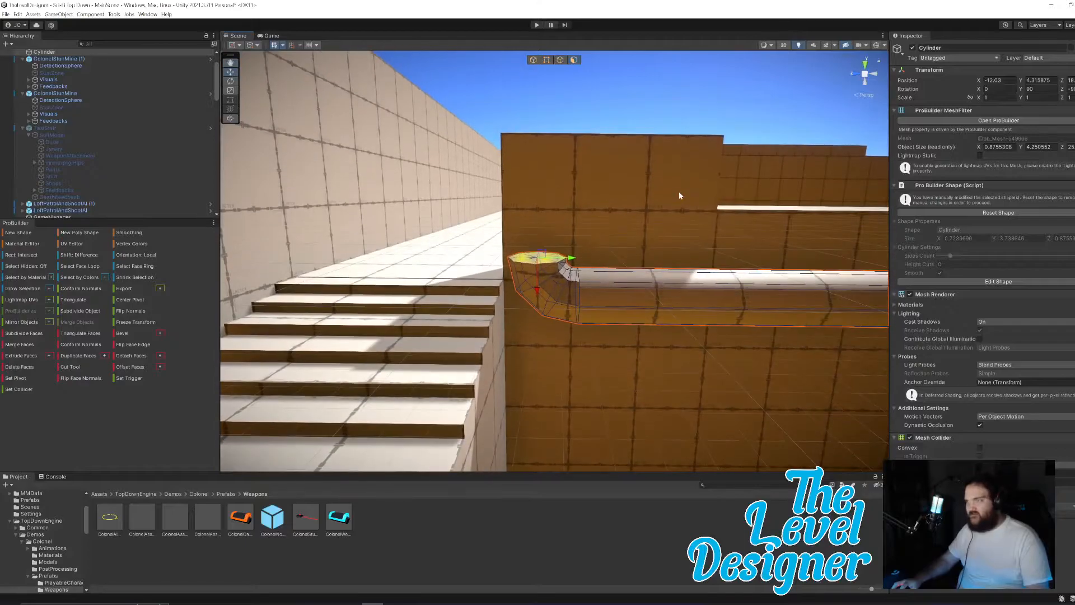
shift+drag(536, 247, 548, 56)
alt+drag(616, 185, 644, 252)
drag(550, 304, 587, 121)
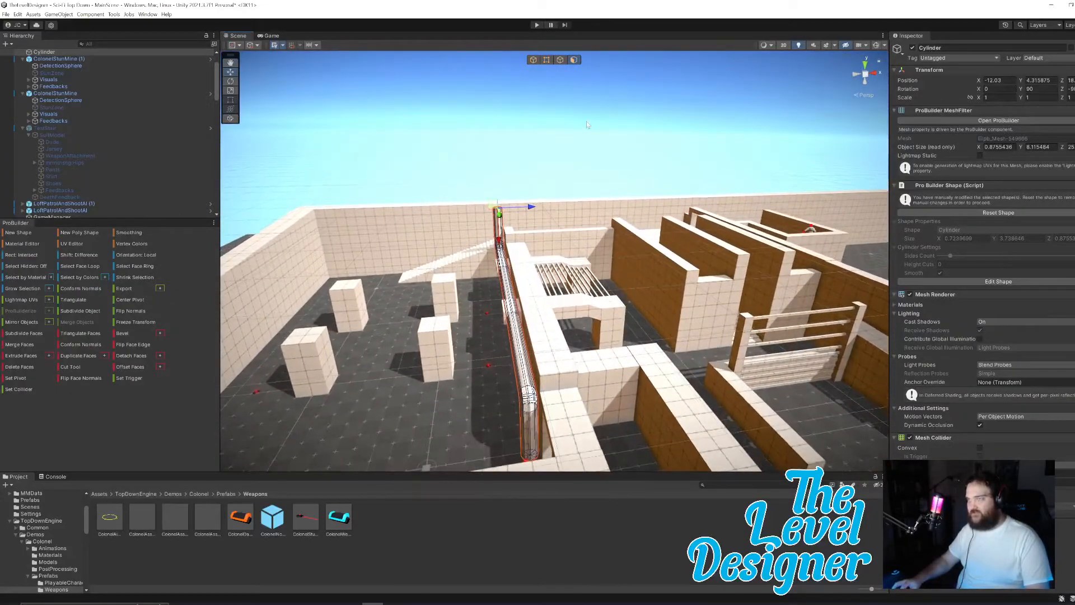
click(587, 121)
Step: Fly over the level to examine the pipe along the pillar room wall and the neighbouring slatted-beam room and corridors
key(w)
right_drag(566, 261, 564, 310)
key(d)
key(w)
key(d)
key(a)
key(d)
key(a)
key(s)
key(d)
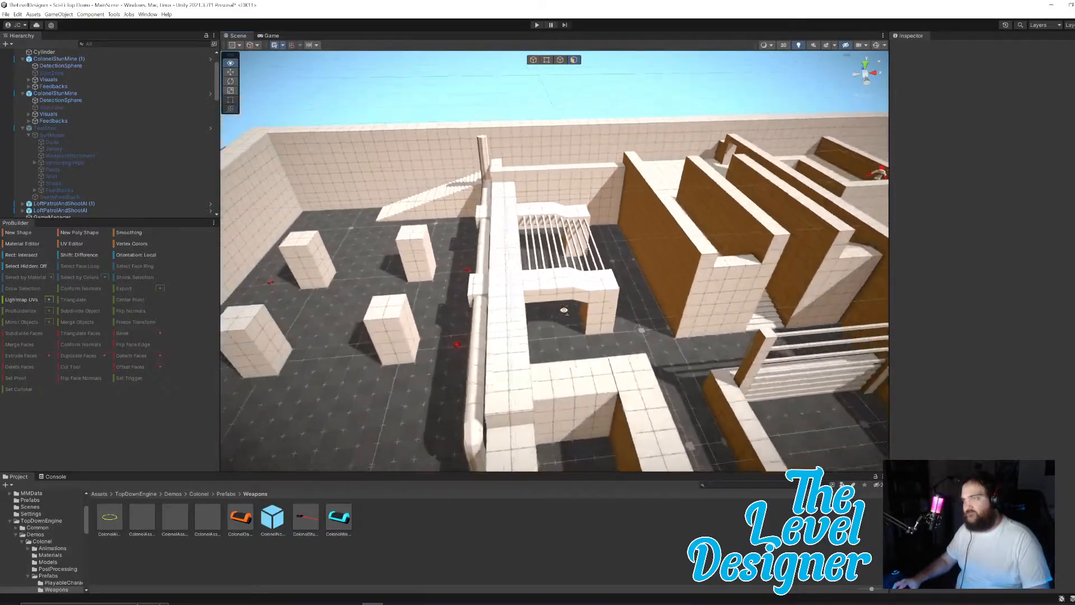
key(w)
key(s)
key(d)
right_drag(564, 310, 536, 290)
key(w)
key(d)
key(w)
key(a)
key(s)
key(d)
key(w)
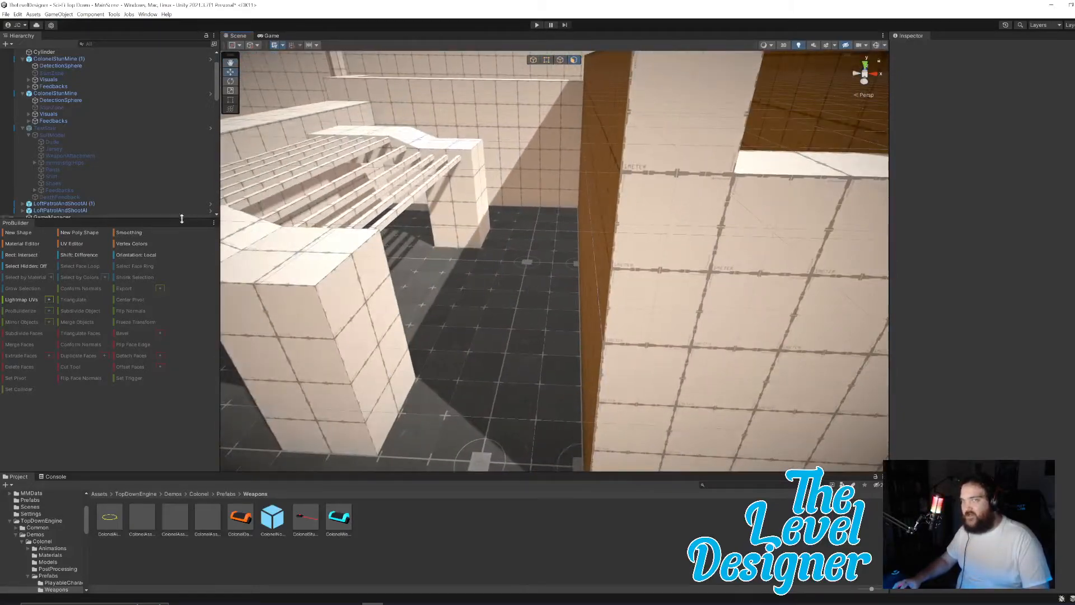
click(21, 233)
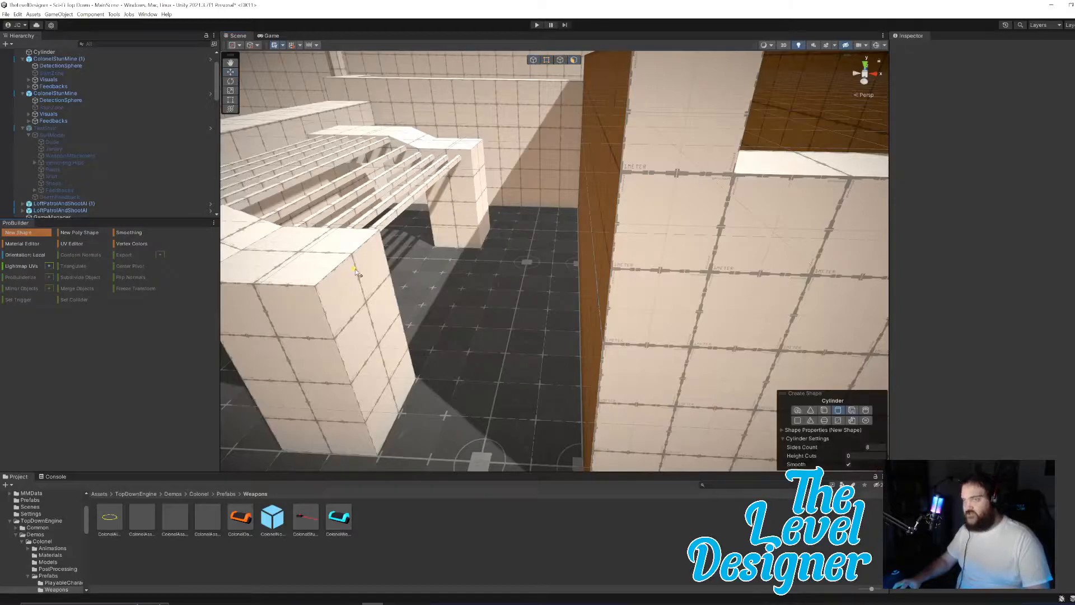
drag(355, 267, 379, 300)
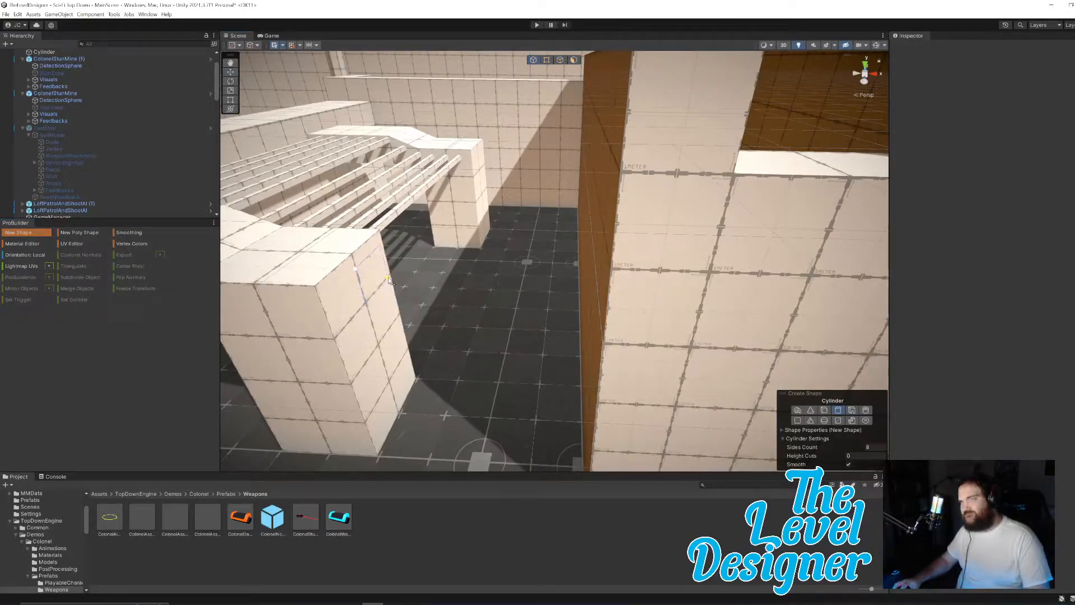
drag(388, 286, 387, 285)
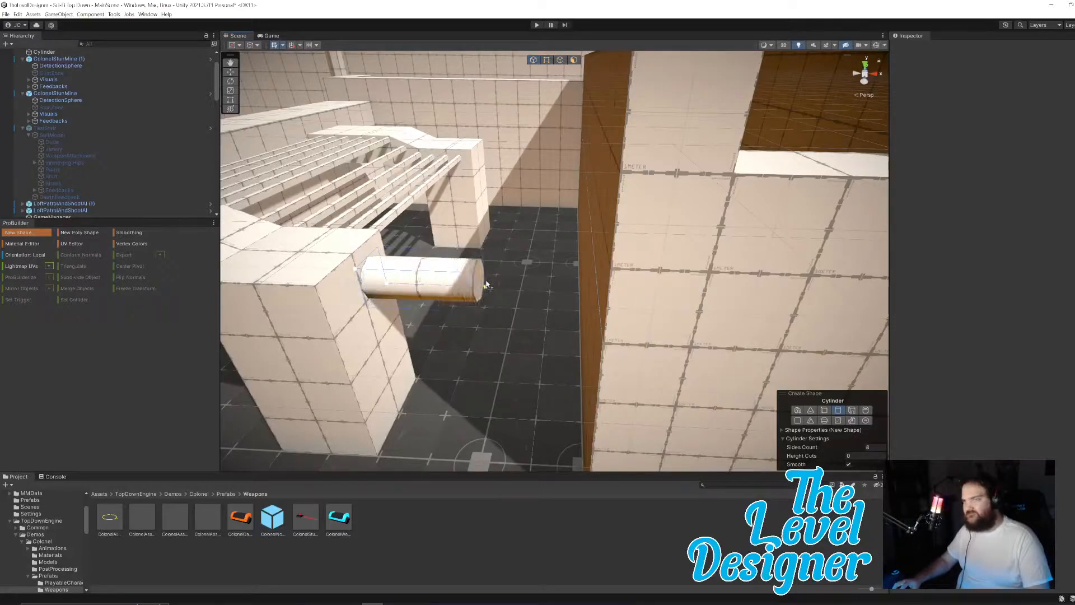
key(ctrl+z)
right_drag(481, 281, 582, 295)
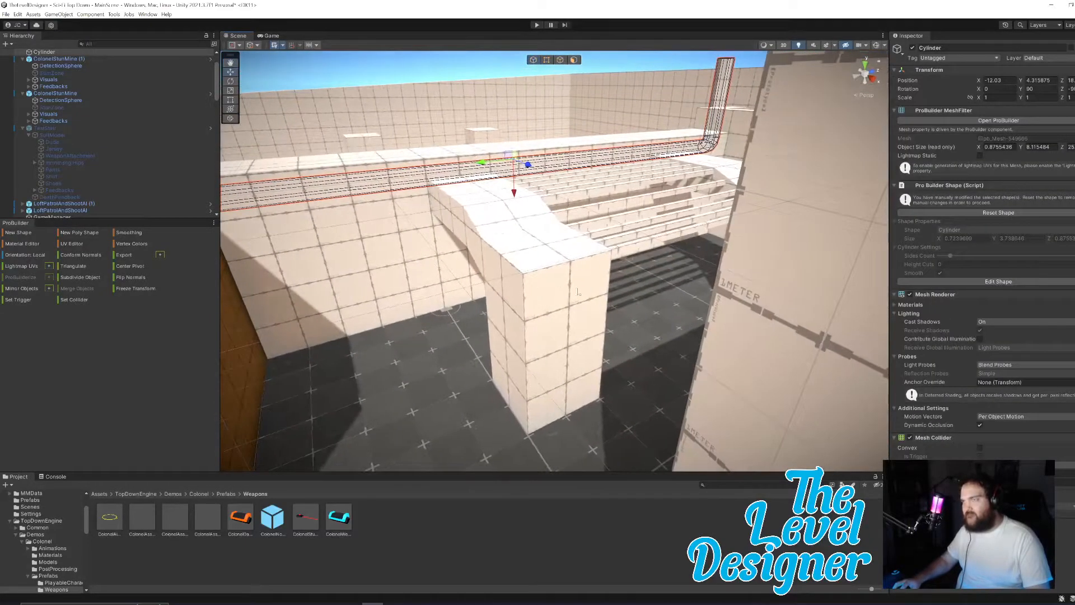
click(430, 82)
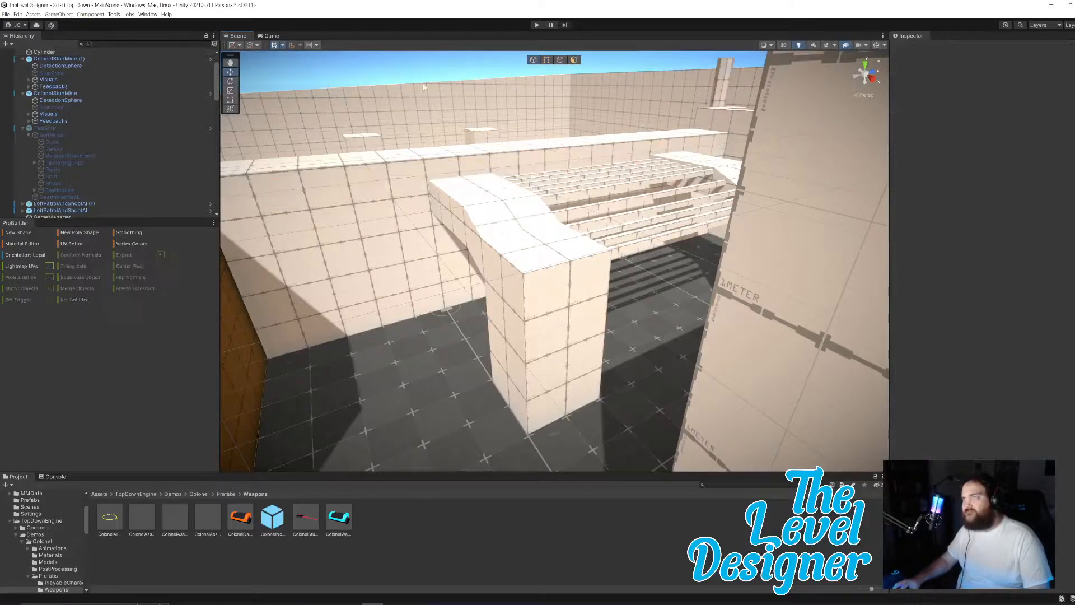
Step: Draw an eight-sided ProBuilder cylinder about 0.93 m wide and 3.67 m long, projecting from the beam support's end face toward the wall
click(22, 233)
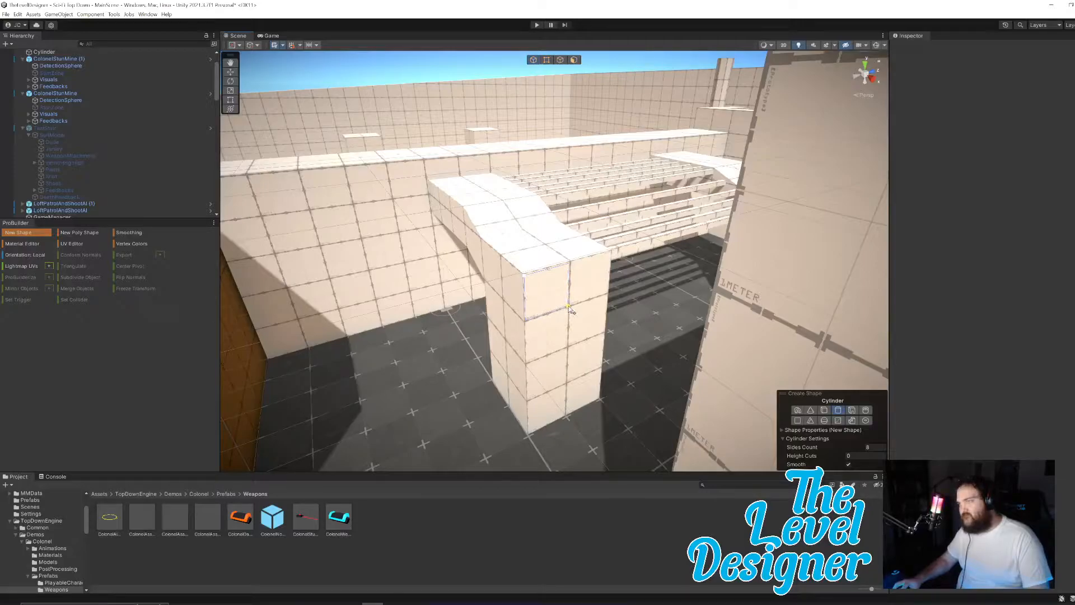
drag(569, 308, 569, 309)
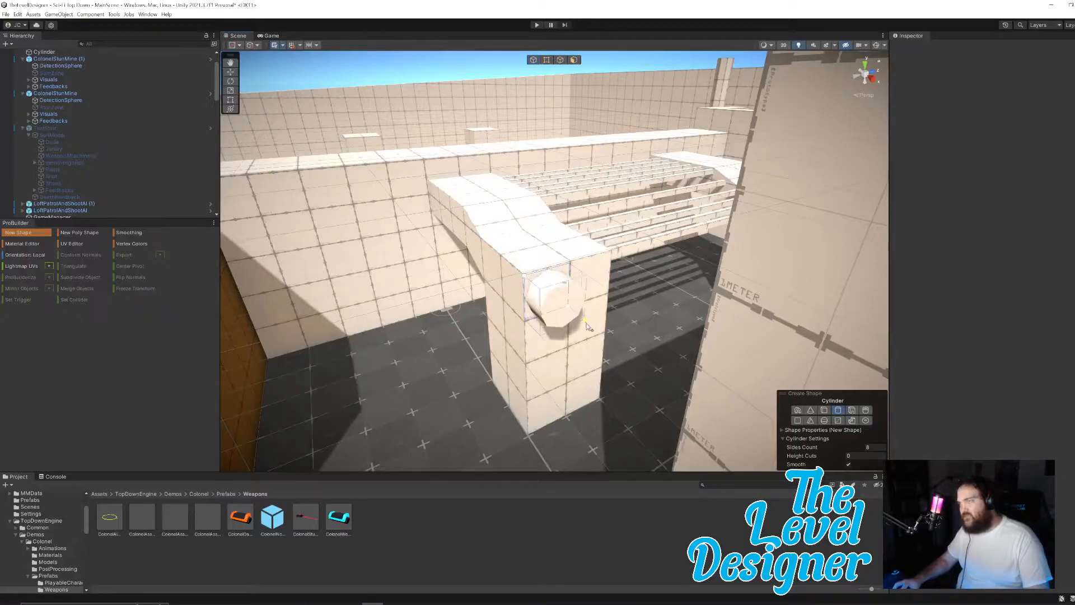
click(740, 448)
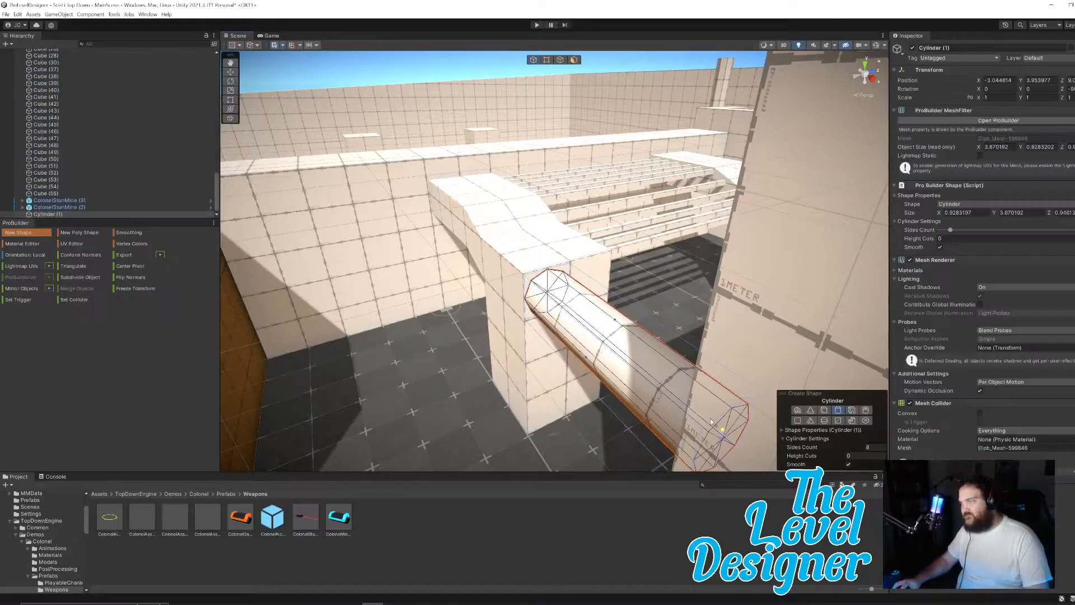
Step: Draw a second cylinder beside the first on the same support face, about 0.89 m wide and 3.14 m long
key(d)
right_drag(623, 289, 517, 285)
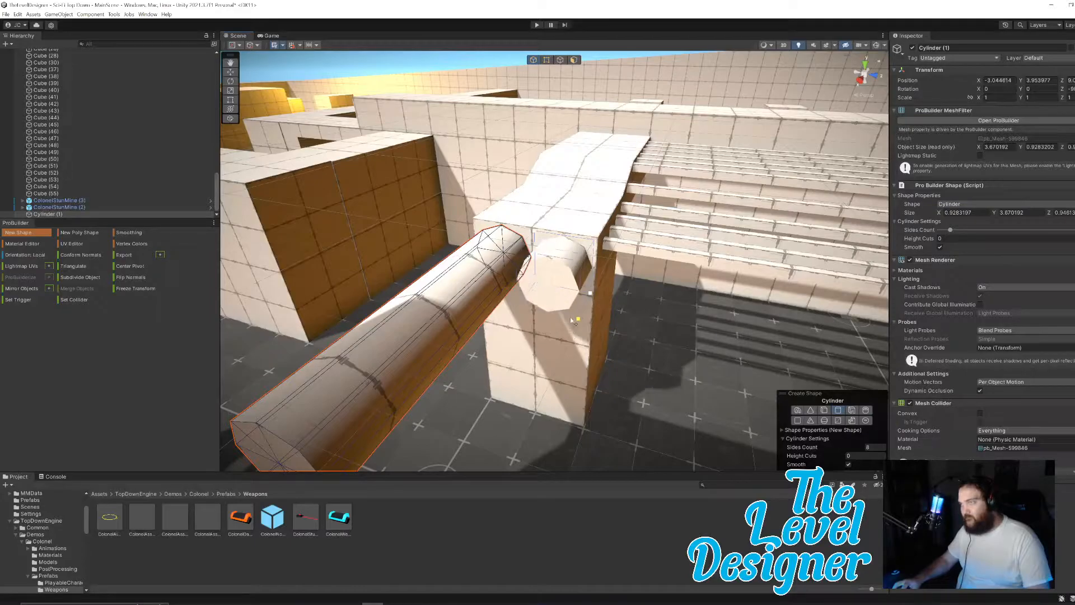
click(456, 455)
Step: Select all faces of the second cylinder's free end cap and pull them toward the opposite wall until the cylinder is about 4.18 m long
right_drag(561, 373, 478, 380)
key(d)
key(s)
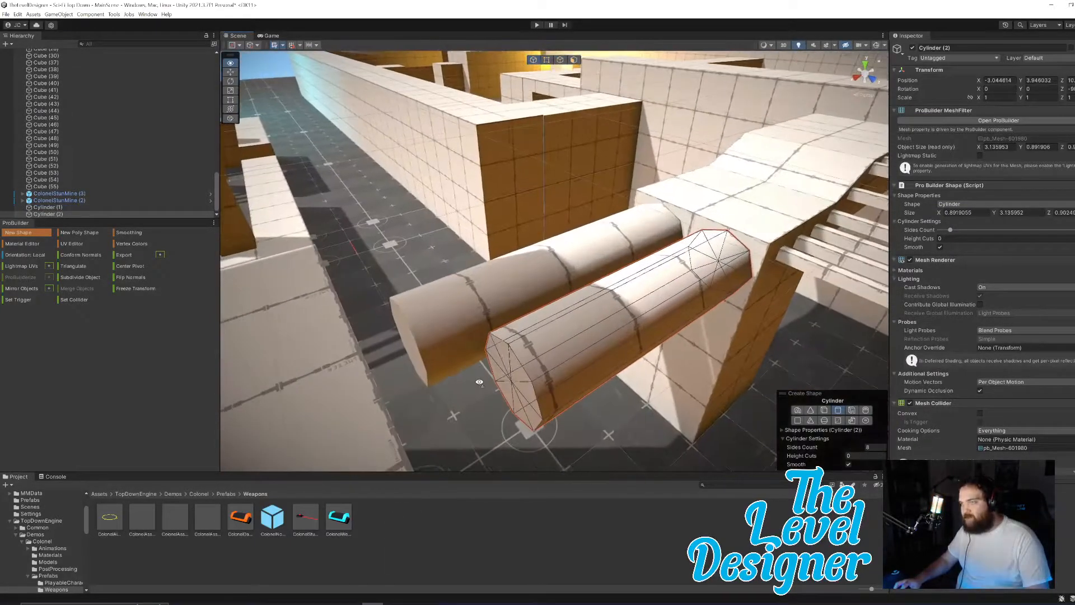
click(575, 60)
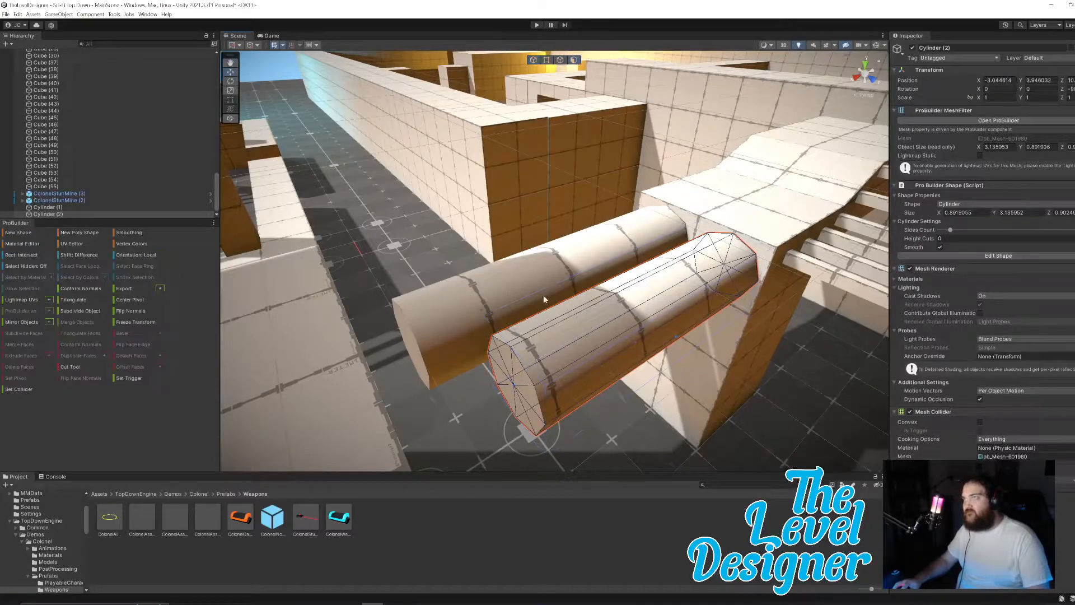
click(504, 364)
shift+click(524, 376)
shift+click(532, 415)
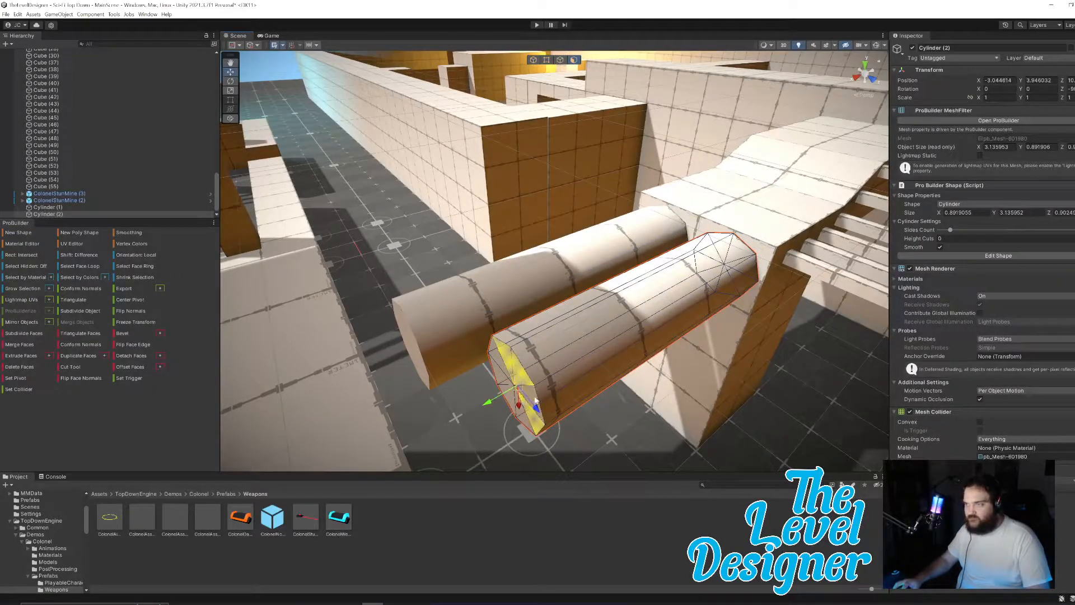
shift+click(501, 367)
shift+click(527, 427)
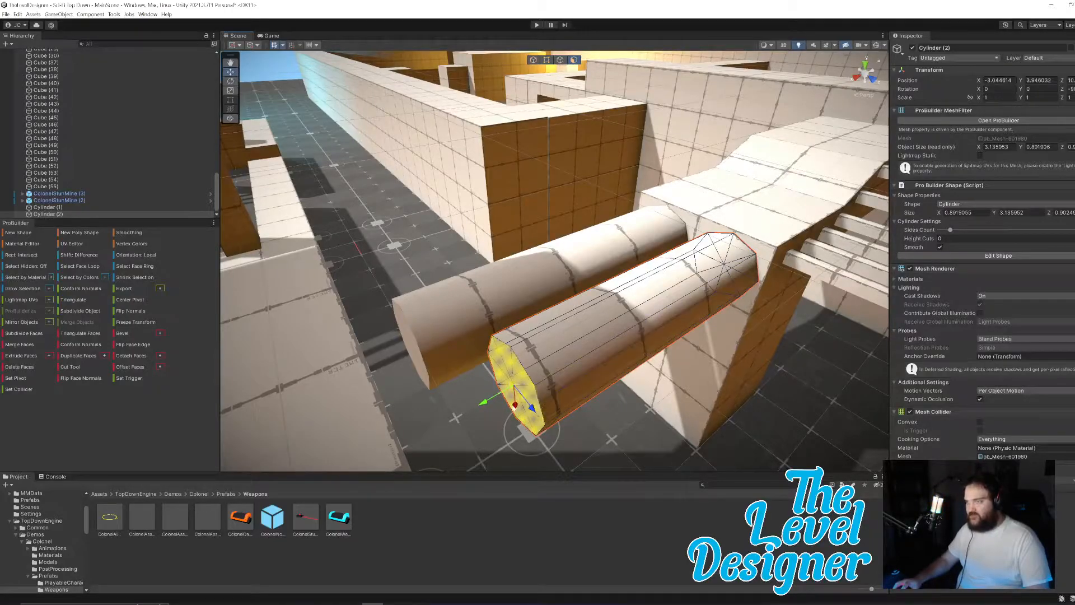
drag(489, 403, 345, 465)
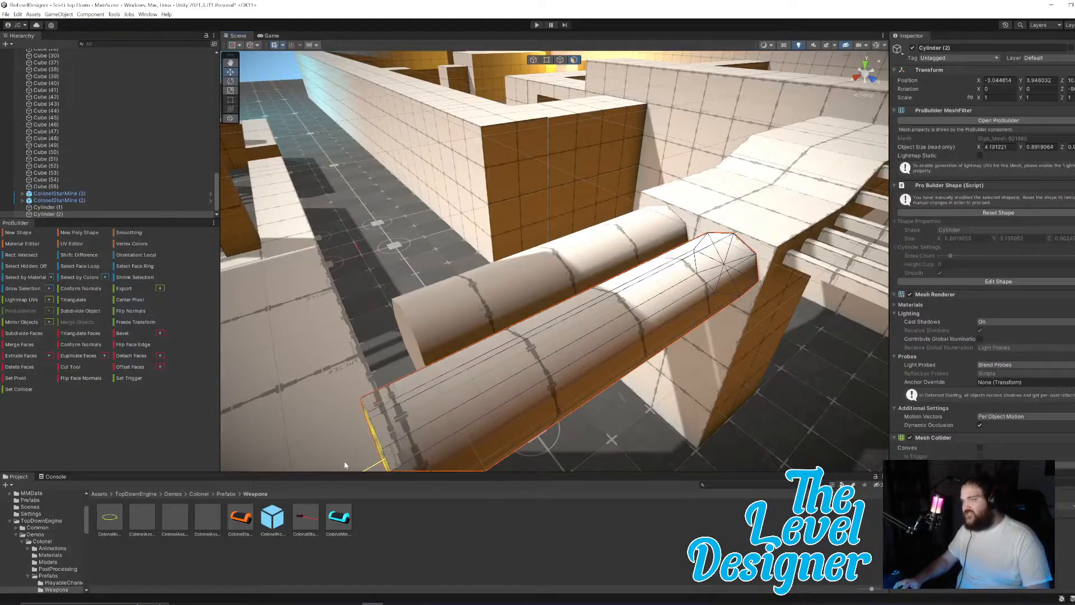
Step: Select all faces of the first cylinder's free end cap, pull them into the wall for a length of about 4.13 m, and deselect it
alt+drag(501, 334, 810, 330)
click(644, 307)
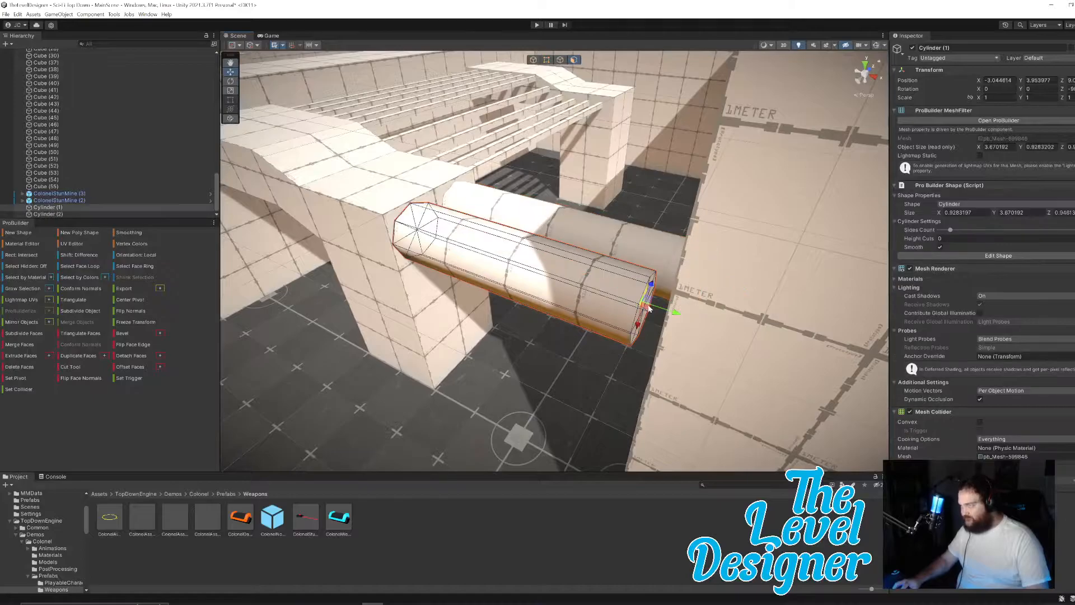
right_drag(648, 328, 581, 271)
shift+click(421, 203)
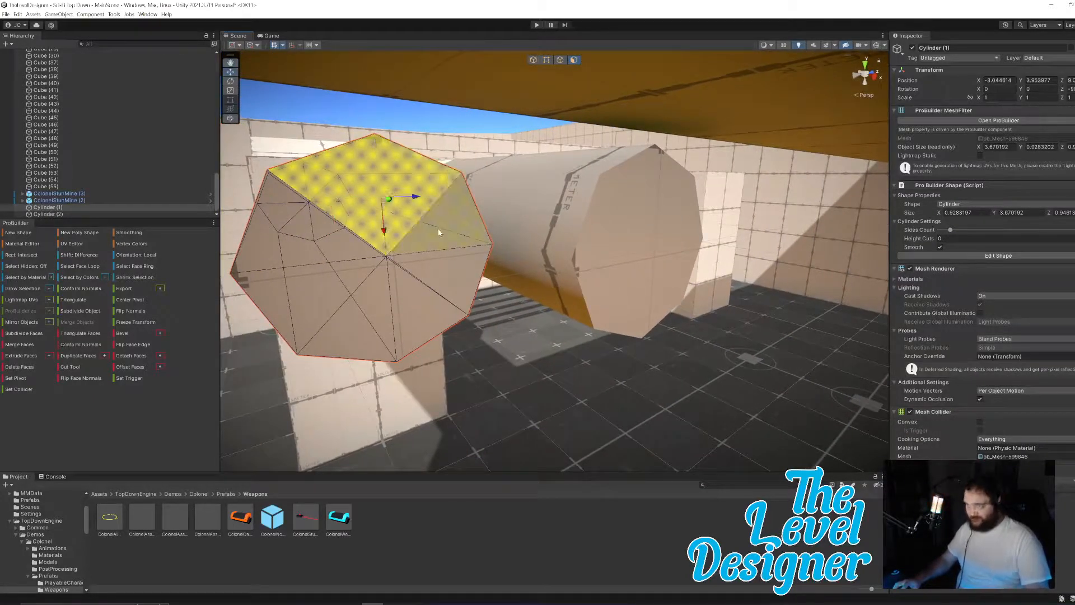
shift+click(439, 233)
shift+click(291, 236)
shift+click(432, 277)
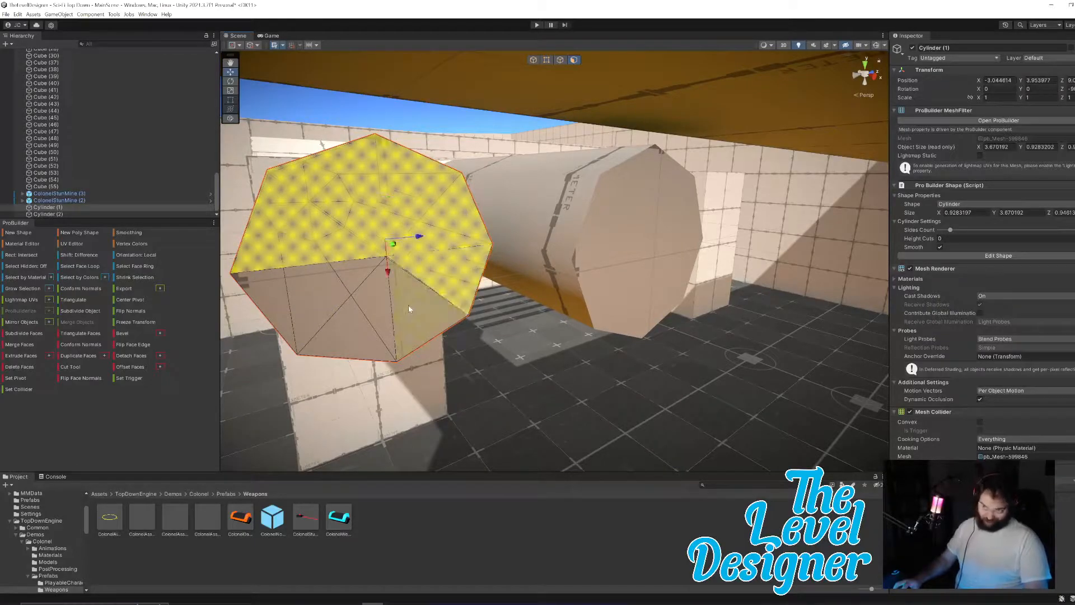
shift+click(423, 314)
shift+click(363, 305)
shift+click(322, 286)
right_drag(490, 331, 581, 275)
drag(546, 249, 583, 249)
right_drag(583, 249, 571, 329)
click(587, 216)
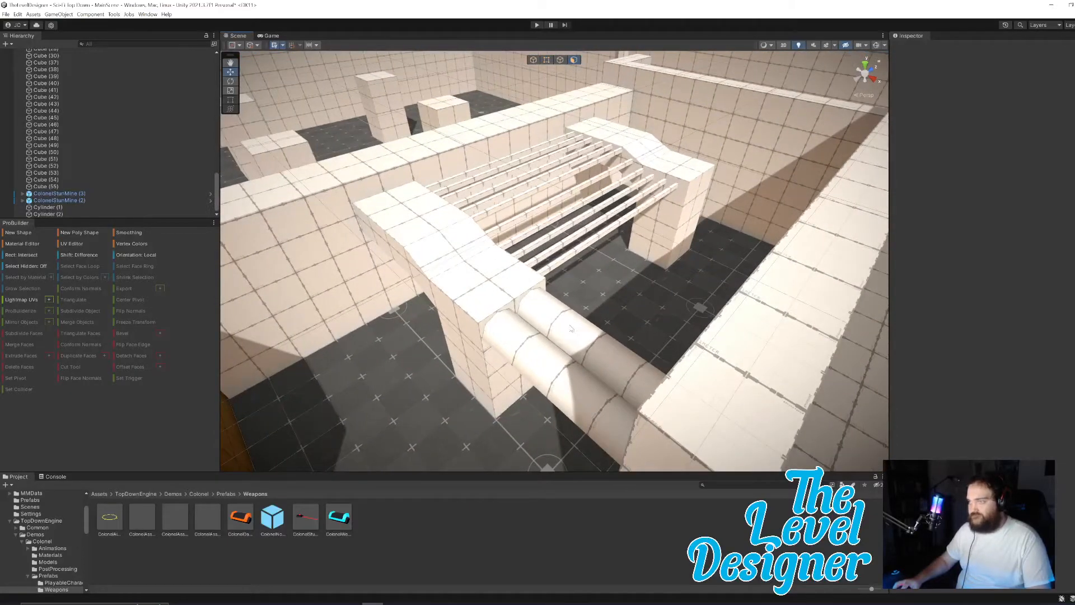
Step: Duplicate both cylinders as whole objects and move the copies to the far beam support so they bridge to the wall
click(571, 329)
click(533, 60)
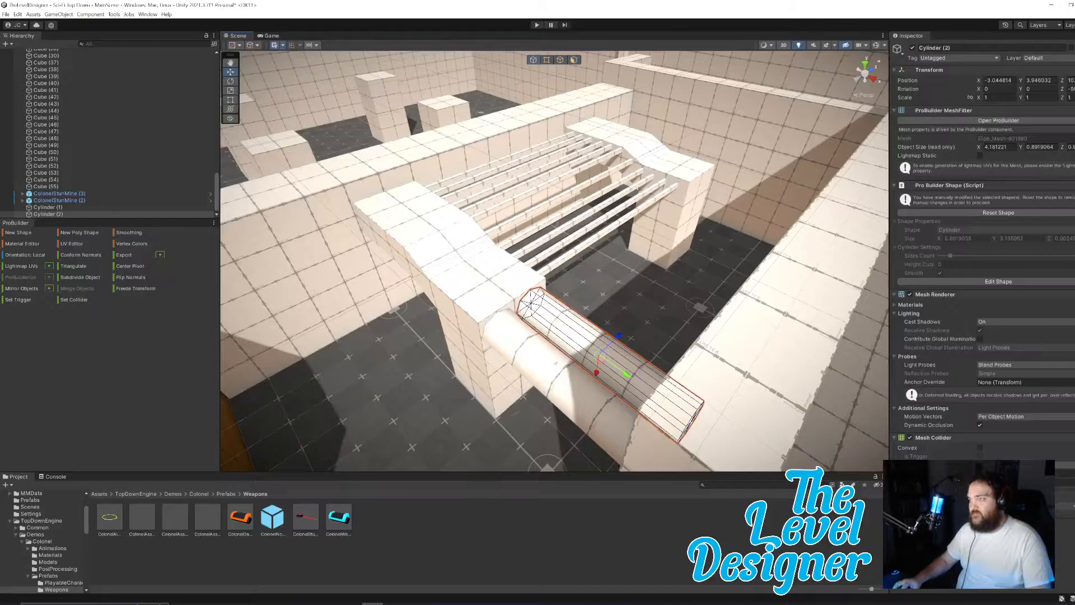
shift+click(555, 362)
key(ctrl+d)
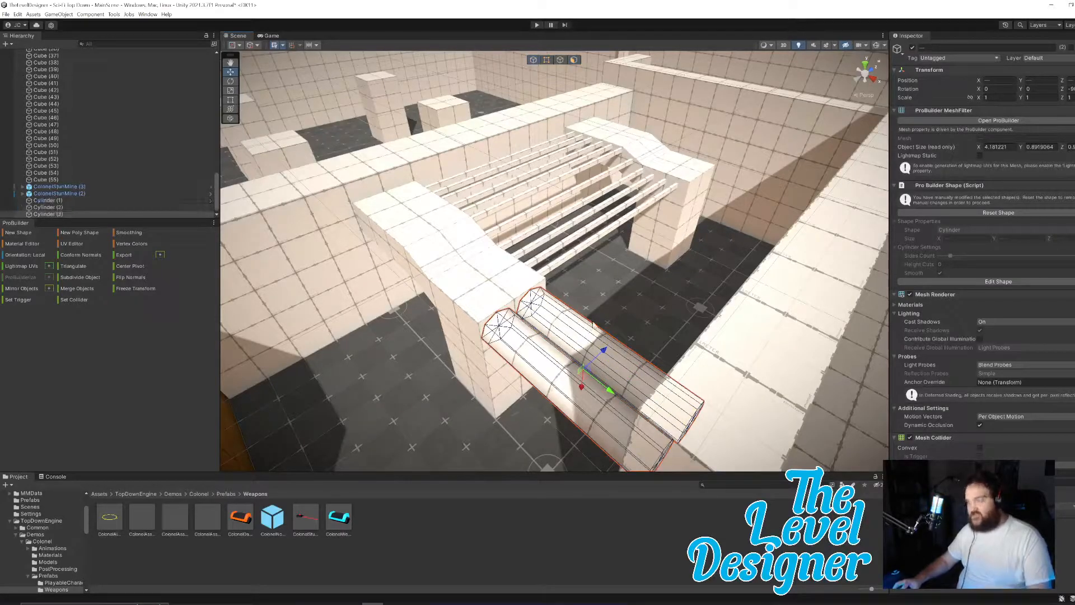
drag(604, 354, 777, 201)
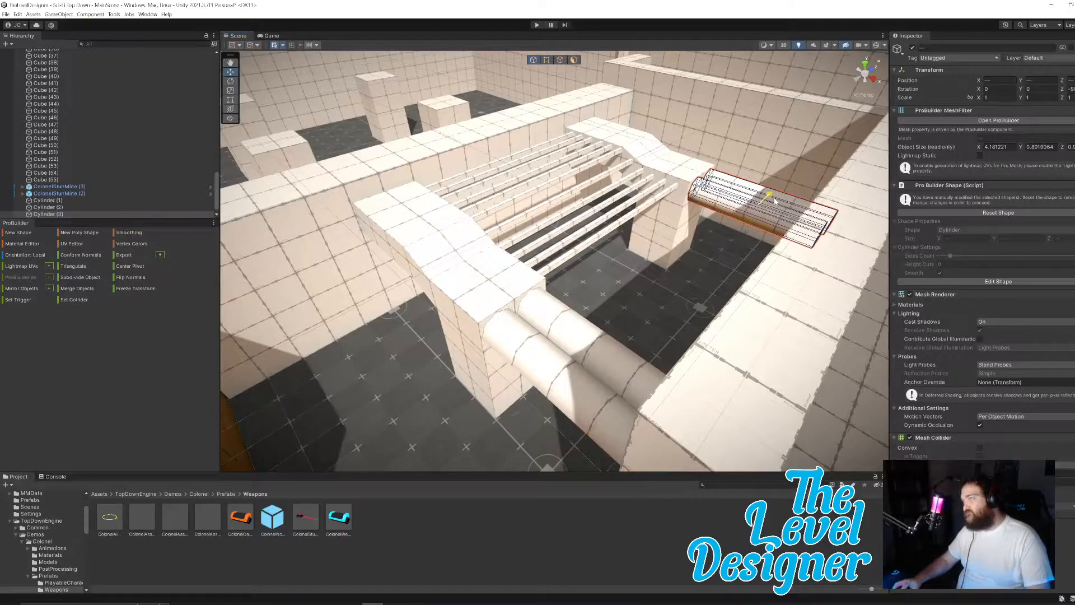
Step: Assign the duplicated pair of cylinders at the far support to the Obstacles layer
click(1036, 58)
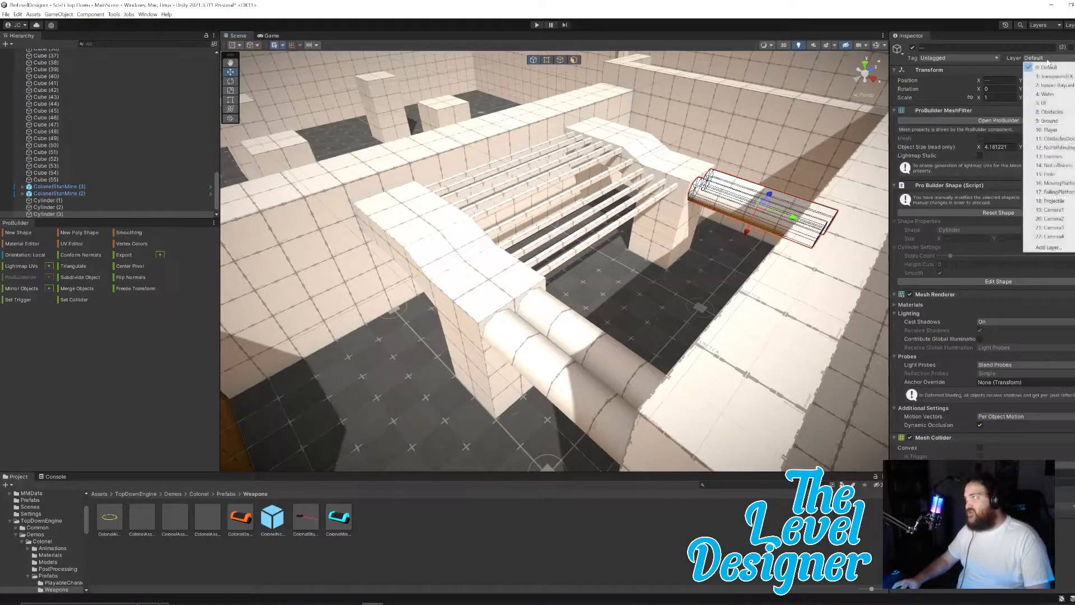
click(1052, 112)
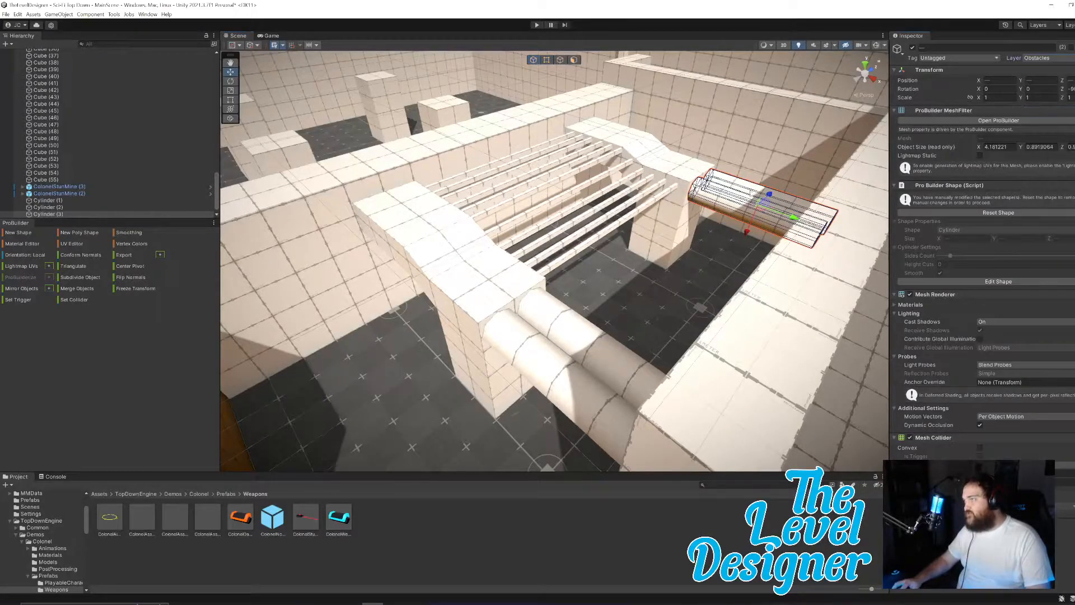
click(737, 192)
click(730, 207)
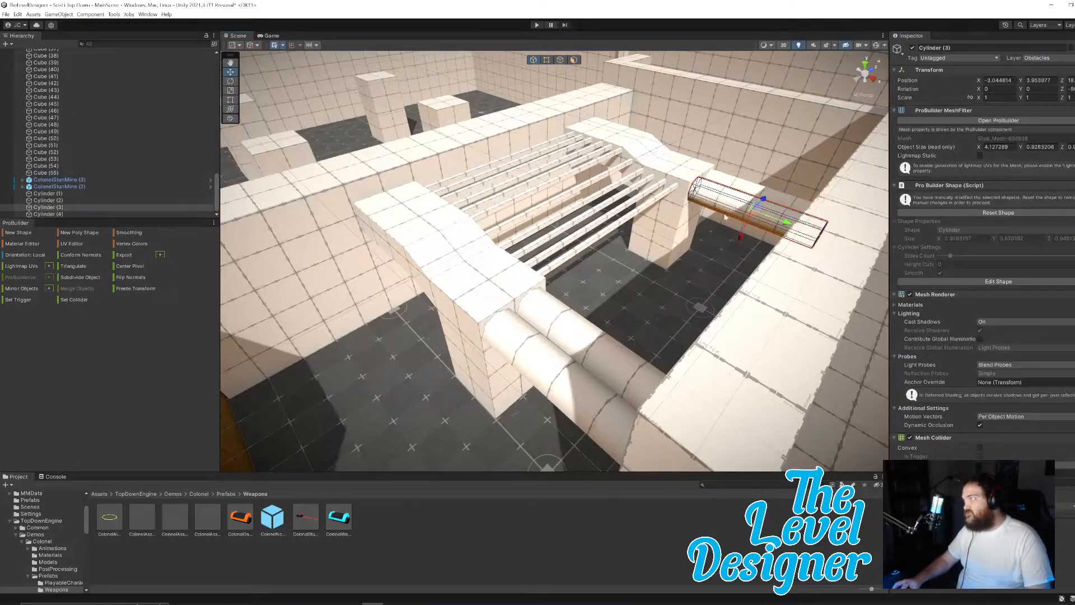
Step: Select the original two cylinders at the near support and assign them to the Obstacles layer
click(595, 365)
shift+click(586, 371)
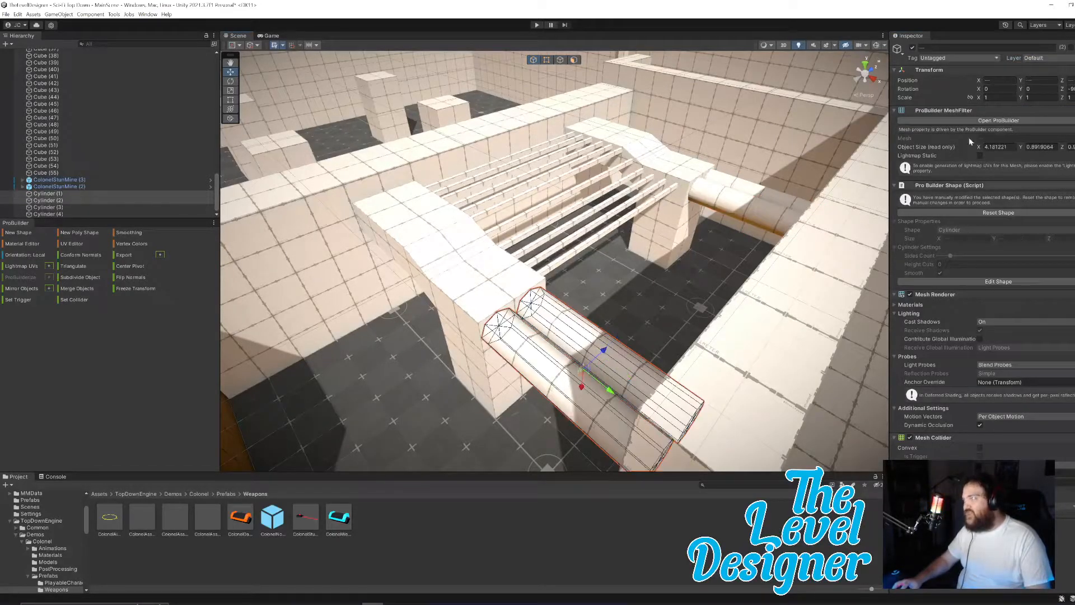
click(1043, 58)
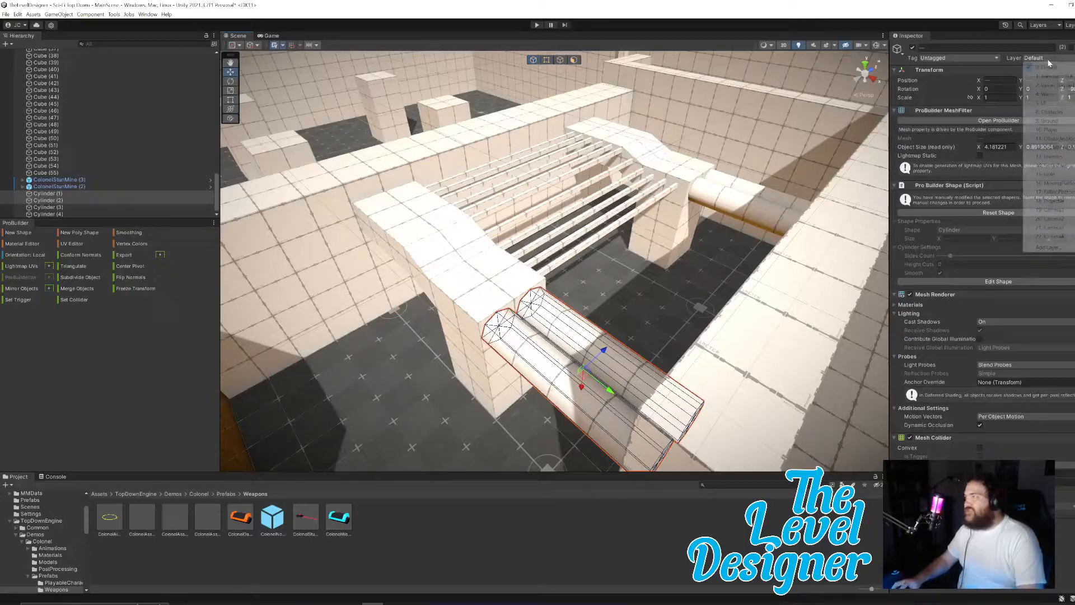
click(1052, 112)
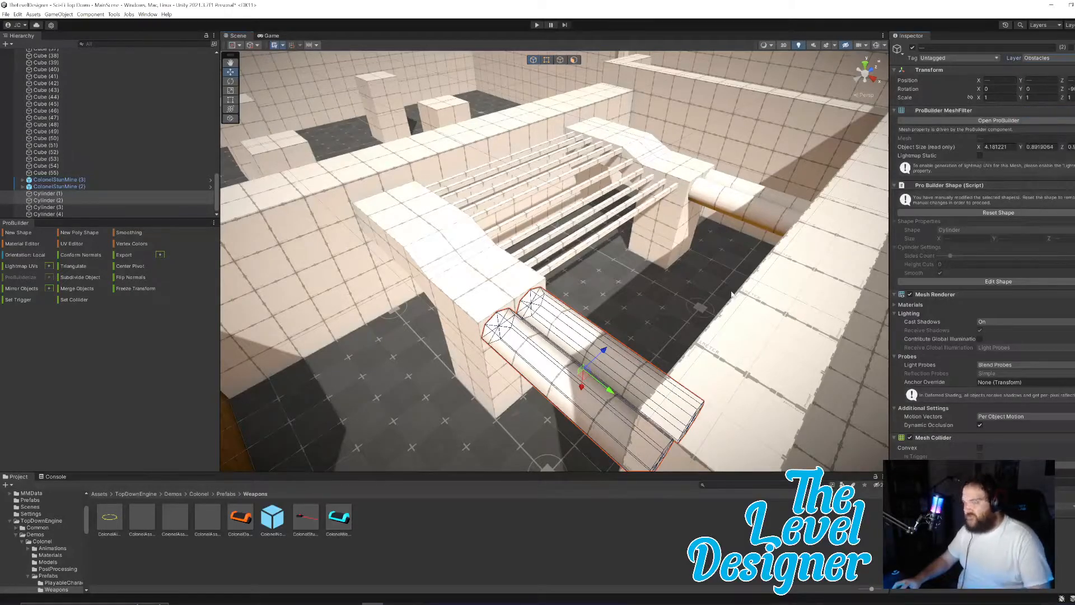
Step: Assign the long elbowed pipe along the pillar room wall to the Obstacles layer
click(574, 253)
right_drag(574, 253, 656, 200)
click(656, 196)
click(1067, 57)
click(1061, 112)
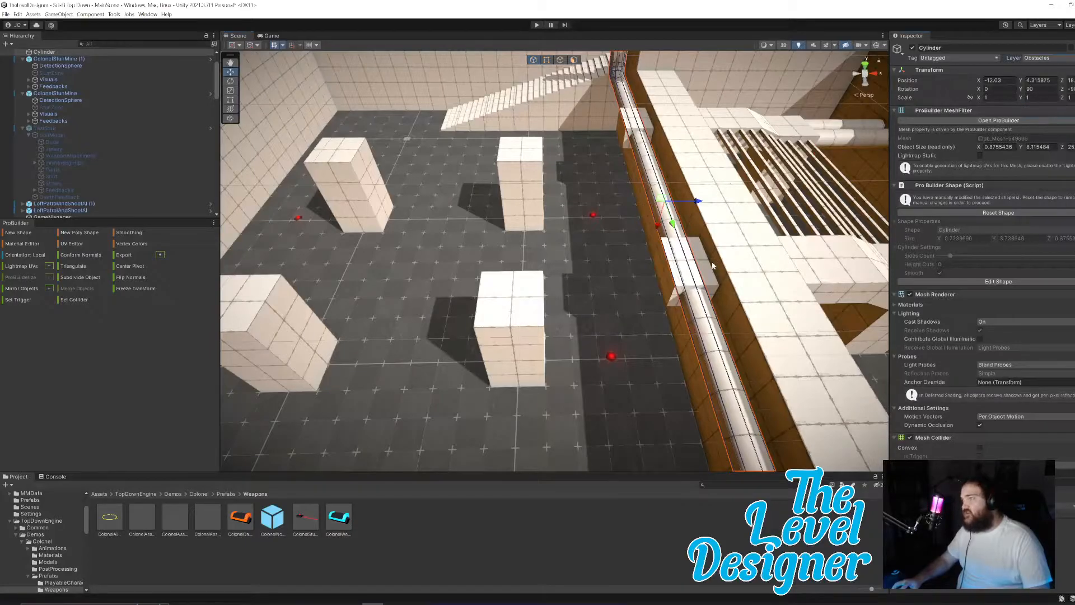
Step: Select both posts and every horizontal rail of the fence between the low walls
right_drag(637, 315, 531, 245)
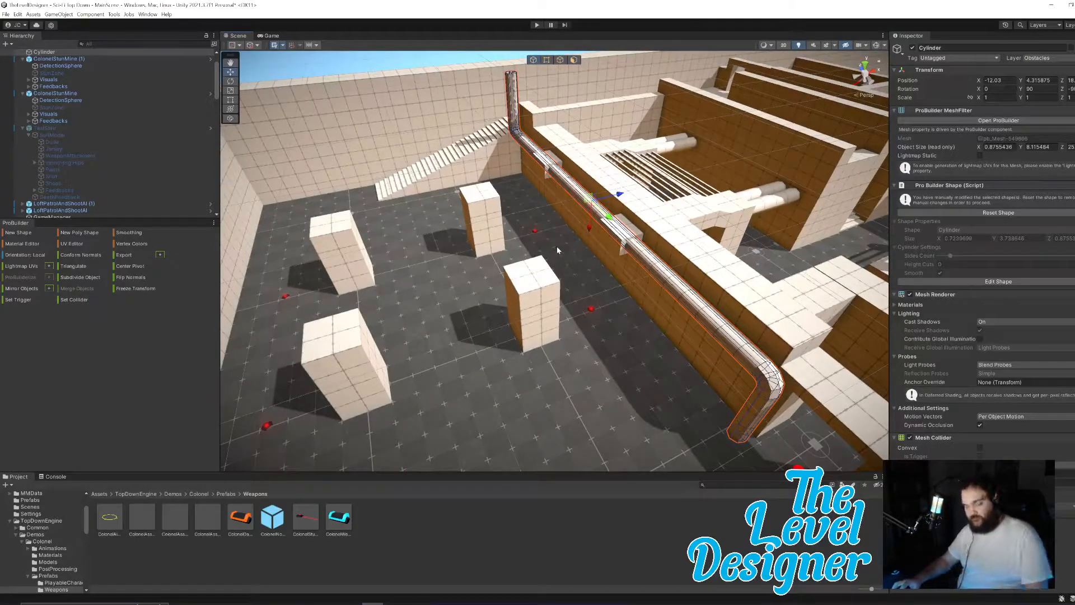
right_drag(594, 258, 572, 331)
click(495, 159)
shift+click(648, 147)
shift+click(592, 127)
shift+click(599, 145)
key(f)
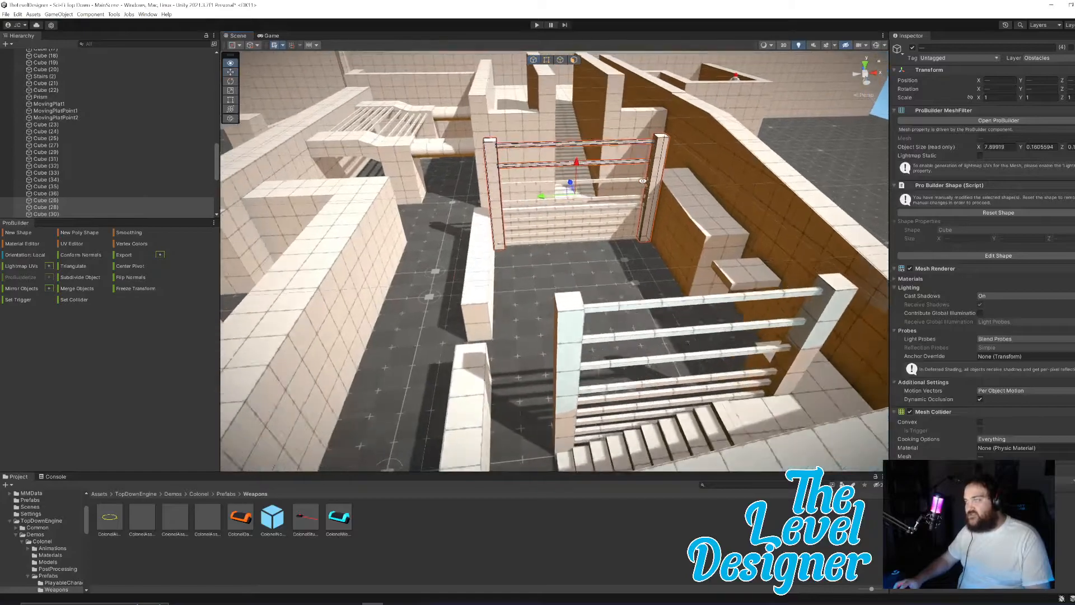
shift+click(552, 214)
shift+click(532, 245)
shift+click(534, 263)
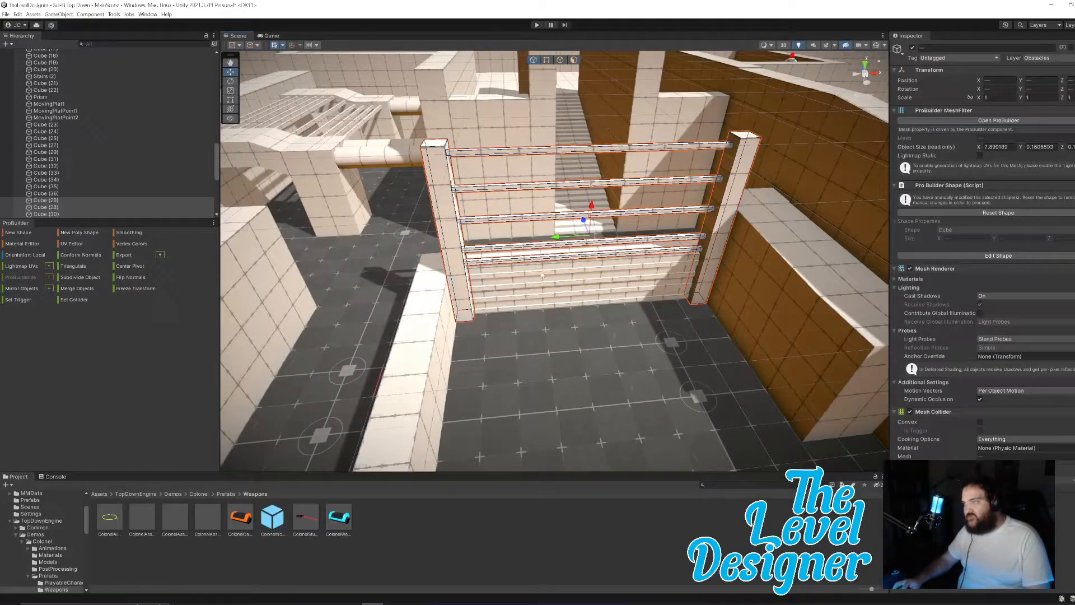
shift+click(542, 275)
shift+click(535, 288)
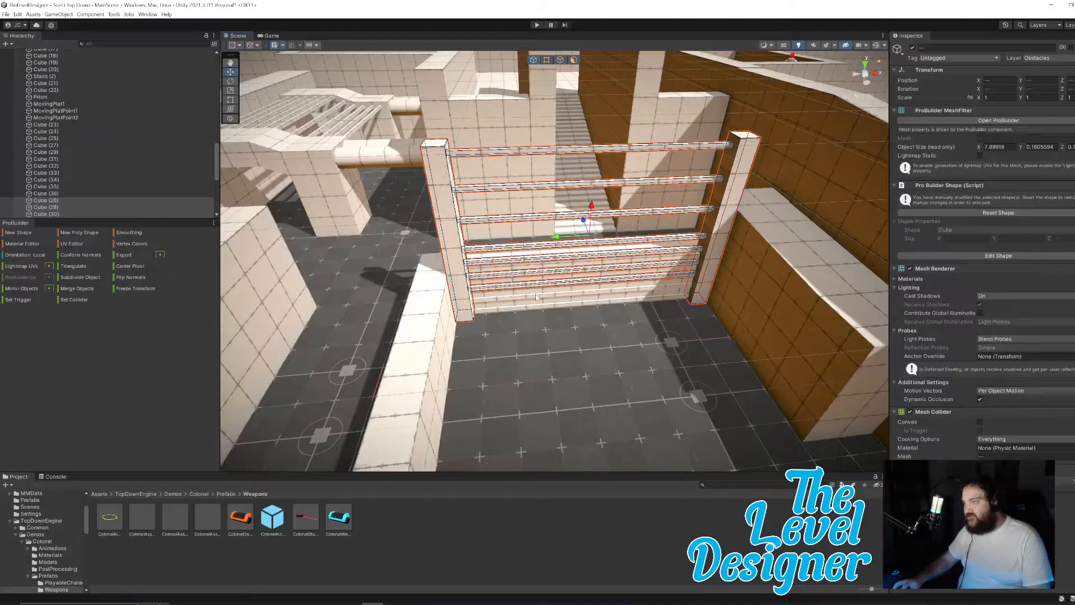
shift+click(541, 299)
shift+click(546, 307)
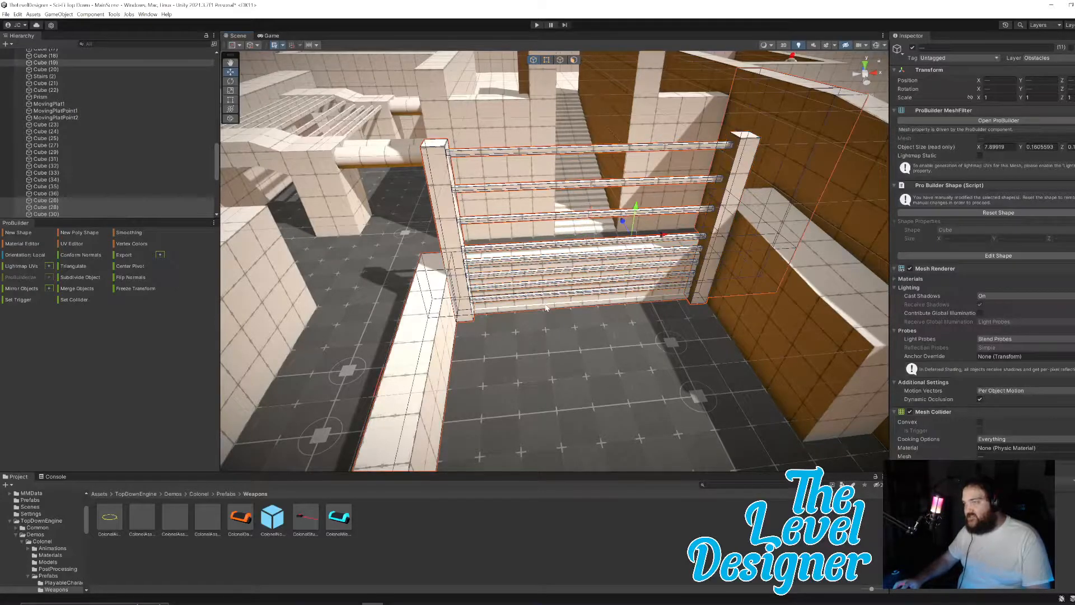
shift+click(546, 307)
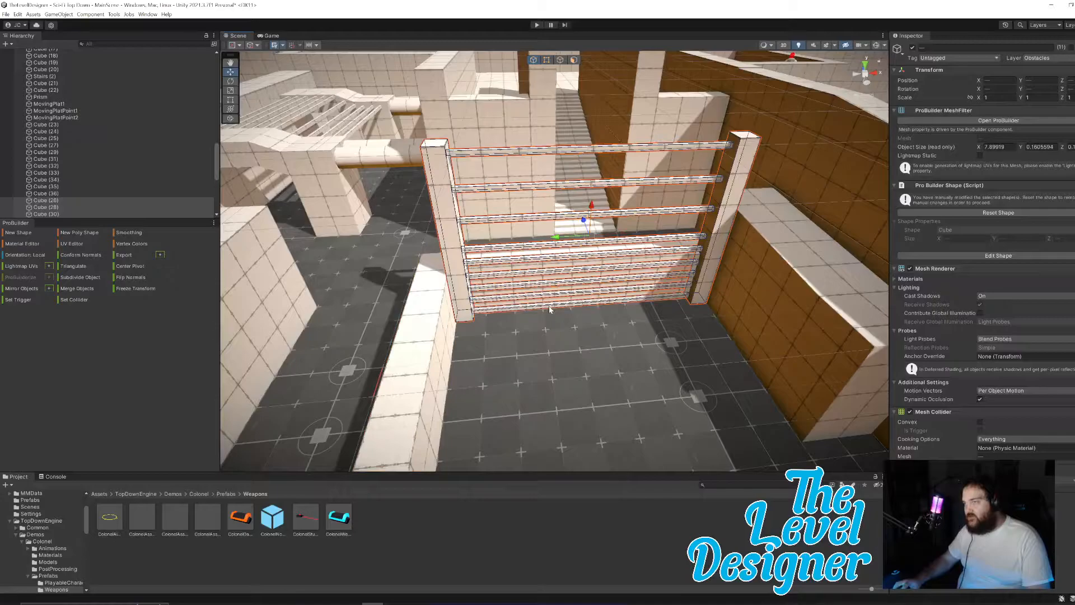
Step: Duplicate the selected fence and move the copy into the pillar room, in front of the staircase and against the pipe wall
alt+drag(588, 238, 684, 333)
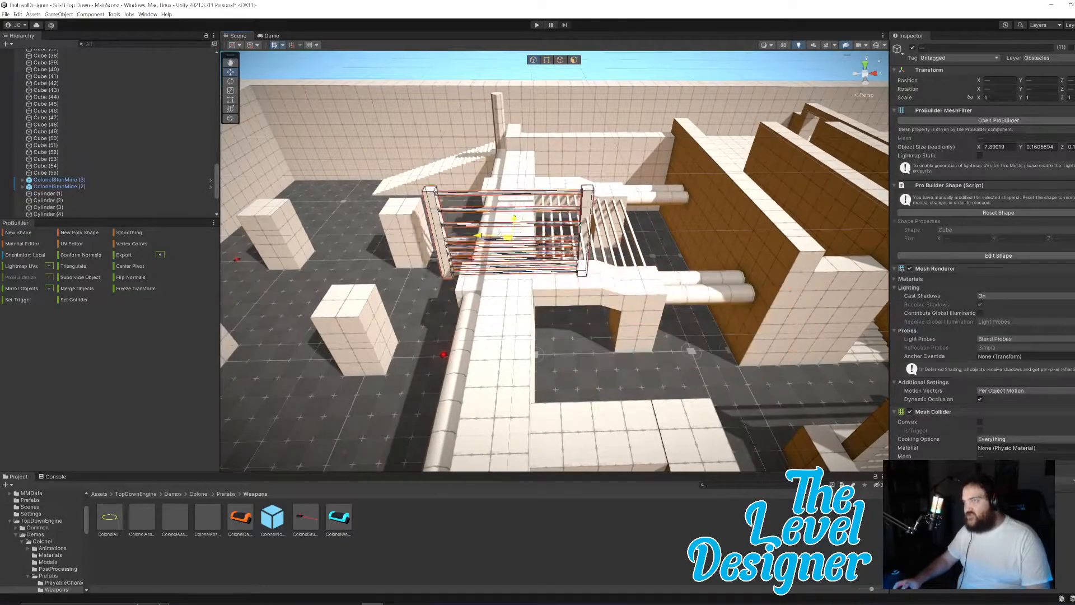
drag(430, 166, 434, 166)
key(a)
right_drag(435, 166, 417, 347)
key(w)
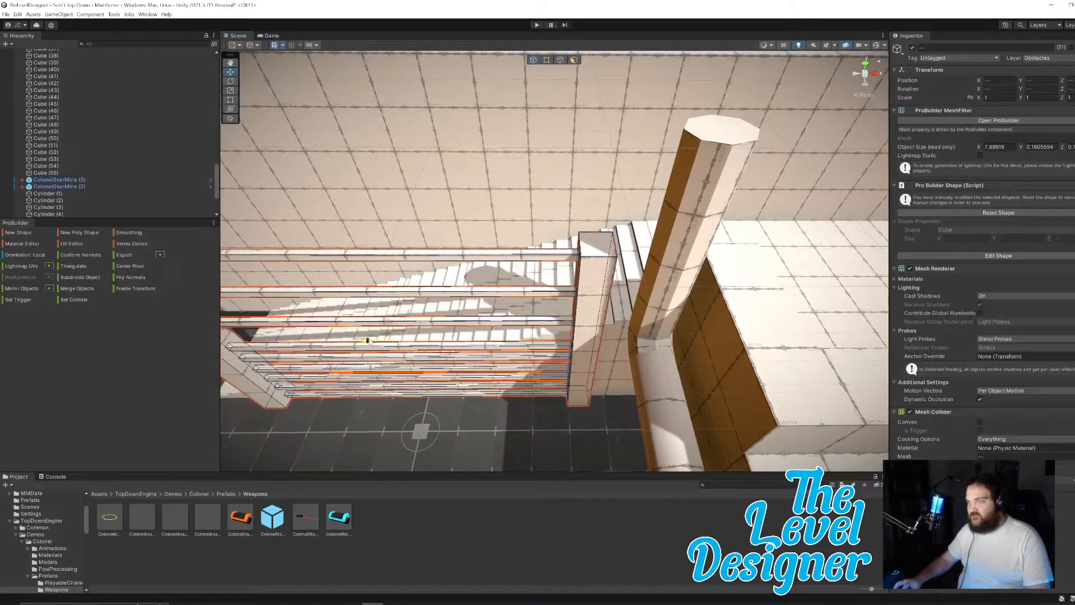
drag(437, 341, 471, 341)
key(d)
mouse_move(471, 341)
right_down()
mouse_move(451, 341)
mouse_move(473, 343)
right_up()
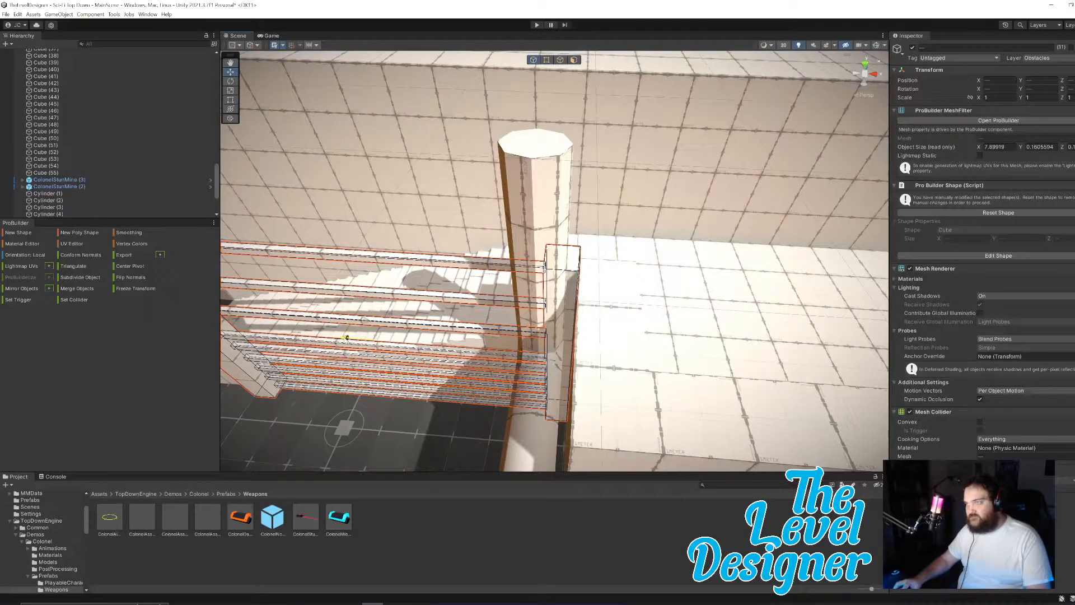
right_drag(450, 349, 533, 286)
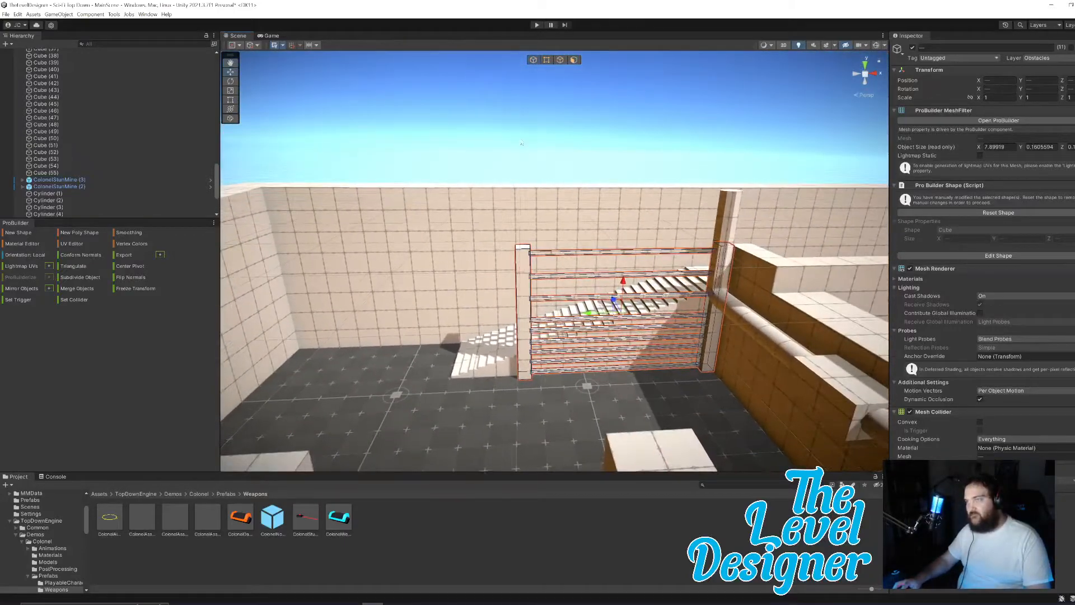
click(522, 143)
right_drag(613, 270, 628, 290)
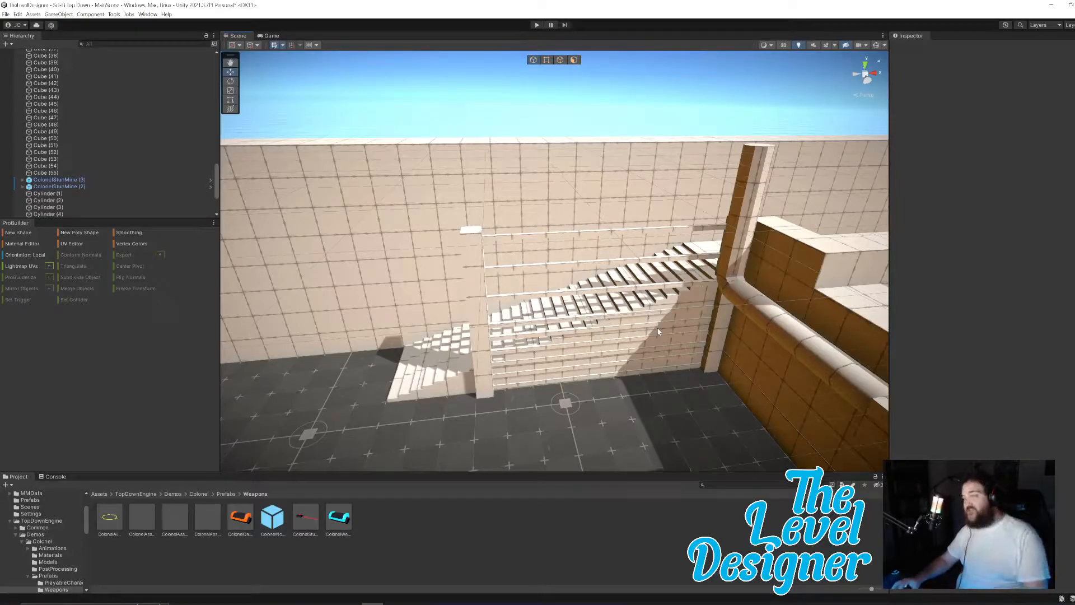
right_drag(581, 387, 560, 378)
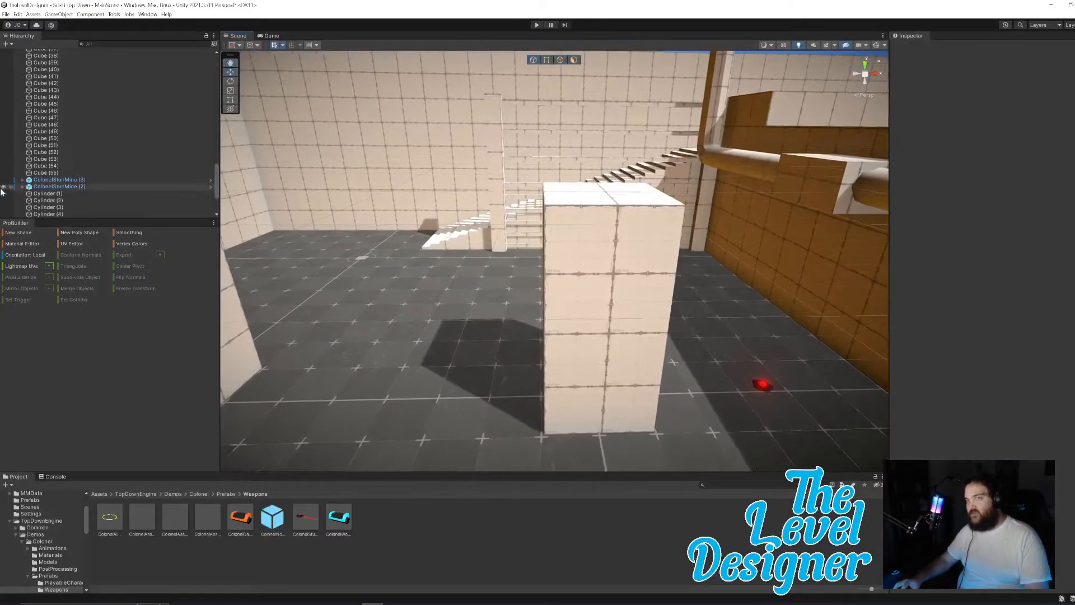
Step: Create a cube about 1.84 m wide and 1.01 m high on top of the pillar and assign it to the Obstacles layer
click(23, 233)
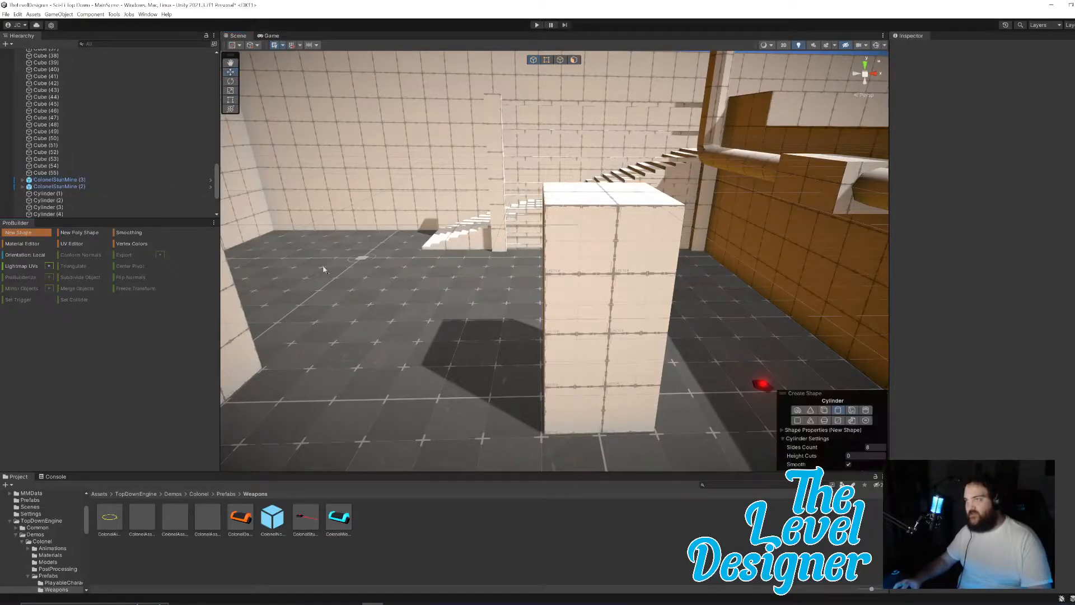
click(826, 412)
right_drag(667, 303, 670, 321)
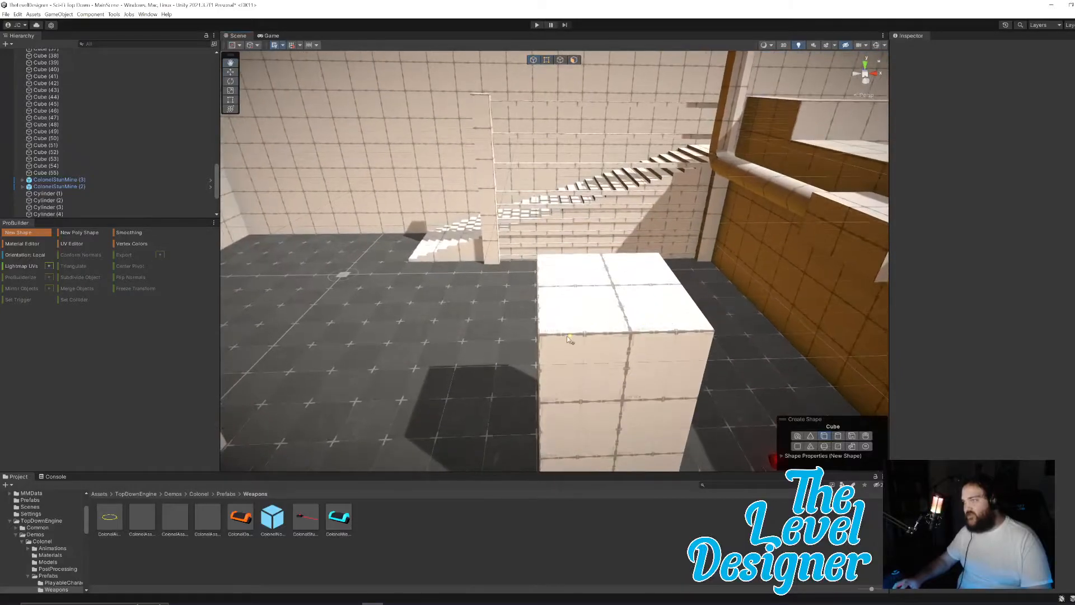
drag(616, 287, 654, 260)
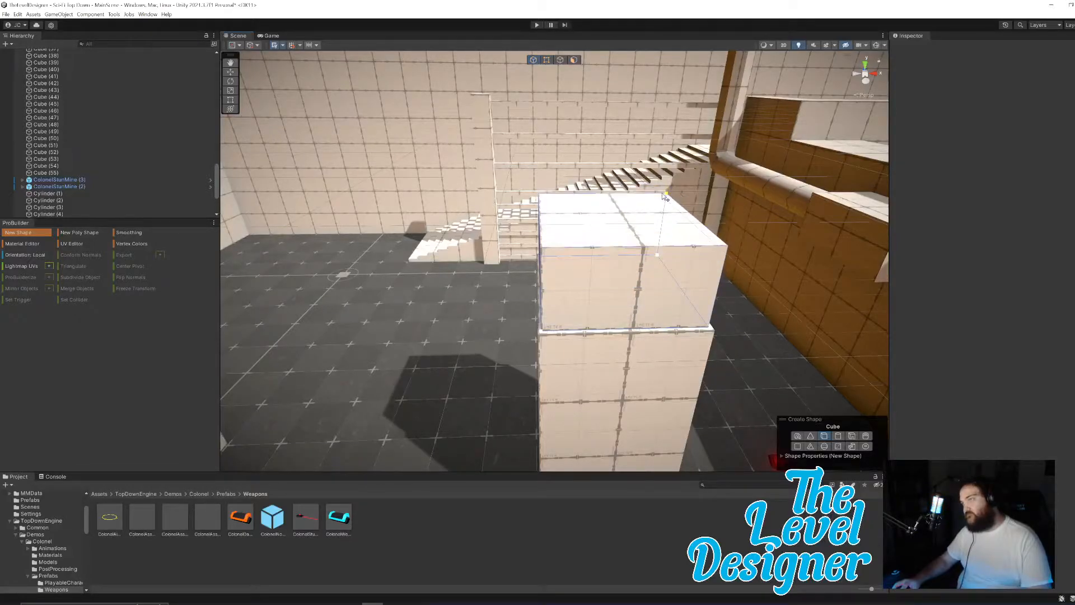
click(663, 194)
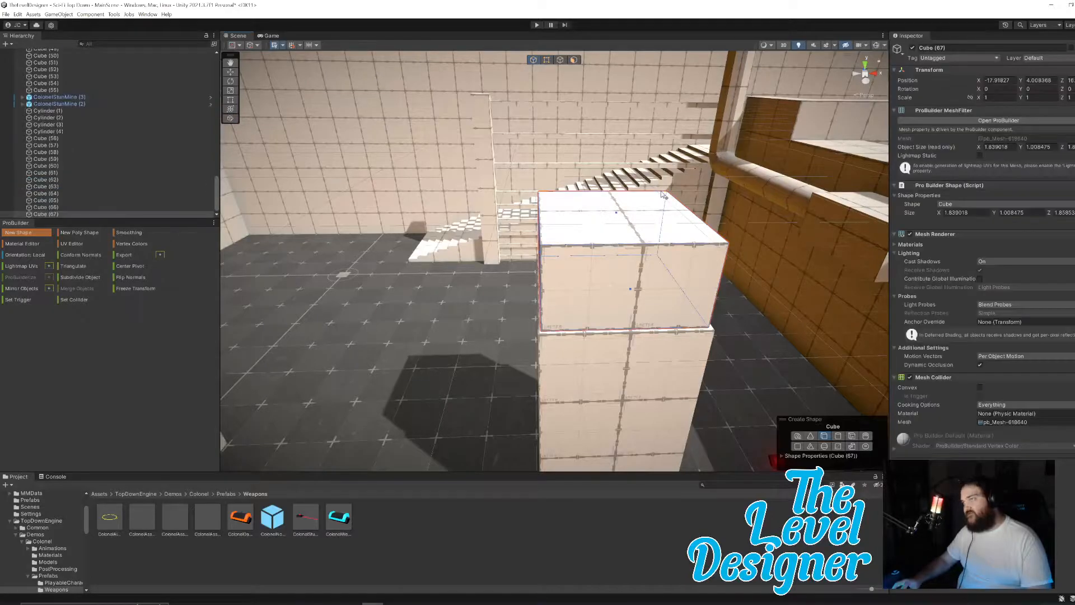
click(1048, 58)
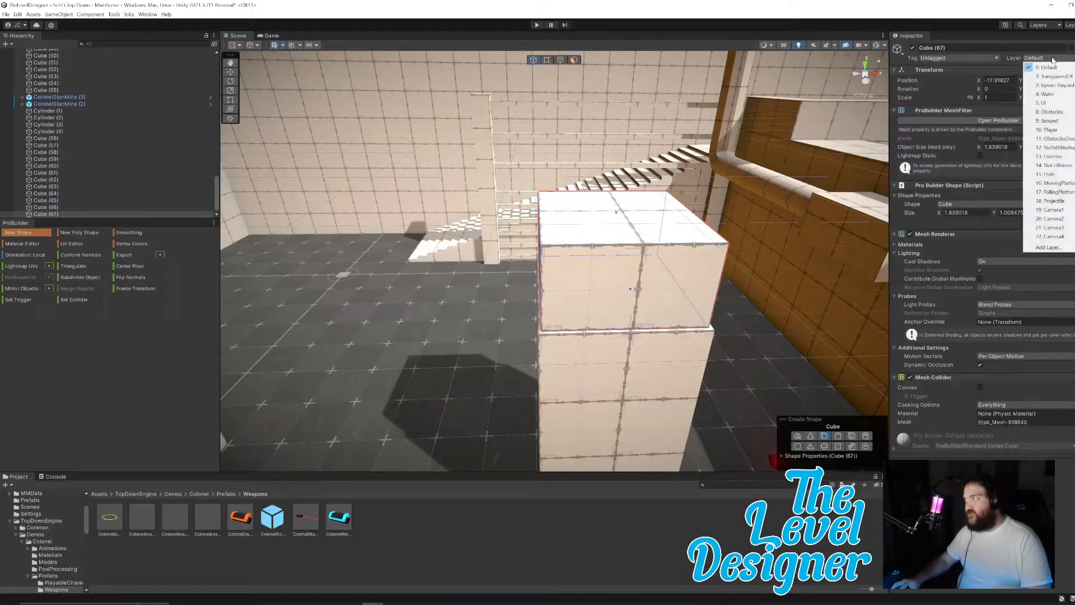
click(1047, 112)
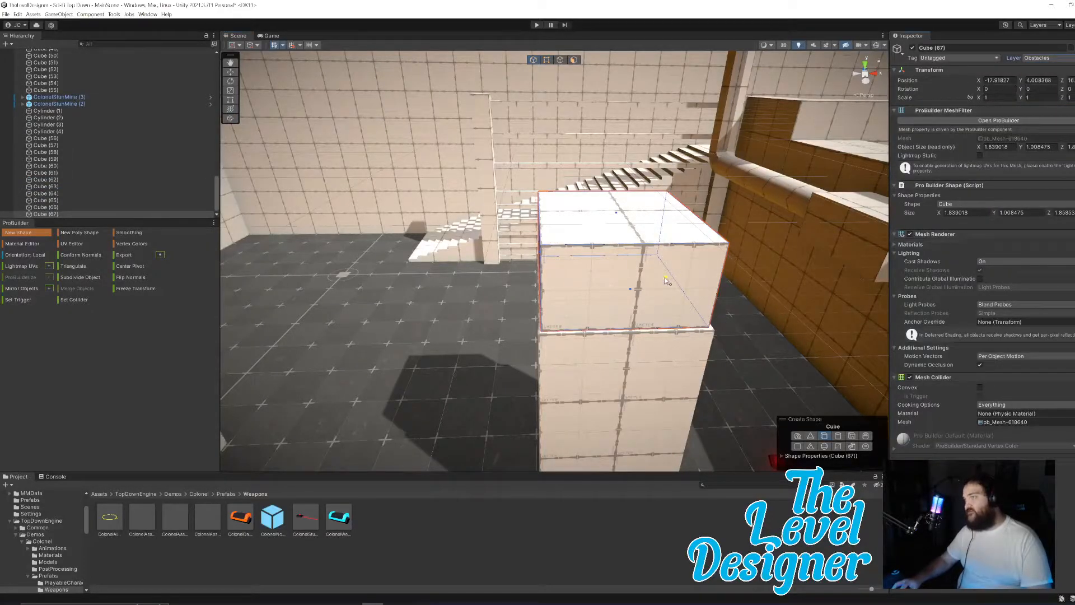
Step: Extrude the new cube's top face upward by about 0.1 m
alt+drag(579, 259, 591, 285)
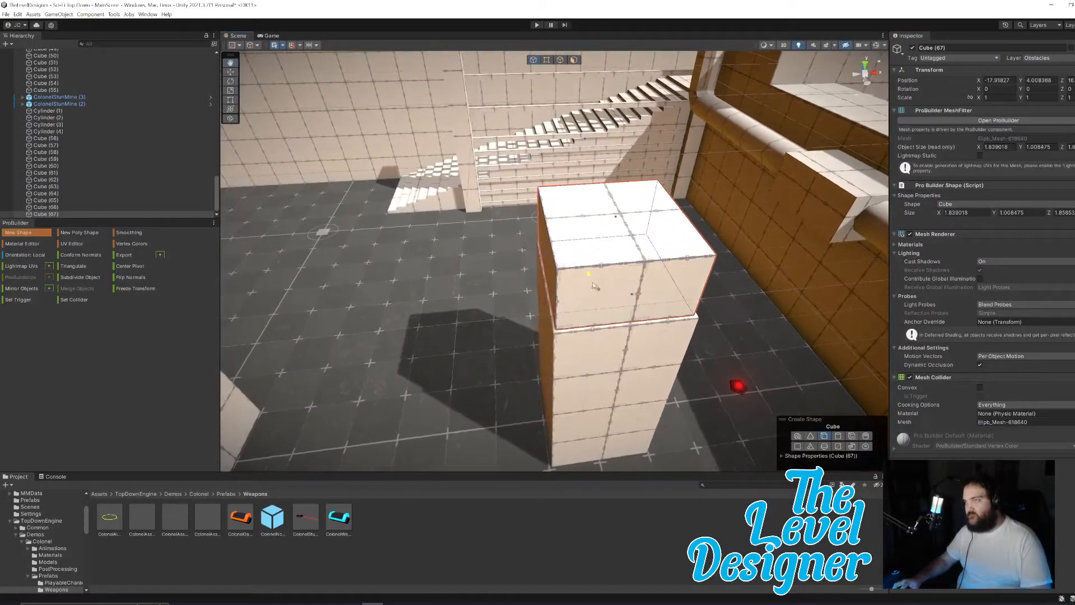
click(574, 60)
click(630, 228)
mouse_move(620, 188)
mouse_down()
mouse_move(625, 155)
mouse_move(621, 182)
mouse_up()
Step: Select the side faces of the thin top band and extrude them outward about 0.5 m into an overhanging rim
click(633, 260)
shift+click(553, 248)
alt+drag(656, 225, 527, 230)
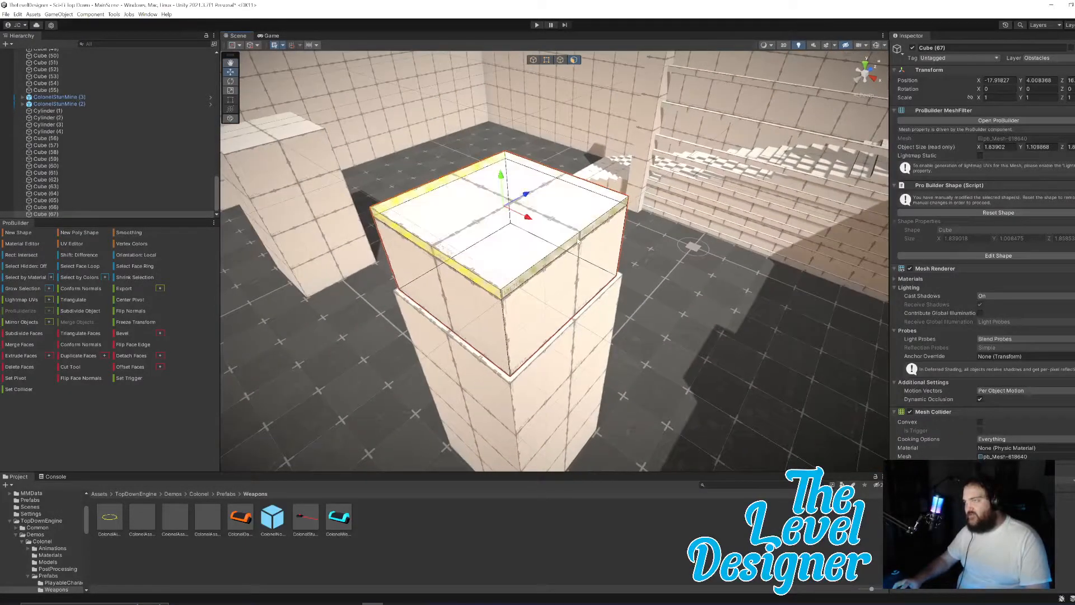
alt+drag(613, 227, 728, 224)
shift+click(529, 217)
scroll(705, 235, up, 7)
key(ctrl+e)
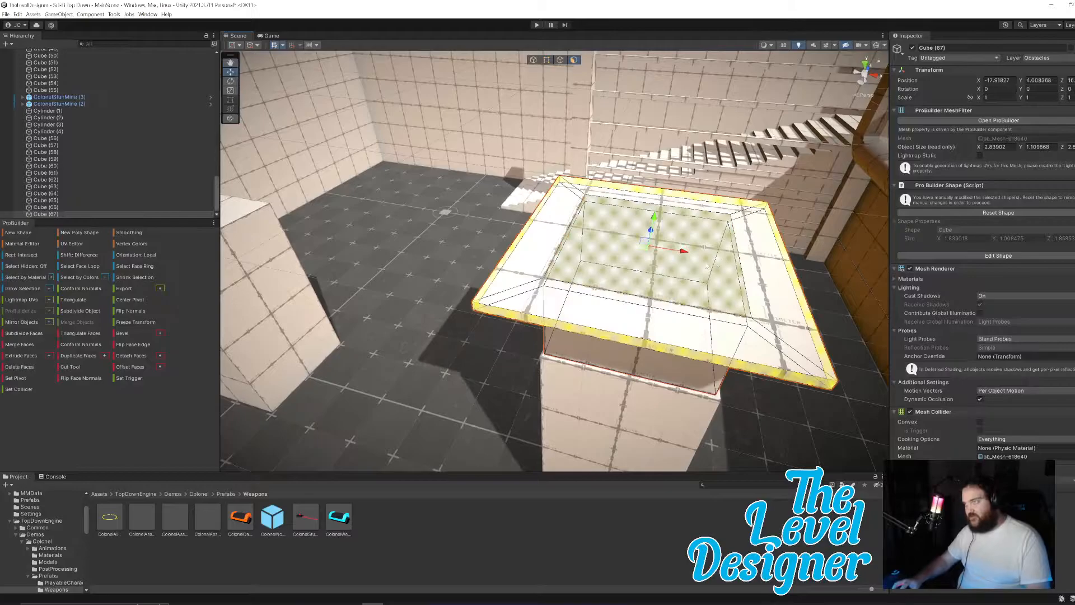
Step: Scale the rim faces down to about 2.04 m wide and slightly thicken them so the cap overhangs the pillar narrowly
key(e)
key(r)
mouse_move(651, 251)
mouse_down()
mouse_move(645, 258)
mouse_move(666, 258)
mouse_move(649, 253)
mouse_up()
right_drag(684, 240, 680, 206)
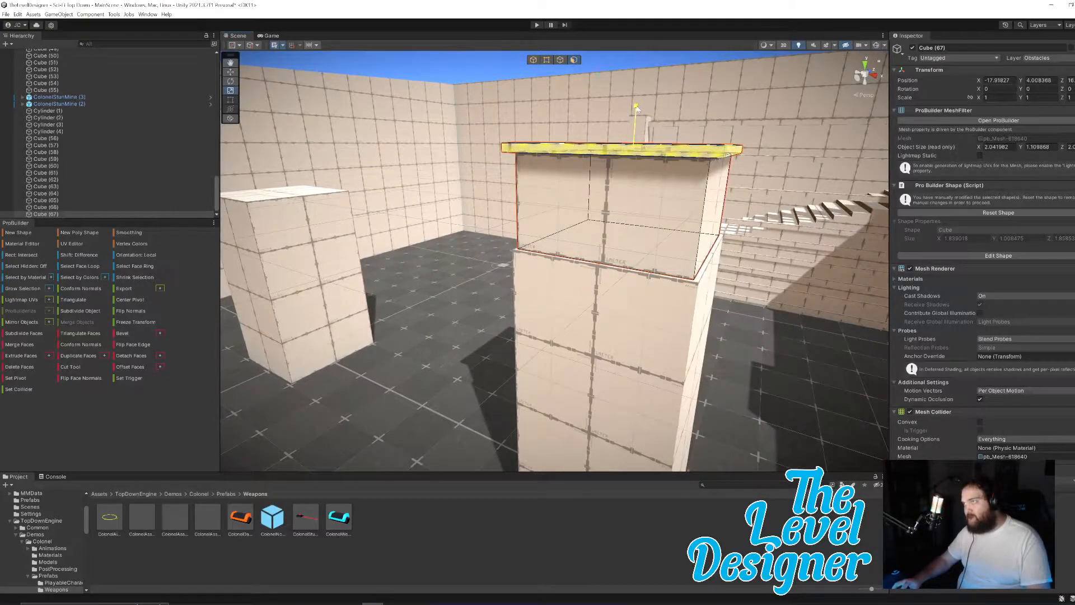
drag(637, 105, 637, 100)
right_drag(637, 100, 616, 303)
click(583, 326)
key(w)
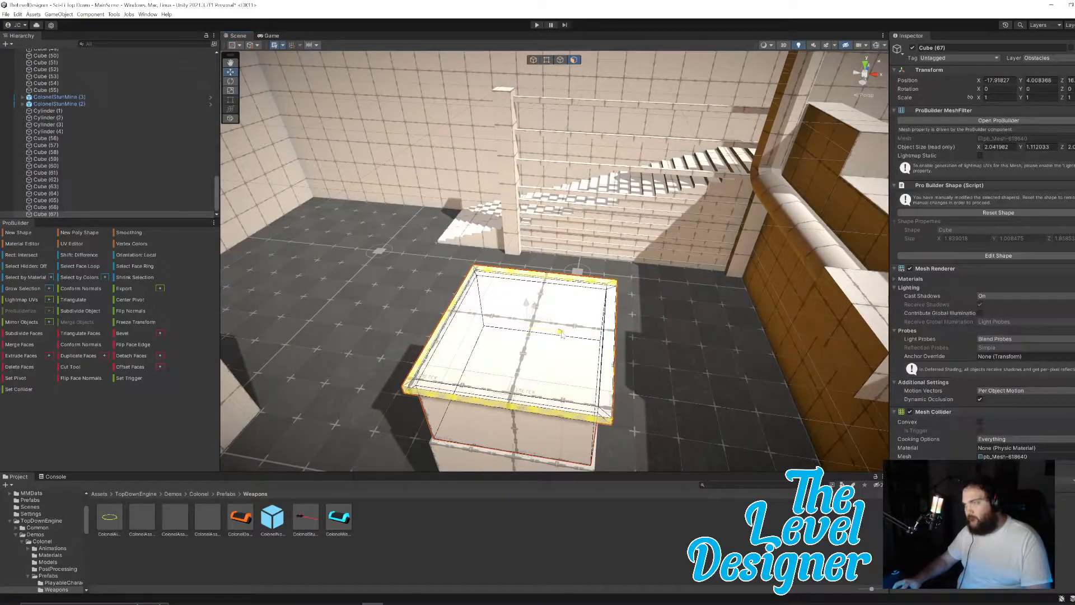
right_drag(562, 334, 591, 340)
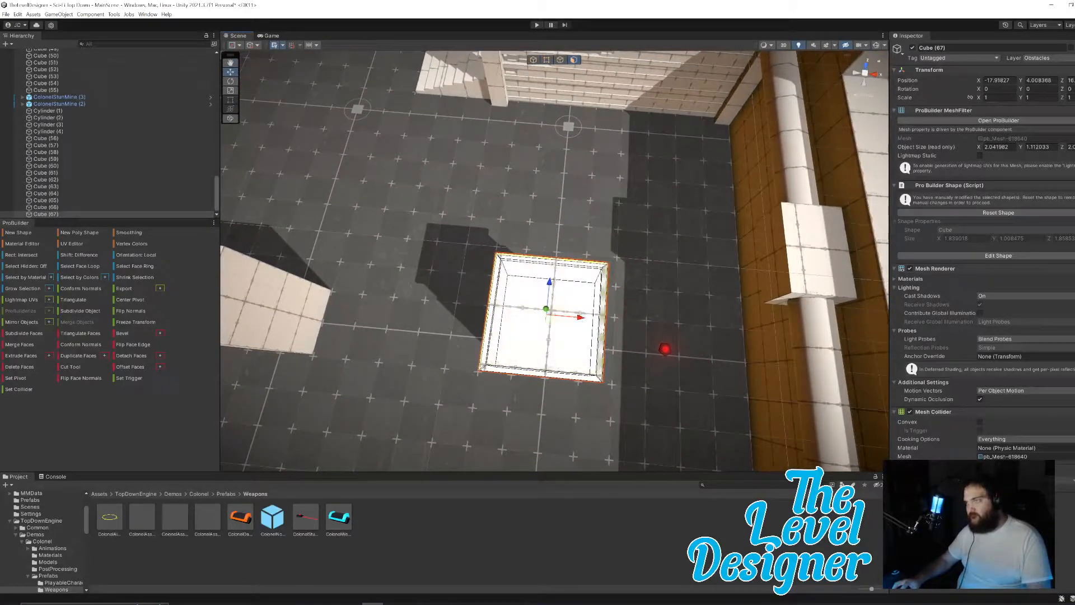
right_drag(652, 314, 623, 168)
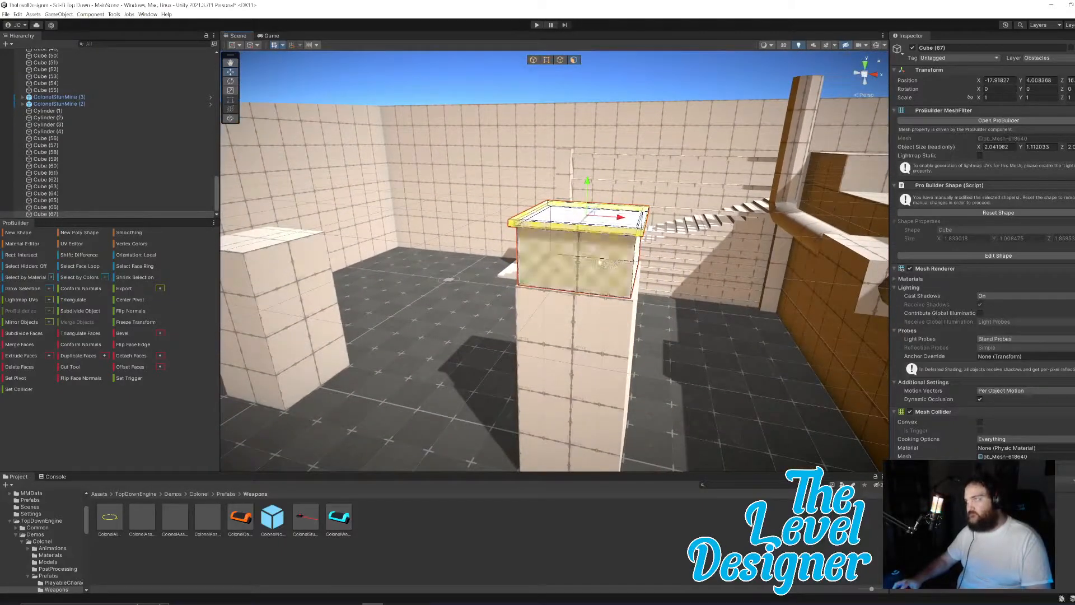
Step: Return to whole-object selection and select the cap cube on the pillar
click(602, 264)
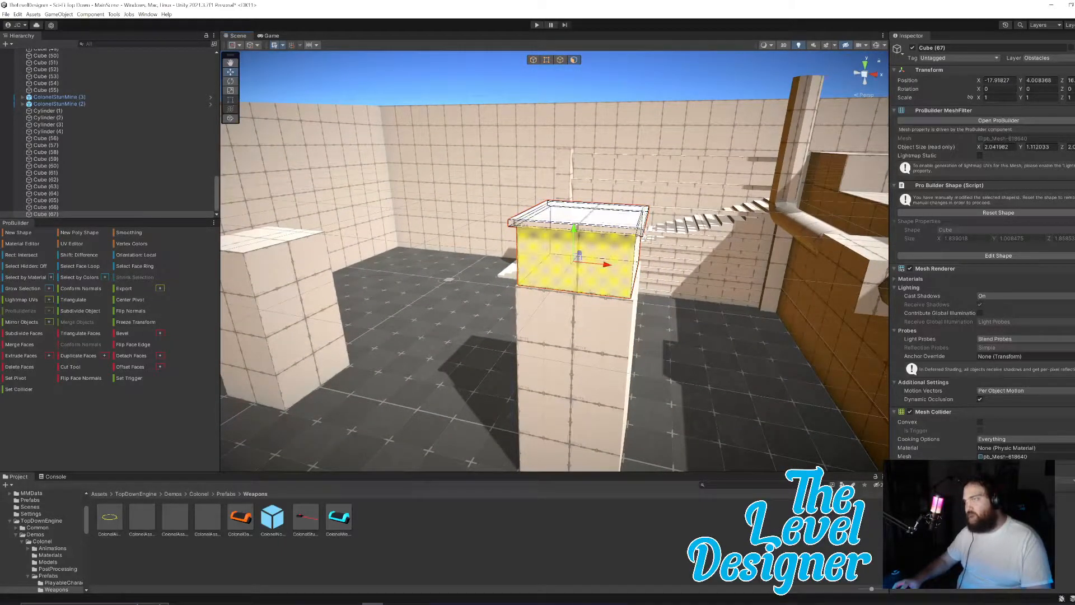
click(645, 231)
click(533, 60)
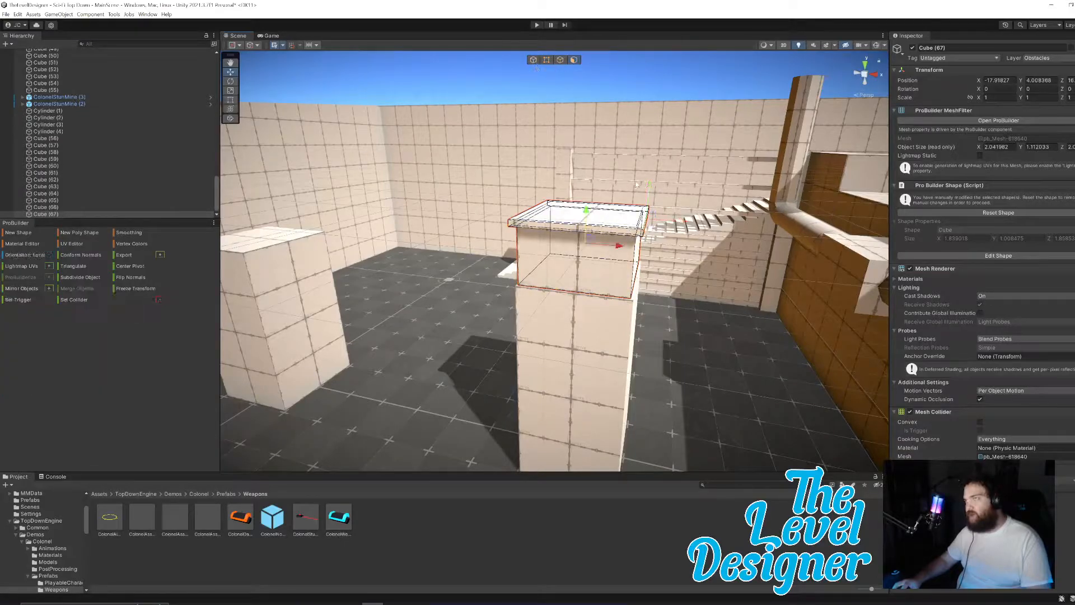
click(637, 223)
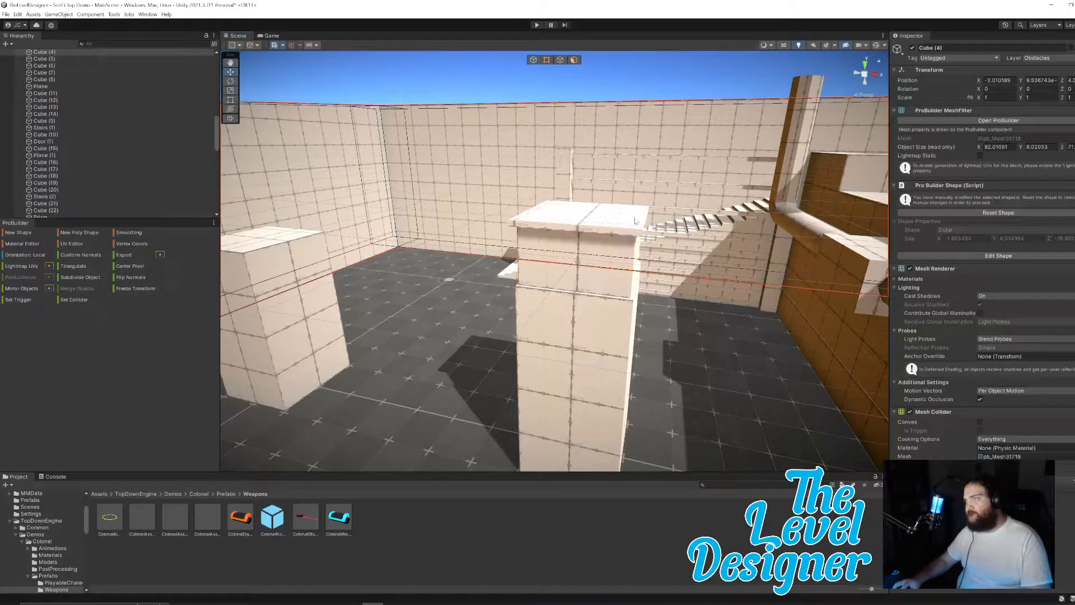
click(578, 279)
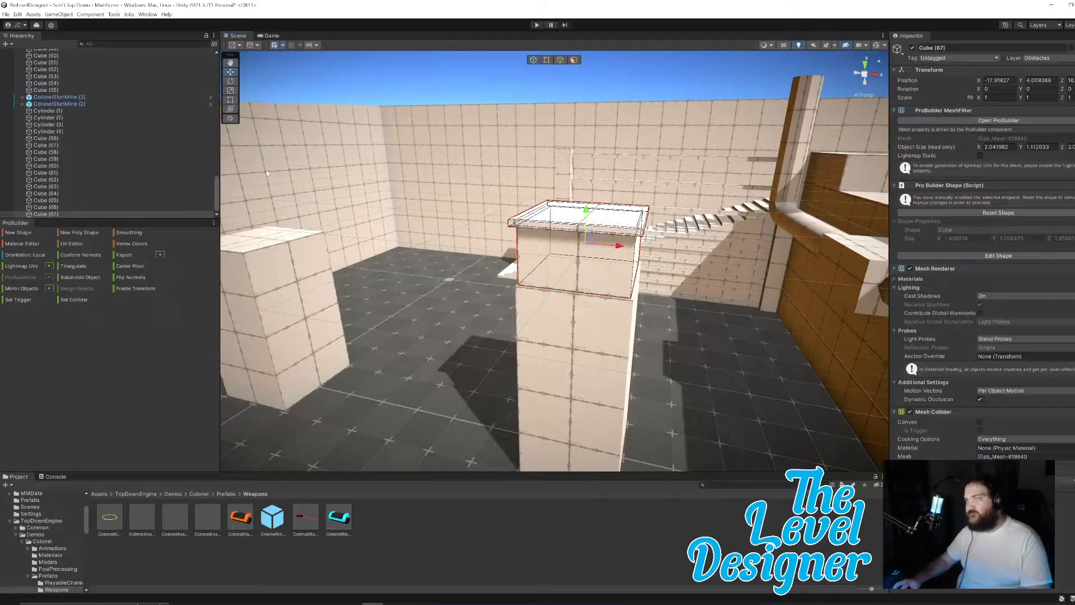
Step: Create a thin upright cube about 0.15 by 2.21 by 0.2 m at the base of the pillar's front face
click(19, 233)
right_drag(610, 336, 586, 399)
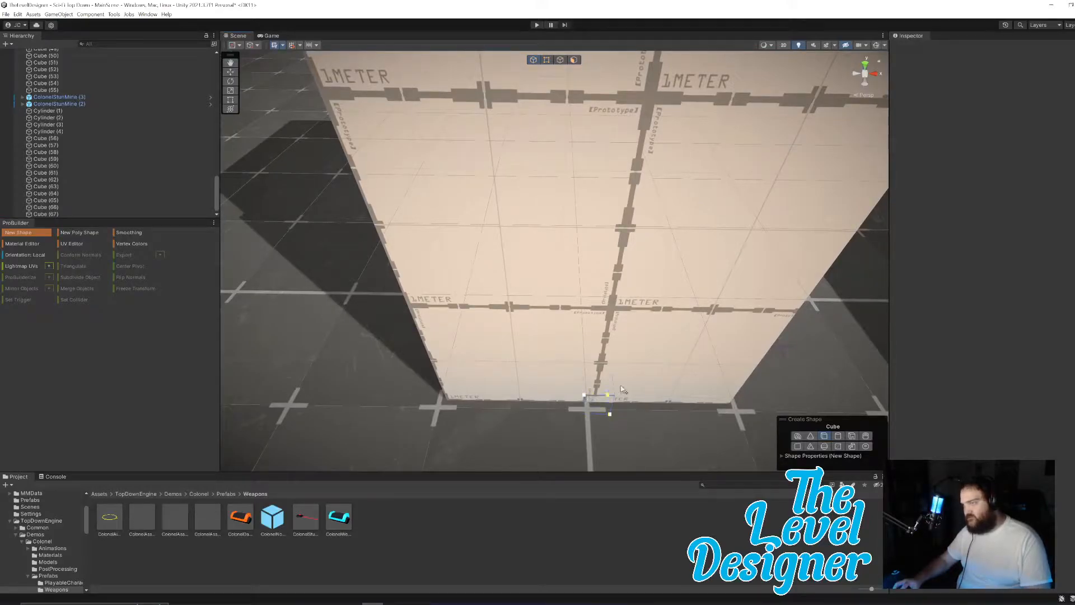
drag(623, 361, 624, 448)
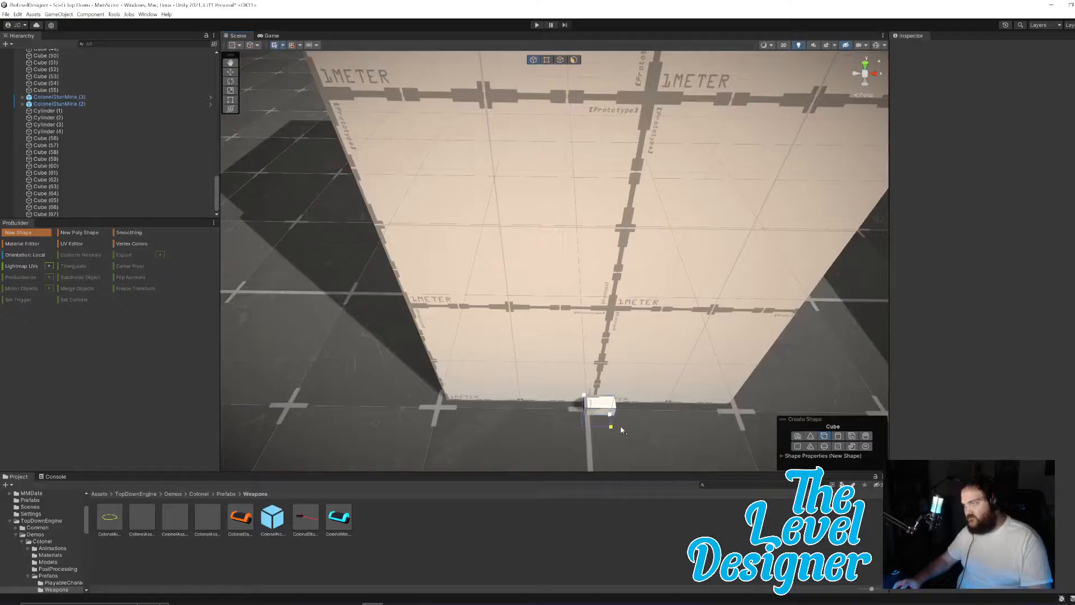
click(620, 426)
right_drag(643, 399, 638, 400)
key(ctrl+z)
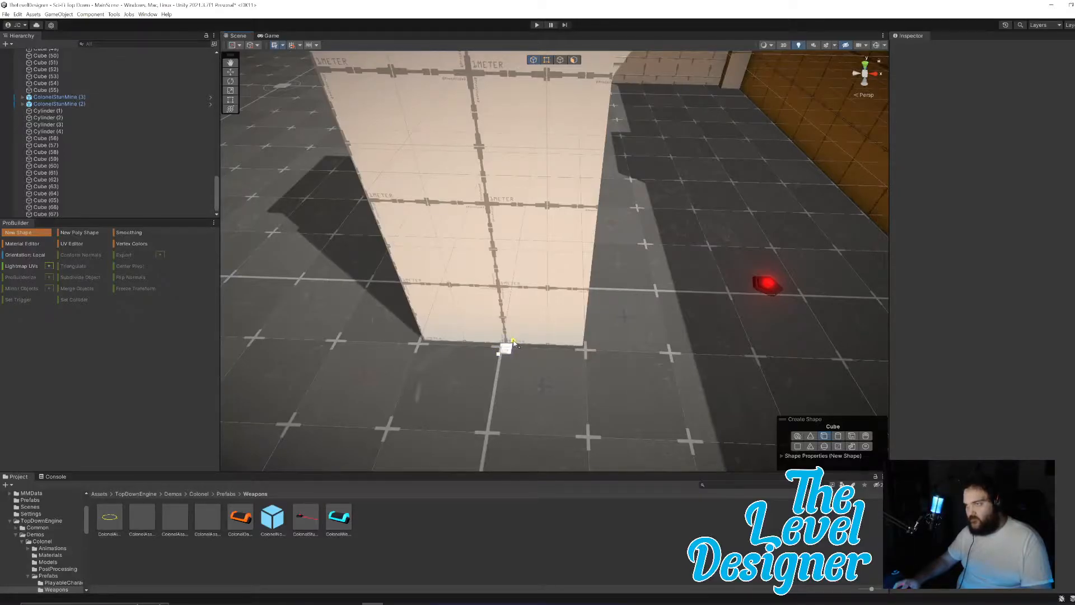
click(469, 203)
right_drag(541, 237, 566, 241)
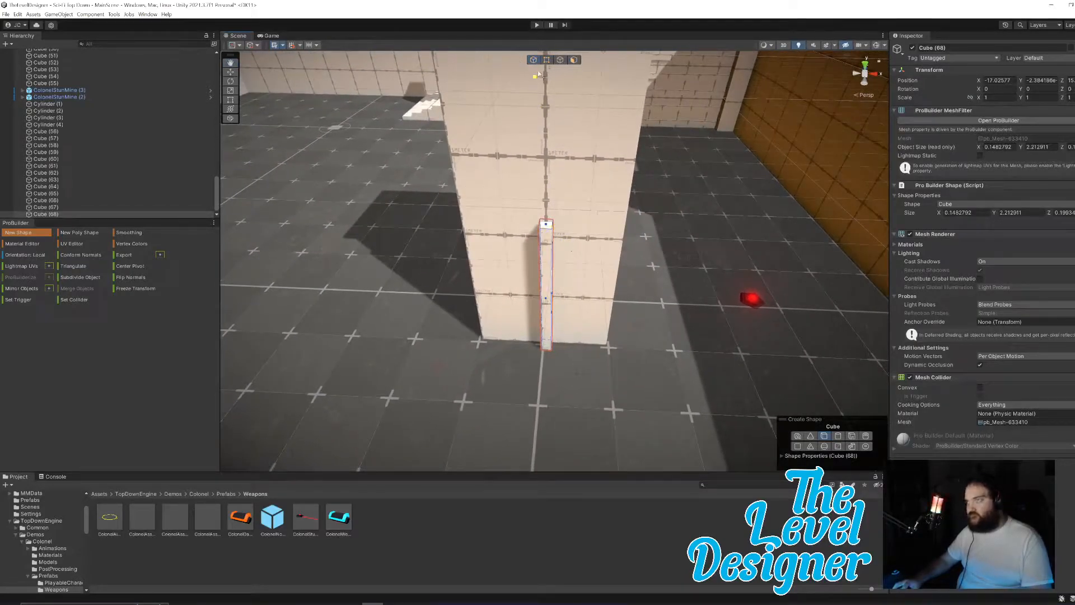
Step: Finish shape creation and shift the thin upright cube along the pillar's face to about X -16.94
click(37, 233)
right_drag(582, 322, 596, 314)
drag(594, 316, 604, 314)
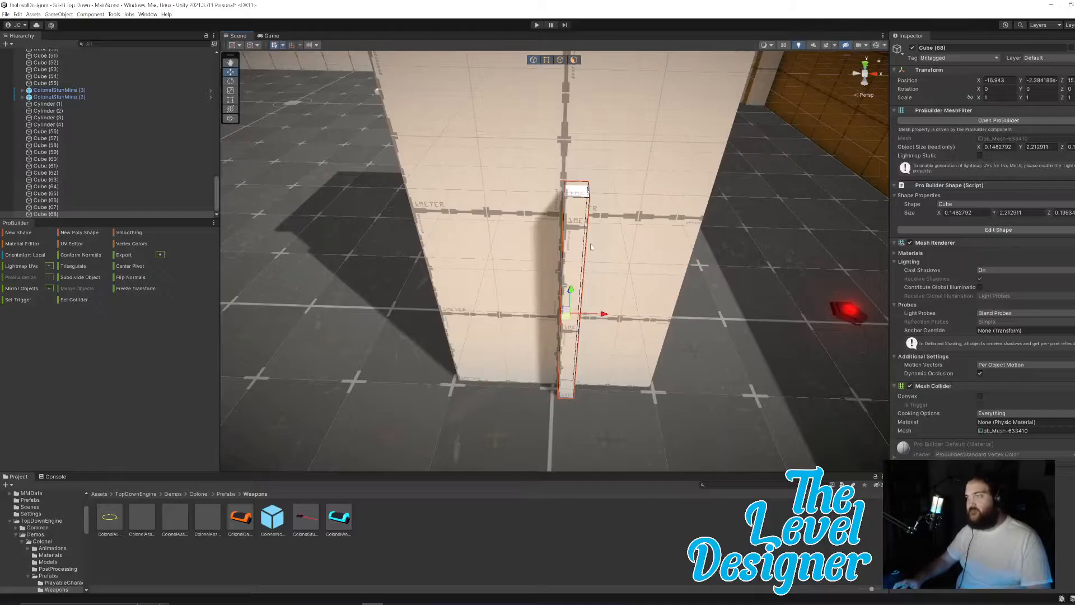
key(f)
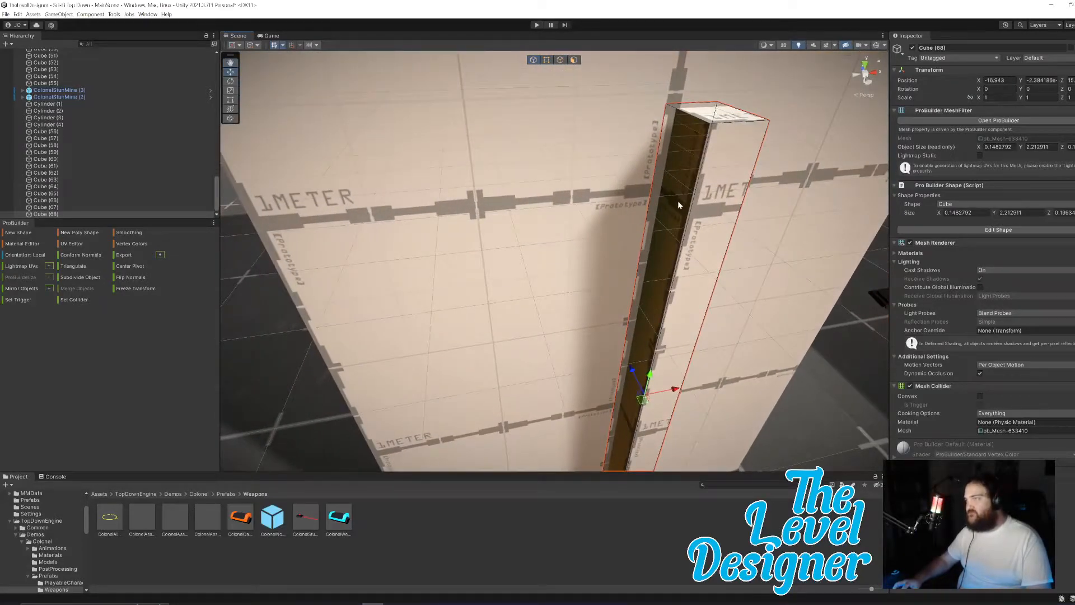
Step: Move the side faces of the thin upright strip so it is about 0.13 m wide
click(576, 60)
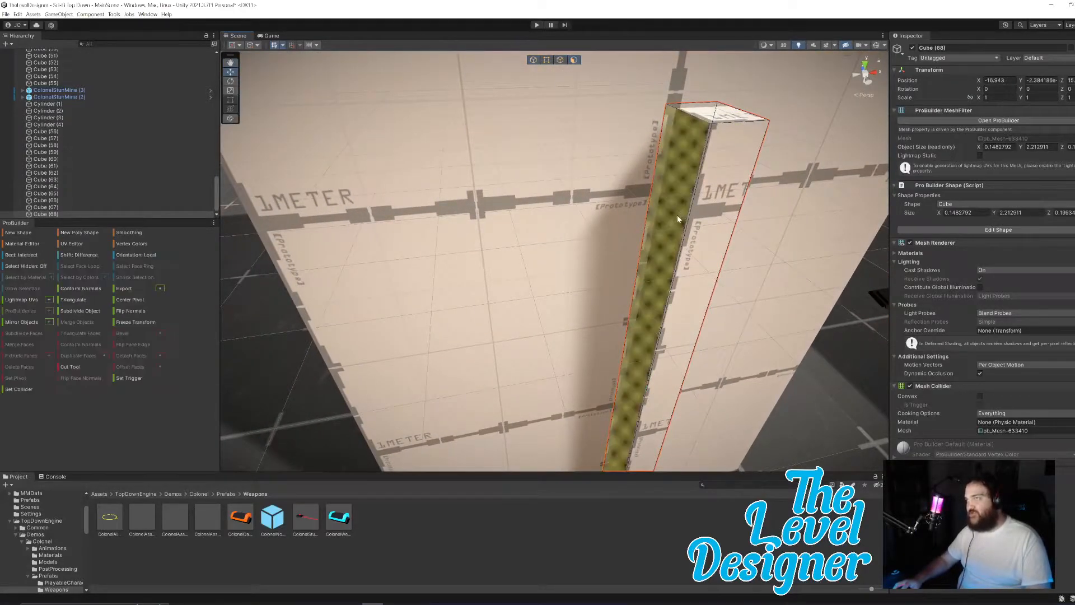
click(644, 387)
drag(660, 395, 644, 395)
right_drag(682, 347, 597, 129)
click(589, 145)
alt+drag(627, 288, 551, 291)
click(540, 271)
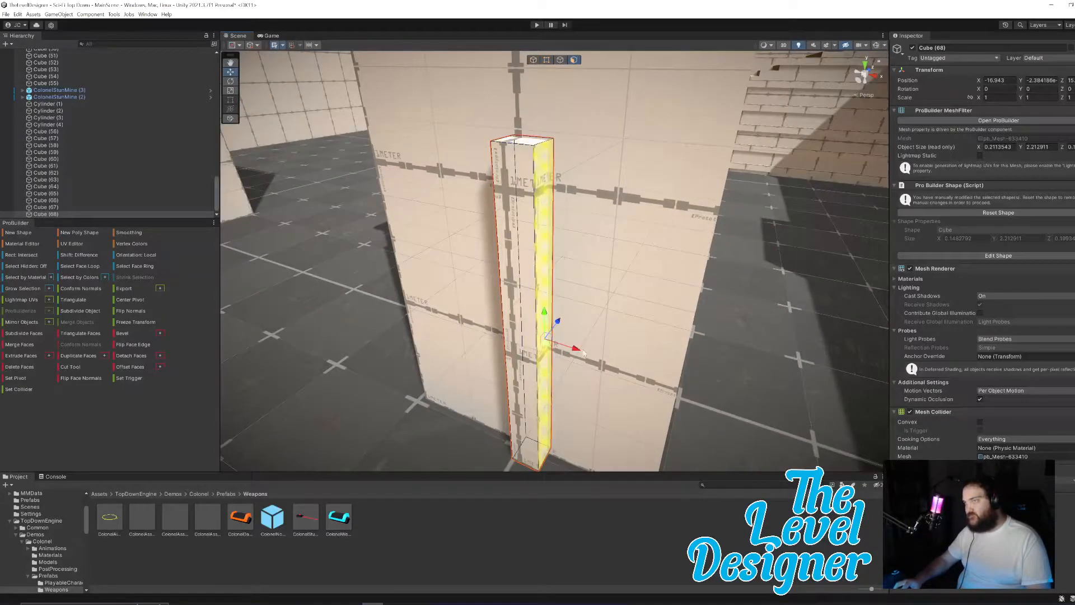
drag(576, 353, 565, 349)
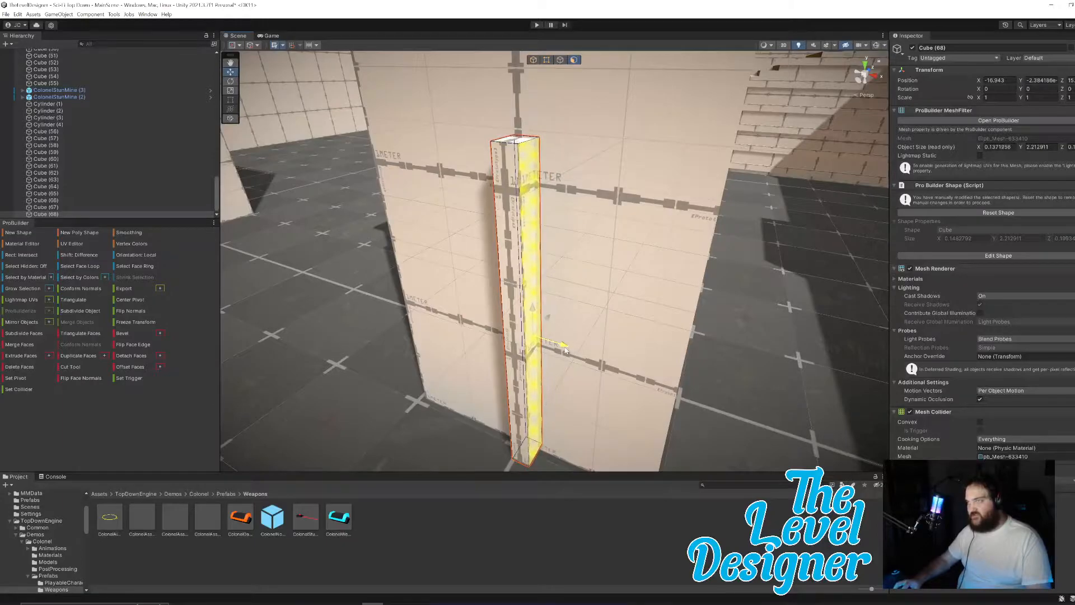
Step: Push the strip's front face in toward the pillar and narrow the strip to about 0.12 m
click(517, 293)
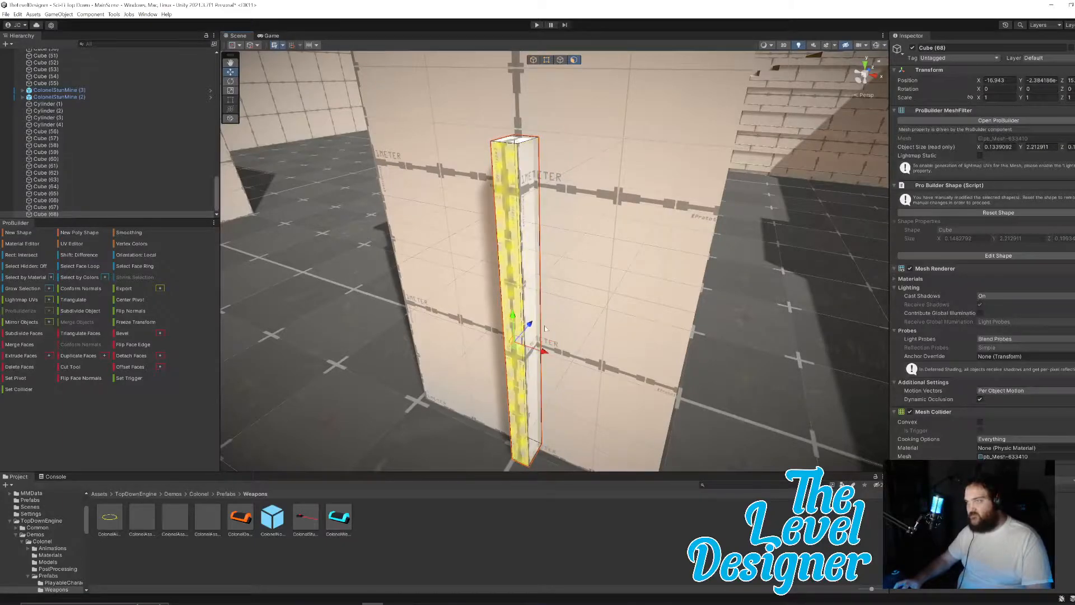
drag(533, 324, 542, 320)
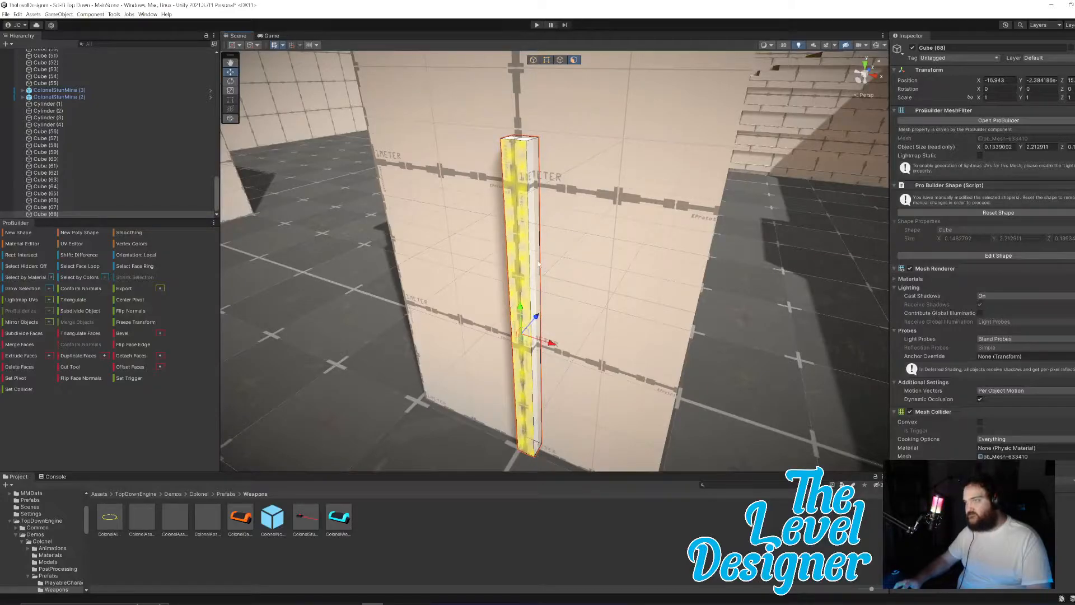
click(537, 303)
drag(566, 344, 565, 342)
Step: Raise the strip's top face to just under the cap, making the strip about 5 m tall
click(519, 138)
right_drag(577, 244, 631, 248)
drag(587, 296, 594, 87)
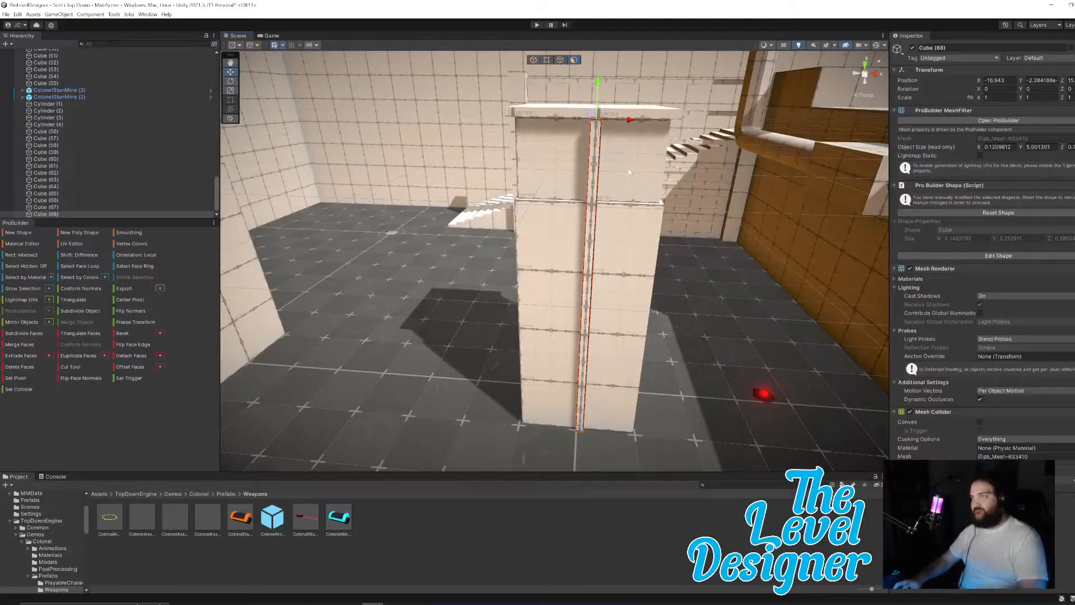
Step: Select the pillar's upper cap block as a whole object and shift it to about X -17.94
right_drag(626, 169, 718, 195)
right_drag(516, 194, 574, 186)
click(534, 186)
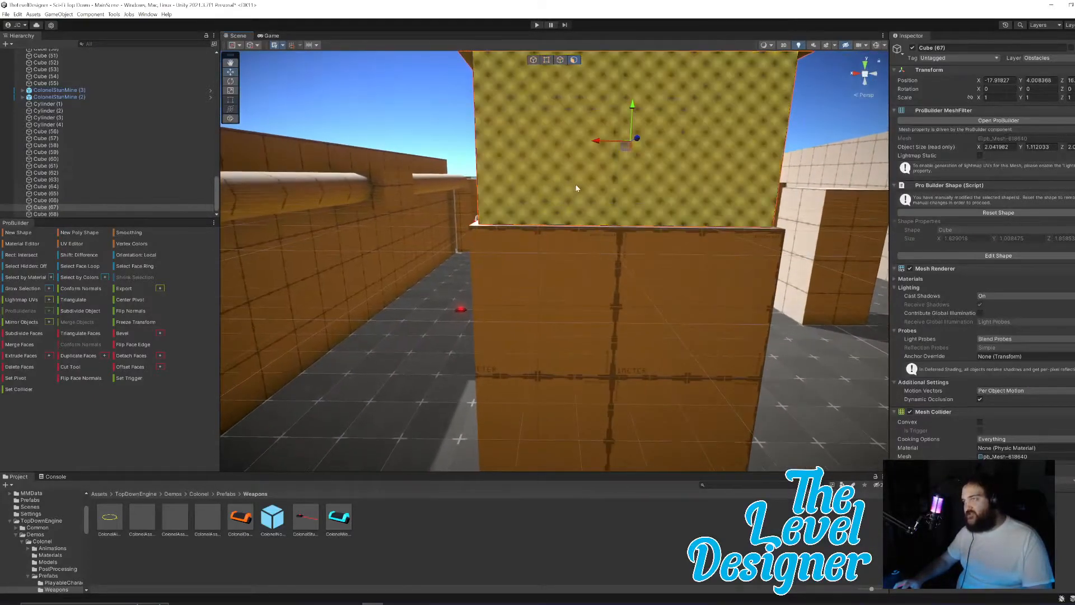
drag(598, 143, 597, 142)
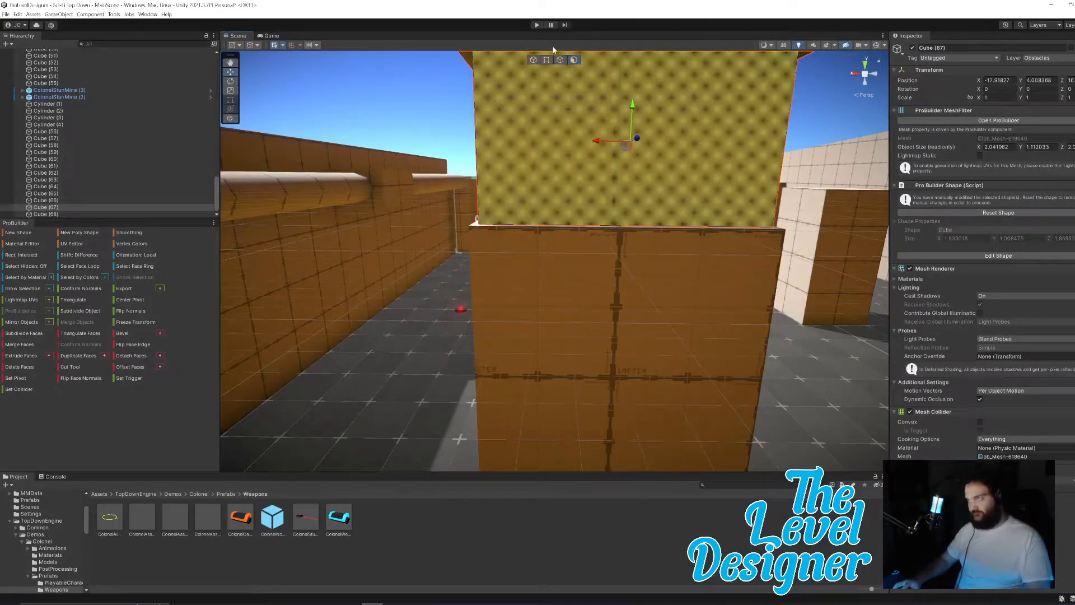
click(535, 60)
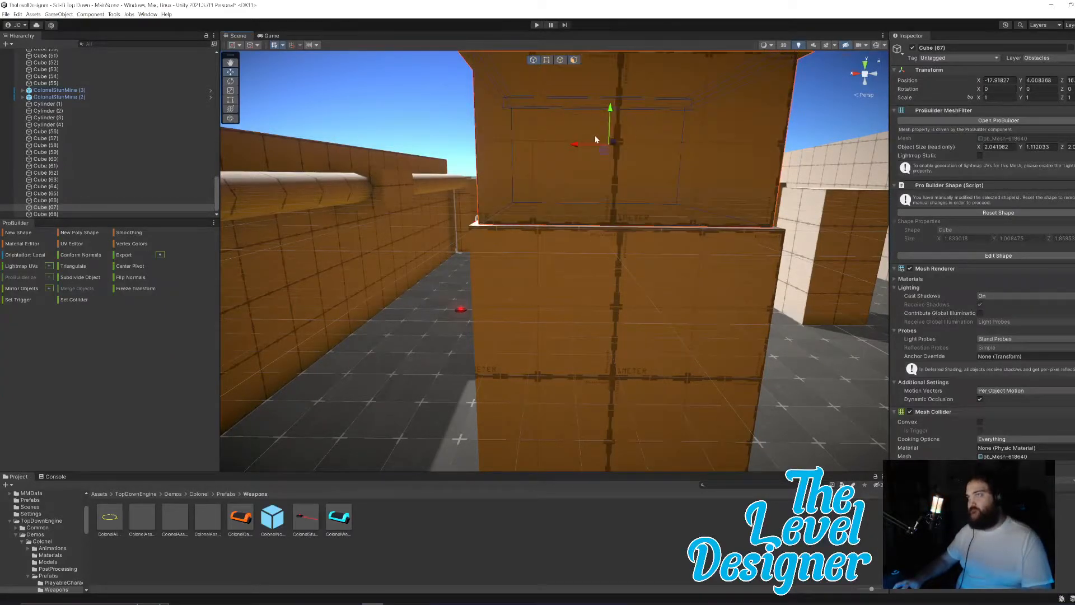
drag(573, 146, 632, 201)
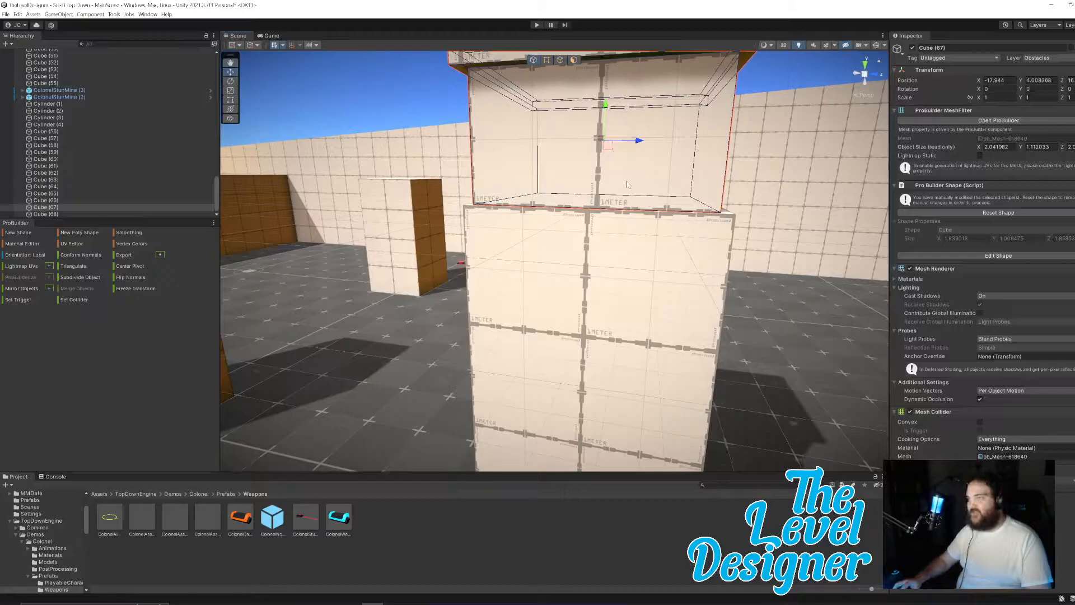
Step: Select the lower pillar block, nudge it under the cap block and check the alignment from all sides
alt+drag(637, 142, 710, 190)
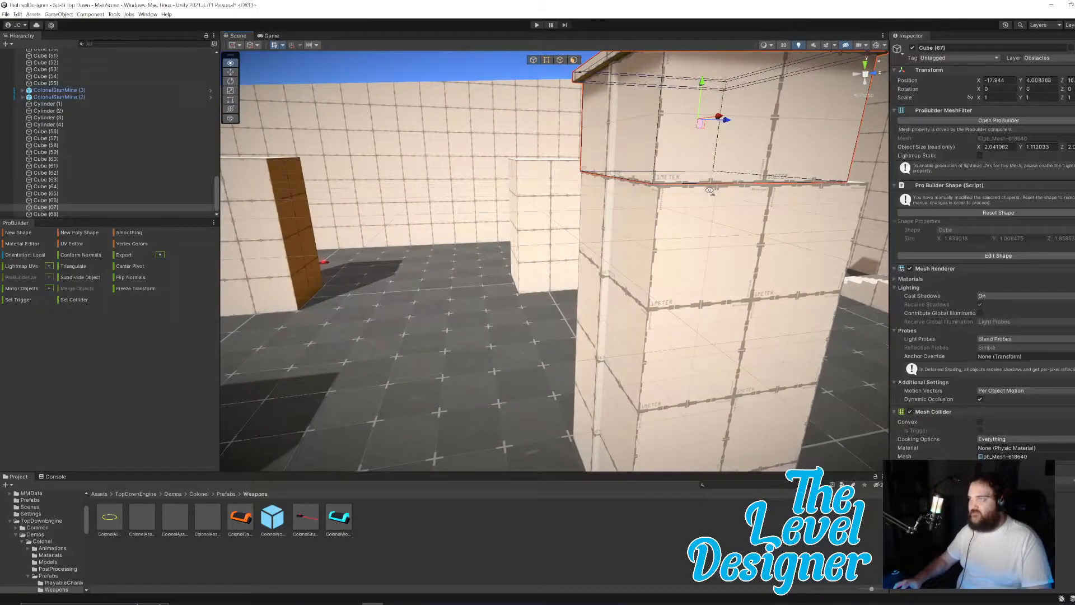
click(649, 216)
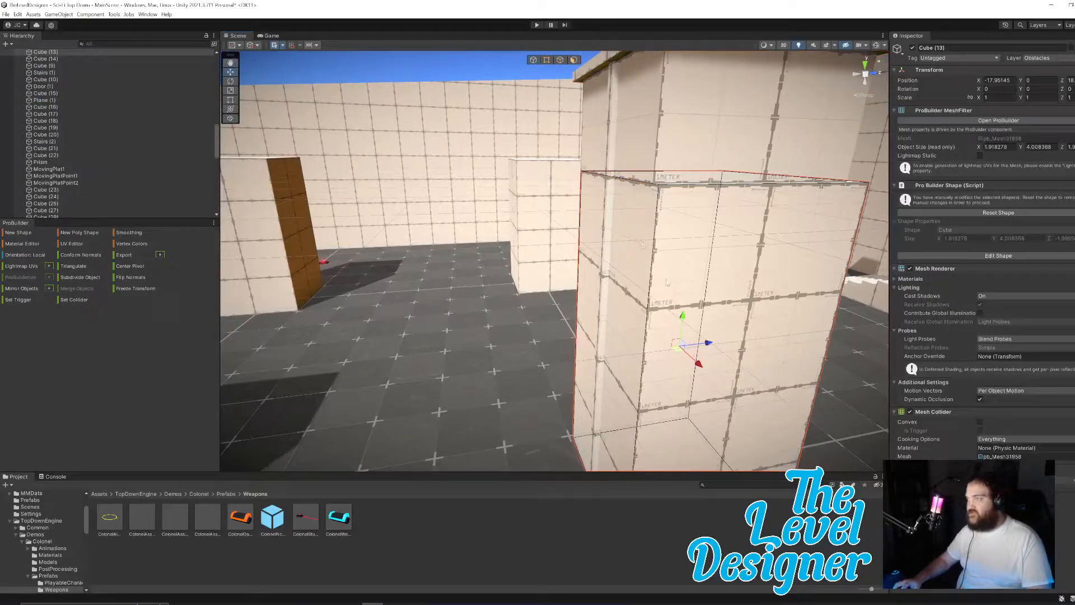
click(615, 102)
drag(636, 317, 631, 315)
key(a)
right_drag(624, 300, 666, 292)
key(w)
key(e)
key(q)
click(588, 317)
key(a)
key(d)
key(d)
key(d)
drag(625, 385, 623, 385)
key(d)
right_drag(644, 312, 343, 317)
key(a)
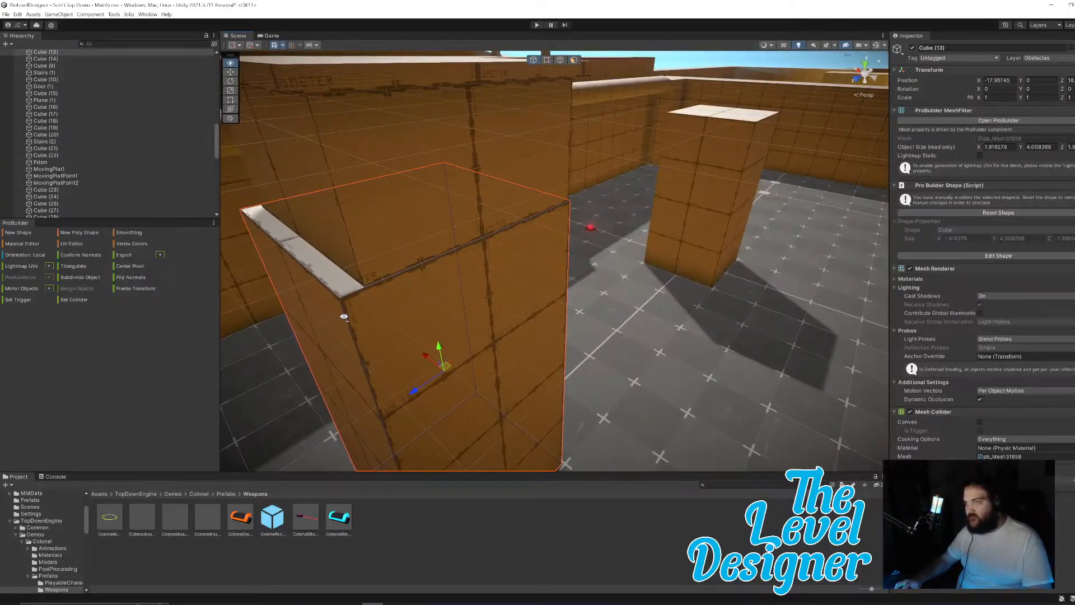
Step: Pull a side face of the lower pillar block outward so the block is about 1.98 m wide
click(574, 62)
click(526, 306)
right_drag(512, 353, 635, 397)
key(a)
drag(556, 406, 564, 411)
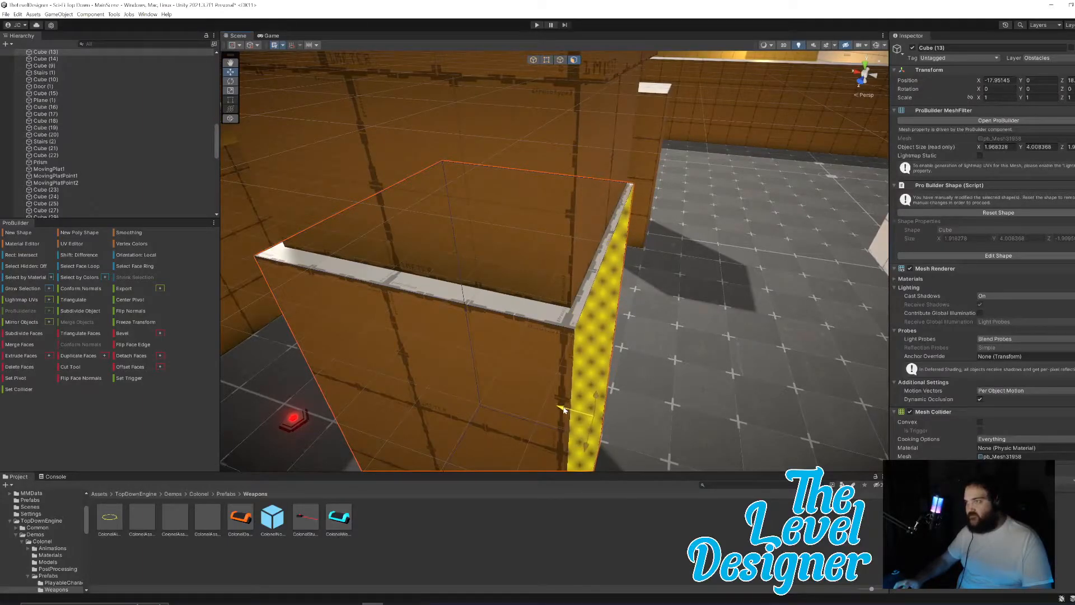
drag(564, 410, 566, 411)
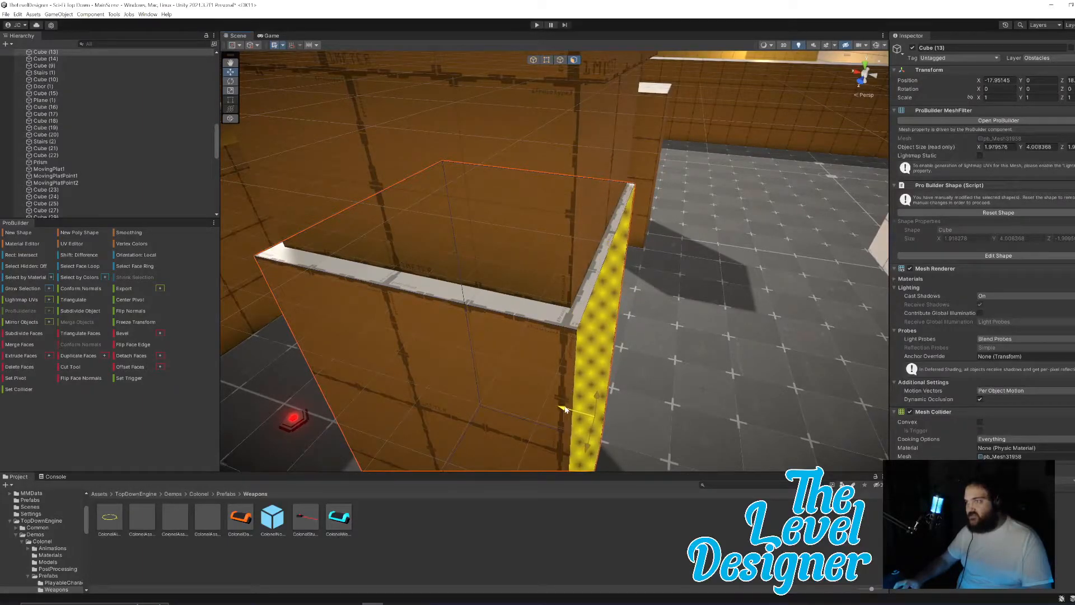
Step: Shift the next two side faces of the lower pillar block to form a ledge around the upper block
click(529, 369)
key(d)
right_drag(528, 369, 453, 377)
drag(440, 425, 448, 420)
key(d)
right_drag(605, 300, 559, 299)
click(511, 377)
drag(477, 382, 483, 383)
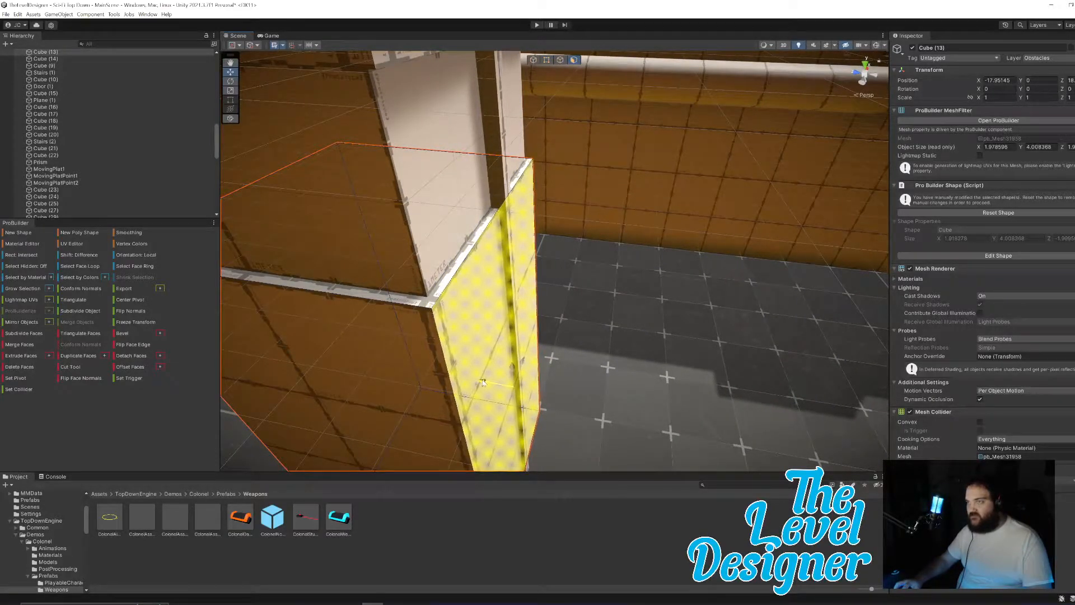
Step: Pull the lower block's side face back in so the block is about 1.96 m wide
key(d)
right_drag(561, 298, 392, 244)
key(d)
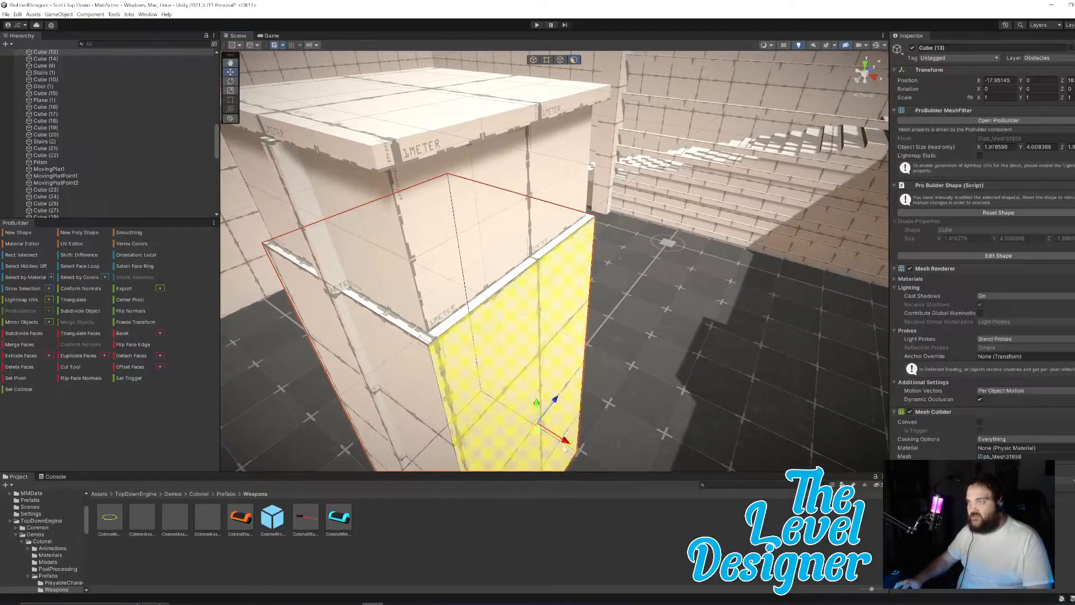
drag(567, 443, 565, 441)
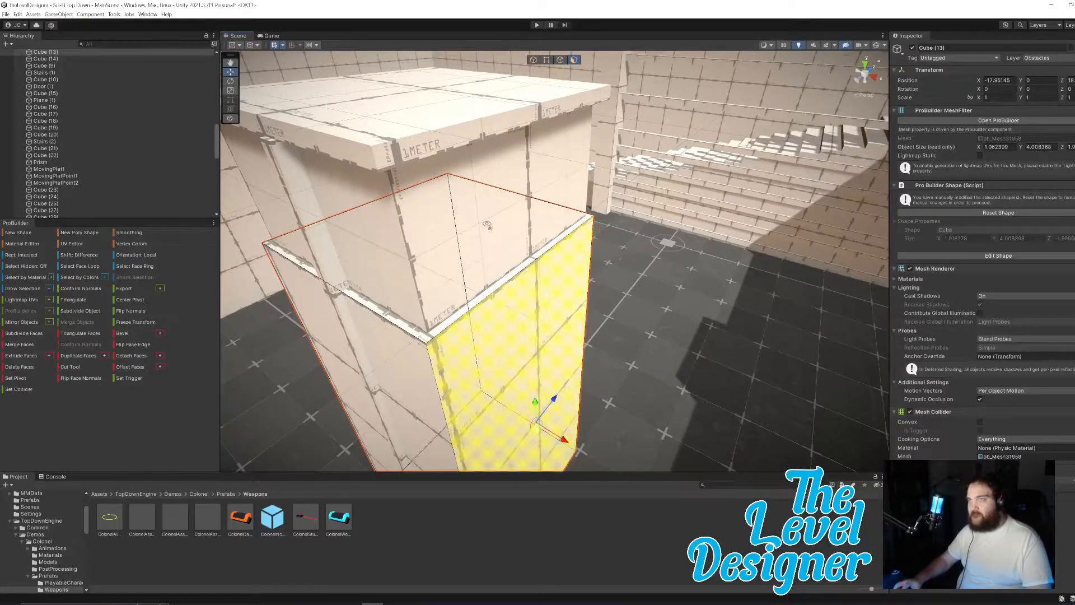
Step: Push the upright strip's outer face toward the pillar, thinning it to about 0.09 m deep, and deselect it
right_drag(488, 228, 410, 208)
click(451, 182)
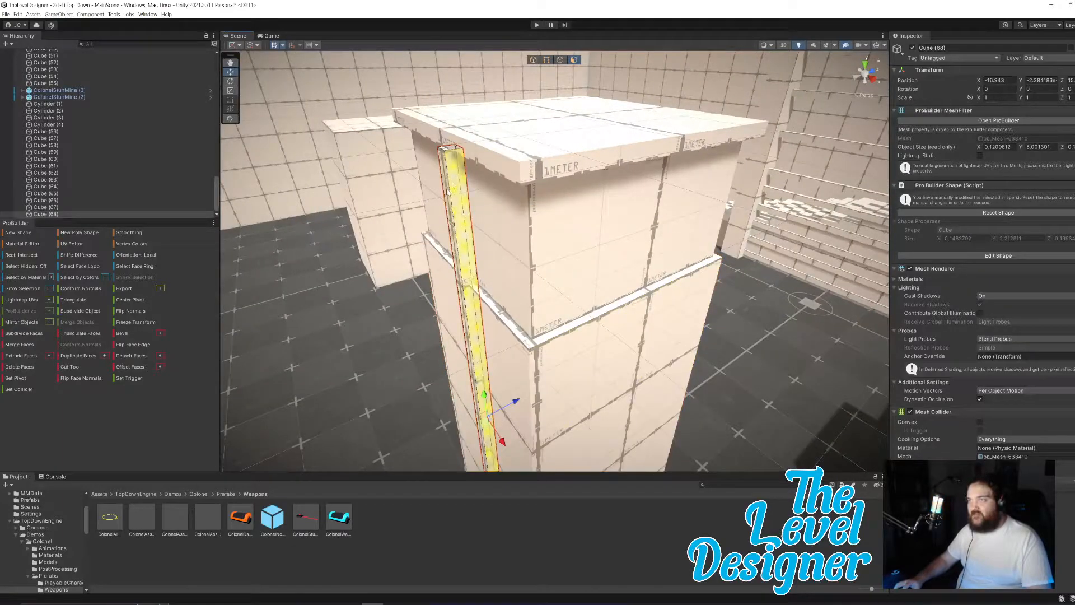
drag(503, 405, 510, 402)
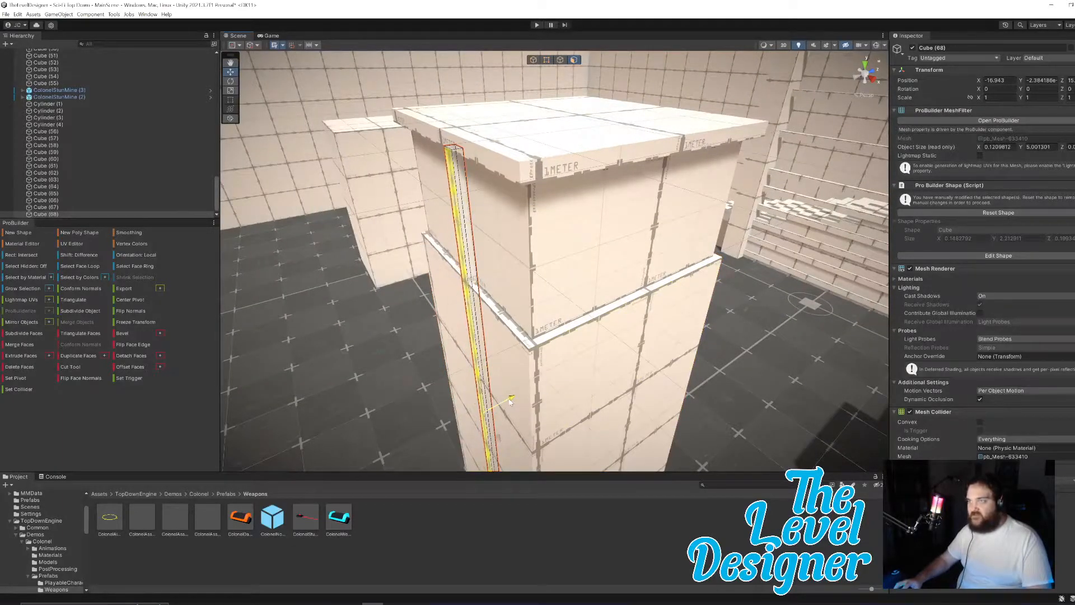
right_drag(548, 380, 562, 417)
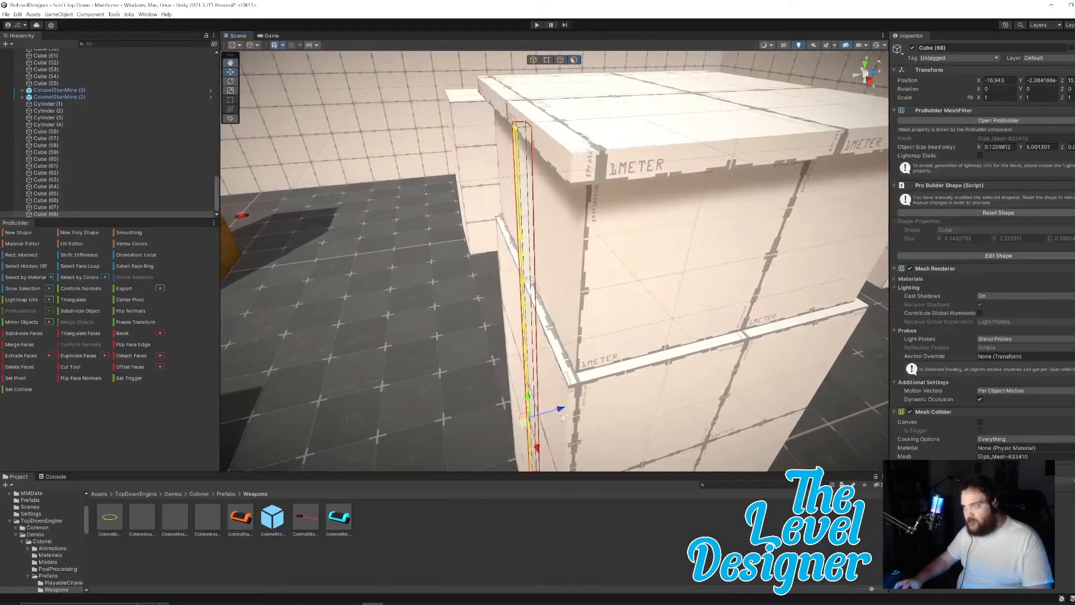
right_drag(606, 368, 666, 269)
click(506, 100)
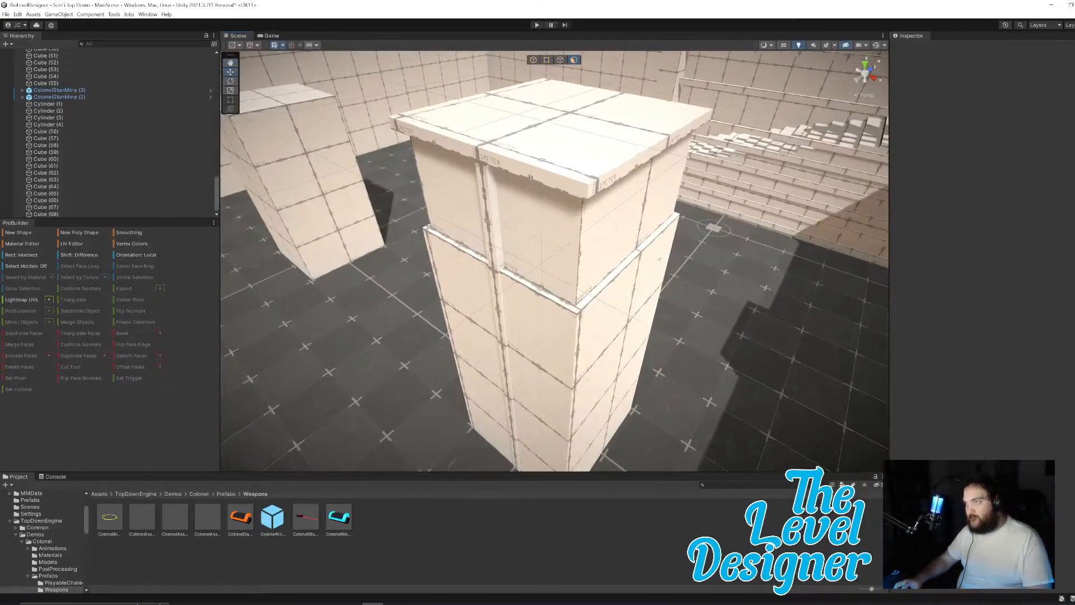
Step: Duplicate the upright strip as a whole object and move the copy to the pillar's opposite face
right_drag(553, 344, 448, 336)
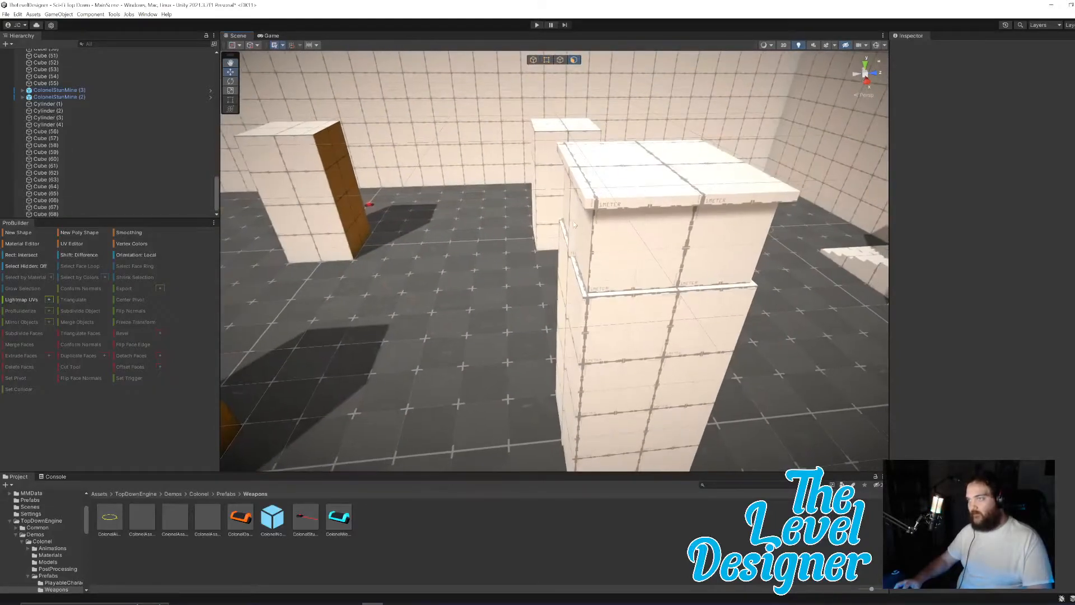
click(577, 226)
right_drag(630, 255, 607, 264)
click(533, 60)
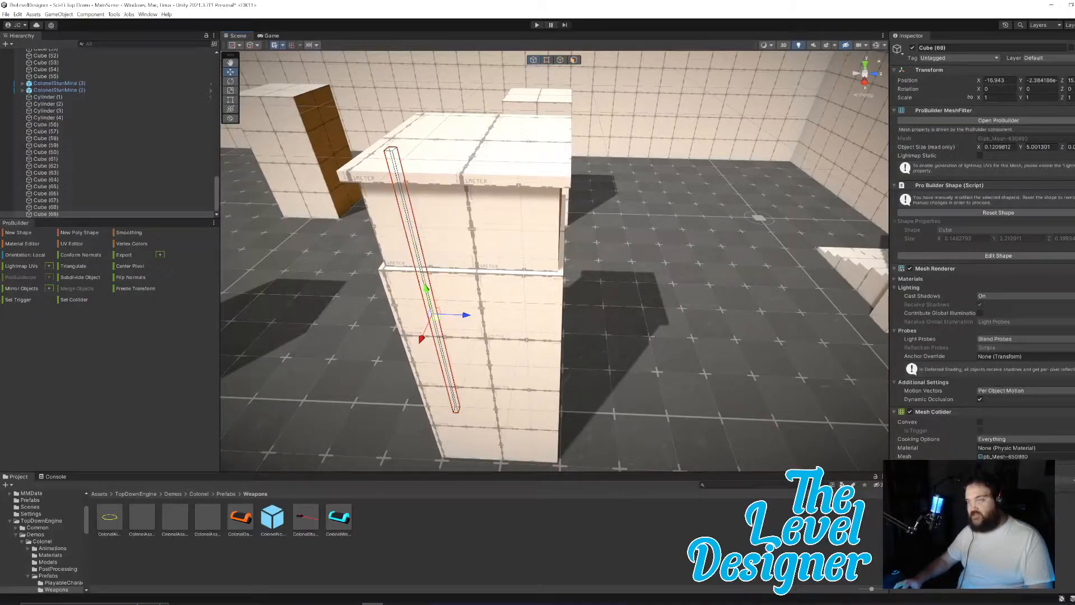
drag(465, 316, 259, 178)
Step: Duplicate both upright strips together and rotate the copies 90 degrees about Y
shift+click(259, 179)
alt+drag(391, 185, 412, 191)
key(f)
key(ctrl+d)
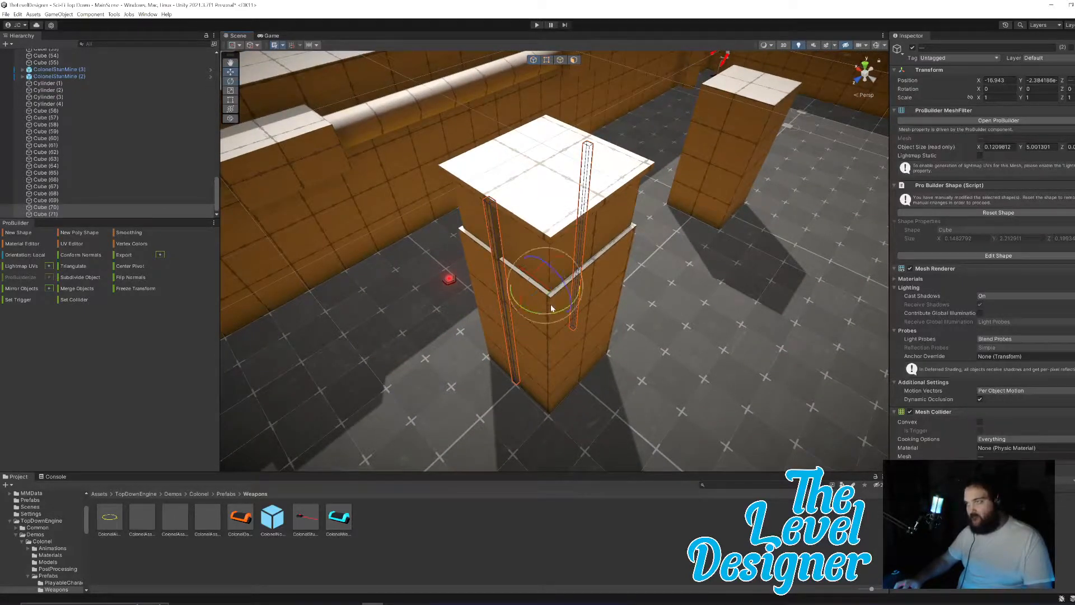
drag(550, 314, 598, 339)
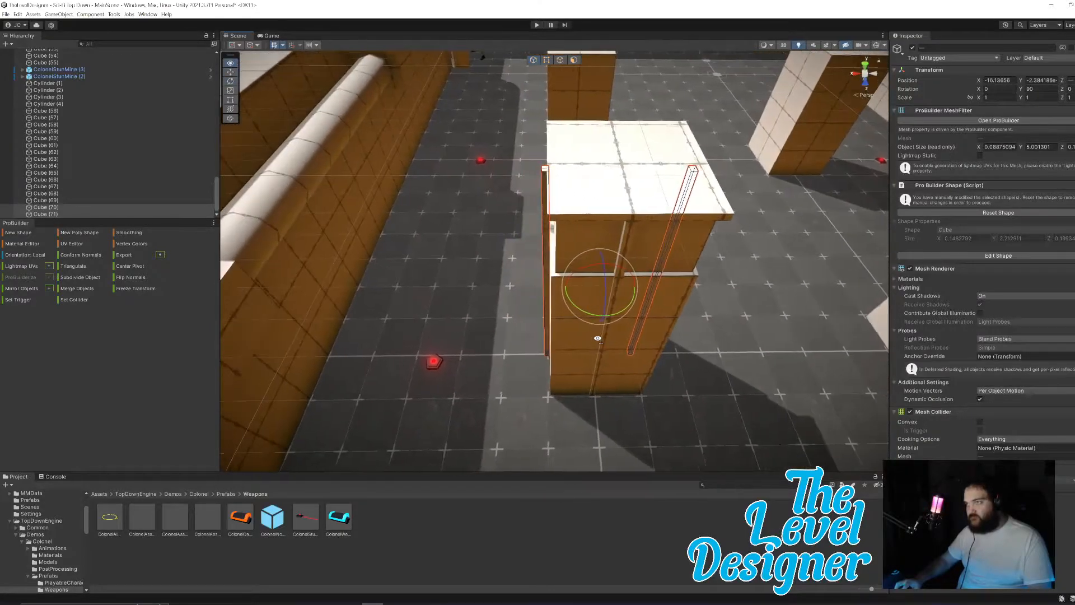
Step: Shift the rotated pair of strips so they sit against the pillar's other two faces
mouse_move(575, 294)
mouse_down()
mouse_move(565, 289)
mouse_move(603, 270)
mouse_move(577, 313)
mouse_up()
alt+drag(652, 247, 623, 236)
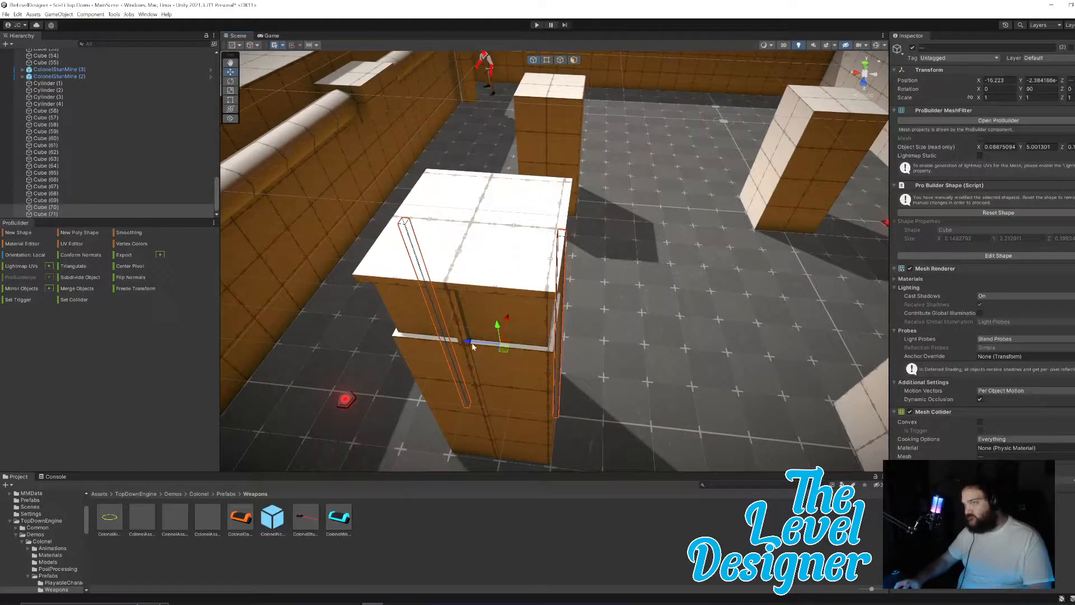
drag(469, 344, 470, 344)
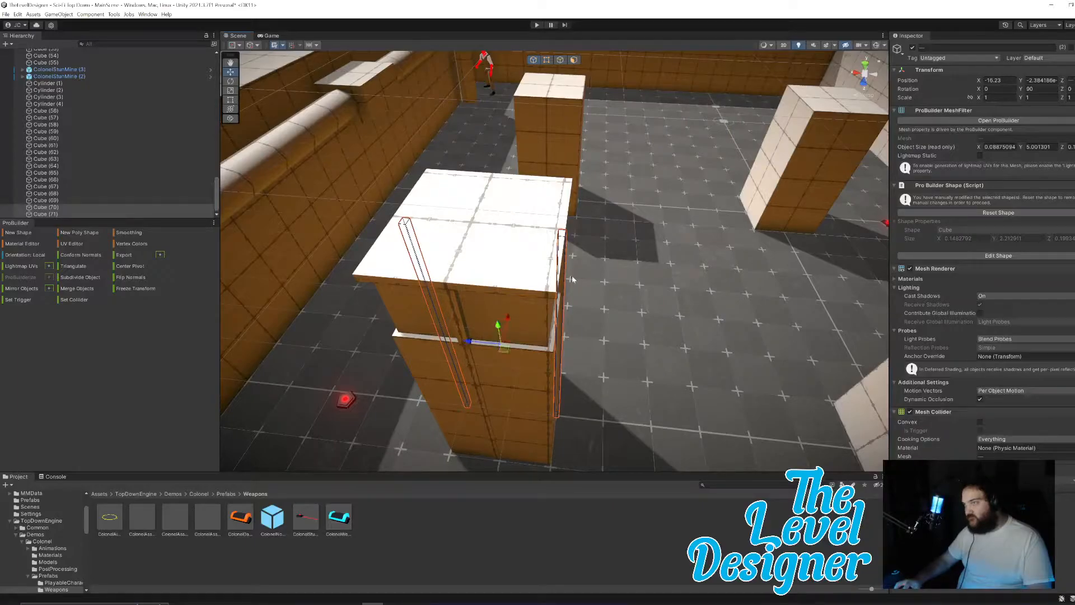
Step: Select one rotated strip by itself and nudge it closer against its pillar face
scroll(561, 286, down, 10)
click(628, 75)
right_drag(686, 242, 597, 196)
key(w)
key(d)
click(593, 196)
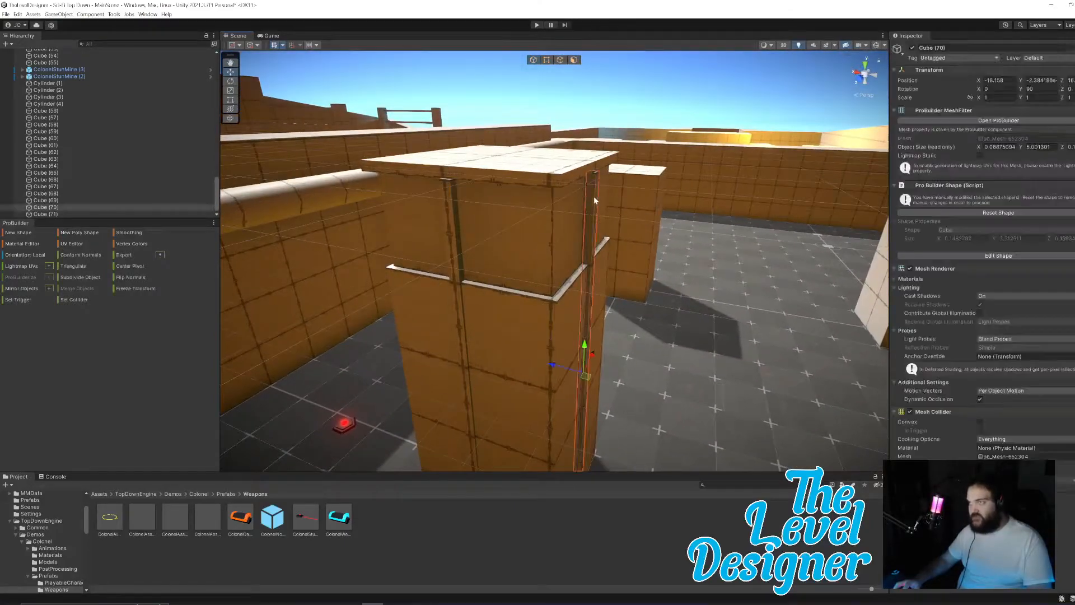
right_drag(526, 267, 568, 345)
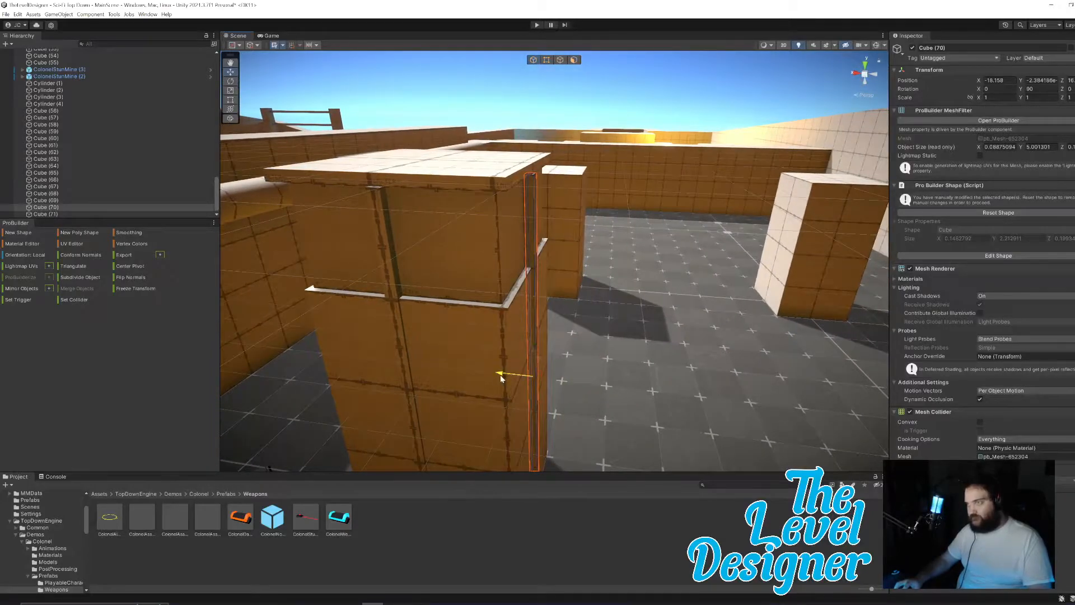
drag(500, 378, 500, 374)
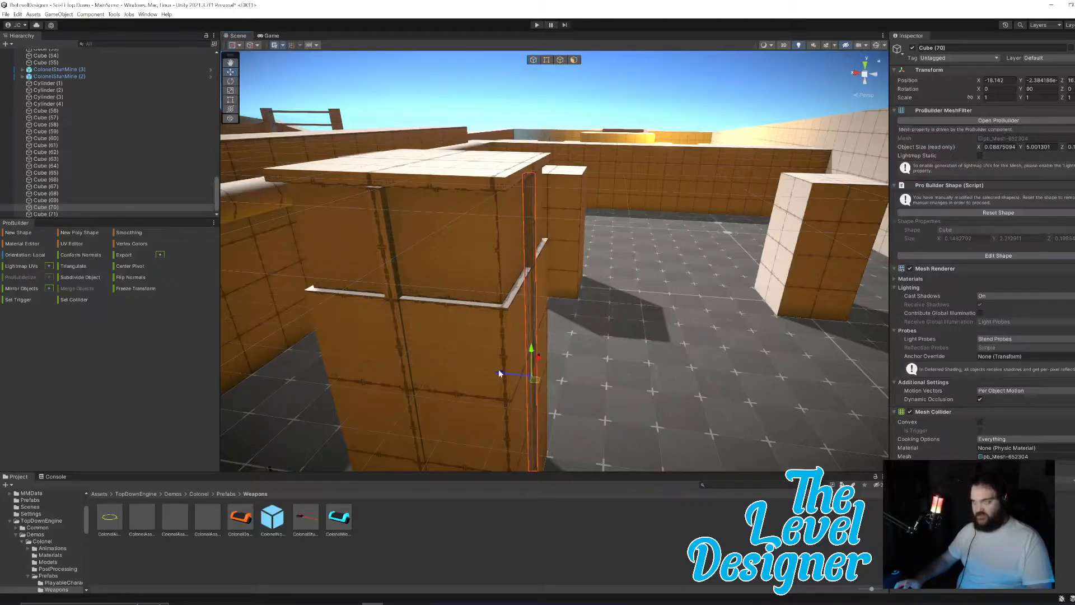
Step: Select the first duplicated strip and nudge it along its depth axis against the pillar
click(385, 273)
right_drag(384, 274, 364, 368)
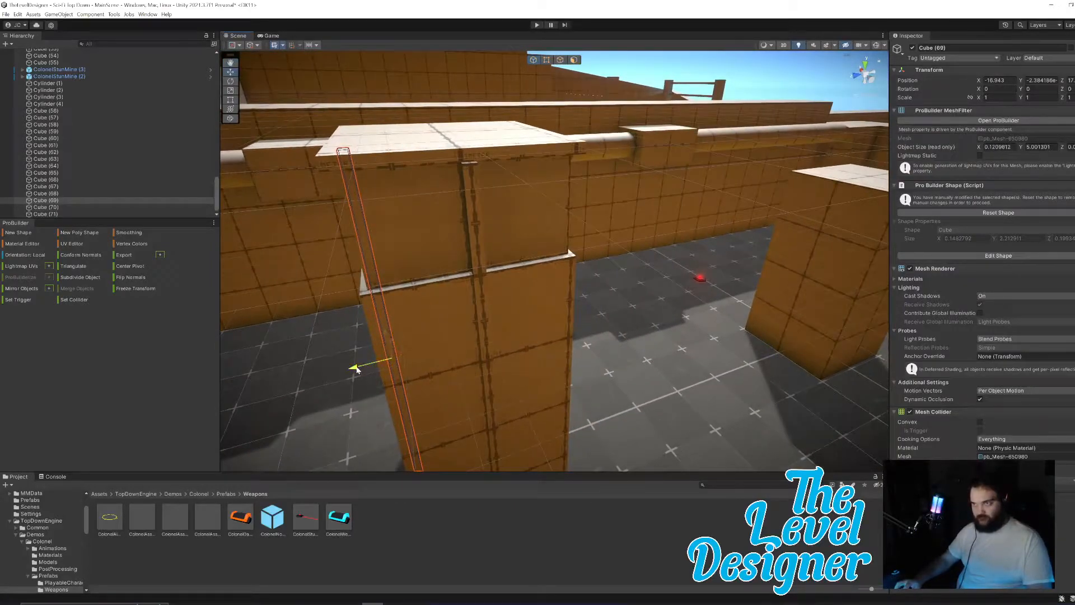
right_drag(473, 305, 426, 307)
Step: Draw a thin cube strip about 1.96 m long on the floor along the foot of one pillar face
right_drag(607, 279, 670, 279)
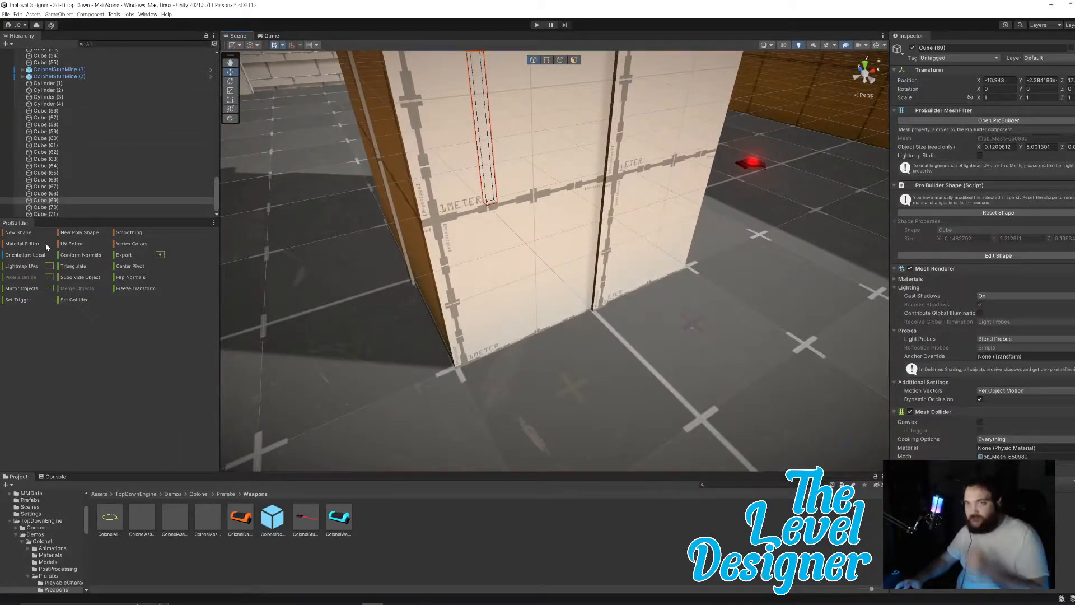
click(22, 232)
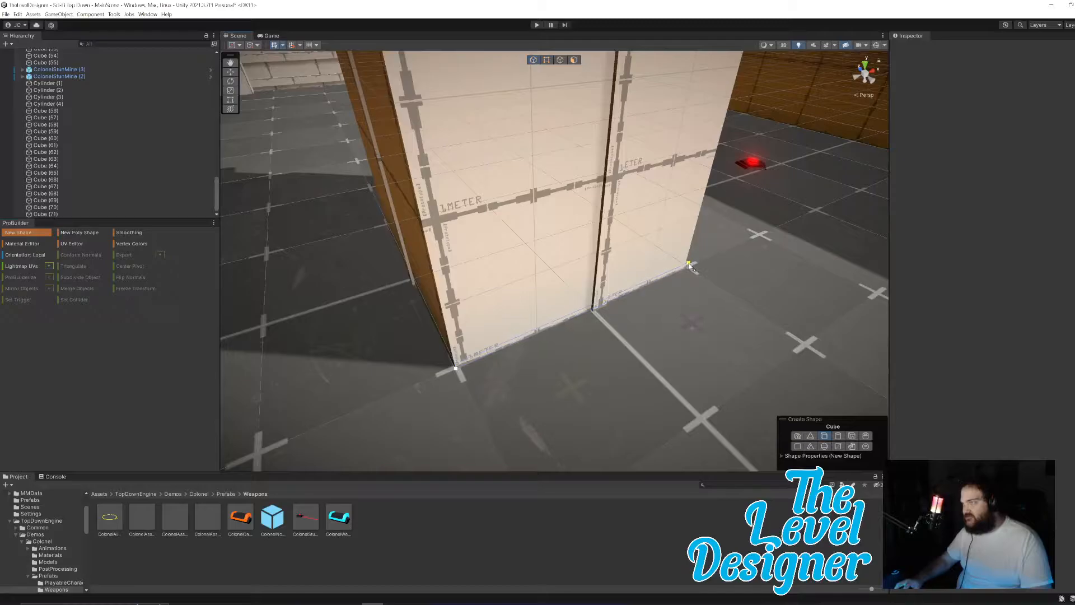
drag(686, 265, 679, 287)
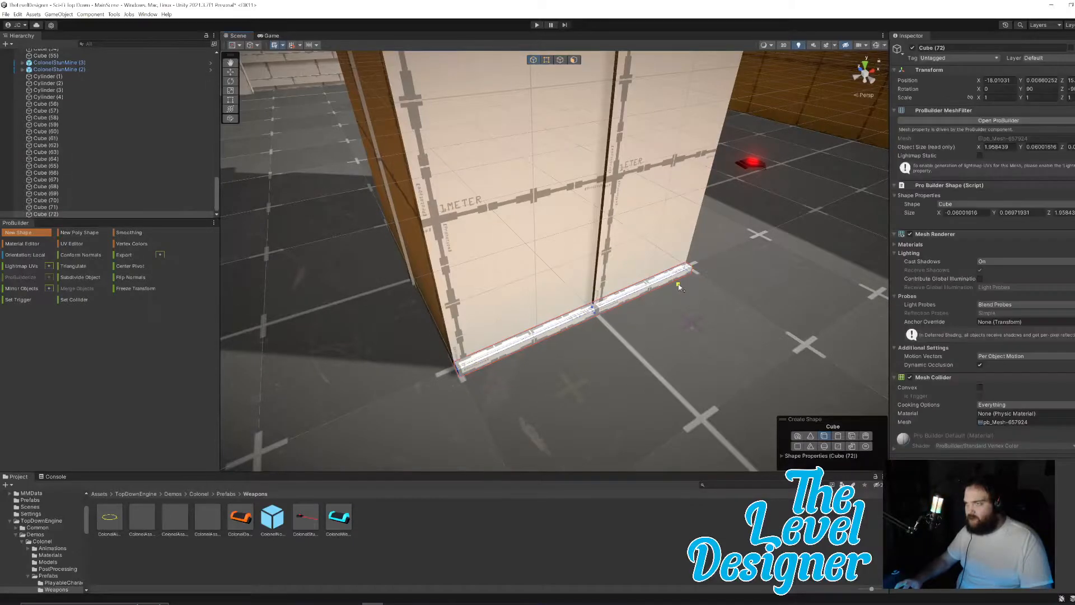
Step: Extend both end faces of the floor strip slightly past the pillar's corners, to a length of about 2.06 m
click(574, 60)
mouse_move(569, 368)
right_down()
mouse_move(612, 360)
mouse_move(554, 371)
right_up()
click(505, 341)
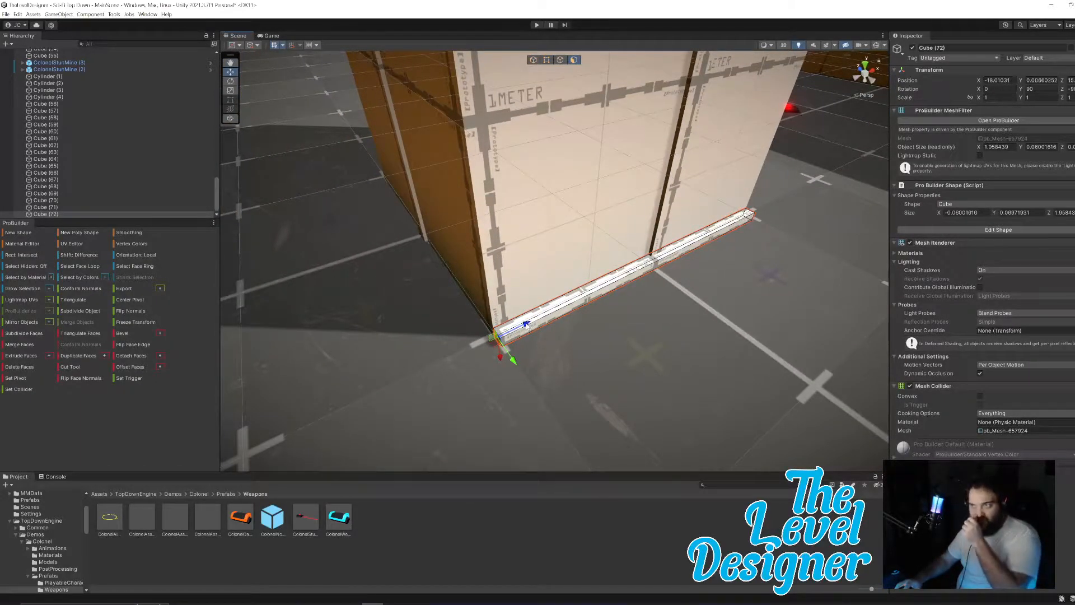
alt+drag(527, 325, 519, 267)
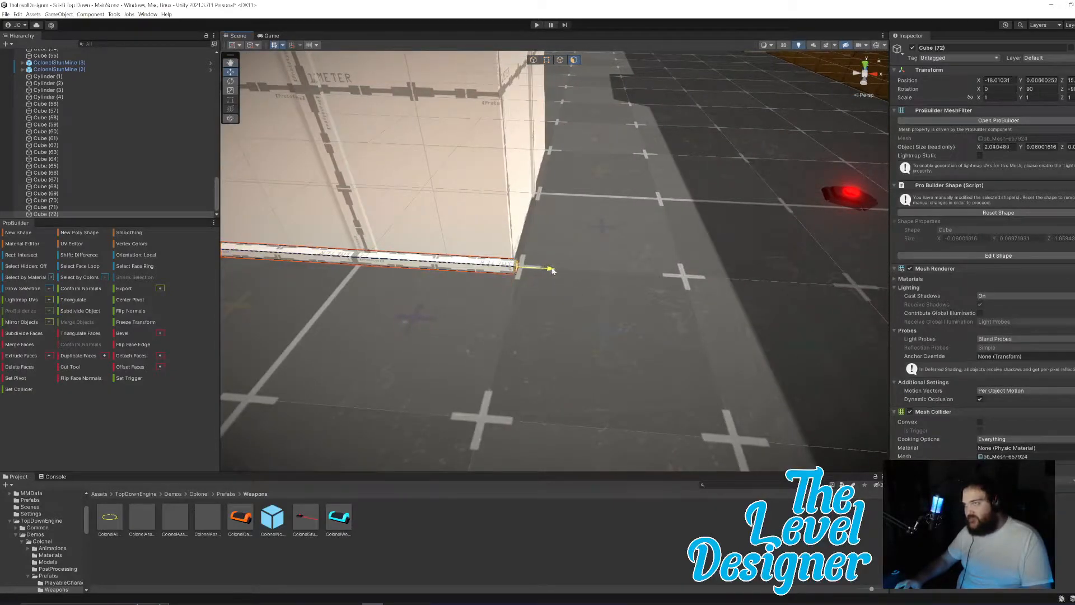
alt+drag(556, 271, 532, 277)
right_drag(529, 276, 512, 273)
Step: Stretch the strip's inner side face through the pillar to form a thin slab rimming its whole base
key(d)
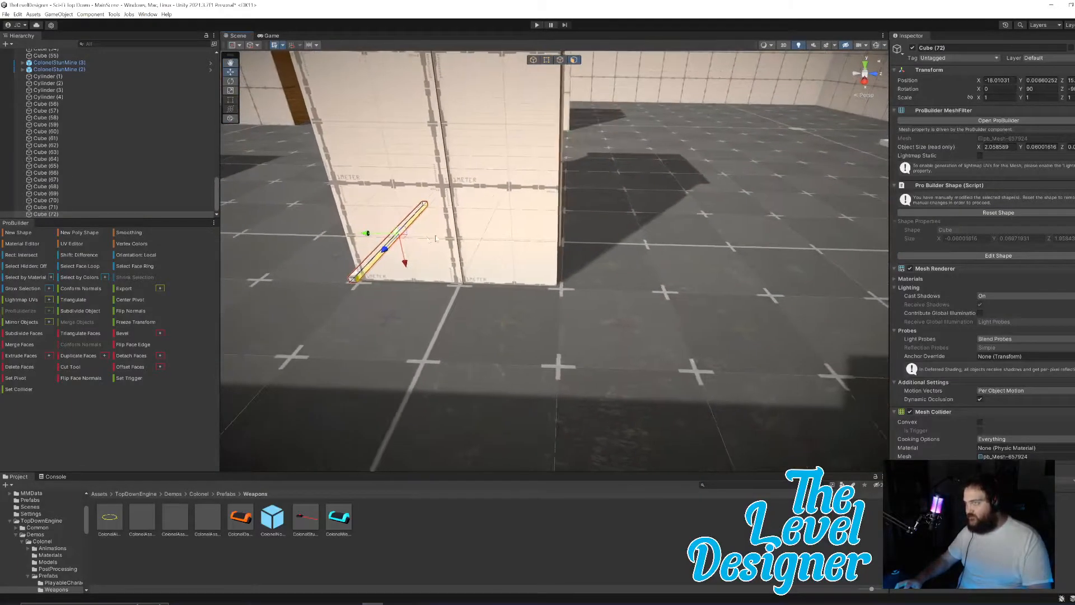
drag(364, 234, 528, 247)
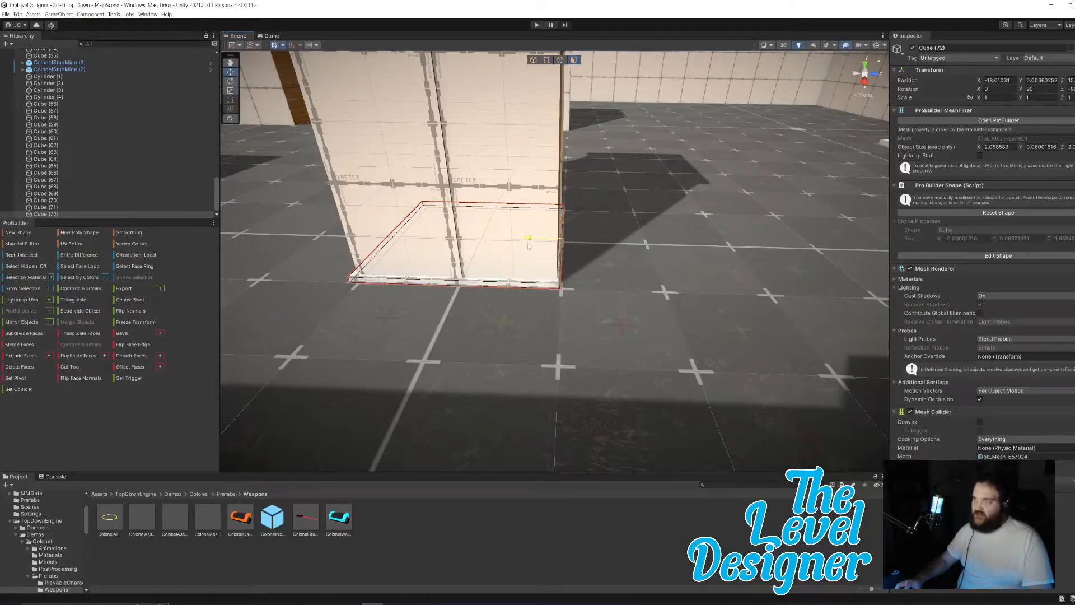
right_drag(570, 234, 733, 211)
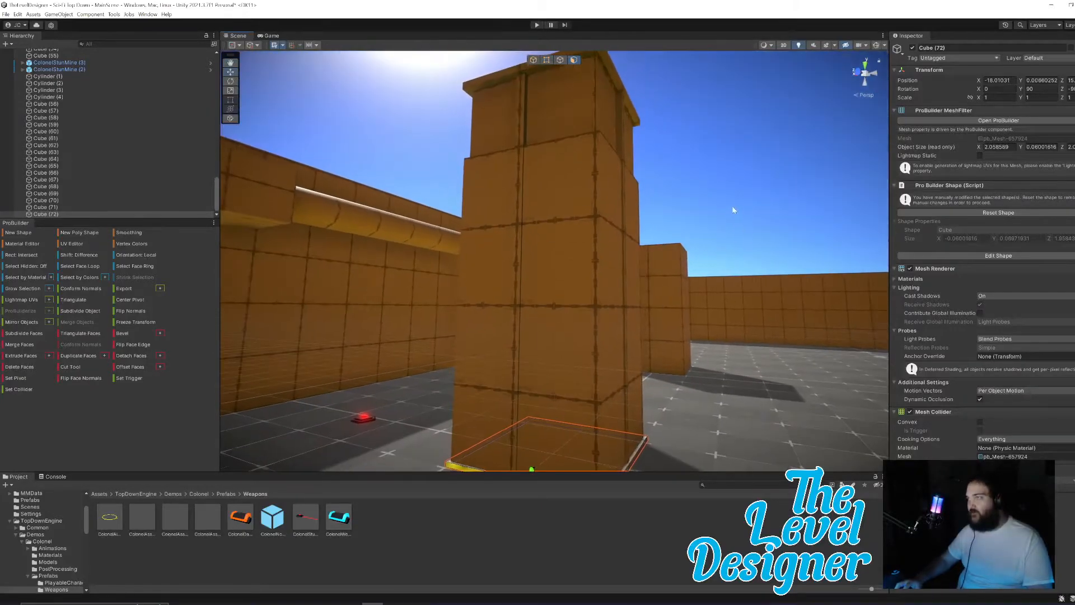
click(733, 211)
right_drag(675, 236, 678, 288)
click(598, 369)
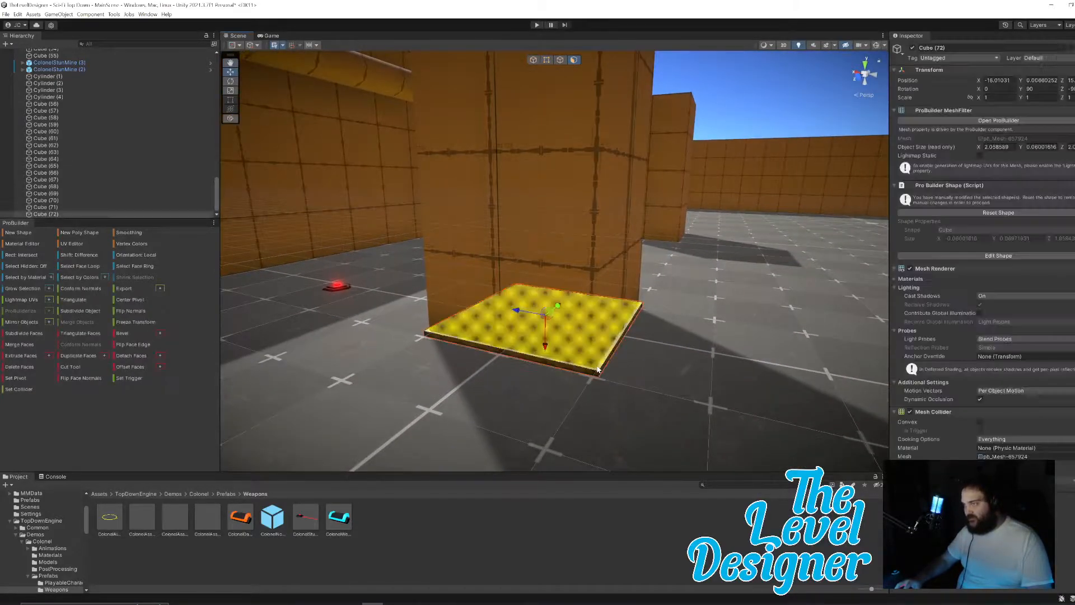
Step: Duplicate the base band and raise the copy, and duplicate both bands together as a second pair above them
click(533, 60)
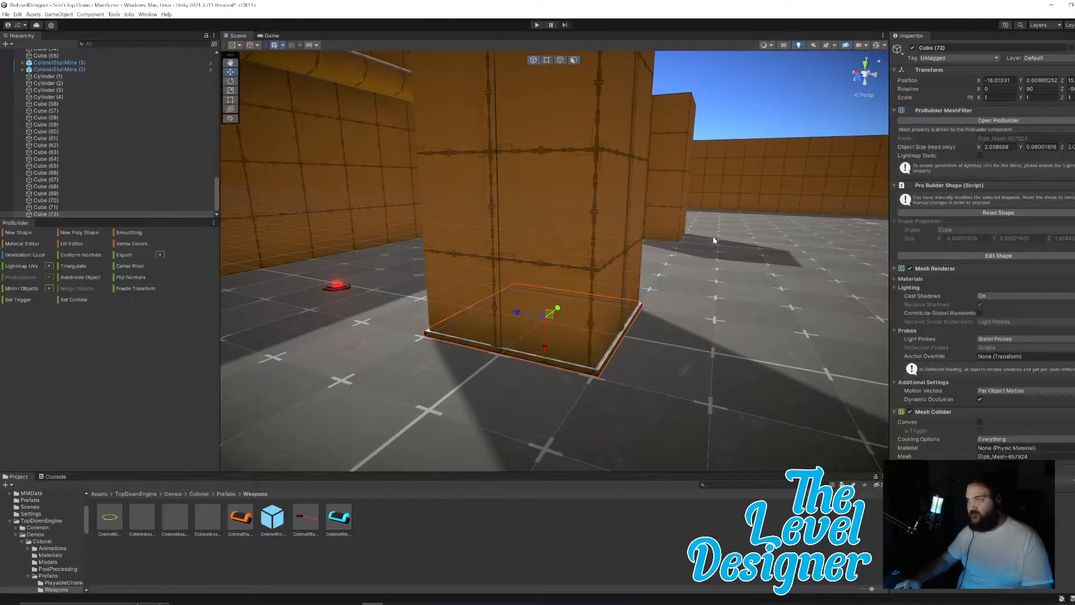
key(ctrl+d)
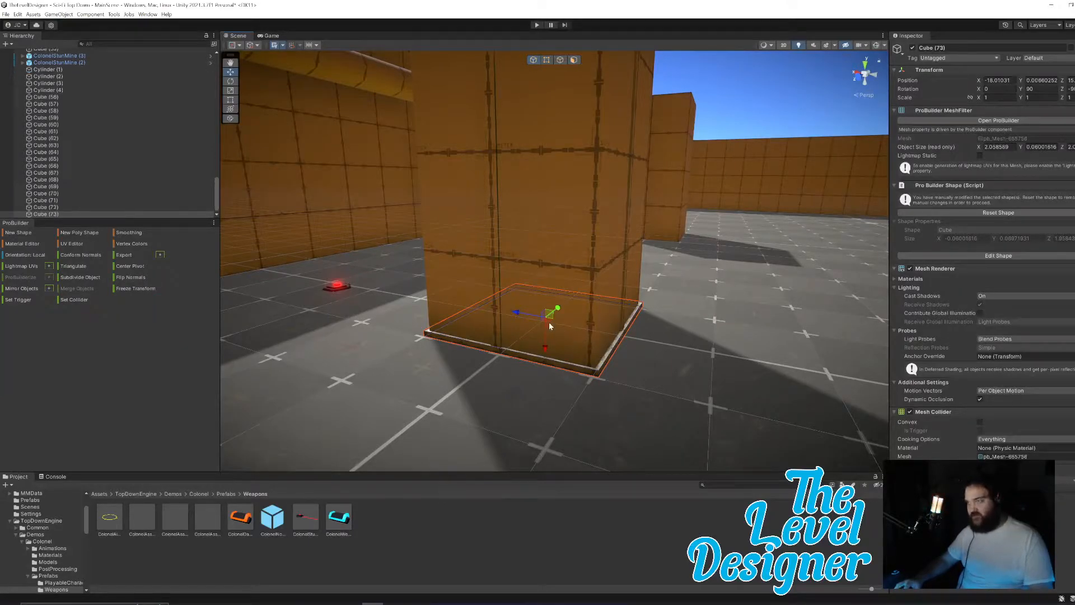
drag(545, 348, 543, 318)
shift+click(560, 364)
key(ctrl+d)
drag(545, 335, 545, 260)
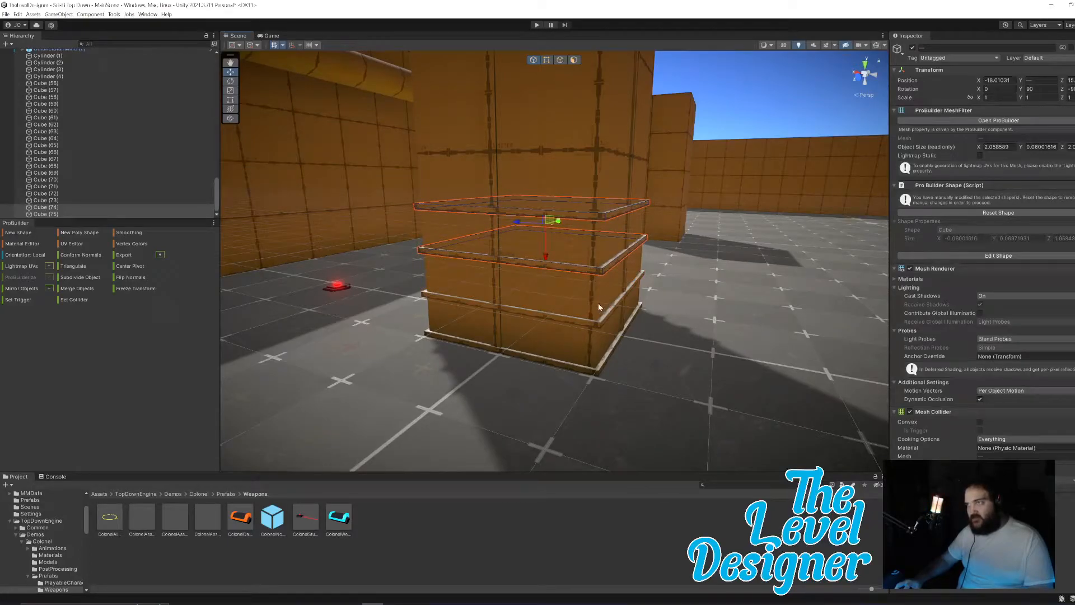
Step: Duplicate all four horizontal bands together and raise the copies onto the pillar's upper section
shift+click(571, 318)
shift+click(614, 336)
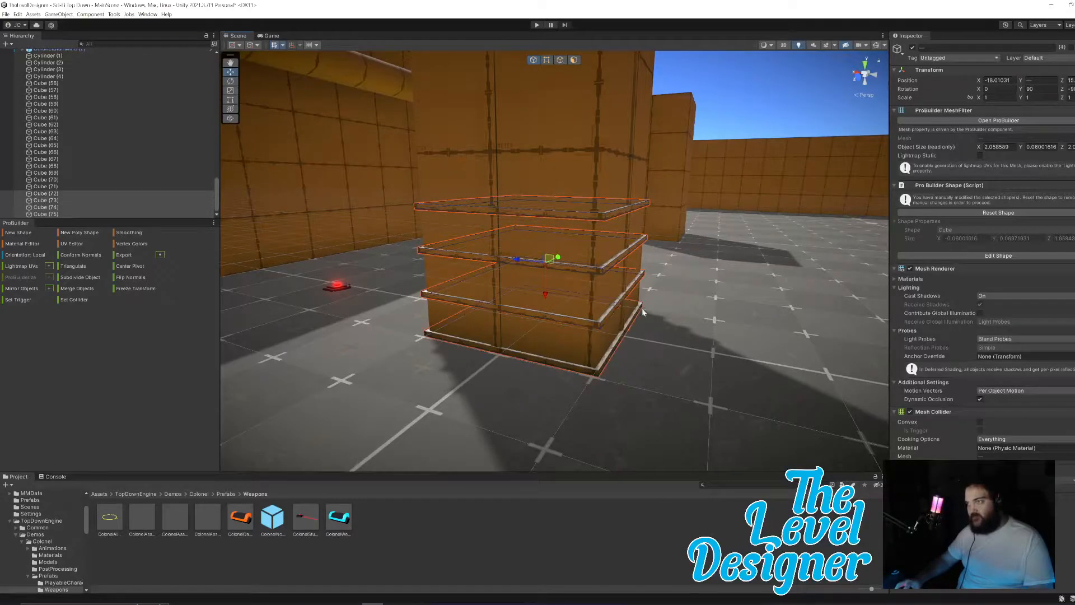
alt+drag(613, 336, 664, 303)
scroll(664, 303, down, 5)
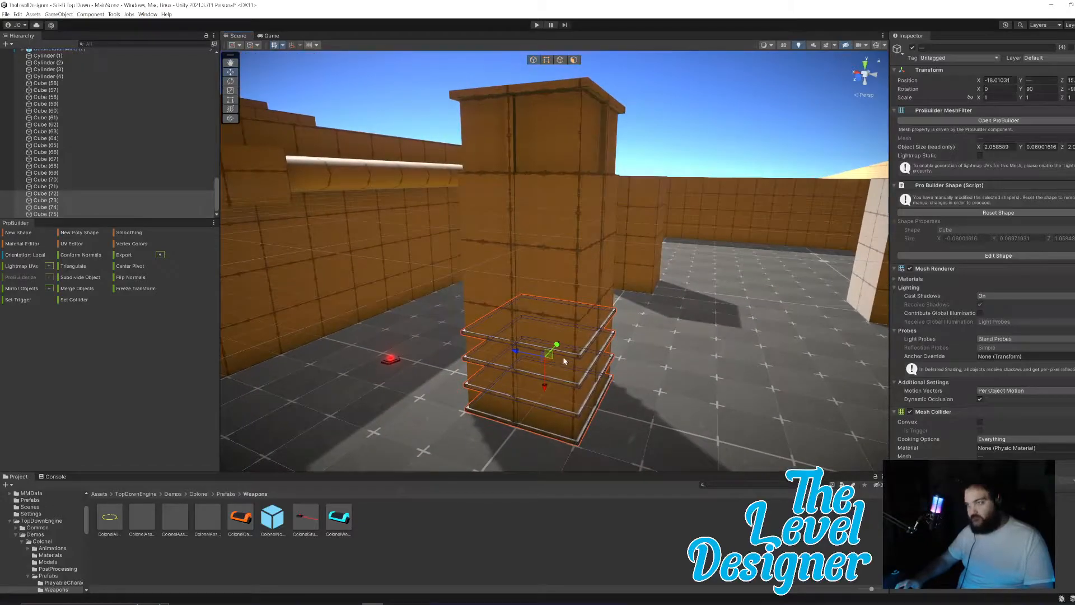
key(ctrl+d)
drag(545, 386, 541, 284)
Step: Duplicate a single horizontal band and raise the copy farther up the pillar
right_drag(692, 250, 658, 246)
click(638, 254)
key(ctrl+d)
drag(529, 278, 532, 233)
click(665, 147)
Step: Select the pillar's cap together with the upright strip on its front face
right_drag(721, 213, 513, 235)
key(d)
key(e)
key(s)
click(527, 208)
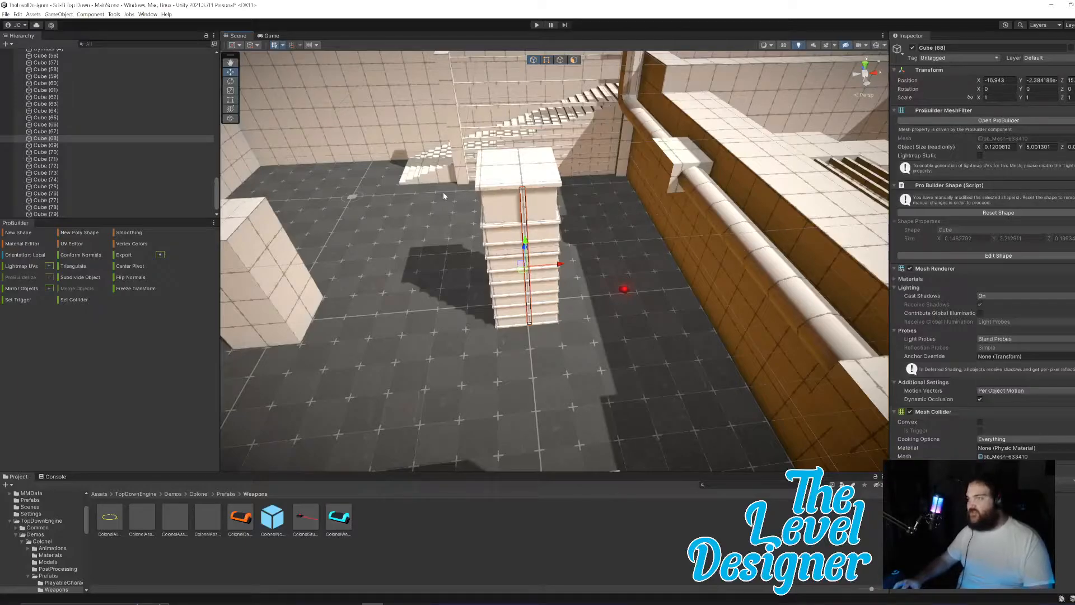
click(540, 210)
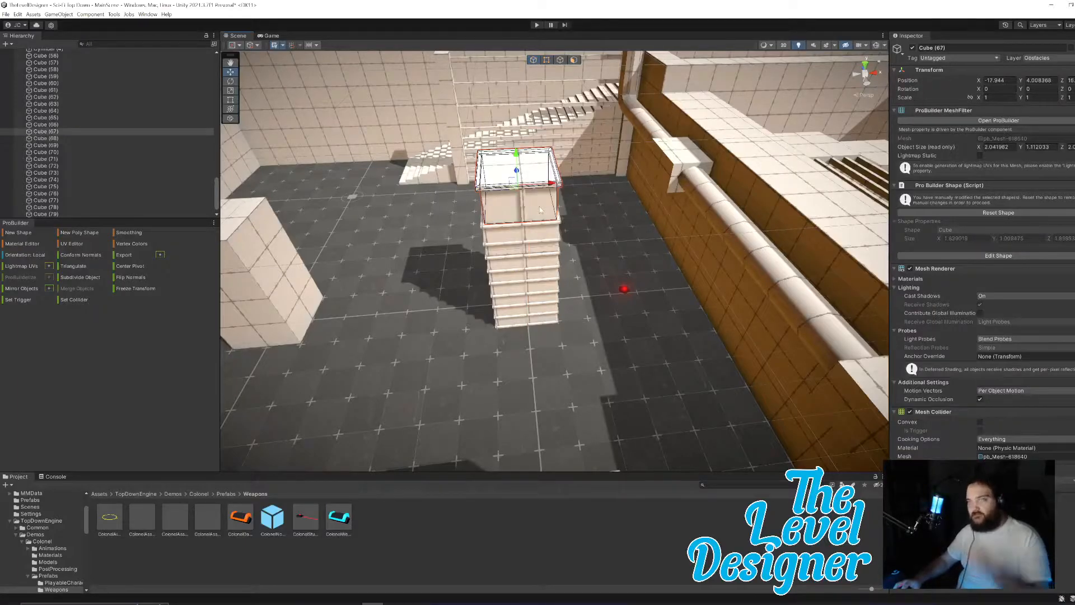
click(534, 237)
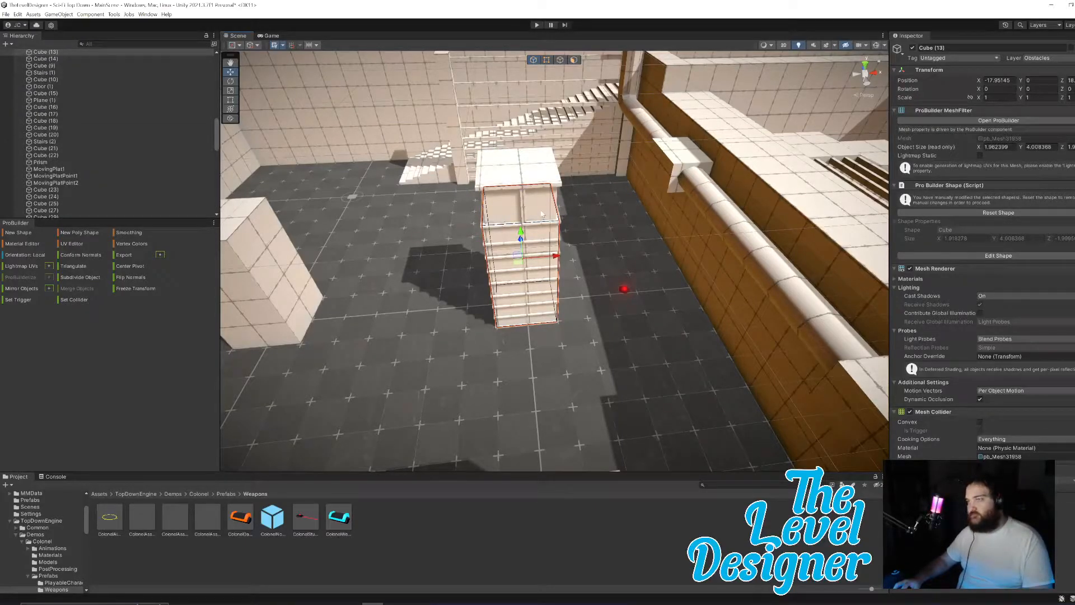
click(541, 211)
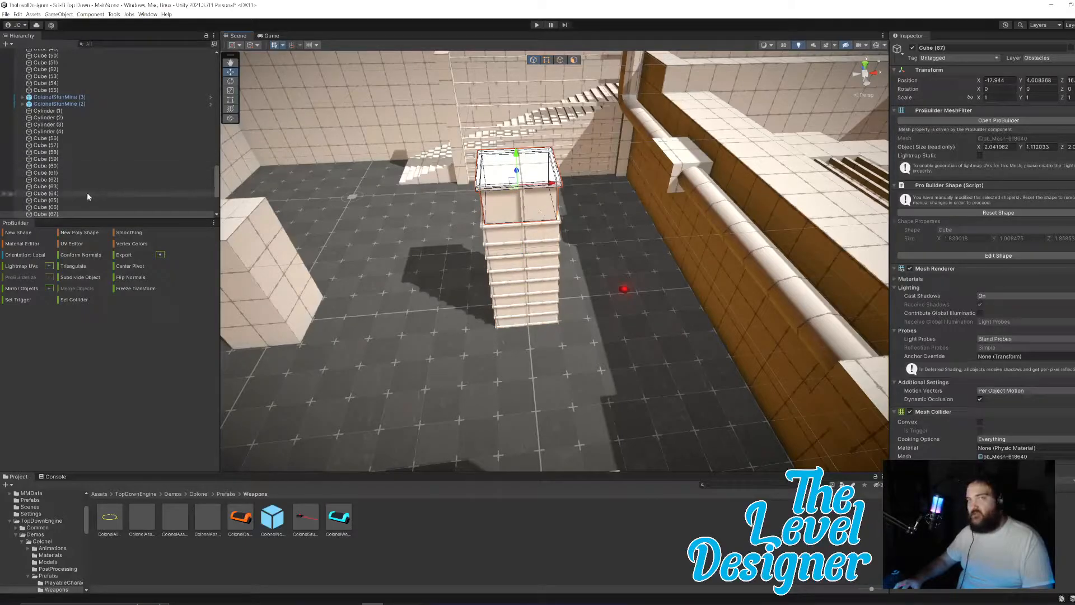
shift+click(523, 212)
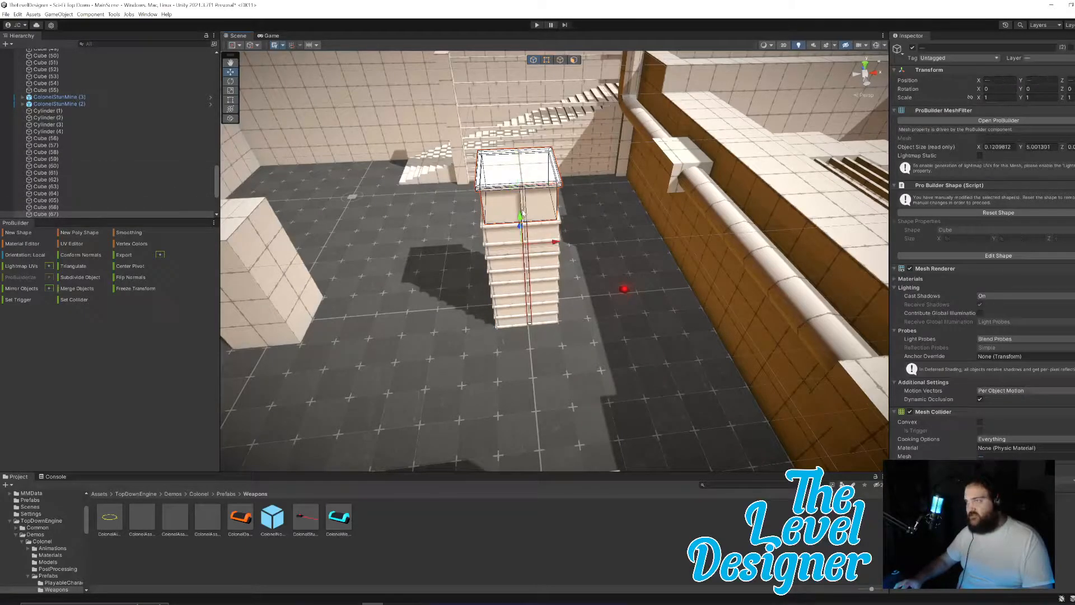
Step: Add the pillar's main block and its horizontal bands to the selection
shift+click(544, 230)
shift+click(541, 245)
shift+click(506, 247)
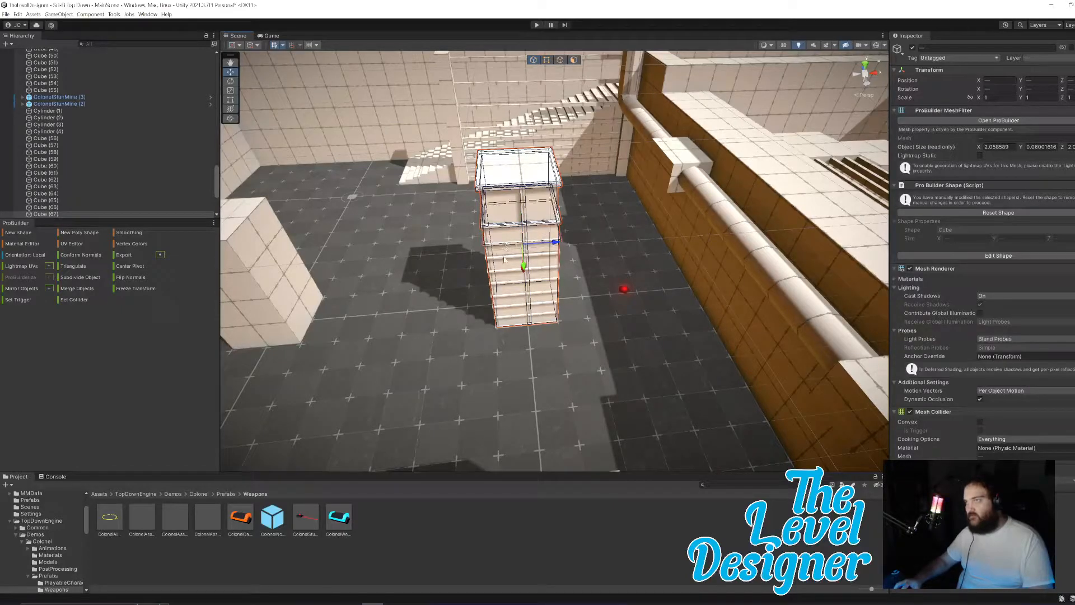
shift+click(510, 283)
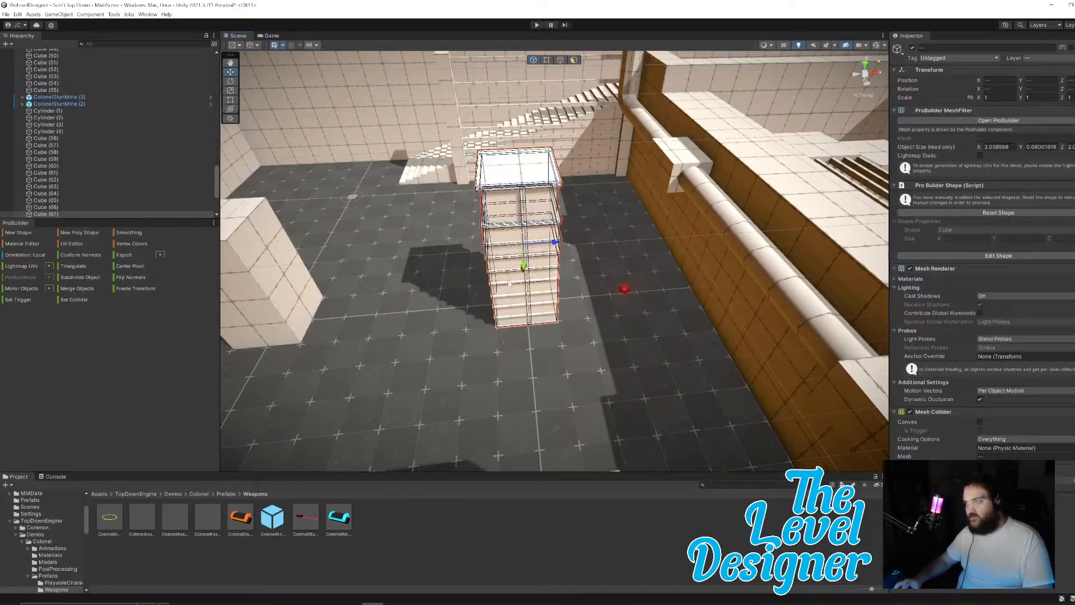
shift+click(510, 301)
shift+click(505, 302)
shift+click(512, 318)
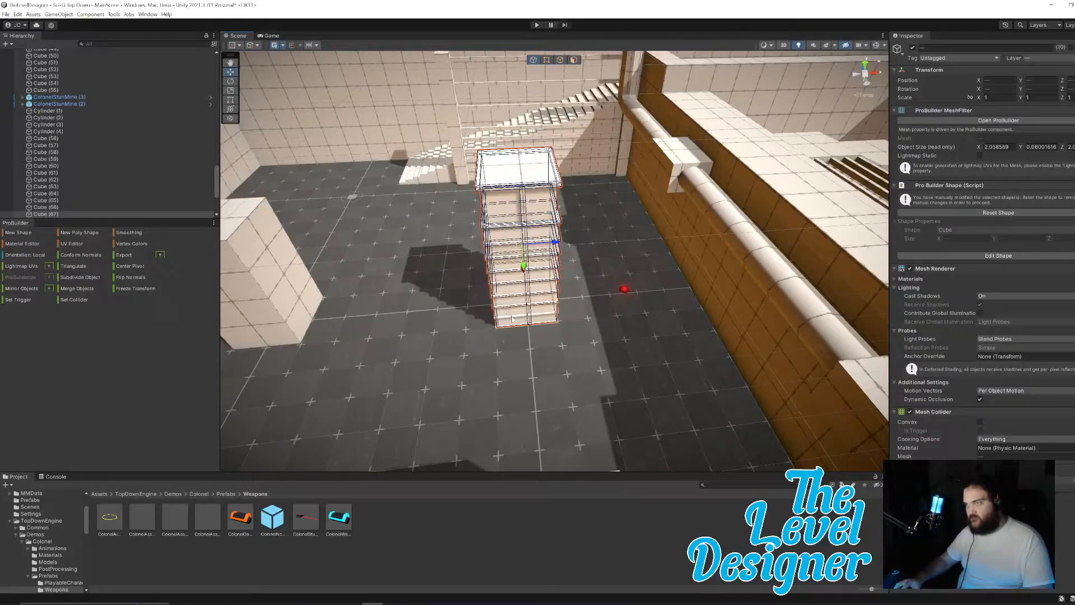
Step: Add the remaining trim, cap and core cubes of the detailed pillar to the selection so the whole pillar is selected
shift+click(509, 322)
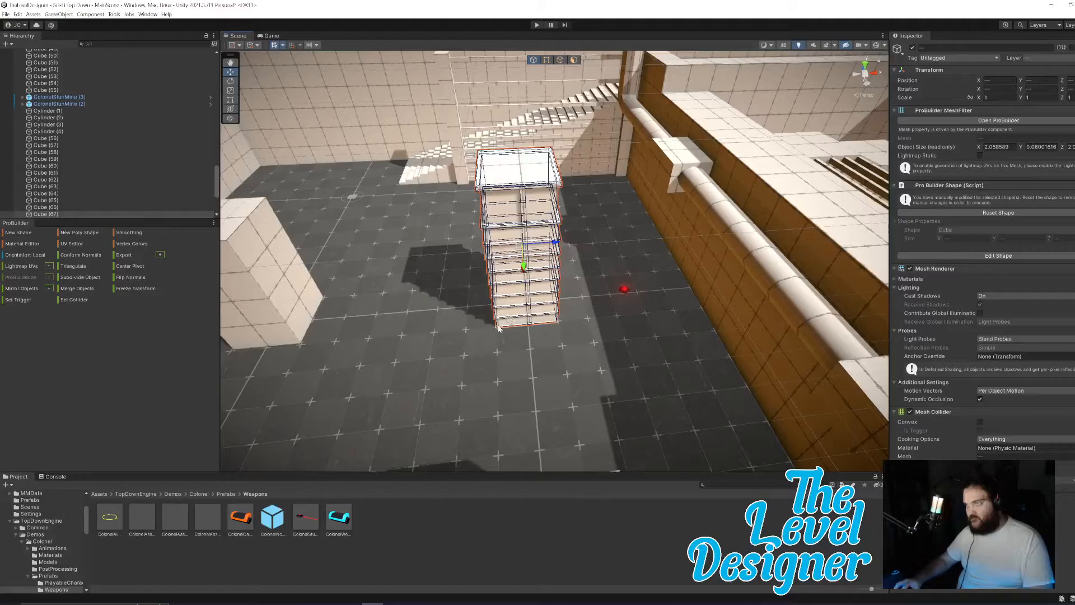
key(a)
right_drag(576, 291, 770, 287)
shift+click(585, 279)
right_drag(585, 278, 636, 330)
shift+click(640, 281)
shift+click(571, 316)
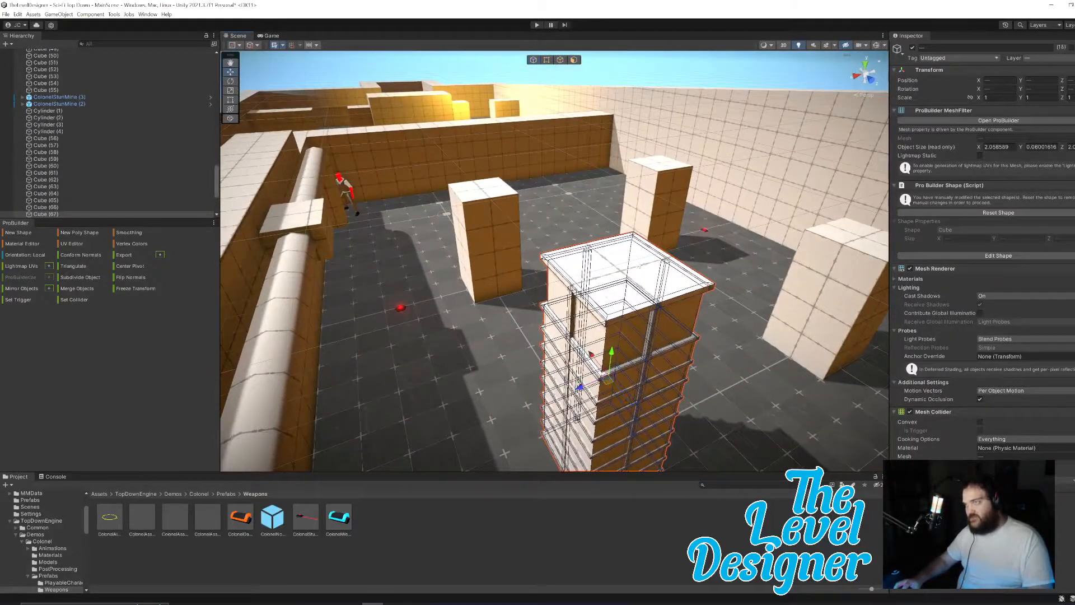
Step: Try to create an empty object from the selected pillar cubes, then undo its creation
scroll(102, 155, down, 3)
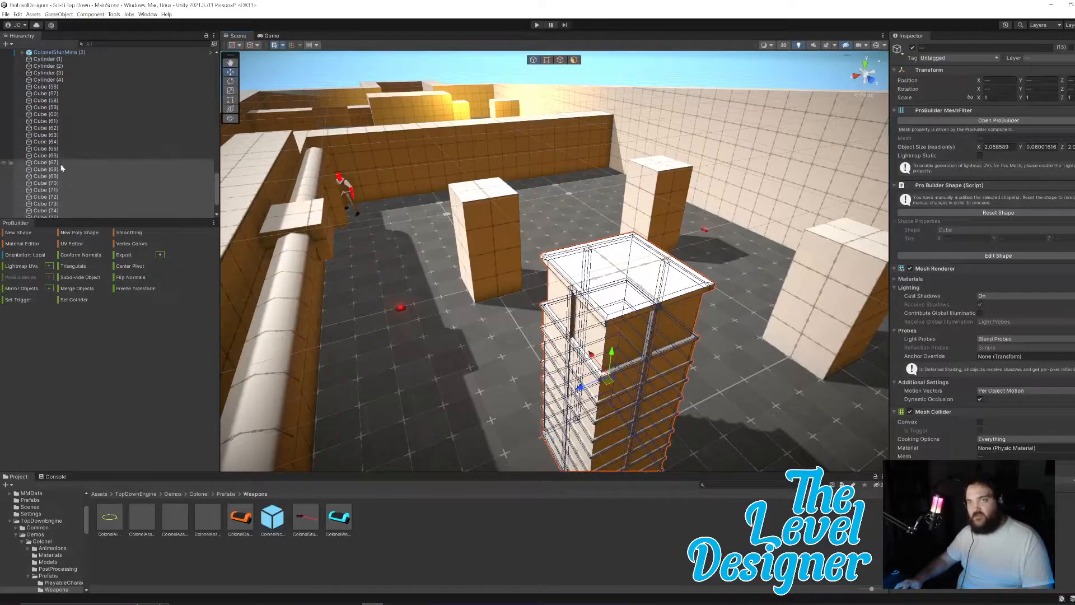
right_click(96, 183)
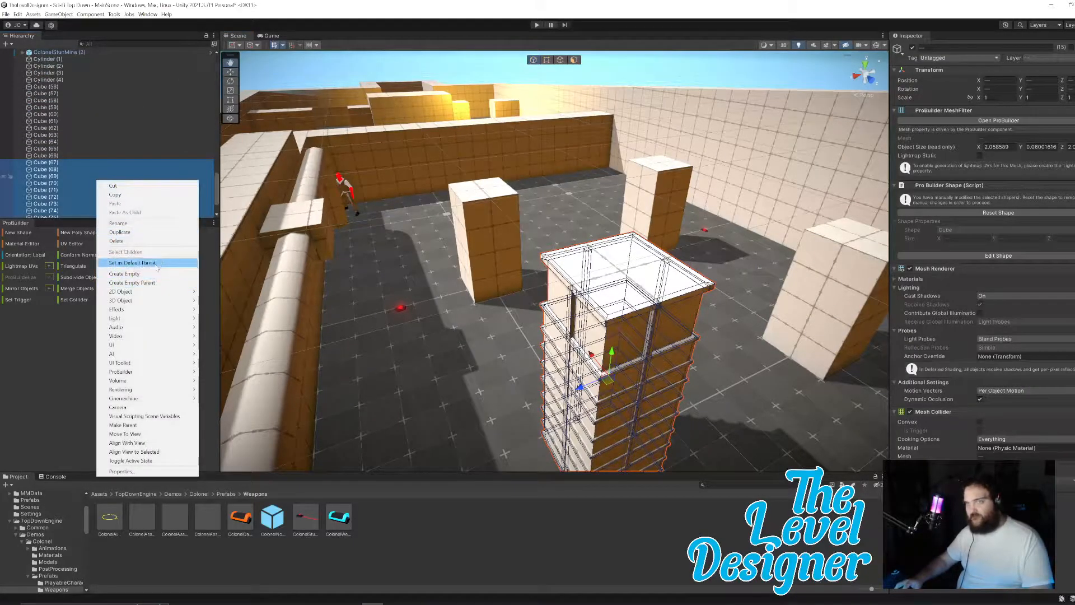
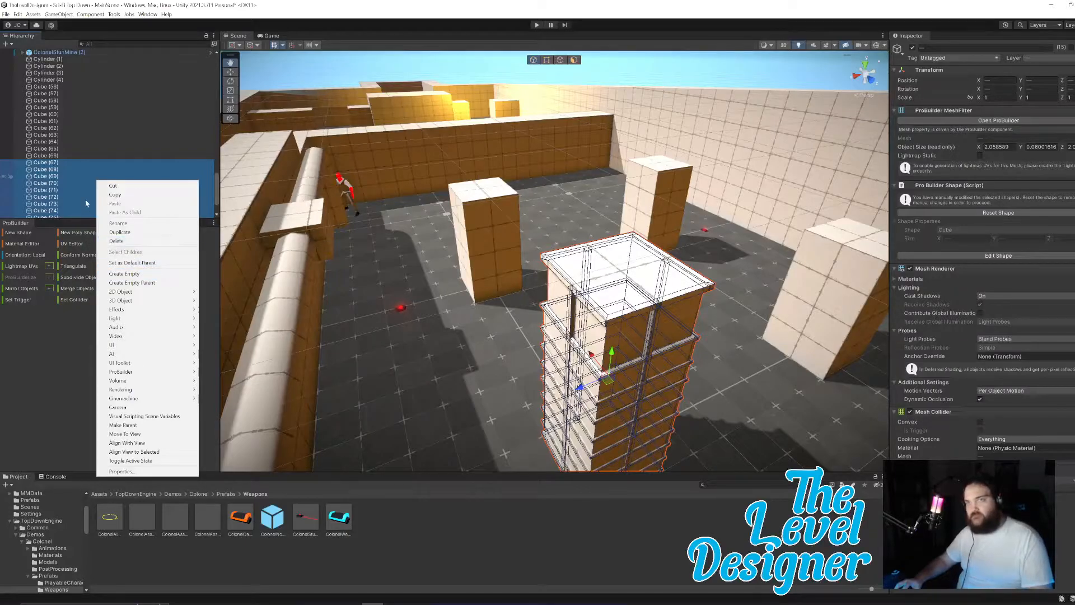
click(125, 274)
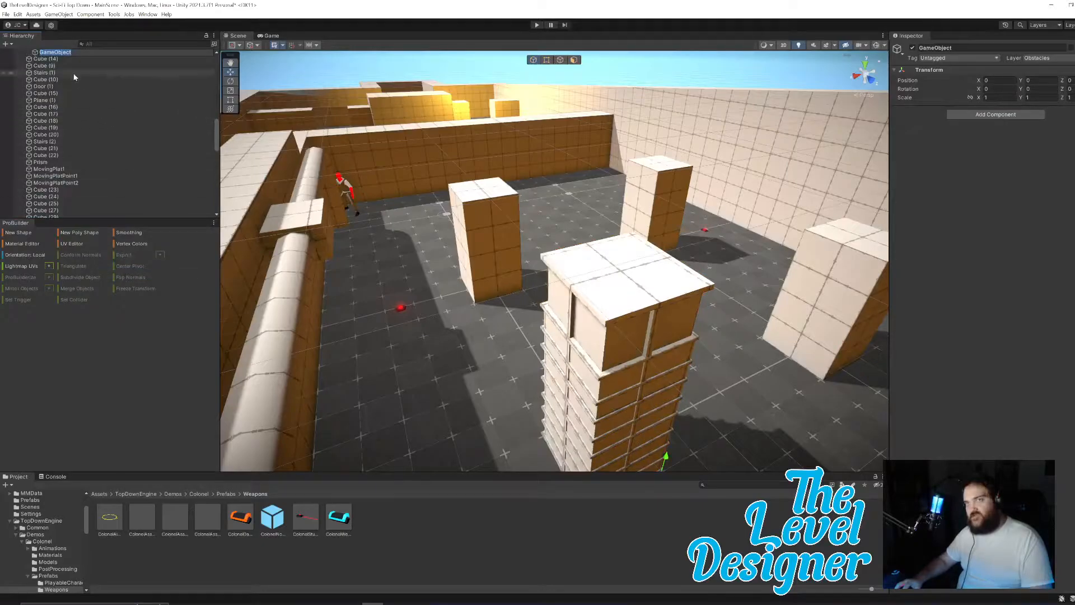
click(83, 88)
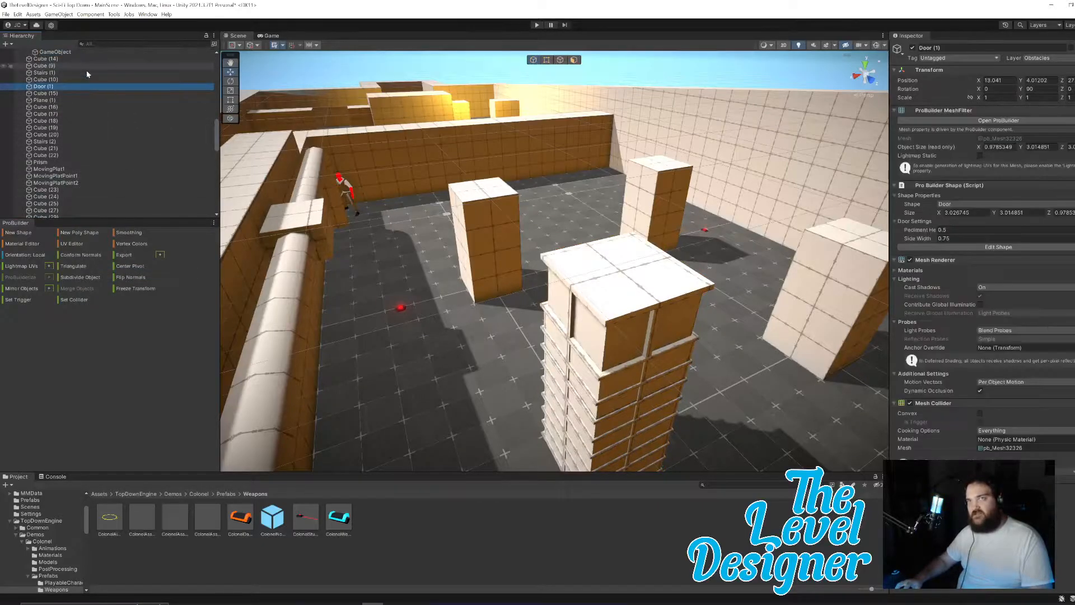
key(ctrl+z)
key(ctrl+z)
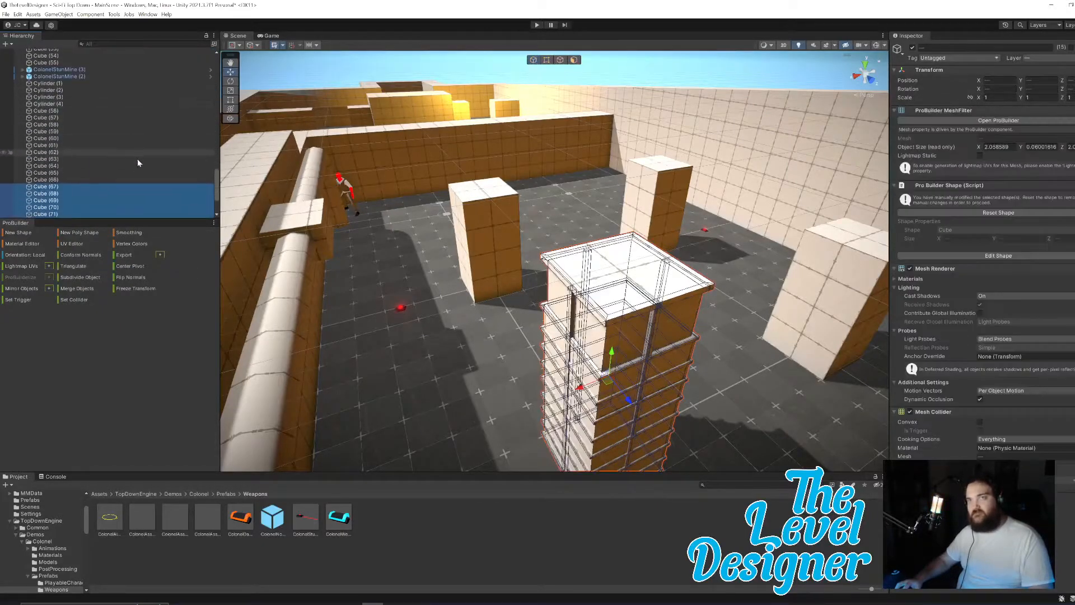
Step: Create an empty GameObject at the root of MainScene and name it Pillar
scroll(89, 183, up, 15)
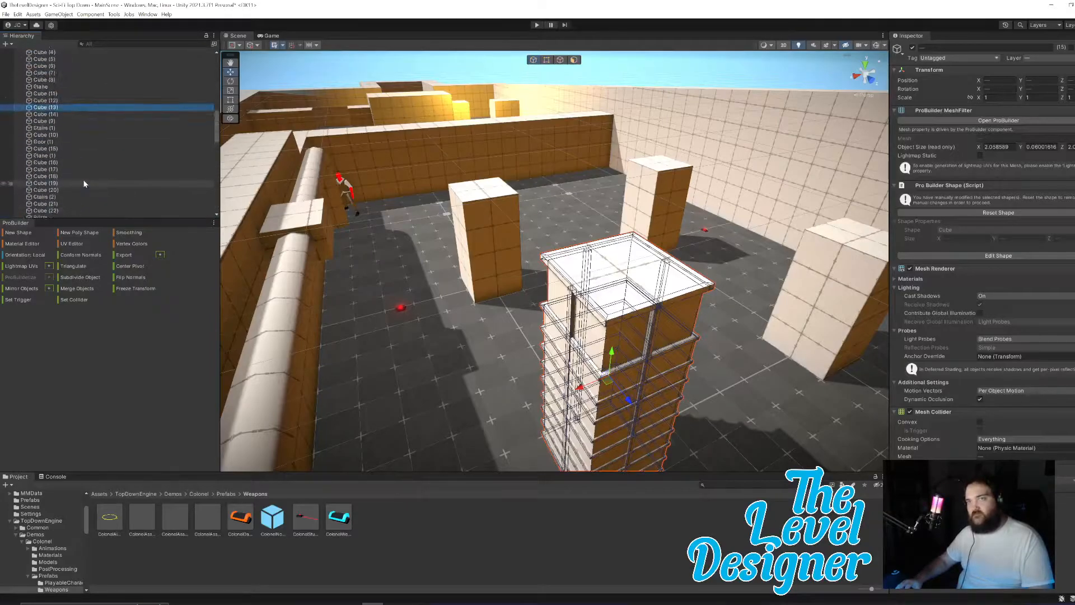
scroll(98, 155, down, 15)
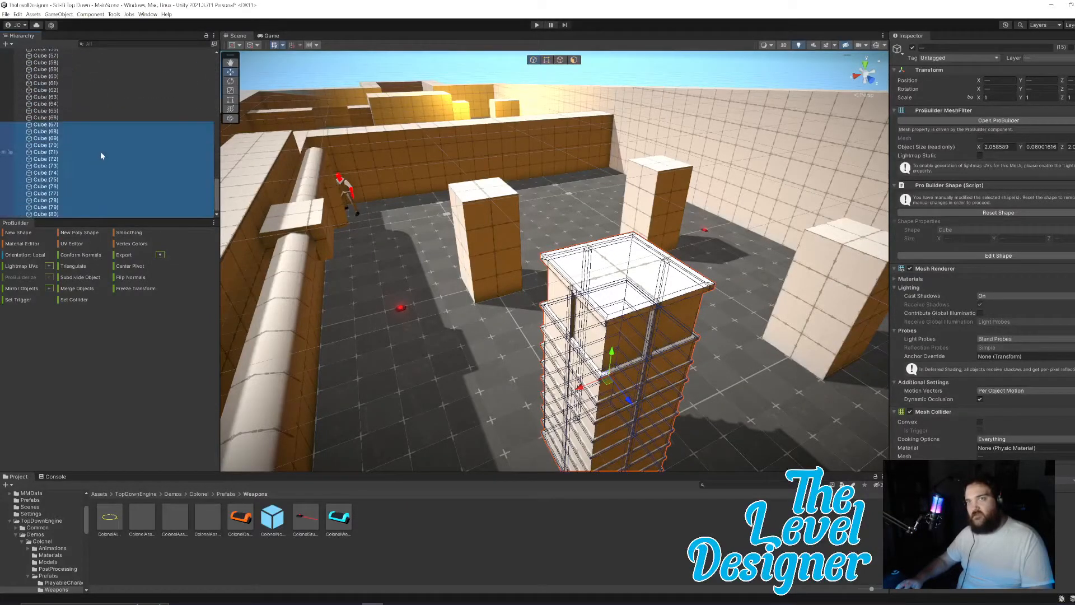
scroll(101, 152, up, 5)
scroll(103, 150, down, 10)
scroll(103, 149, up, 15)
scroll(105, 146, up, 10)
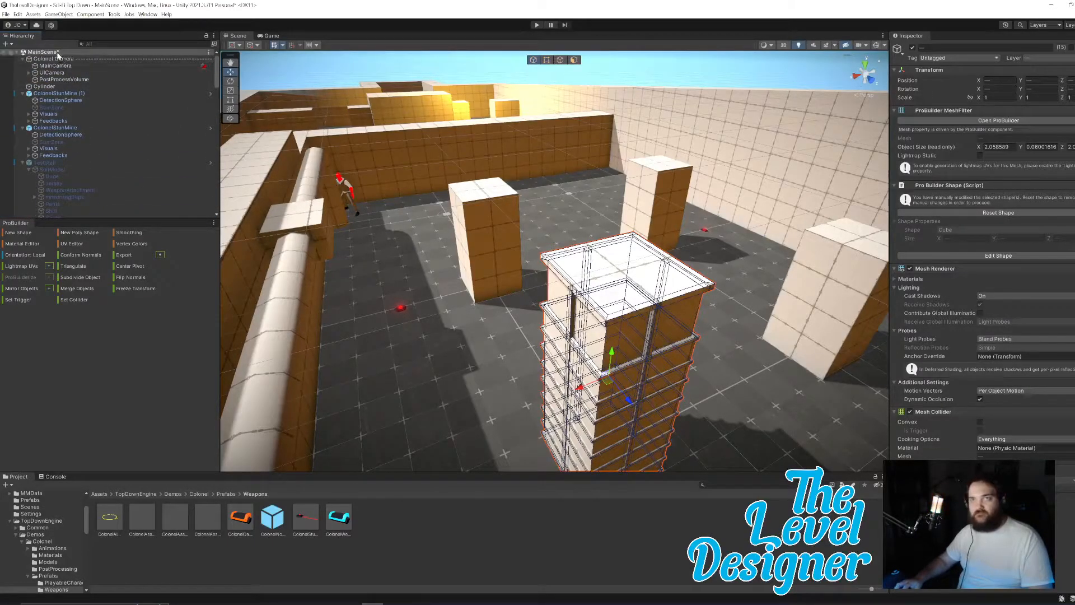
click(58, 53)
right_click(58, 53)
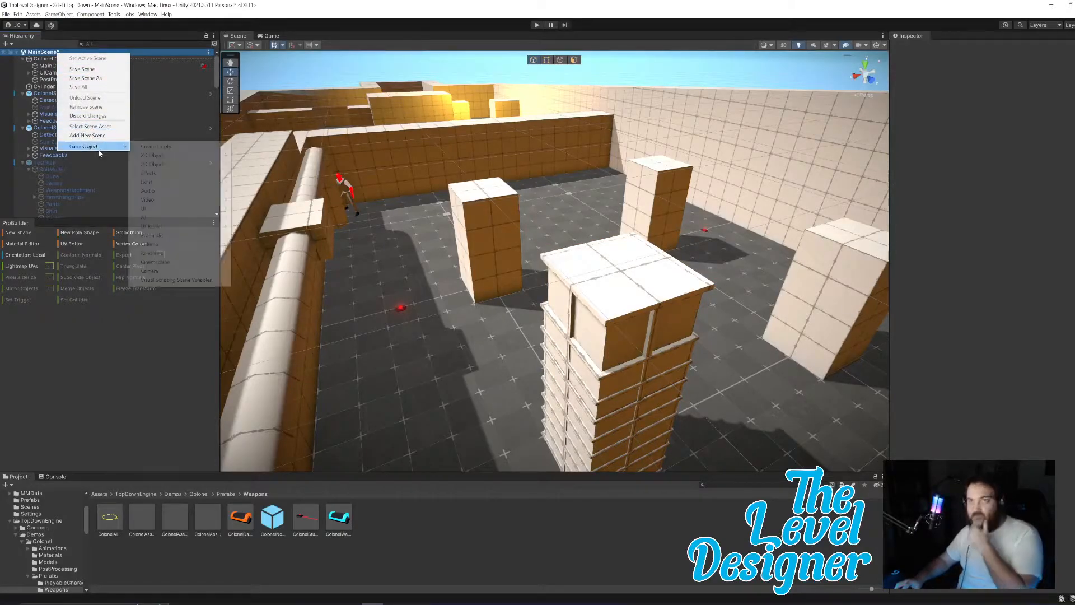
click(157, 146)
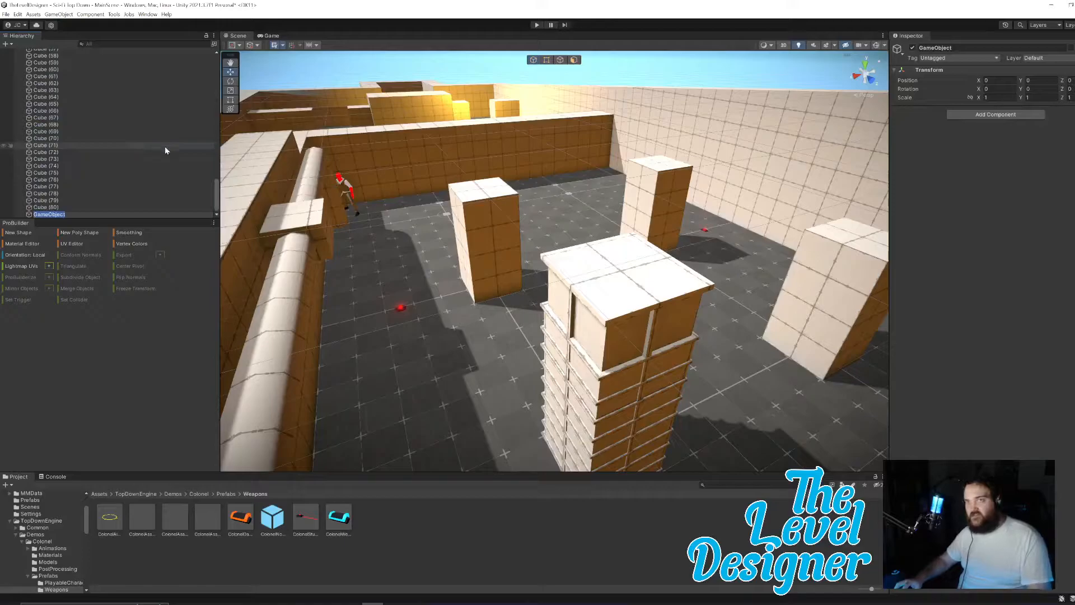
text(Pillar)
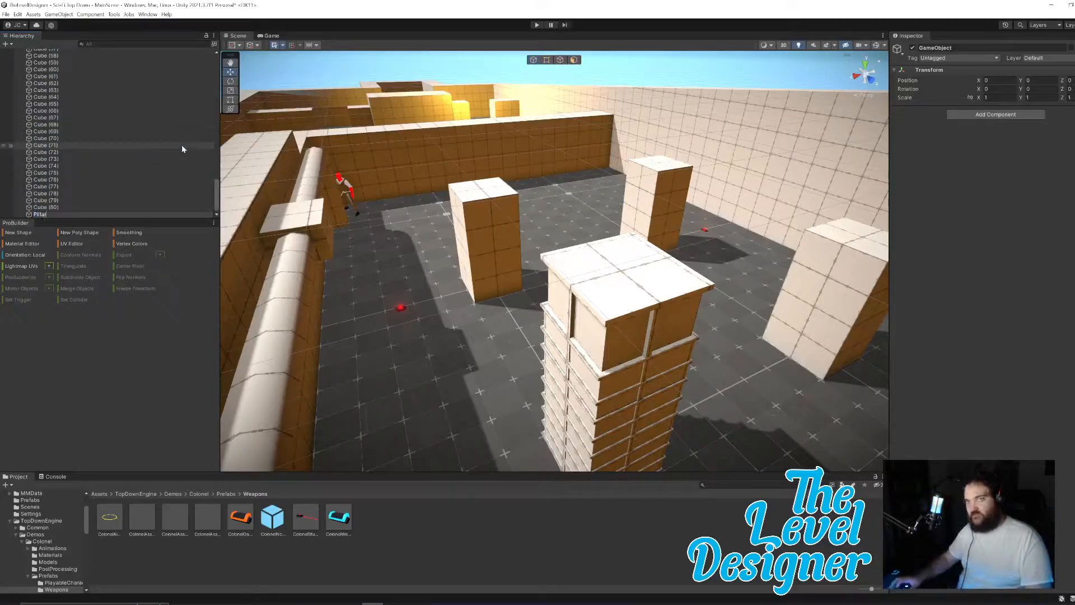
key(Return)
Step: Parent Cube (67) through Cube (80) to the Pillar object
click(102, 118)
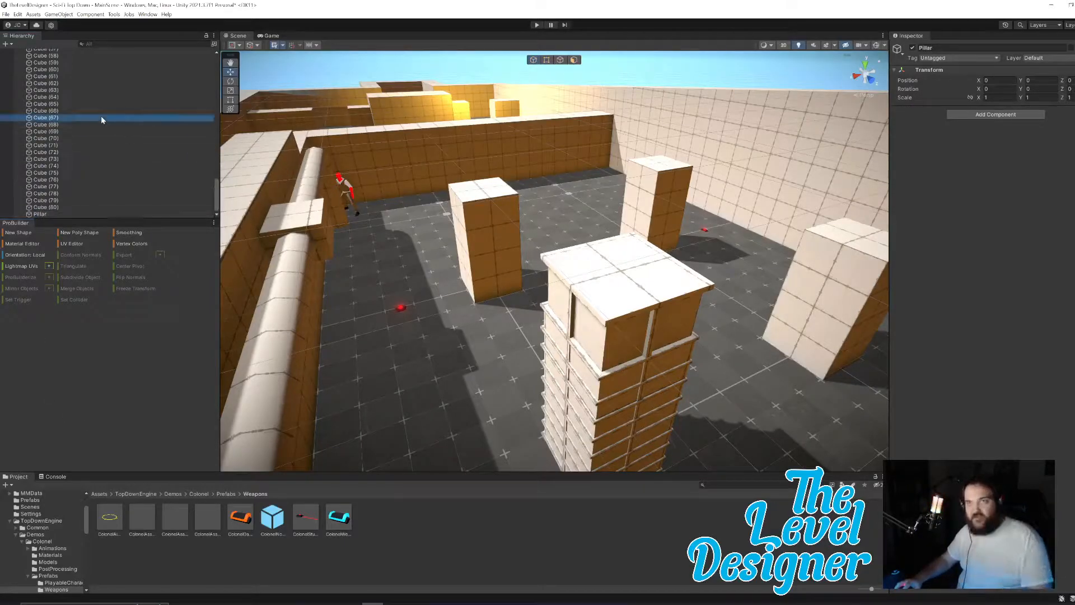
shift+click(76, 207)
drag(77, 145, 58, 217)
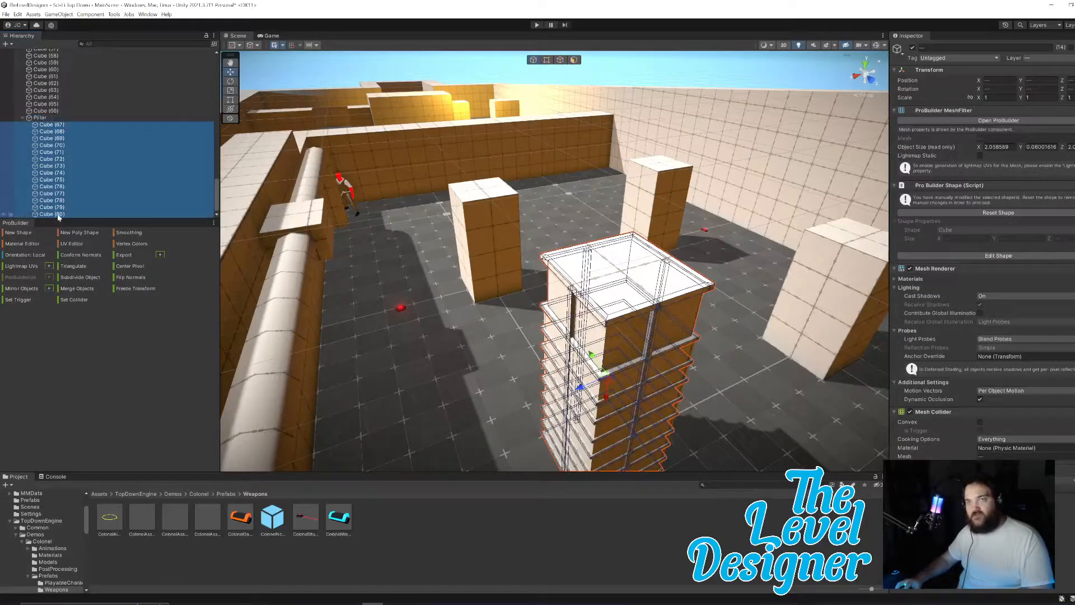
Step: Find the pillar's core block, Cube (13), and parent it to the Pillar object as well
scroll(95, 120, up, 20)
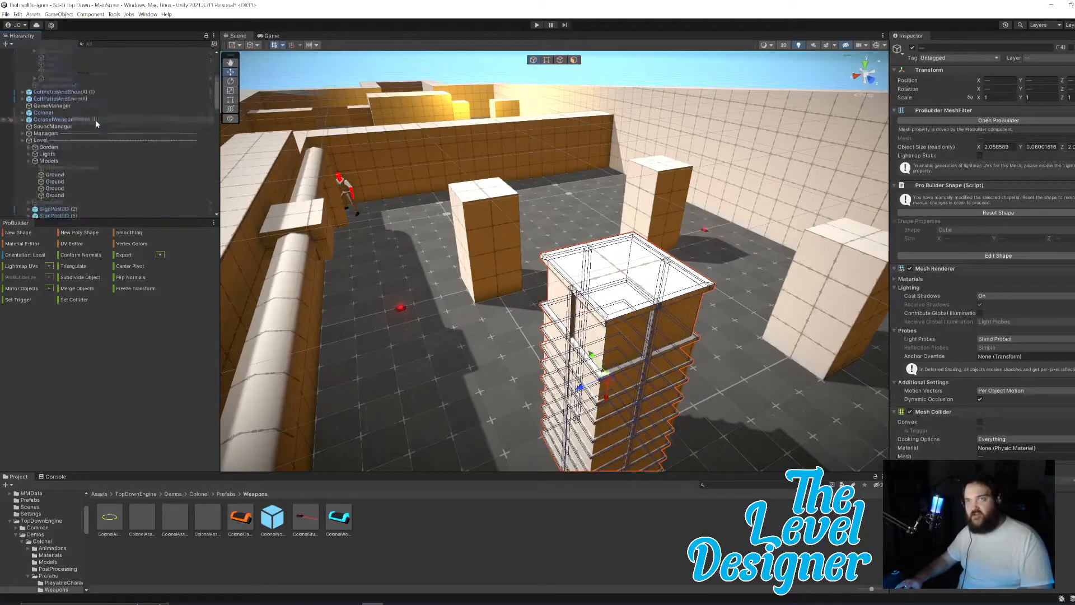
click(672, 325)
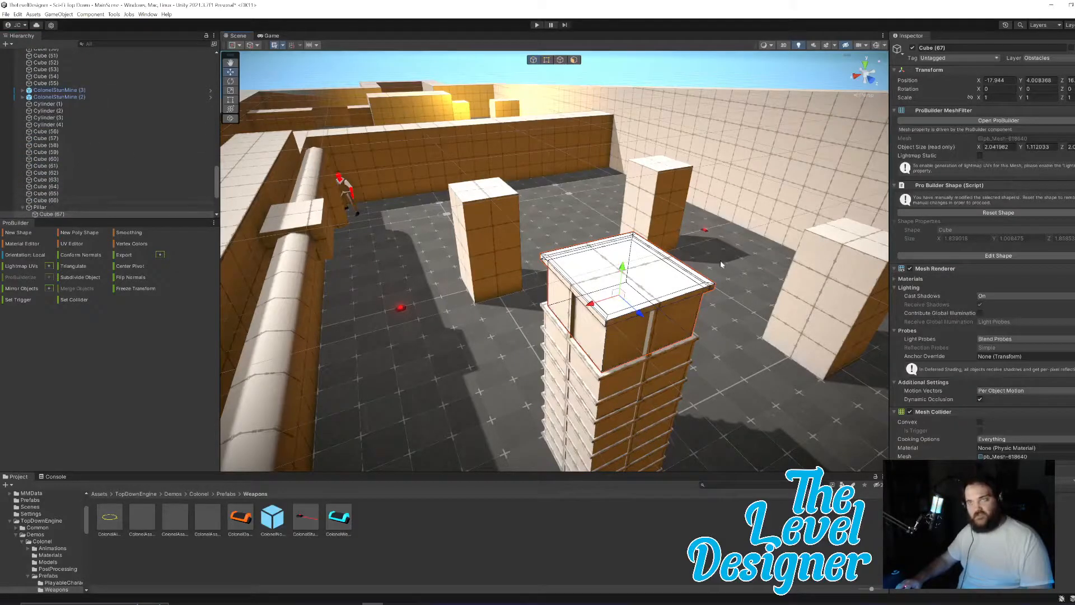
click(579, 336)
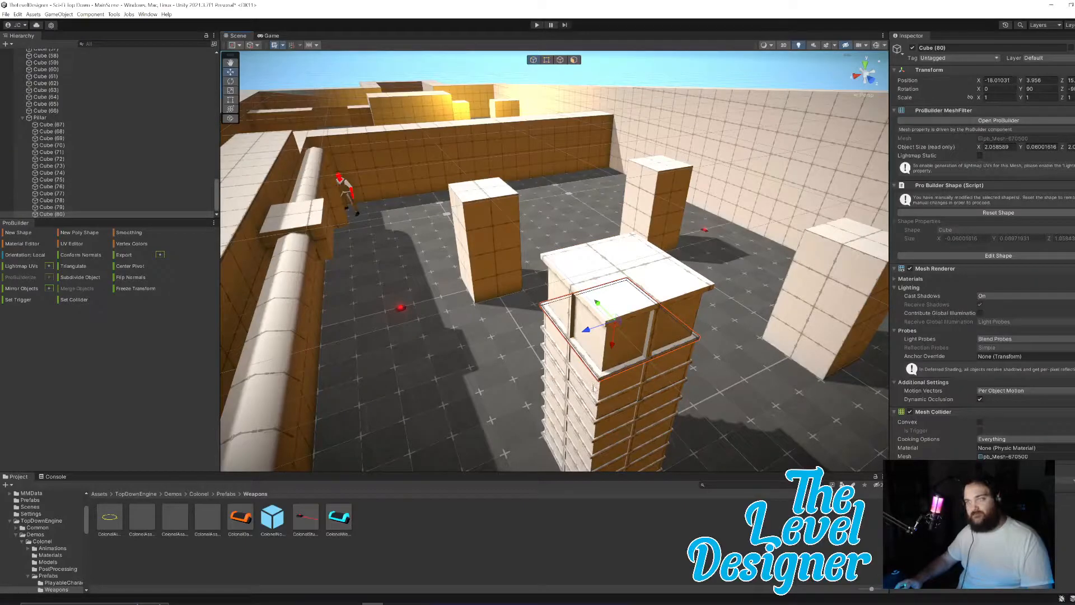
click(595, 387)
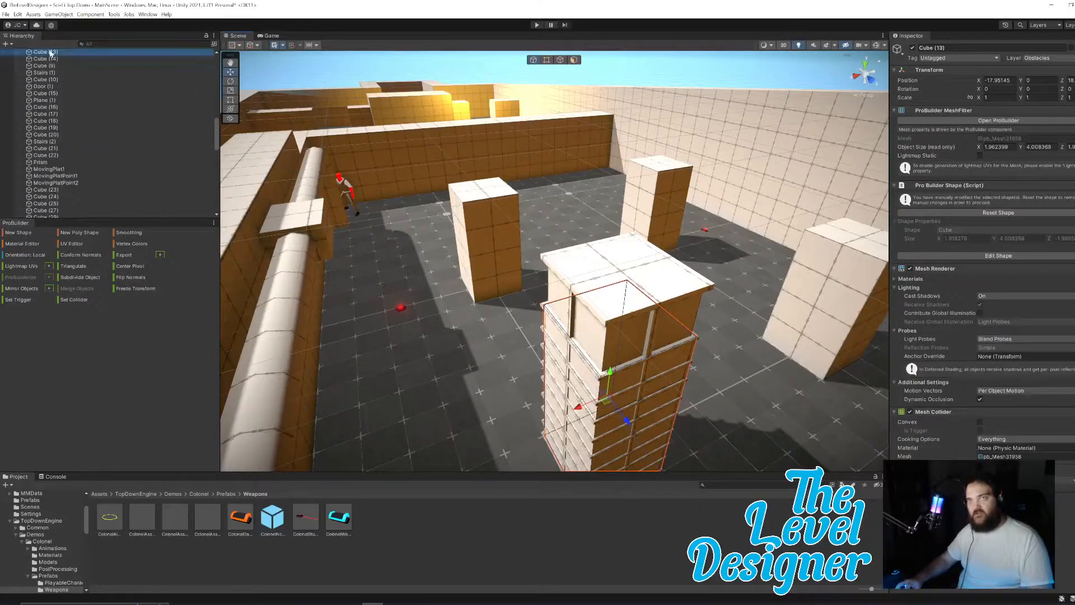
scroll(62, 213, down, 3)
scroll(78, 219, down, 6)
scroll(80, 220, down, 7)
drag(80, 219, 63, 118)
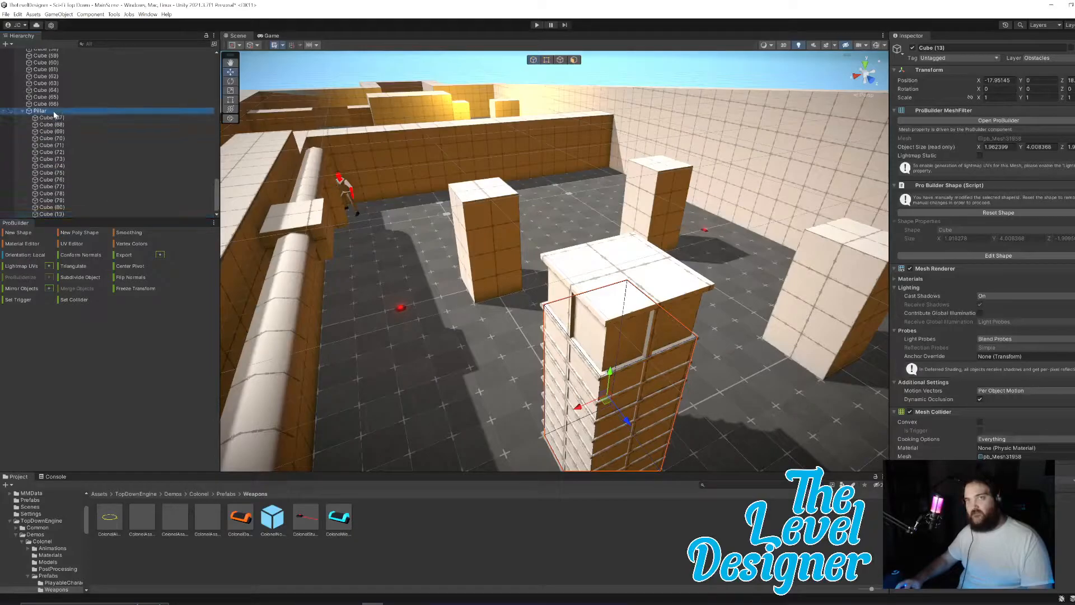
Step: Set the Pillar object's layer to Obstacles, applying the change to all its children
click(54, 112)
click(1040, 57)
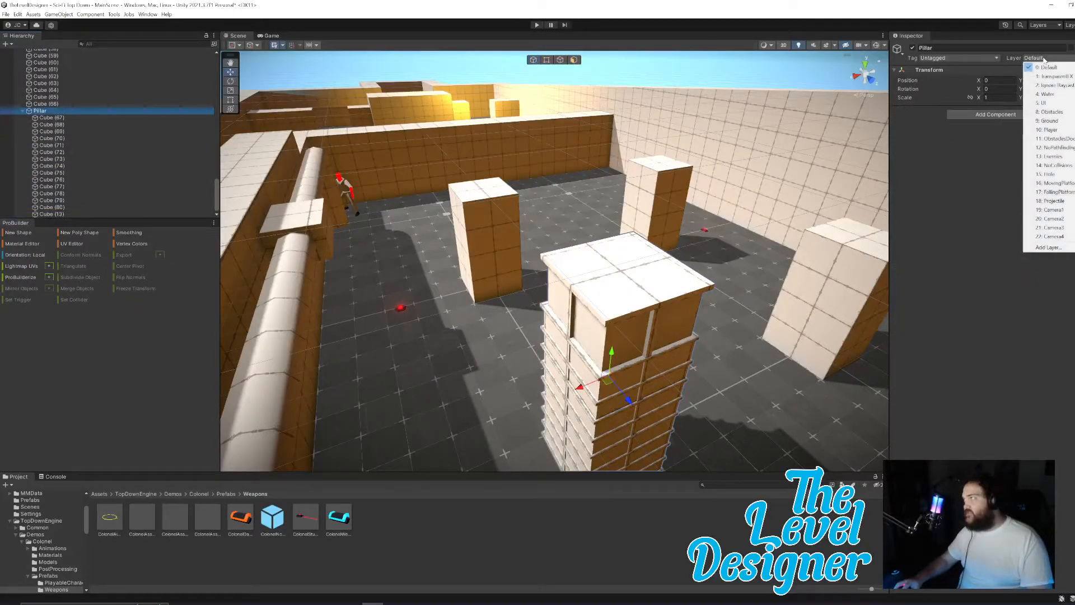
click(1058, 113)
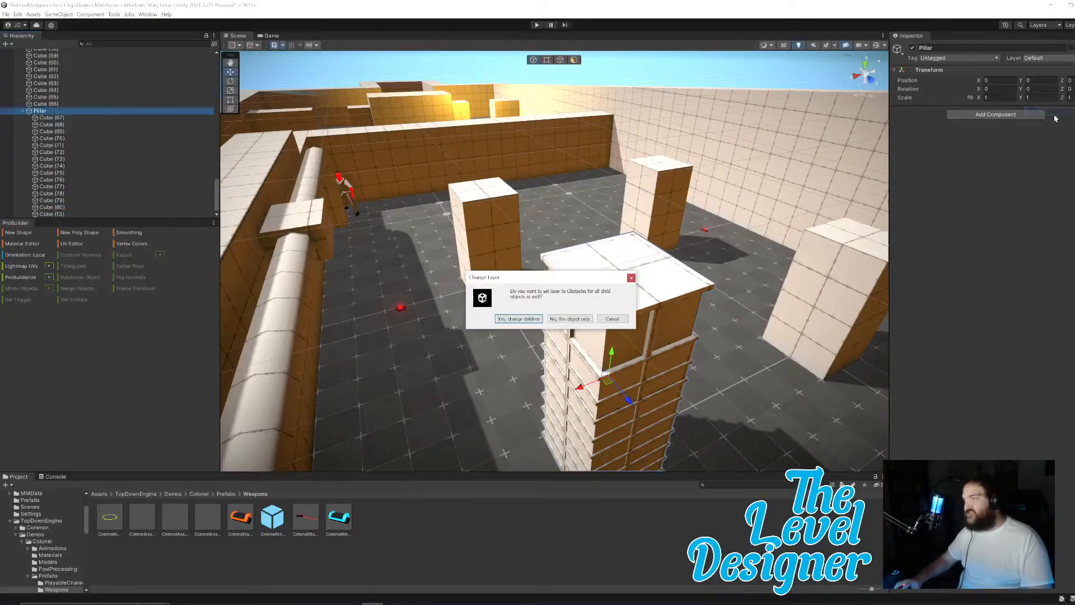
click(520, 319)
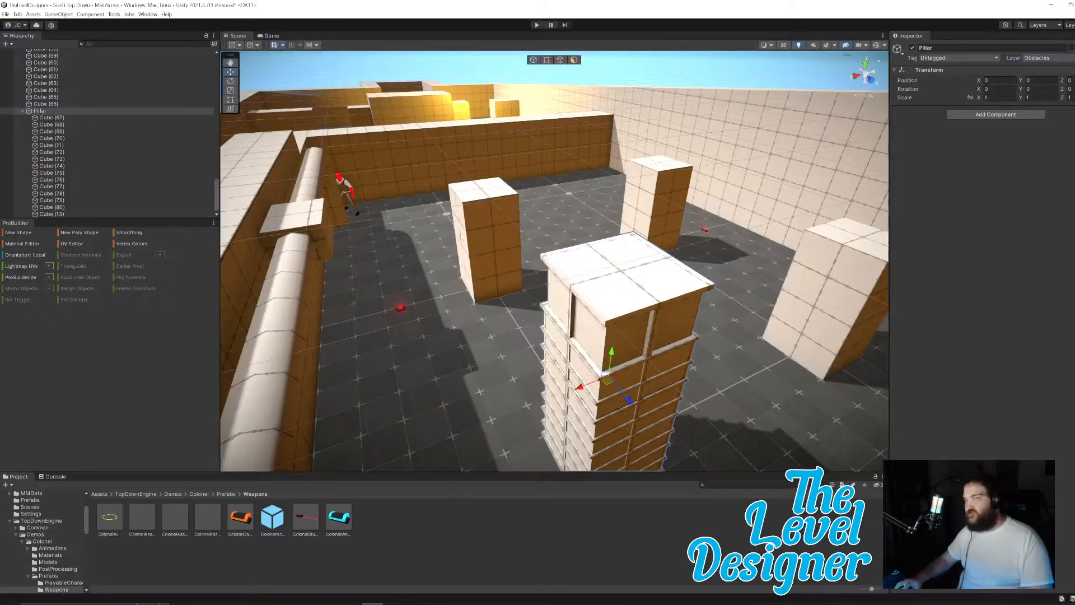
Step: Delete the three plain block pillars standing around the detailed pillar
right_drag(726, 318, 689, 337)
drag(512, 335, 507, 334)
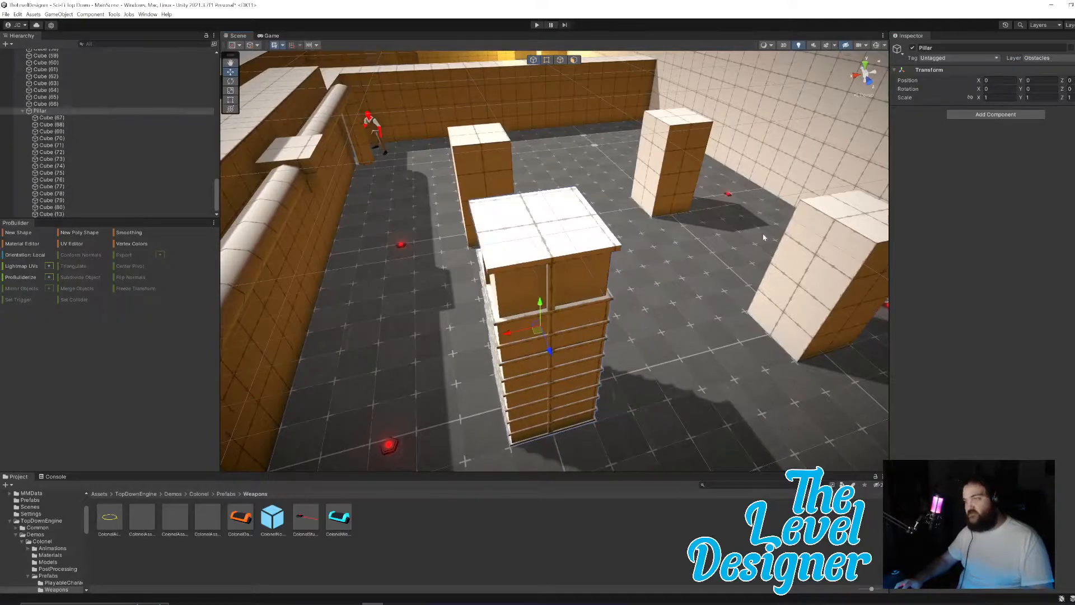
click(812, 250)
key(Delete)
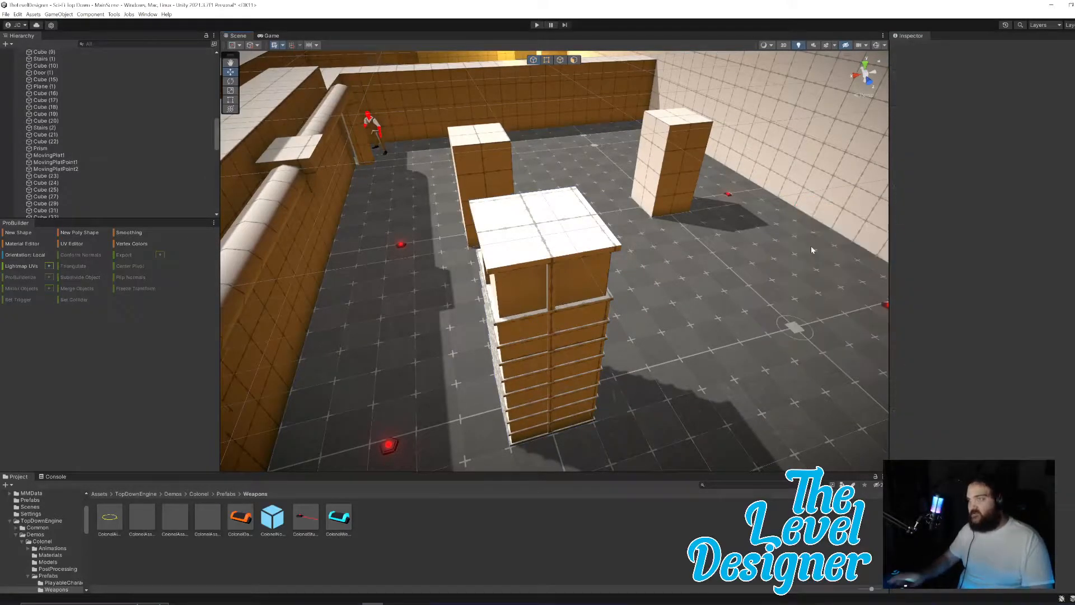
click(677, 131)
key(Delete)
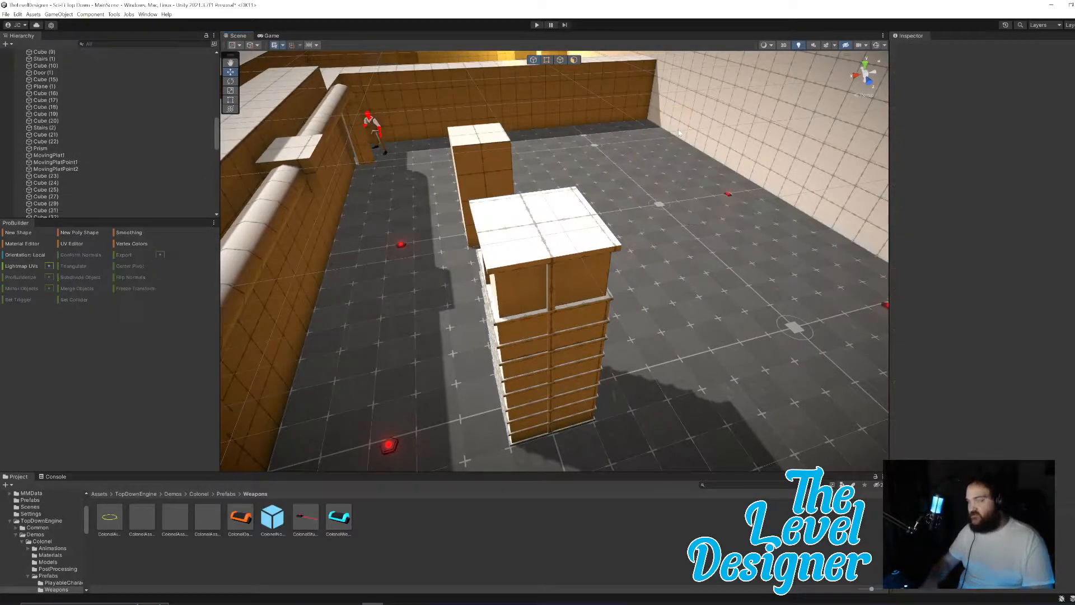
click(479, 170)
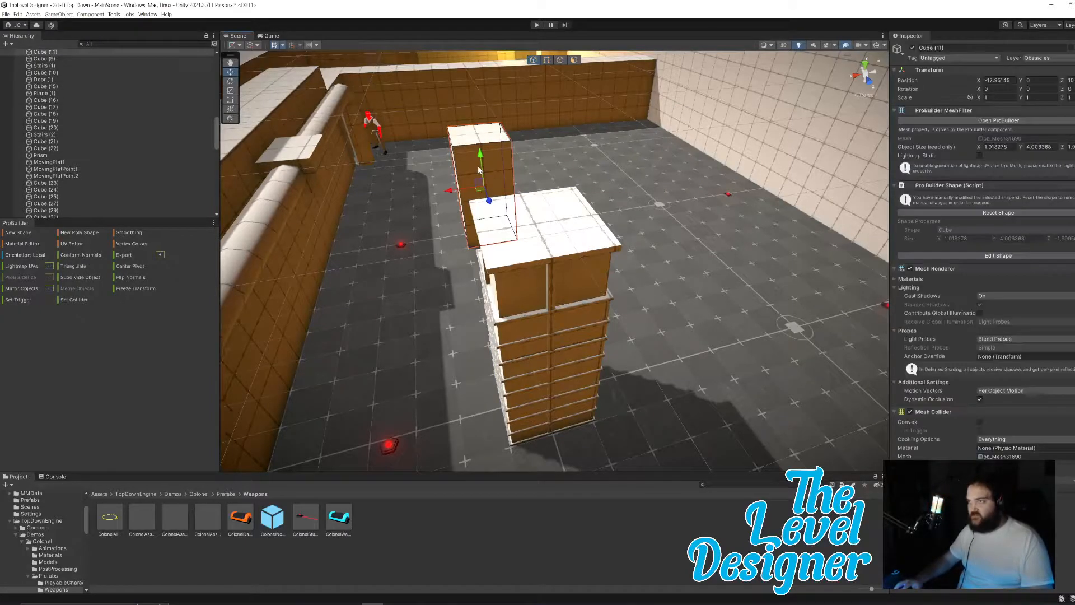
key(Delete)
Step: Save the Pillar object as a prefab in the Assets/Prefabs folder
scroll(174, 168, down, 10)
scroll(129, 137, up, 2)
click(83, 137)
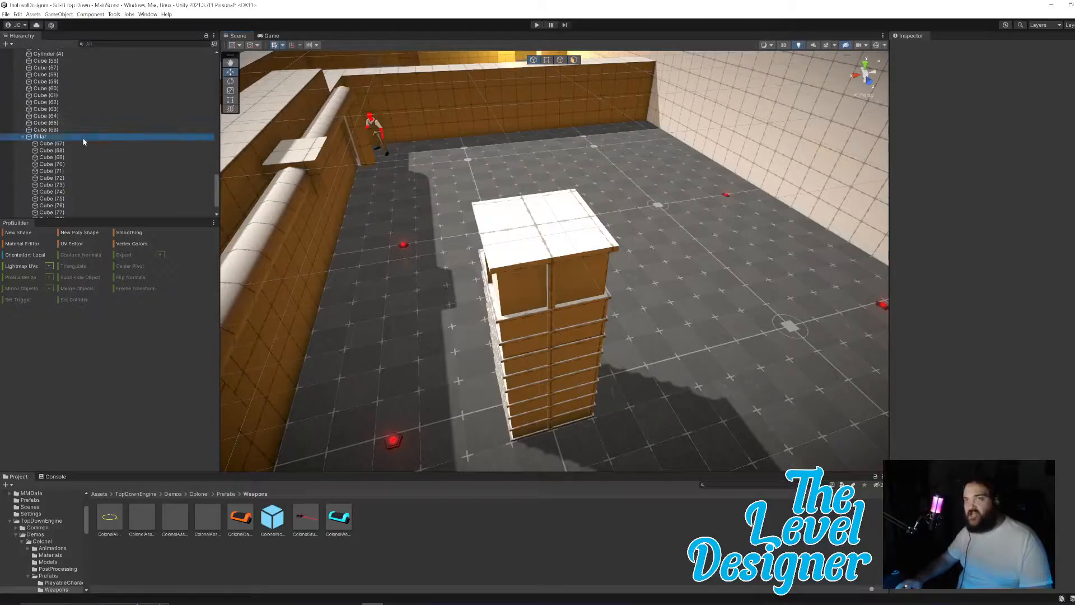
click(103, 495)
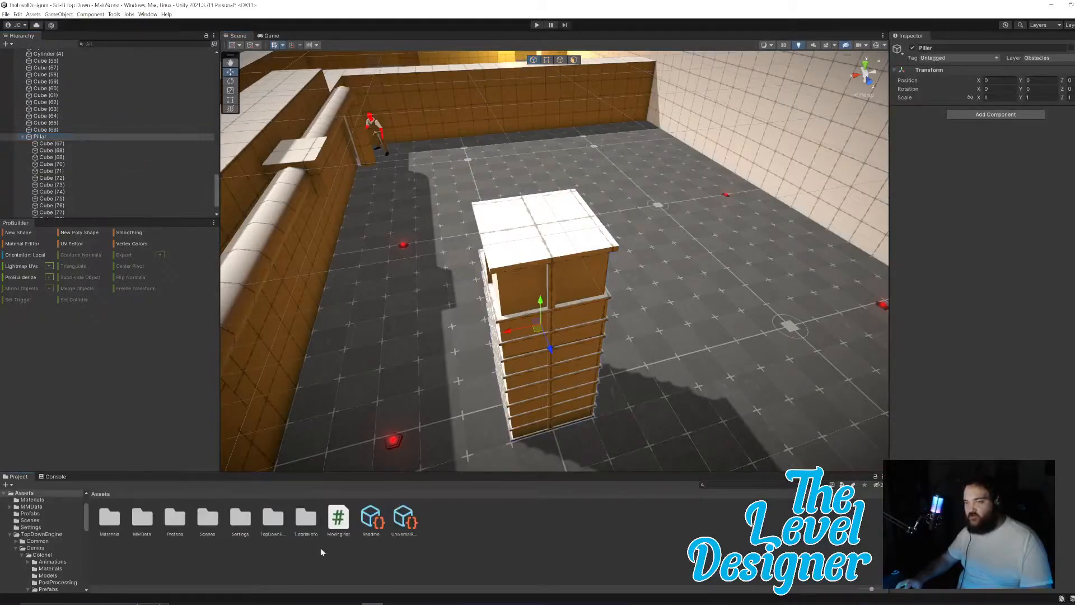
double_click(175, 518)
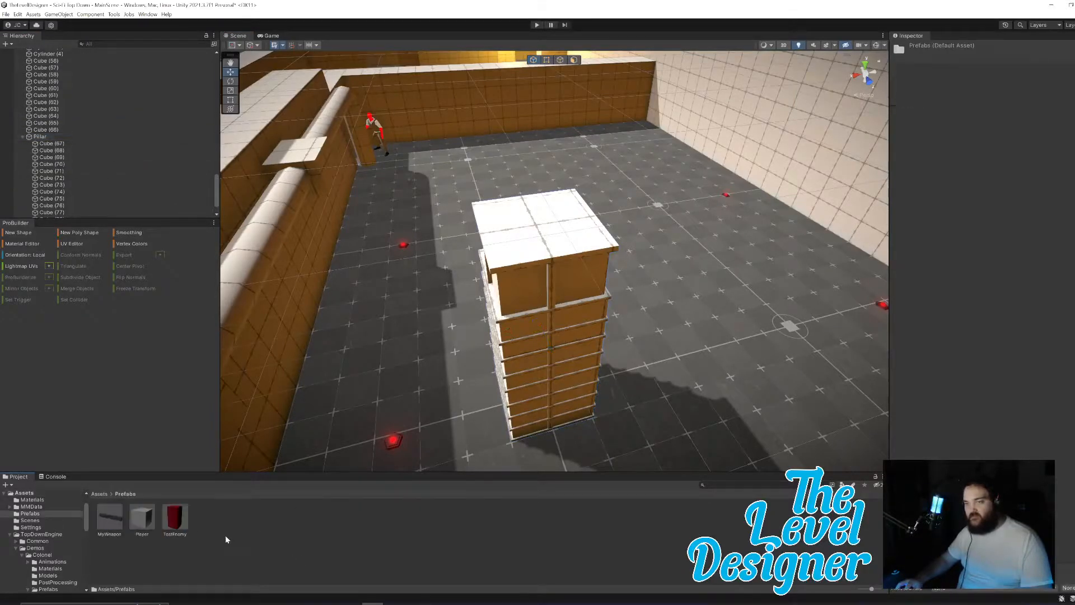
scroll(47, 140, down, 1)
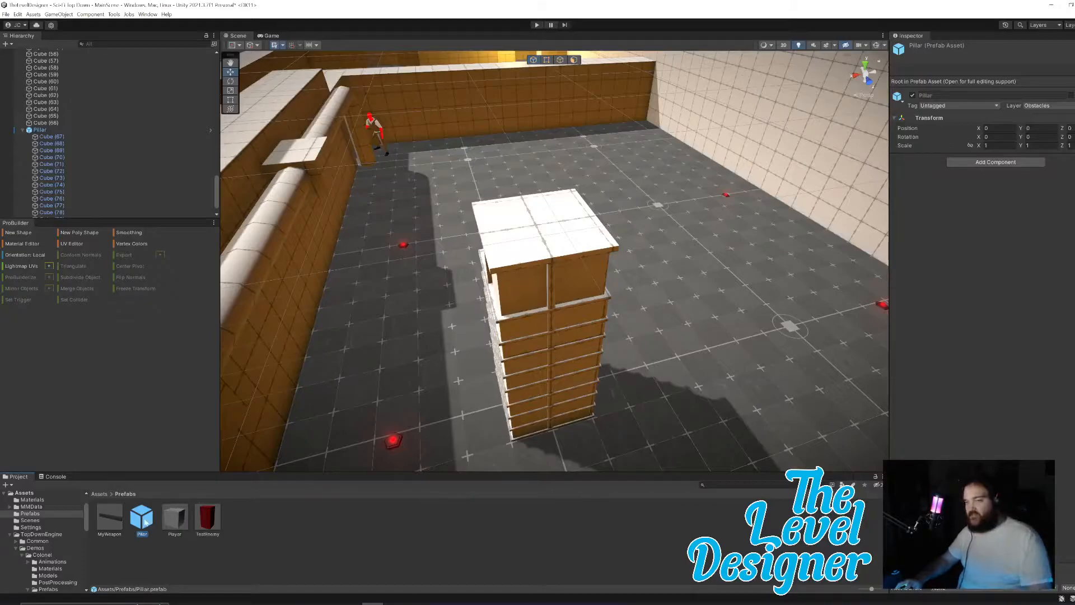
Step: Place an instance of the Pillar prefab in the scene on the open floor near the original pillar
drag(792, 344, 798, 346)
right_drag(769, 347, 627, 342)
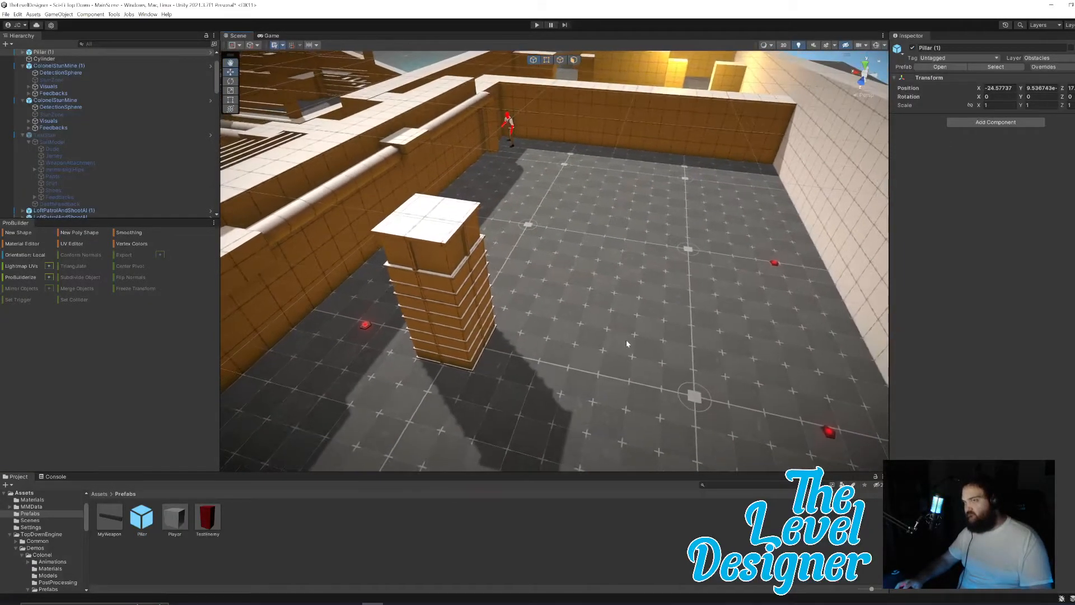
right_drag(474, 303, 426, 302)
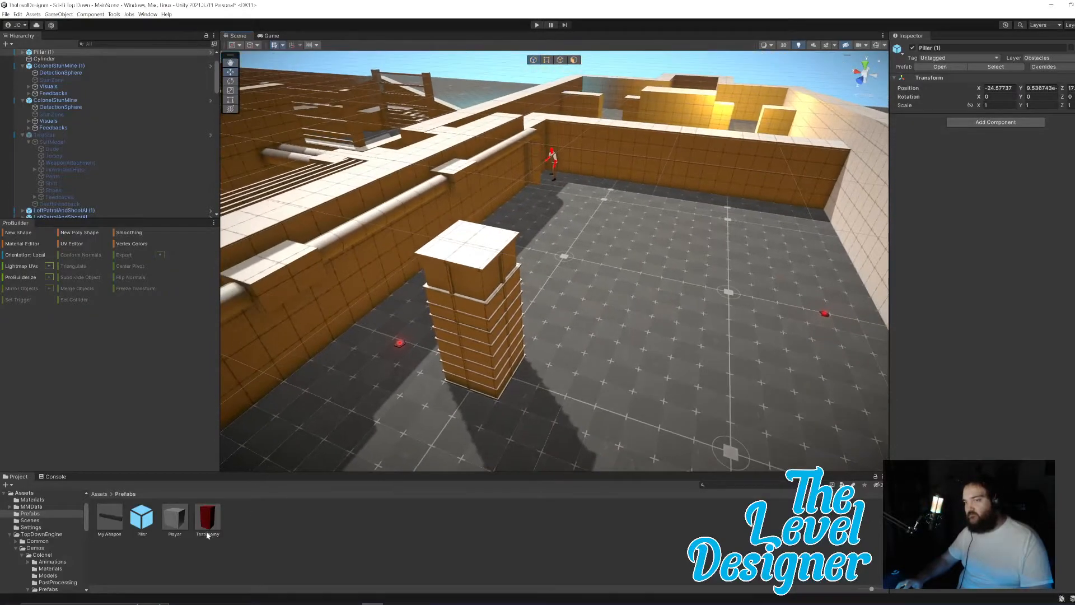
Step: Try to move the original pillar across the floor, then undo the move
click(289, 544)
click(471, 297)
drag(456, 310, 563, 333)
key(ctrl+z)
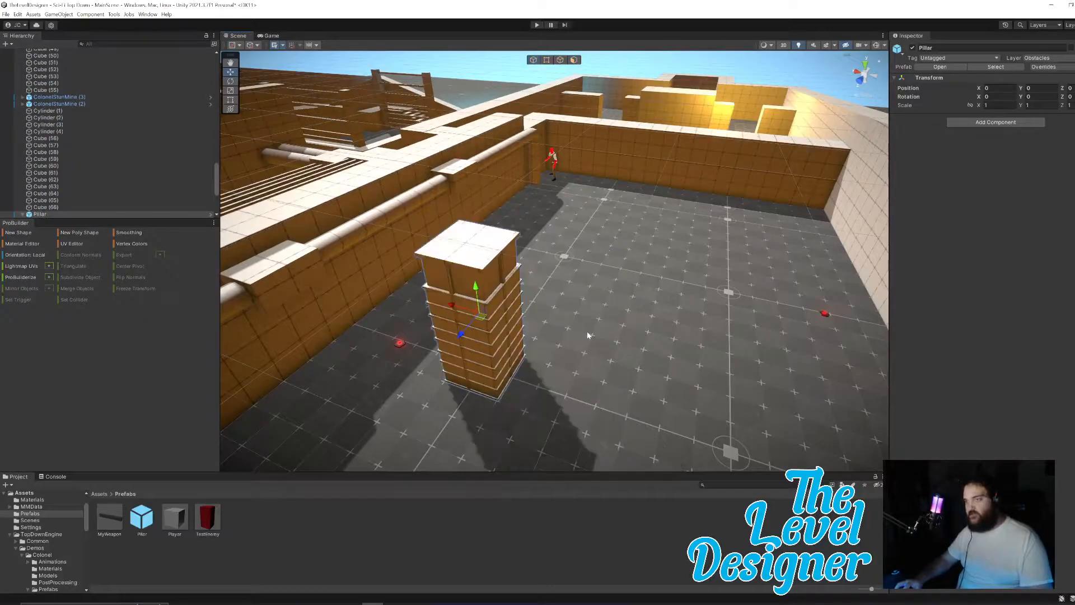
Step: Place a second instance of the Pillar prefab in the scene, aiming at the floor beside the original pillar
drag(144, 520, 525, 334)
drag(649, 295, 648, 295)
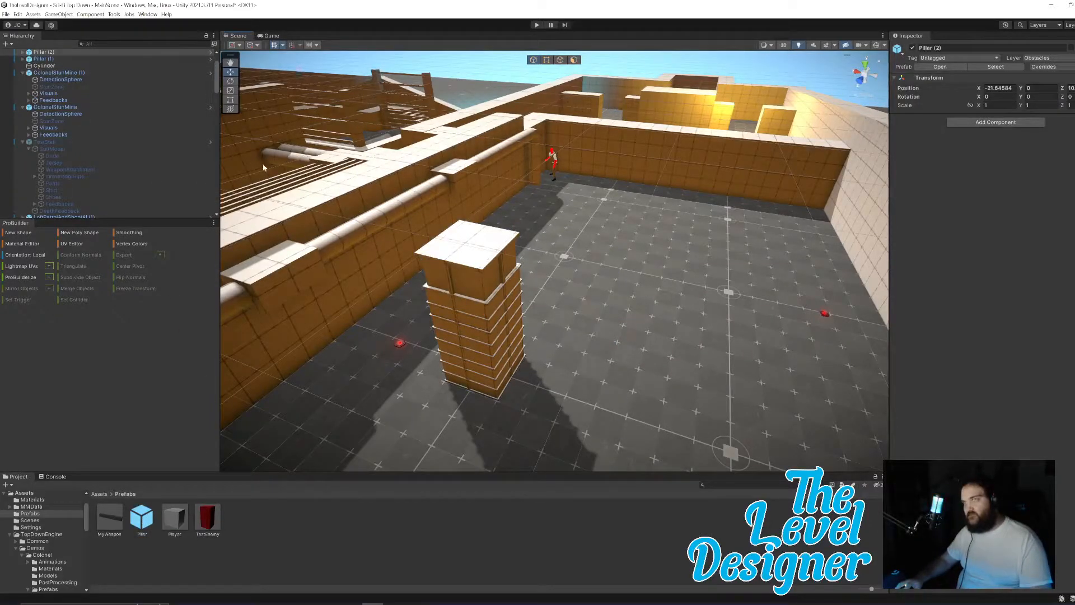
key(f)
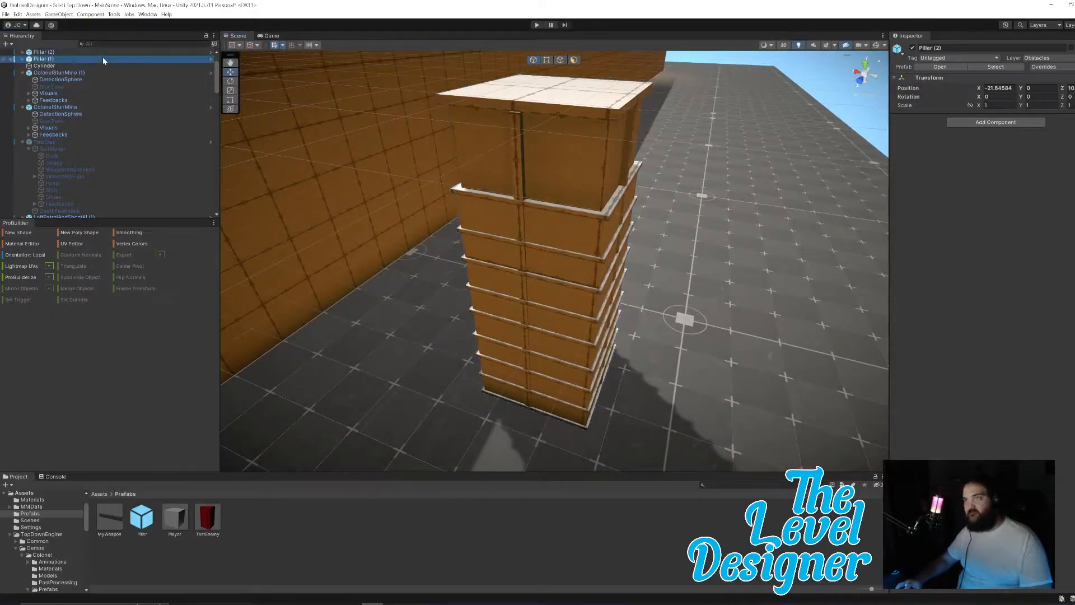
Step: Move the two new Pillar instances into the room with the original pillar, bringing Pillar (1) to X -8.01
right_drag(566, 298, 505, 251)
drag(527, 248, 336, 166)
right_drag(336, 165, 451, 191)
key(a)
right_drag(471, 201, 512, 238)
drag(601, 307, 528, 236)
right_drag(527, 259, 659, 229)
click(660, 228)
drag(645, 229, 203, 355)
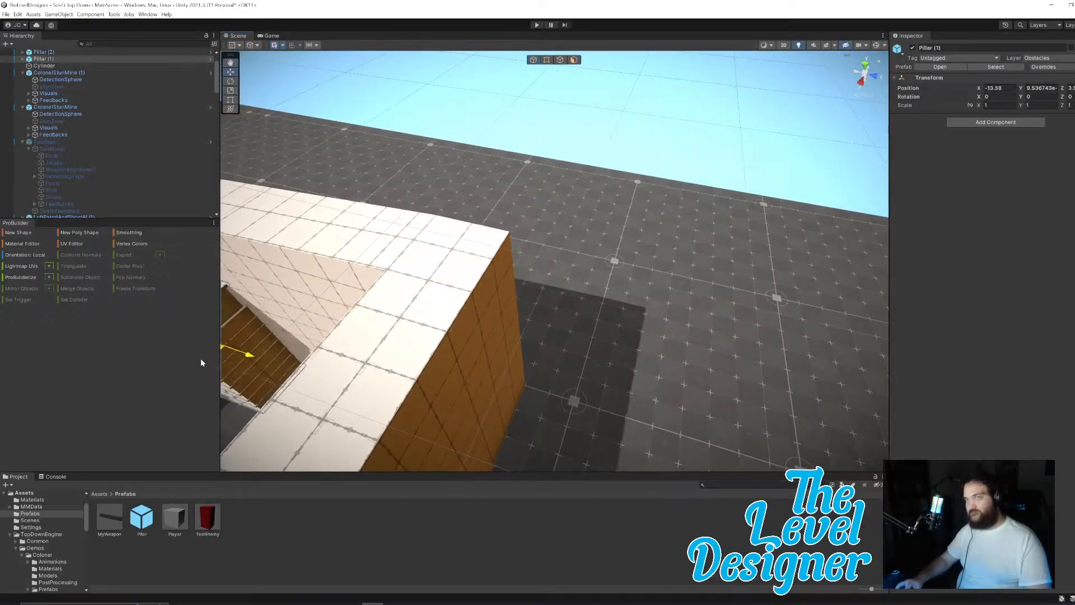
right_drag(584, 344, 700, 312)
drag(690, 304, 433, 286)
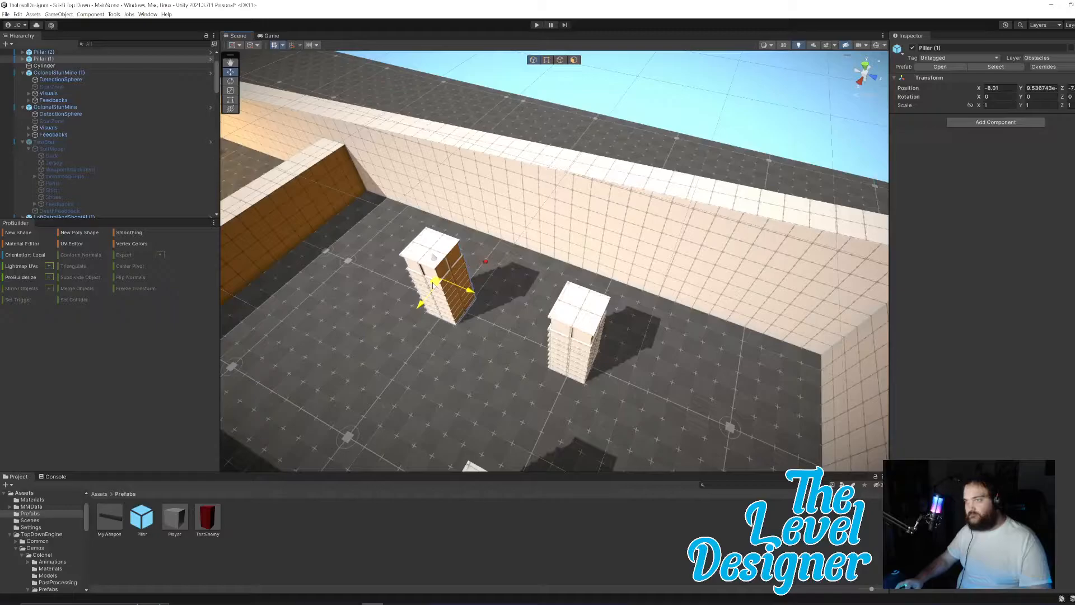
Step: Duplicate Pillar (1) and move the copy along the X axis to 0.06, completing a two-by-two pillar arrangement
right_drag(560, 301, 713, 367)
key(ctrl+d)
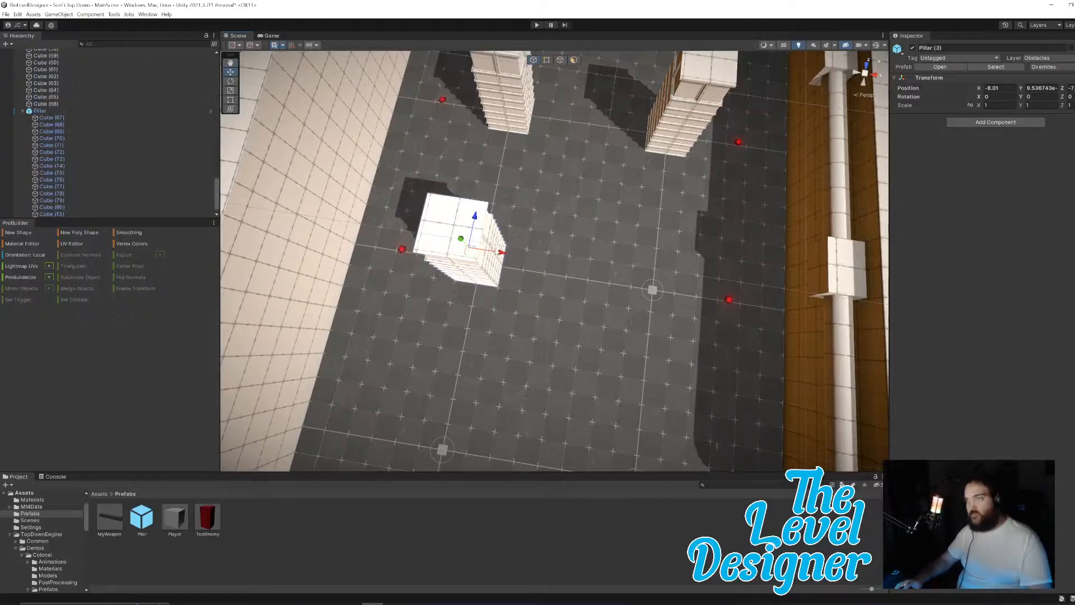
drag(501, 253, 705, 283)
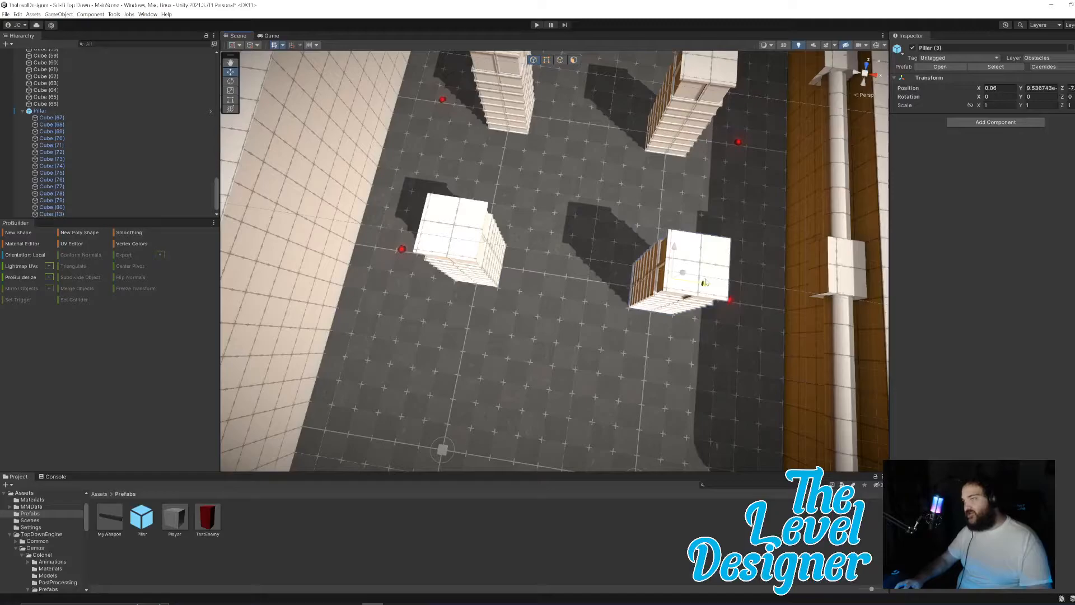
right_drag(626, 344, 643, 323)
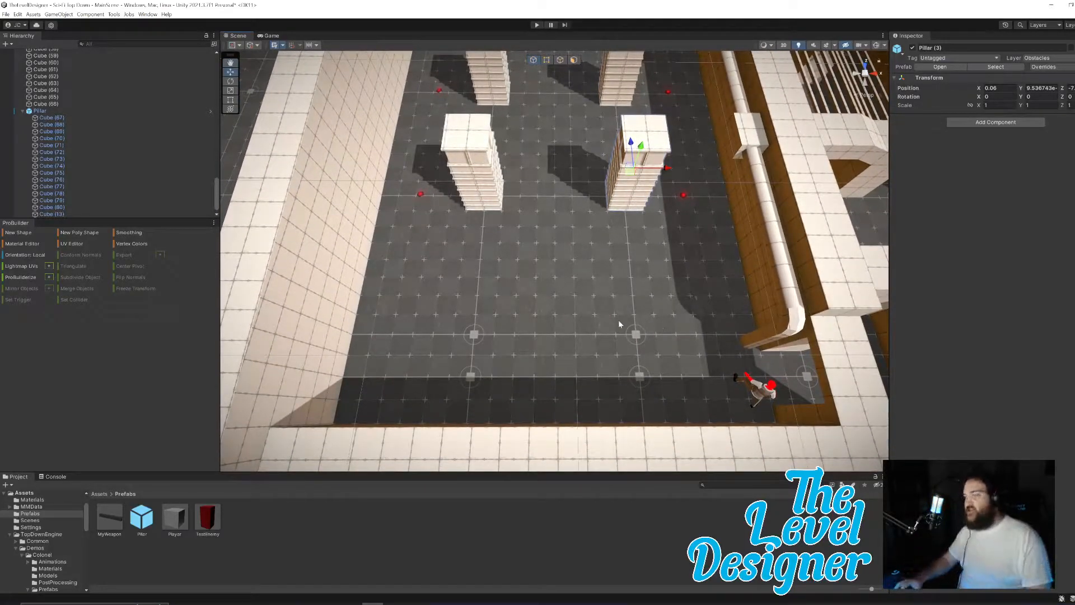
Step: Open the Assets/TopDownEngine/Demos/Loft3D/Prefabs/AI folder to reach the enemy prefabs
mouse_move(606, 263)
right_down()
mouse_move(655, 240)
mouse_move(644, 267)
mouse_move(717, 273)
mouse_move(594, 267)
right_up()
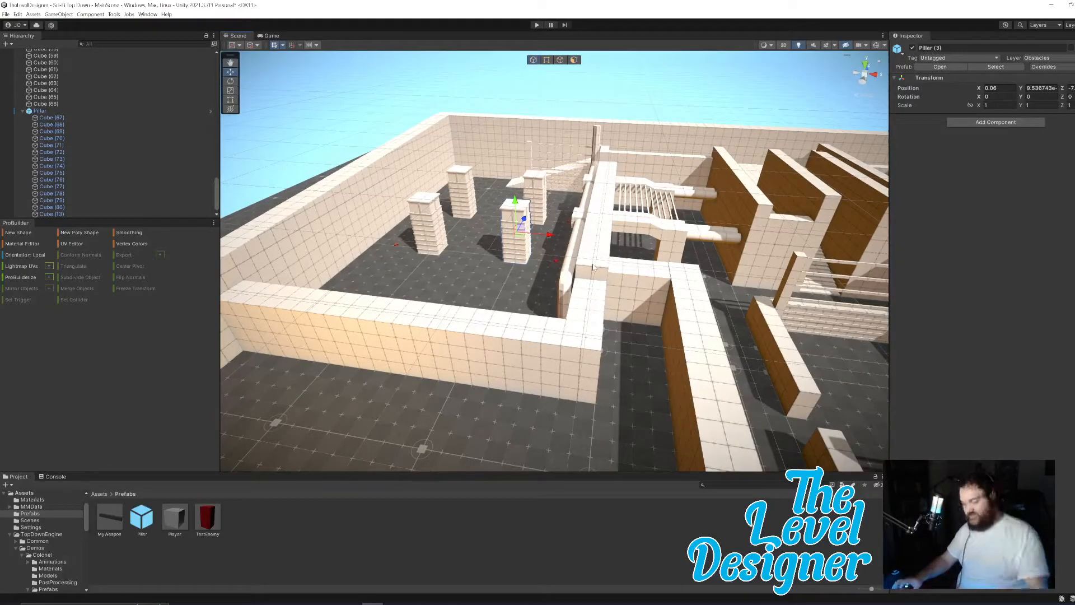
right_drag(645, 326, 670, 322)
click(99, 493)
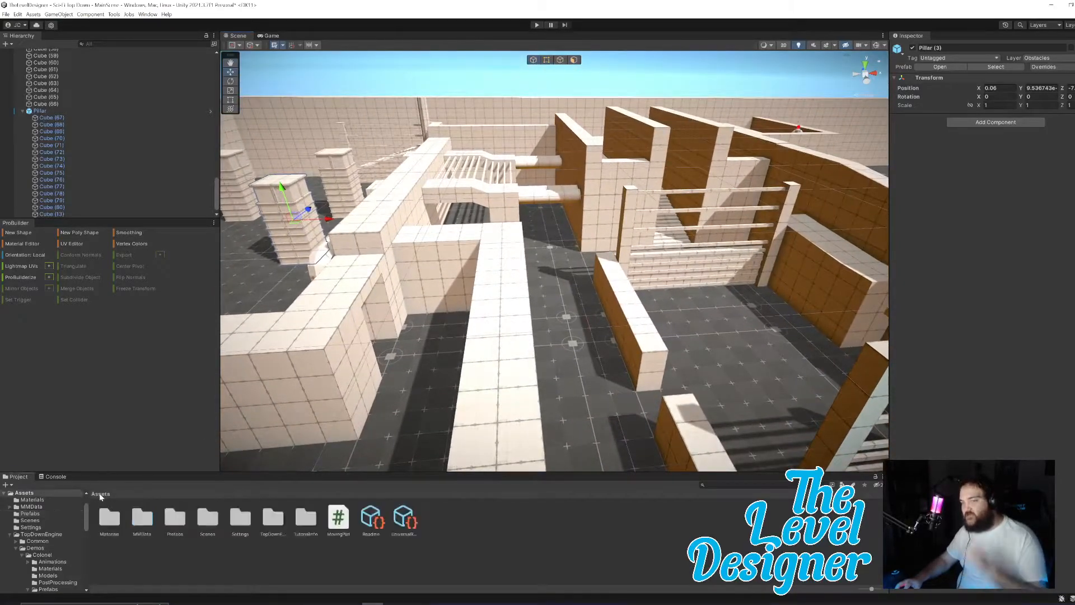
double_click(274, 518)
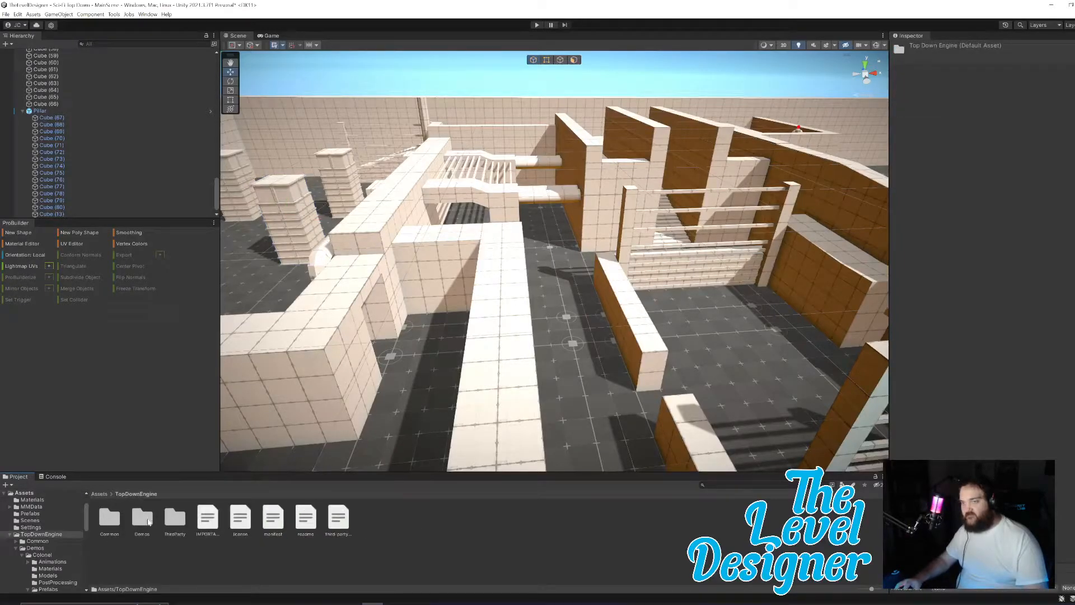
double_click(141, 520)
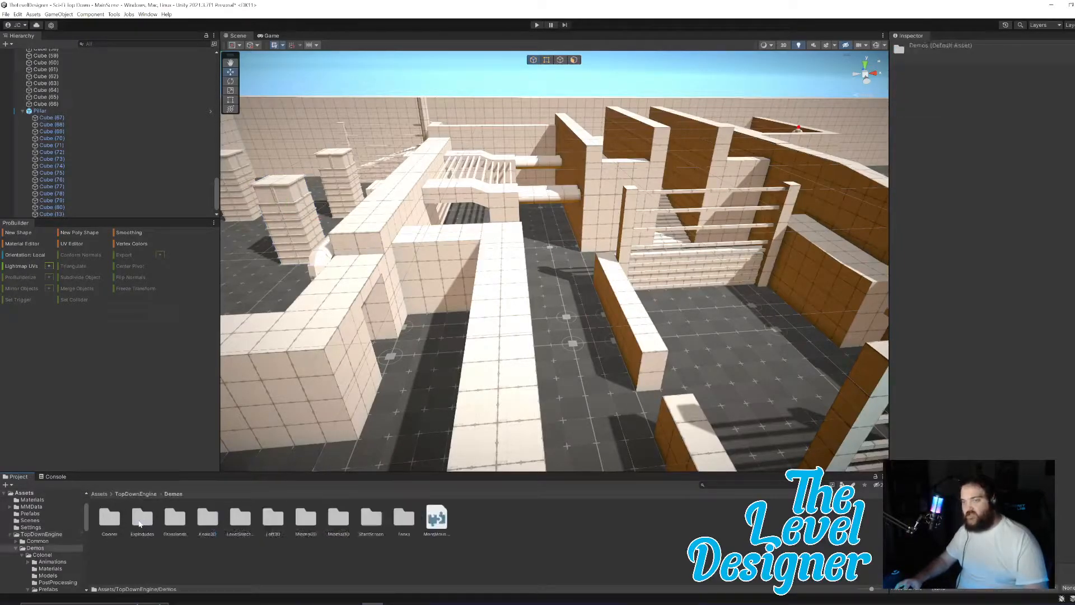
double_click(272, 520)
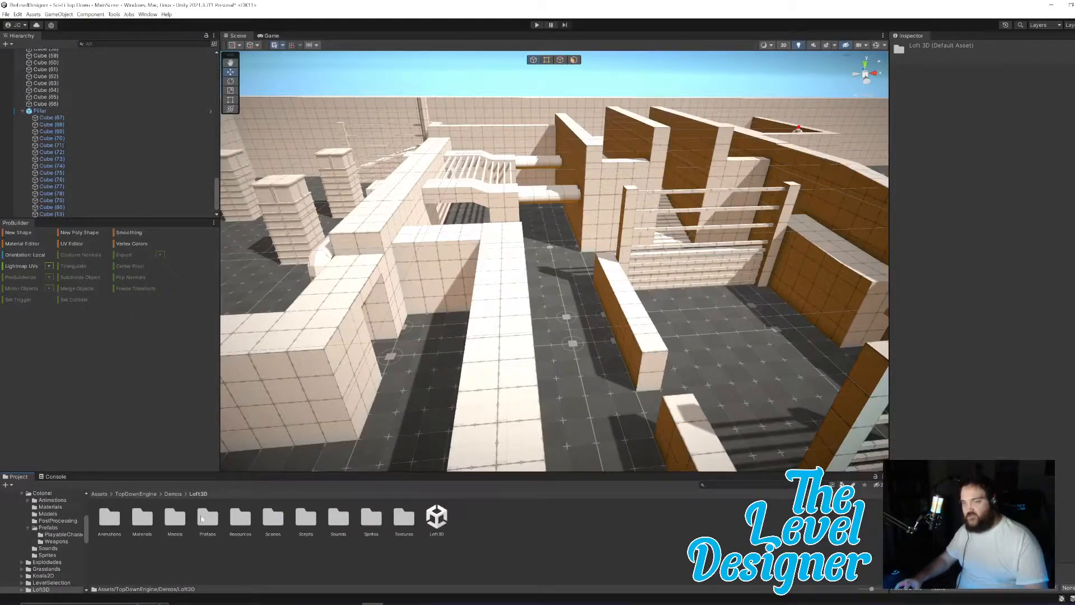
double_click(206, 518)
double_click(111, 518)
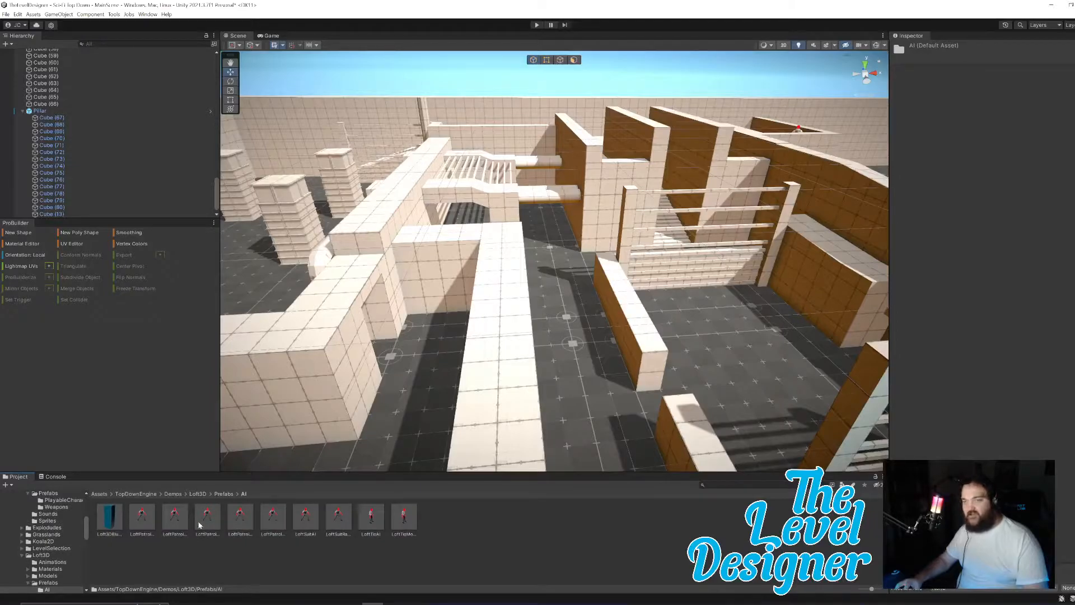
Step: Place the LoftPatrolAndShootAI prefab on the floor of the corridor beside the low wall
click(200, 522)
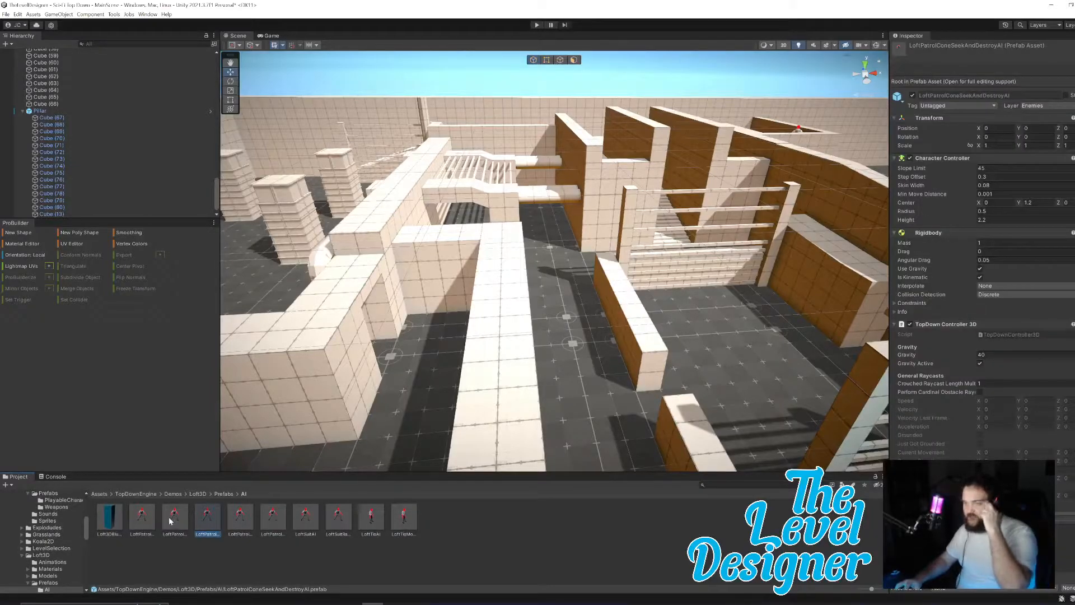
click(173, 520)
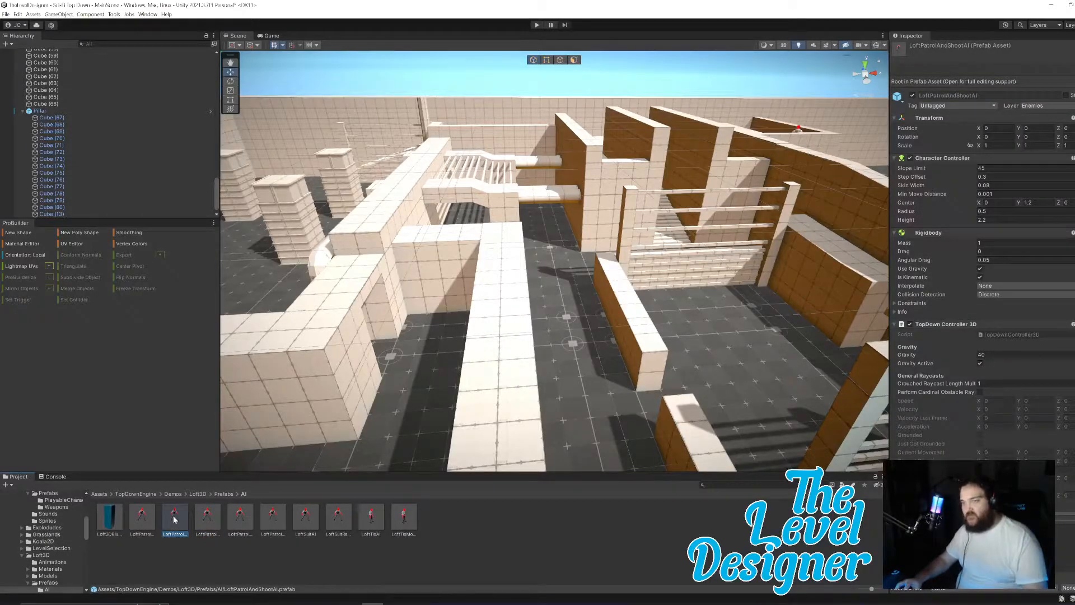
key(w)
right_drag(601, 307, 604, 330)
drag(173, 519, 556, 446)
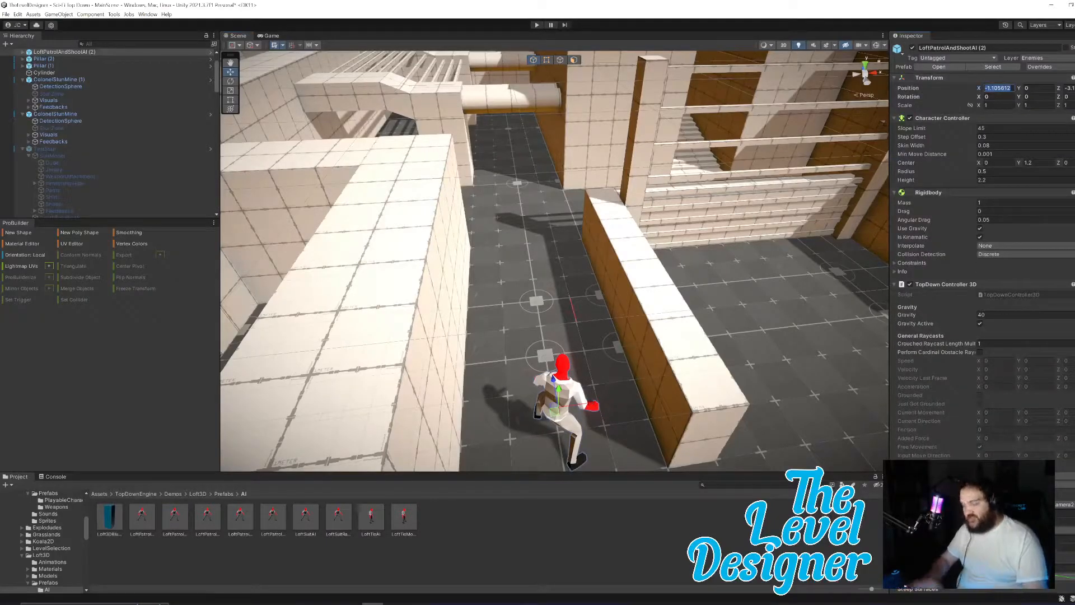
Step: Set the patrol enemy's position to X -1 and Z -3
text(-1)
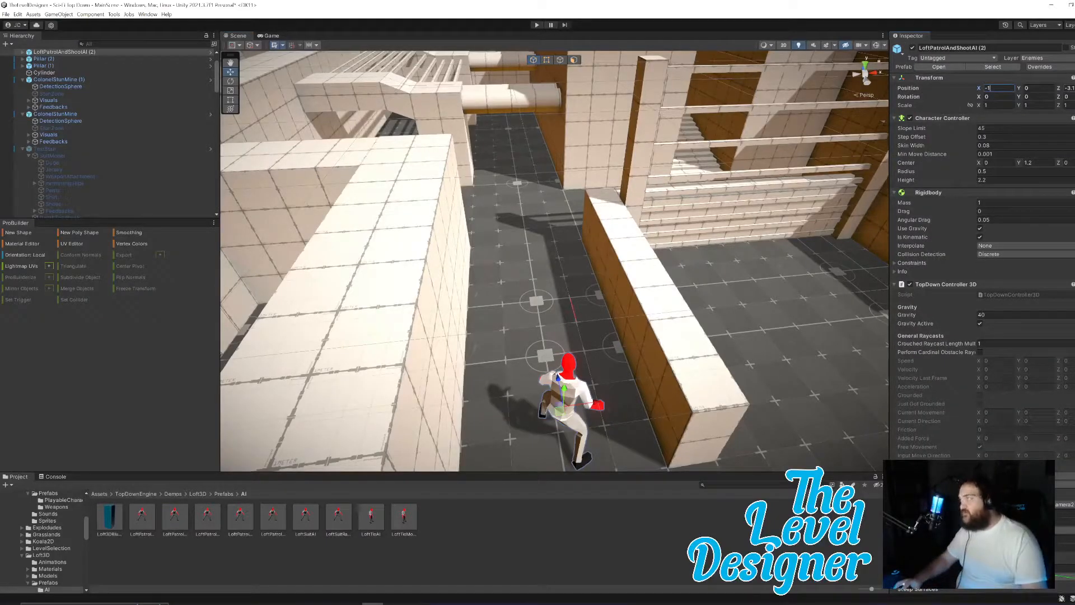
click(1069, 88)
text(-3)
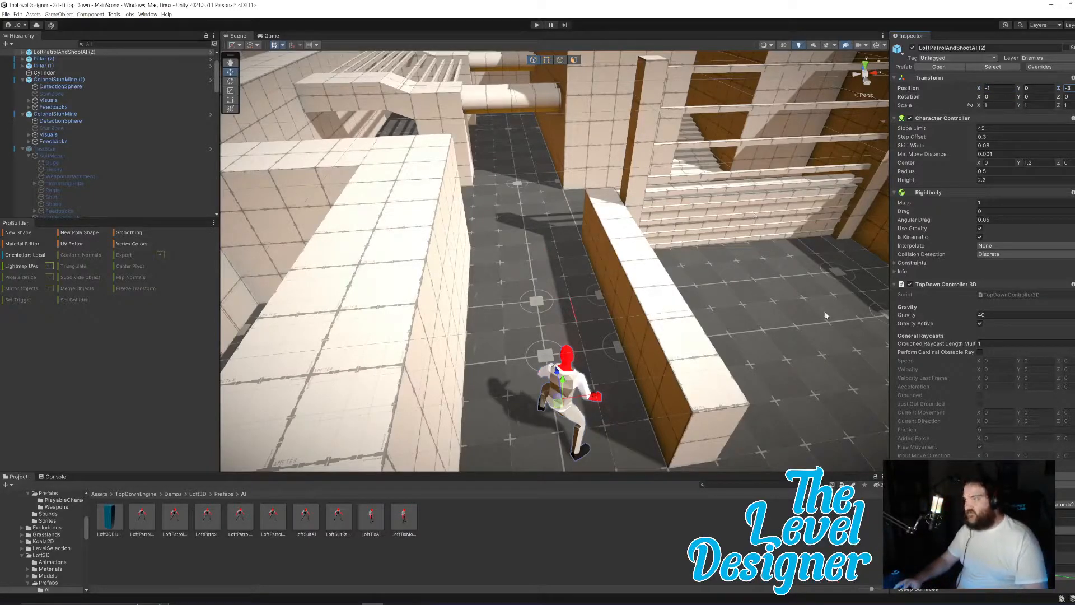
Step: Turn on the scene gizmos to show the patrol enemy's path and detection ranges
click(877, 44)
alt+drag(782, 305, 653, 300)
alt+scroll(654, 300, up, 3)
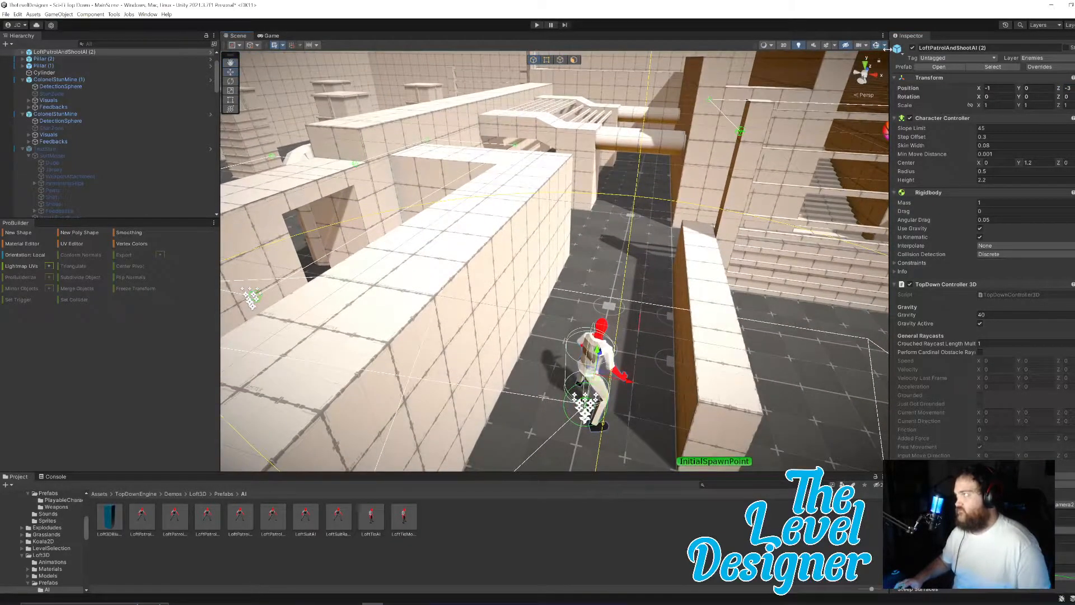
alt+drag(887, 377, 875, 336)
Step: Reduce the Path Elements of the enemy's MMPath component to 2, keeping the Cycle Option on Loop
scroll(959, 333, down, 20)
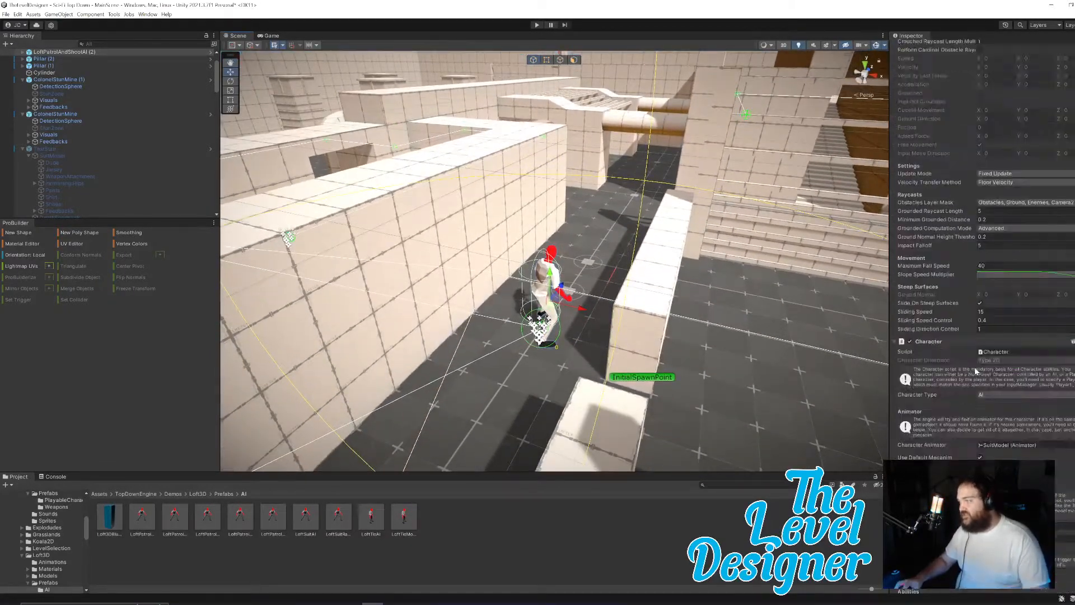
scroll(959, 333, down, 20)
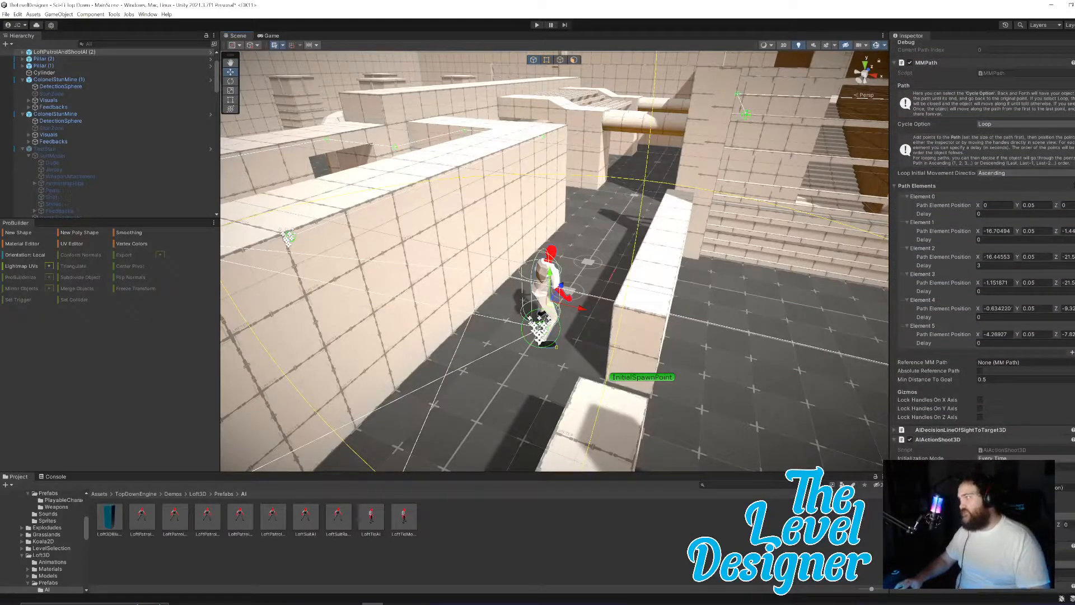
click(1025, 124)
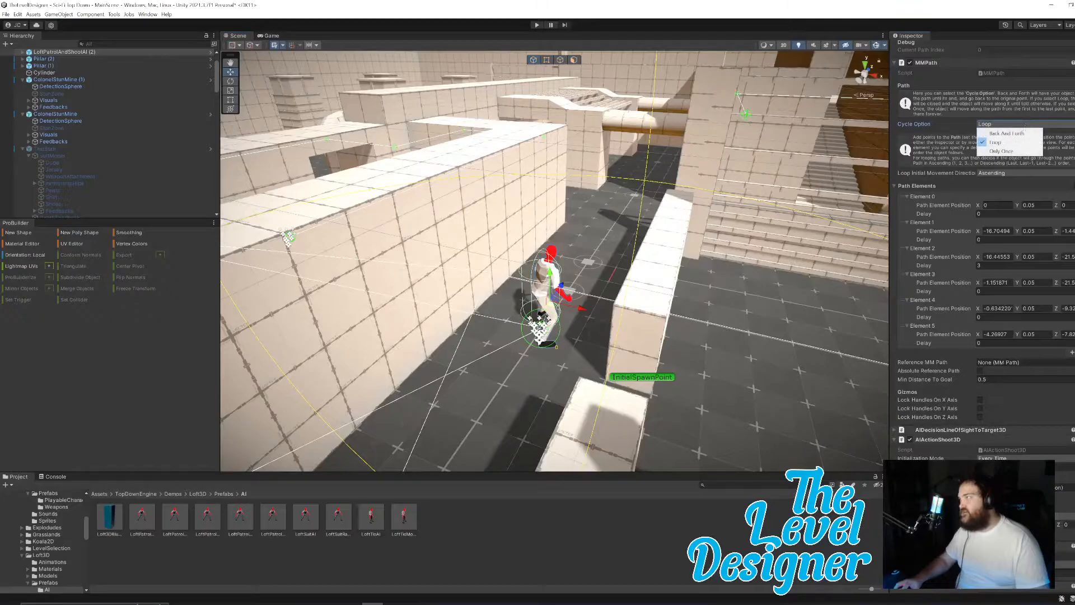
click(1042, 128)
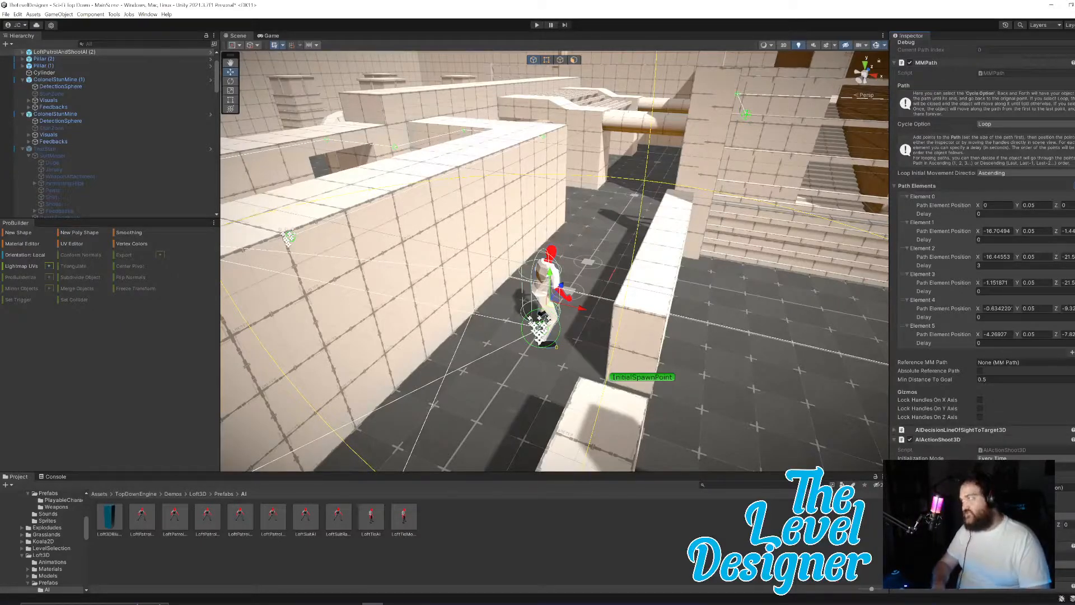
text(2)
key(Return)
Step: Set the position of path Element 1 to X 0 and Z 0
click(997, 287)
text(0)
key(Tab)
key(Tab)
text(0)
Step: Keep path Element 0 at X 0 and adjust its Z to 24.5, placing the point at the corridor's far end
alt+drag(665, 261, 680, 282)
right_drag(678, 281, 761, 291)
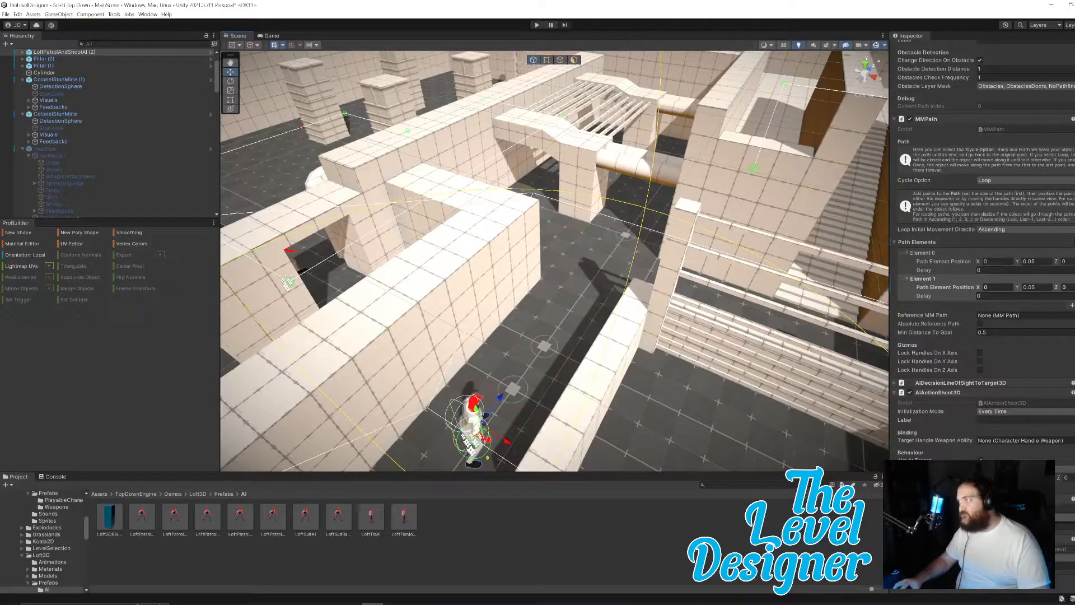
drag(977, 263, 987, 265)
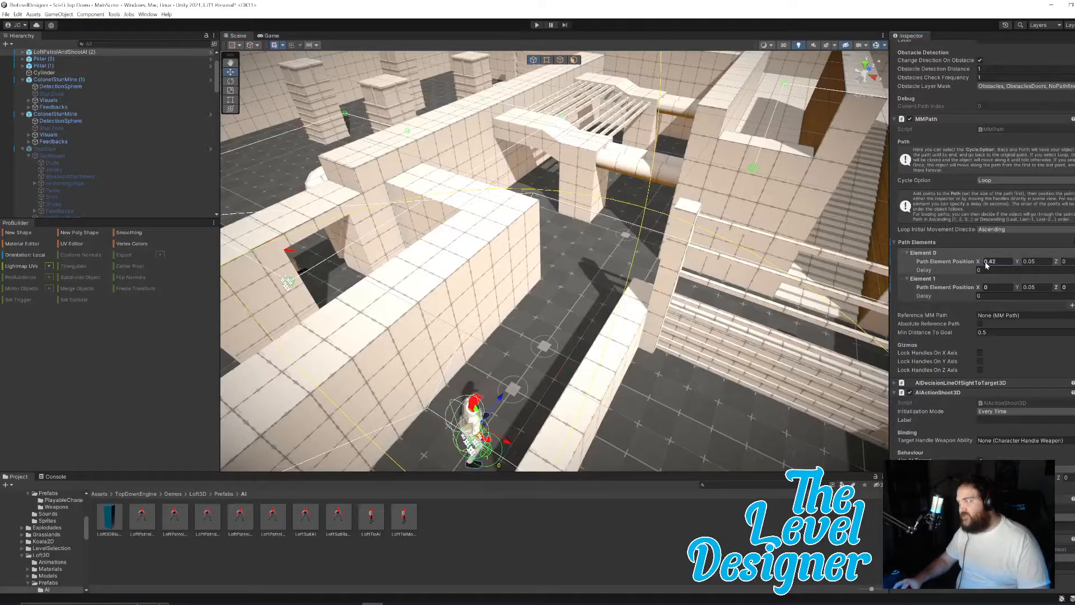
text(0)
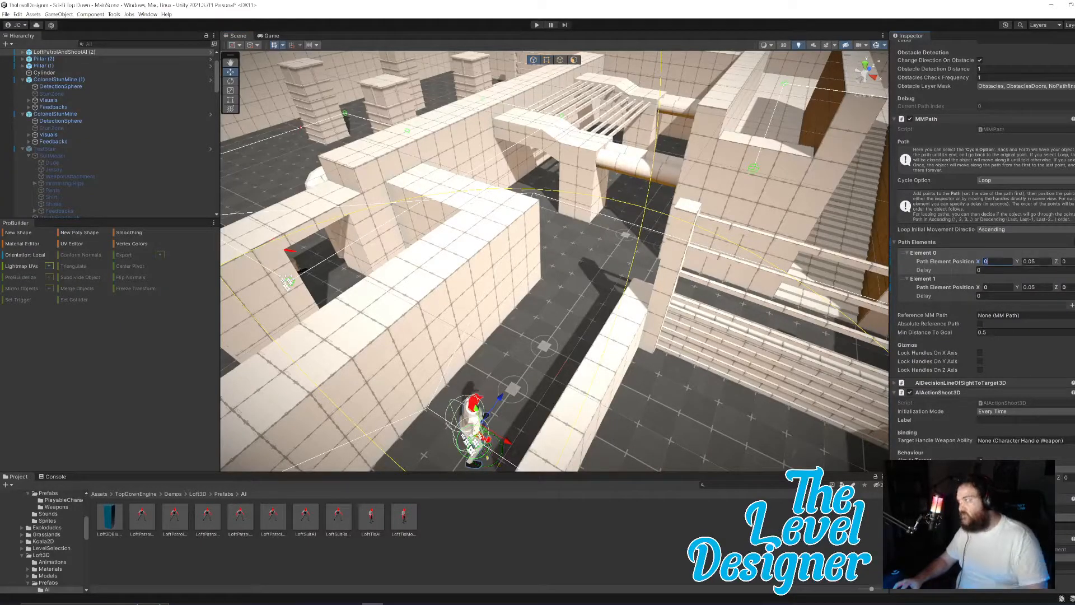
drag(1057, 263, 166, 246)
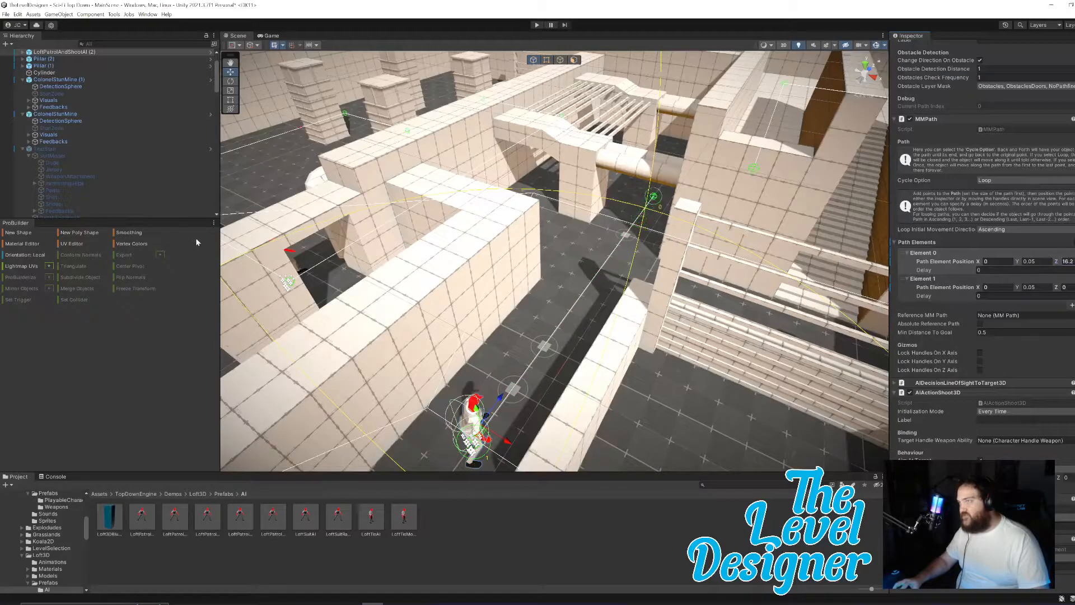
right_drag(722, 264, 661, 321)
scroll(661, 321, up, 3)
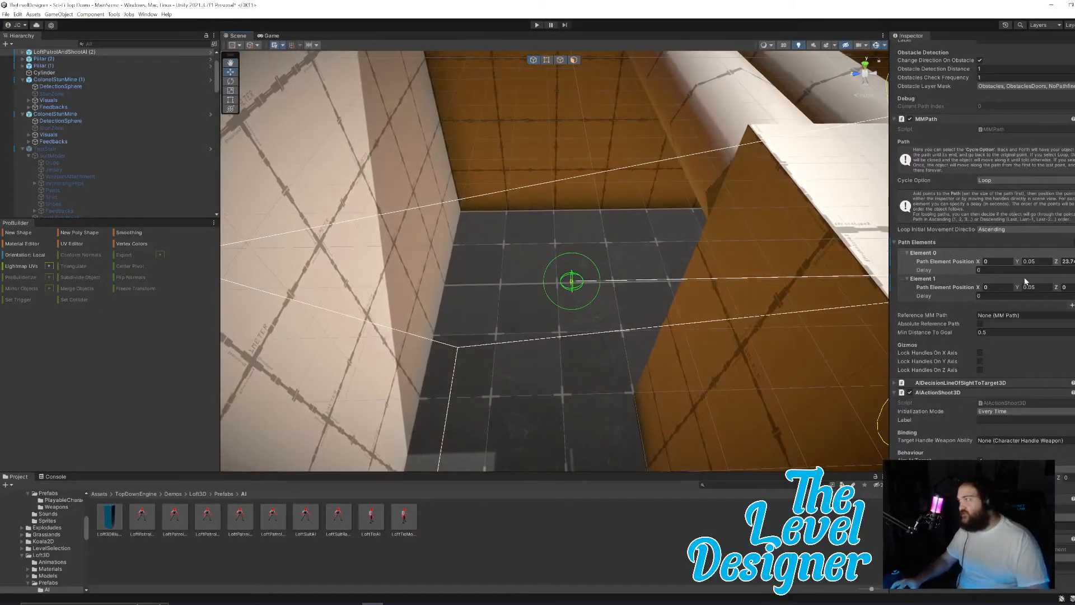
drag(1059, 265, 1069, 263)
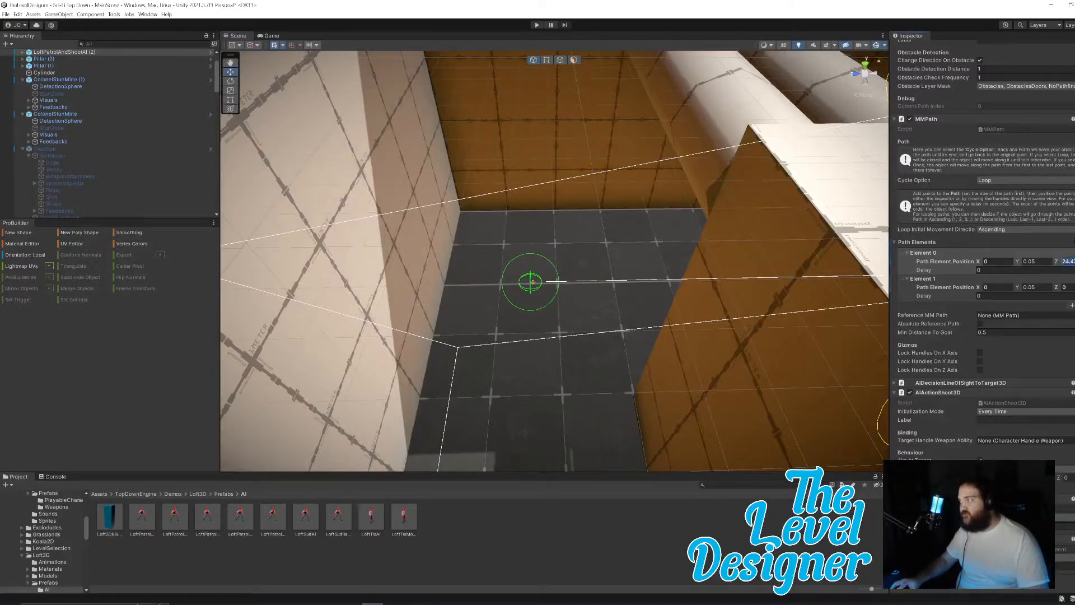
drag(1056, 261, 1059, 262)
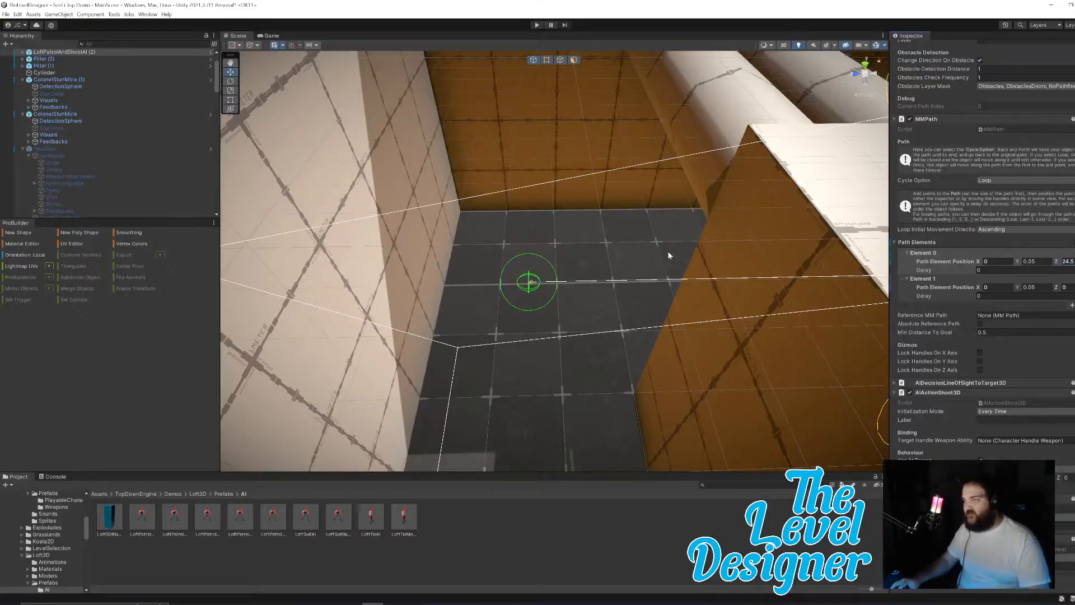
right_drag(668, 255, 636, 247)
Step: Set path Element 1's Z position to 24.5 and path Element 0's Z position to 0
click(1066, 287)
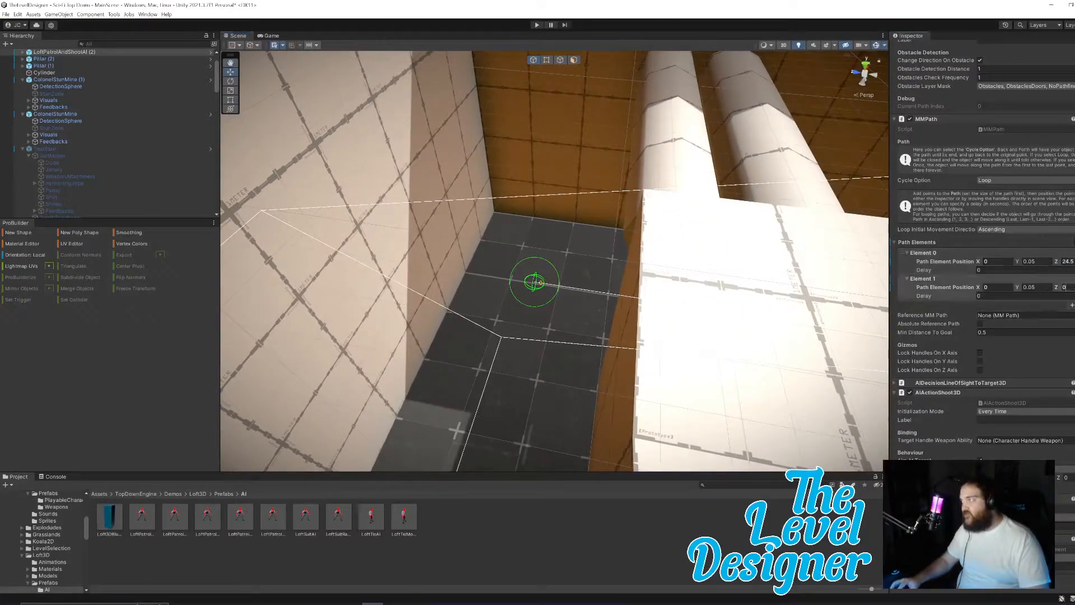
text(24.5)
key(Return)
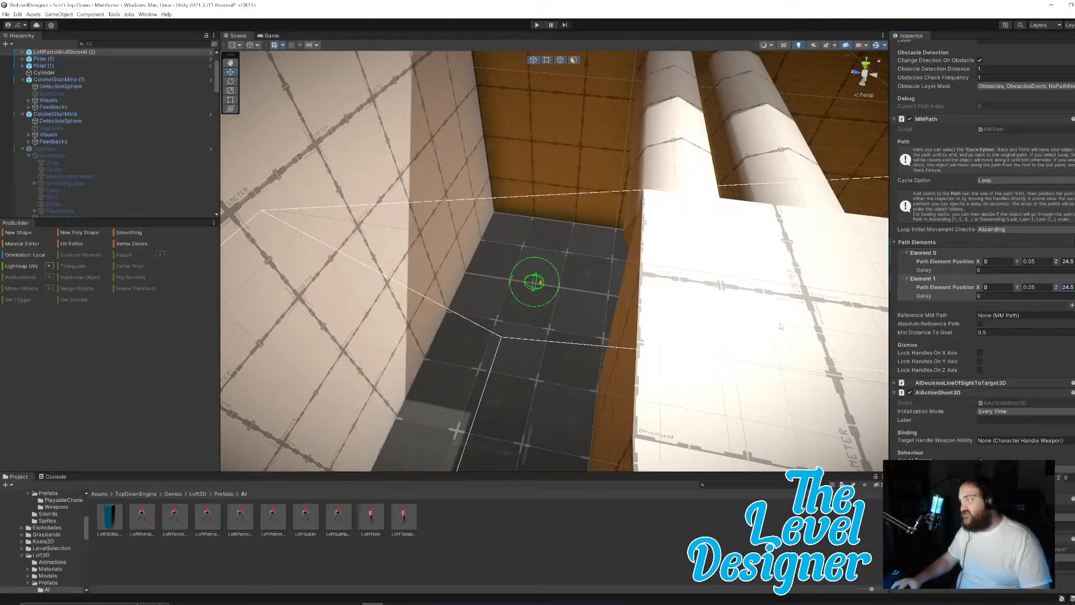
middle_drag(758, 330, 635, 315)
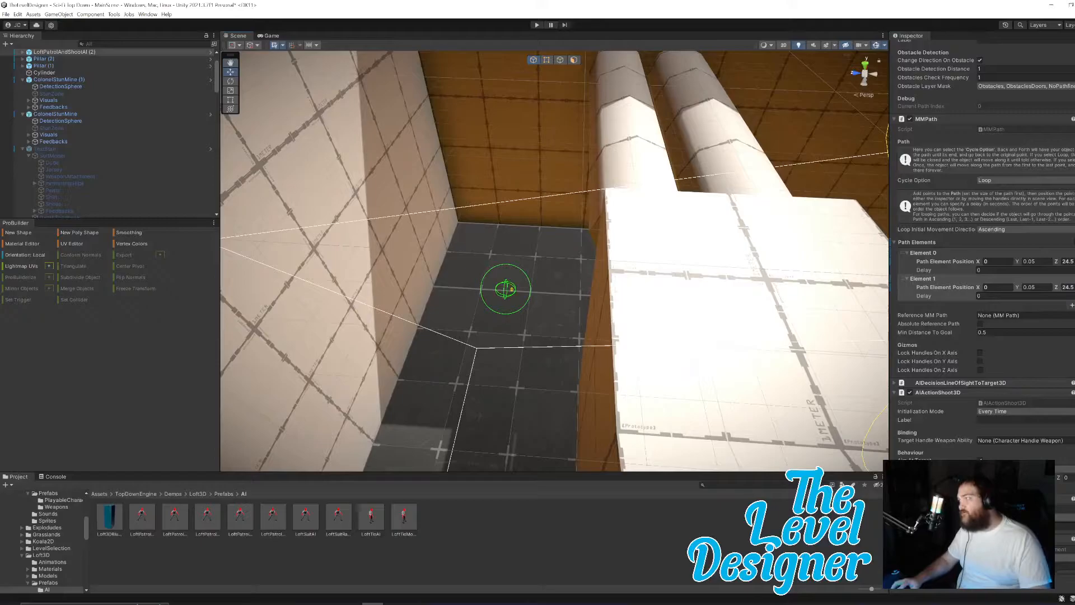
click(1064, 261)
text(0)
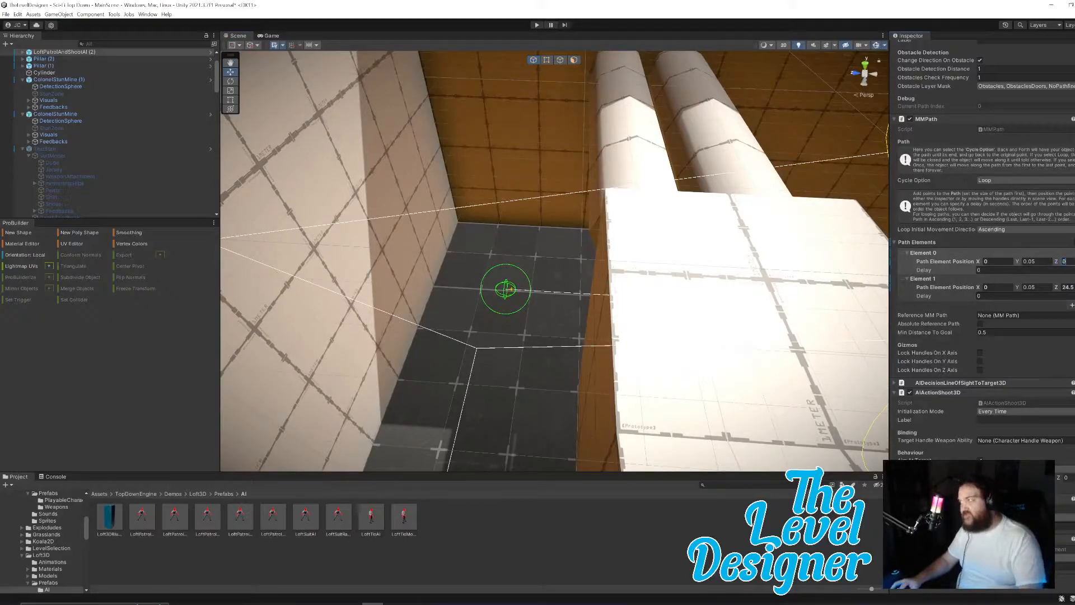
Step: Move the patrol enemy along the Z axis to the corridor end opposite its far path point
right_drag(498, 335, 506, 370)
drag(473, 349, 676, 345)
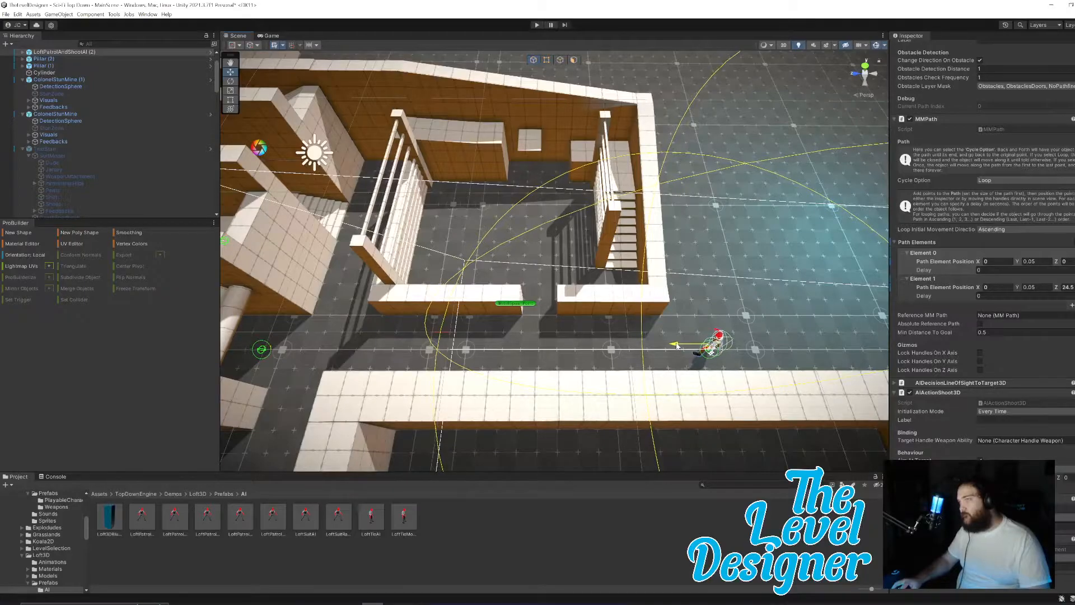
Step: Extend path Element 1's Z position to about 35.3 and move the patrol enemy along the Z axis to about -23
right_drag(750, 346, 714, 337)
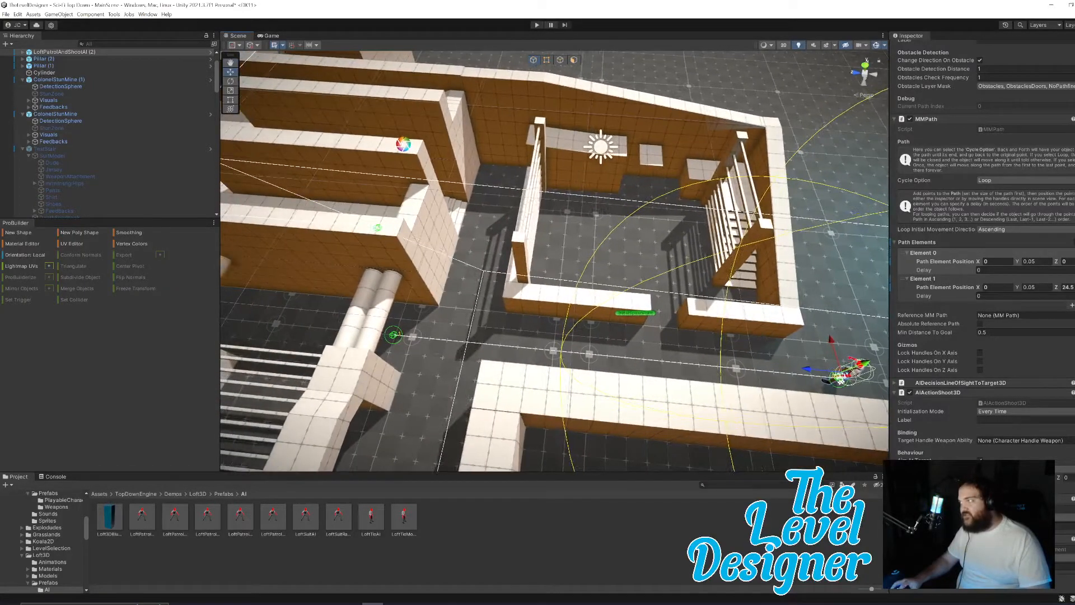
drag(1060, 288, 1074, 288)
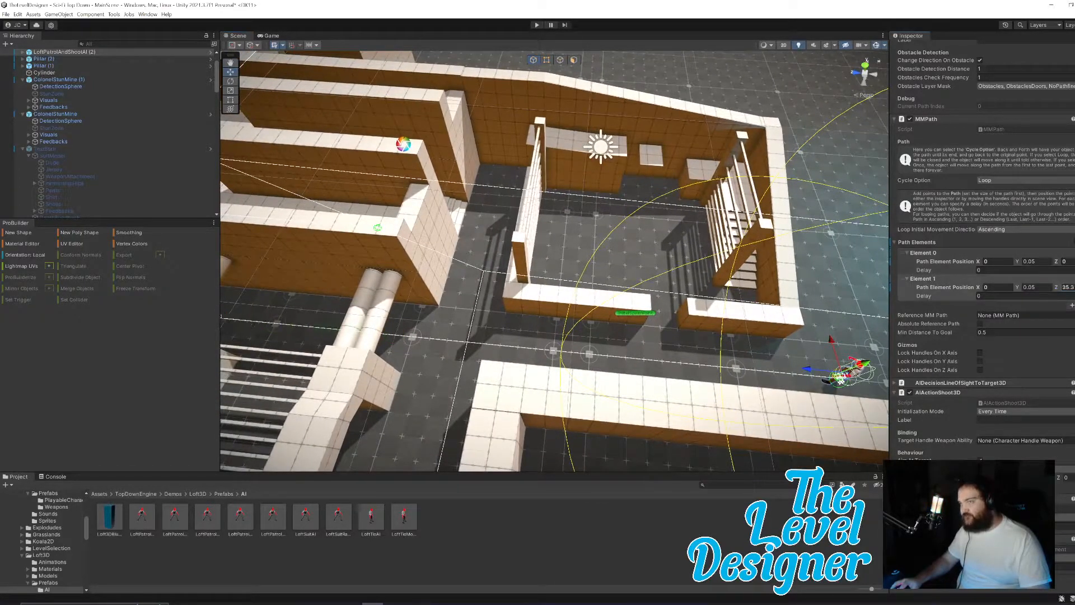
right_drag(869, 352, 869, 313)
scroll(1030, 253, down, 10)
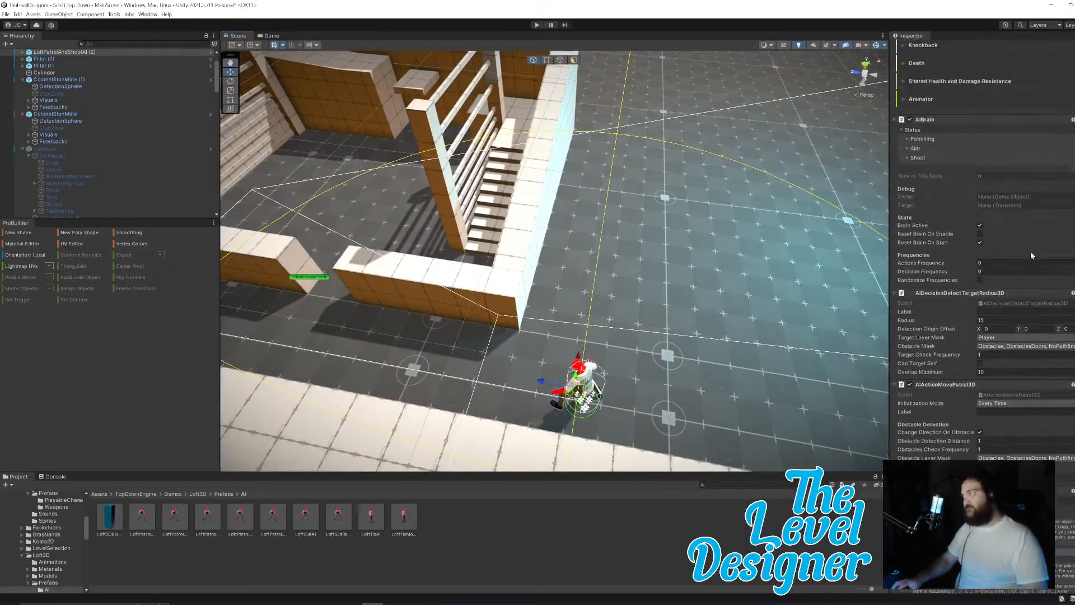
scroll(983, 252, up, 15)
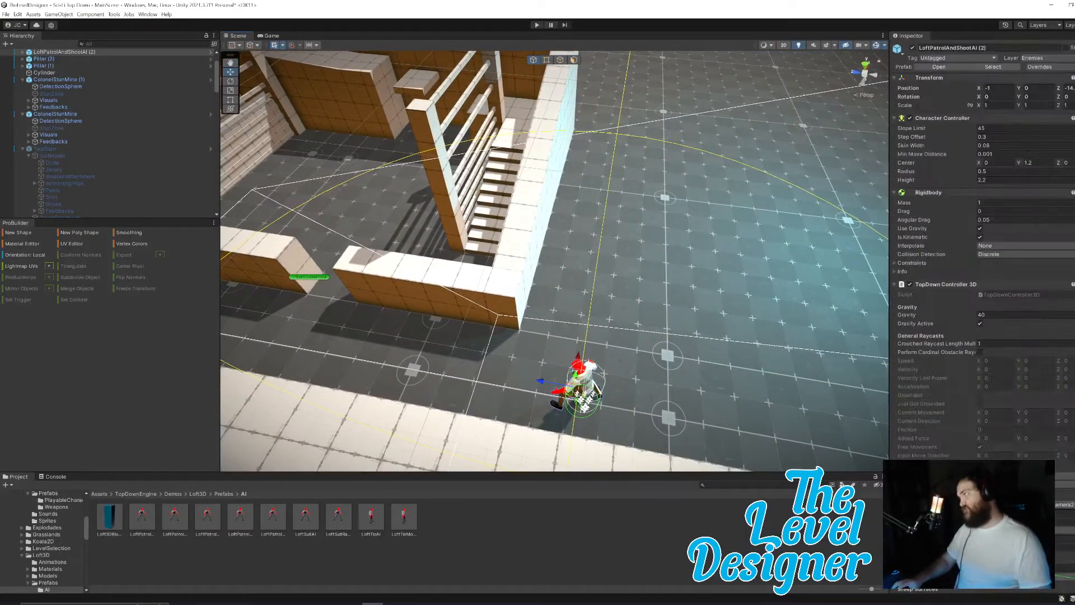
drag(538, 382, 777, 432)
alt+drag(776, 433, 681, 419)
drag(523, 321, 577, 327)
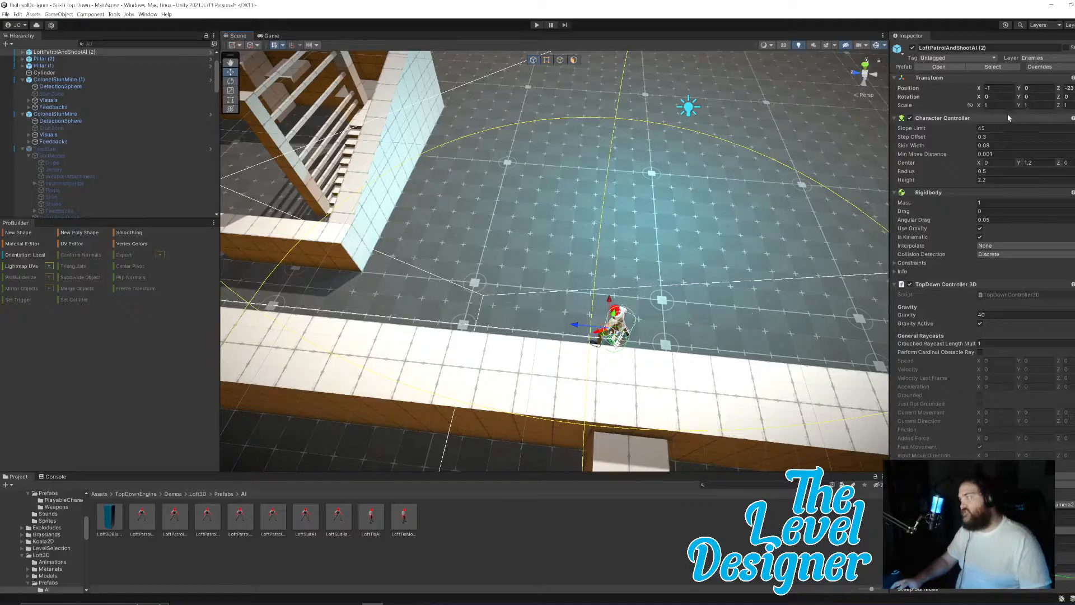
Step: Set path Element 1's Z position to 44.5, placing the point just past the two horizontal pipes
scroll(1017, 452, down, 15)
scroll(1015, 450, down, 15)
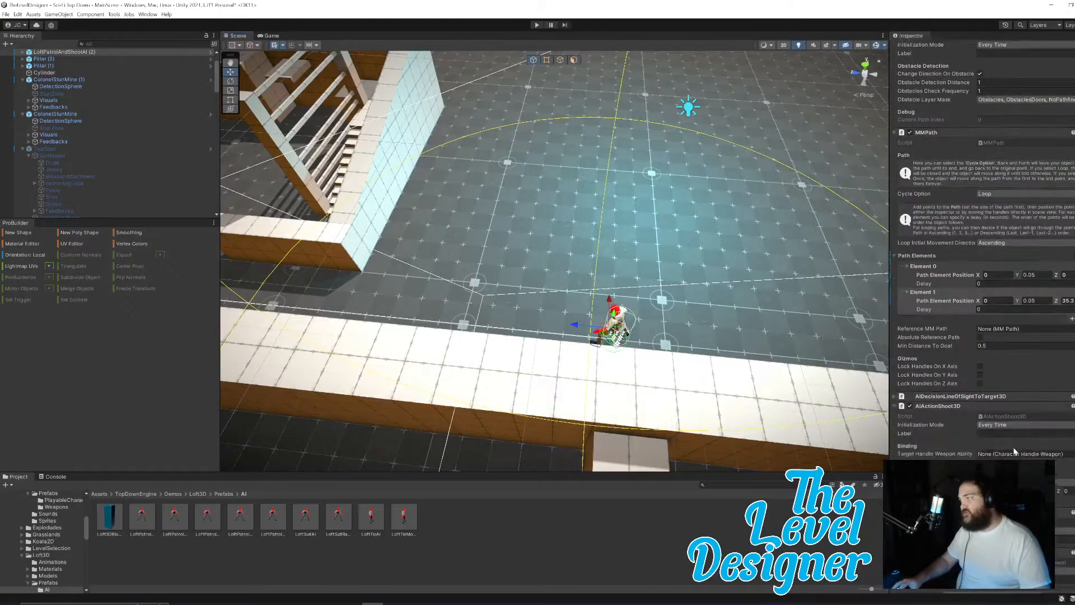
alt+drag(588, 384, 465, 362)
right_drag(465, 362, 606, 389)
drag(1057, 289, 1067, 288)
alt+drag(675, 375, 675, 376)
key(a)
right_drag(676, 375, 675, 374)
key(q)
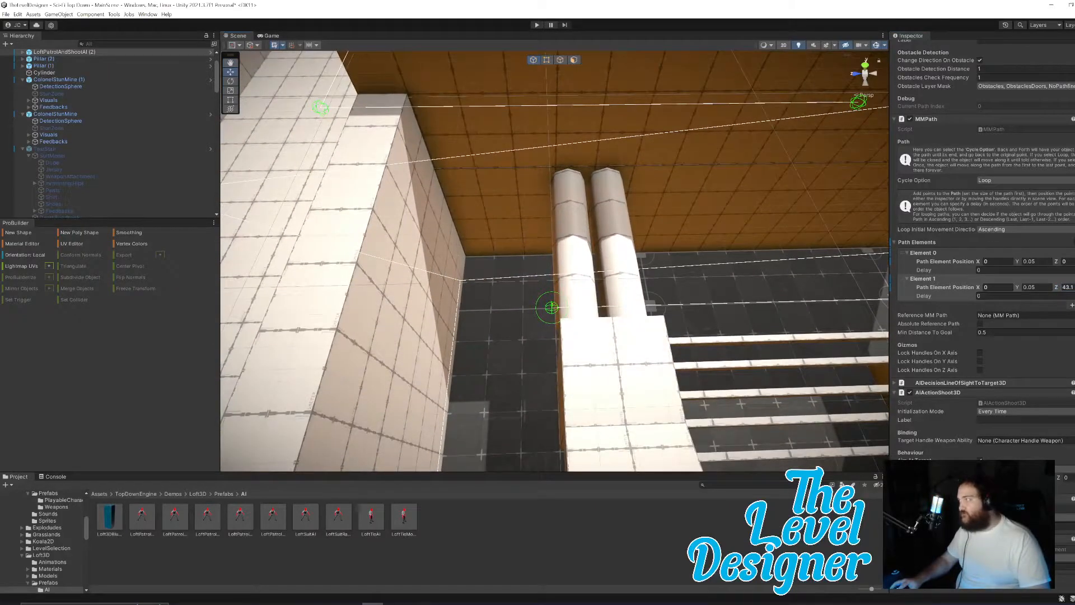
text(45)
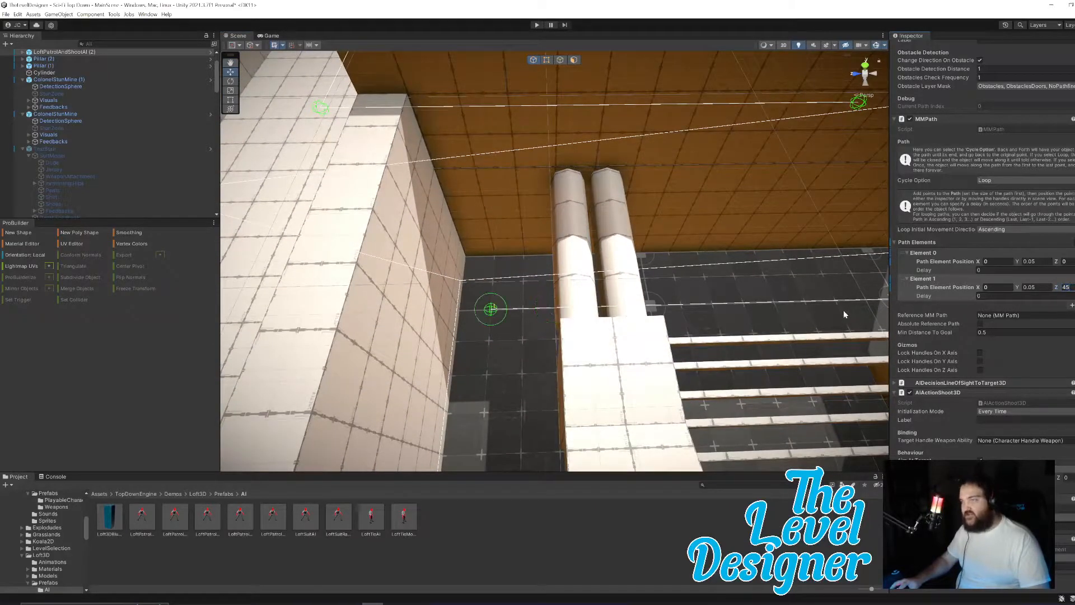
key(BackSpace)
text(4.5)
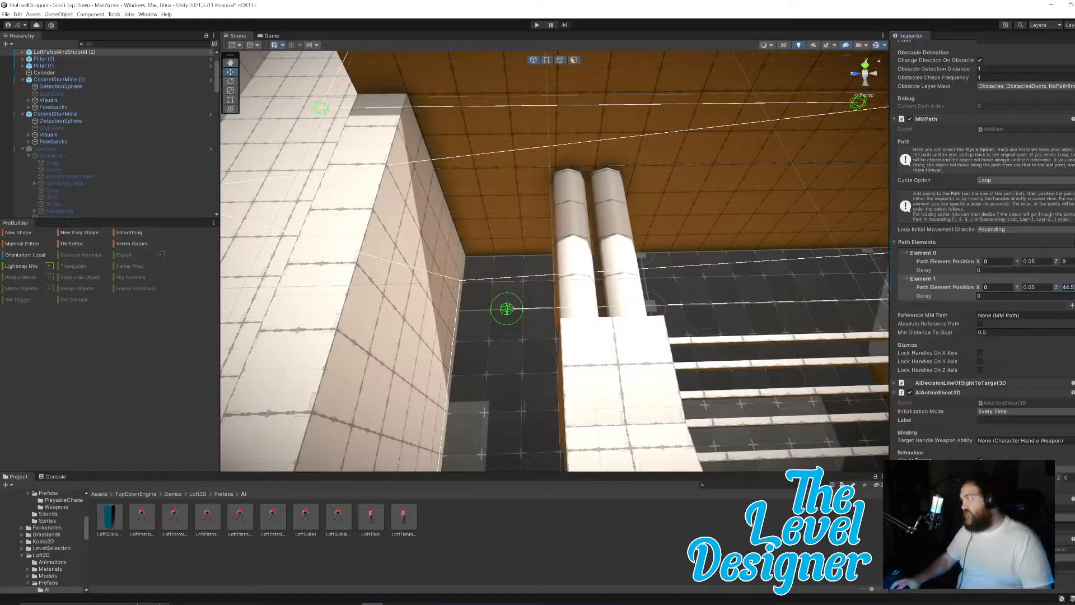
Step: Add path Element 2 with its X position set to -6, keeping Z at 44.5
click(1072, 305)
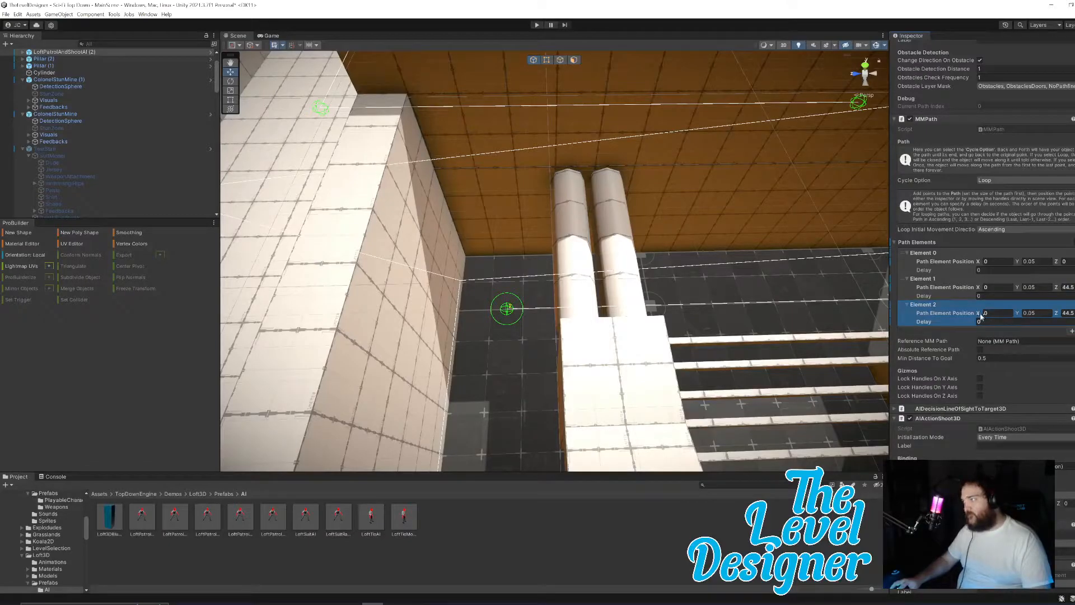
drag(976, 315, 966, 315)
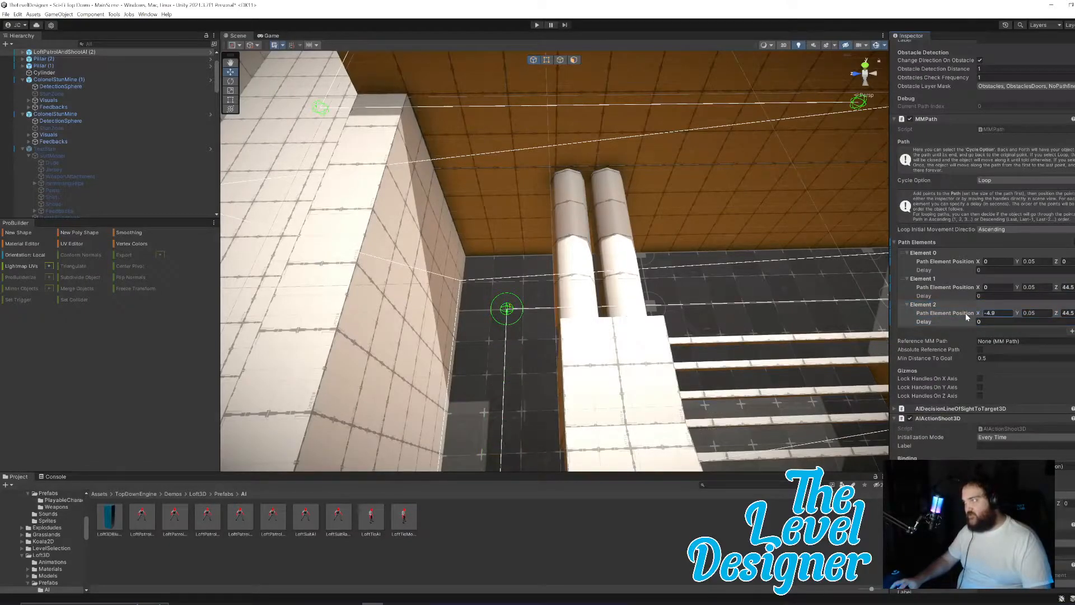
right_drag(817, 334, 599, 278)
drag(979, 317, 962, 317)
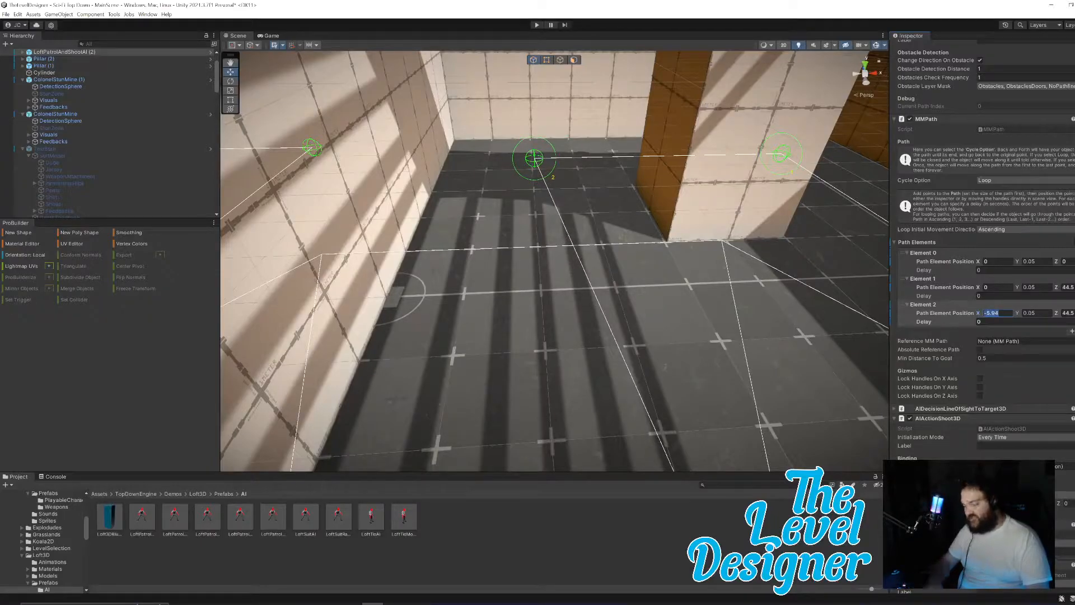
text(-6)
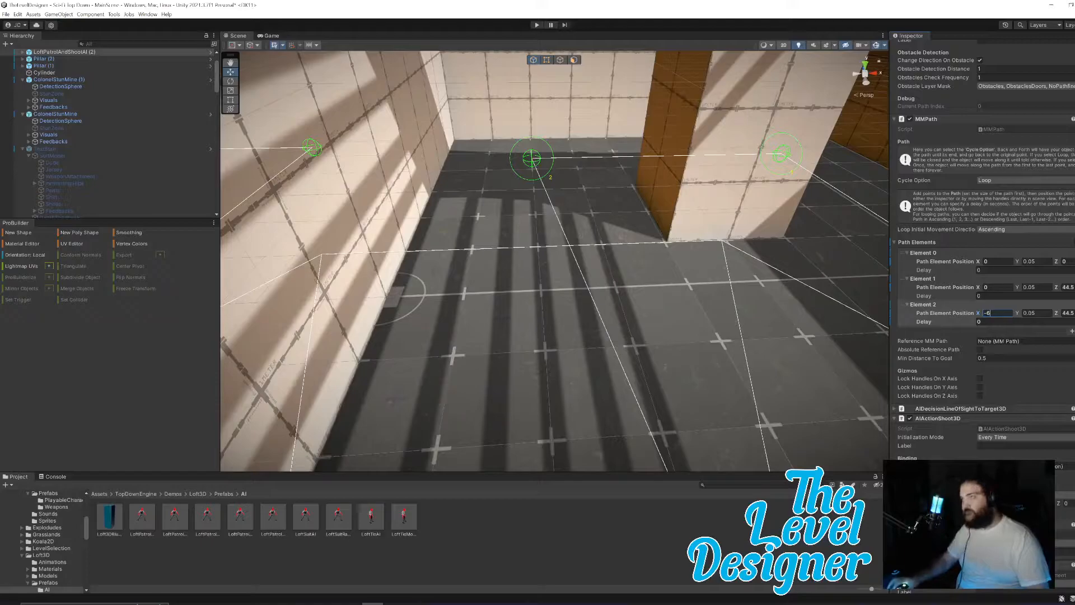
key(s)
Step: Add path Element 3 with its Z position set to 29.5, keeping X at -6
right_drag(696, 411, 464, 427)
click(1072, 330)
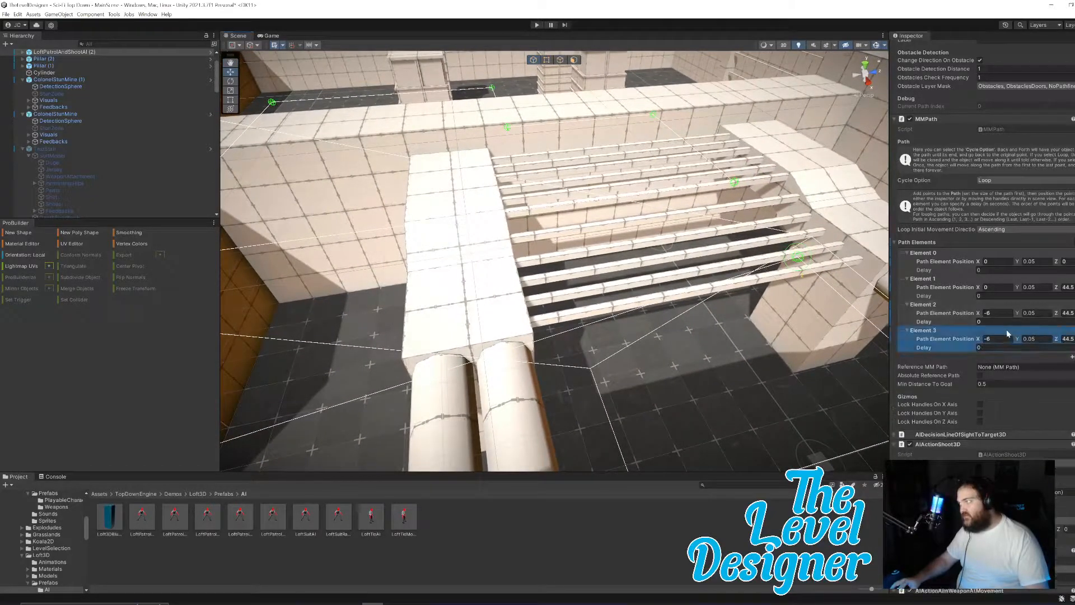
drag(1060, 343, 952, 353)
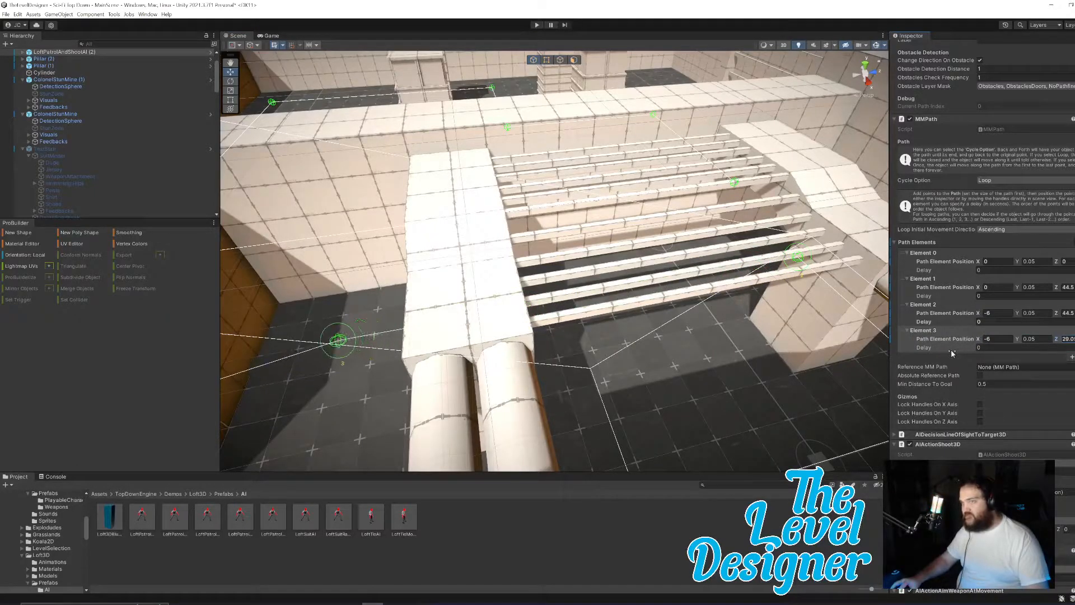
right_drag(625, 316, 594, 327)
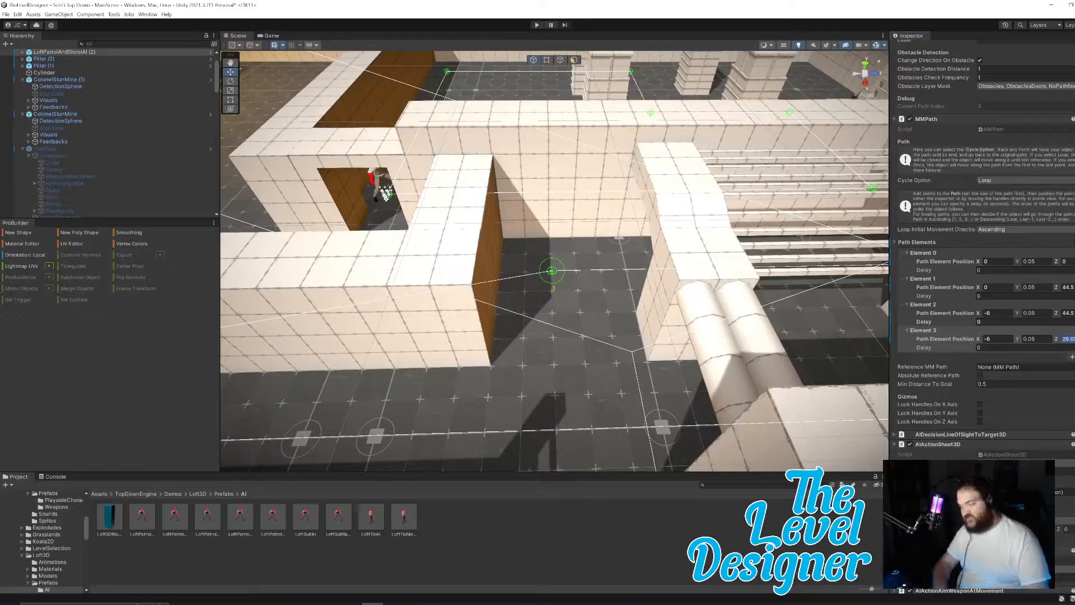
text(29)
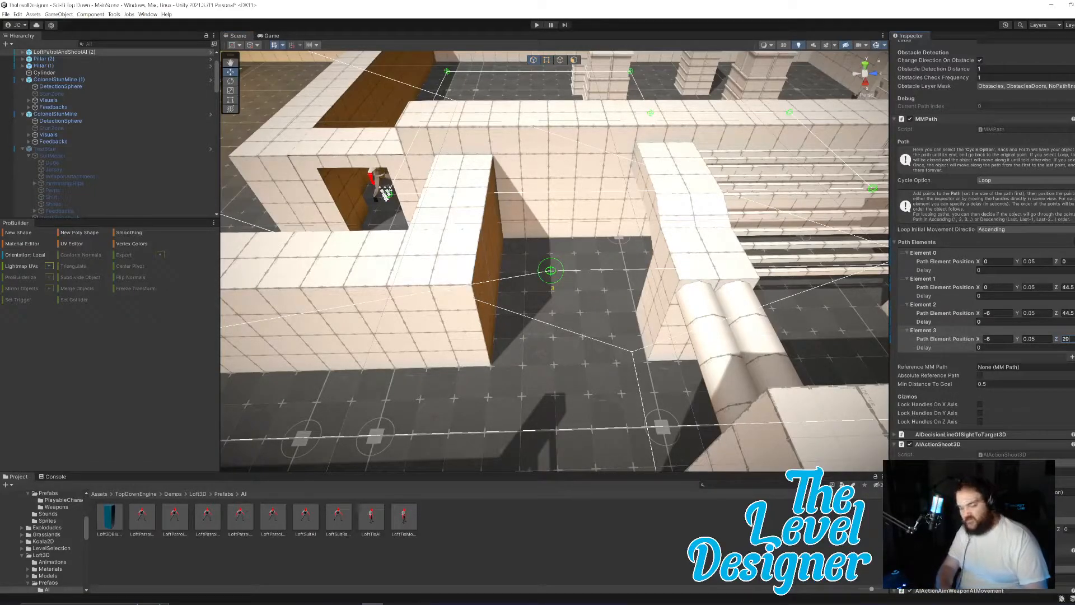
text(.5)
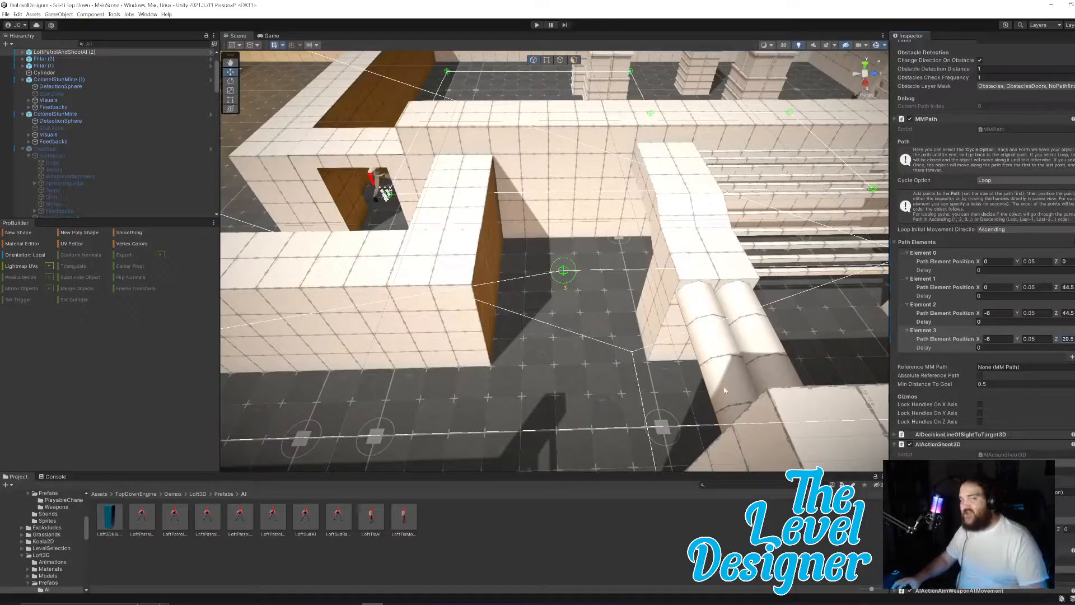
Step: Add path Element 4 with its X position set to 0, keeping Z at 29.5
right_drag(486, 319, 541, 351)
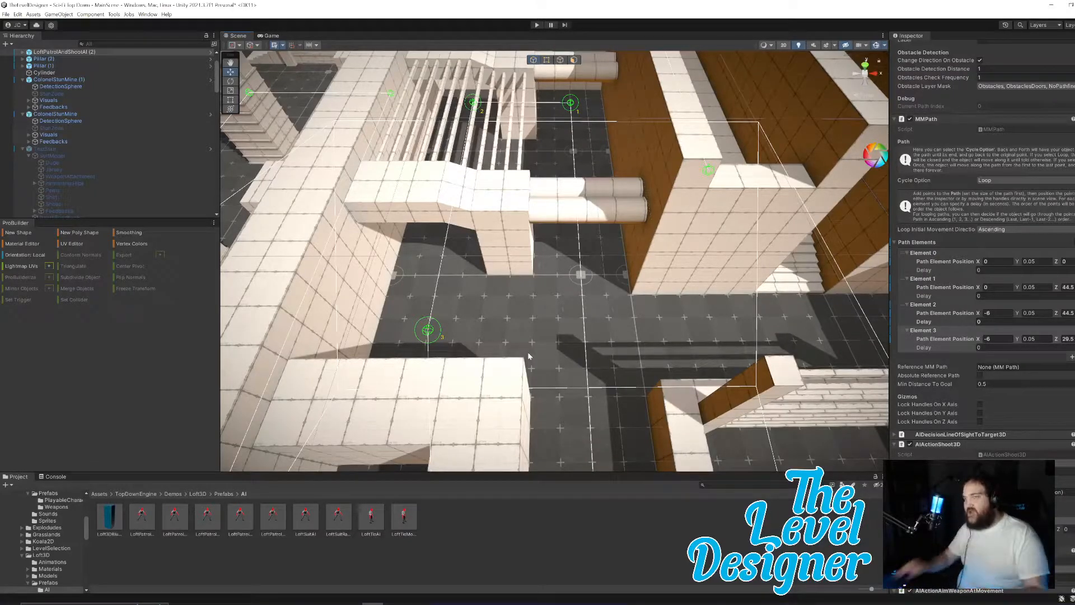
right_drag(616, 379, 560, 352)
click(1070, 358)
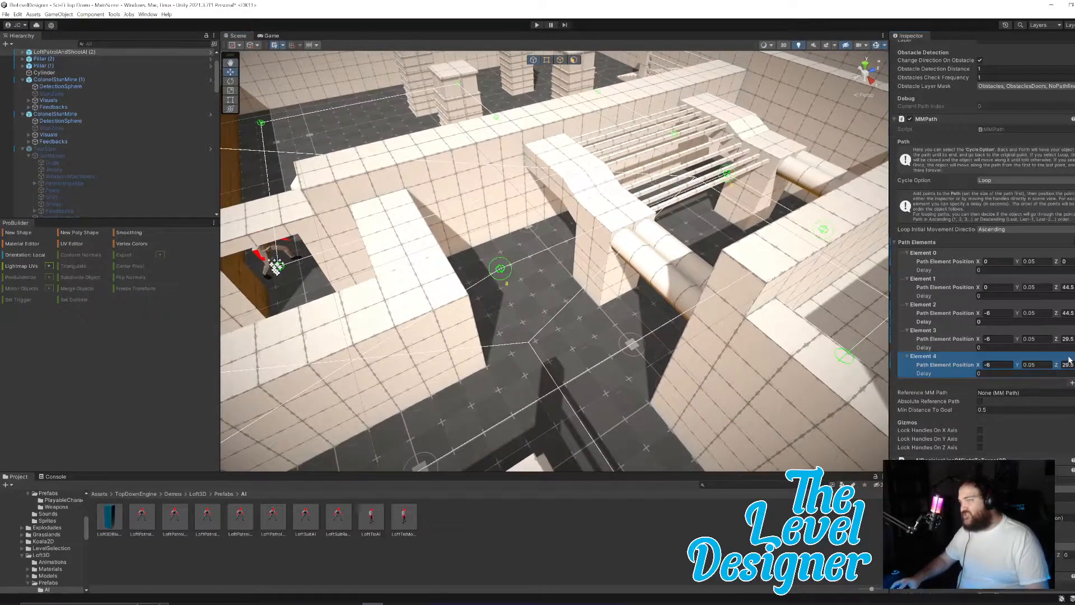
drag(979, 367, 992, 366)
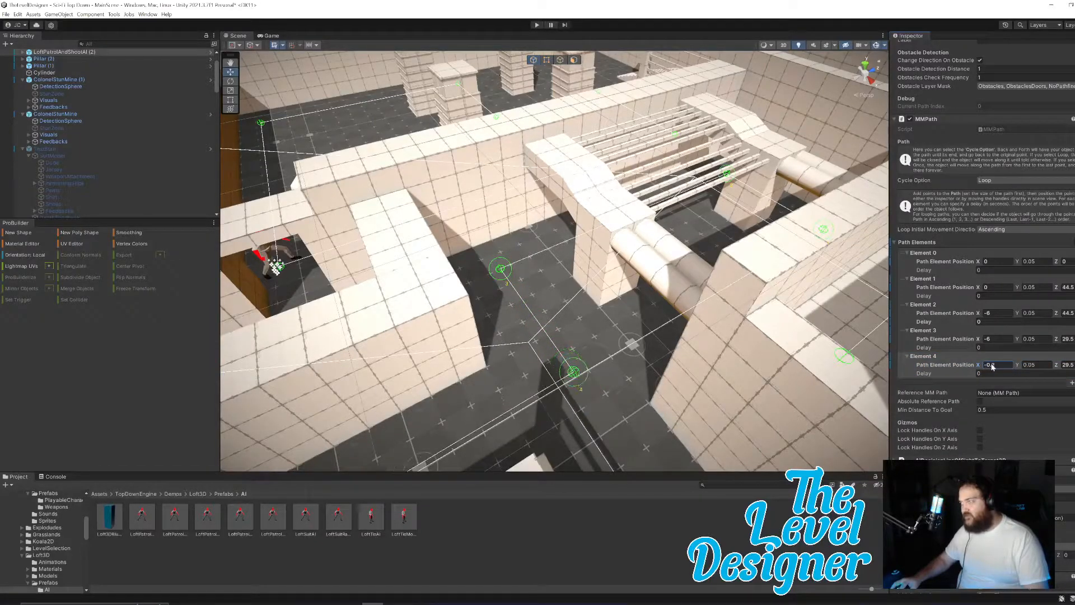
text(0)
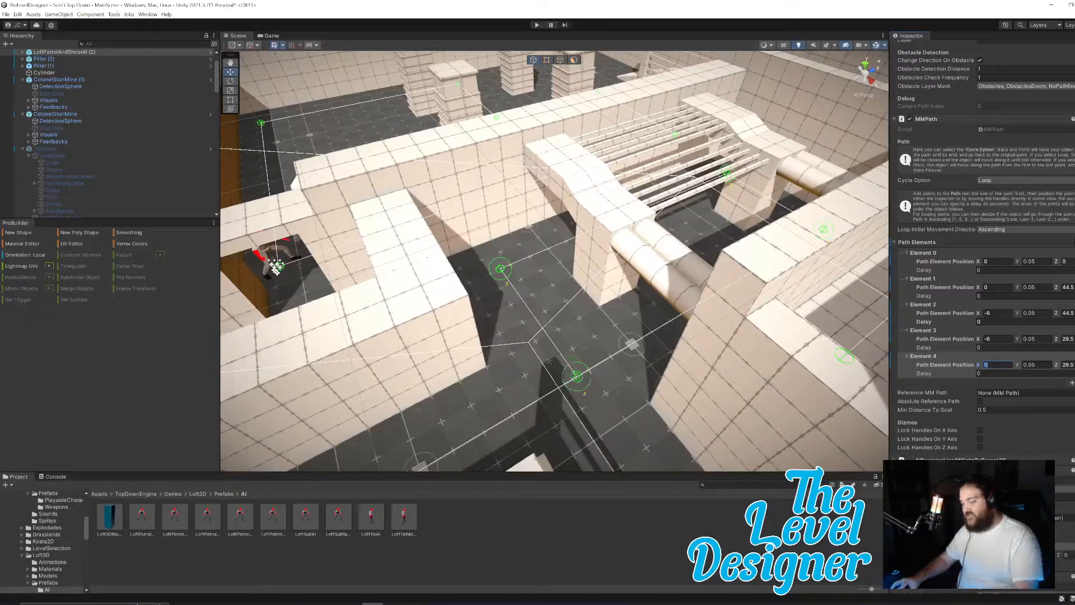
Step: Add path Element 5 with its Z position set to 18, placing it in the corridor beside the room's doorway
right_drag(673, 328, 722, 161)
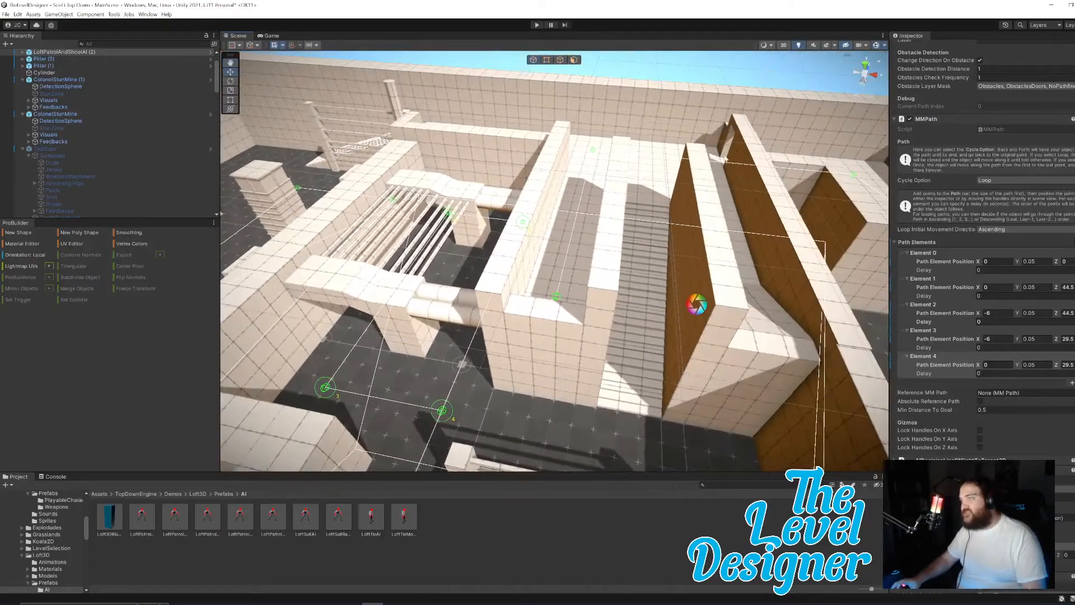
right_drag(653, 216, 780, 195)
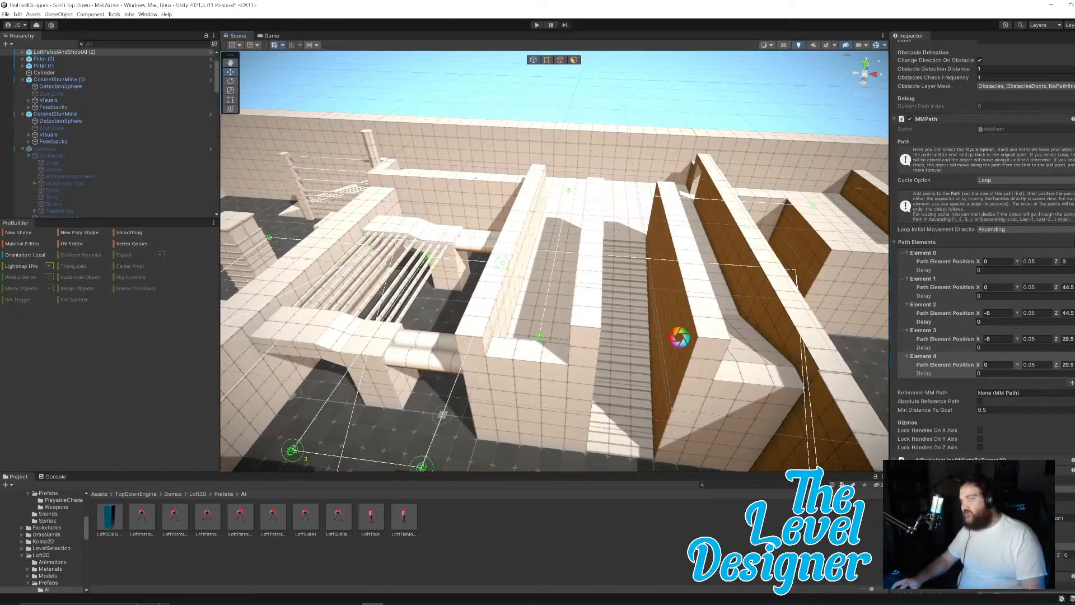
right_drag(635, 247, 410, 334)
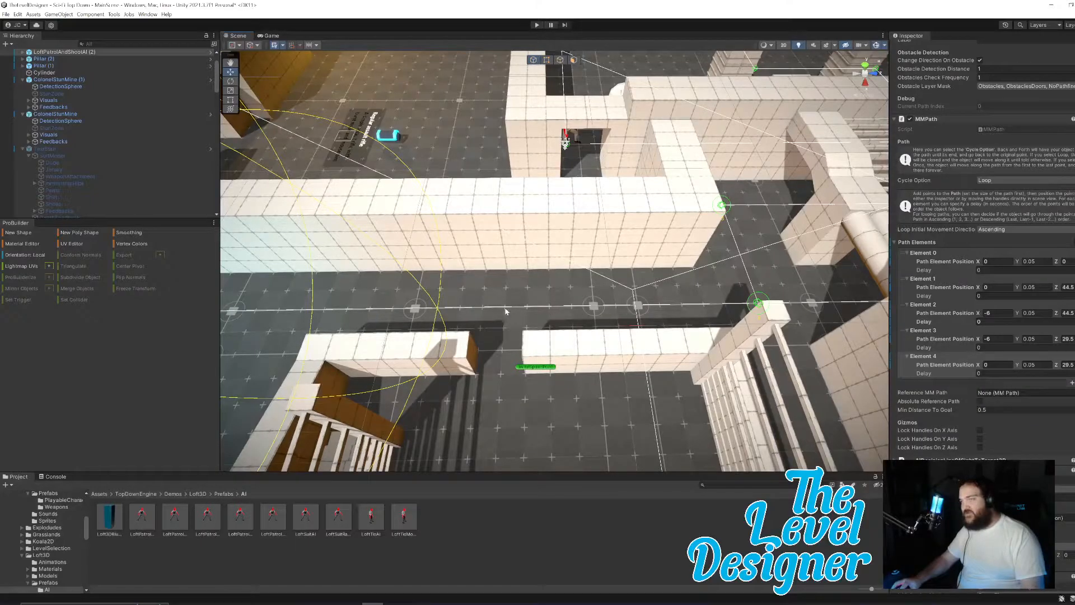
right_drag(514, 351, 540, 322)
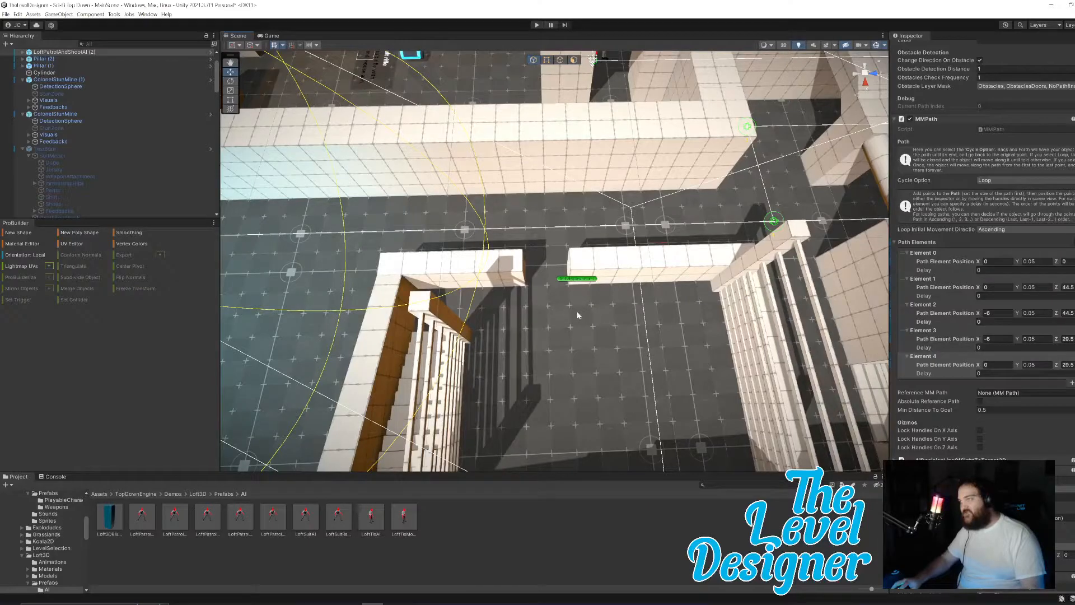
right_drag(583, 336, 627, 252)
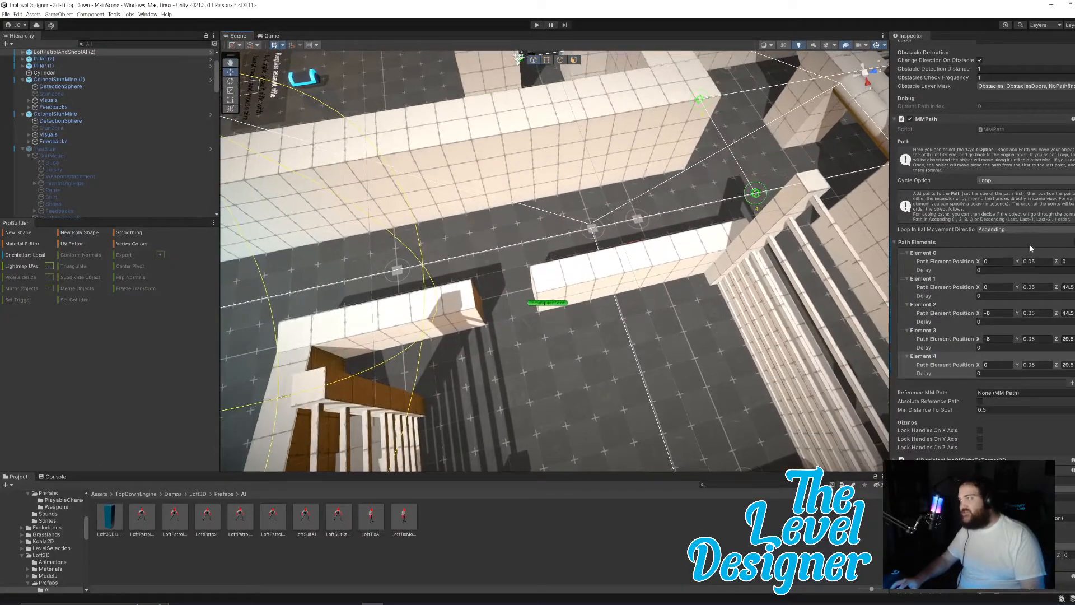
click(1072, 384)
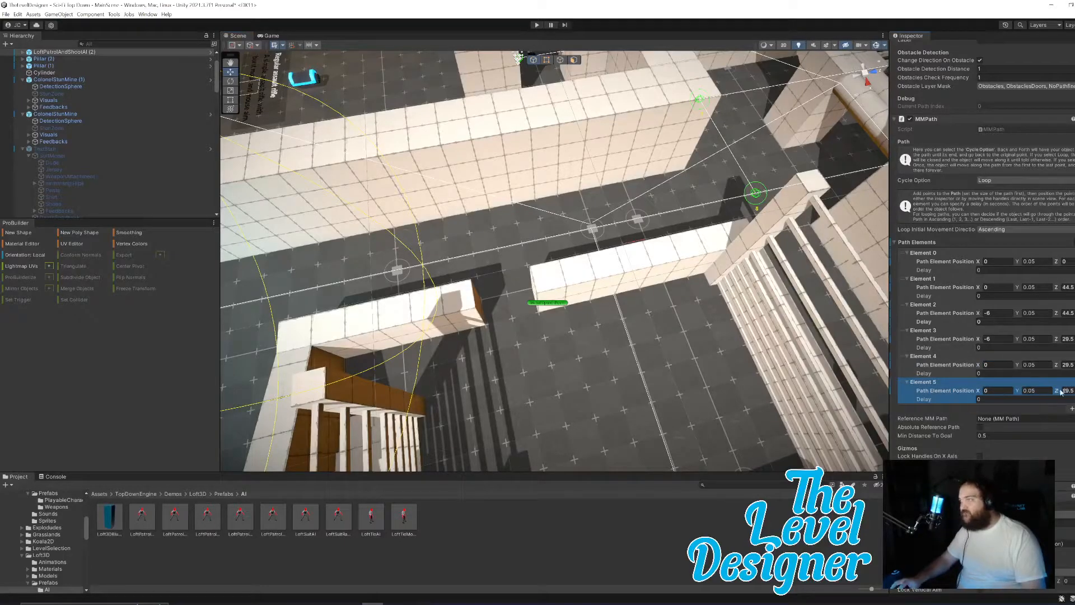
click(1057, 392)
drag(1054, 395, 989, 401)
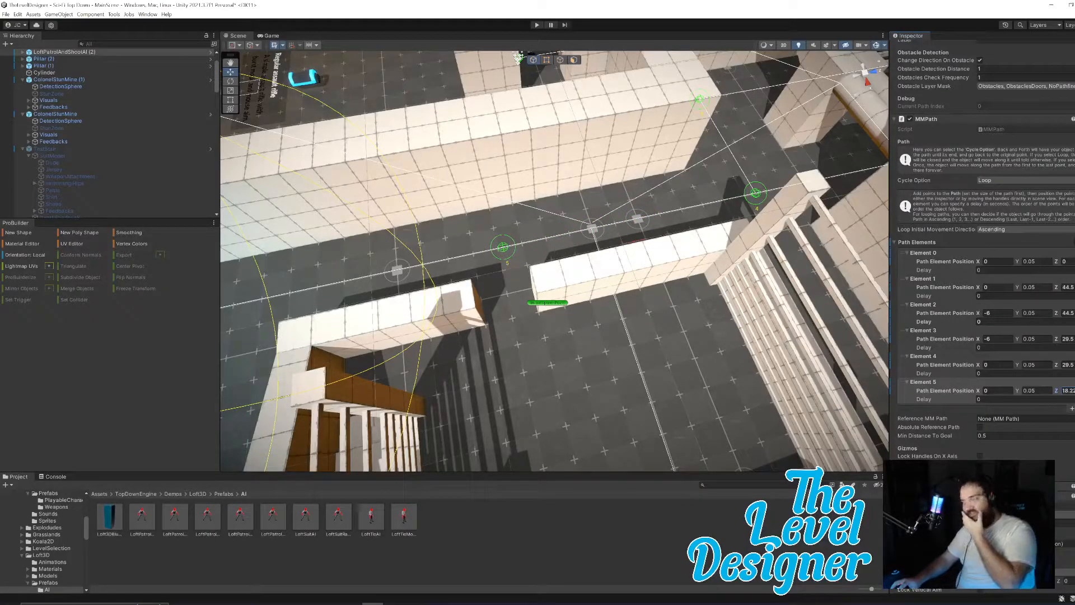
click(1067, 390)
text(18)
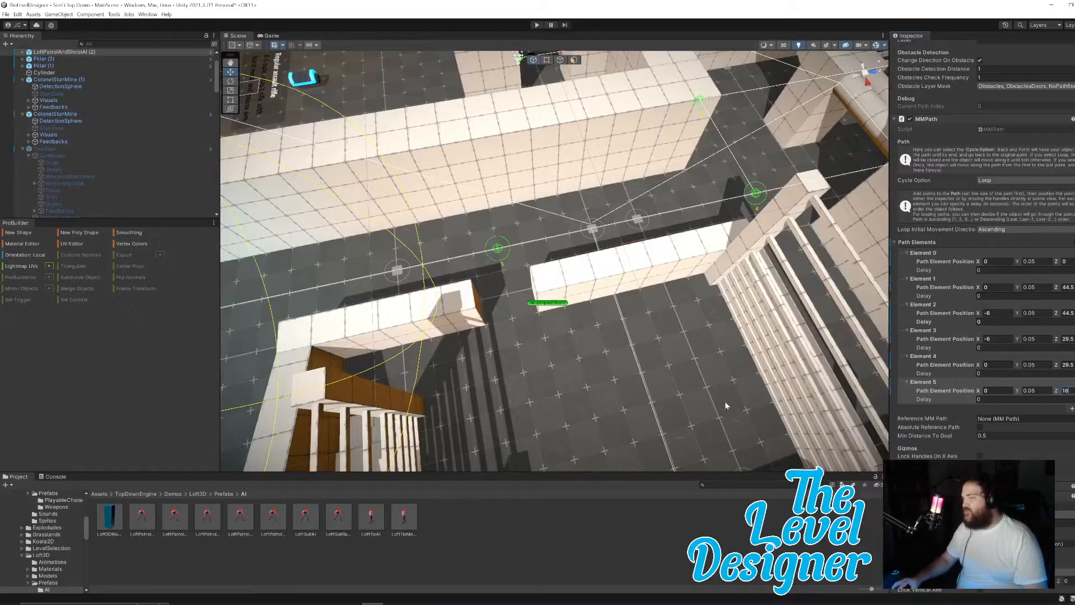
Step: Add path Element 6 with its X position set to 4.5, placing it just inside the room's doorway at Z 18
right_drag(658, 371, 660, 376)
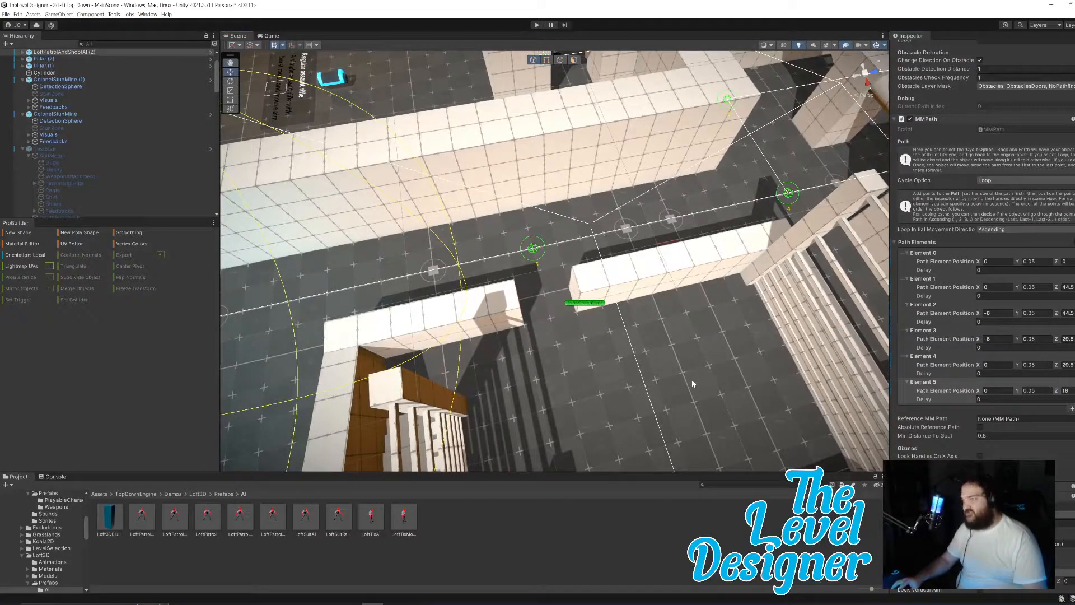
click(1071, 410)
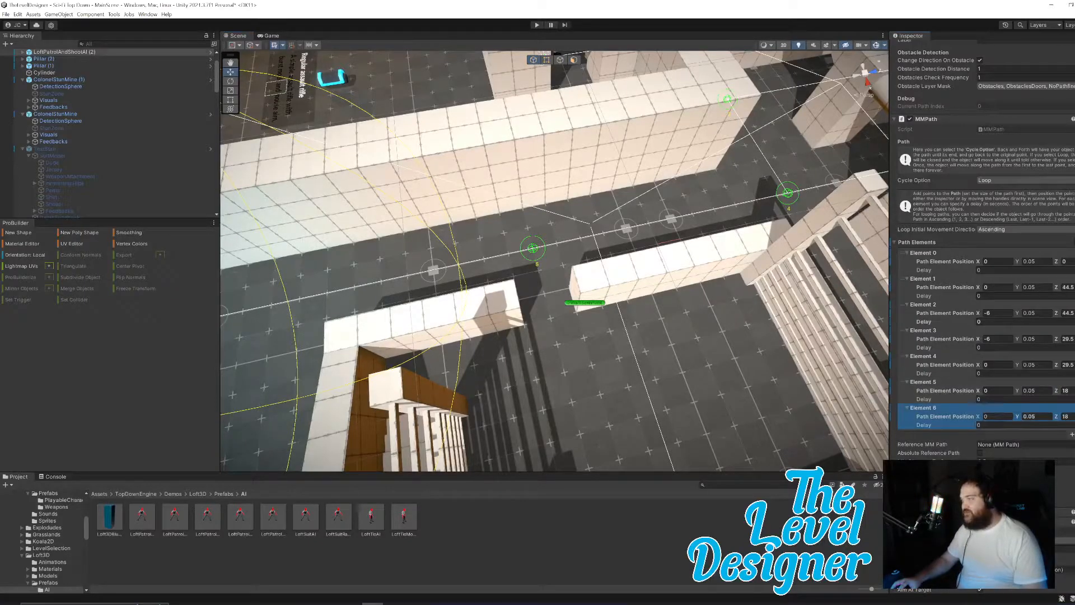
click(987, 417)
text(2.1)
key(BackSpace)
key(BackSpace)
key(BackSpace)
text(3.8)
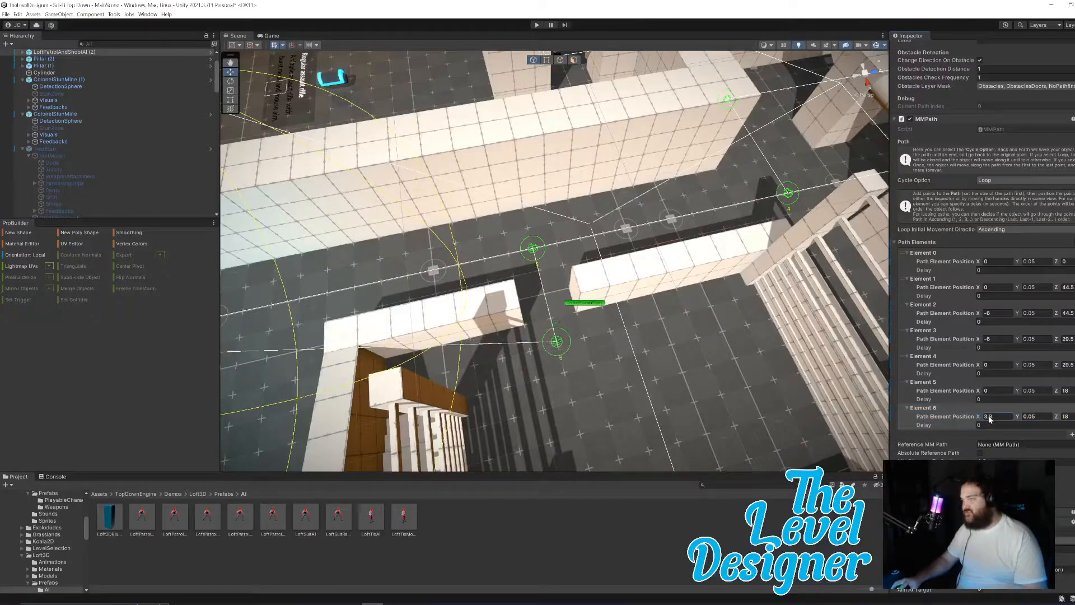
key(BackSpace)
key(BackSpace)
key(BackSpace)
text(4.5)
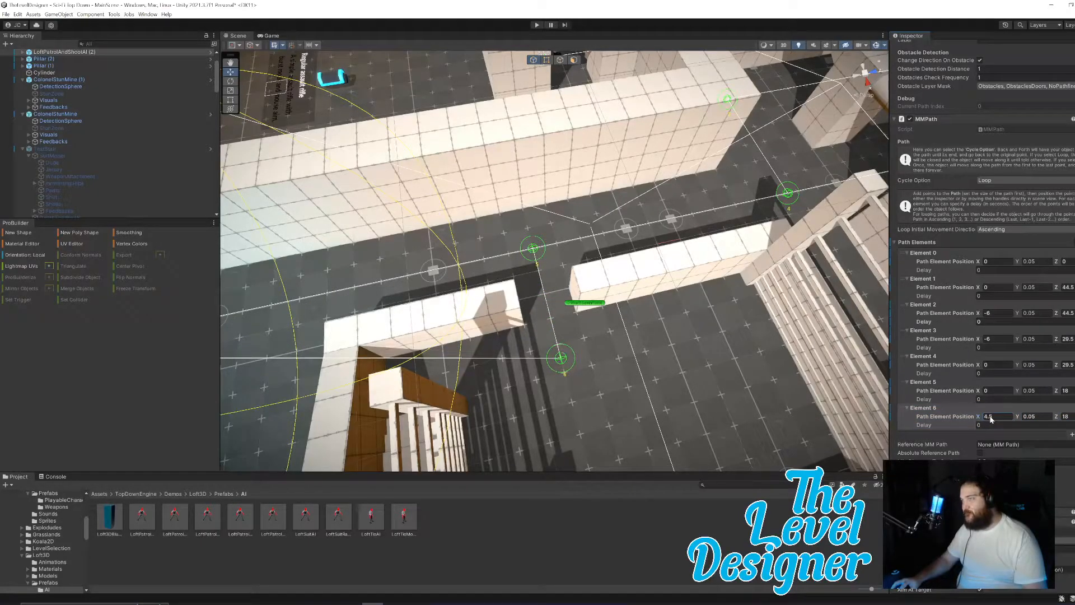
alt+drag(609, 409, 562, 299)
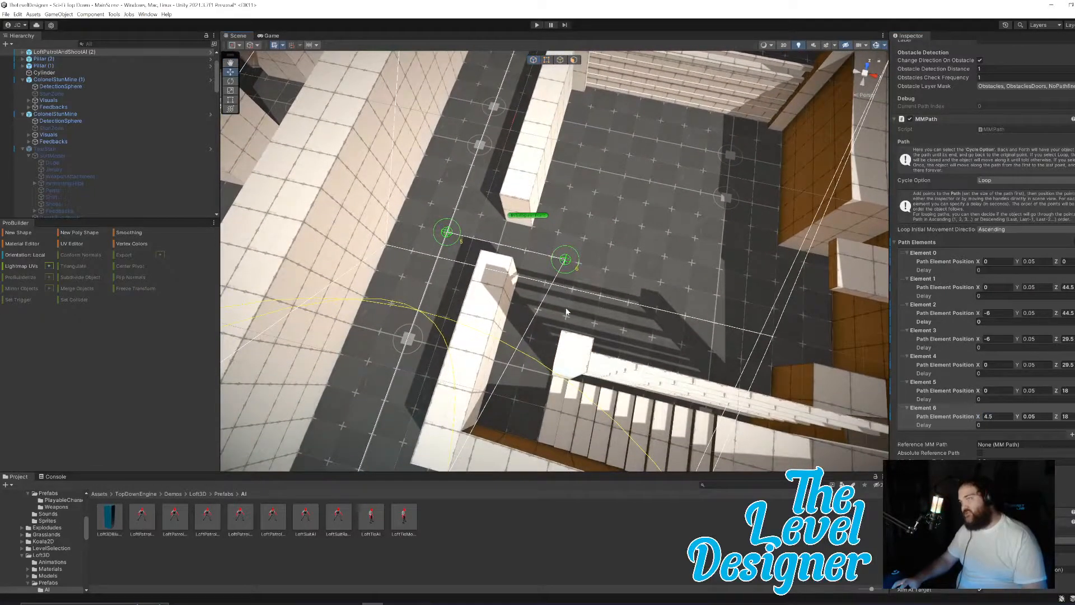
Step: Add path Element 7 with its X position set to 7.5 and its Z position set to 16
click(1071, 434)
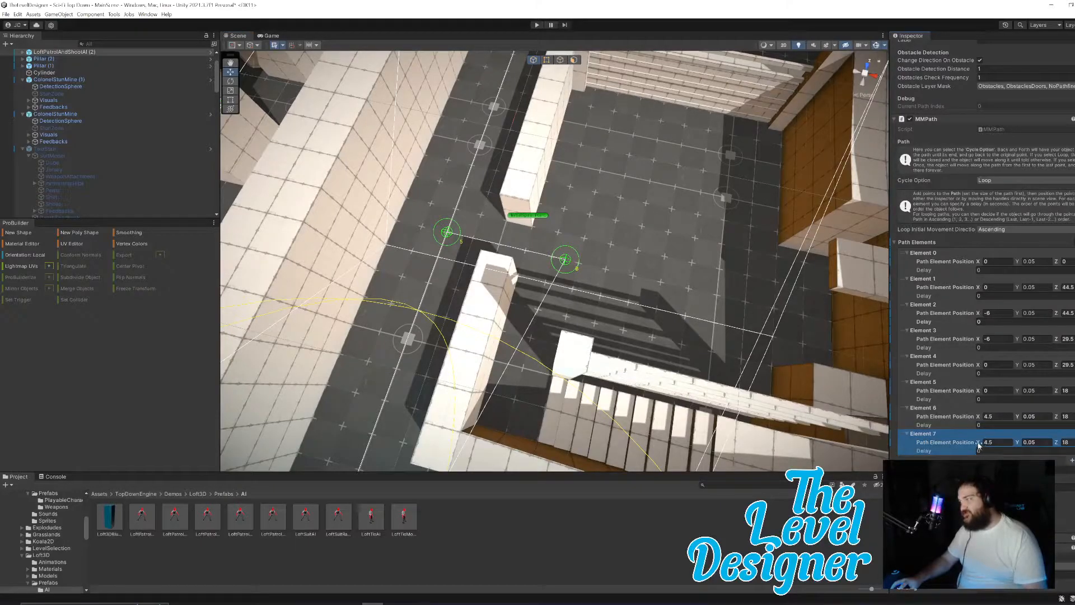
drag(979, 444, 1017, 448)
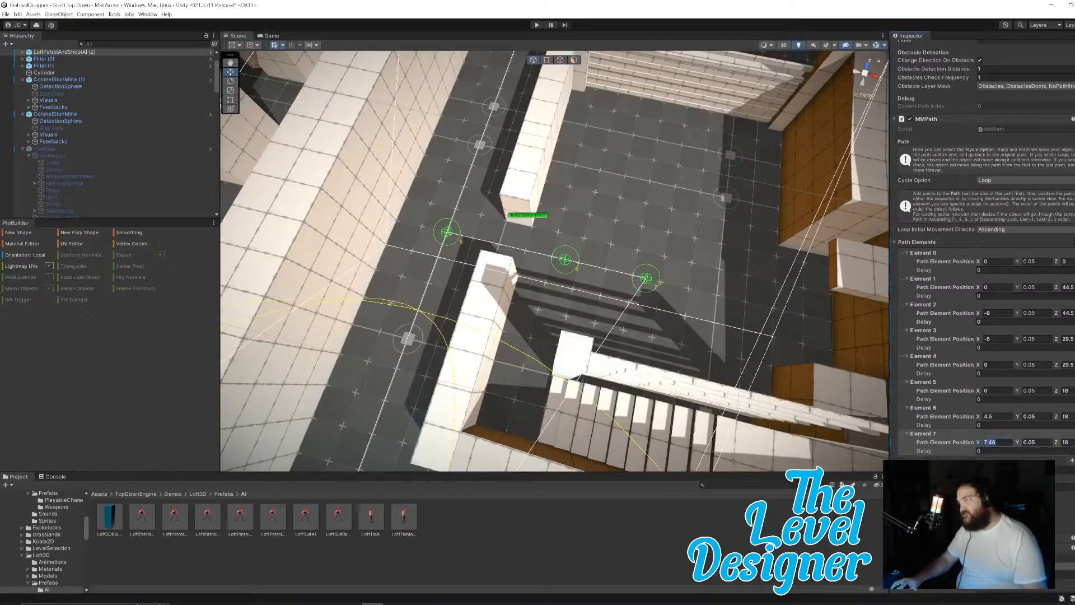
text(7.5)
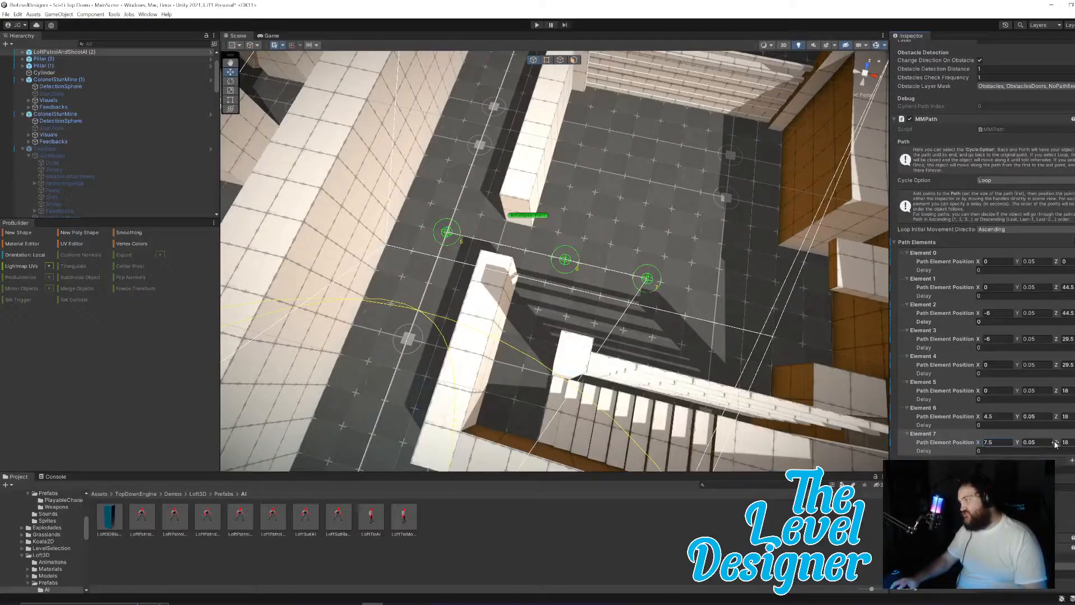
drag(1055, 444, 1043, 445)
text(16)
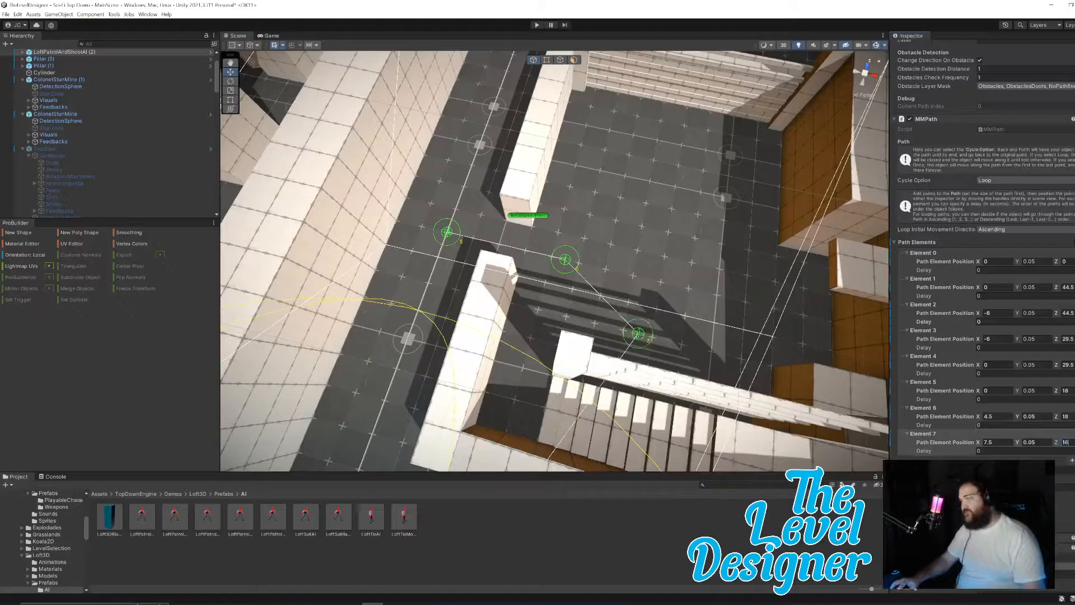
Step: Add path Element 8 deeper inside the room, with its X position set to 10.5 and Z to 17
click(1073, 459)
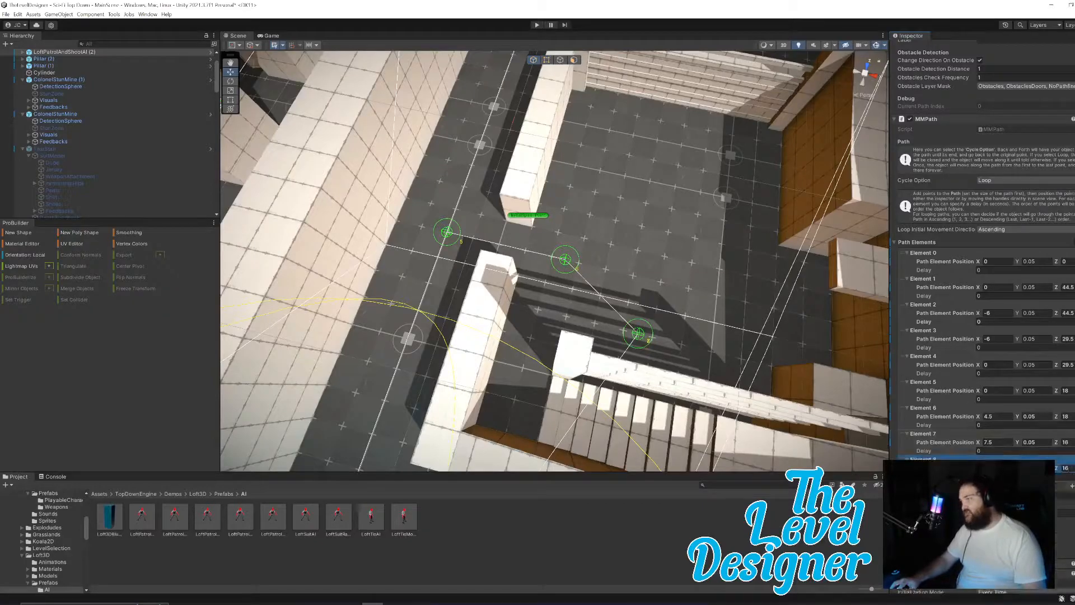
drag(638, 332, 733, 356)
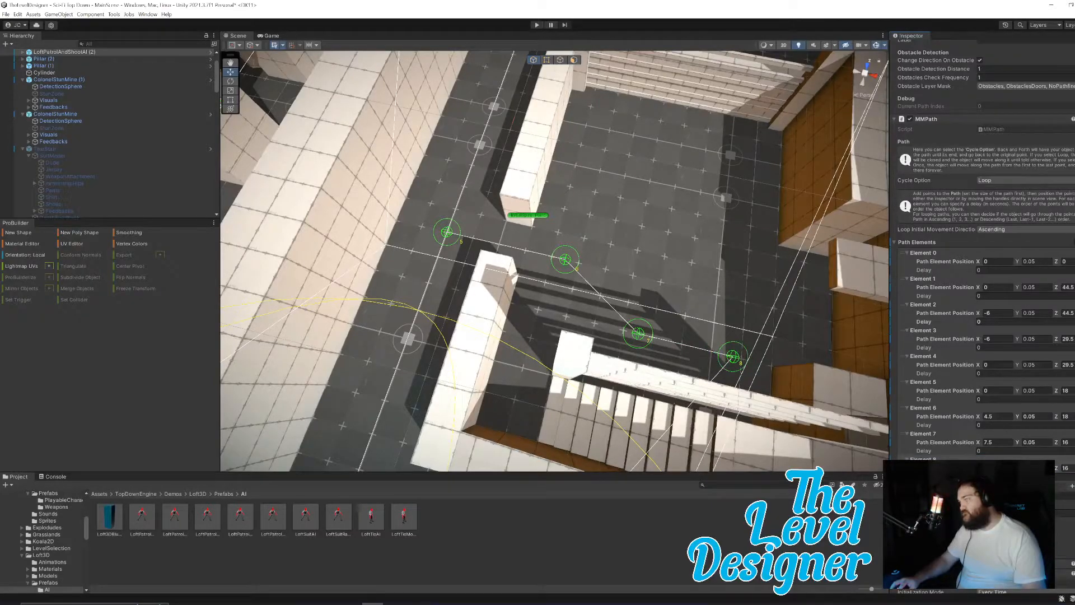
drag(733, 357, 721, 330)
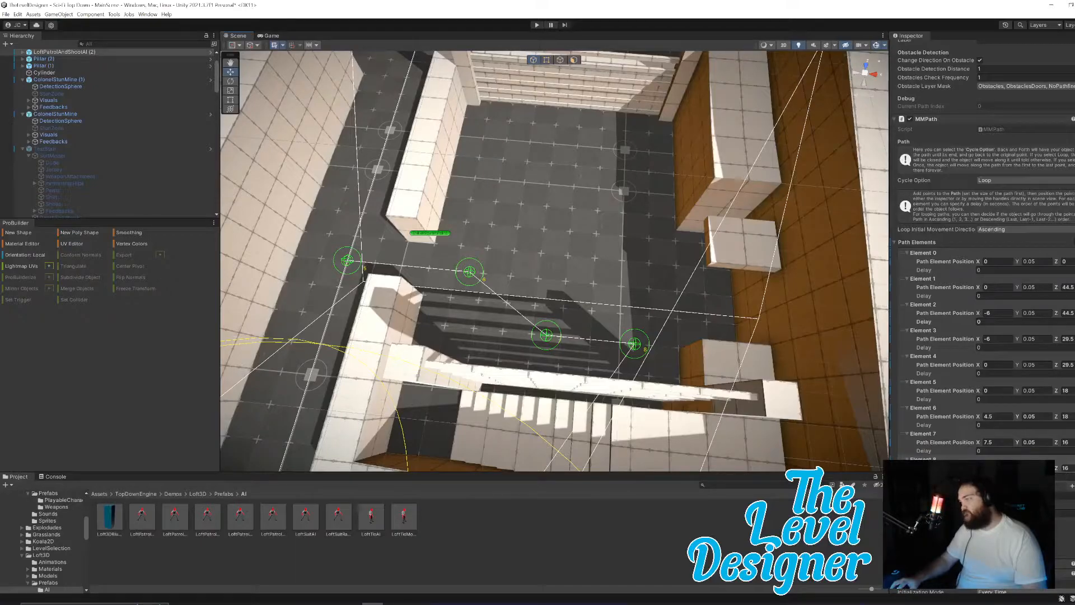
click(1066, 468)
text(17.5)
drag(1067, 470, 1066, 471)
click(1066, 472)
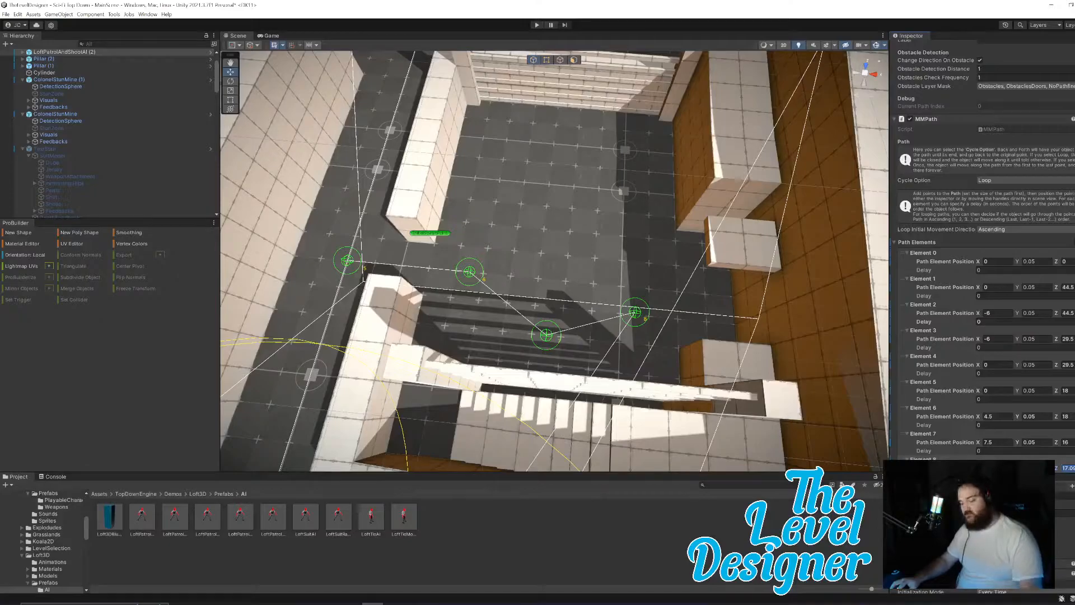
text(17)
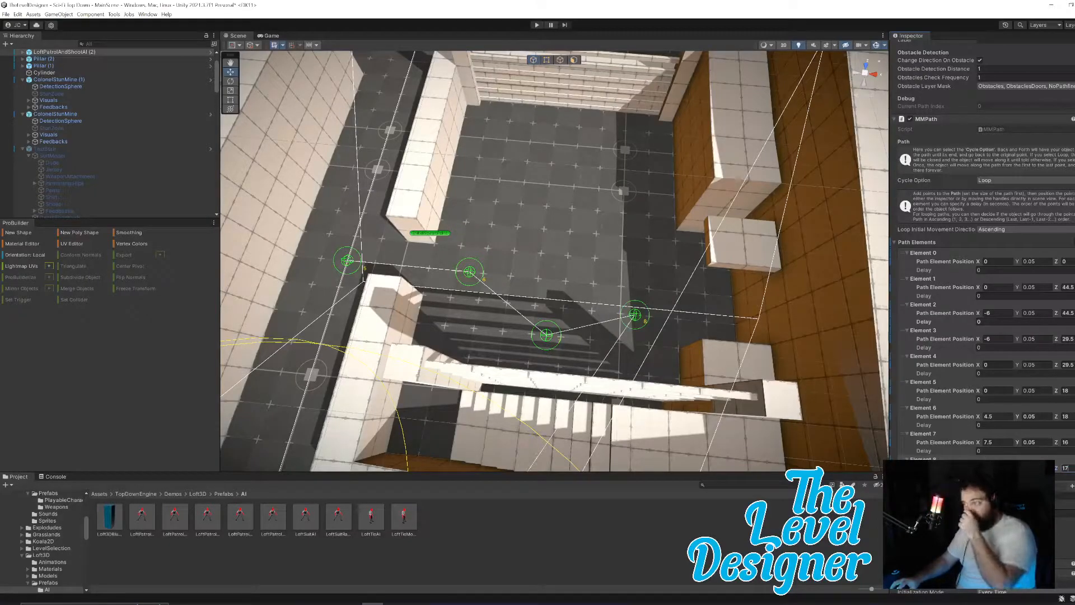
Step: Add path Element 9 near the room's barred fence, with its X position set to 8 and Z to 24
click(1071, 486)
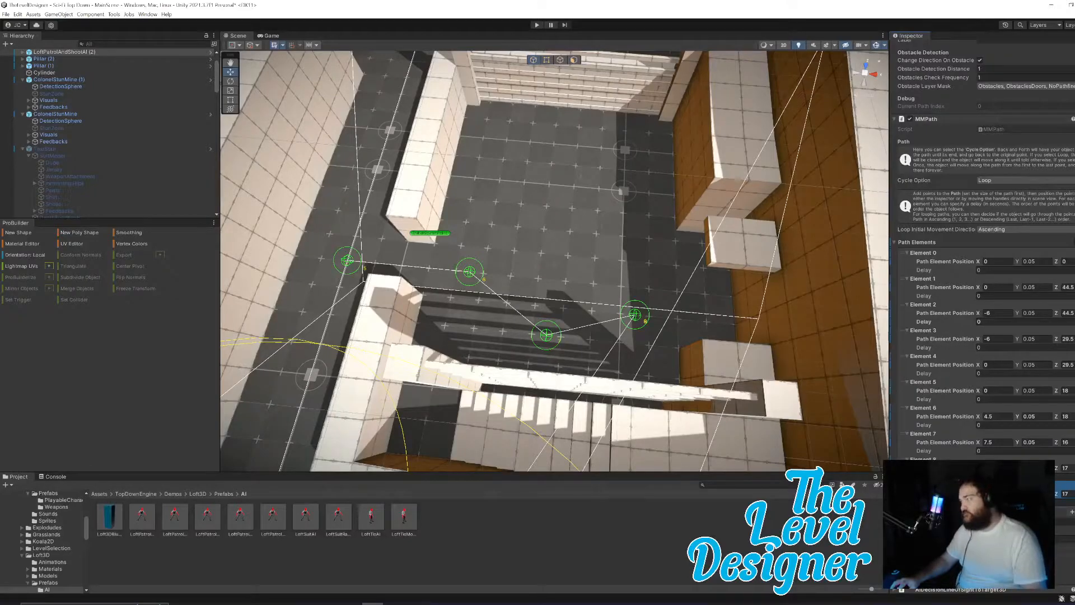
drag(635, 314, 564, 308)
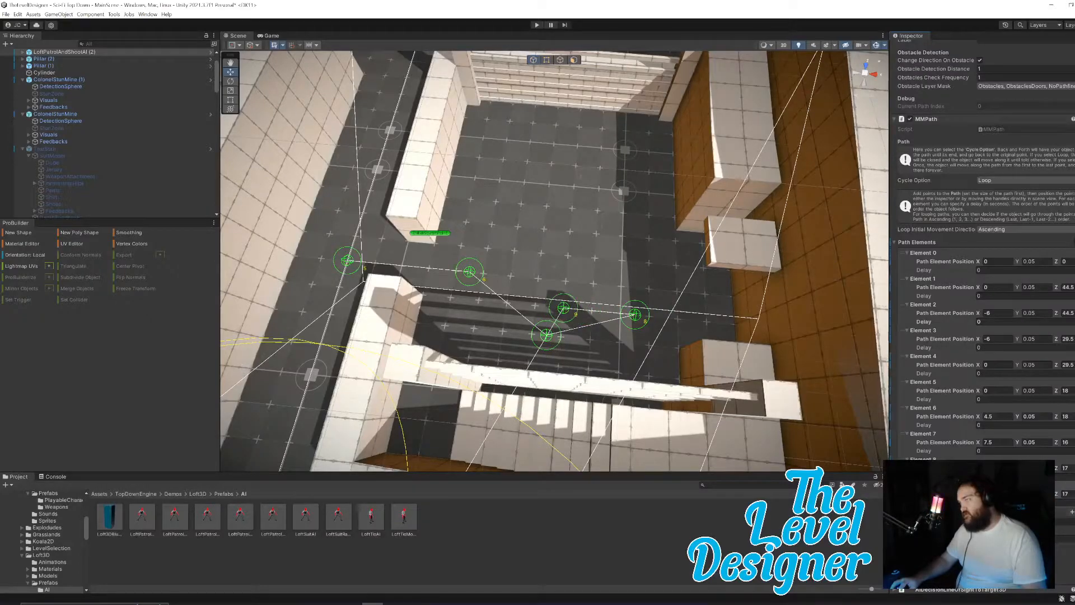
drag(1056, 494, 1074, 496)
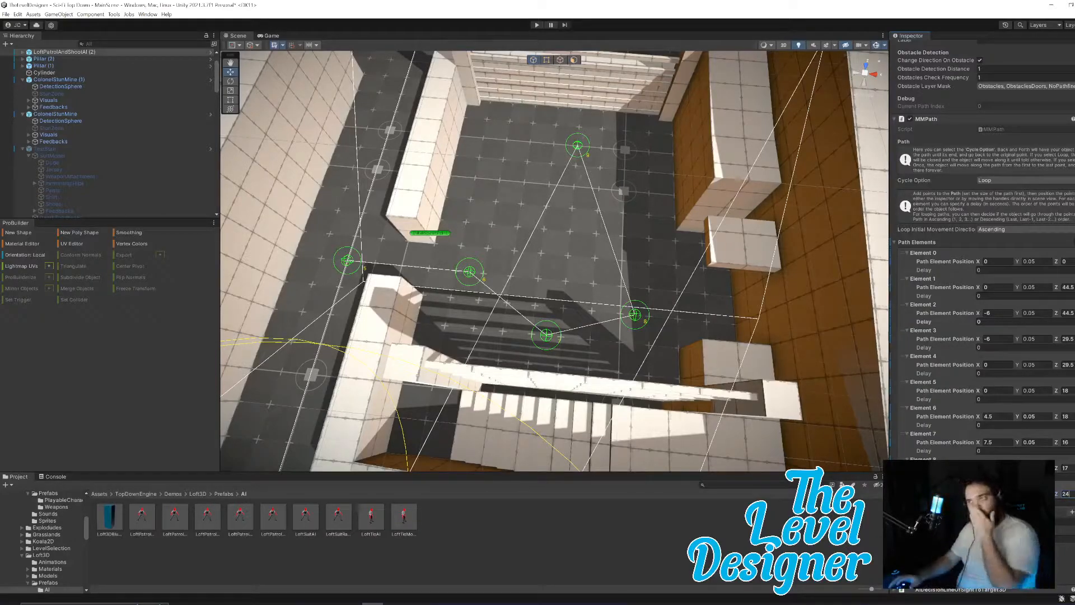
Step: Add path Element 10 with its X position set to 6 and its Z position set to 23
click(1071, 513)
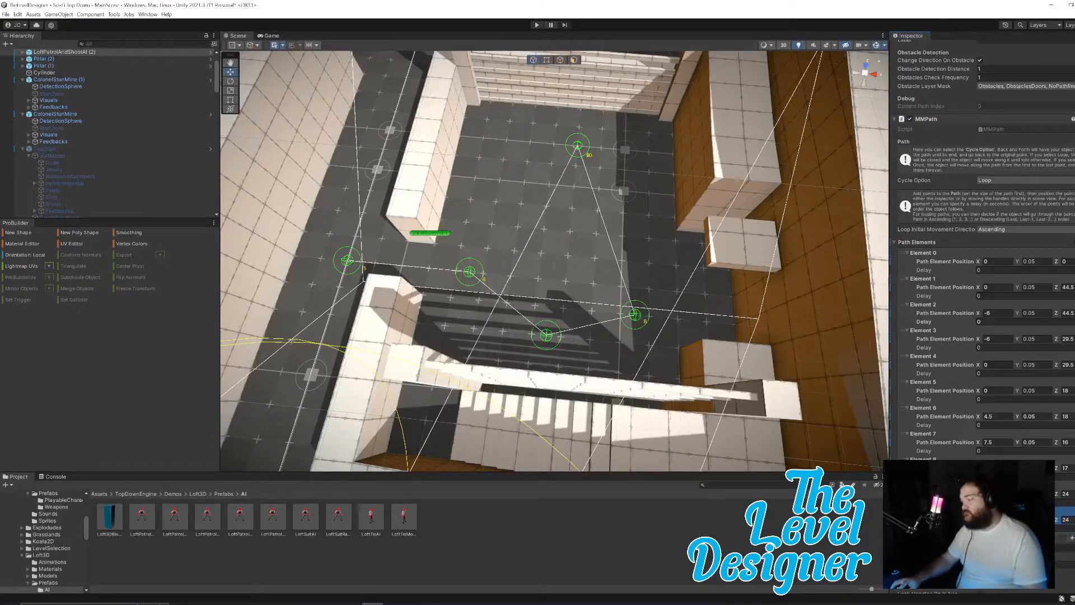
text(22.7)
key(Return)
drag(1053, 523, 1053, 524)
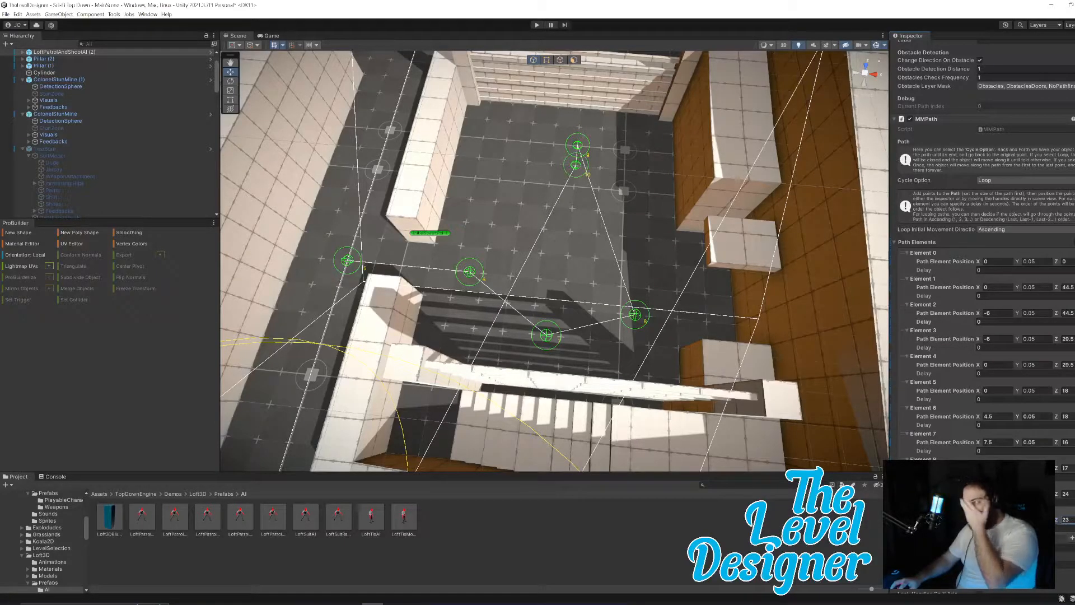
drag(978, 520, 967, 520)
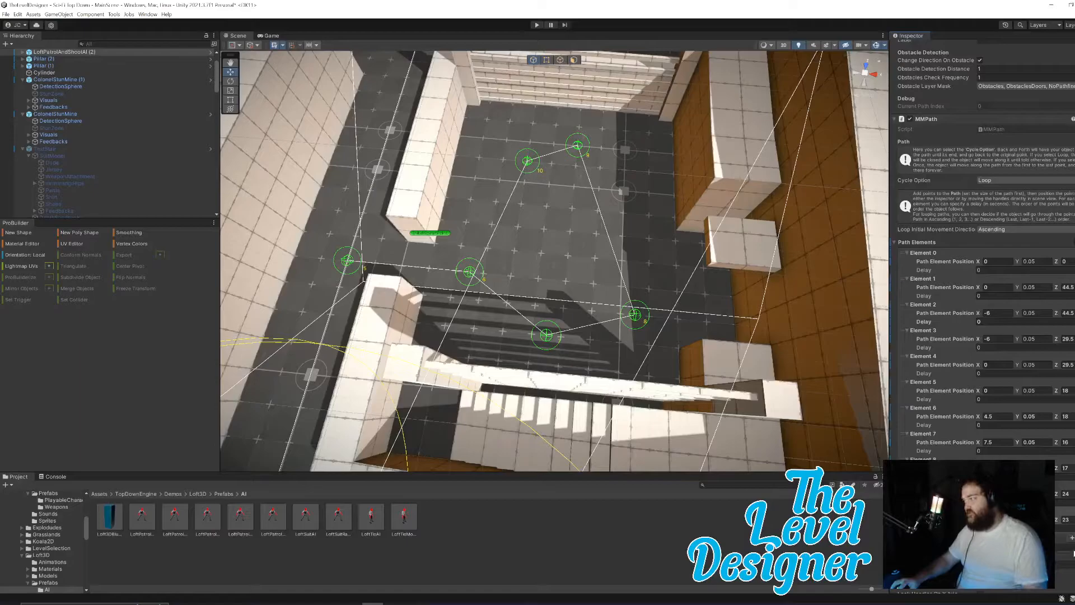
Step: Add path Element 11 back at the room's doorway, with its X position set to 4.5 and Z to 18
click(1073, 537)
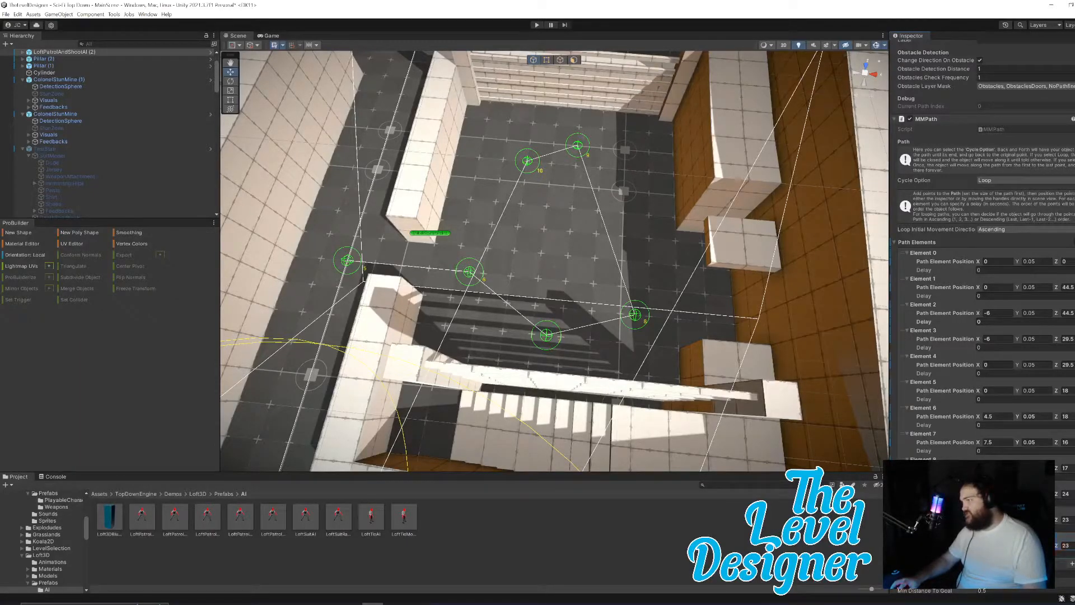
text(4.5)
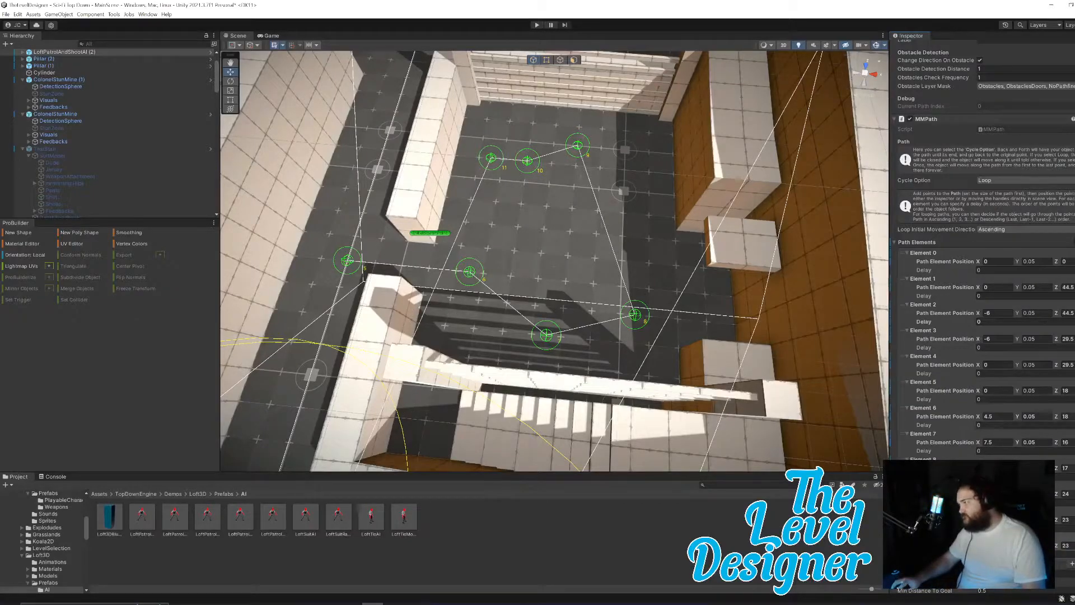
text(18)
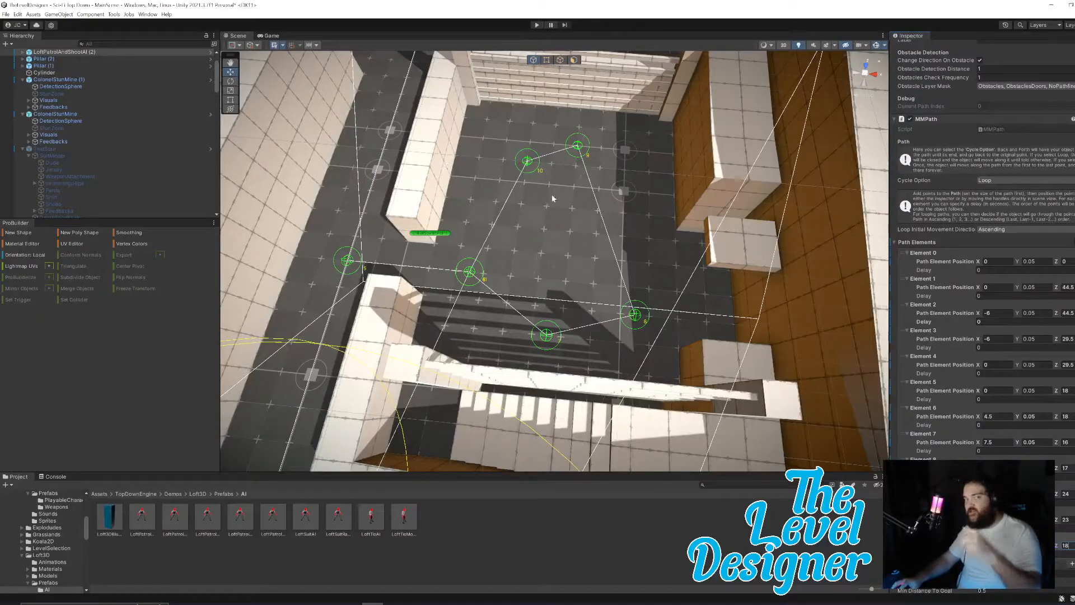
Step: Add path Element 12 back in the corridor outside the doorway, with its X position set to 0 and Z kept at 18
right_drag(623, 302, 627, 240)
key(s)
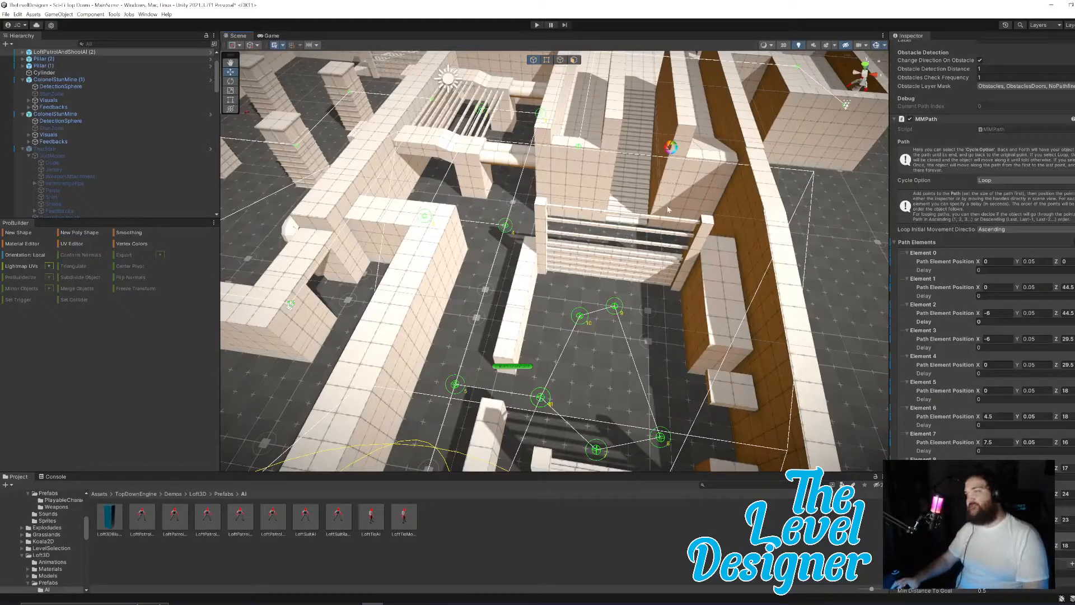
right_drag(670, 328, 661, 326)
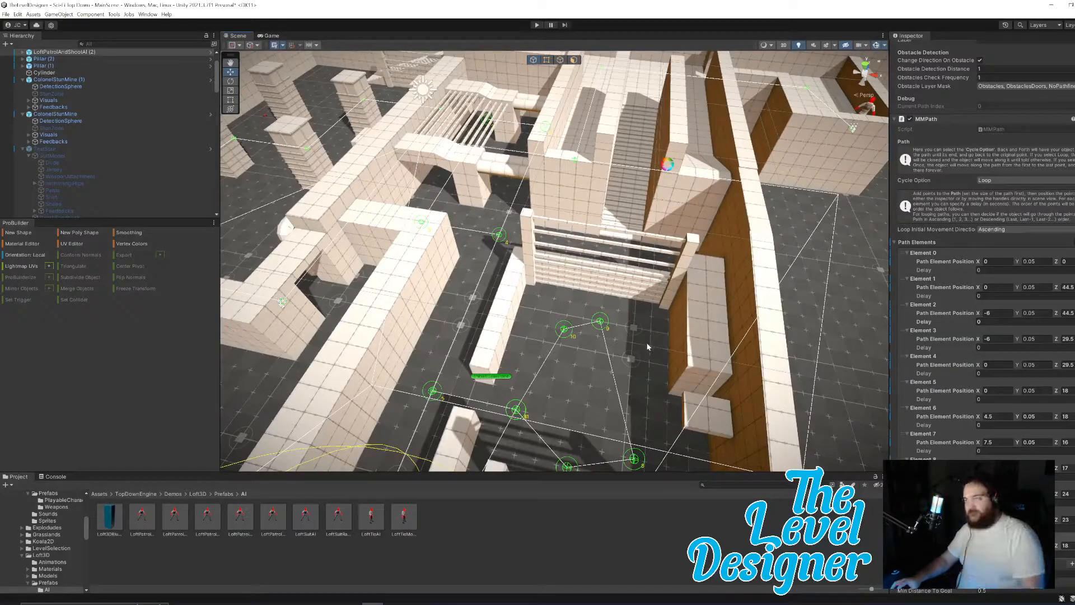
scroll(649, 346, up, 3)
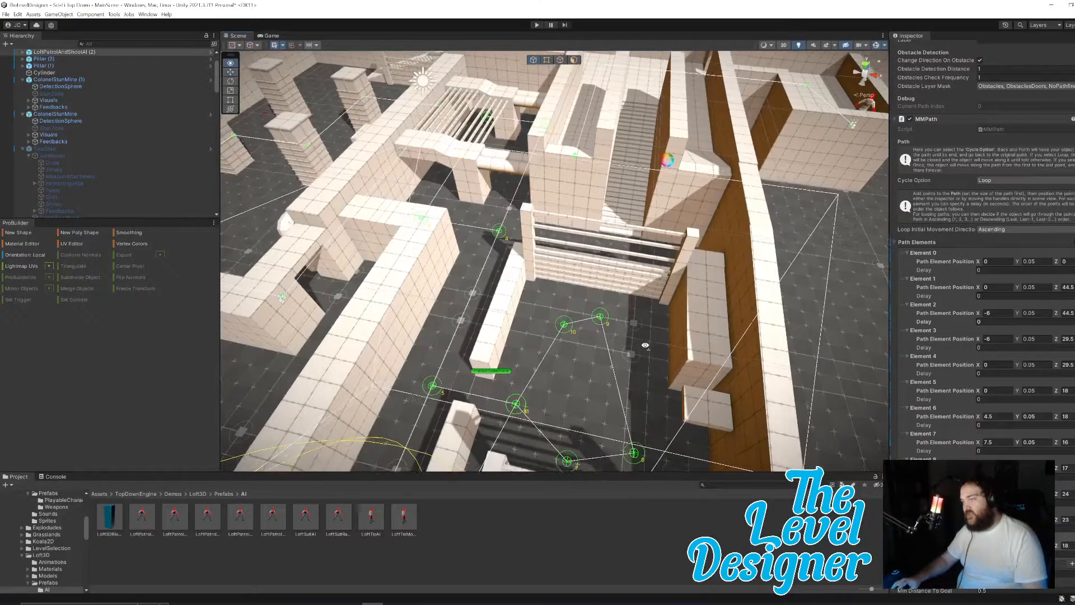
click(1072, 563)
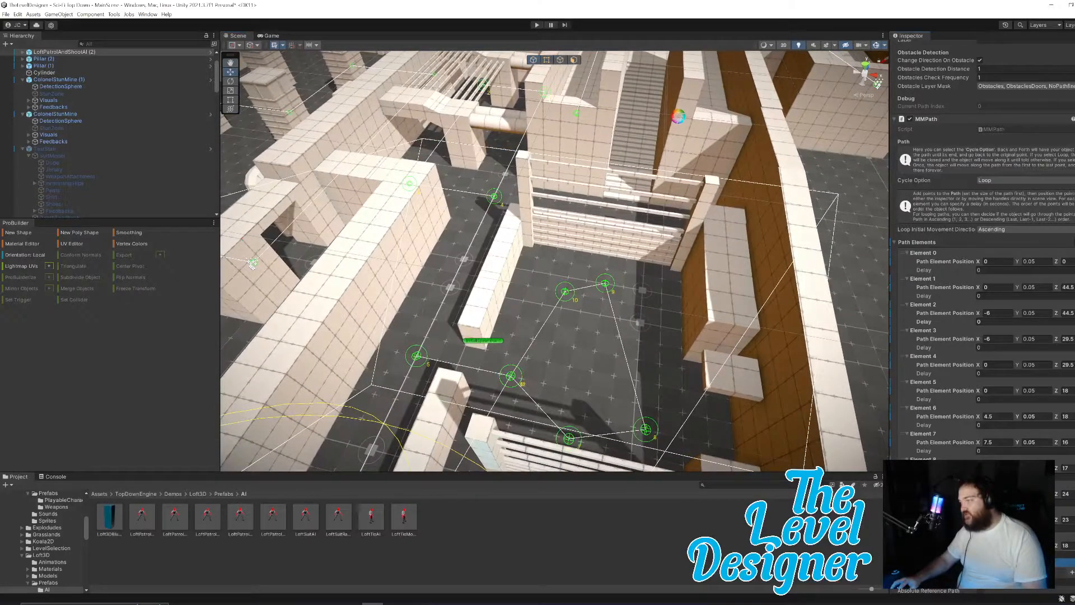
scroll(983, 314, down, 2)
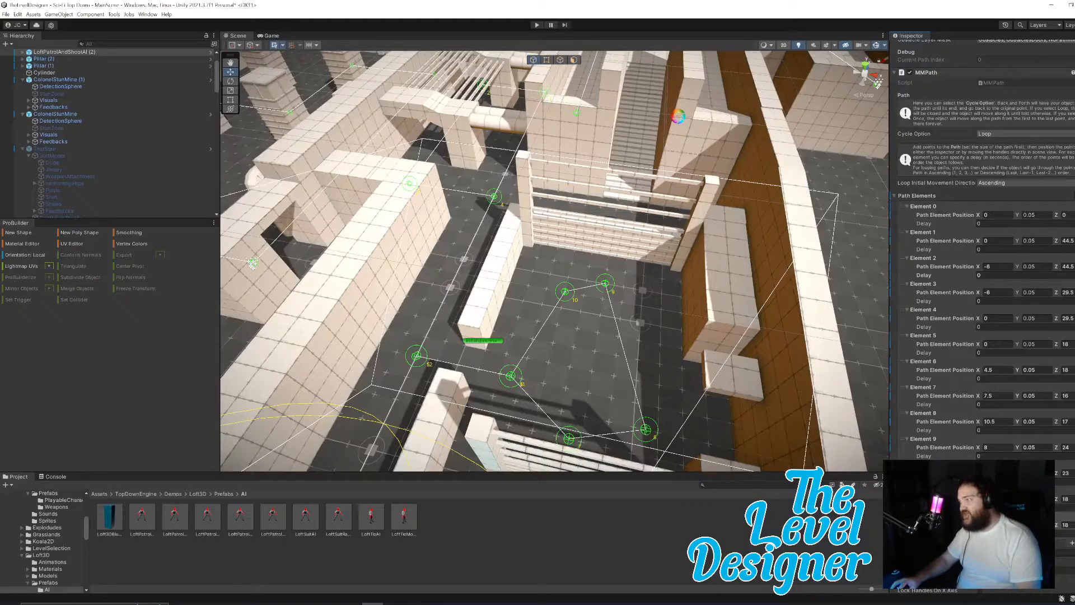
click(1065, 525)
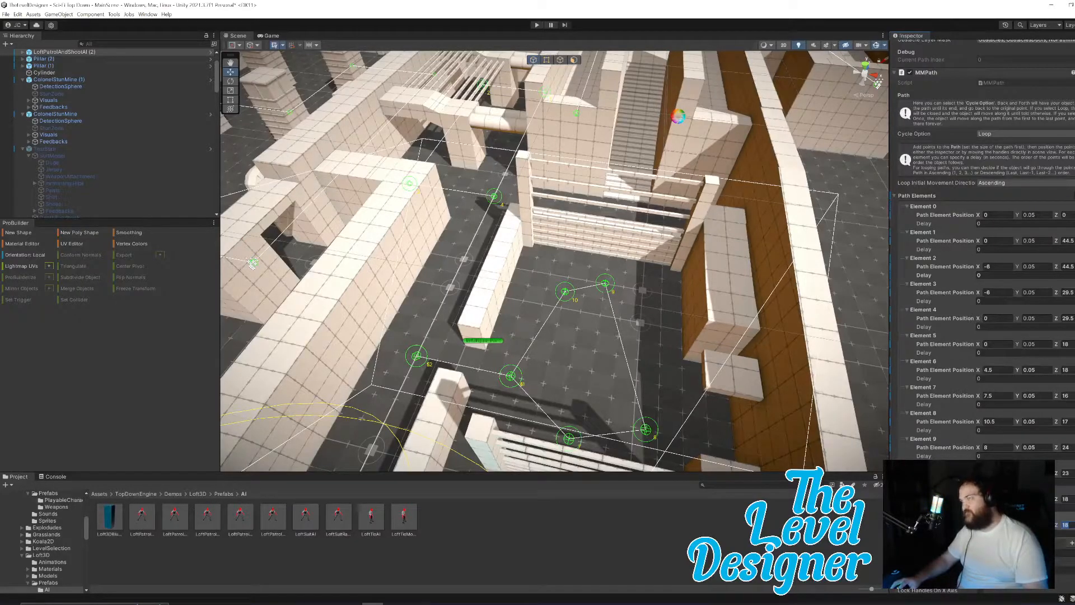
Step: Add path Element 13 with its Z position set to 29.5, keeping X at 0
click(1069, 543)
click(1071, 552)
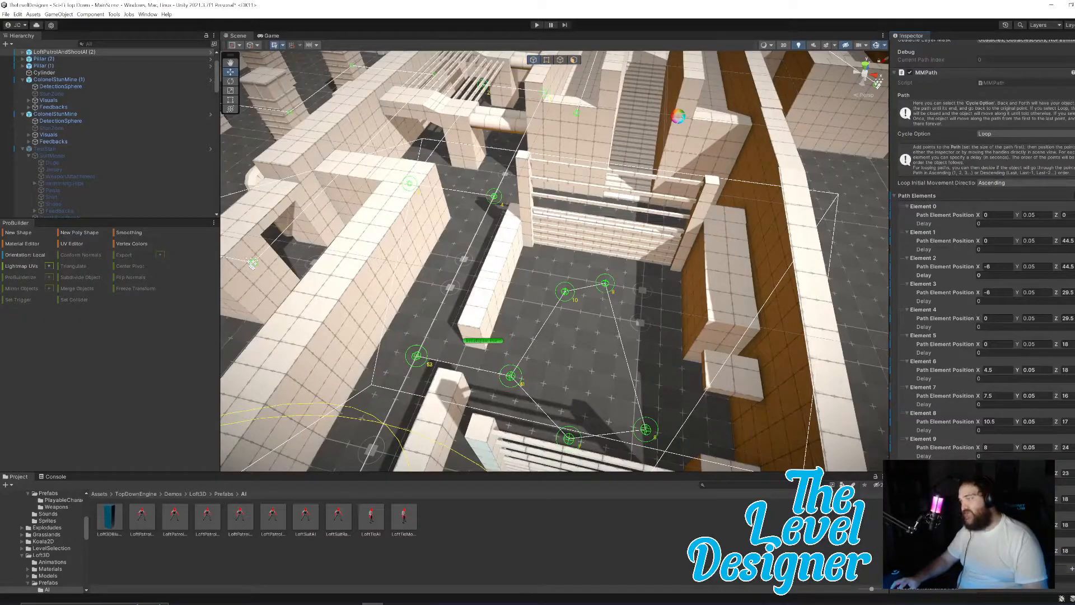
click(1066, 551)
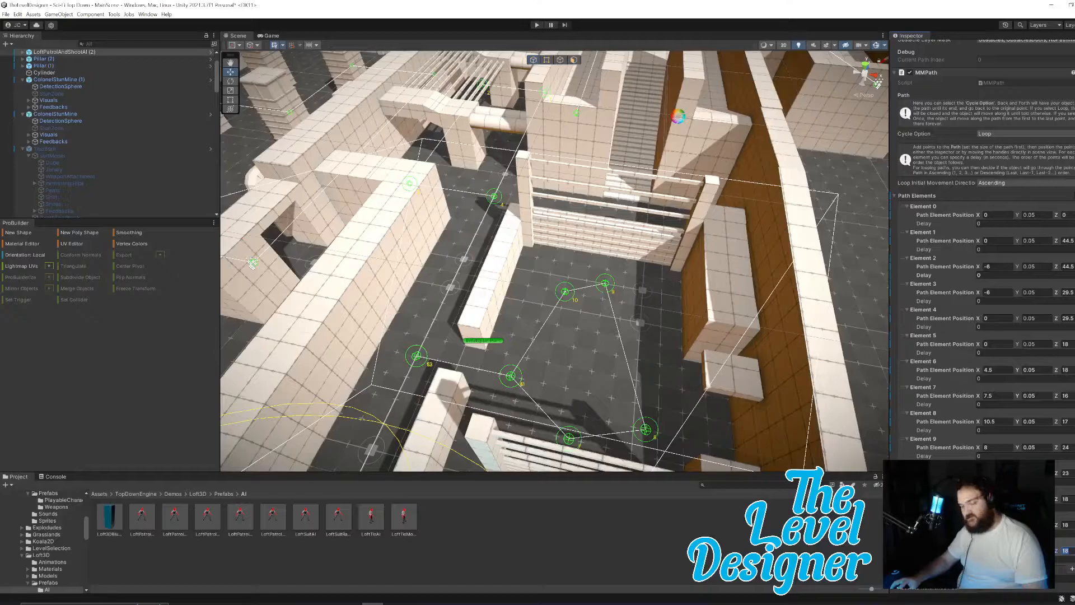
text(29)
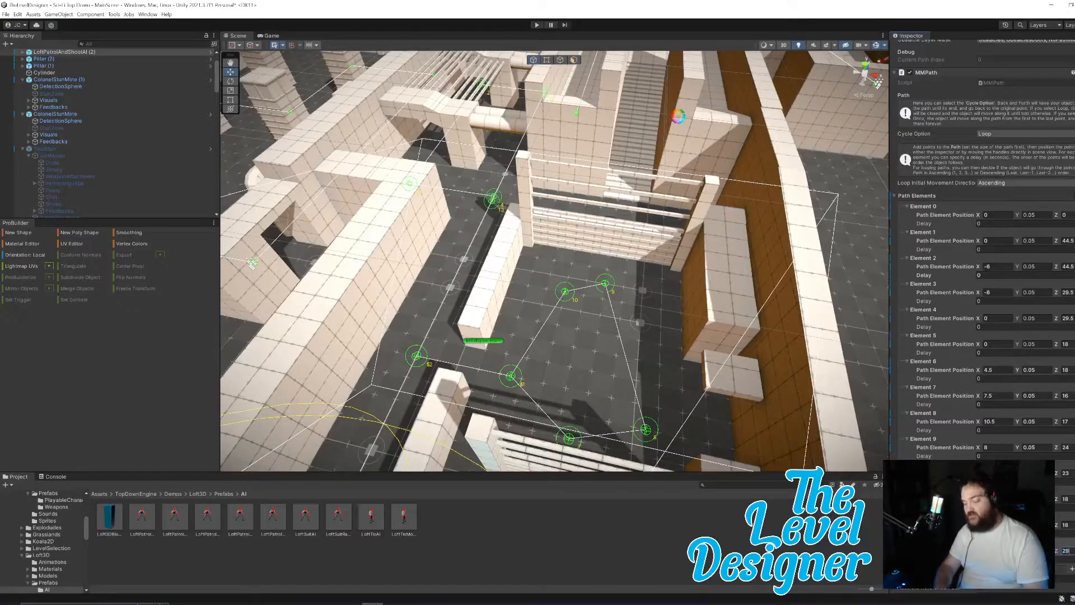
text(.5)
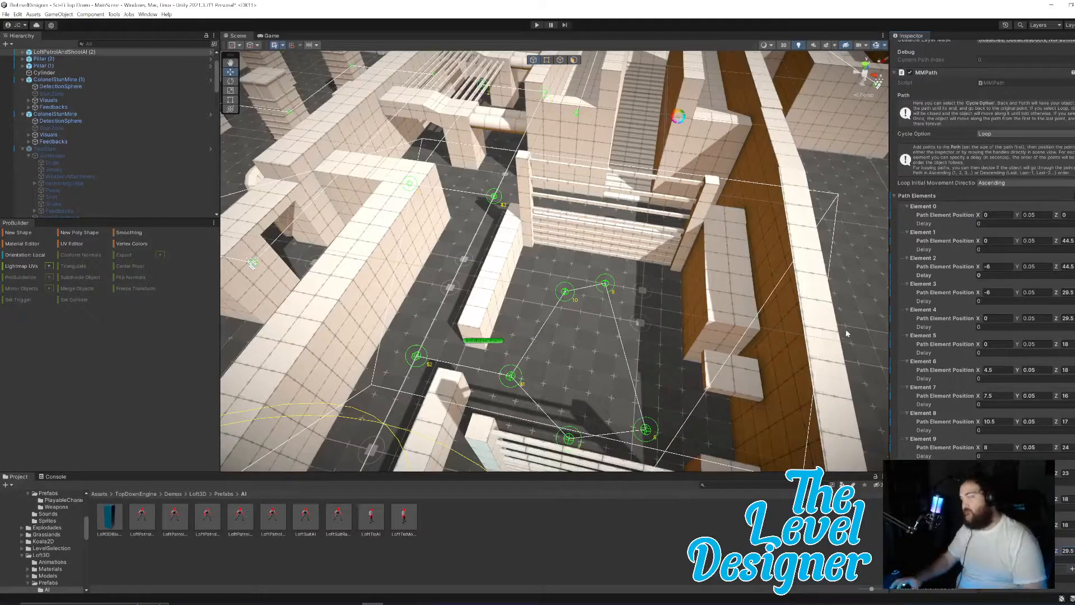
Step: Add path Elements 14 and 15, leaving both at Element 13's position with Z 29.5
click(1073, 571)
key(w)
right_drag(577, 282, 802, 399)
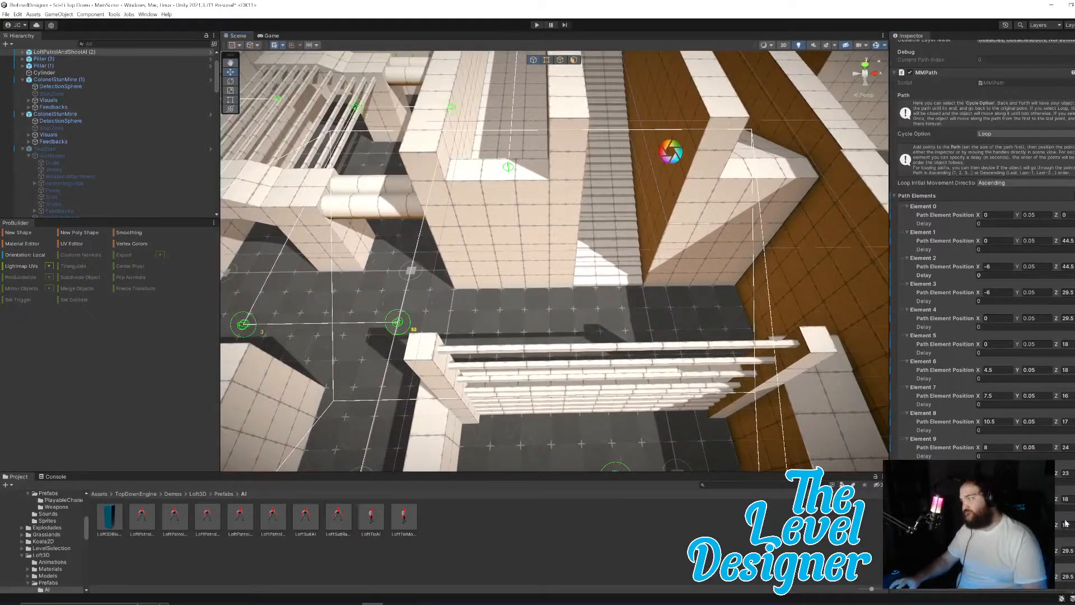
scroll(1064, 518, down, 3)
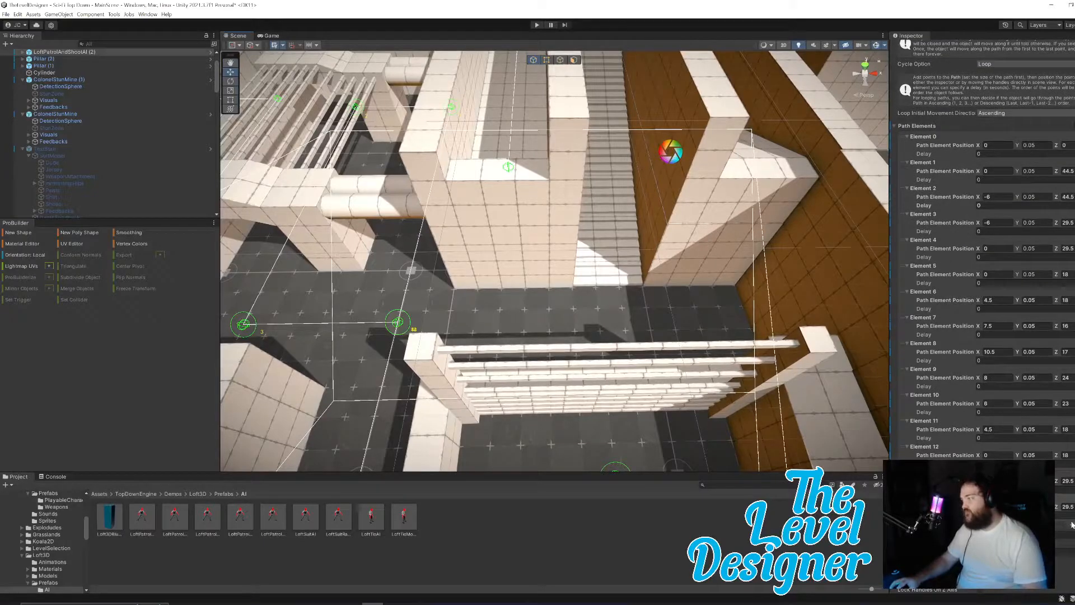
click(1072, 527)
click(908, 524)
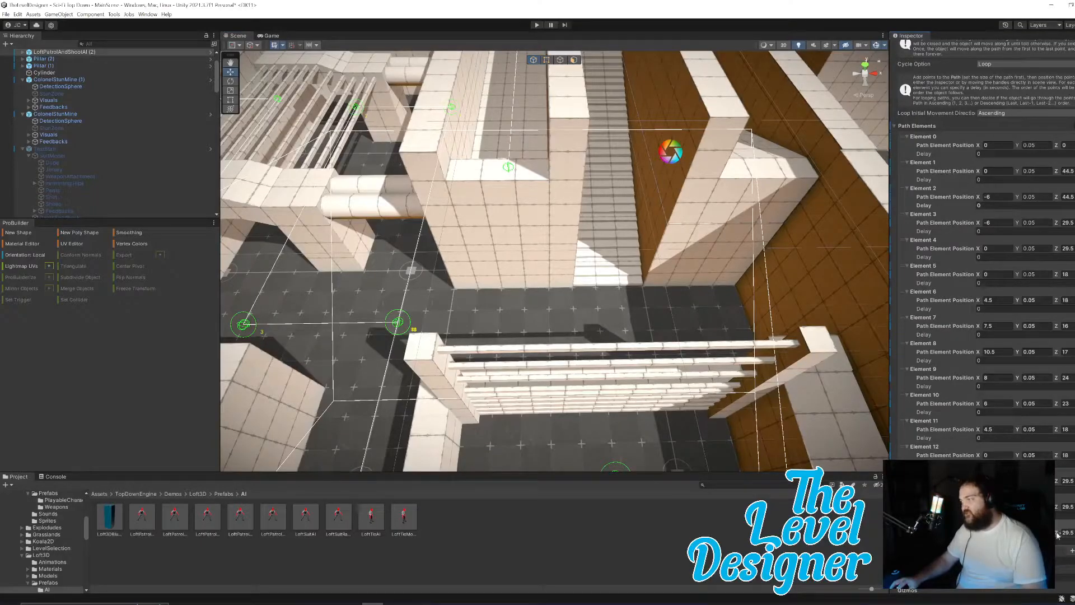
Step: Move path Element 15 along X to the far end of the passage behind the barred fence, keeping Z at 29.5
drag(1057, 535, 1062, 535)
key(ctrl+z)
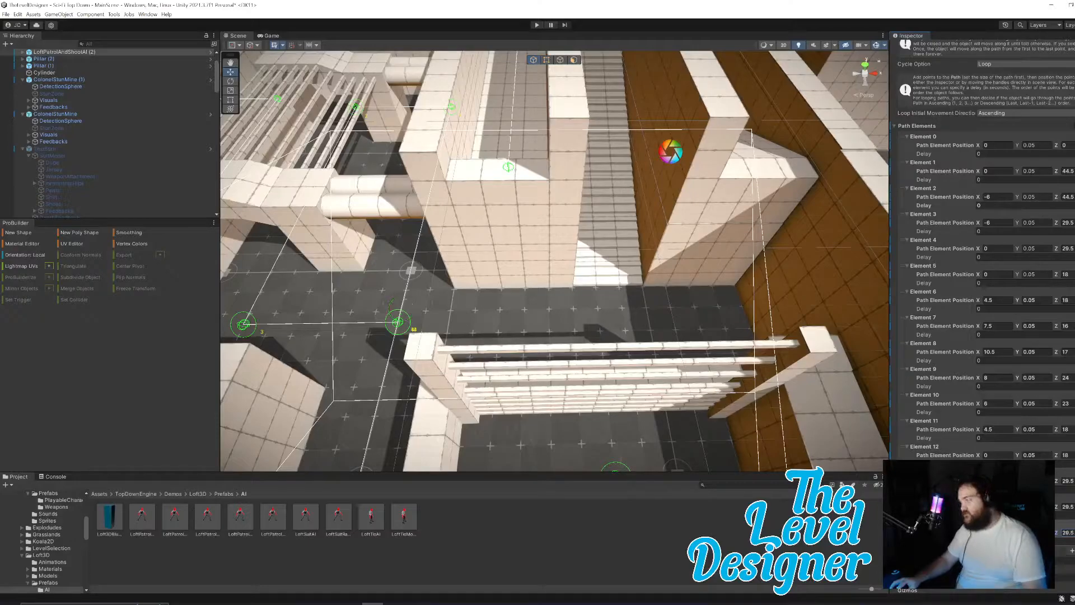
drag(979, 533, 1055, 533)
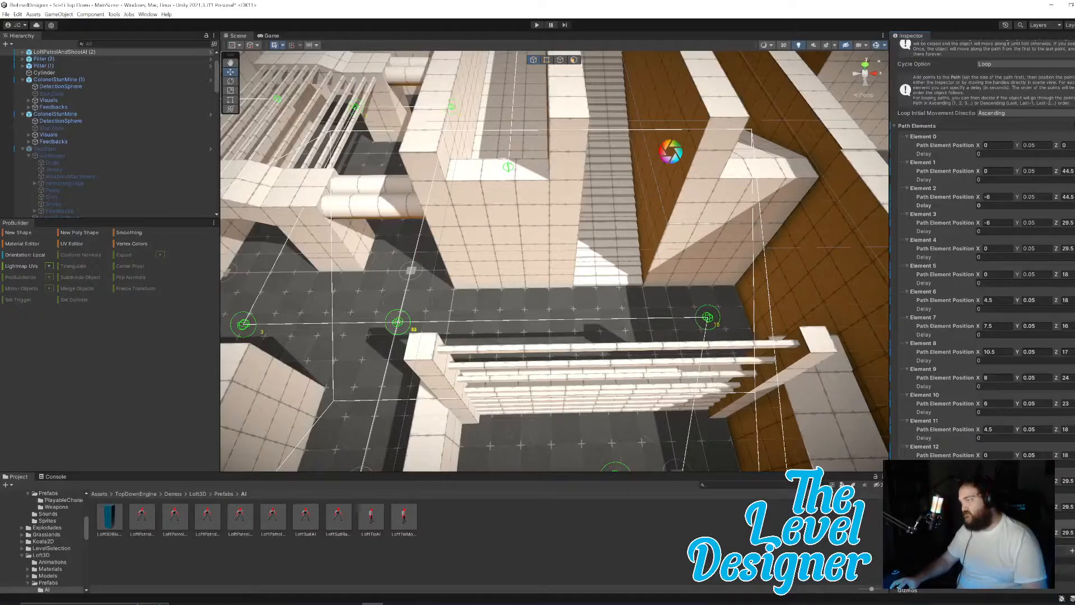
drag(1055, 533, 1056, 533)
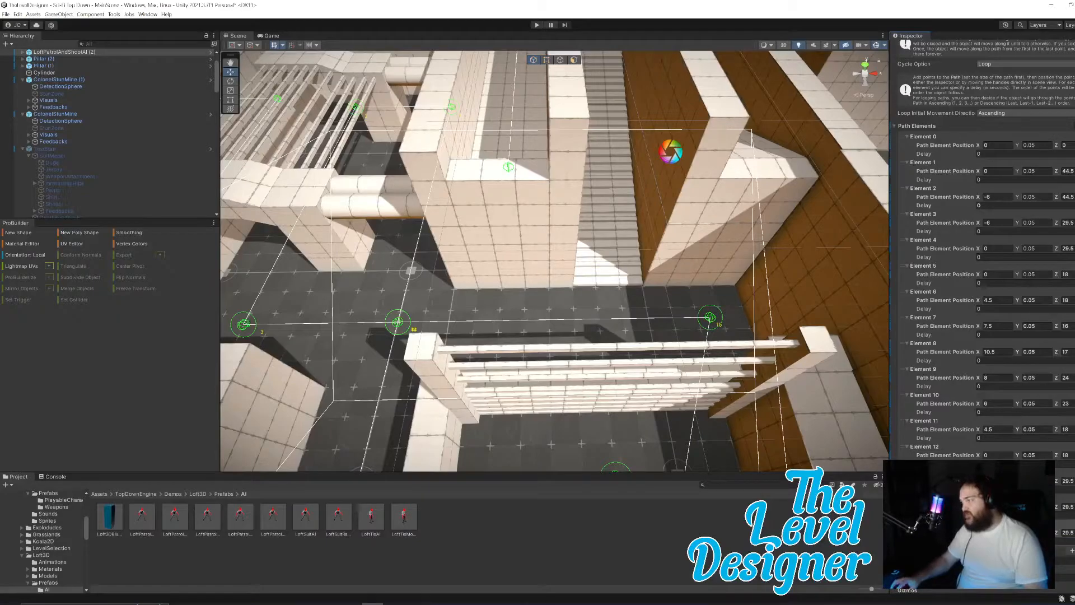
Step: Add another path element after Element 15 at the end of the enemy's patrol route
click(1072, 552)
click(1071, 559)
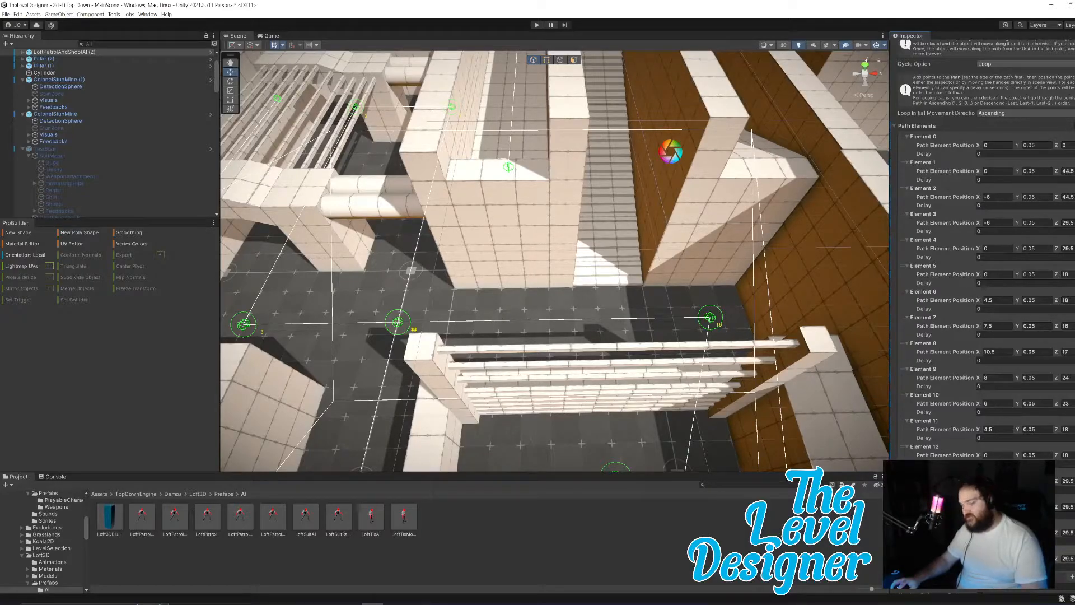
right_drag(482, 342, 594, 390)
key(d)
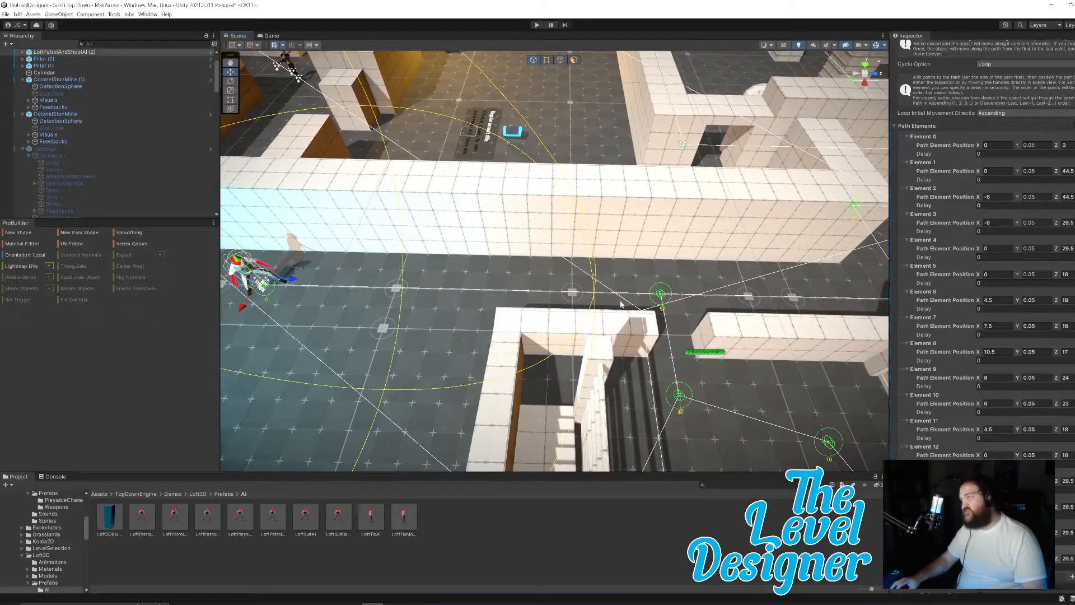
right_drag(700, 280, 722, 322)
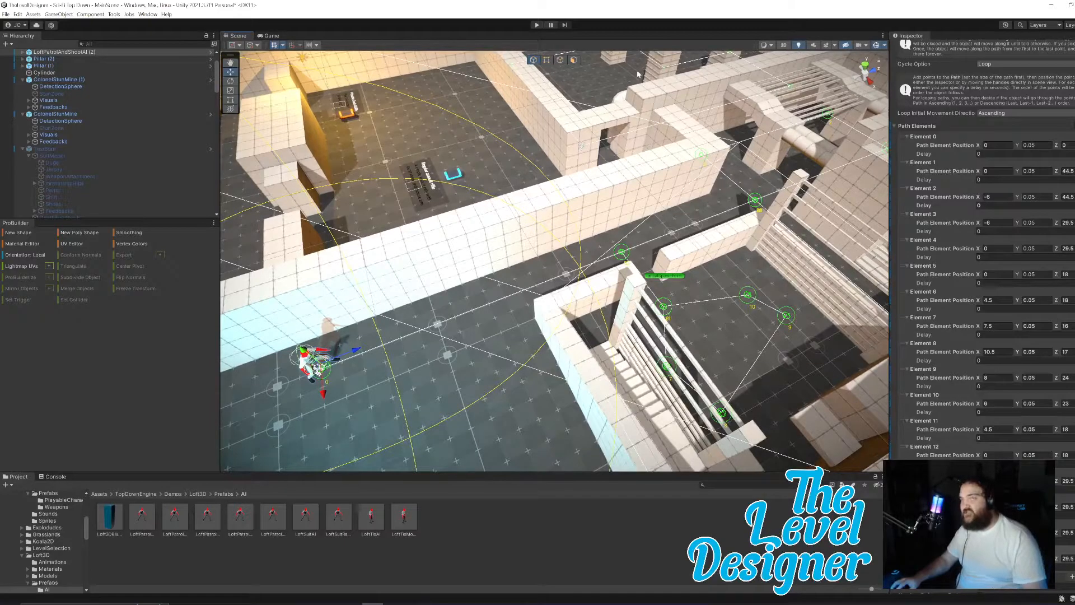
Step: Start a playtest, switch to the Scene view and hide its gizmos for a clear look at the patrolling enemy
click(538, 25)
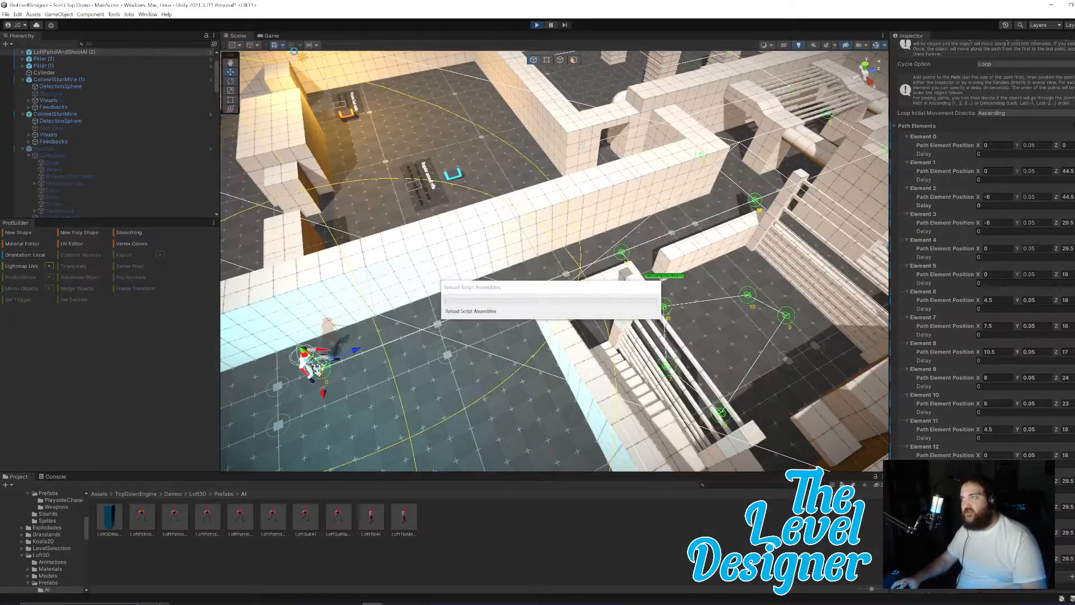
click(238, 35)
alt+drag(629, 261, 870, 55)
alt+drag(776, 280, 731, 203)
right_drag(732, 203, 729, 193)
key(w)
key(a)
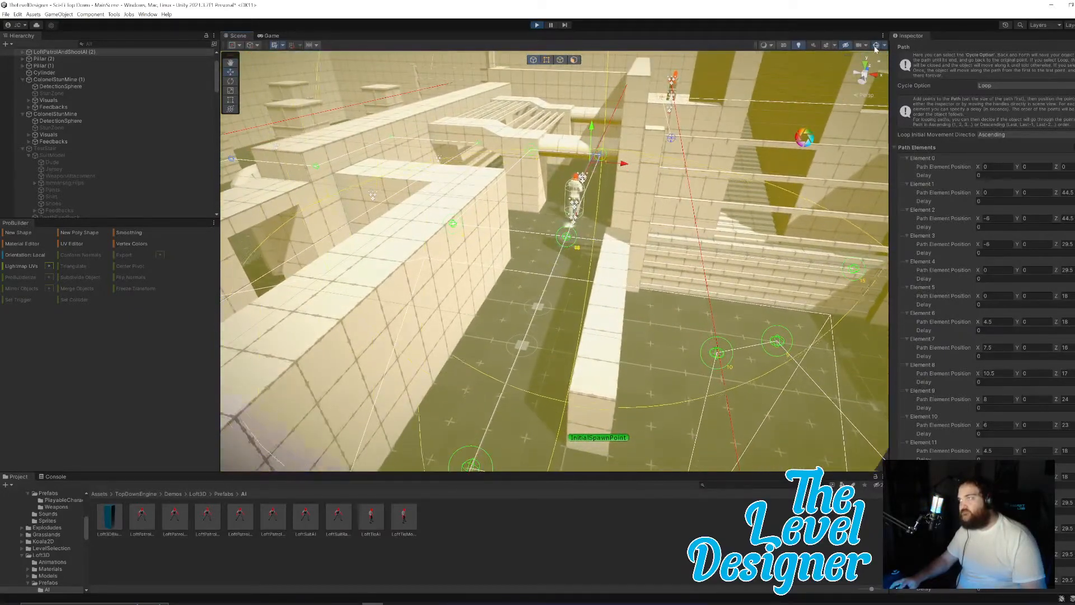
click(876, 46)
Step: Follow the enemy along its patrol route through the corridor, the room and the passage behind the barred fence
right_drag(634, 290, 652, 254)
key(w)
key(a)
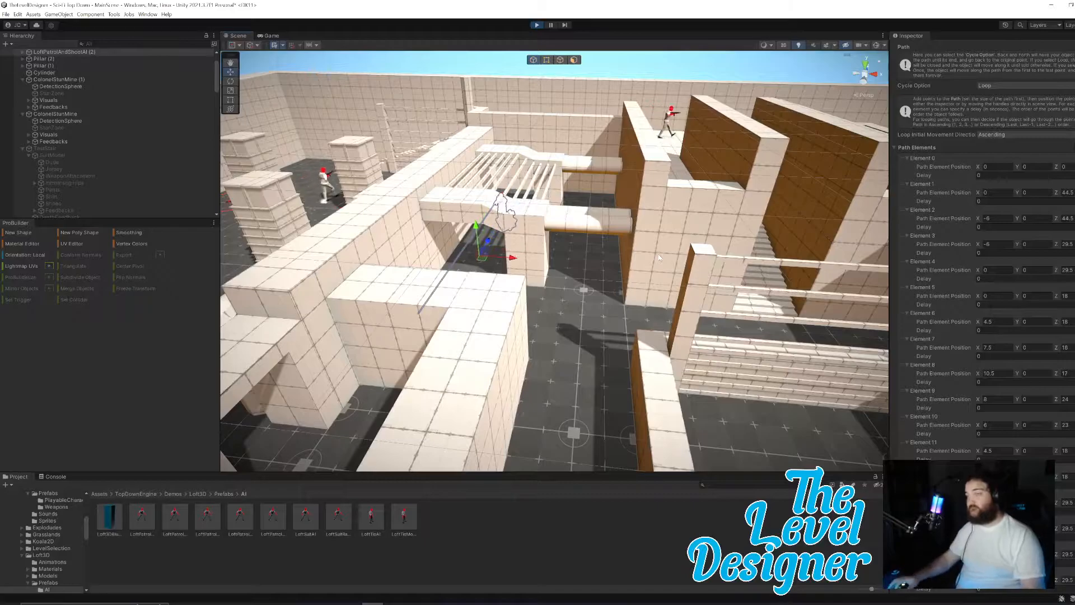
right_drag(727, 288, 725, 334)
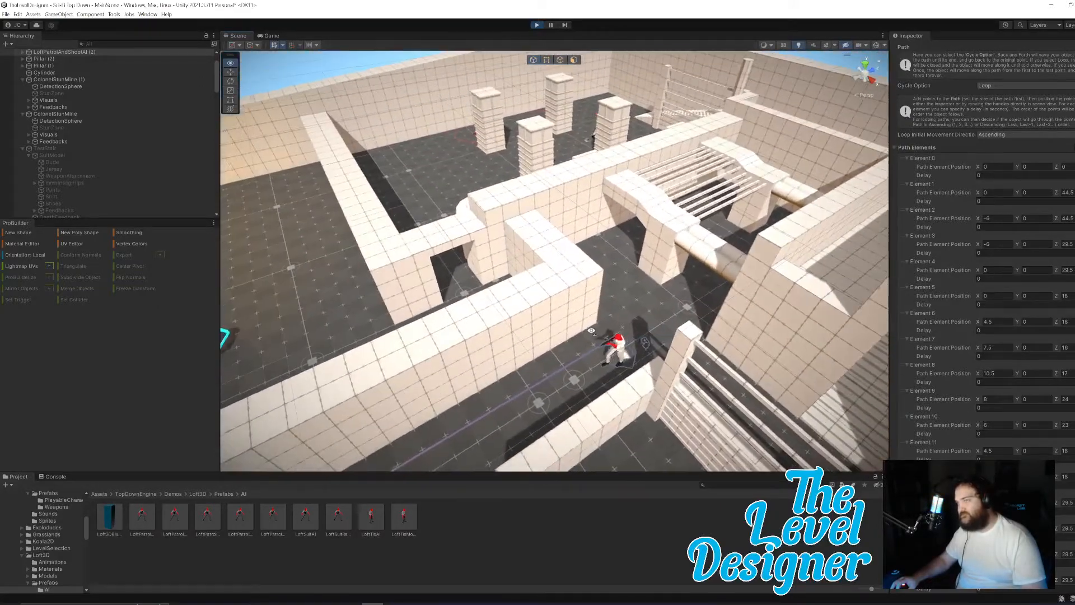
right_drag(592, 331, 466, 359)
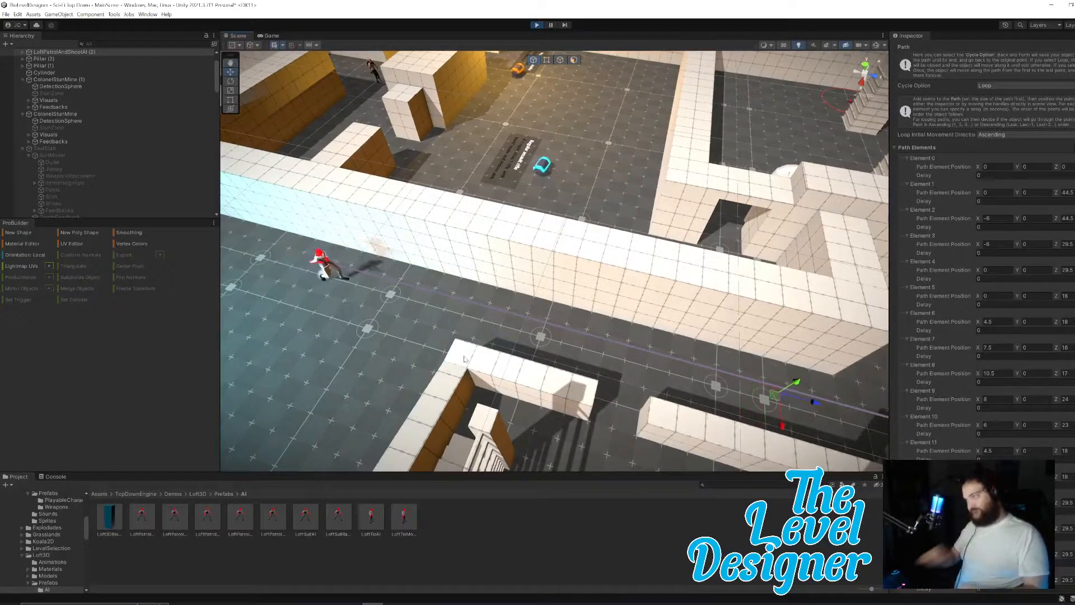
right_drag(569, 334, 682, 321)
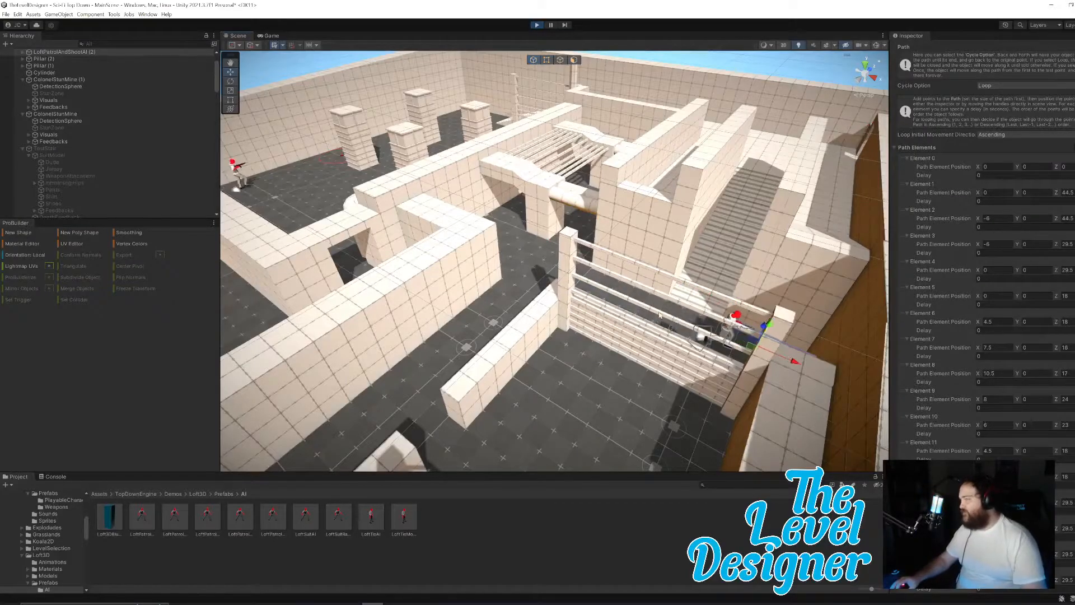
right_drag(682, 320, 479, 376)
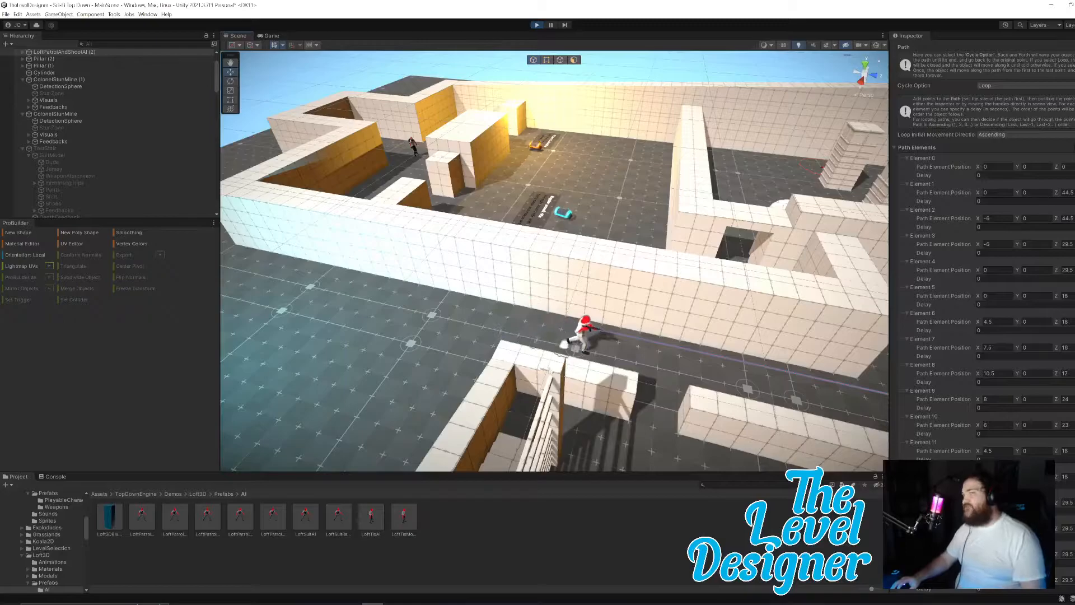
key(f)
key(f)
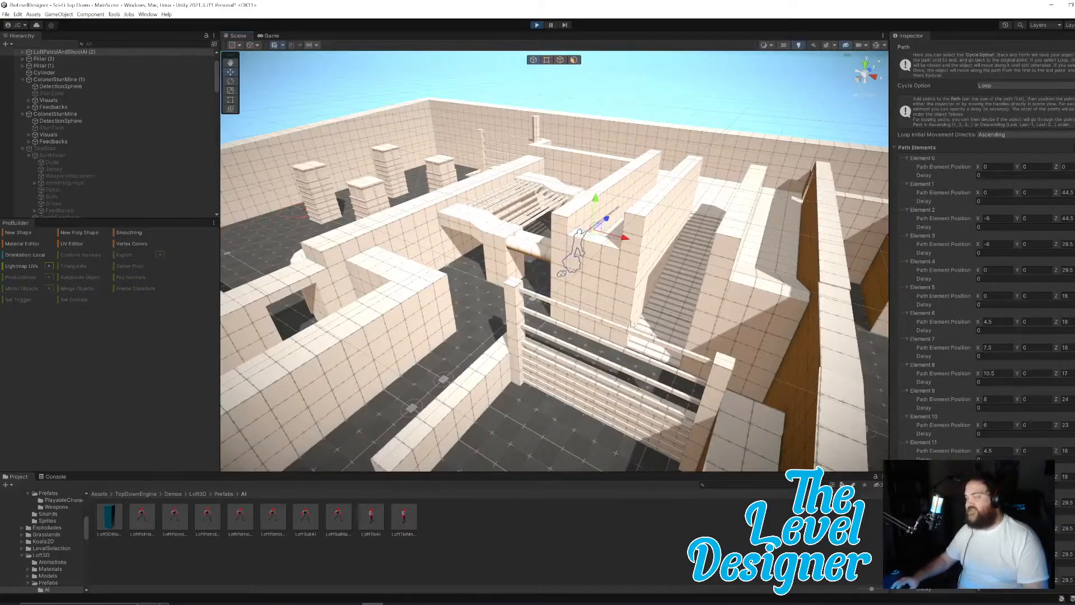
right_drag(745, 331, 694, 364)
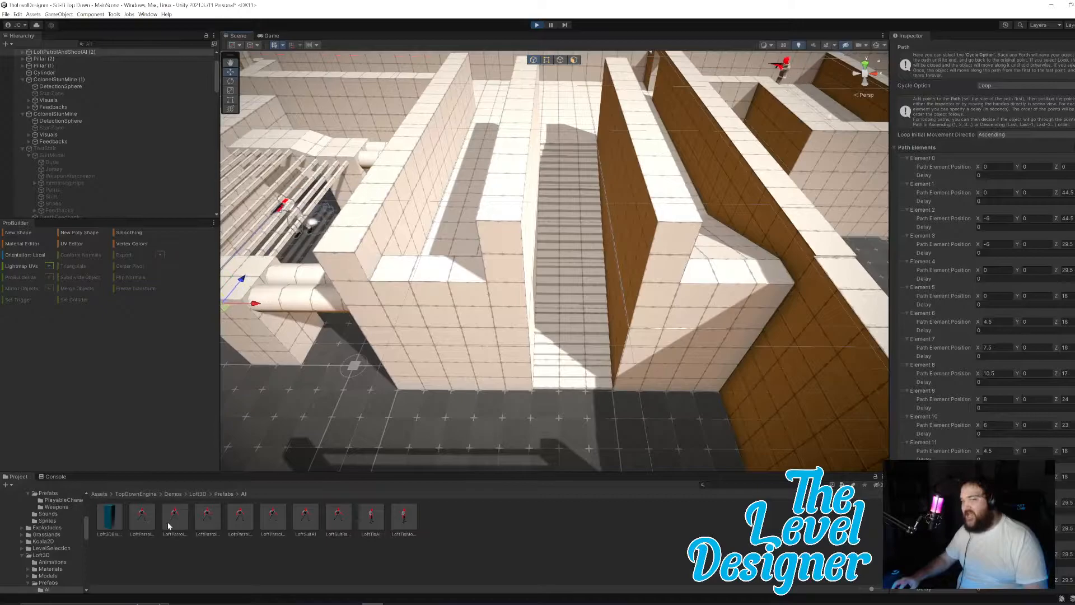
mouse_move(174, 516)
mouse_down()
mouse_move(384, 406)
mouse_move(525, 402)
mouse_move(515, 405)
mouse_up()
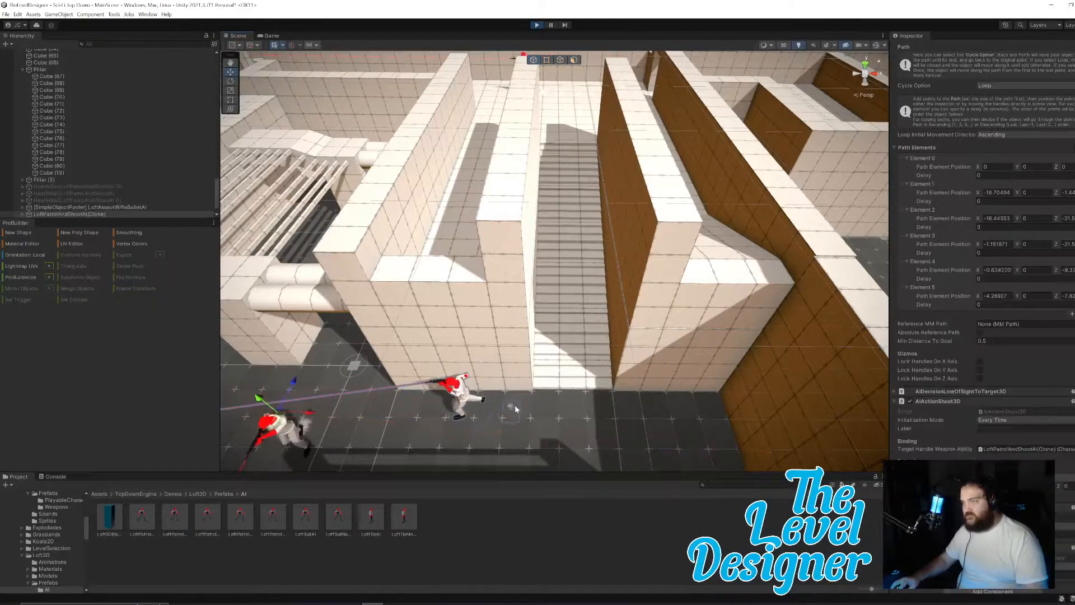
key(ctrl+z)
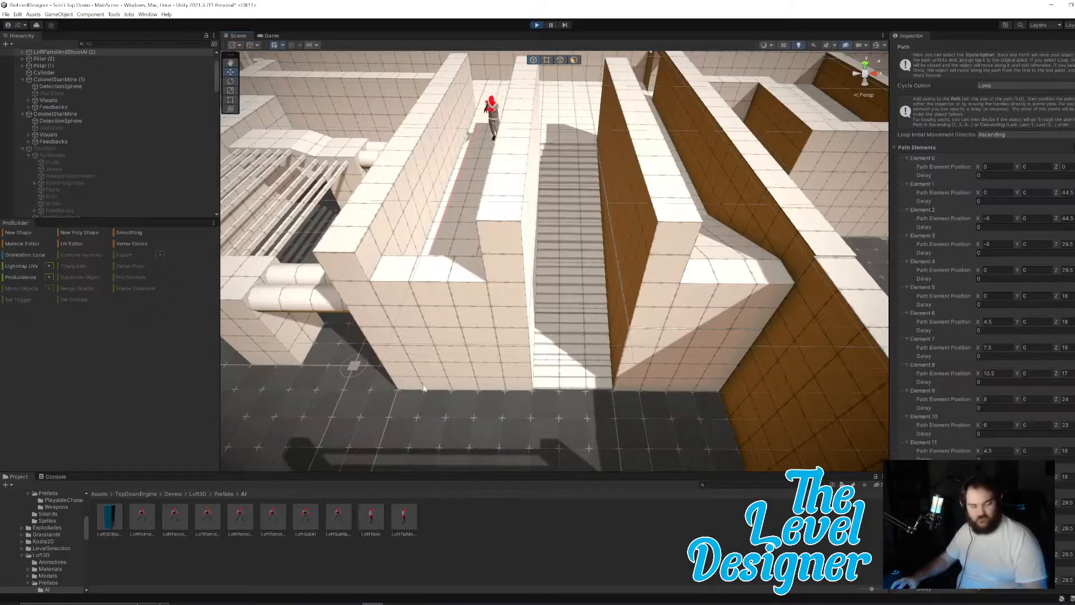
Step: Stop the playtest, place a new LoftPatrolAndShootAI enemy beside the foot of the stairs and rotate it about its vertical axis
click(174, 520)
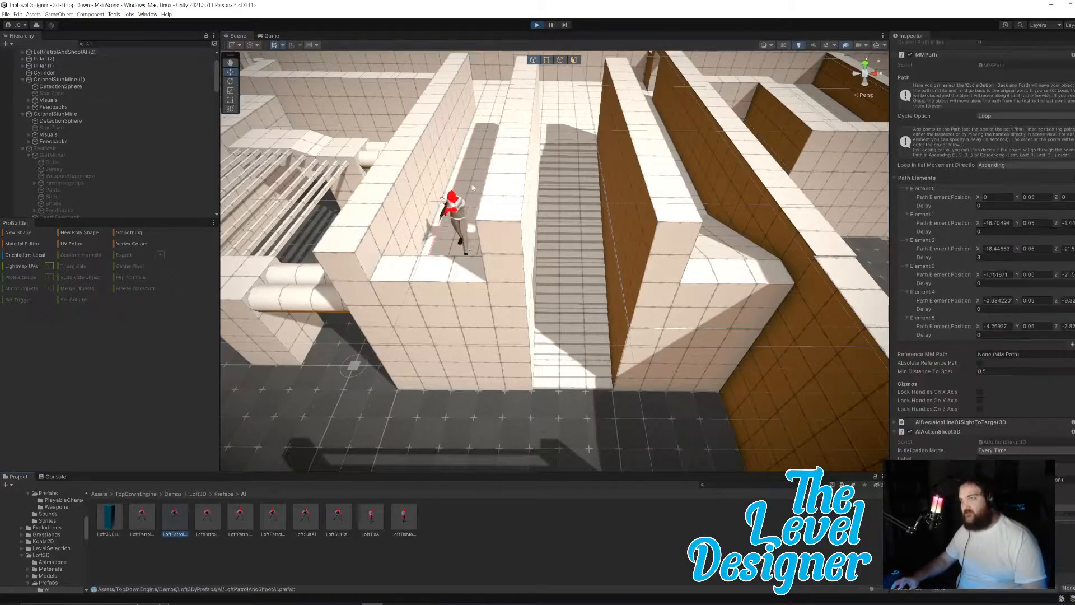
click(537, 26)
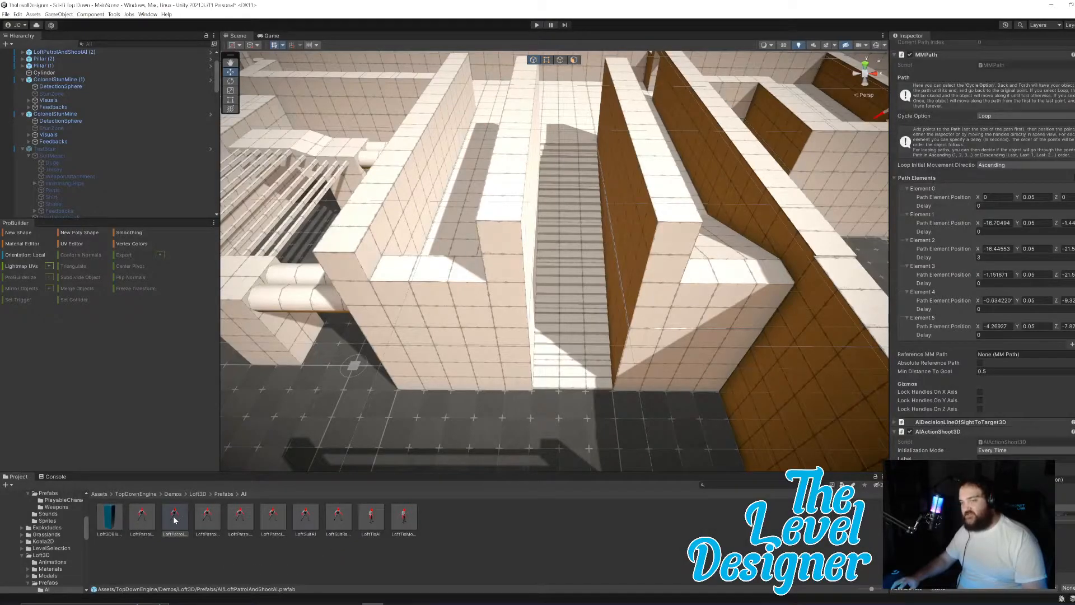
click(207, 518)
drag(184, 516, 224, 390)
key(e)
drag(146, 364, 164, 364)
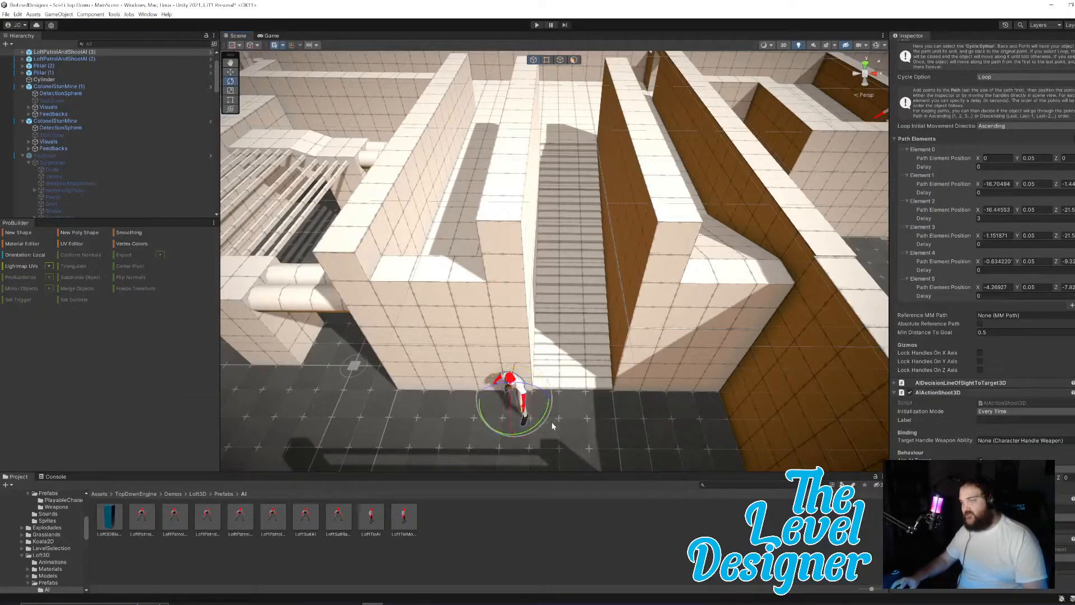
Step: Remove all path elements from the new enemy and duplicate it to the opposite side of the foot of the stairs
scroll(1030, 430, up, 1)
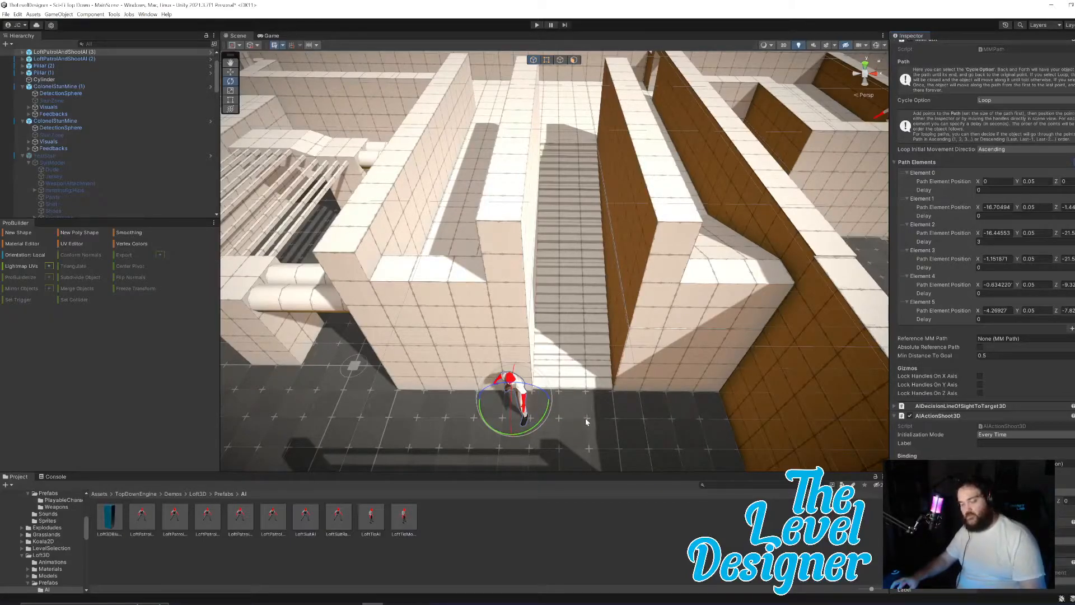
right_drag(593, 393, 516, 403)
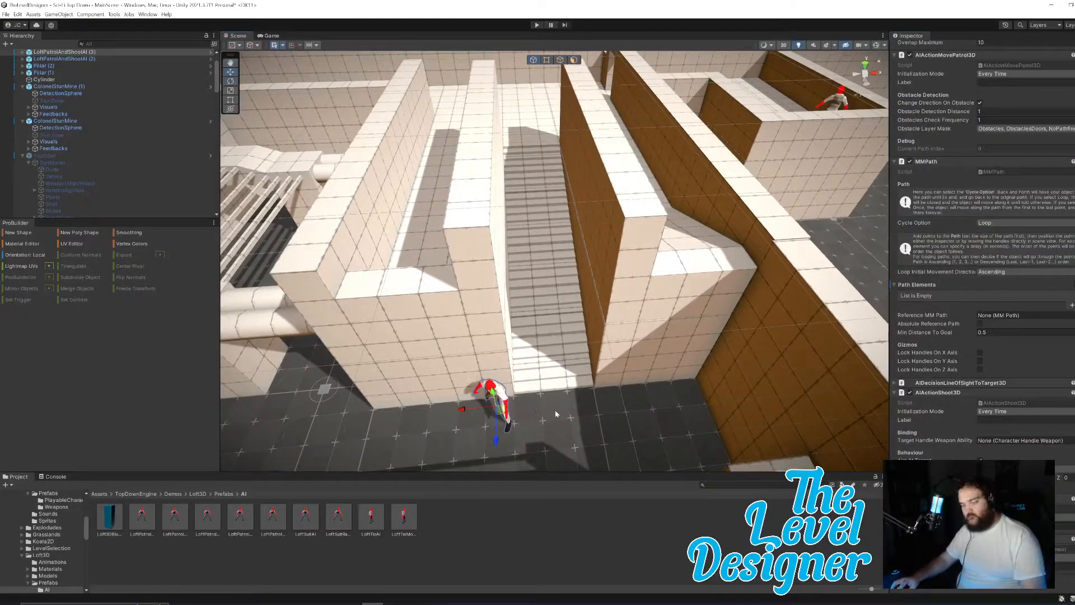
key(ctrl+d)
drag(471, 412, 583, 409)
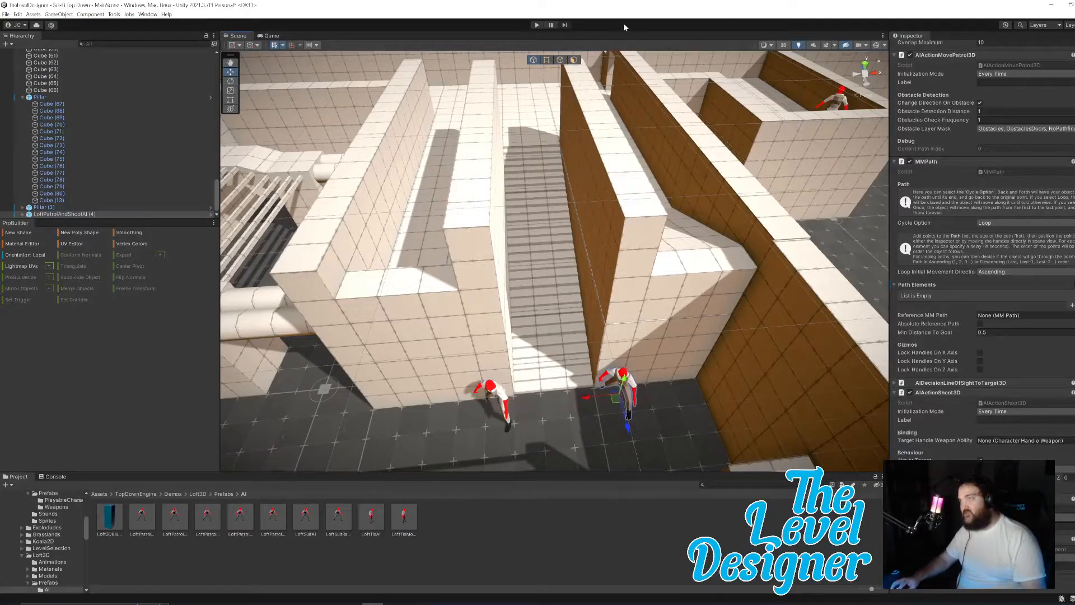
Step: Playtest both enemies beside the stairs in the Scene view, try rotating the first one, undo it and stop the playtest
click(543, 25)
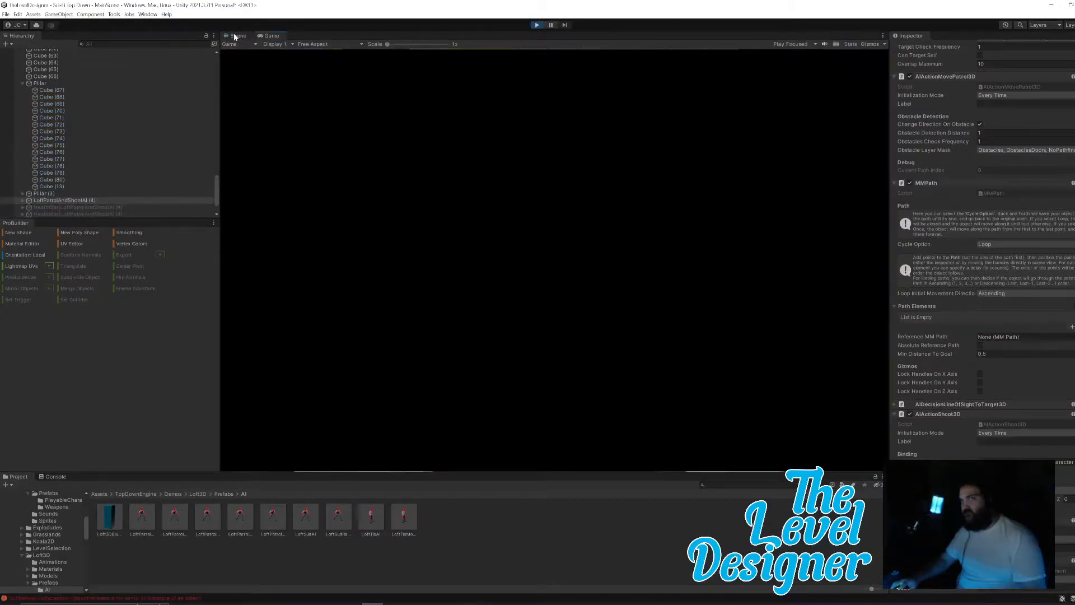
click(235, 36)
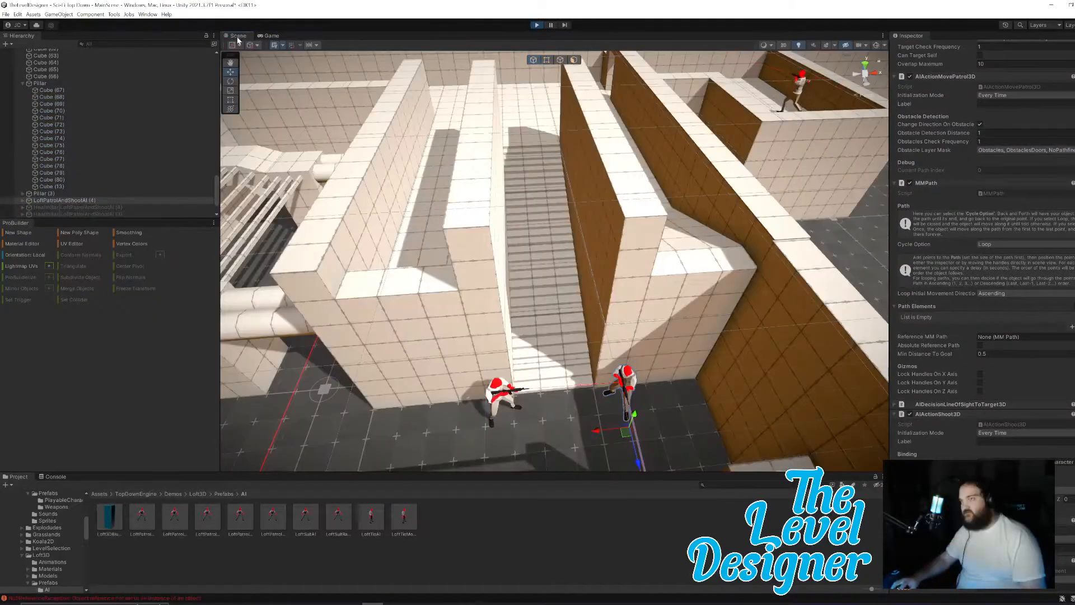
right_drag(702, 430, 553, 365)
click(508, 336)
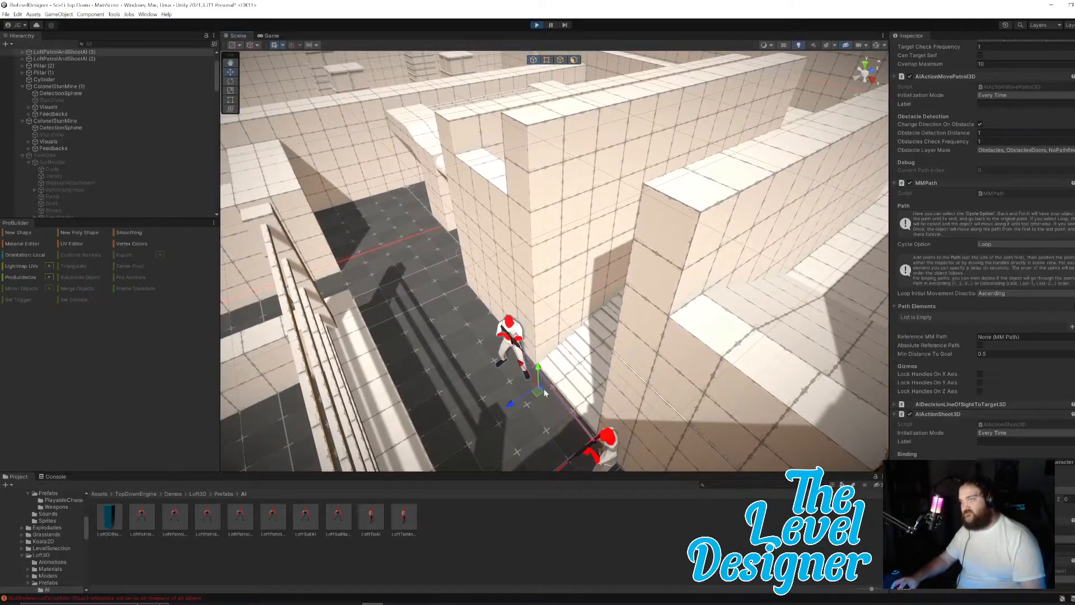
key(e)
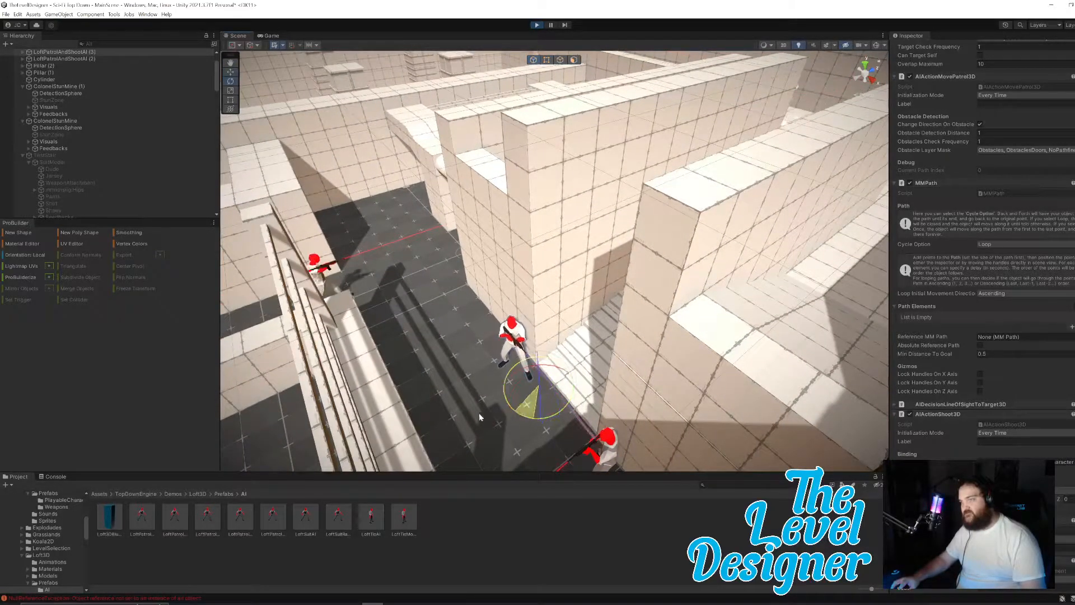
drag(450, 413, 450, 413)
key(ctrl+z)
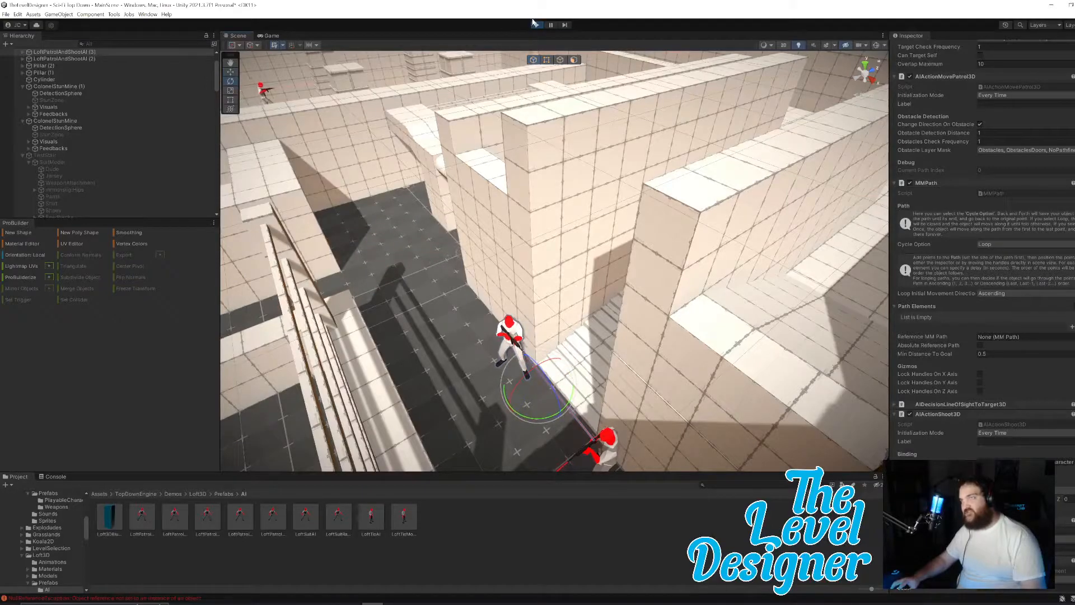
click(536, 25)
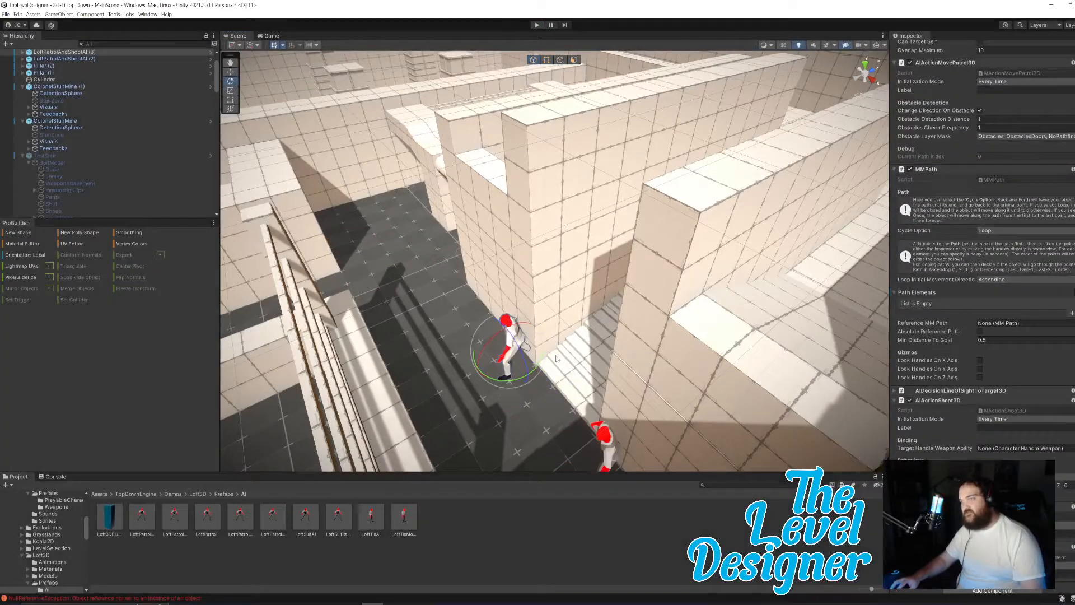
Step: Rotate the first stair enemy about its vertical axis and run a playtest to check which way it faces
drag(447, 366, 342, 341)
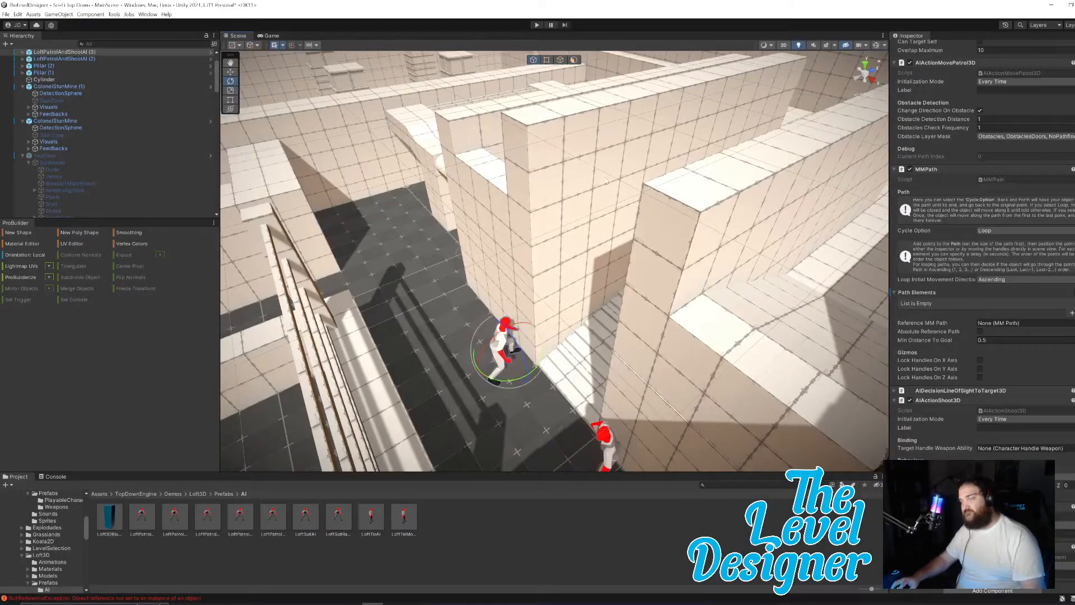
click(538, 25)
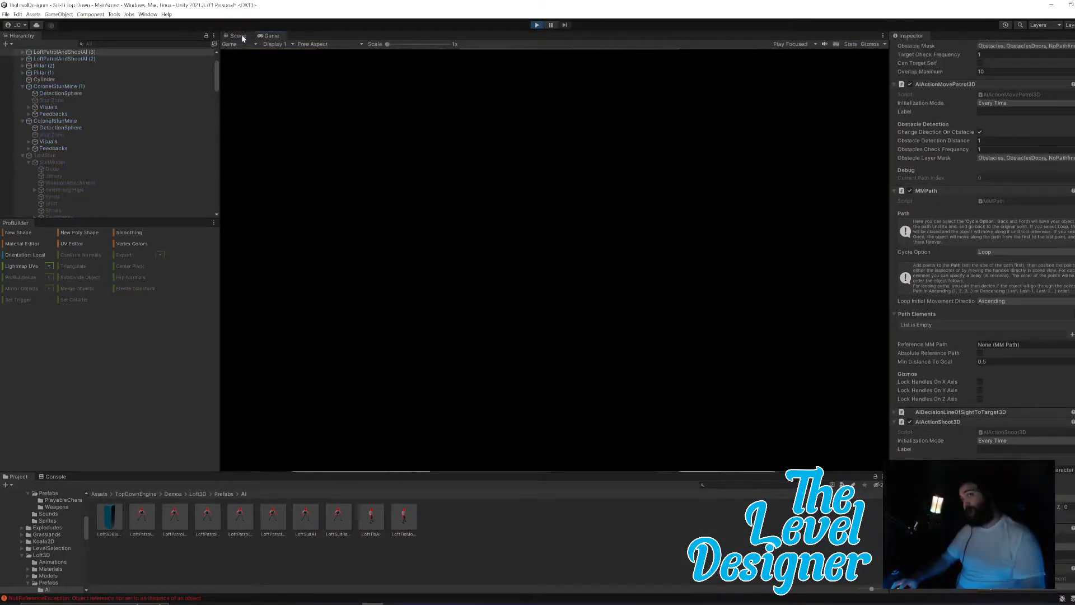
click(238, 35)
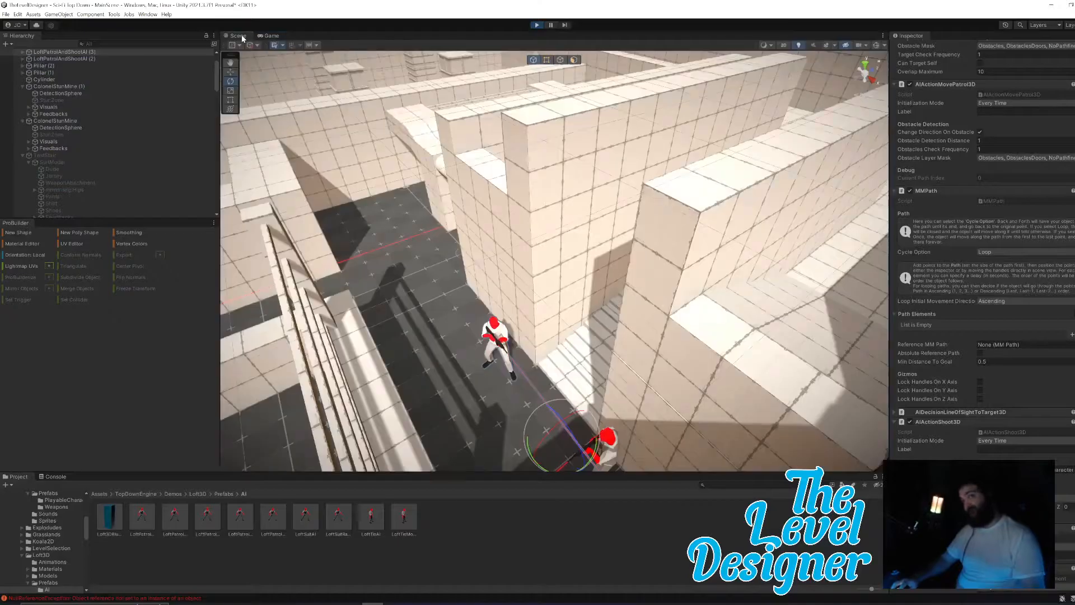
right_drag(595, 337, 610, 308)
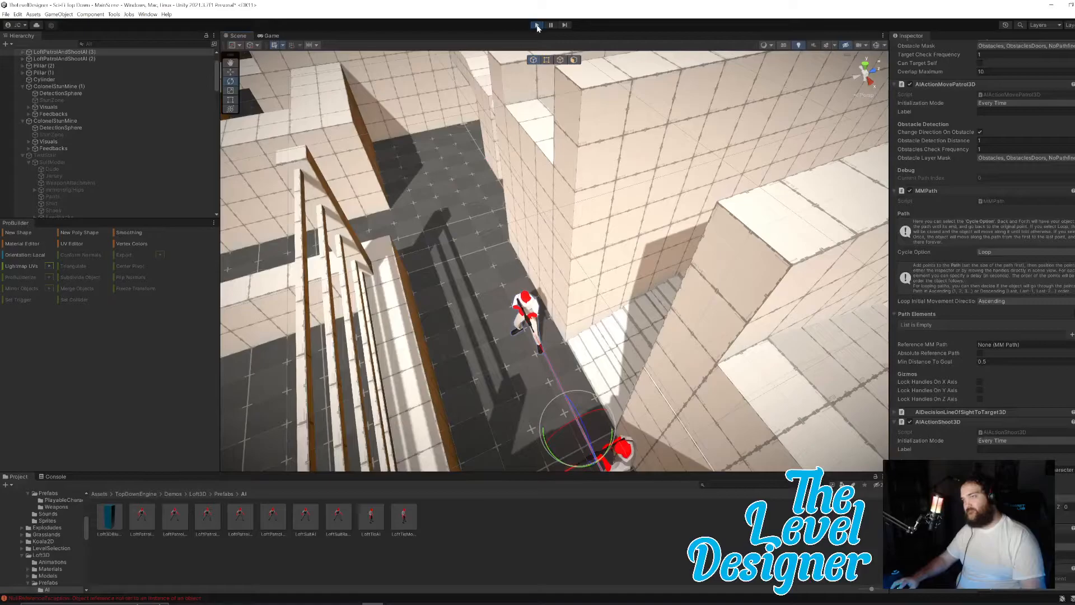
Step: Stop the playtest and delete the first stair enemy, keeping its duplicate on the other side of the stairs
click(536, 25)
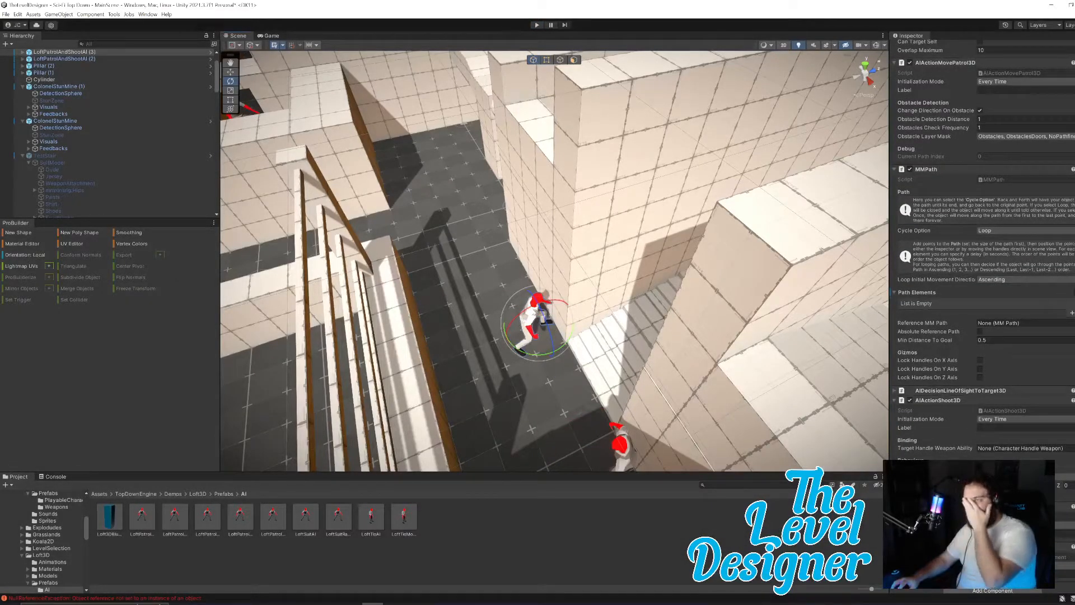
key(Delete)
right_drag(571, 319, 583, 343)
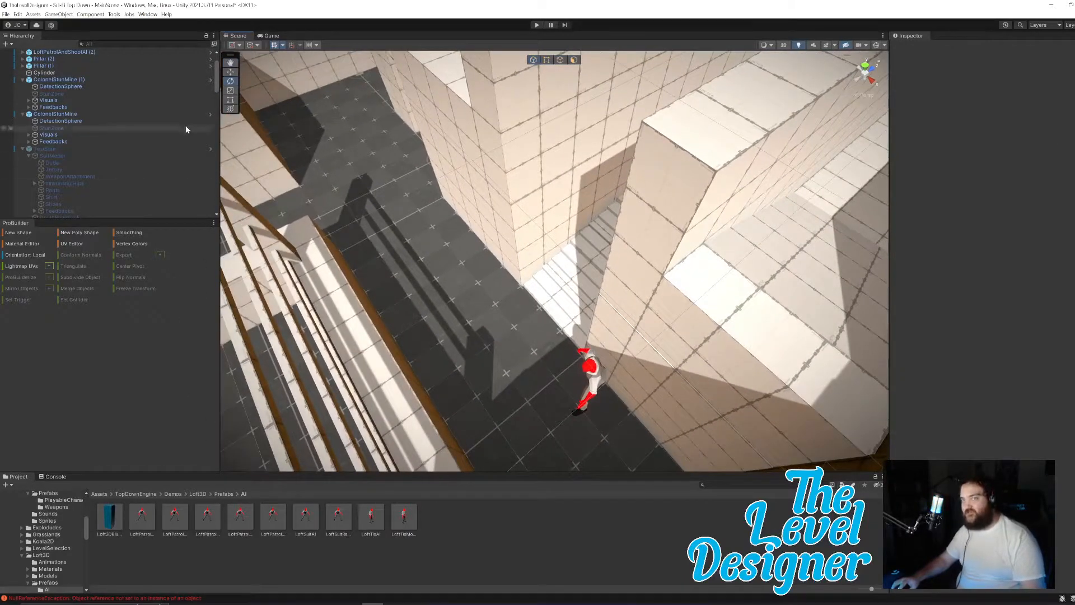
Step: Duplicate a stun mine and move the copy onto the floor just behind the barred fence near the foot of the stairs
right_drag(535, 299, 631, 309)
click(613, 292)
key(ctrl+d)
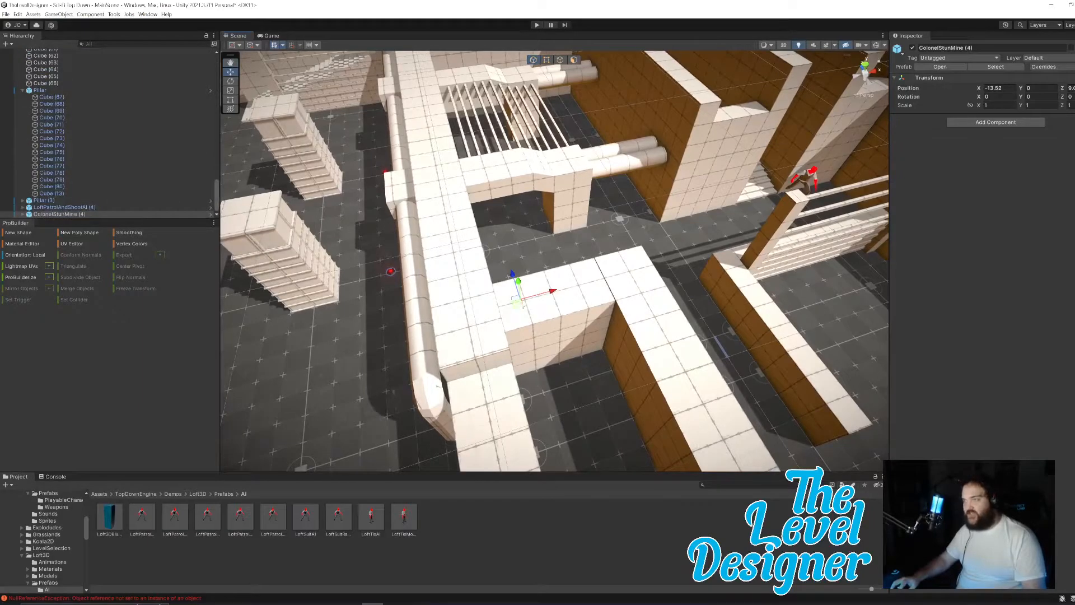
drag(885, 266, 874, 261)
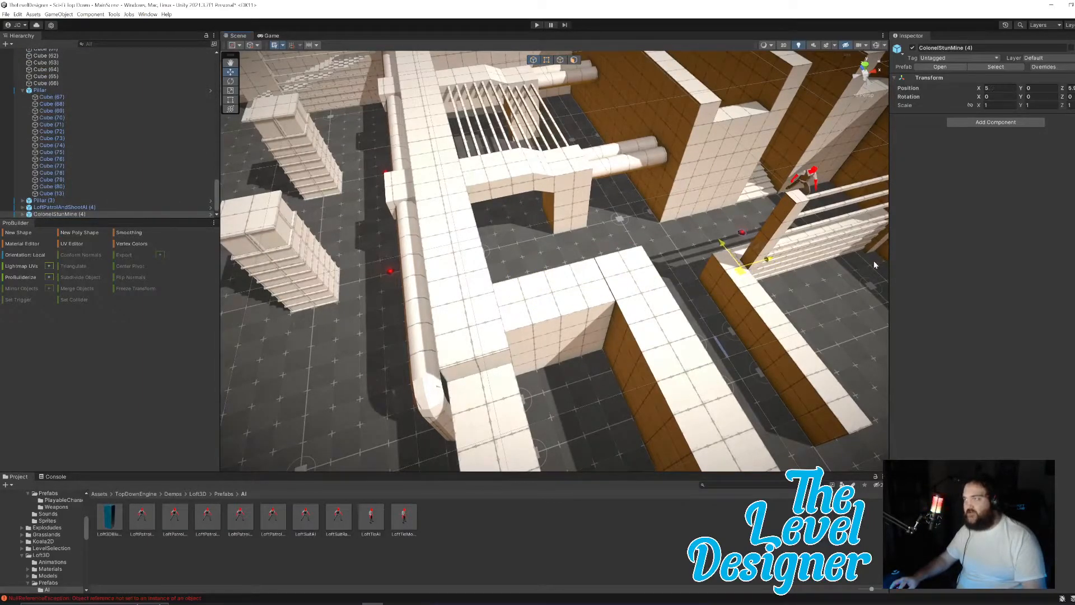
right_drag(874, 260, 733, 312)
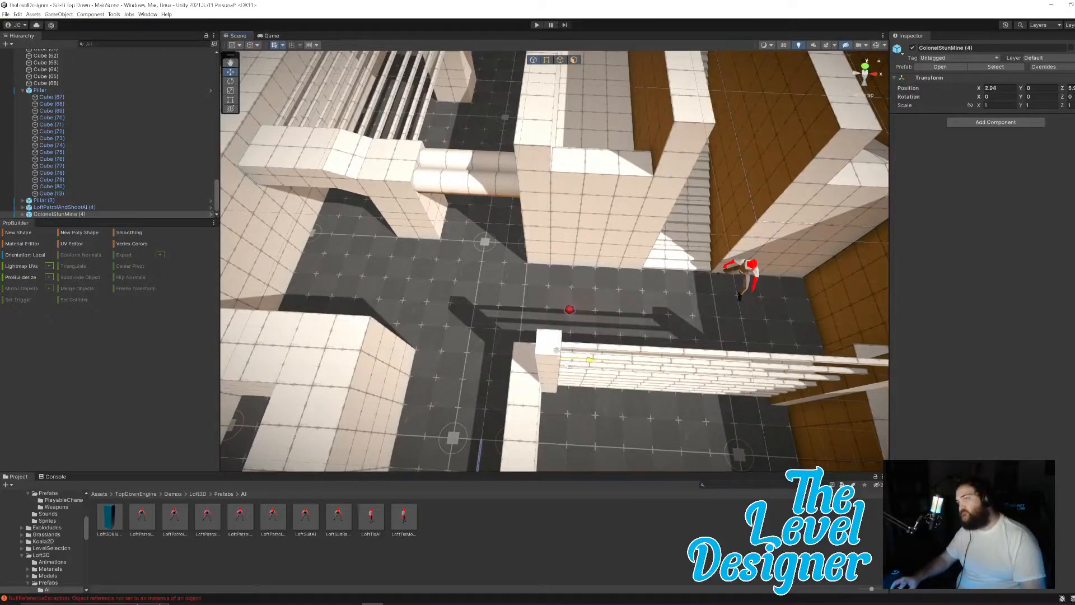
alt+drag(569, 367, 675, 362)
Step: Open the Prefabs folder of the Loft3D demo inside TopDownEngine's Demos assets
scroll(542, 325, up, 5)
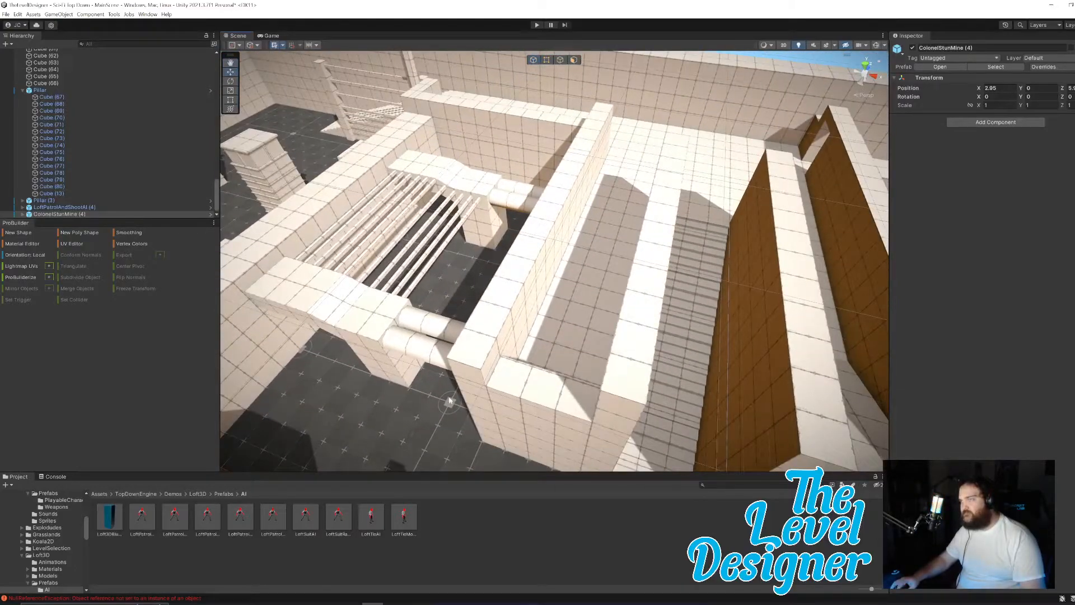
click(124, 494)
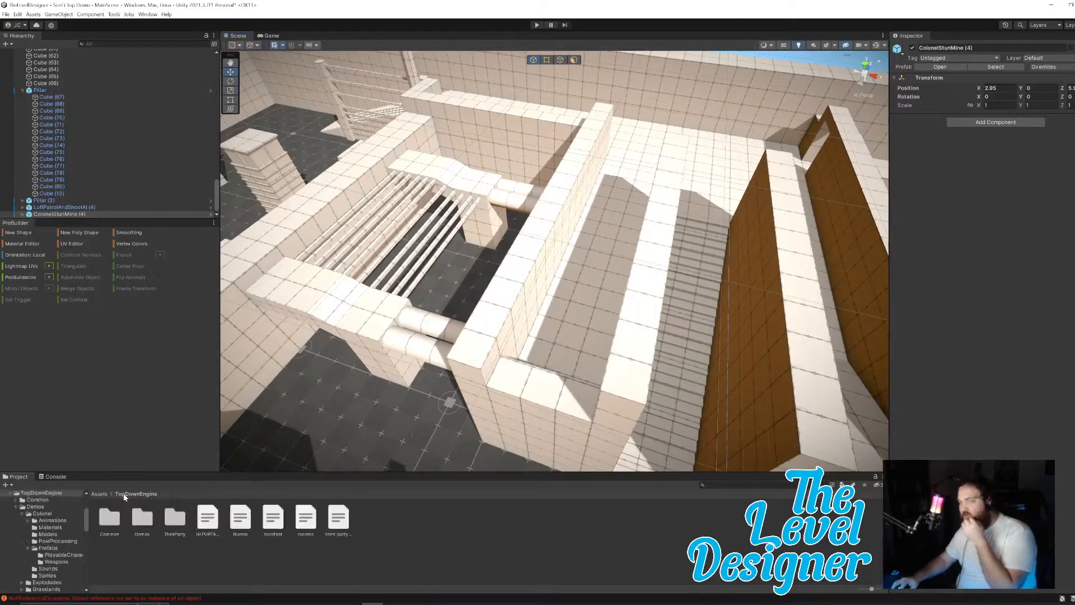
click(99, 493)
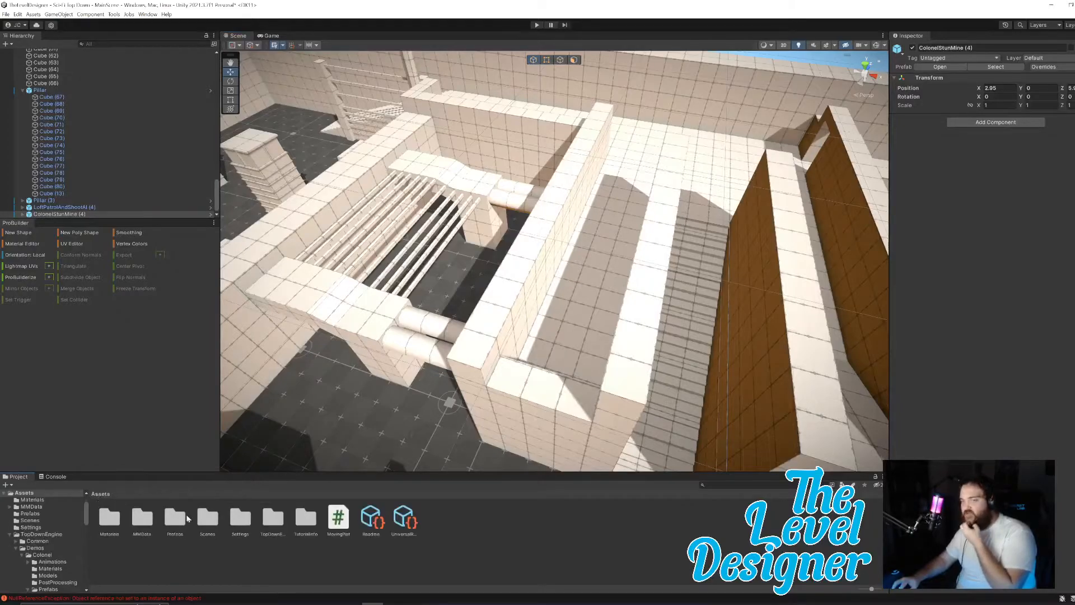
double_click(268, 520)
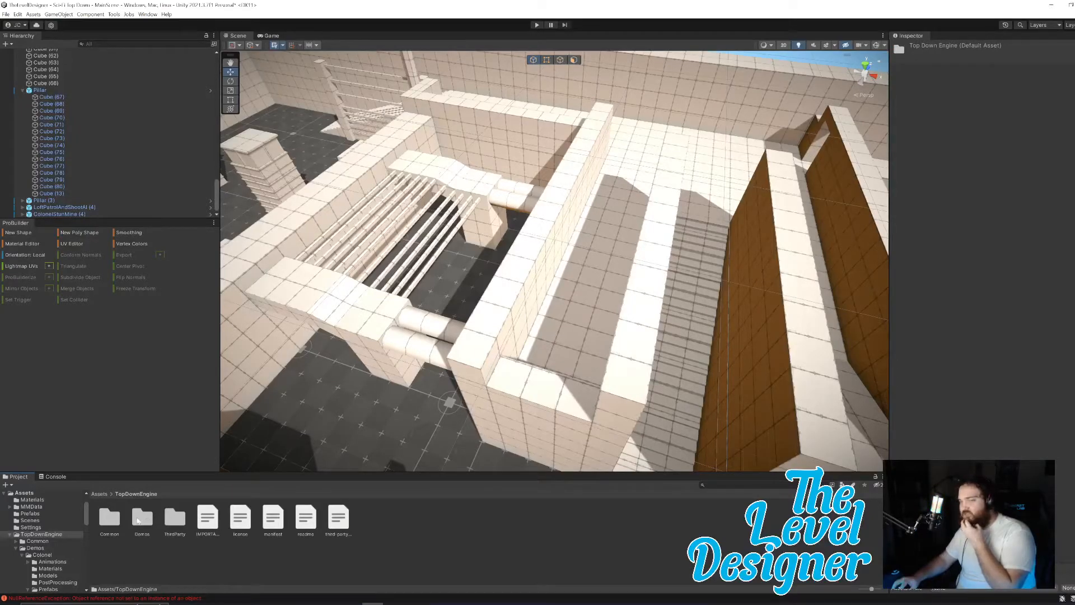
double_click(140, 518)
double_click(270, 521)
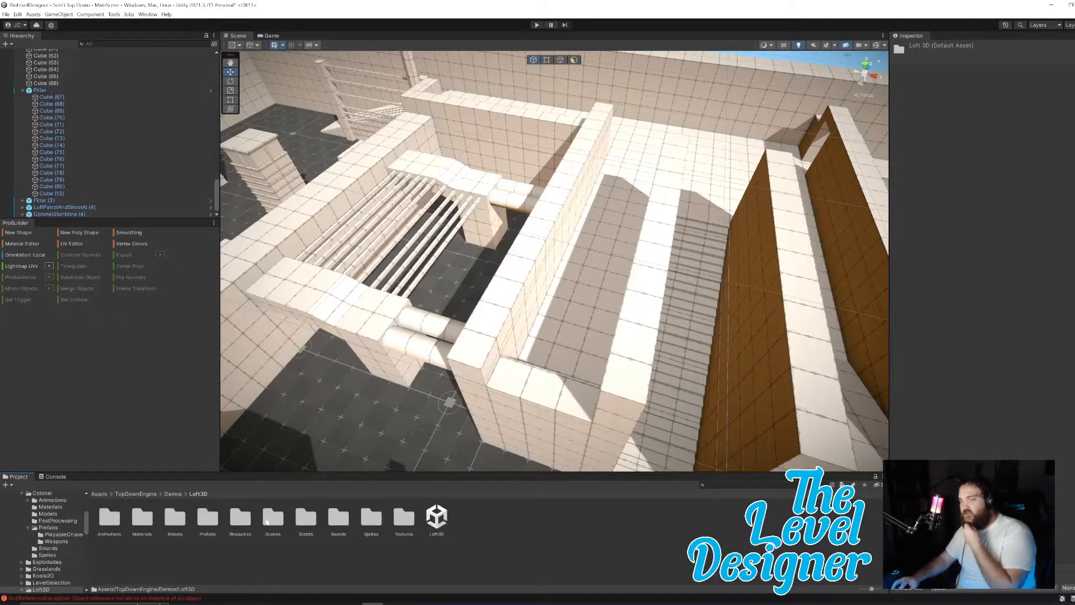
double_click(208, 520)
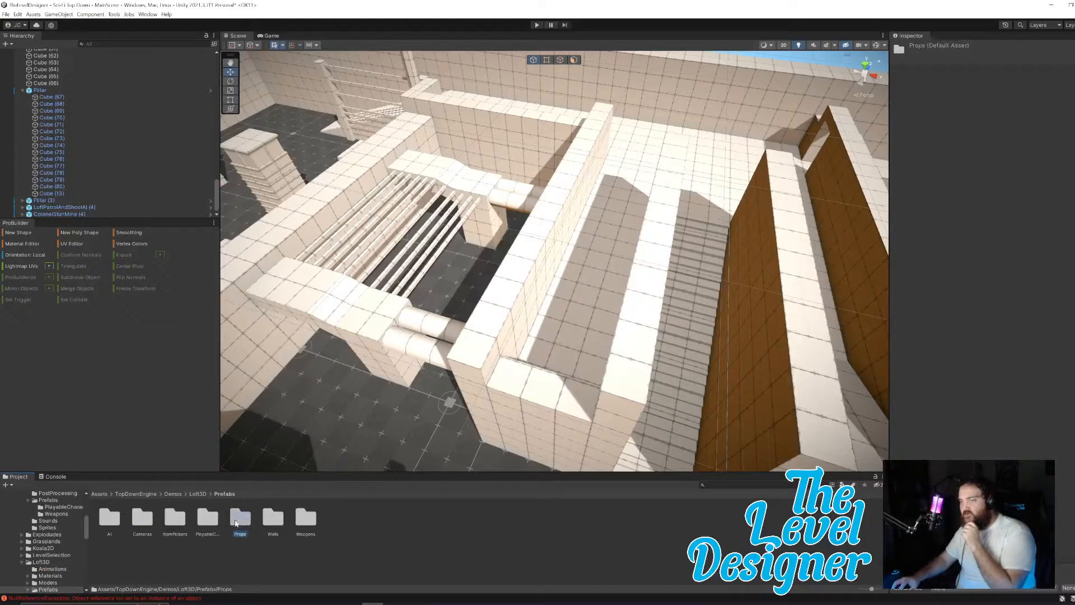
Step: Look through the Props and PlayableCharacters prefab folders for a suitable item
double_click(235, 521)
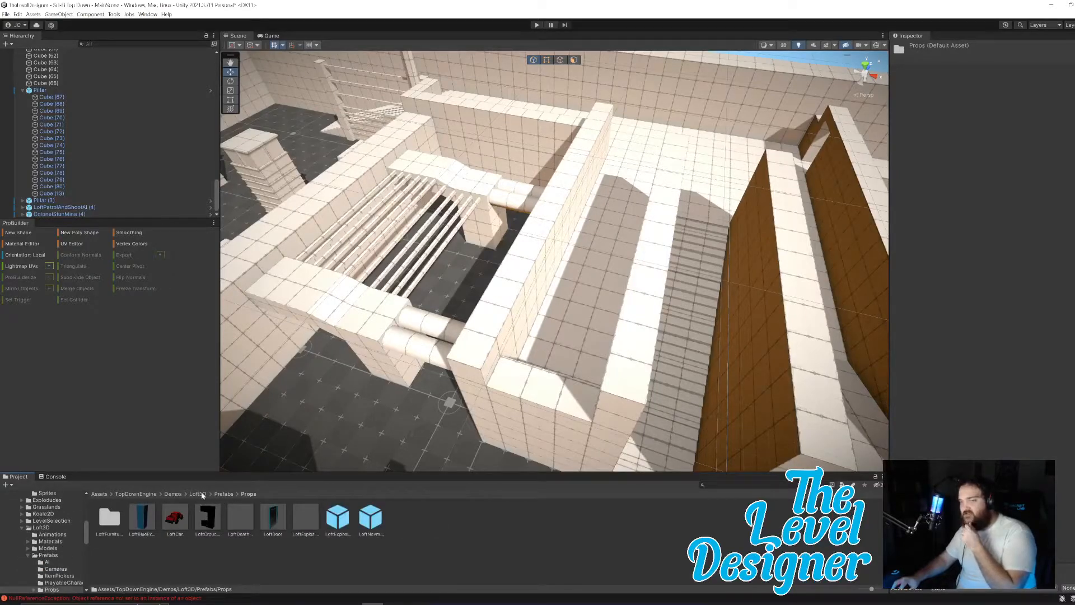
click(223, 494)
double_click(207, 518)
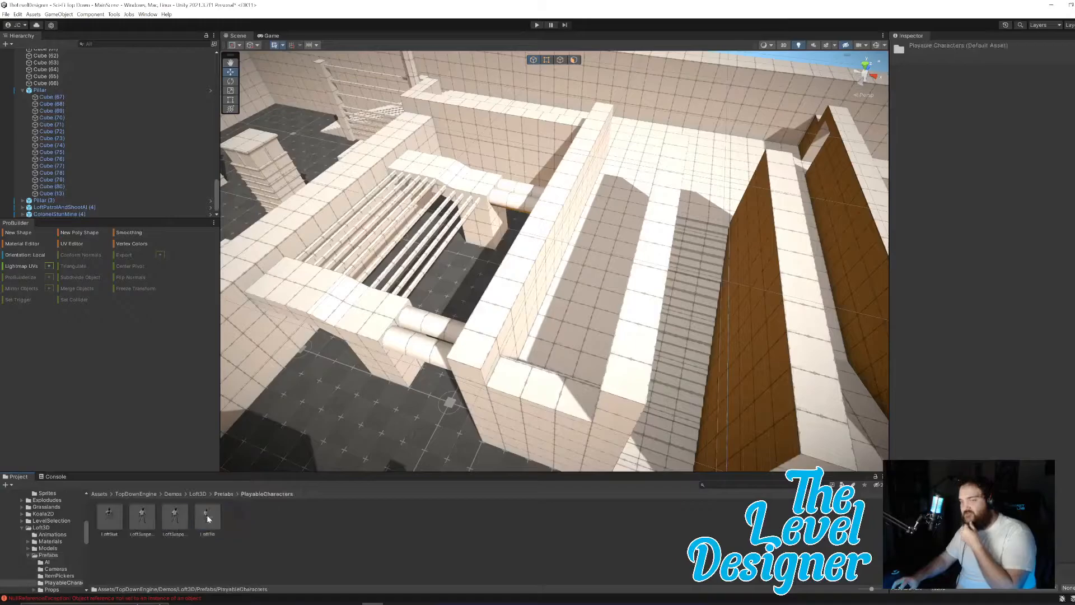
click(224, 494)
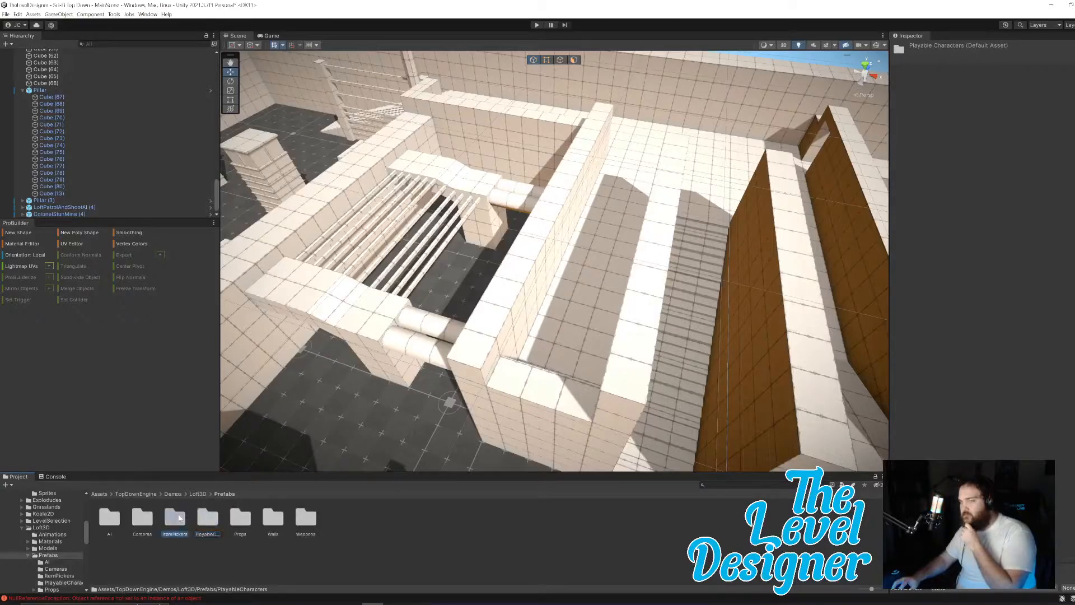
Step: Place a LoftStimpack from the ItemPickers prefabs at the dead end of the upper-floor corridor beside the stairs
double_click(177, 518)
click(272, 516)
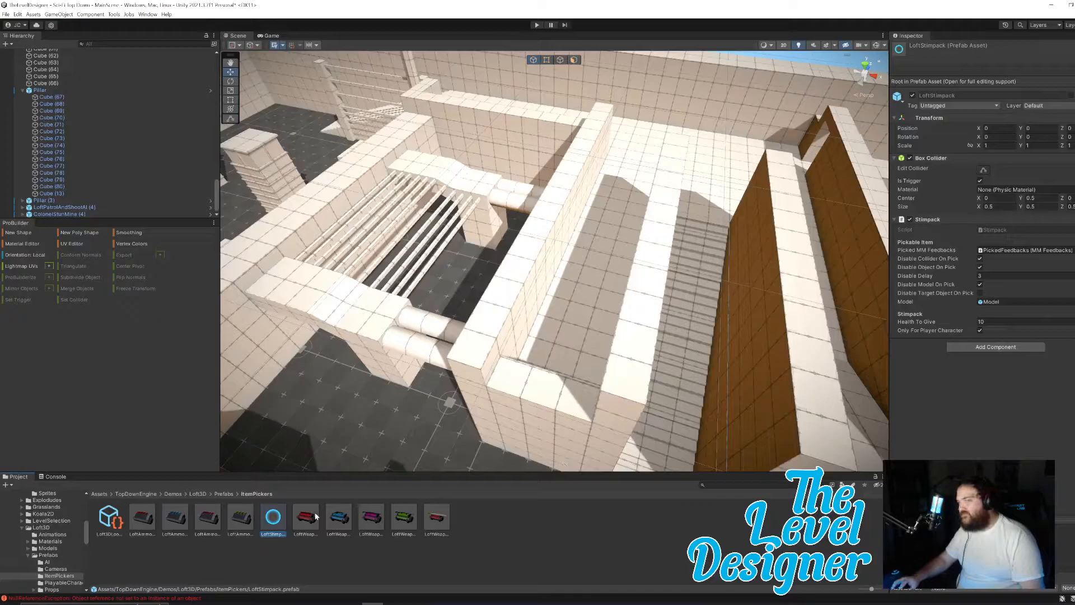
drag(277, 518, 568, 340)
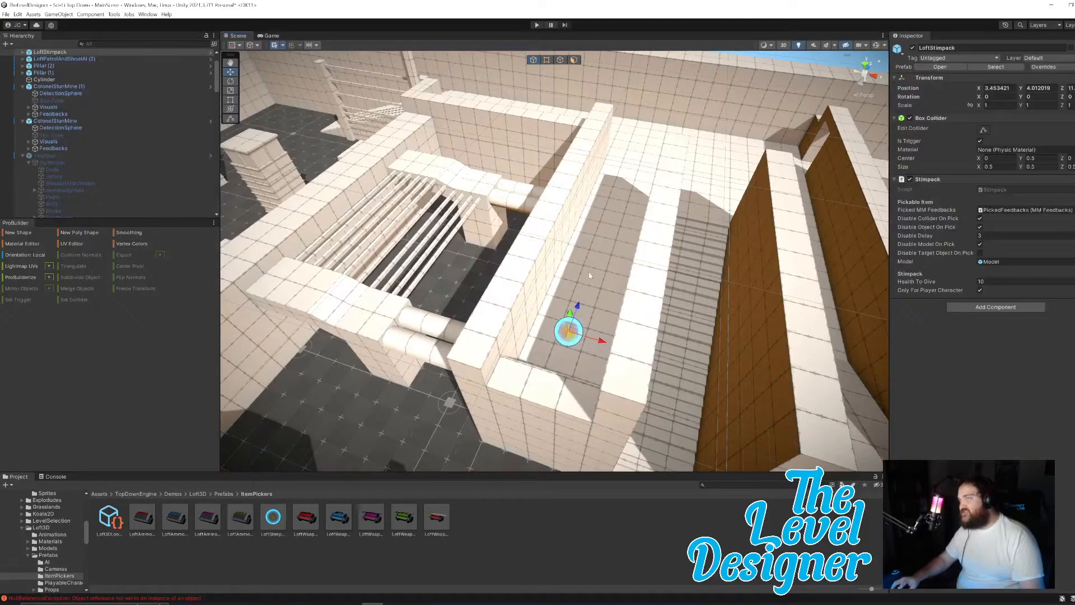
Step: Start a playtest, pick up the regular assault rifle and bring the character into the pillar hall
click(536, 25)
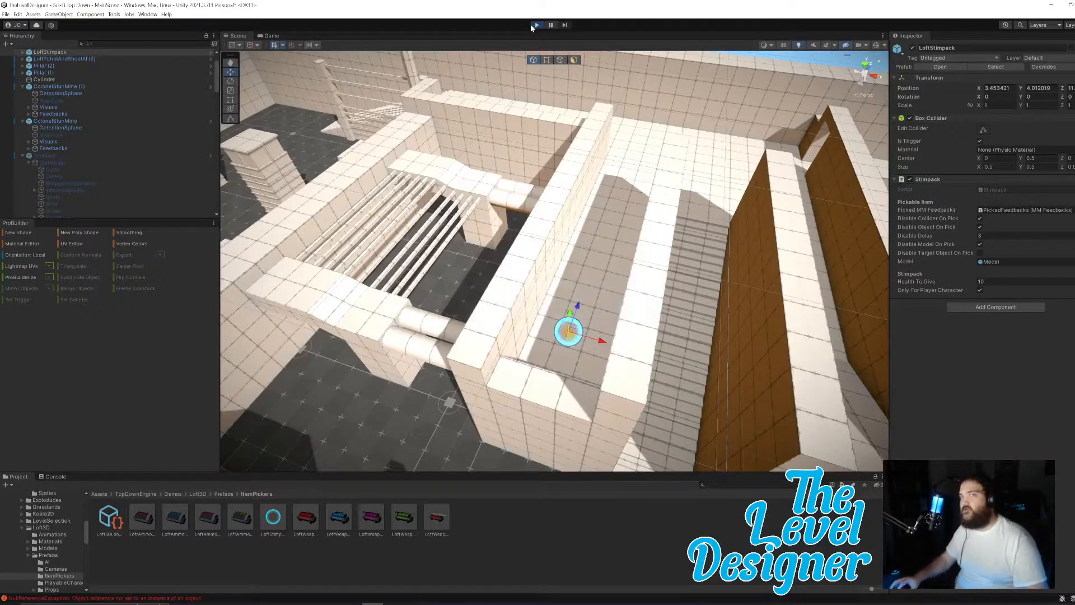
key(a)
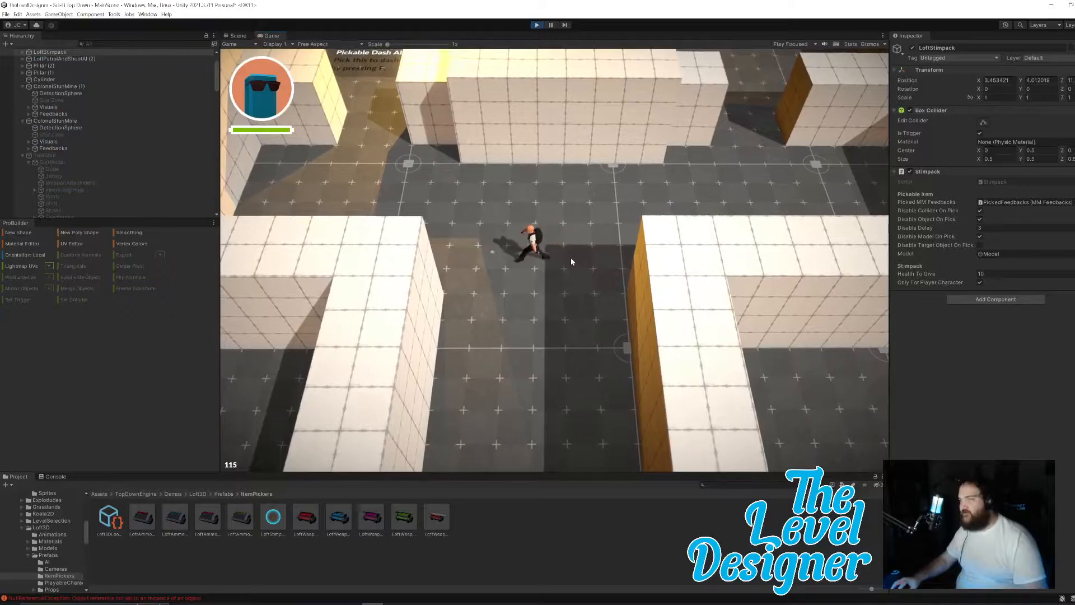
key(w)
key(d)
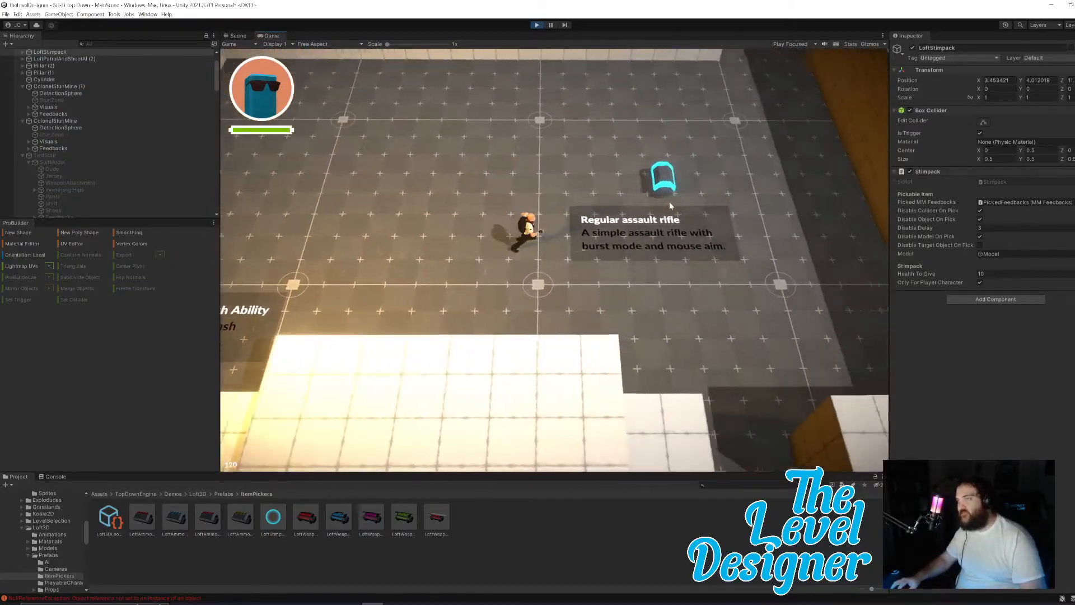
key(w)
key(w)
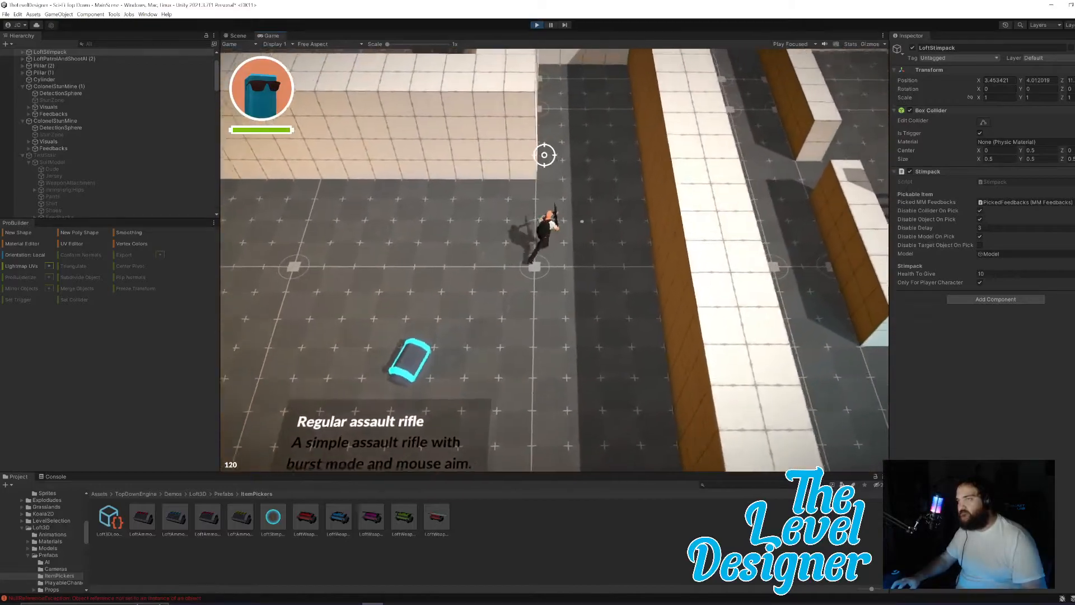
key(w)
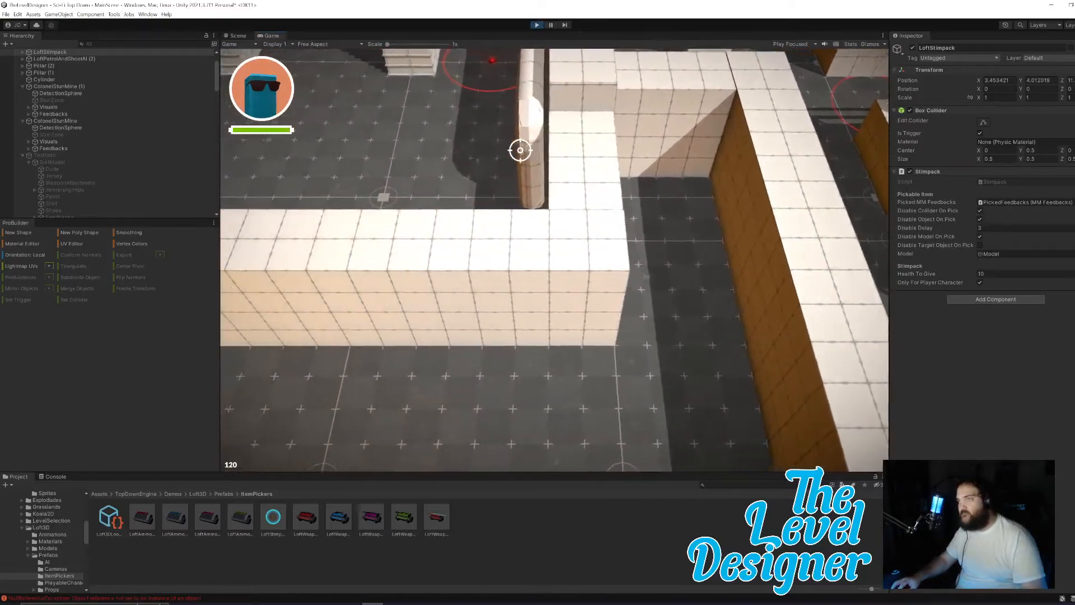
key(w)
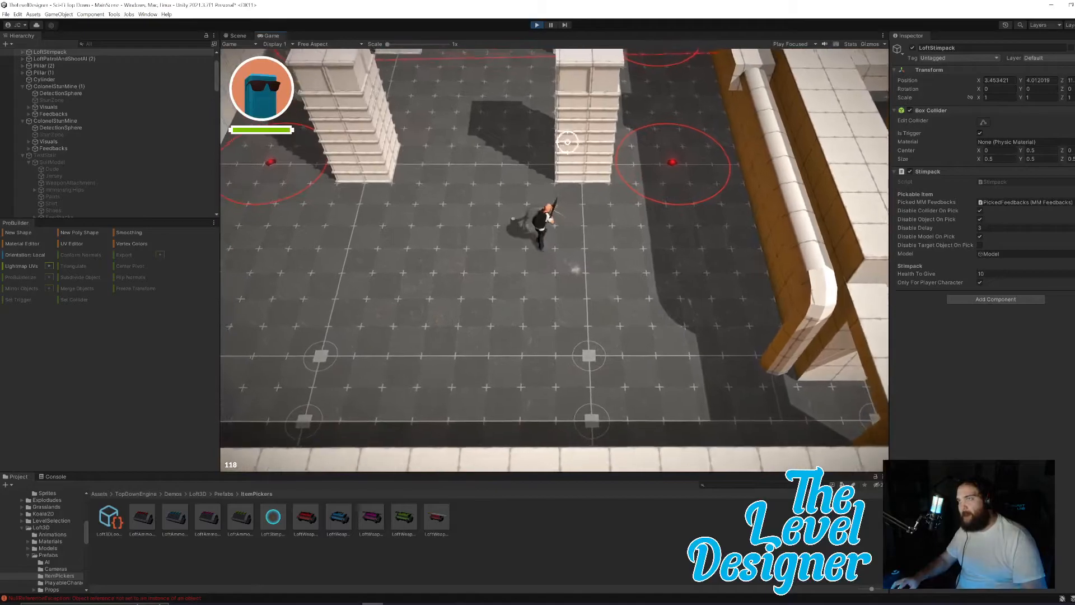
Step: Playtest the pillar hall by shooting at the enemy while moving between the pillars and the stun mines
mouse_move(526, 140)
mouse_down()
mouse_move(464, 120)
mouse_move(571, 115)
mouse_move(514, 113)
mouse_move(506, 146)
mouse_up()
key(a)
key(d)
click(591, 131)
click(580, 120)
key(d)
key(w)
key(d)
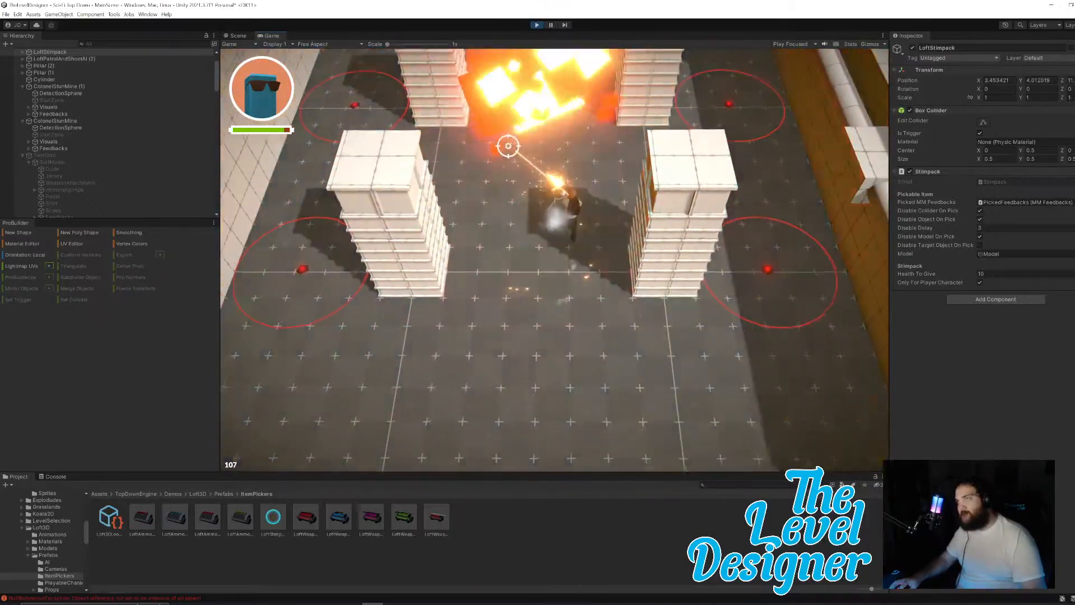
key(w)
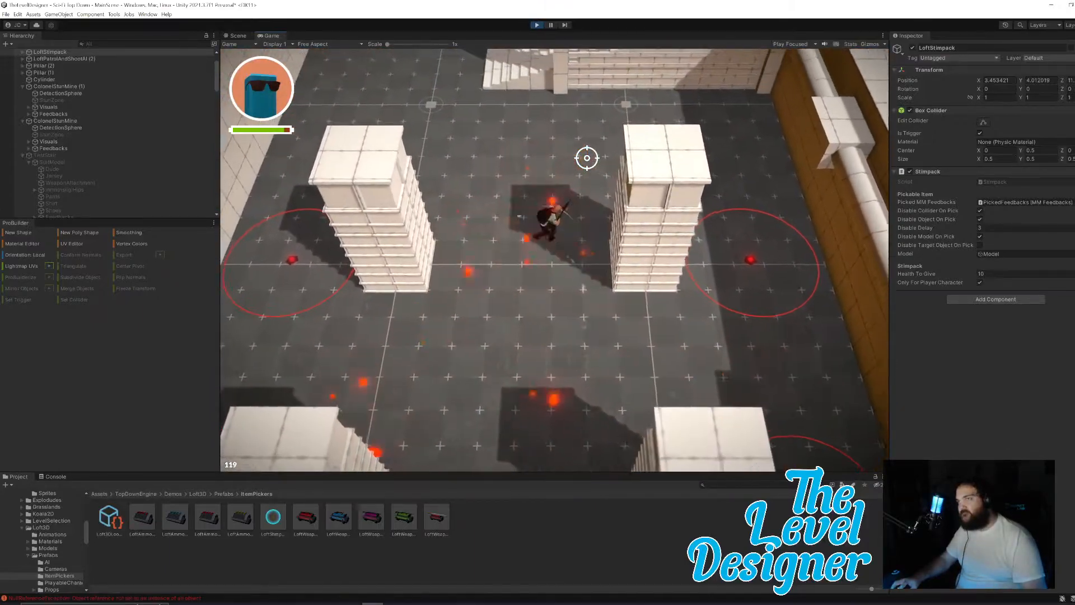
Step: Climb to the upper floor, fight the enemy there and collect the stimpack from the corridor
key(w)
click(638, 185)
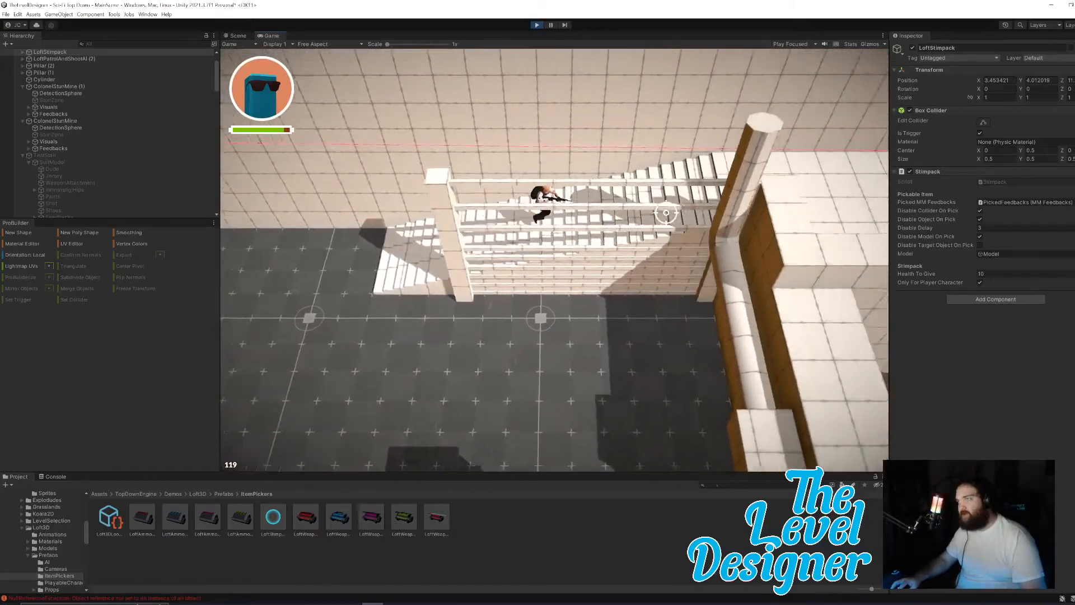
key(d)
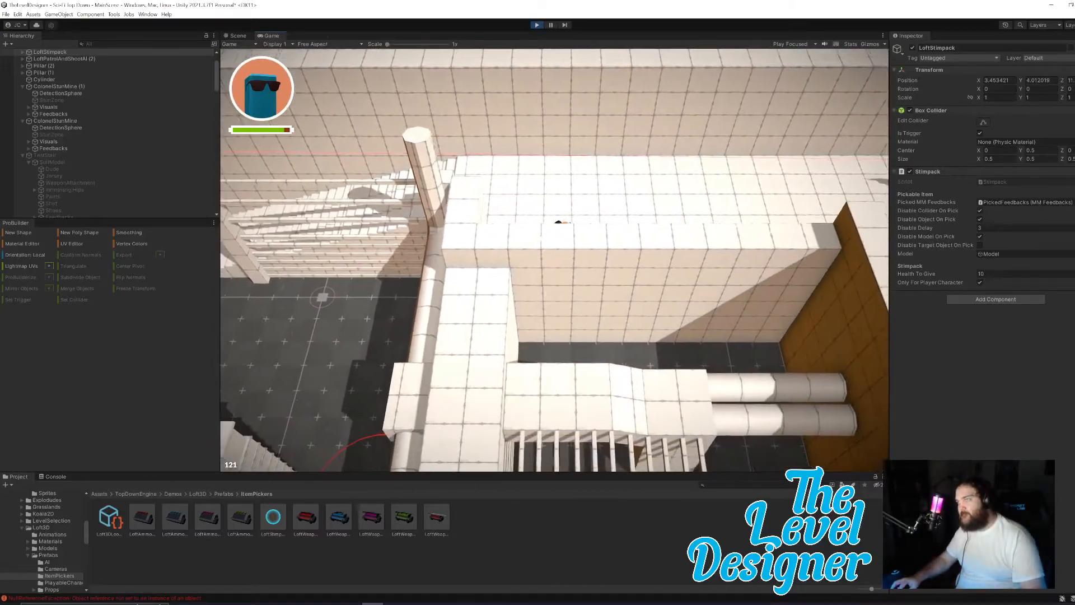
key(w)
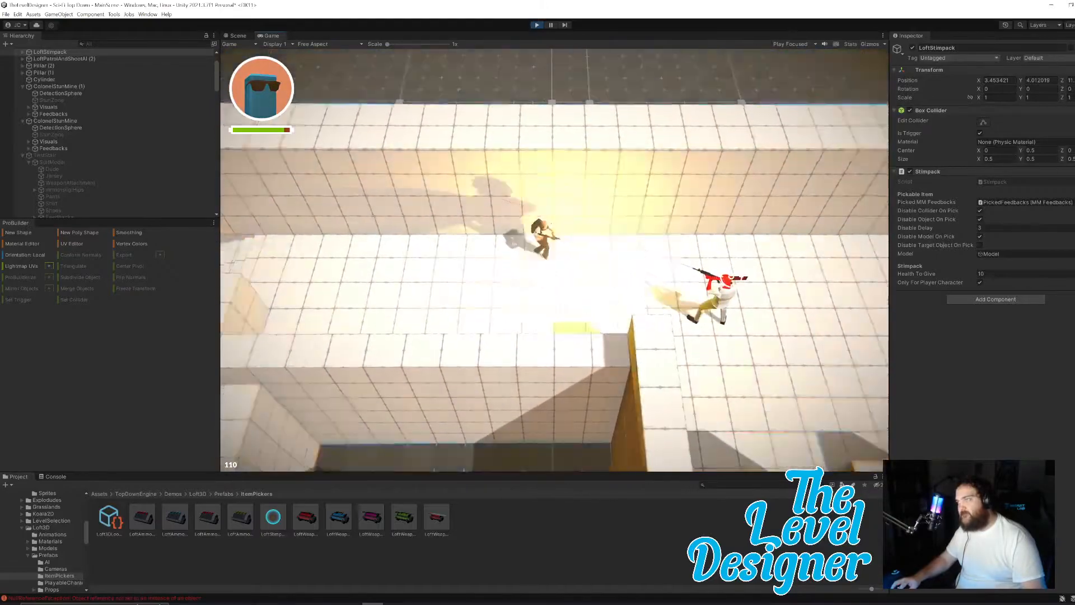
key(w)
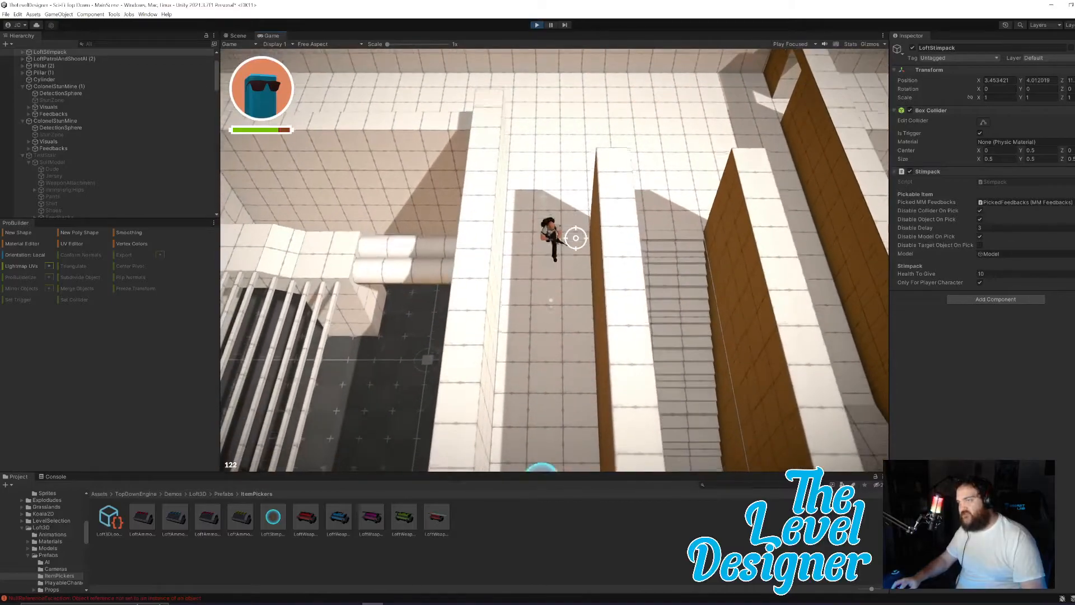
key(s)
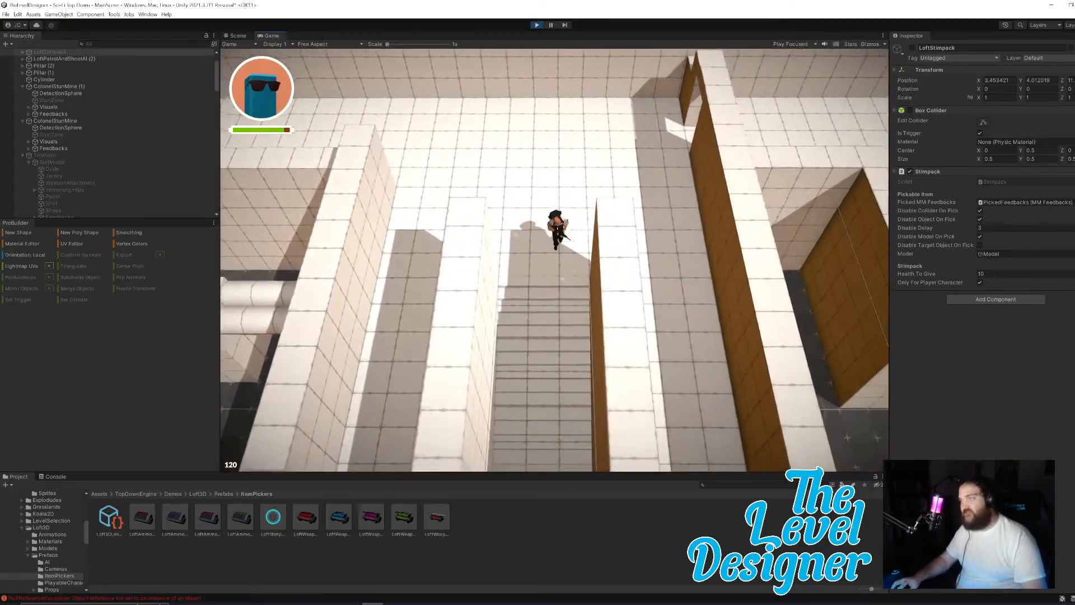
Step: Take the character down the inner stairs and shoot the patrolling enemy beyond the barred fence
key(s)
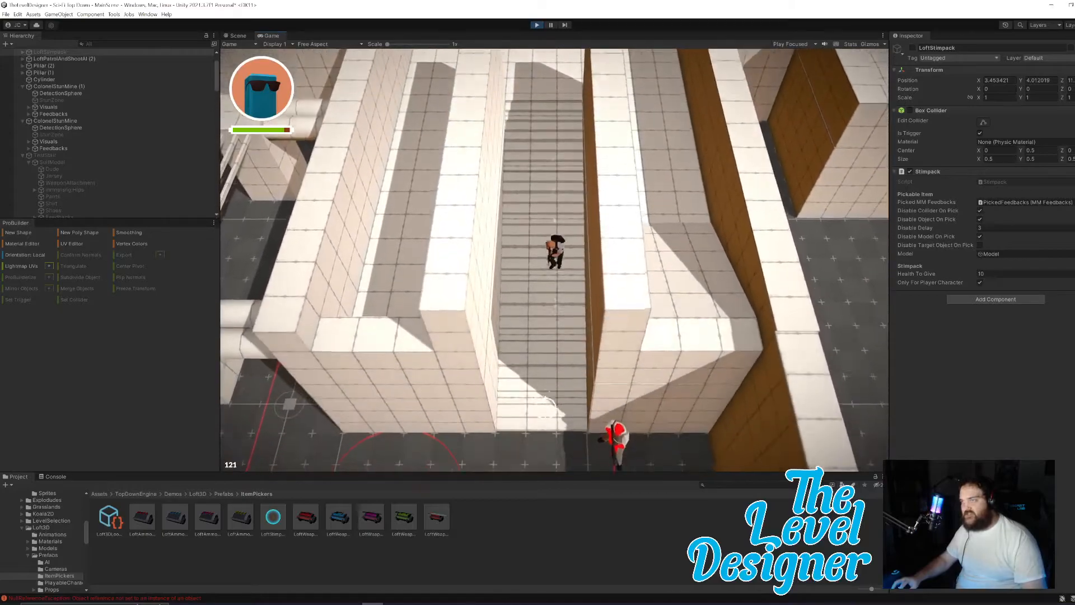
key(s)
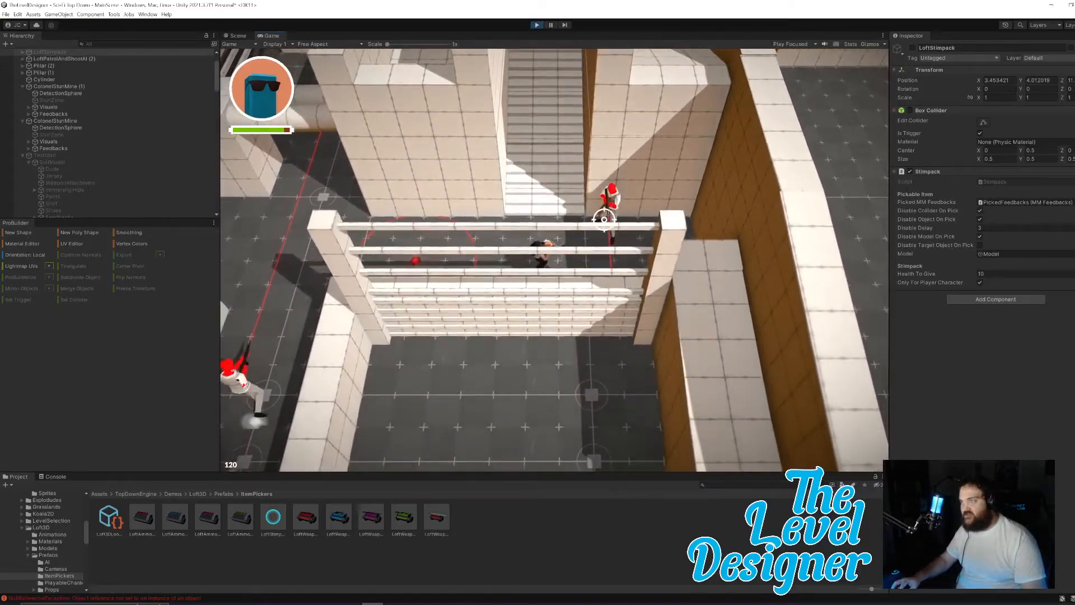
key(w)
mouse_move(588, 235)
mouse_down()
mouse_move(560, 252)
mouse_move(382, 255)
mouse_up()
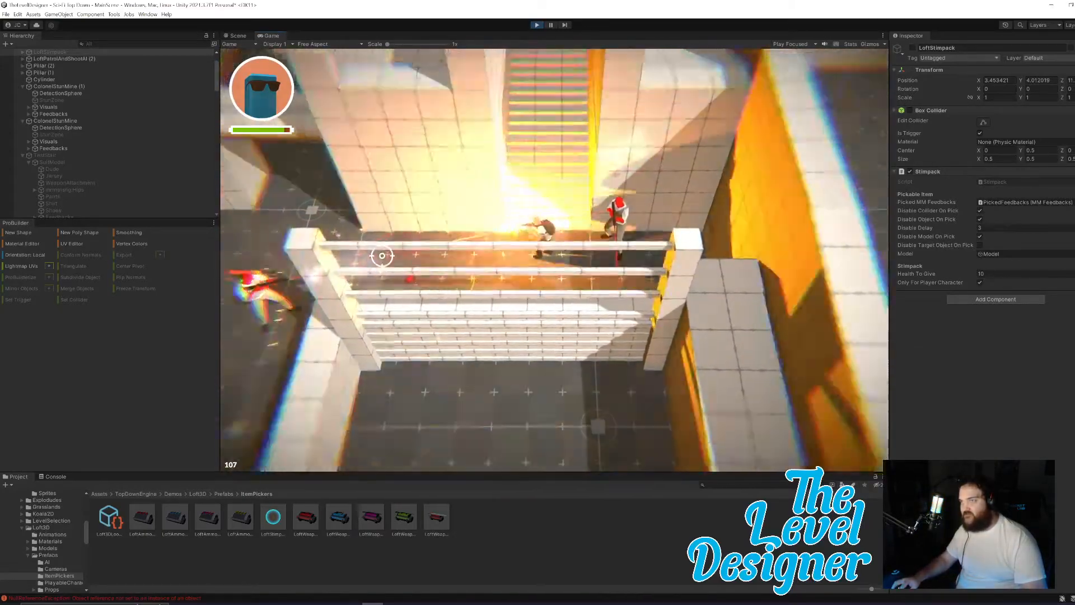
key(d)
click(297, 288)
key(w)
drag(298, 288, 281, 347)
key(s)
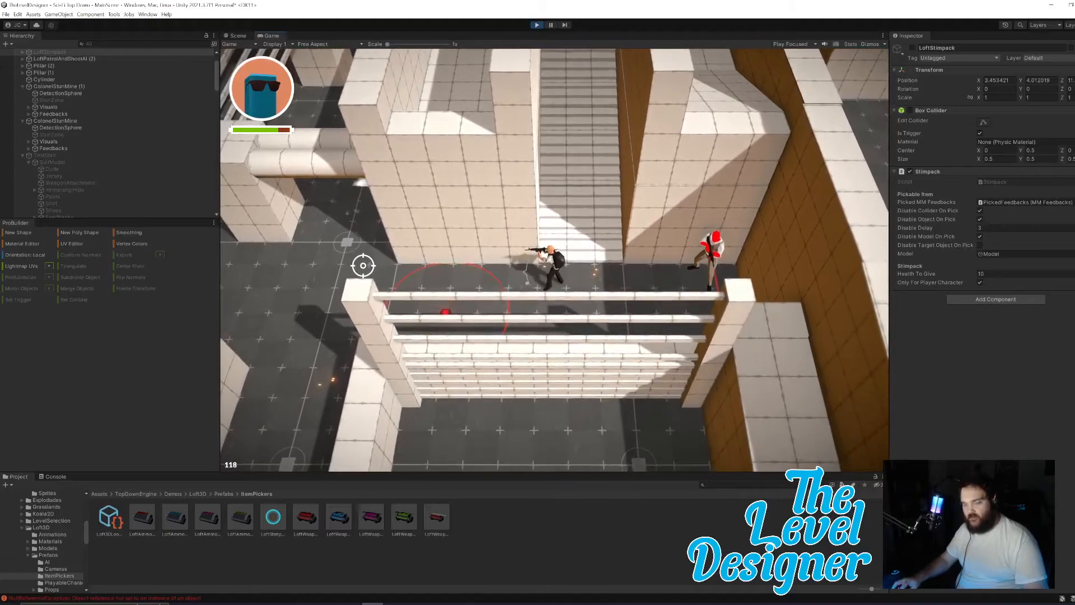
Step: Leave the fenced passage and playtest the fight around the pipes and the barred structure
key(a)
key(f)
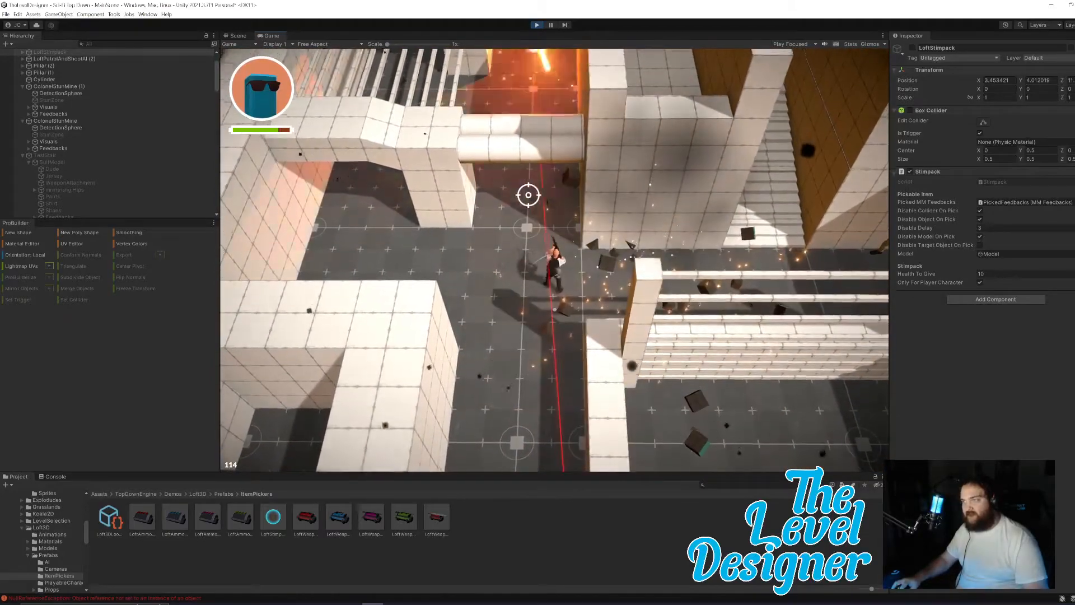
key(a)
click(610, 120)
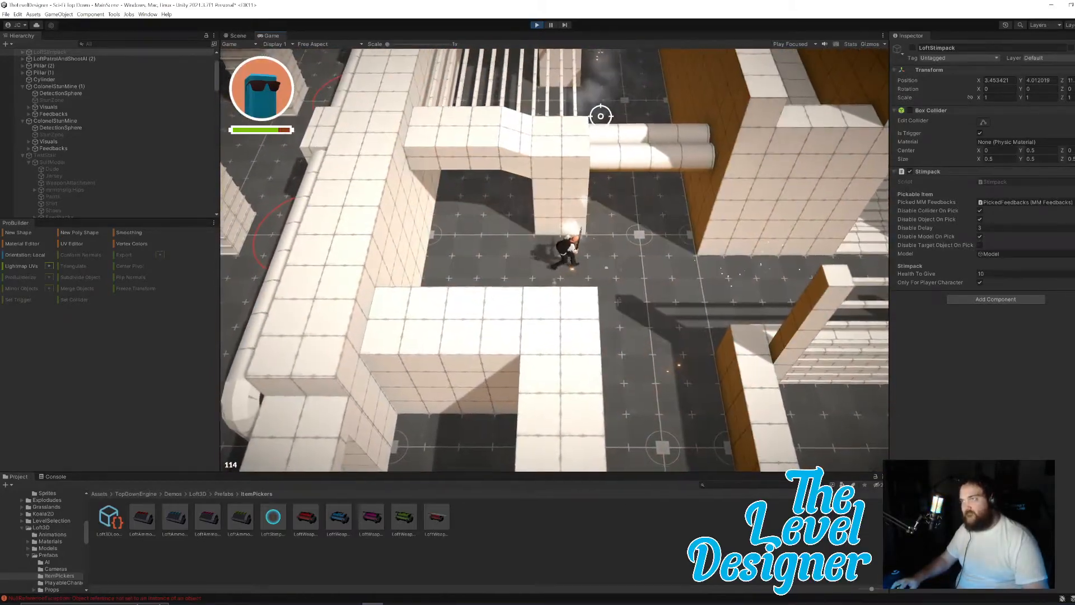
key(w)
click(476, 156)
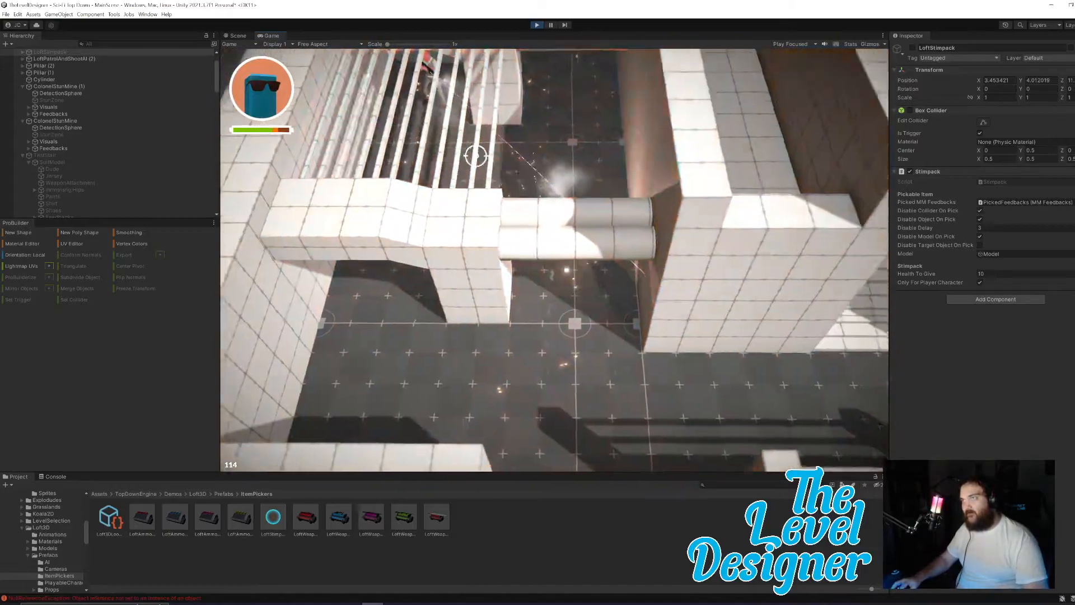
key(w)
click(476, 106)
key(s)
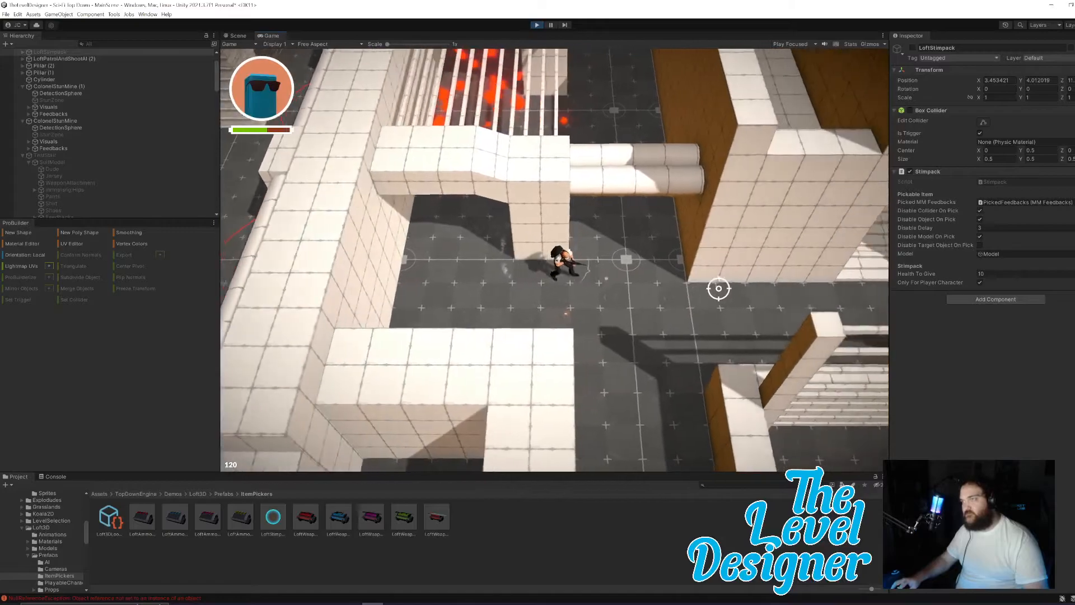
Step: Playtest the run past the pipes along the barred fence, attack the enemy by the stairs and end play mode
key(d)
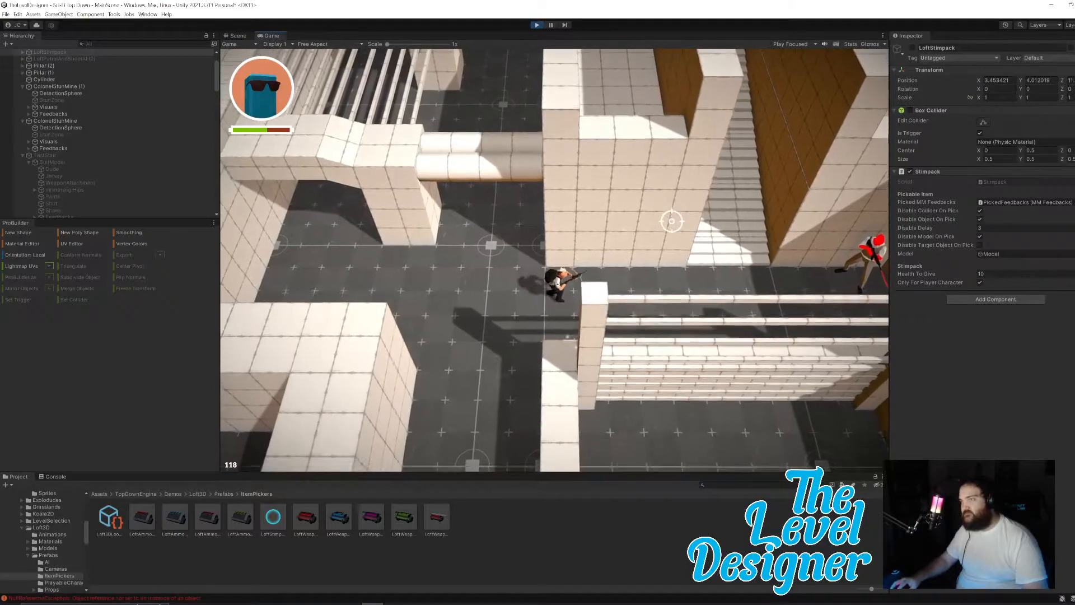
key(d)
mouse_move(711, 257)
mouse_down()
mouse_move(665, 245)
mouse_move(674, 238)
mouse_move(627, 233)
mouse_up()
key(d)
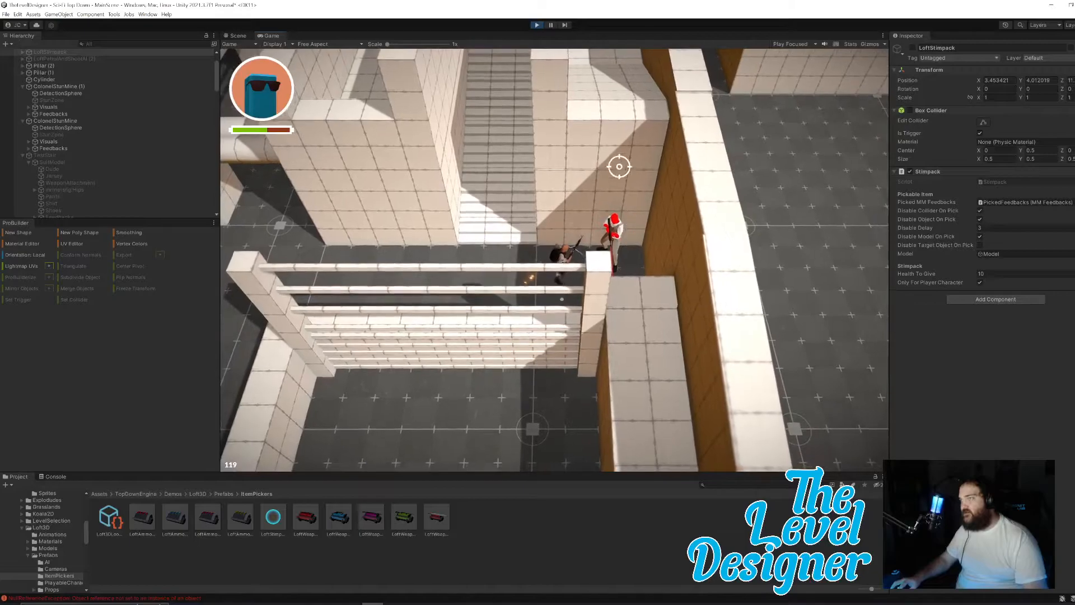
key(Escape)
click(537, 26)
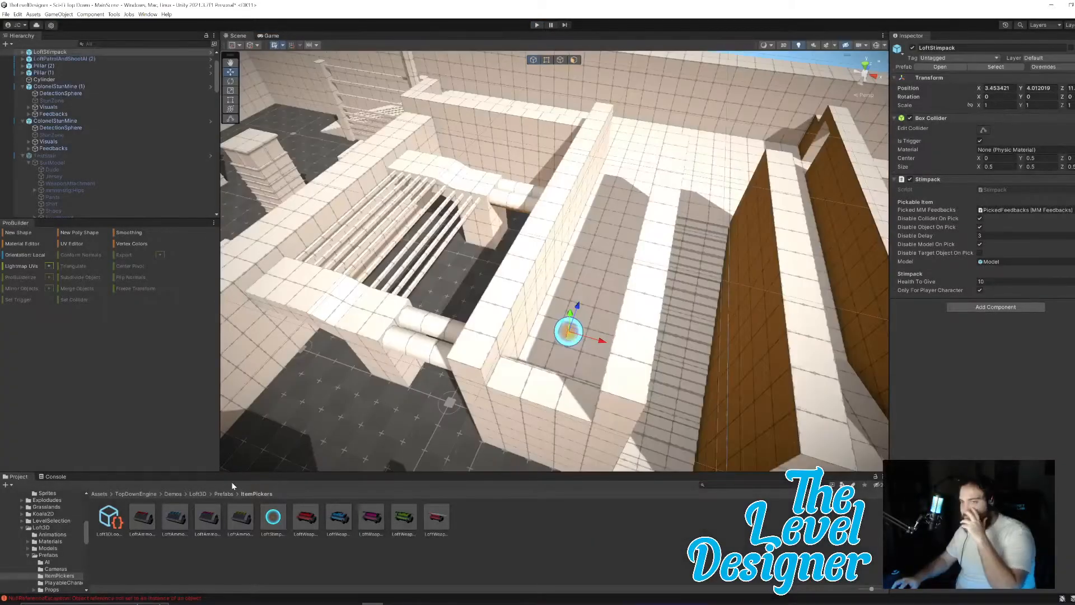
Step: Open the Loft3D AI prefabs folder and delete the enemy between the stairs and the barred fence
click(198, 494)
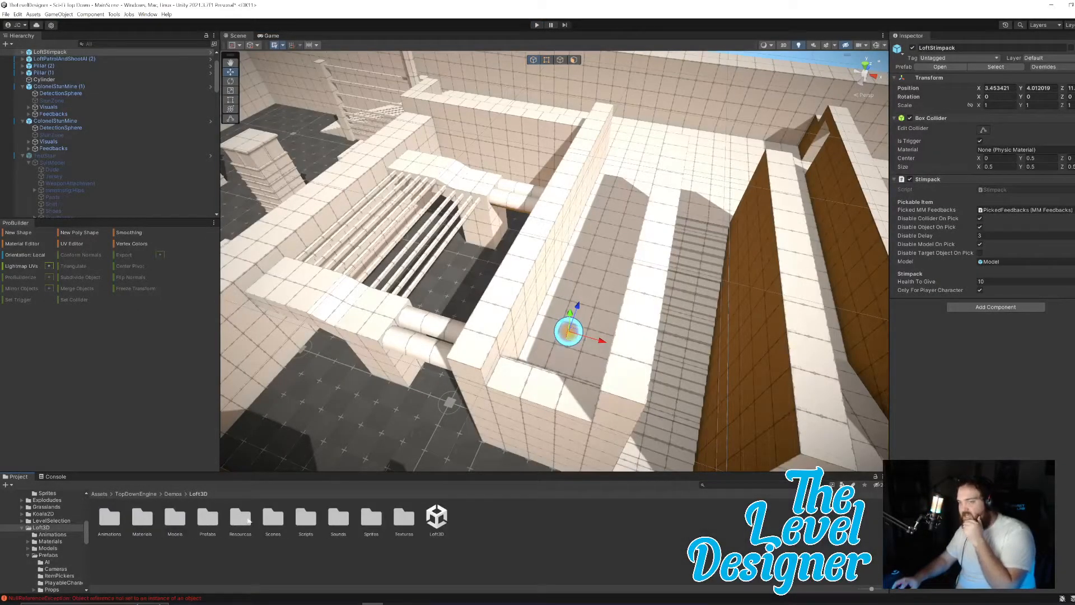
double_click(208, 519)
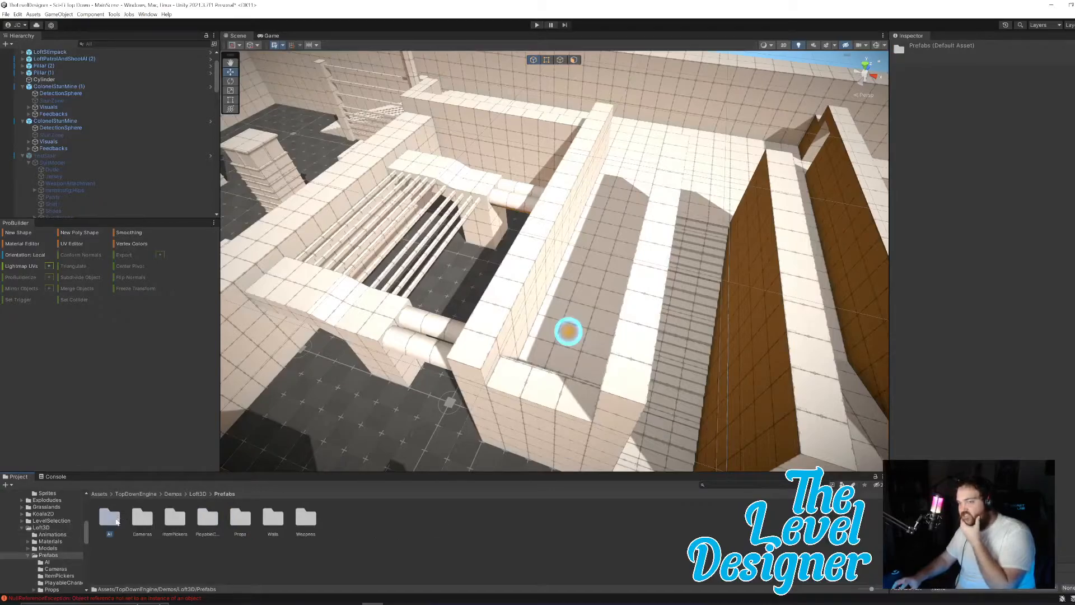
double_click(110, 520)
right_drag(642, 420, 665, 359)
click(662, 328)
key(Delete)
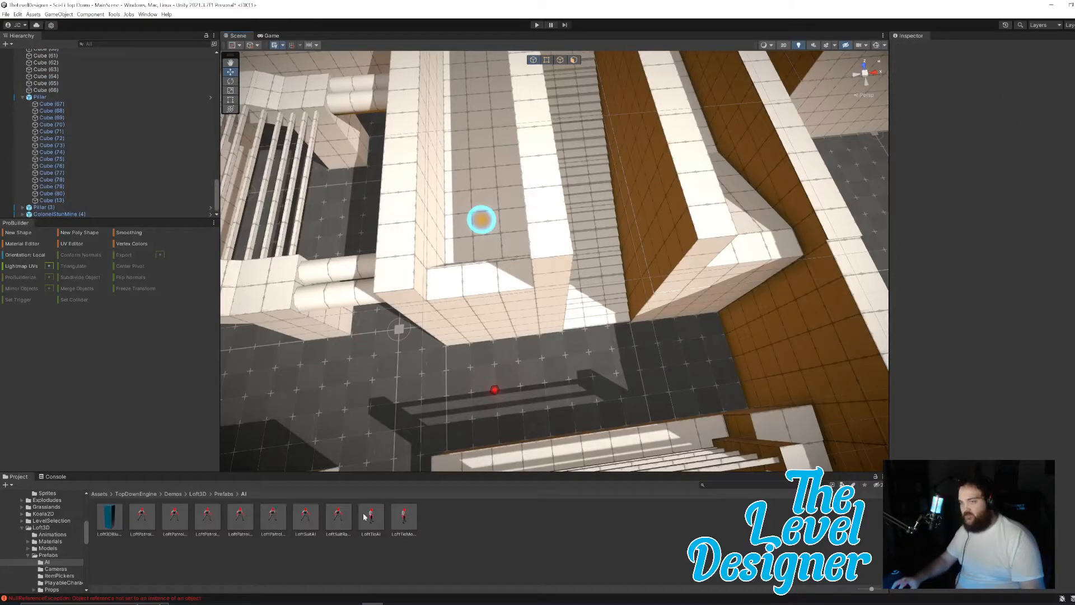
Step: Place a LoftPatrolAndPathfinderAI enemy on the floor of the room with the Regular assault rifle pickup
click(405, 518)
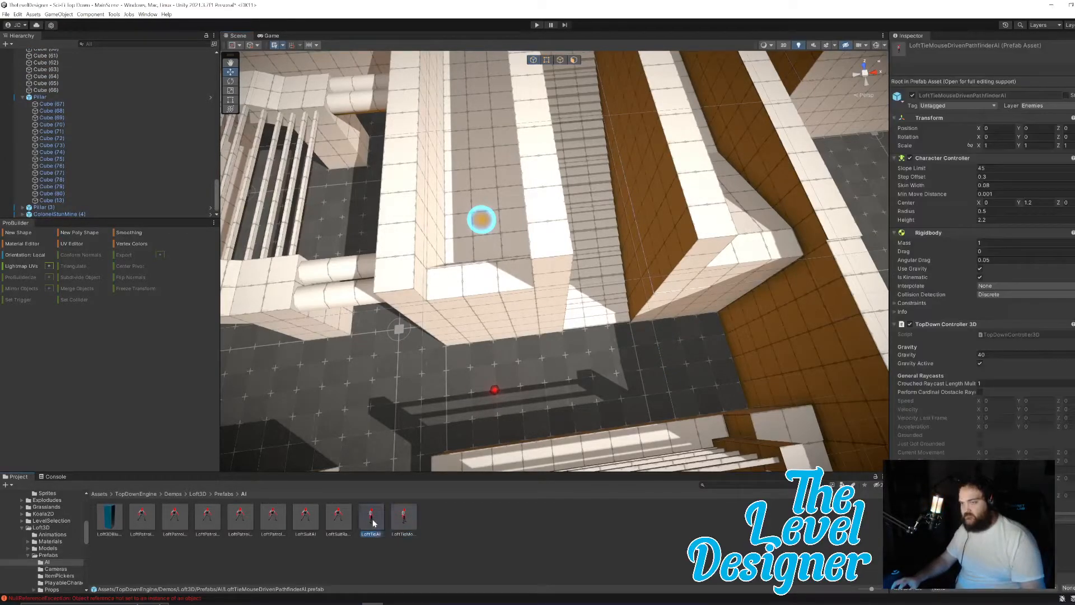
right_drag(418, 354, 624, 320)
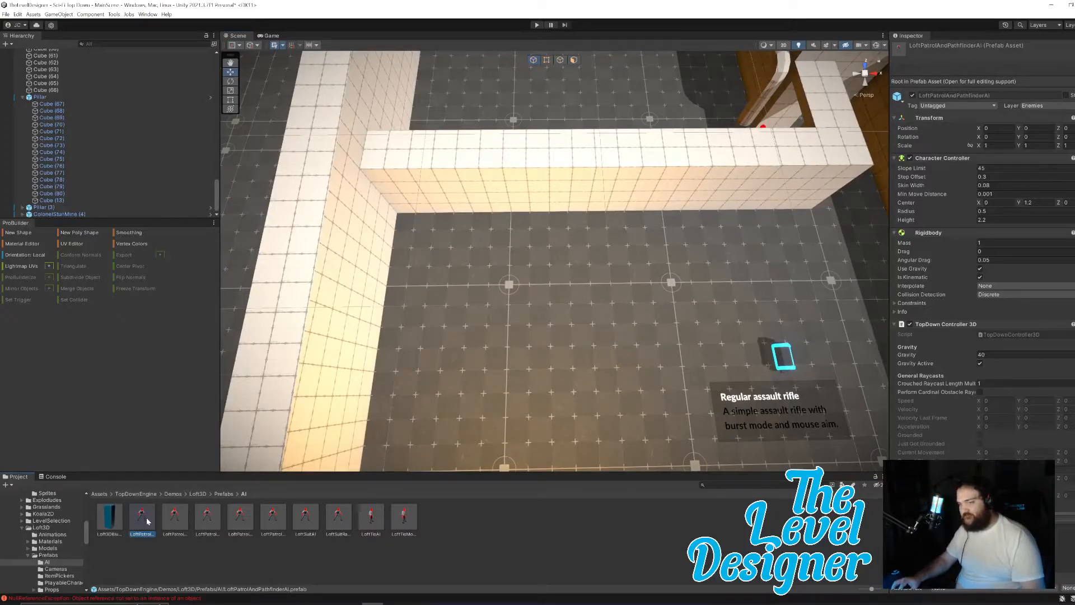
drag(403, 331, 455, 321)
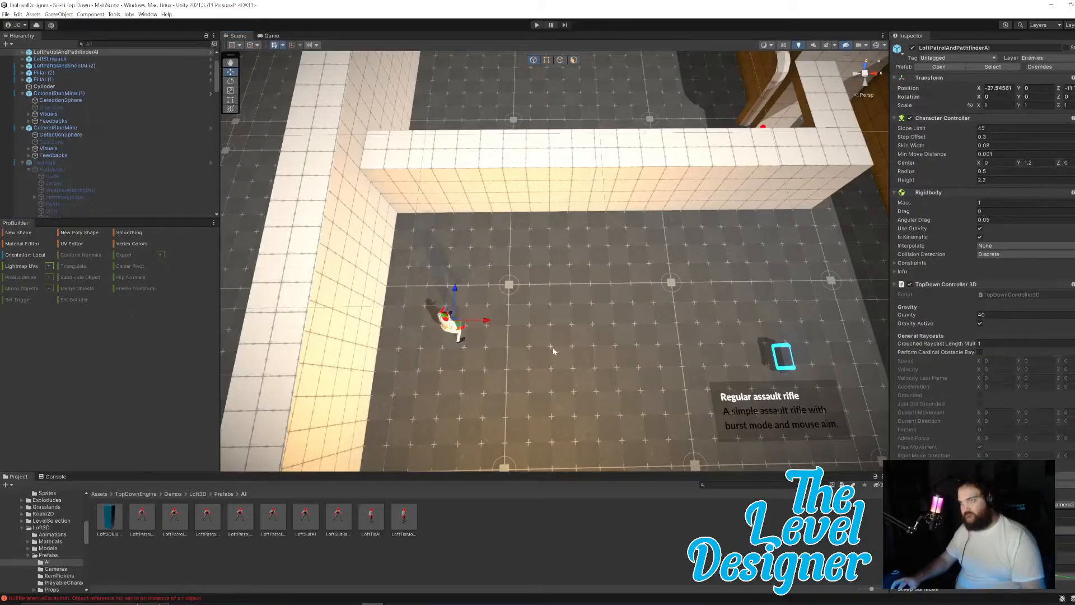
Step: Turn on the scene gizmos and shift the pathfinder enemy slightly within the assault rifle room
right_drag(540, 354, 509, 343)
scroll(896, 107, down, 10)
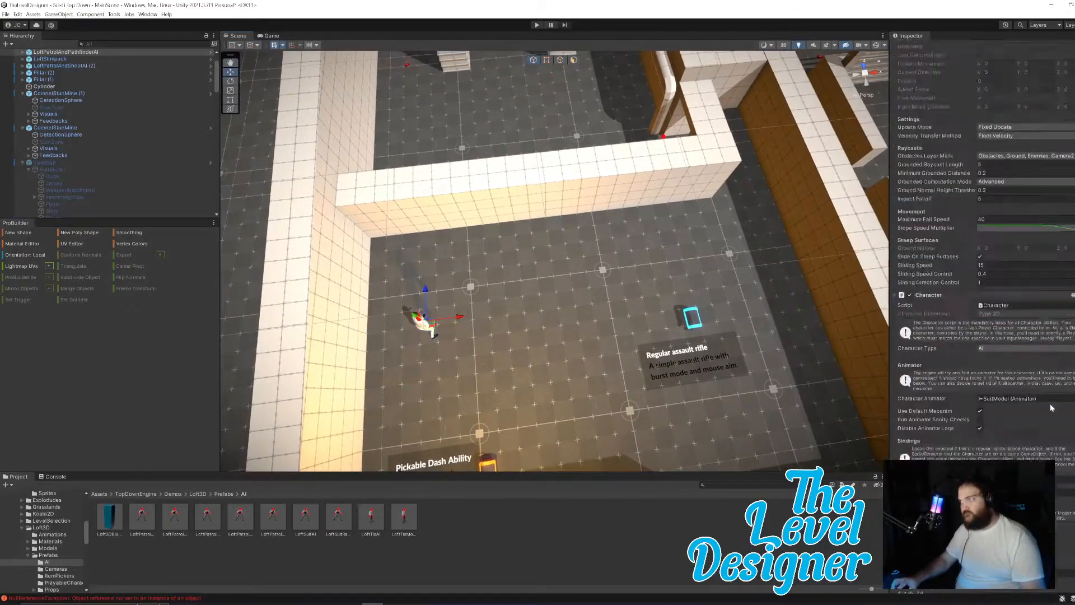
click(876, 46)
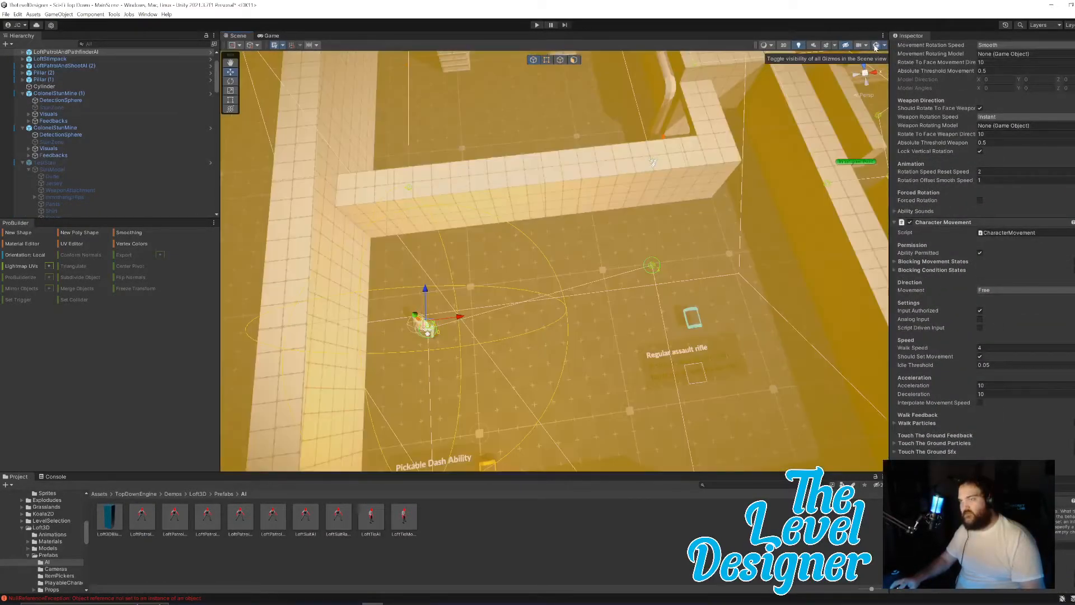
right_drag(653, 162, 629, 280)
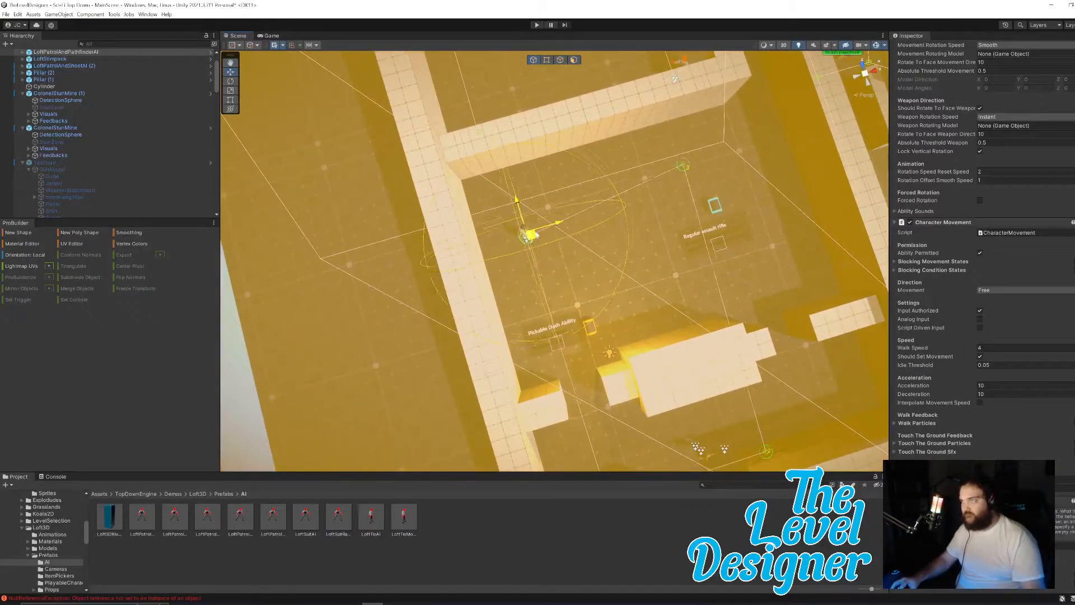
drag(546, 212, 549, 202)
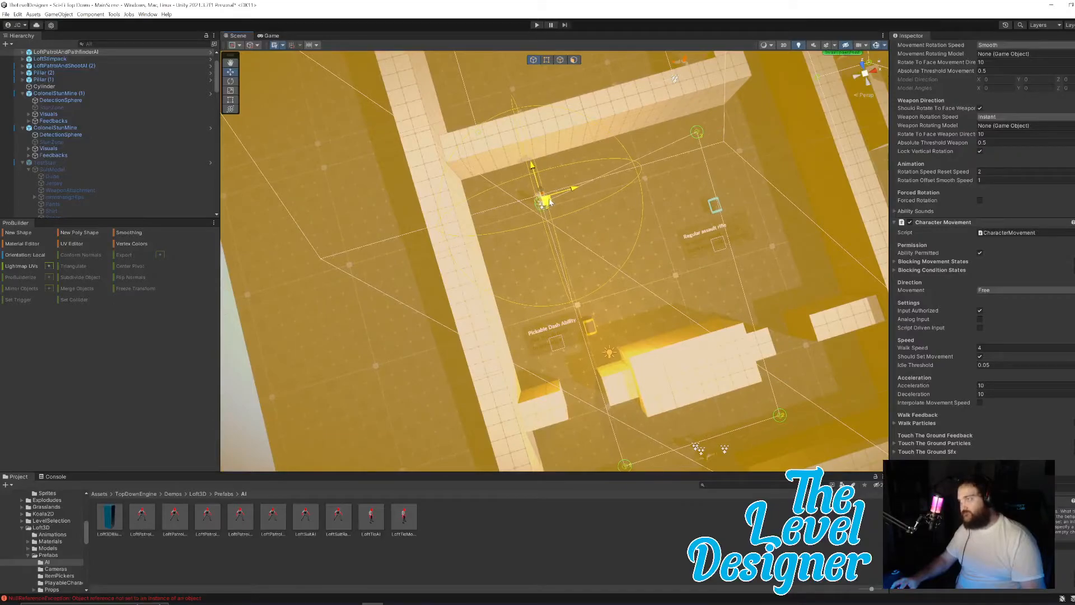
Step: Try the pathfinder enemy in the open area beyond the wall and return it to the assault rifle room
right_drag(550, 203, 521, 118)
drag(496, 118, 785, 214)
right_drag(676, 275, 688, 216)
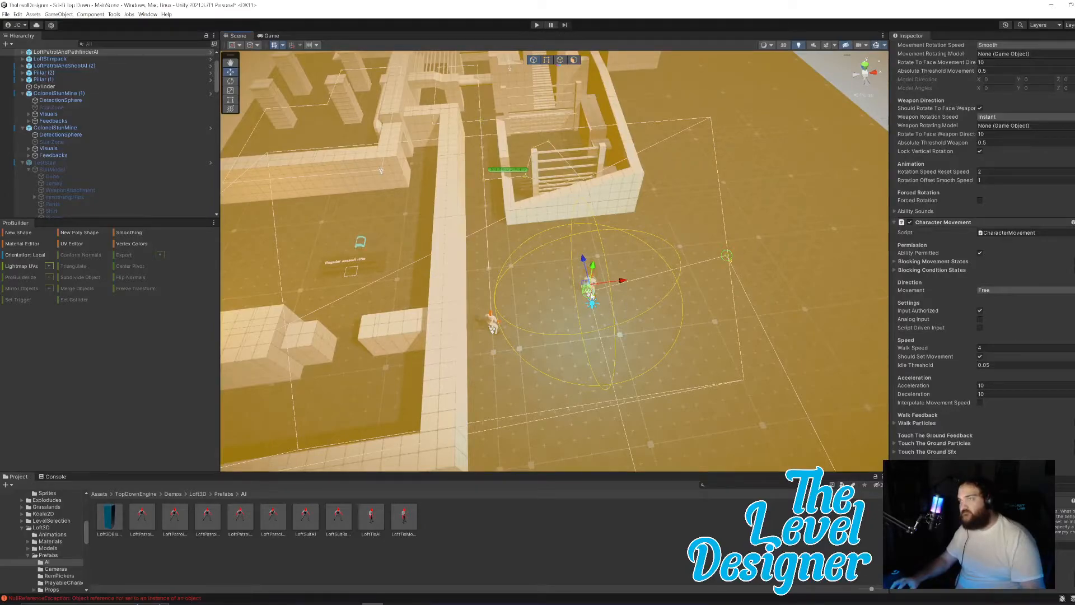
right_drag(585, 291, 355, 278)
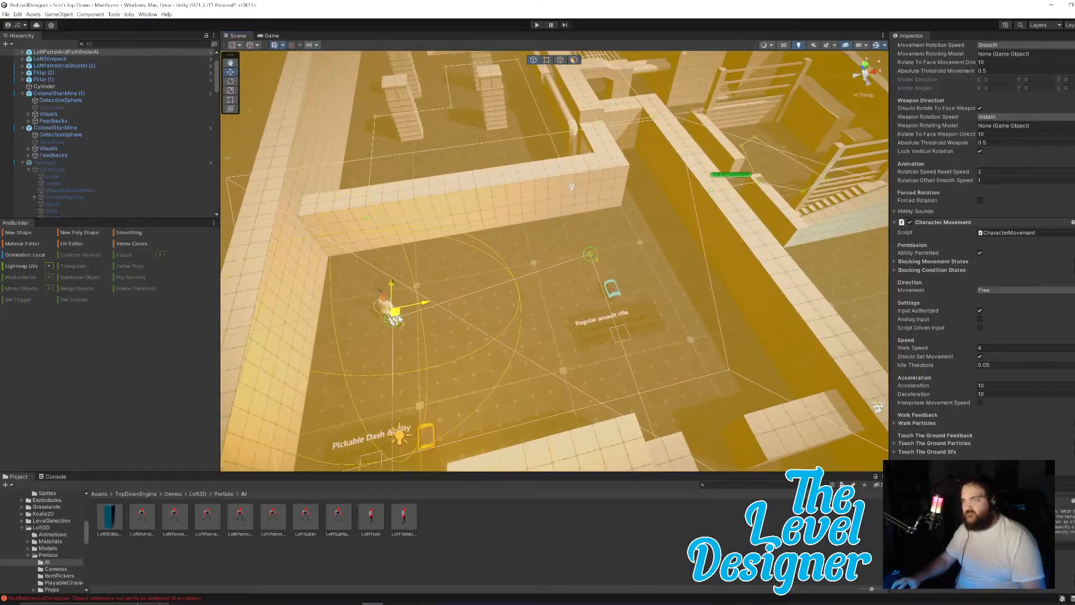
Step: Reduce the LoftPatrolAndPathfinderAI prefab's MMPath to two path elements and set Element 1's X position to 3.54
click(144, 519)
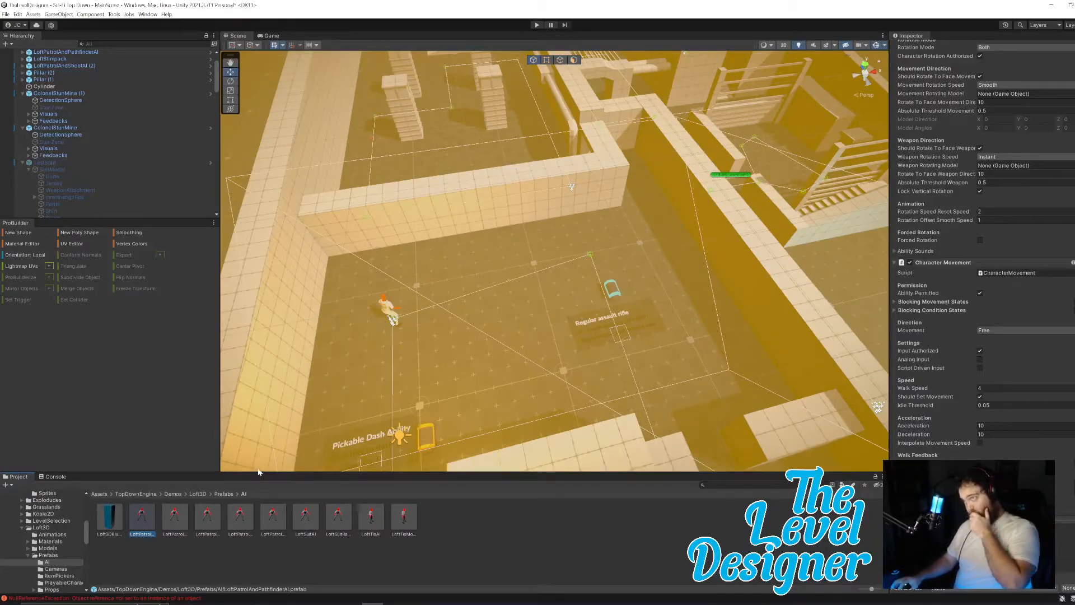
scroll(1063, 399, down, 15)
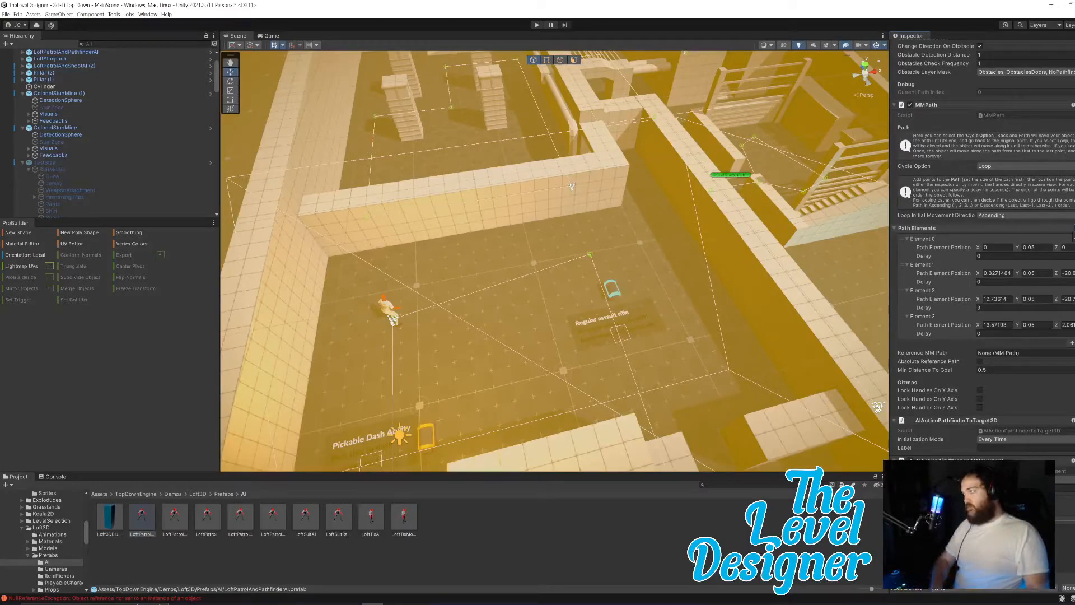
key(ctrl+z)
click(1068, 325)
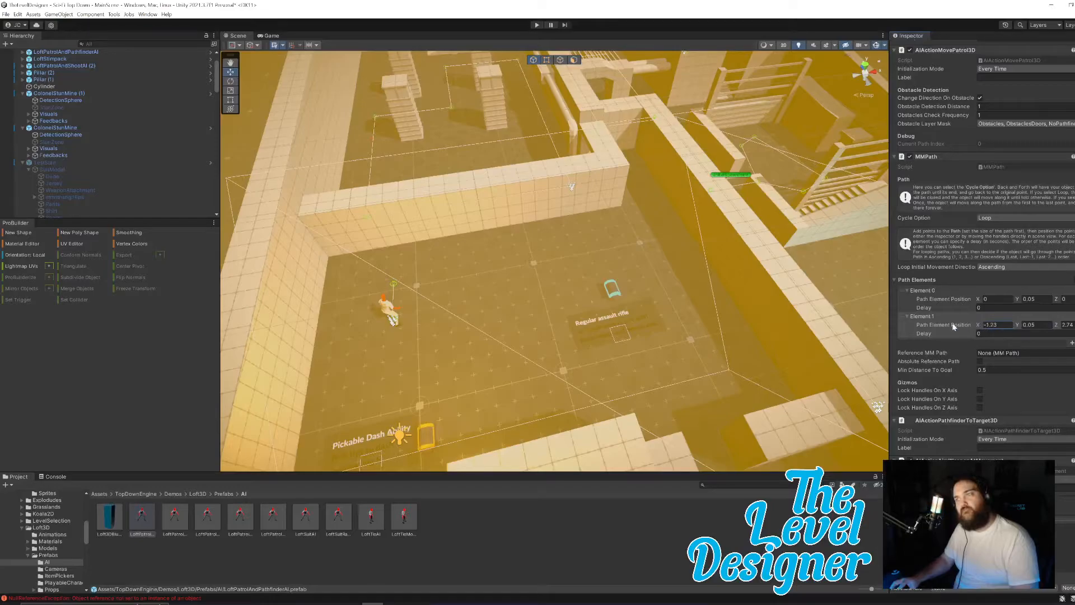
key(w)
right_drag(683, 337, 608, 333)
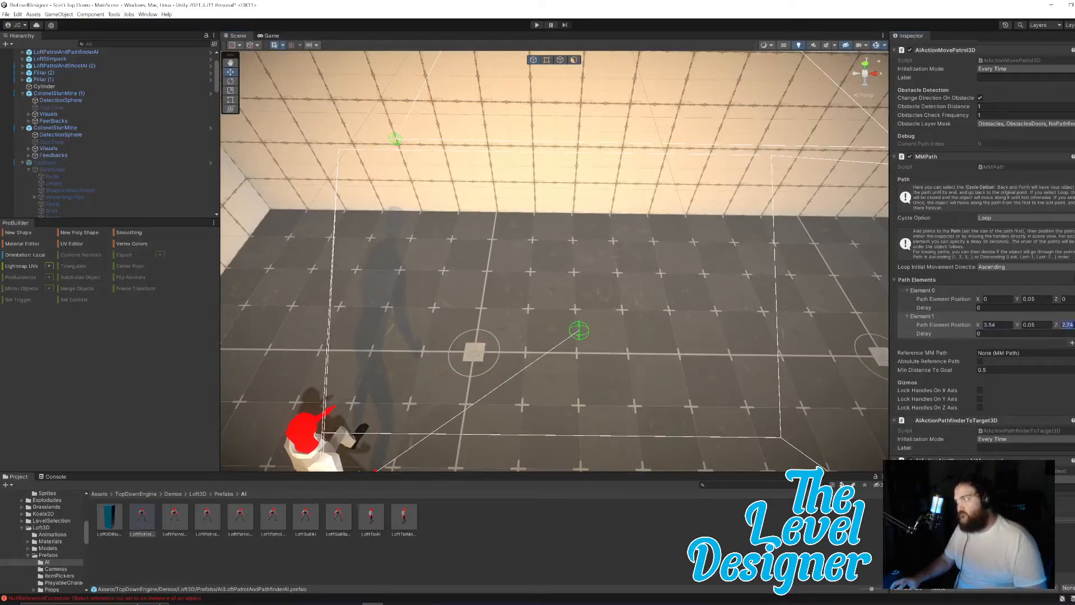
Step: Set the prefab's path Element 1 position to X 0 and Z 5, and check the path in the room
click(997, 325)
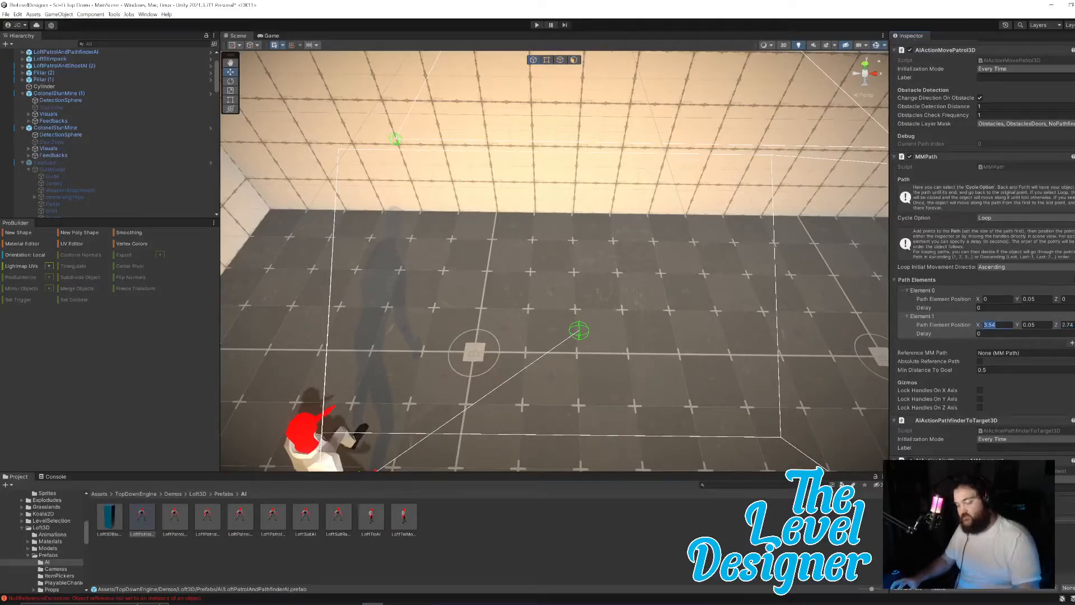
text(0)
key(Tab)
key(Tab)
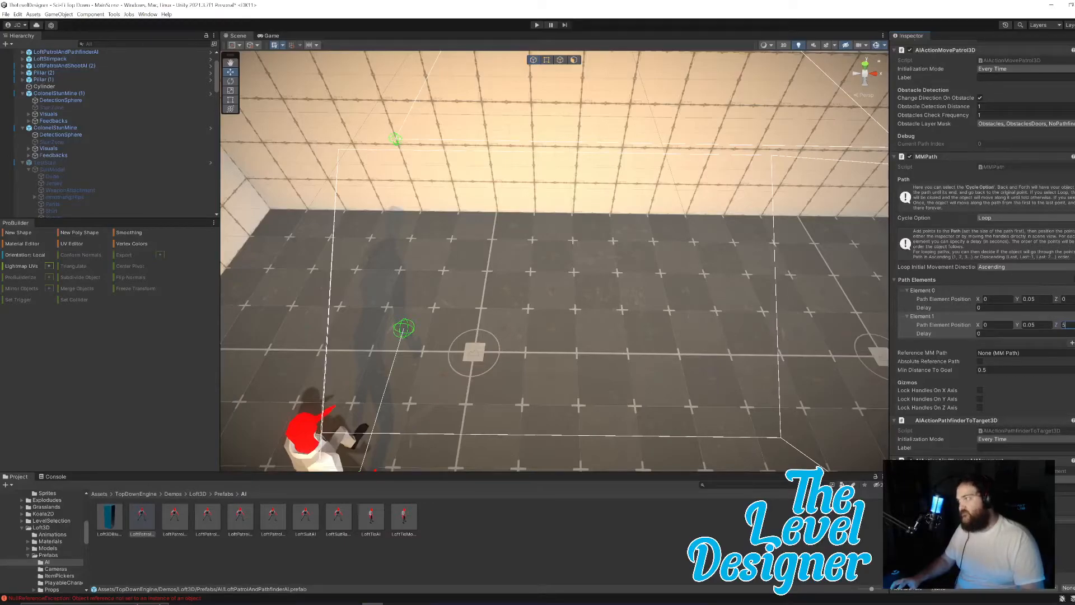
click(715, 353)
key(s)
right_drag(539, 328, 541, 337)
key(a)
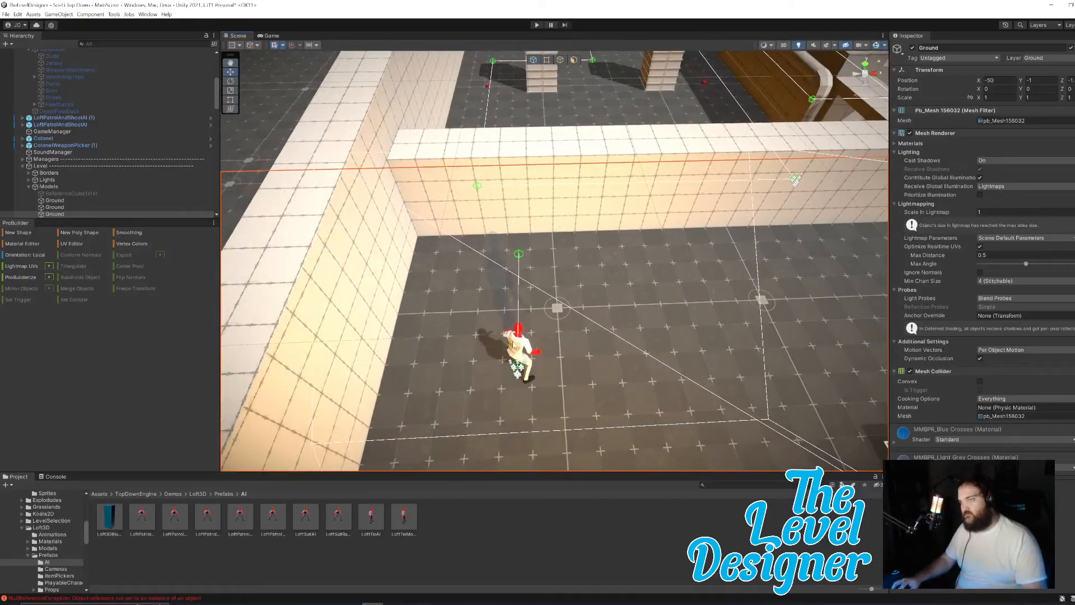
Step: Set path Element 1 of the enemy placed in the assault rifle room to X 15 and Z 0
click(537, 341)
scroll(1022, 331, down, 20)
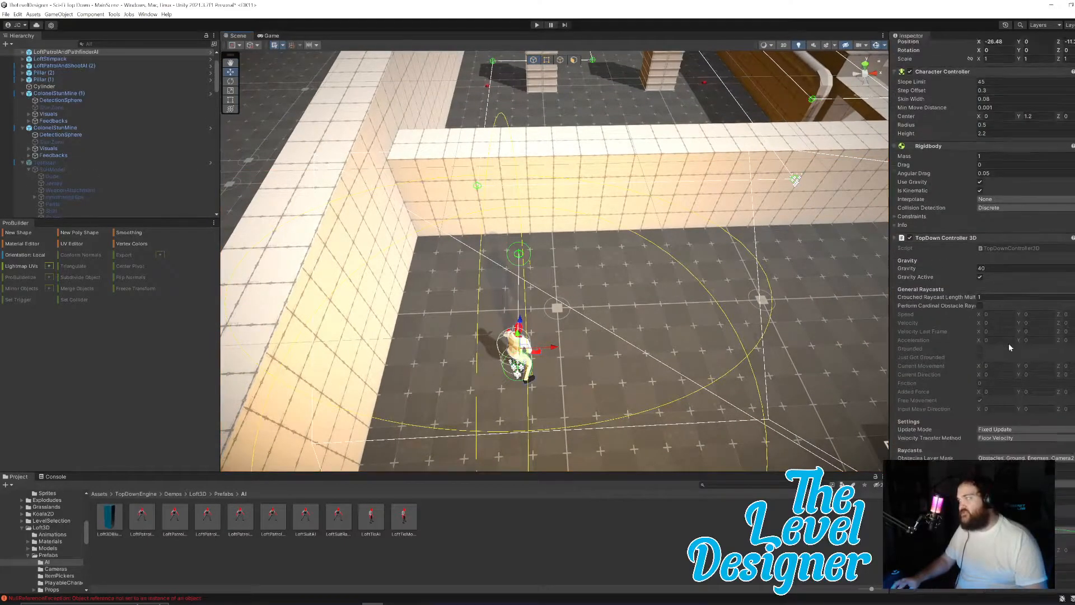
scroll(1019, 336, up, 1)
scroll(1003, 394, down, 1)
click(998, 404)
text(5)
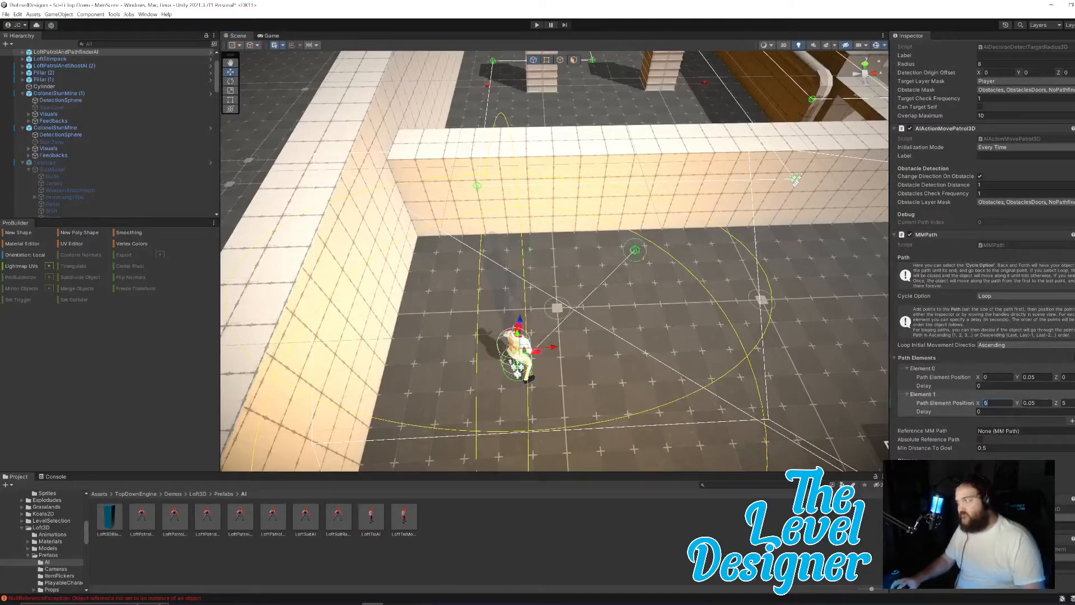
text(0)
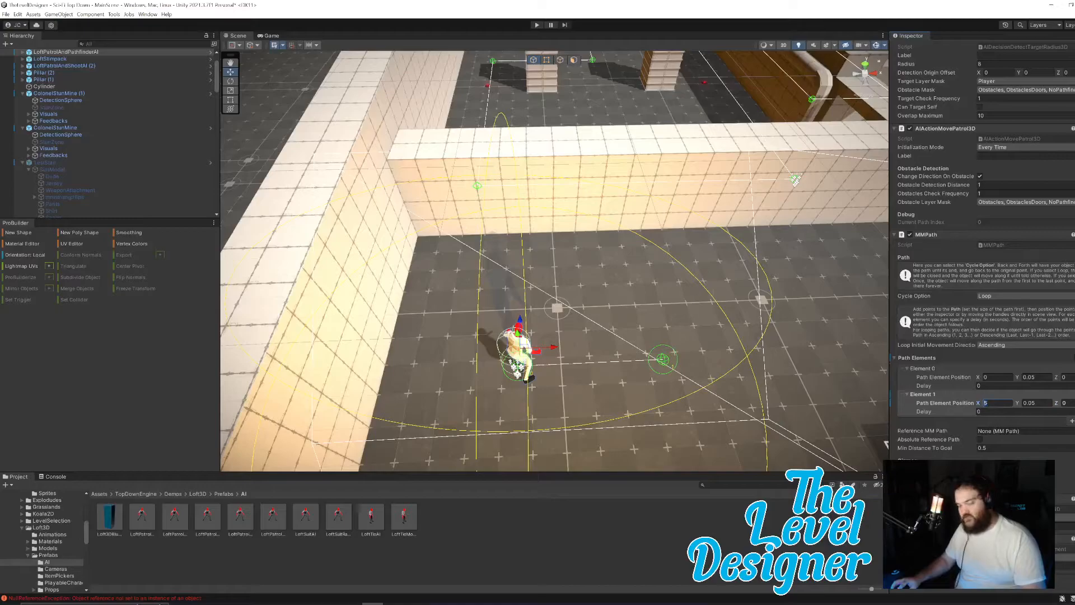
mouse_move(621, 358)
right_down()
mouse_move(728, 366)
mouse_move(642, 351)
right_up()
key(s)
Step: Start a playtest and take the character past the Pickable Dash Ability up to the patrolling enemy
click(538, 25)
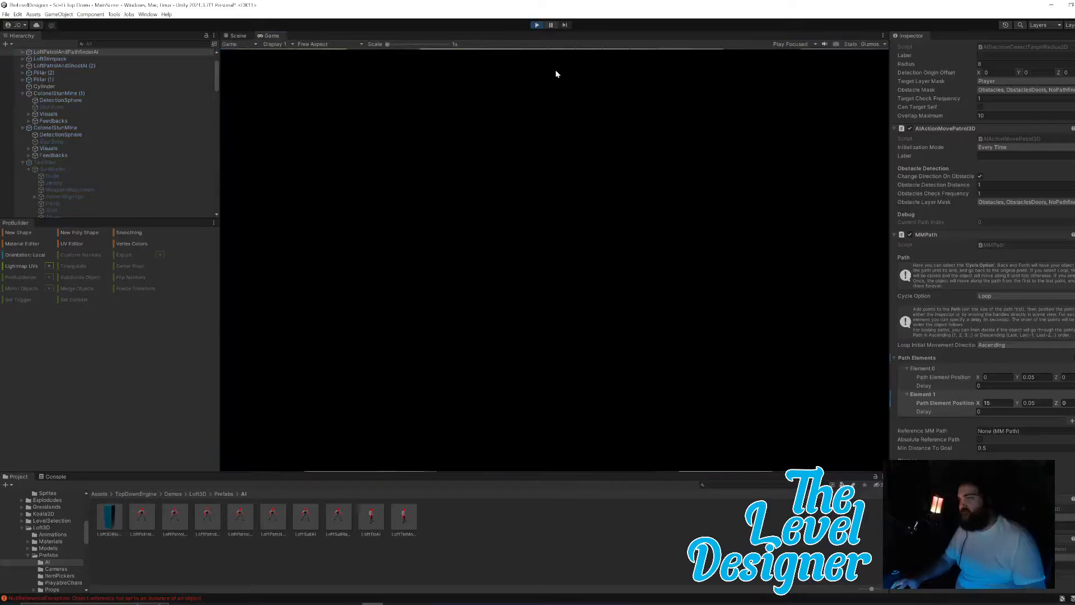
key(a)
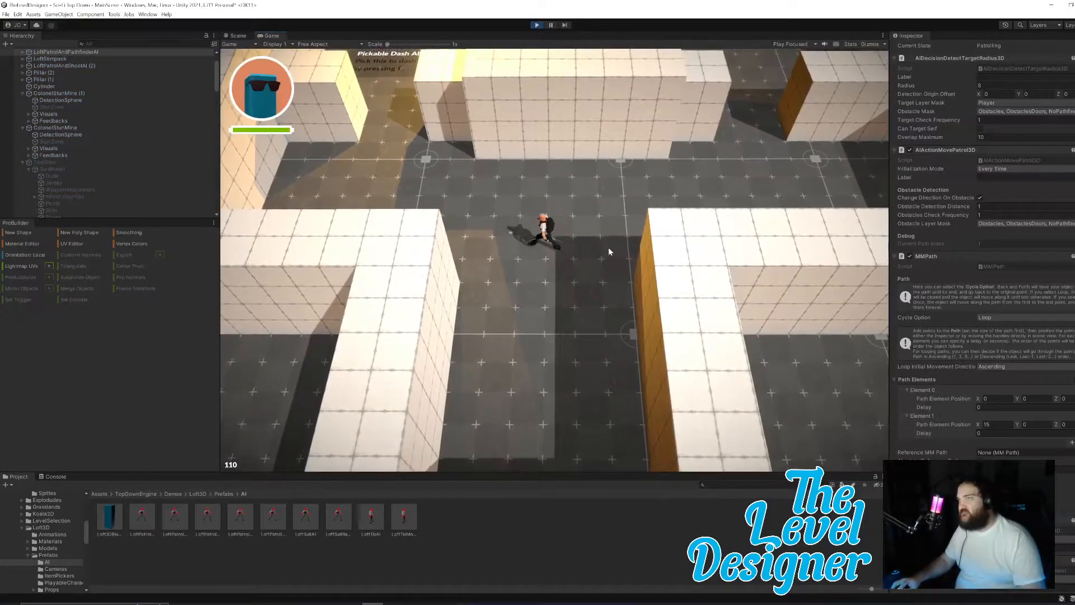
key(w)
key(w)
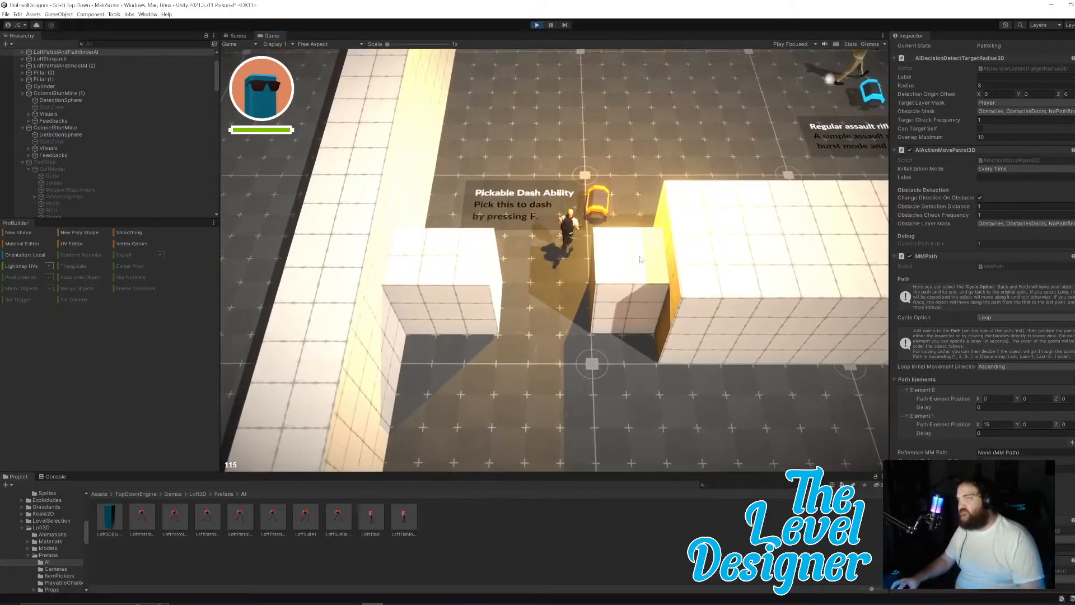
key(w)
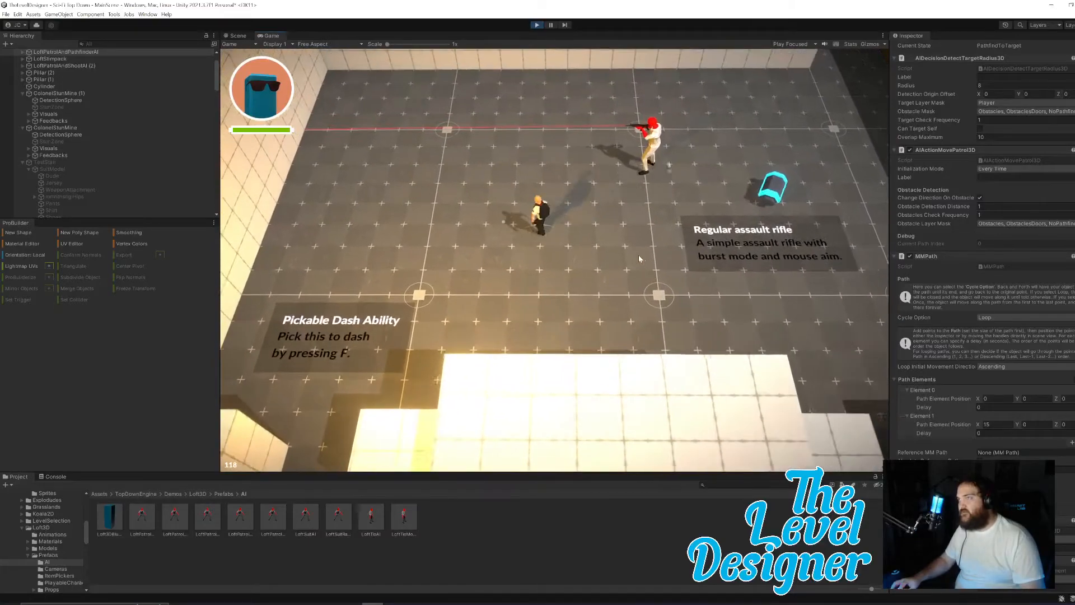
Step: Walk around the enemy within its detection range and collect the Regular assault rifle
key(s)
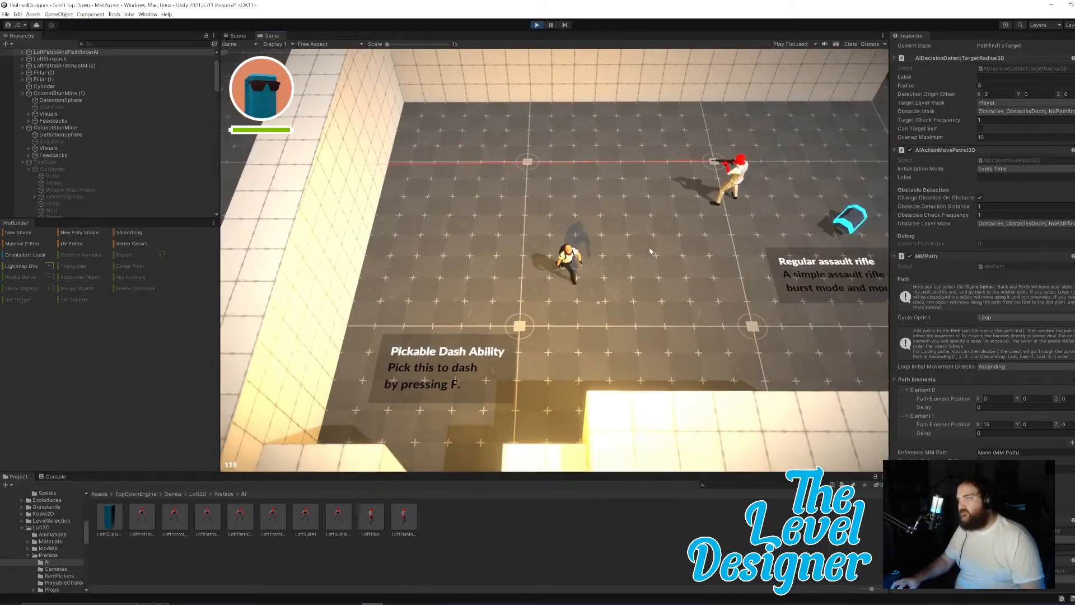
key(d)
key(w)
key(d)
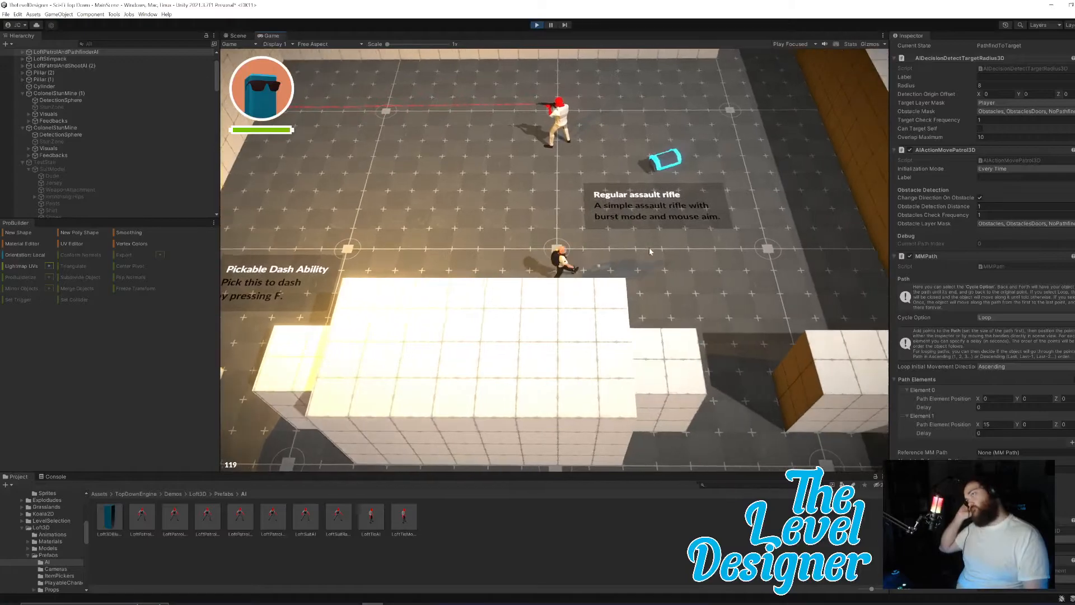
key(w)
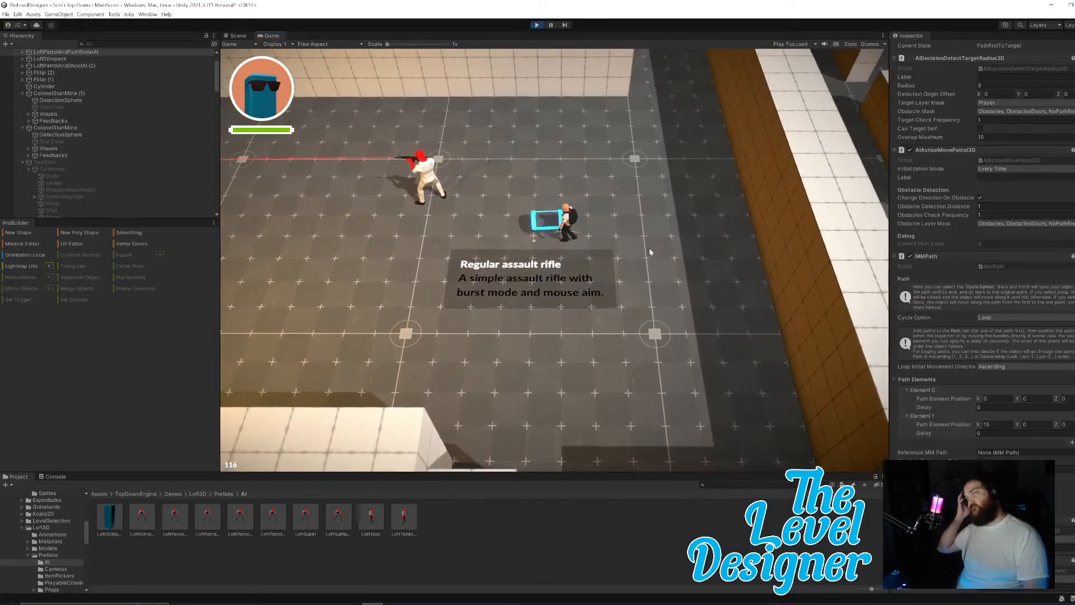
key(s)
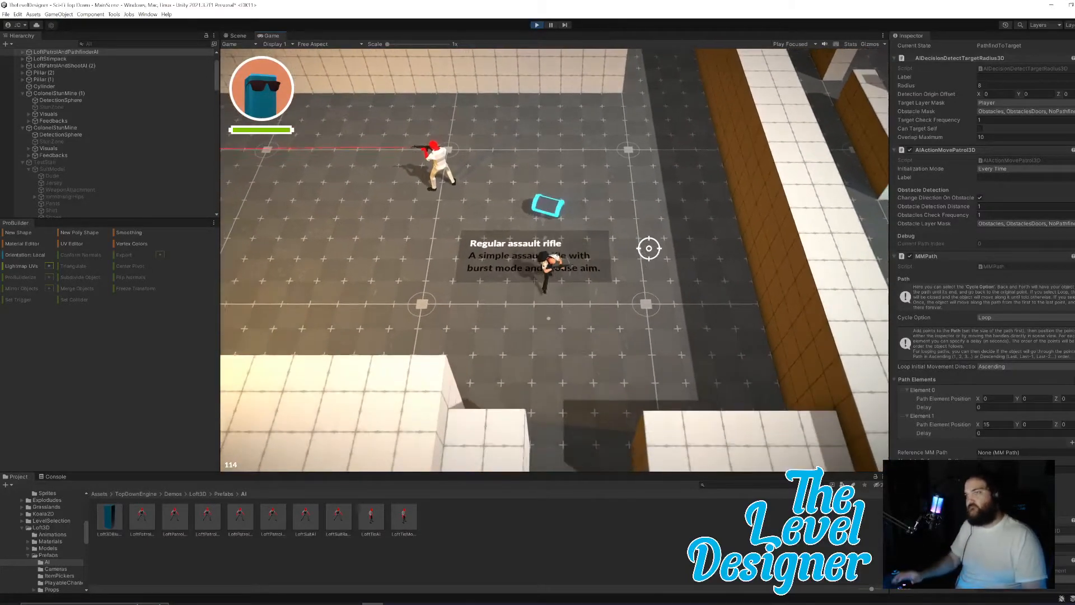
Step: Lead the character past the enemy towards the room's far wall with the assault rifle, and end the playtest
key(a)
key(a)
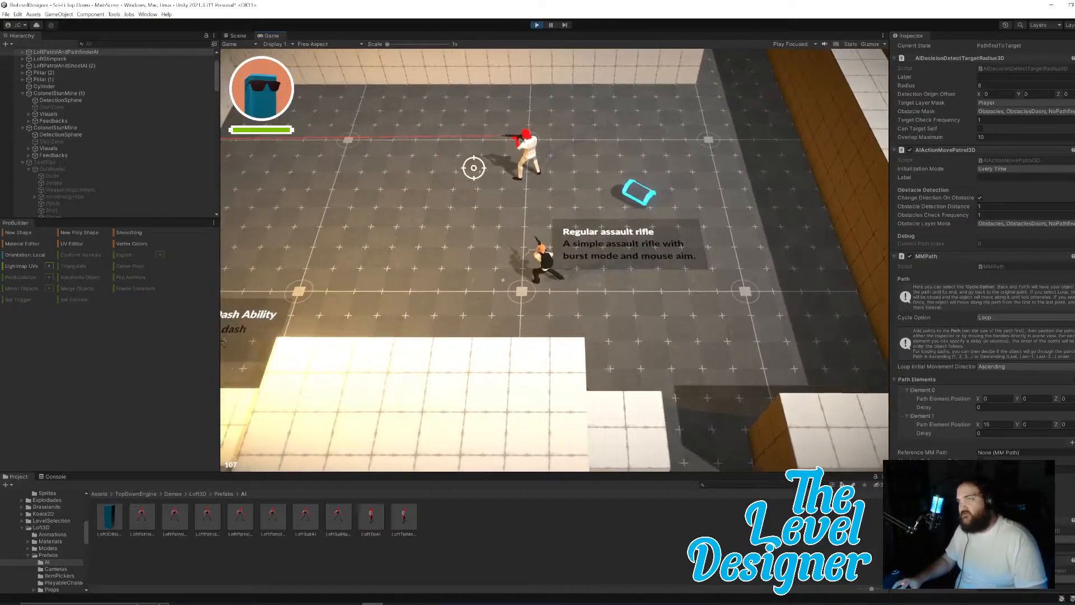
key(w)
key(a)
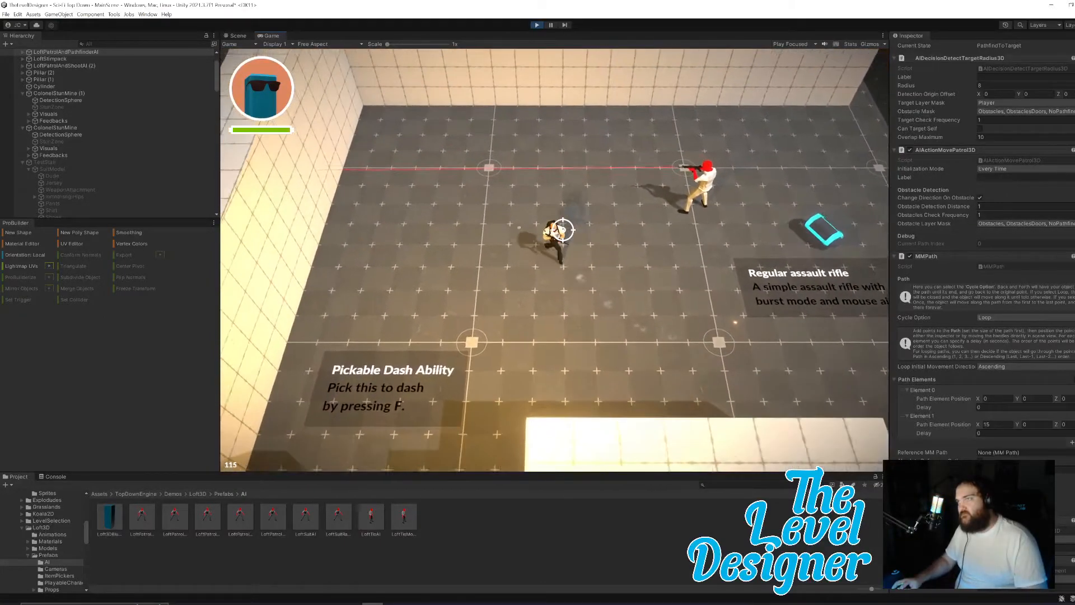
key(Escape)
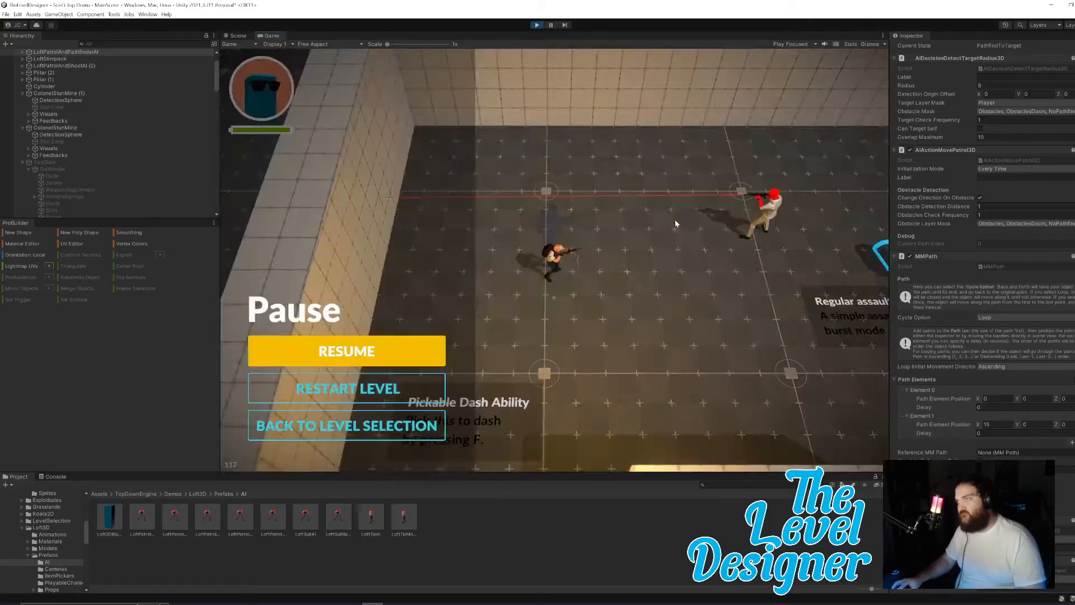
click(536, 25)
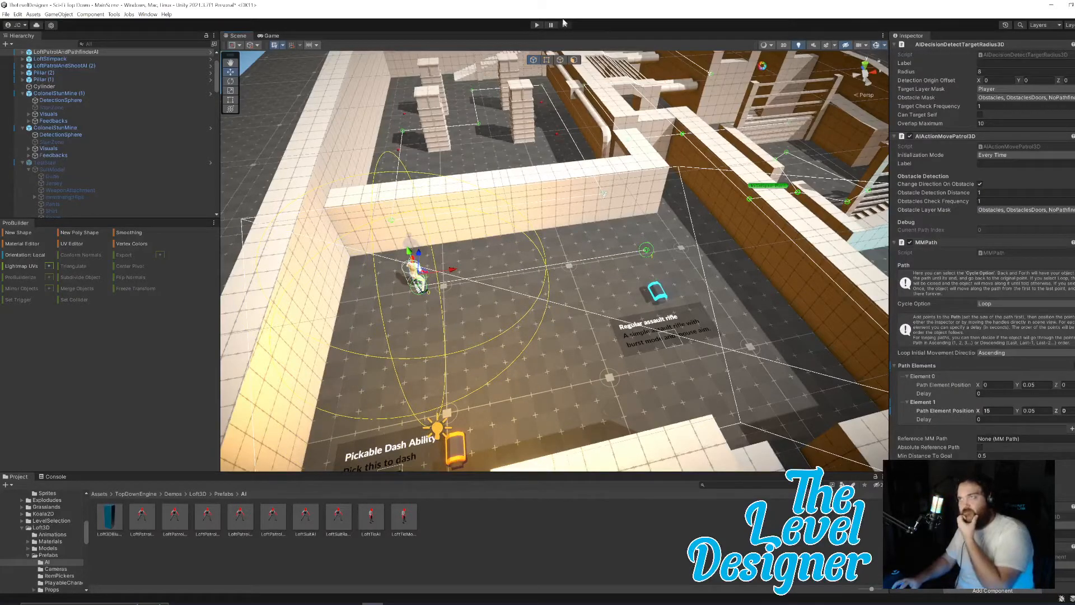
Step: Start a new playtest, walk past the Pickable Dash Ability and collect the Regular assault rifle
click(535, 25)
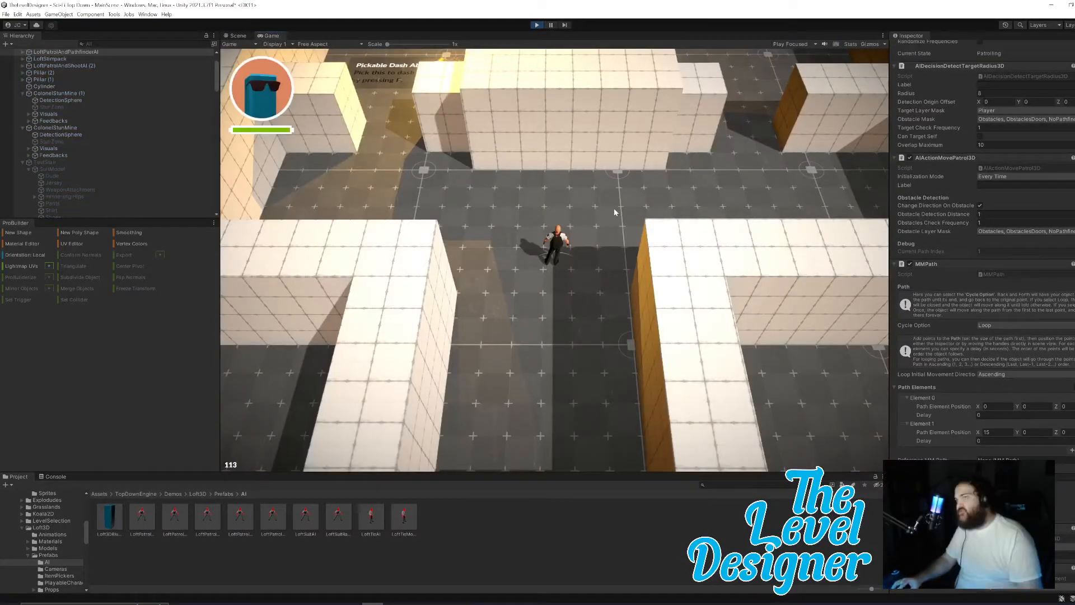
key(w)
key(w)
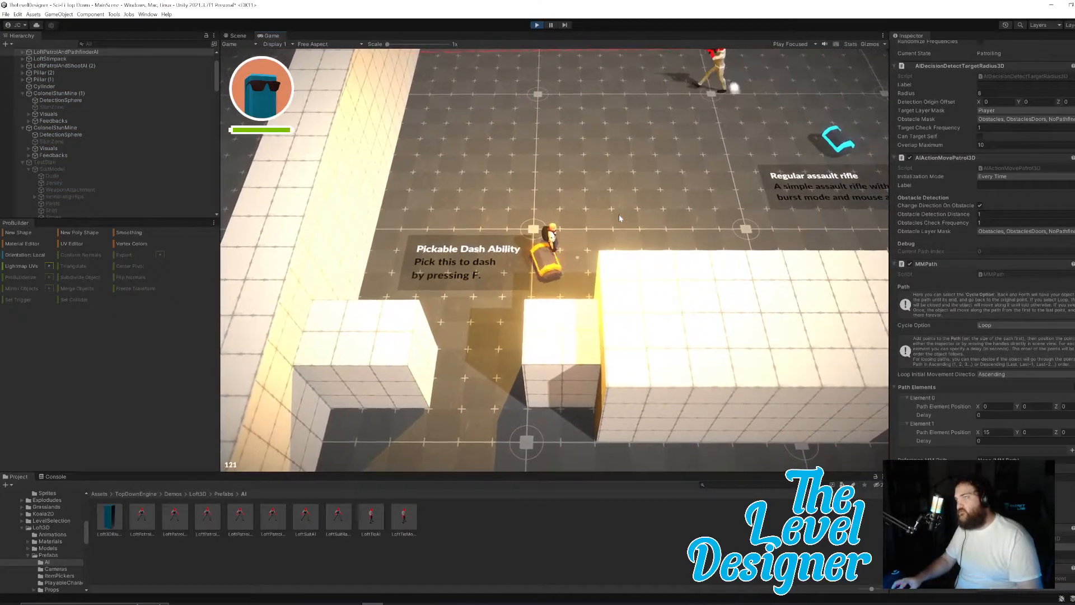
key(d)
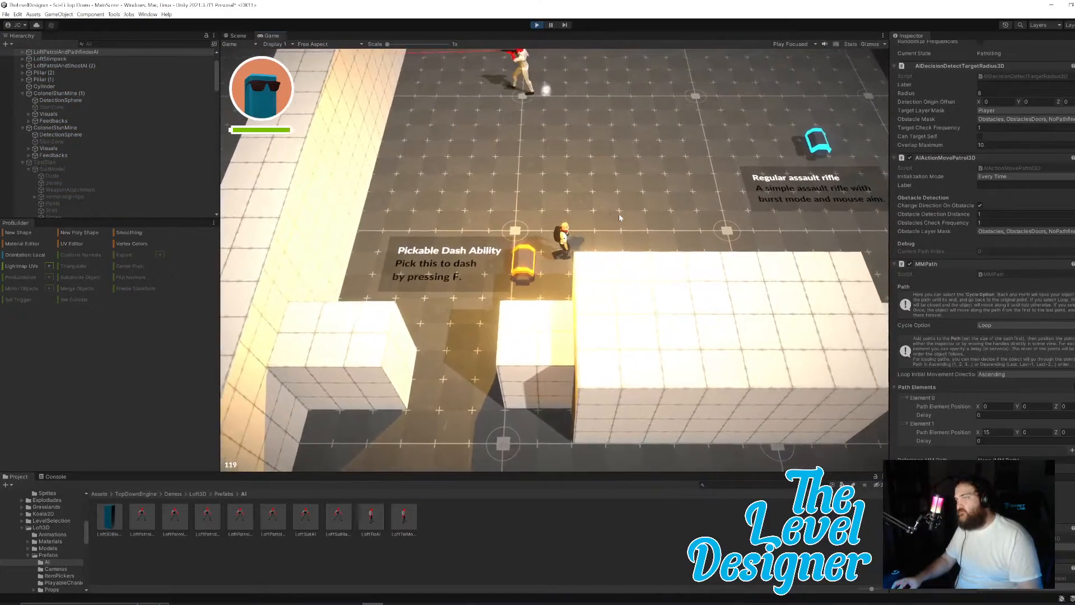
key(d)
key(w)
key(d)
key(w)
key(w)
key(d)
Step: Move the armed character around the patrolling enemy to test its reaction, and end the playtest
key(a)
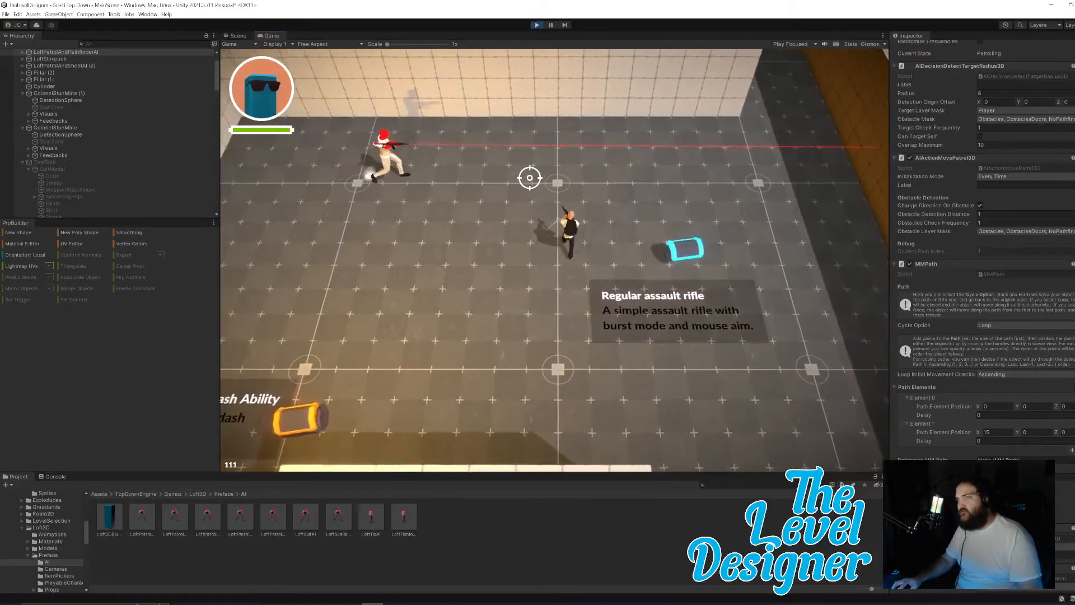
key(w)
key(d)
key(a)
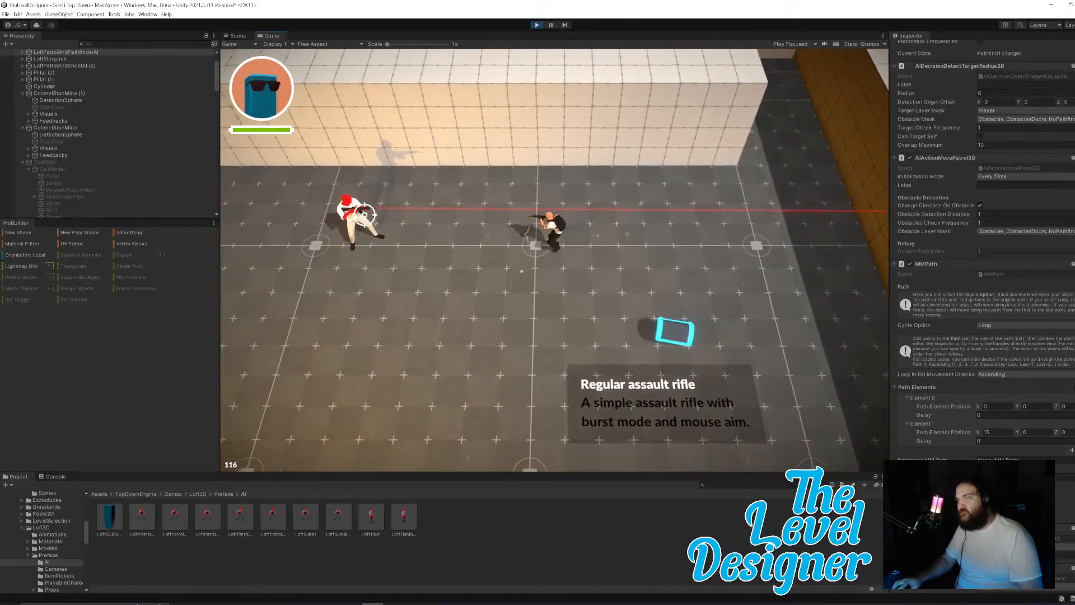
key(s)
key(Escape)
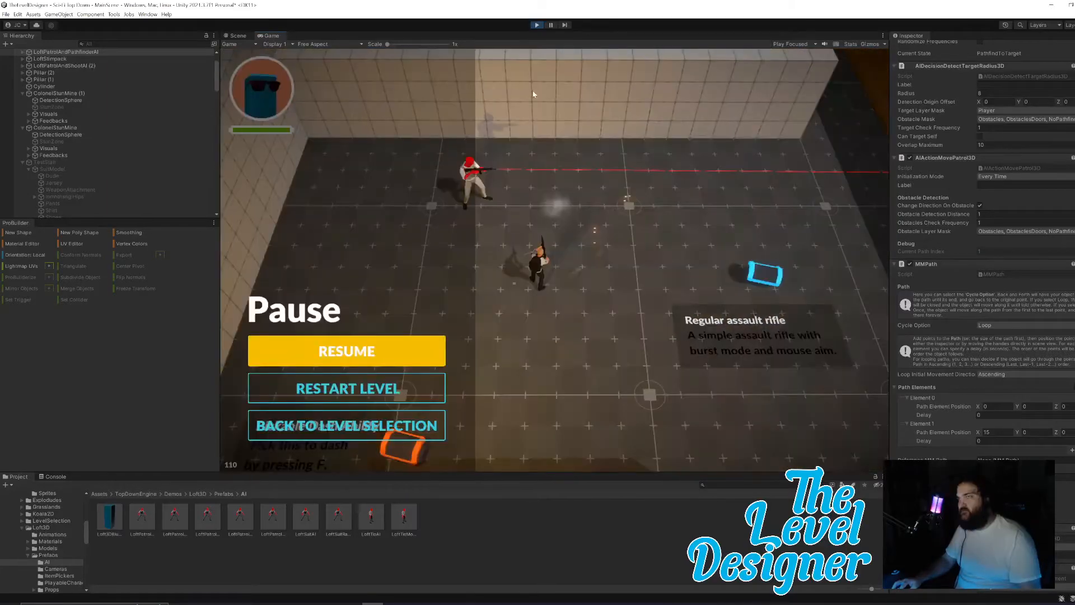
click(536, 25)
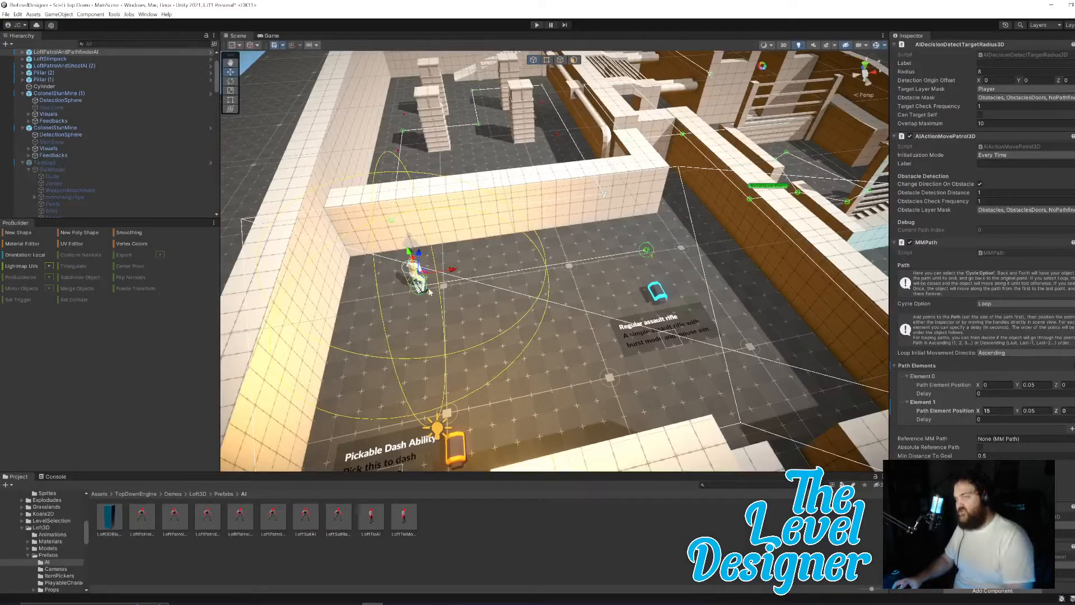
Step: Replace the LoftPatrolAndPathfinderAI enemy in the assault rifle room with a LoftPatrolConeSeekAndDestroyAI prefab placed near the Pickable Dash Ability
key(Delete)
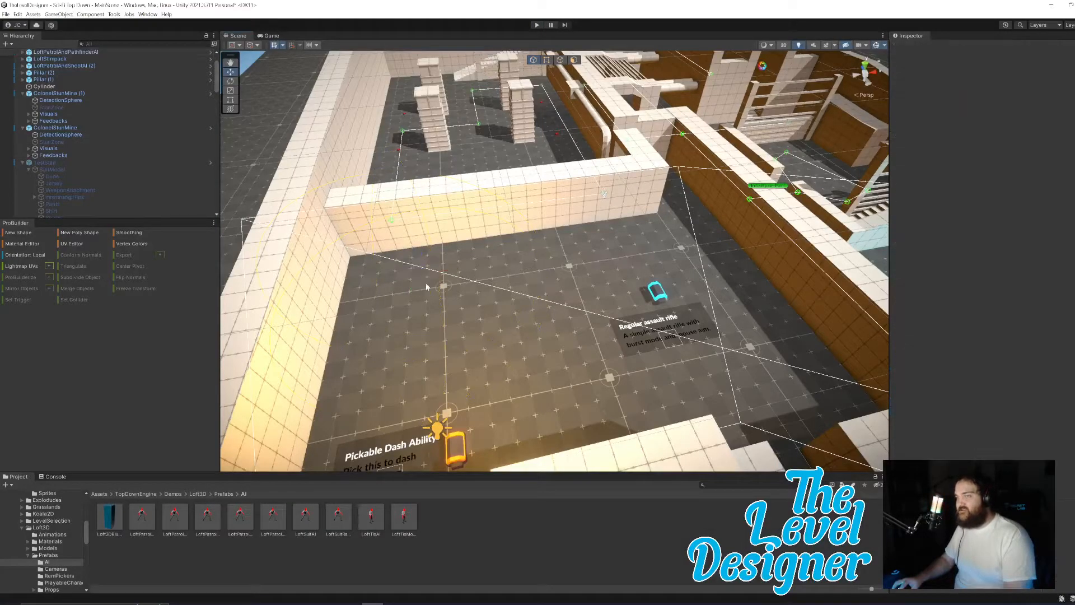
click(174, 524)
click(204, 526)
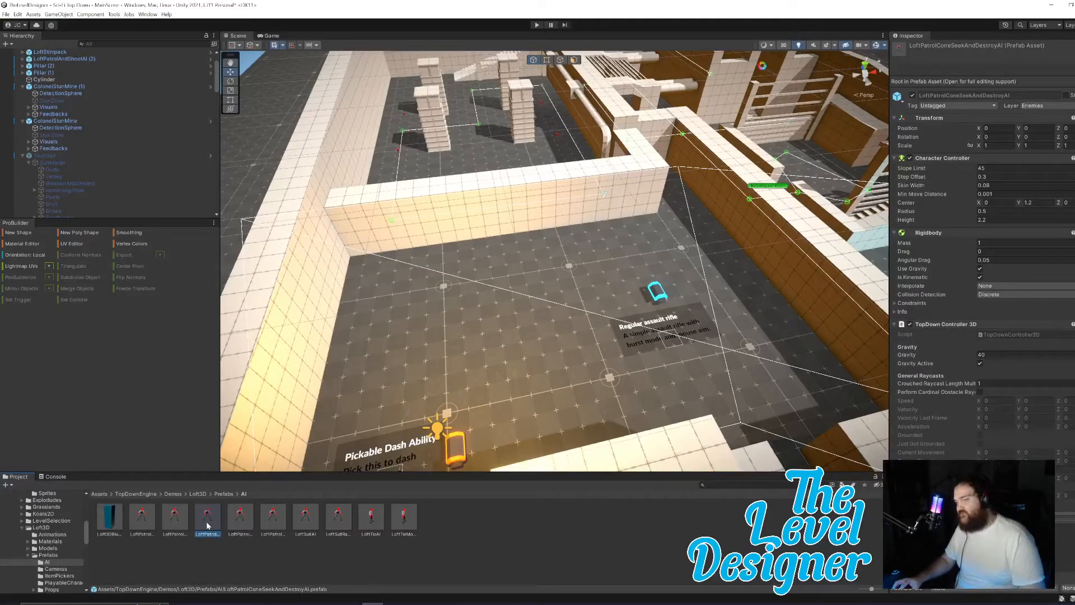
click(238, 522)
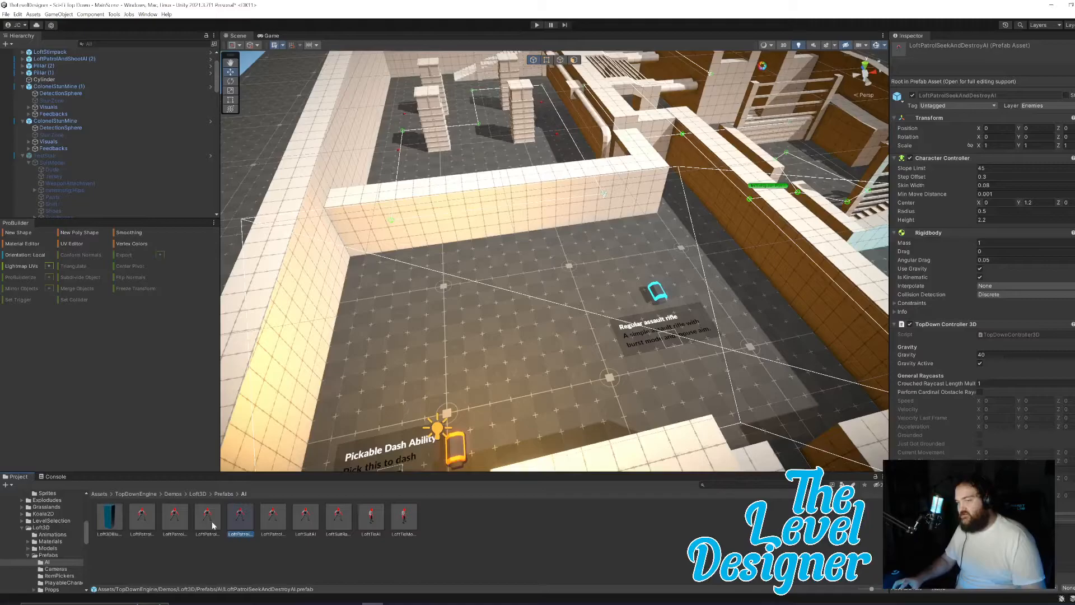
click(241, 524)
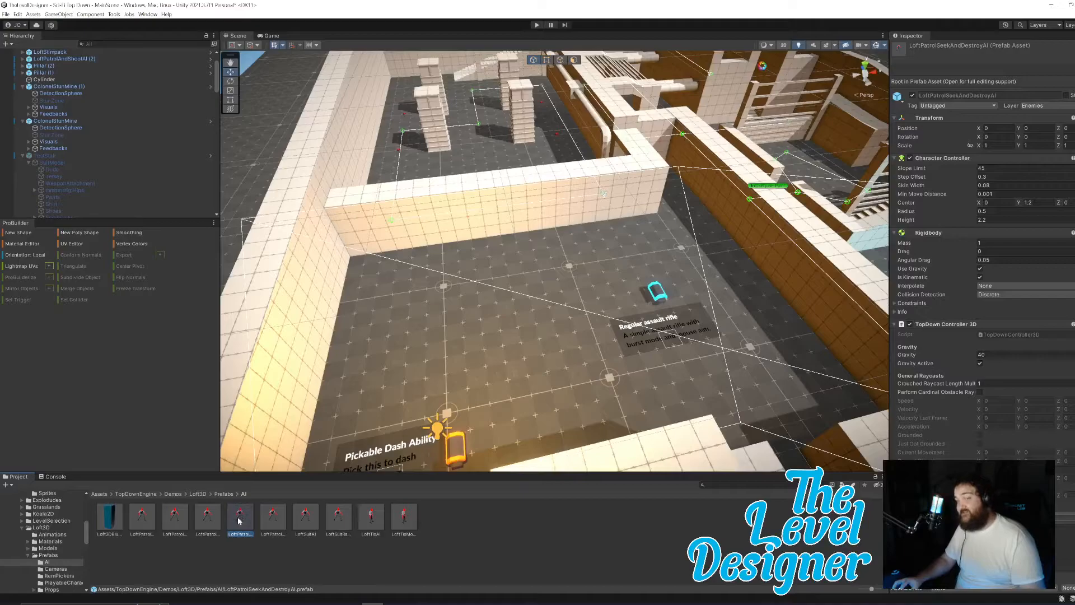
drag(205, 524, 448, 395)
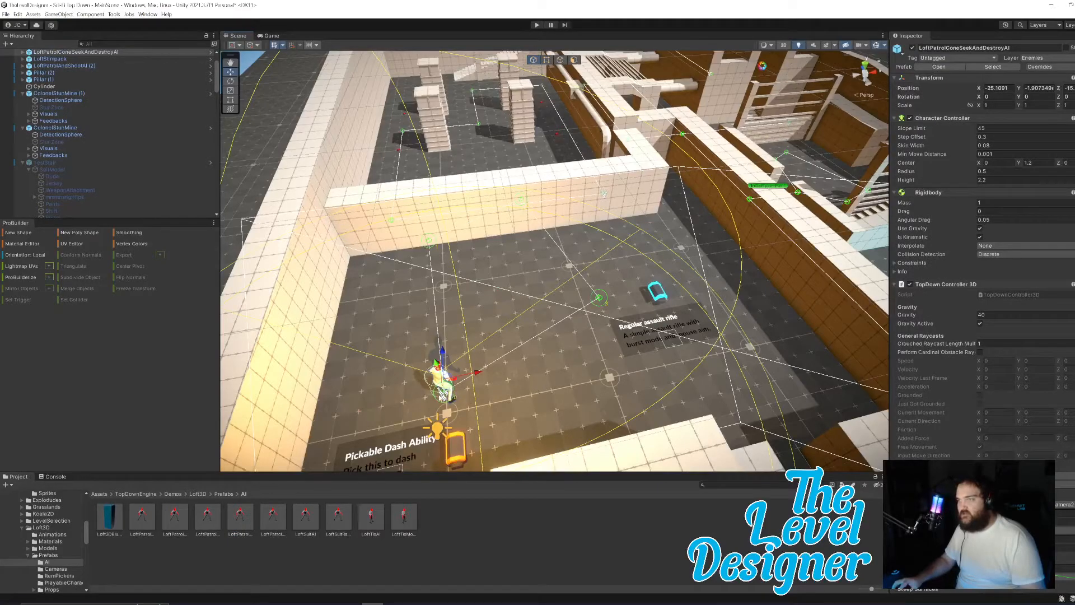
Step: Move the new cone-detection enemy into the room entrance beside the Pickable Dash Ability, at about X -26.83
drag(442, 381, 393, 521)
right_drag(546, 363, 545, 380)
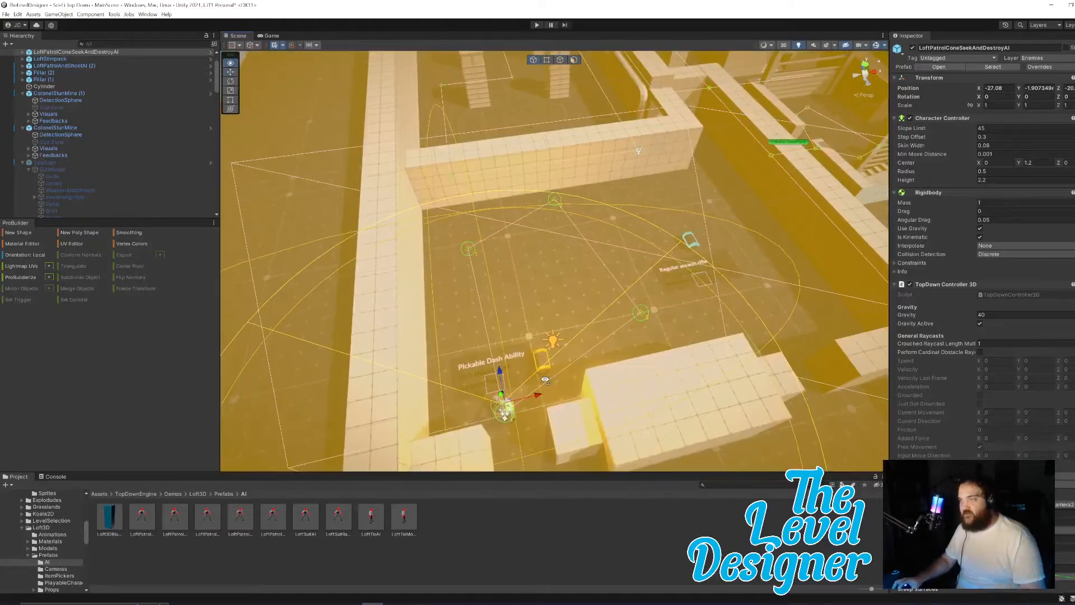
drag(512, 410, 519, 415)
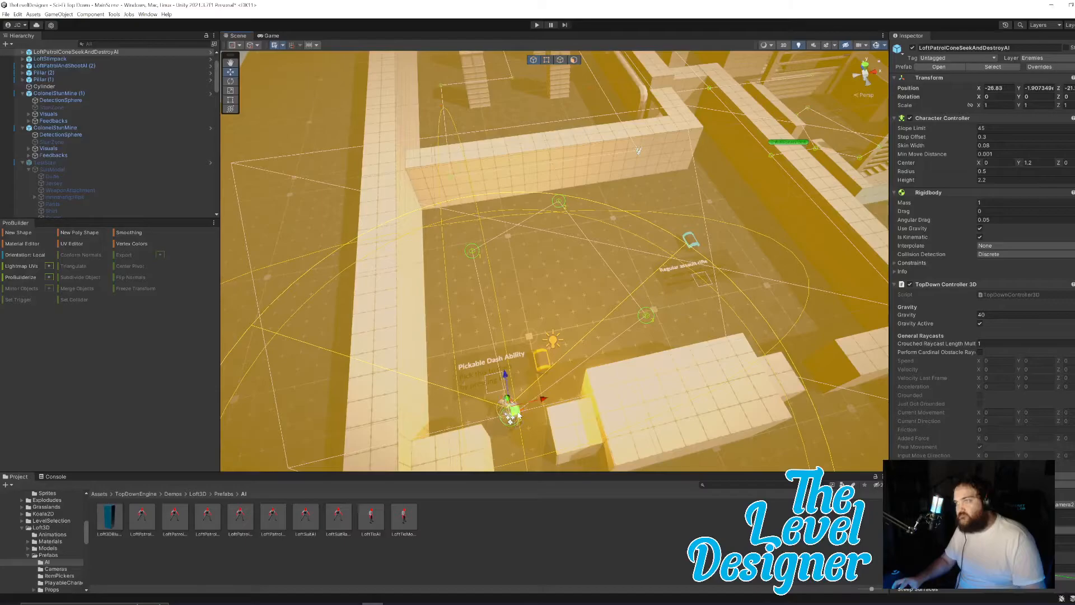
Step: Playtest the new enemy by entering the room past the Pickable Dash Ability and moving along the inner wall
click(537, 25)
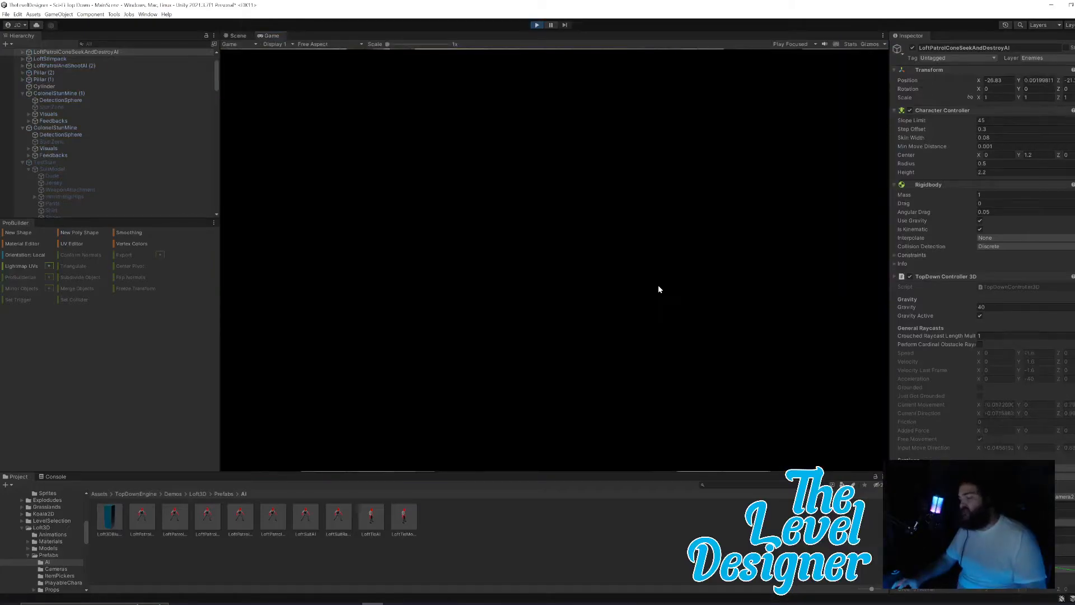
key(w)
key(a)
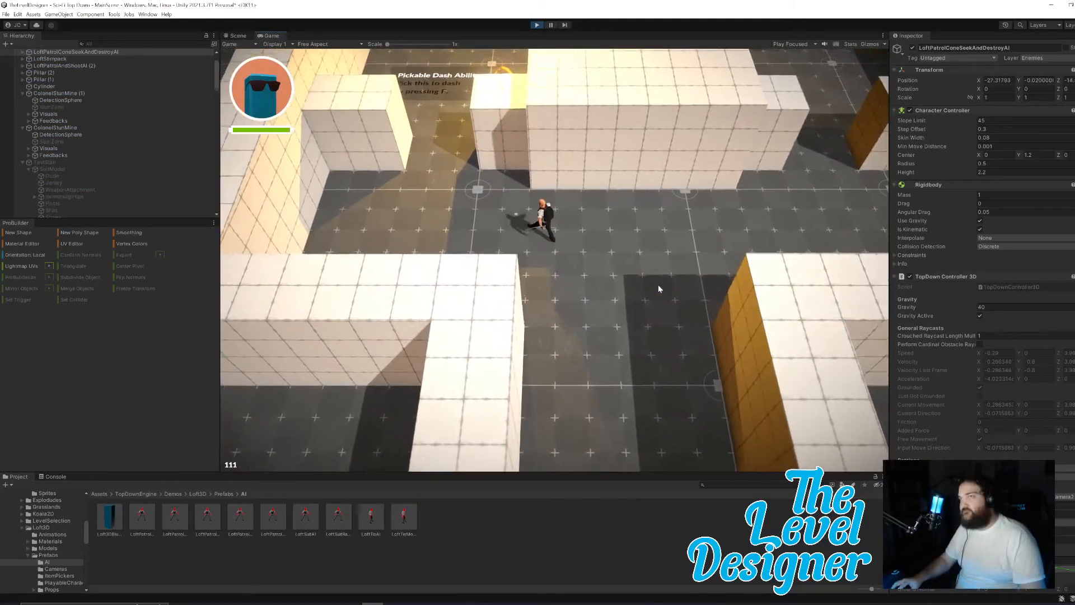
key(w)
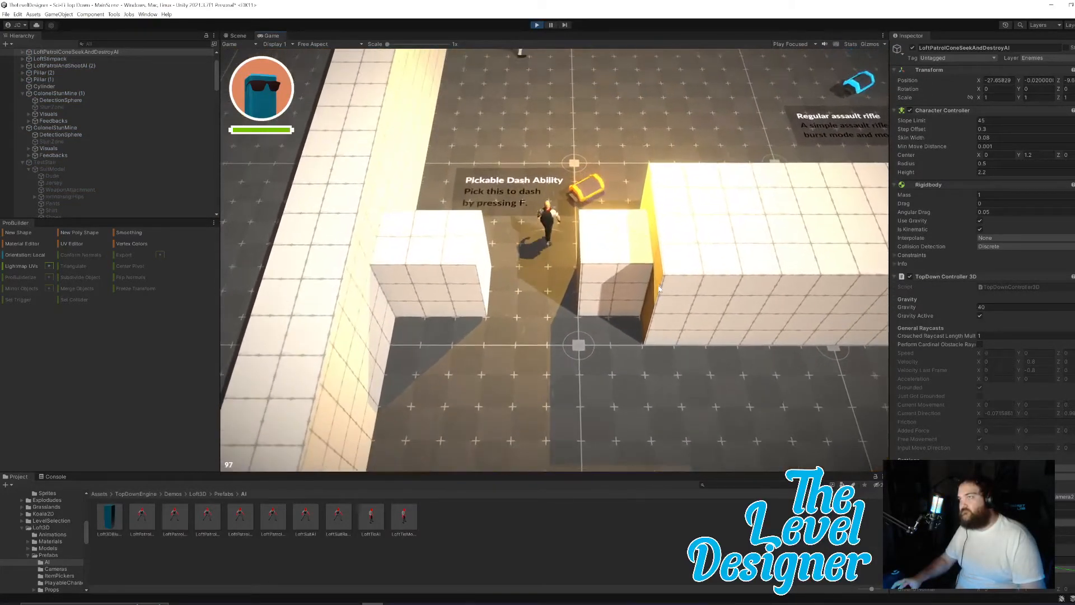
key(a)
key(s)
key(d)
key(d)
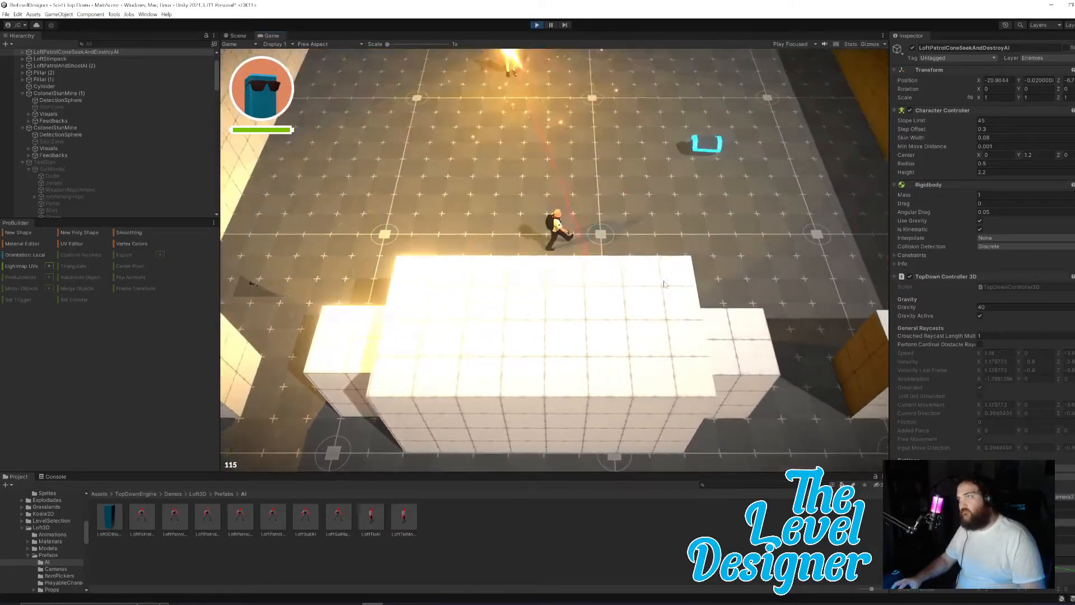
Step: Run across the room past the Regular assault rifle and retreat through the opening between the low walls
key(w)
key(d)
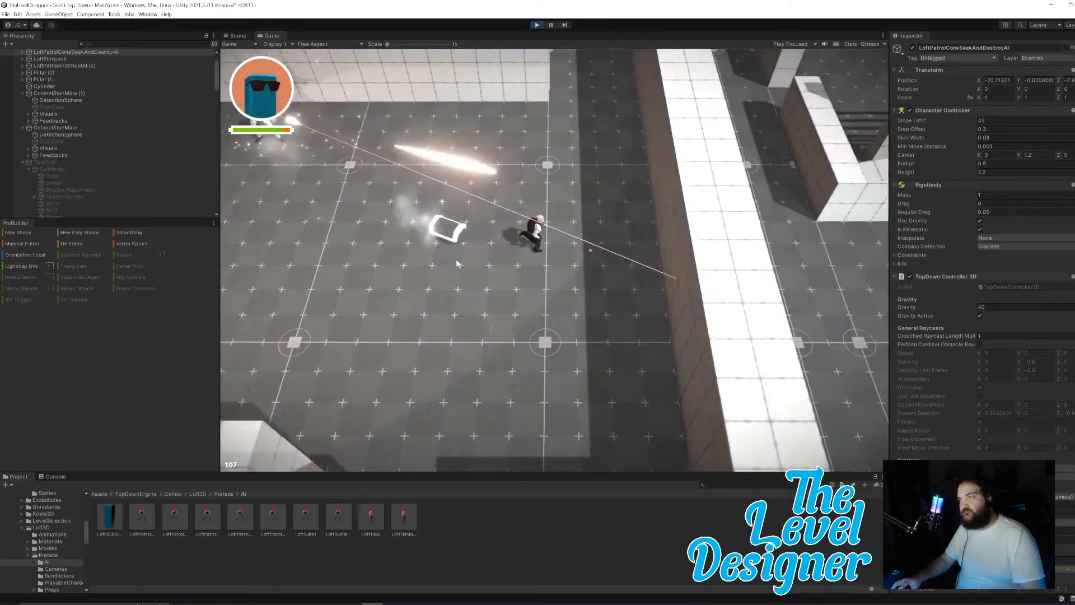
key(s)
key(a)
key(s)
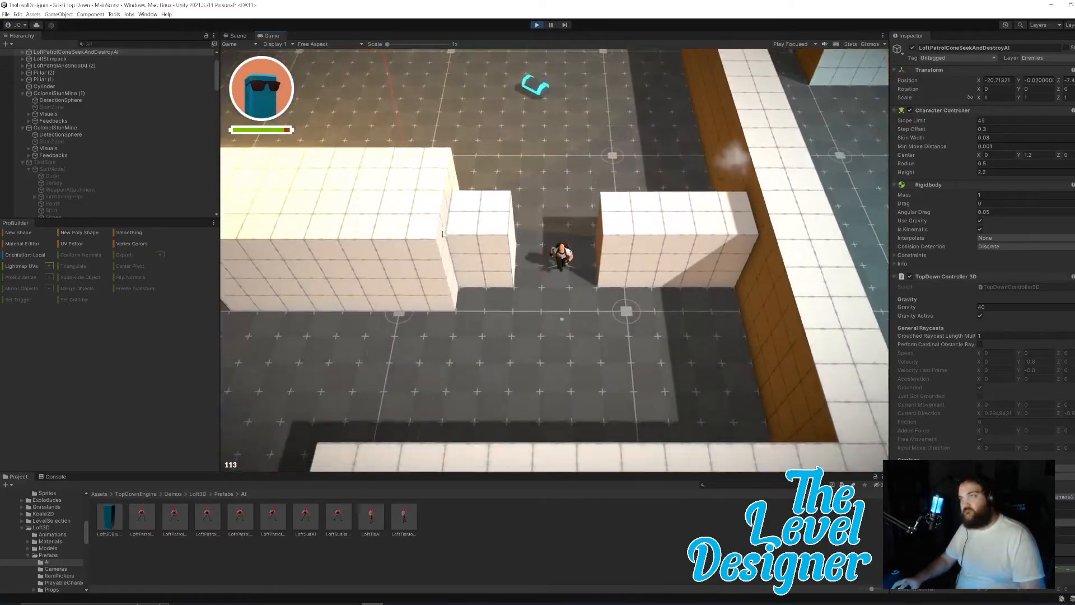
Step: Return to the room, collect the Regular assault rifle under fire and fall back to the opening
key(w)
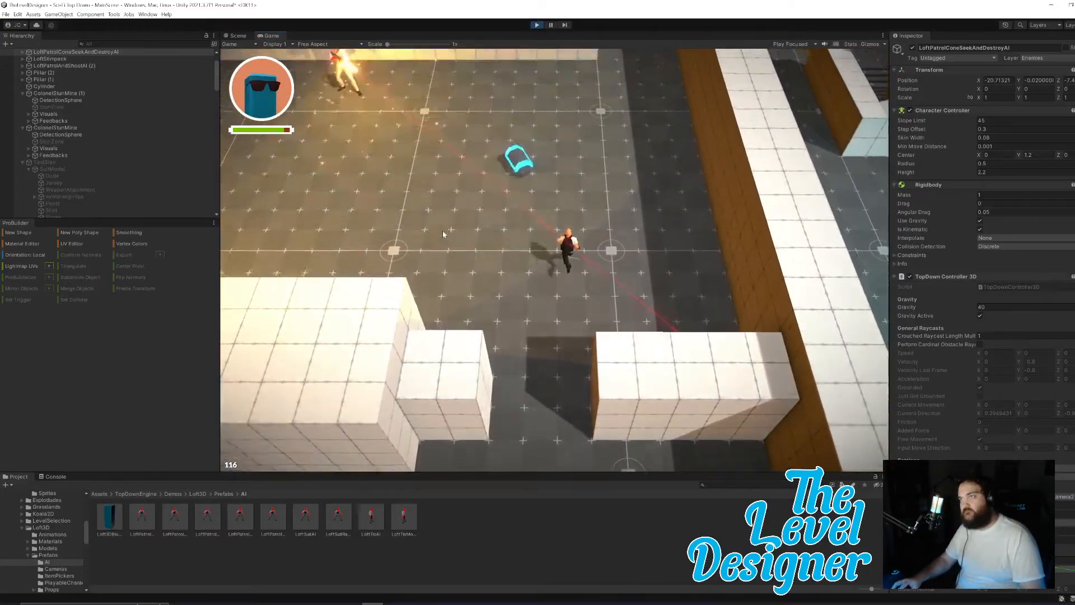
key(w)
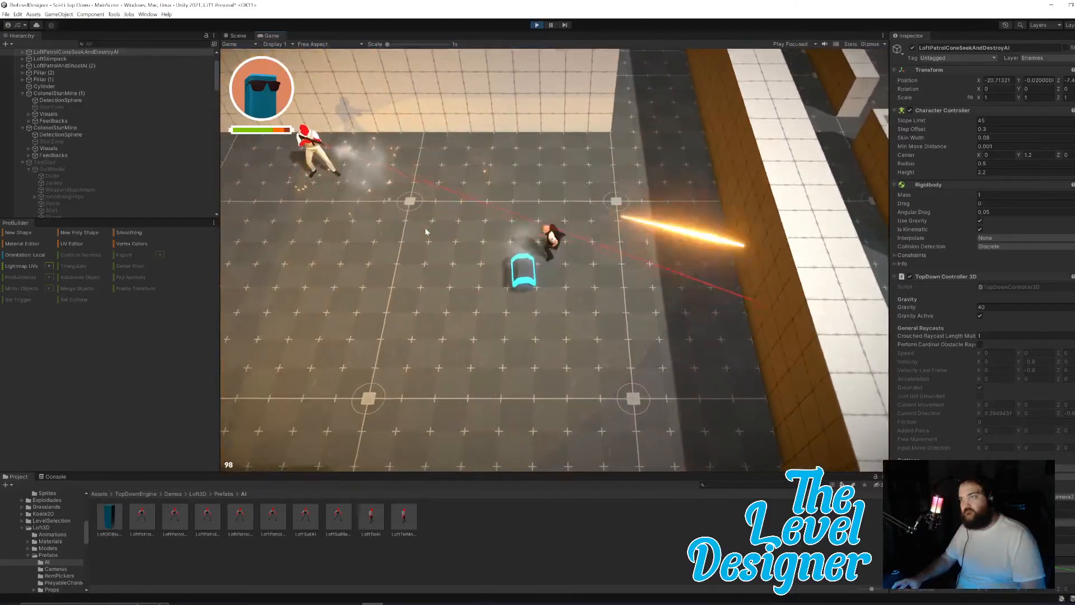
key(s)
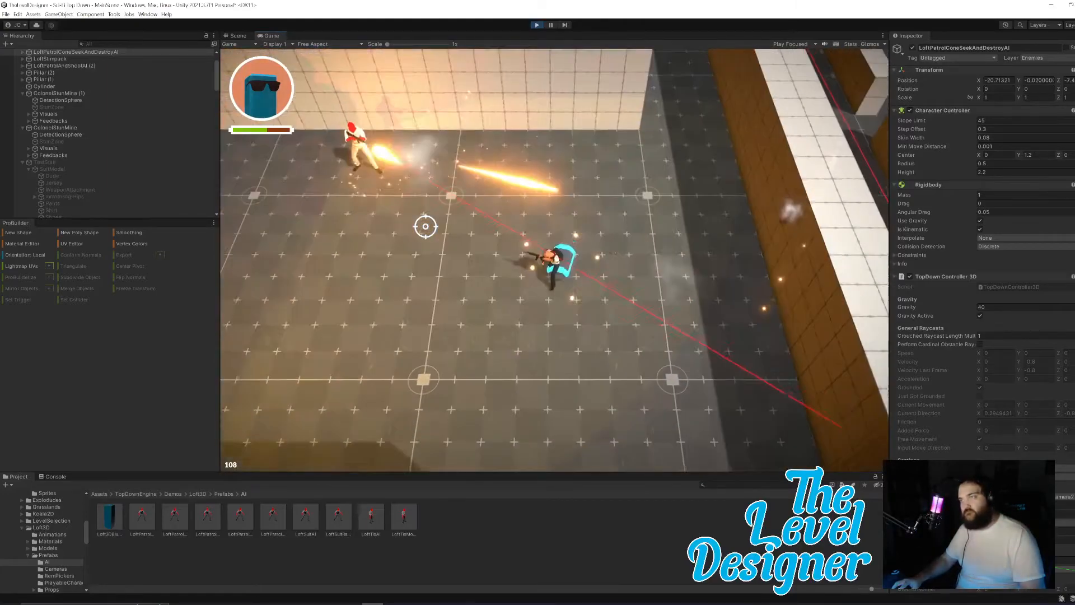
key(s)
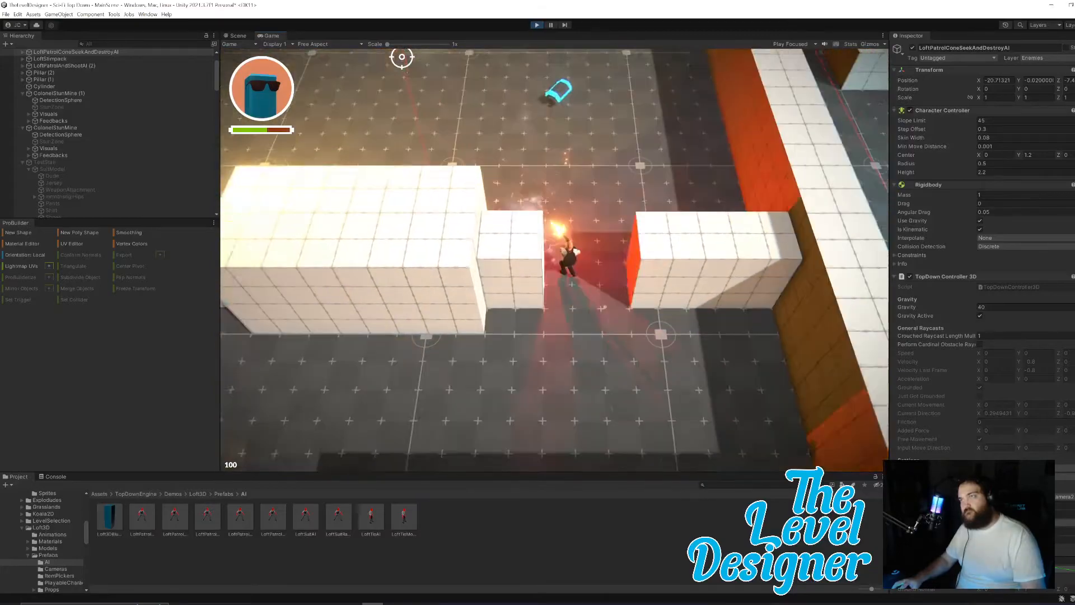
Step: Re-enter the room through the opening and shift back and forth near the wall while aiming at the enemy
key(w)
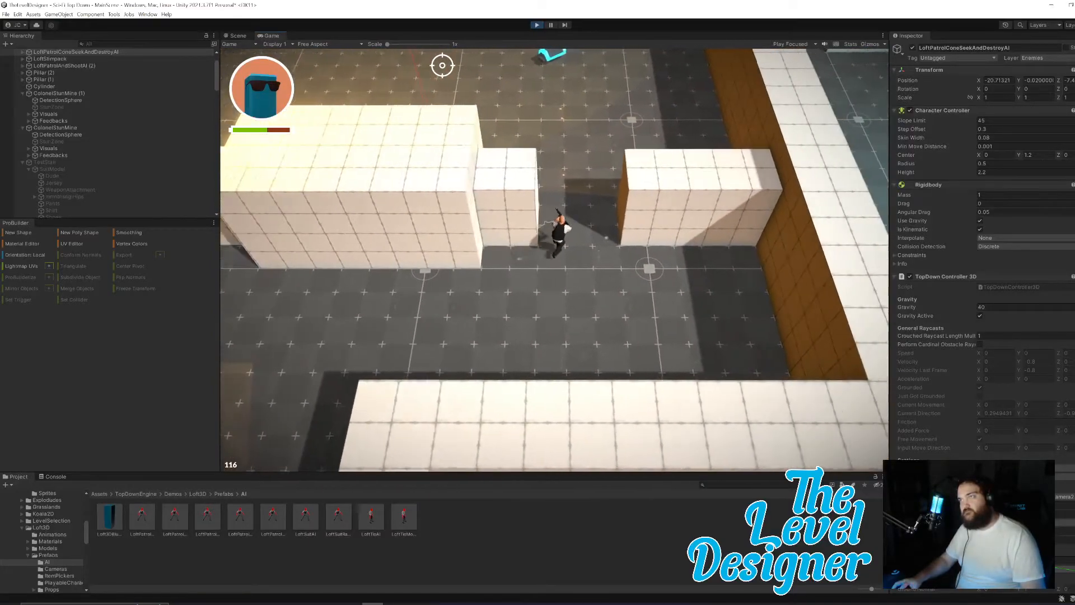
key(w)
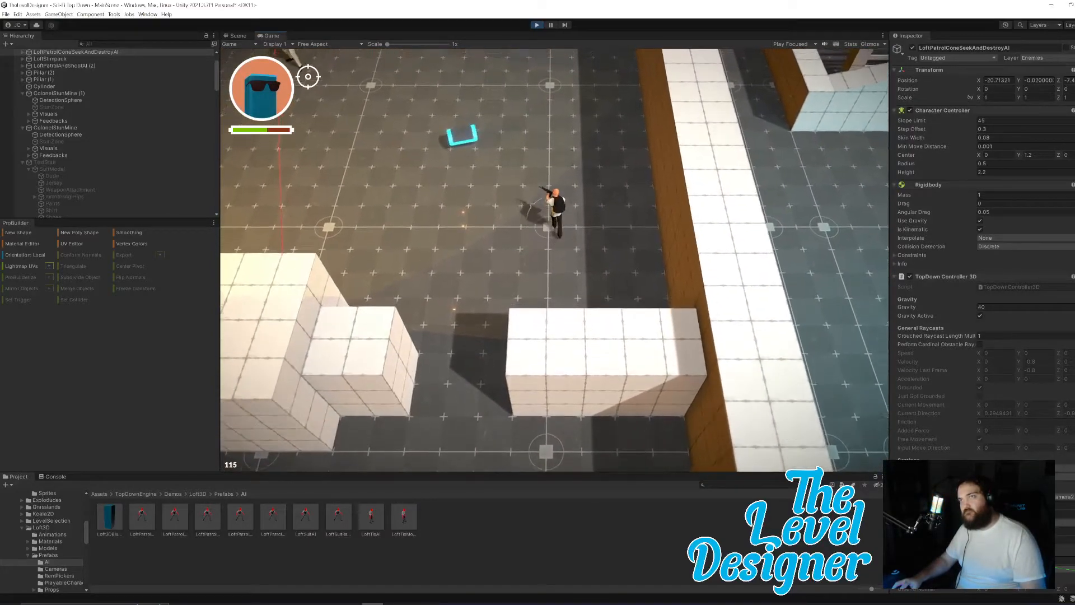
key(s)
key(w)
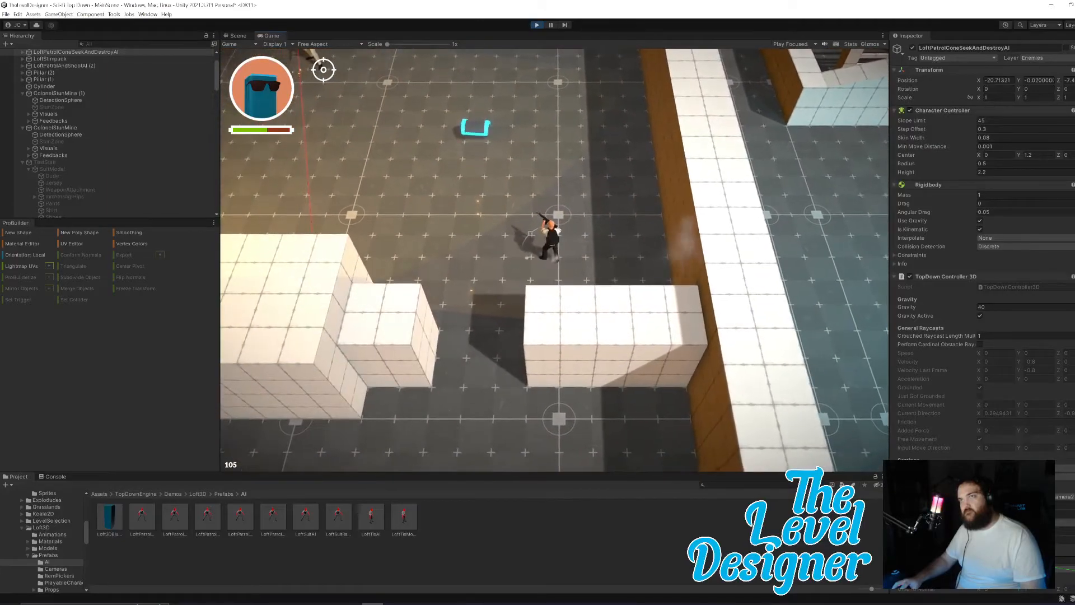
key(s)
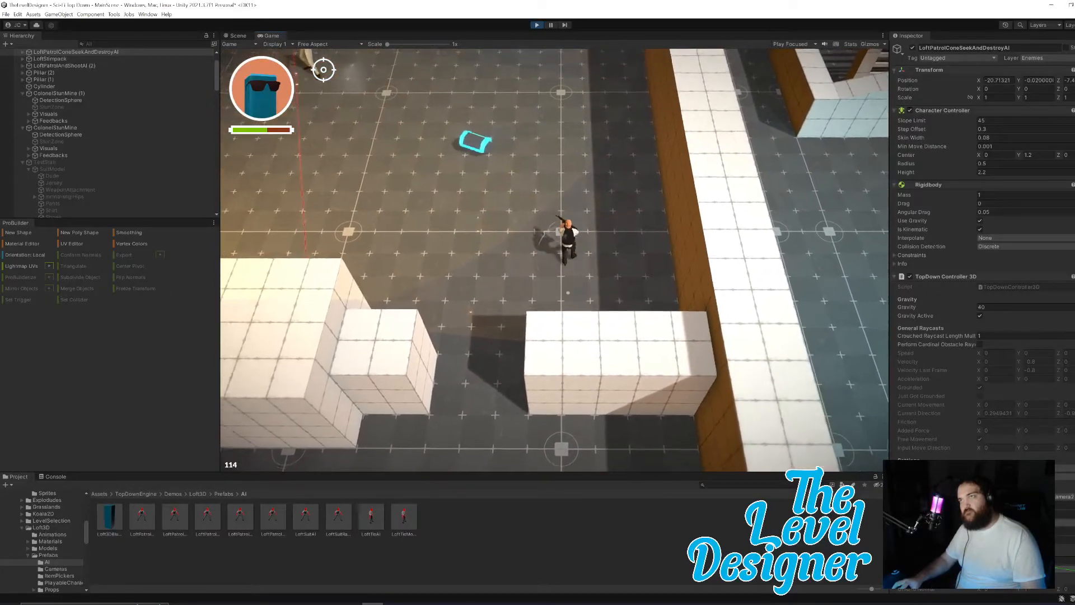
Step: Fire at the enemy from beside the low wall and advance past the Regular assault rifle pickup into the room
key(a)
click(333, 61)
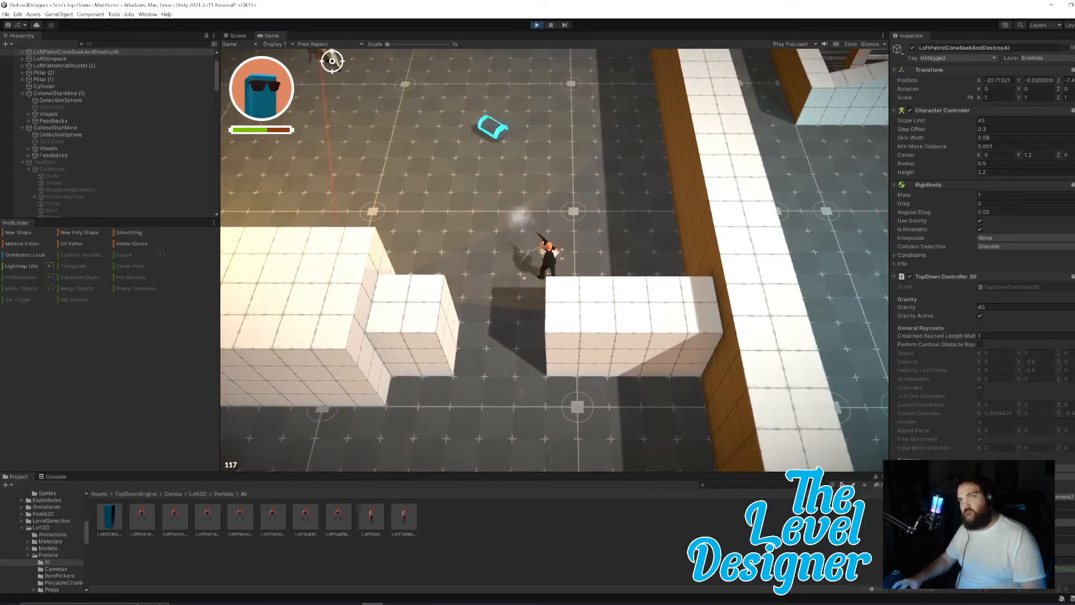
click(332, 60)
key(w)
key(a)
key(w)
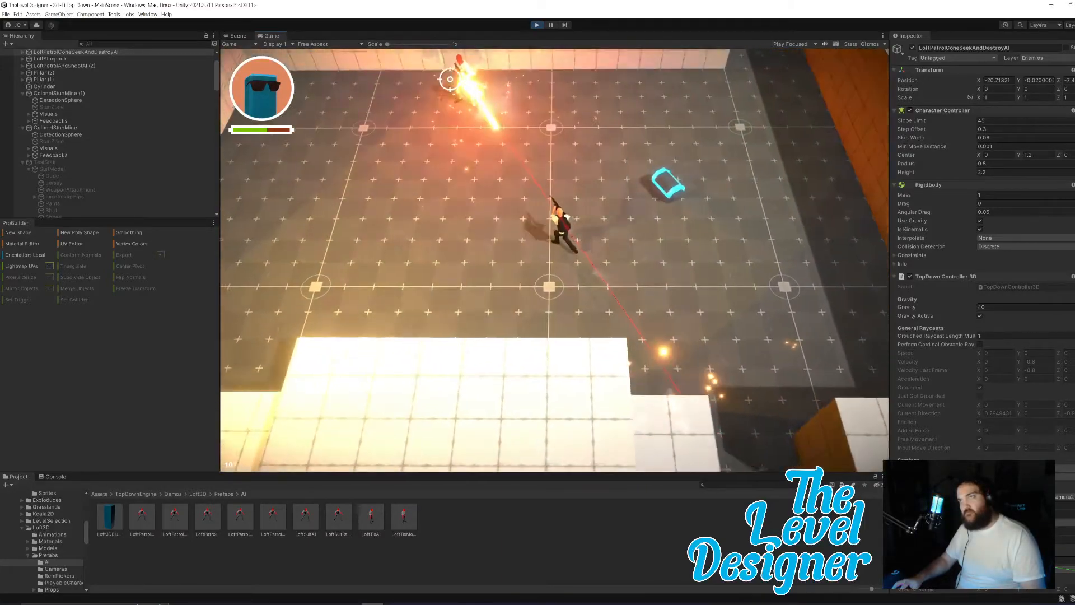
Step: Strafe around the patrolling enemy along the far wall and shoot it until it is destroyed
click(463, 100)
key(d)
click(434, 132)
click(383, 168)
key(w)
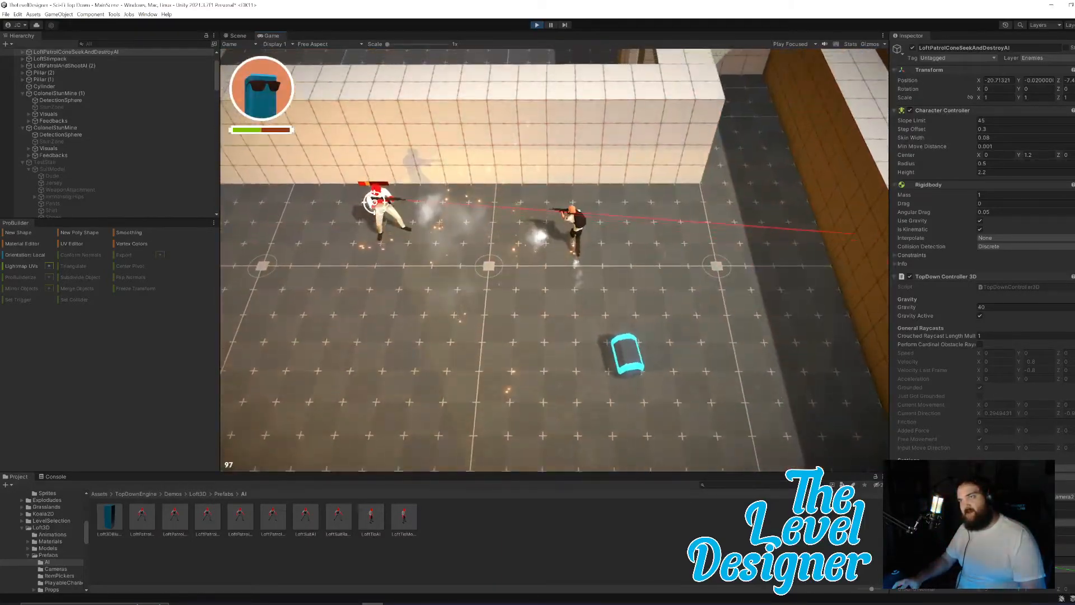
key(d)
key(s)
key(a)
click(296, 251)
key(a)
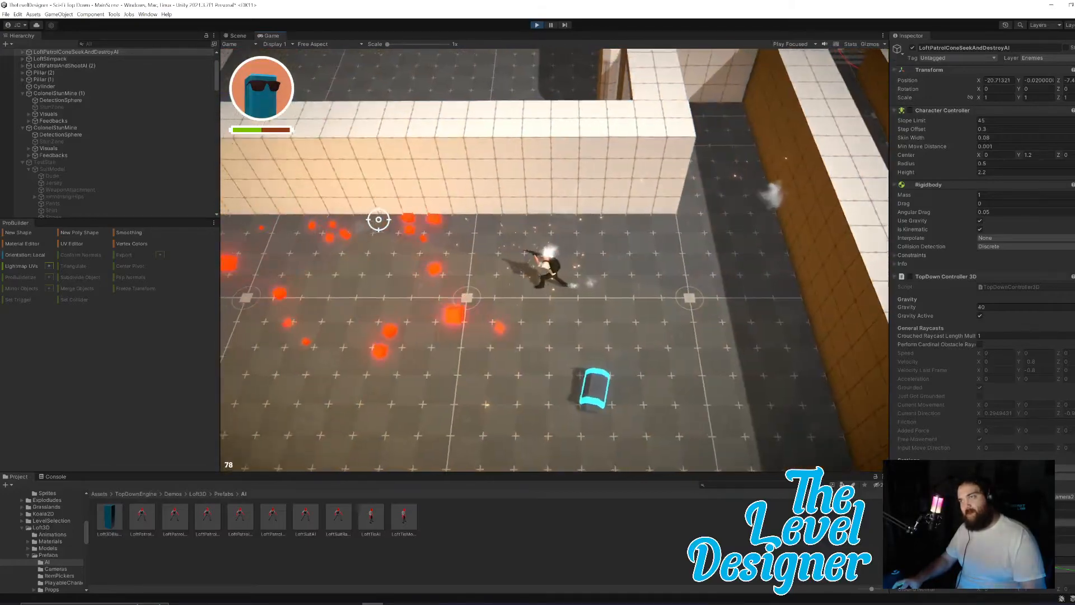
Step: End the playtest and delete the LoftPatrolConeSeekAndDestroyAI enemy from the room with the Pickable Dash Ability
key(s)
key(Escape)
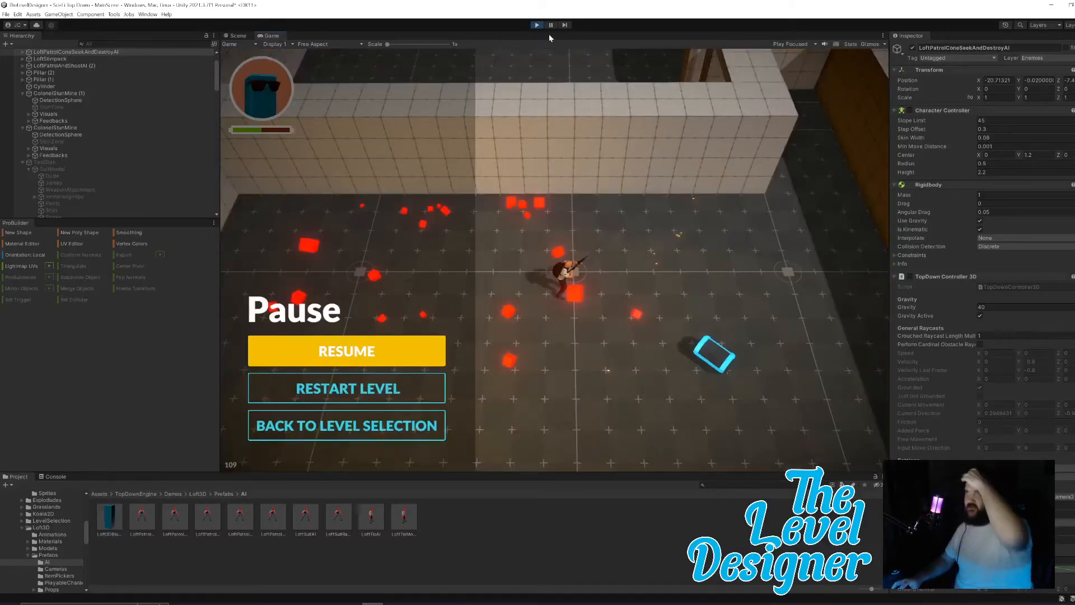
click(537, 25)
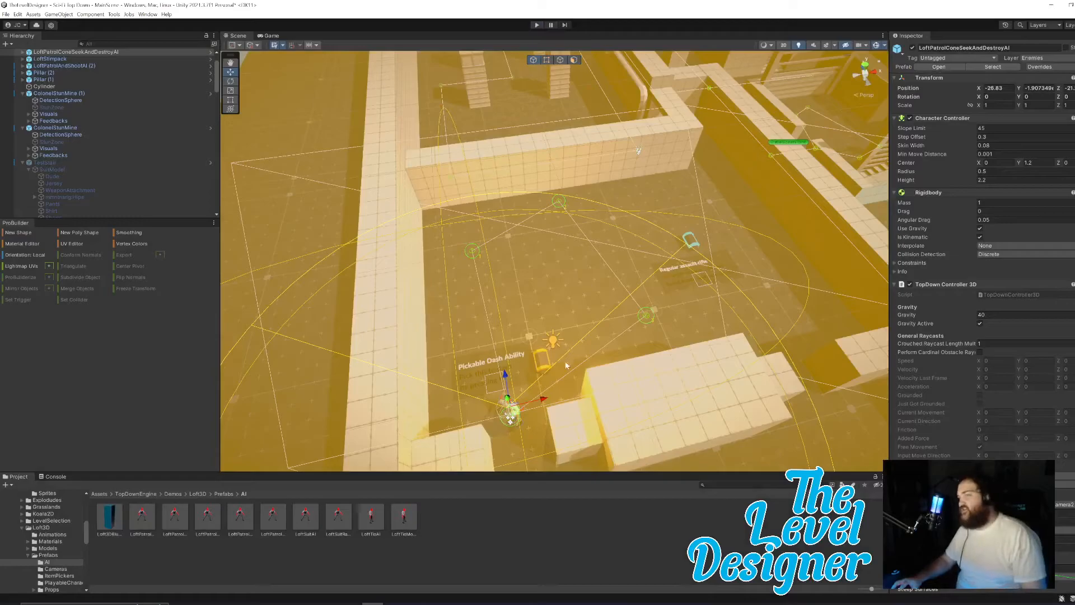
right_drag(610, 292, 649, 335)
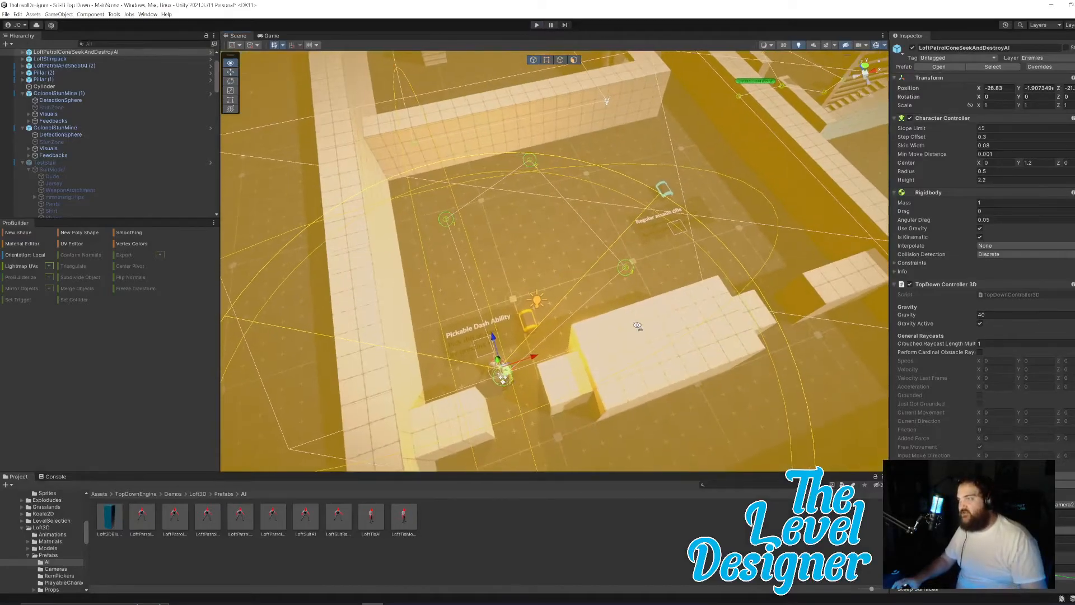
key(Delete)
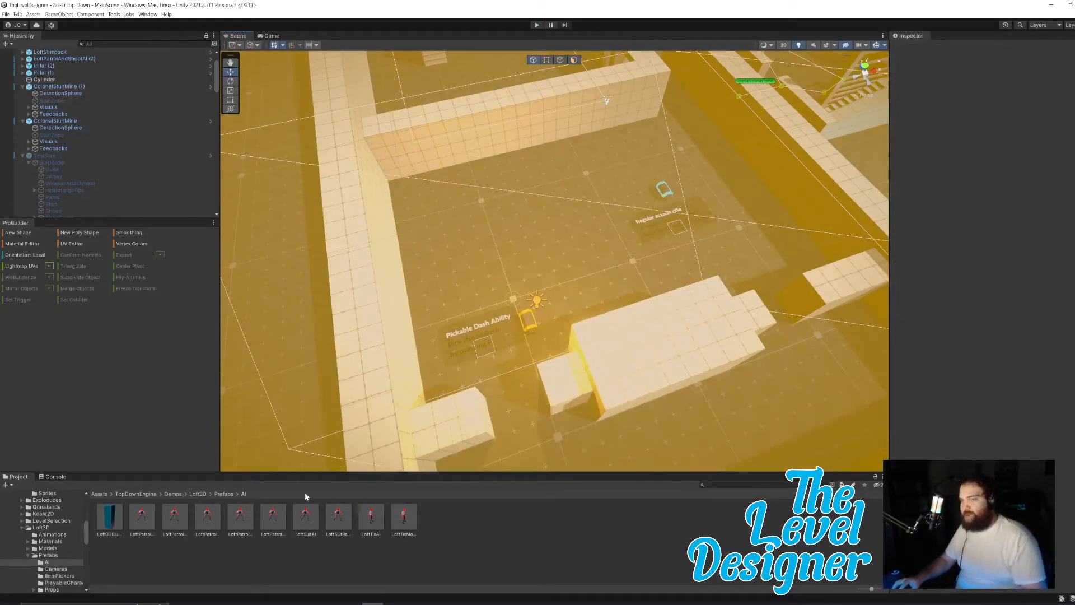
Step: Place a LoftPatrolSeekAndDestroyAI enemy in the opening between the low walls near the Regular assault rifle
mouse_move(617, 306)
right_down()
mouse_move(521, 231)
mouse_move(610, 293)
mouse_move(612, 314)
right_up()
click(376, 157)
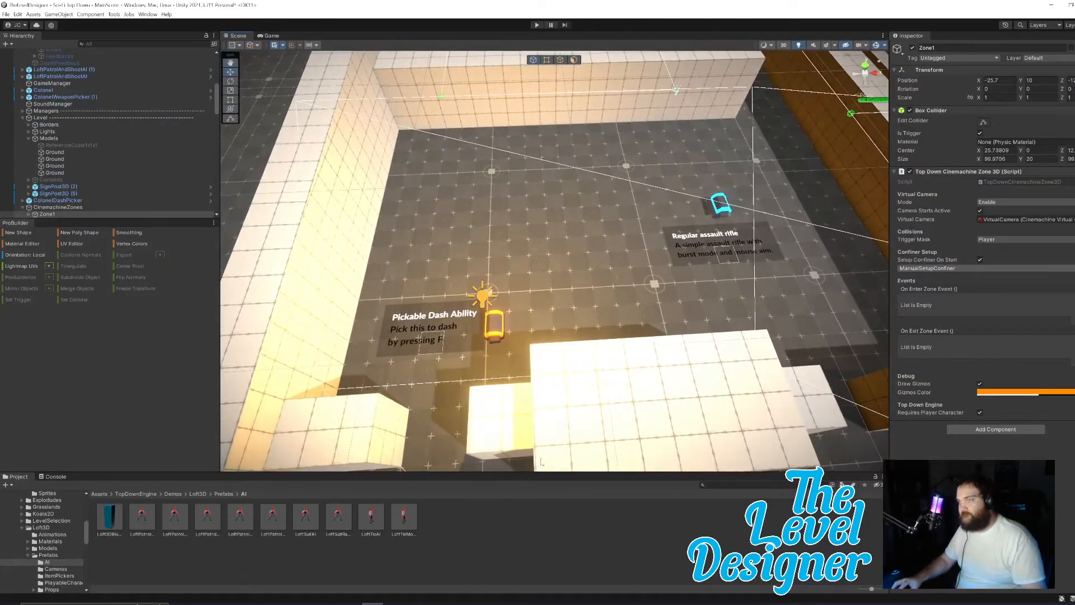
click(213, 522)
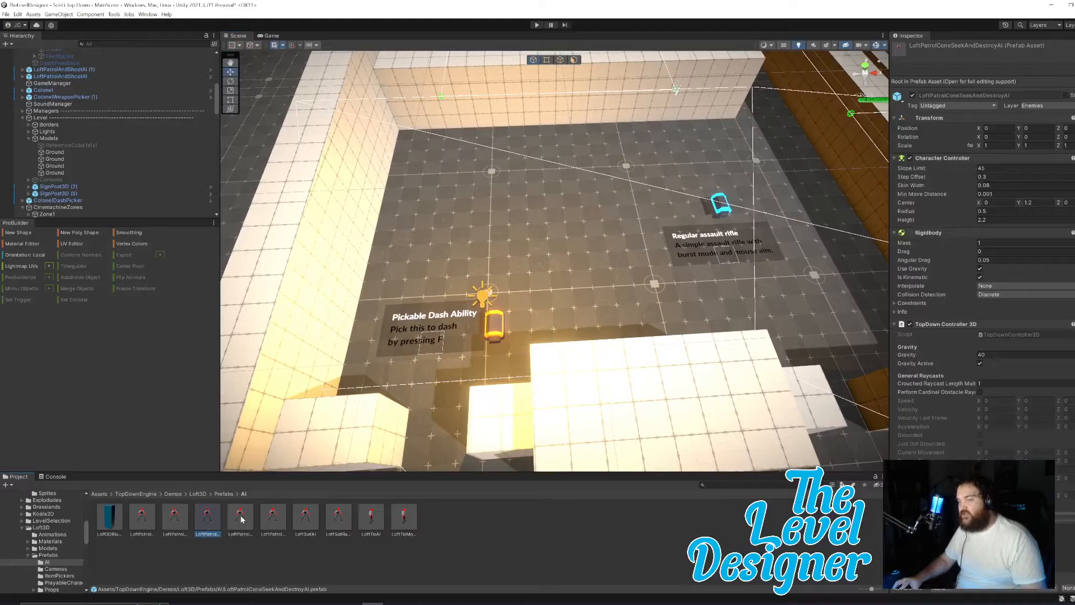
drag(241, 519, 834, 376)
mouse_move(703, 294)
right_down()
mouse_move(711, 290)
mouse_move(703, 294)
right_up()
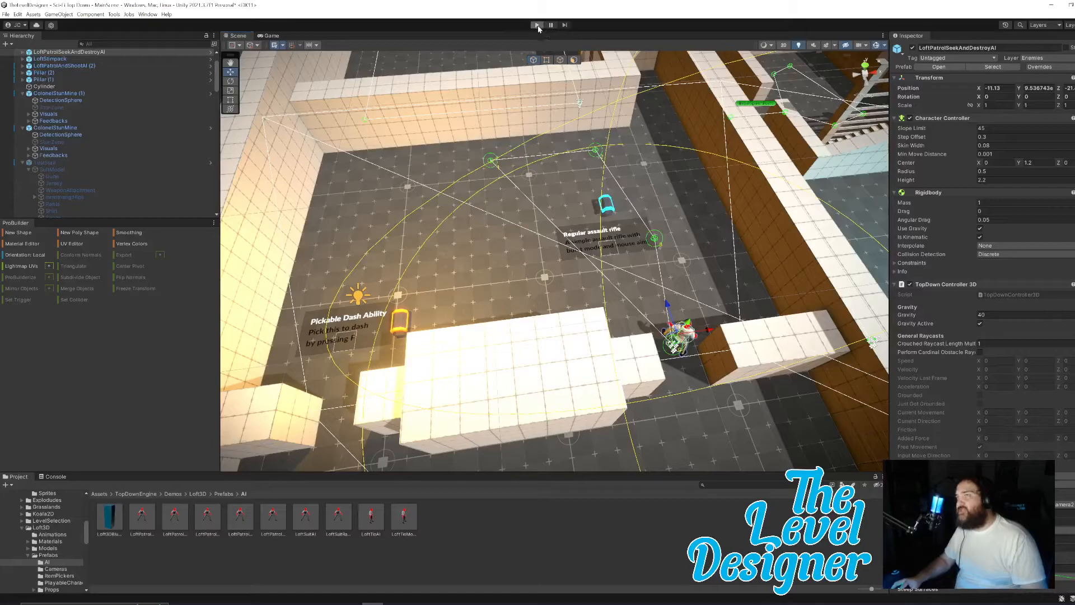
Step: Playtest the level, observe the LoftPatrolSeekAndDestroyAI enemy's patrol and detection range in the scene view, and stop the playtest
click(538, 26)
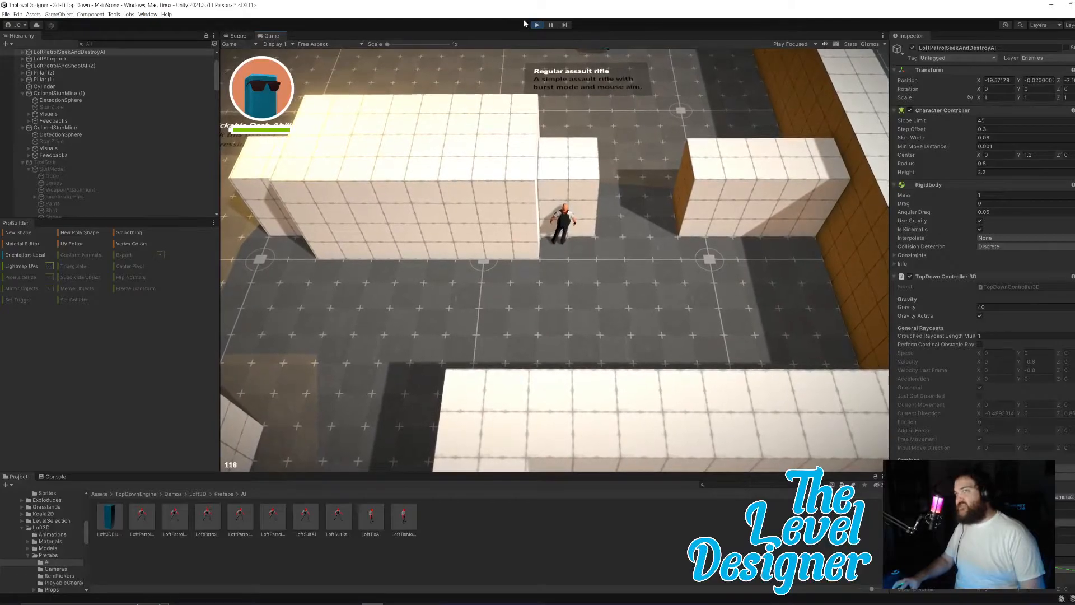
key(ctrl+1)
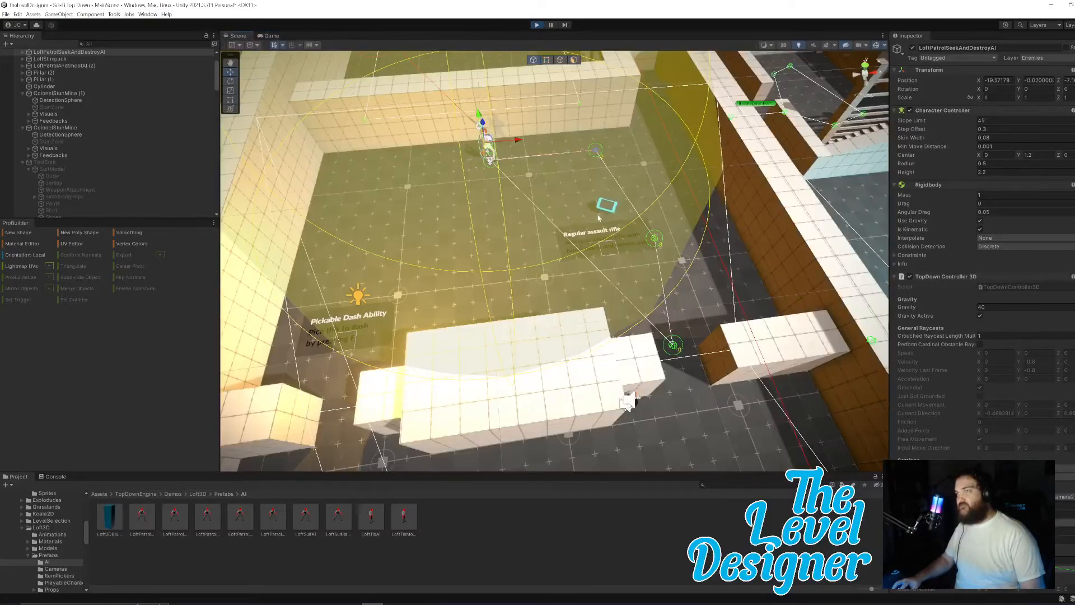
key(w)
right_drag(592, 214, 573, 82)
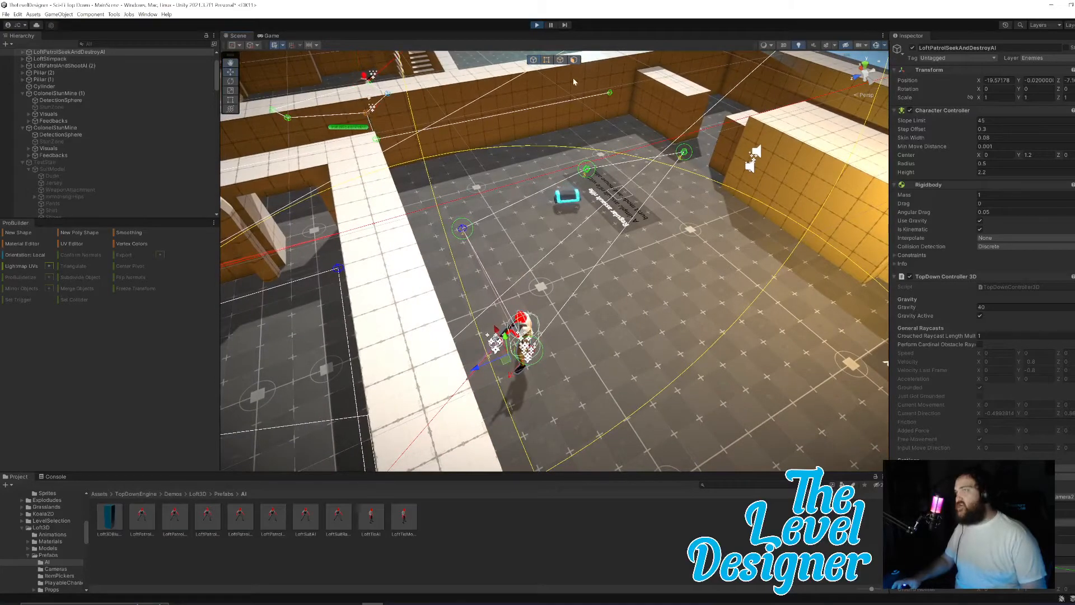
click(536, 25)
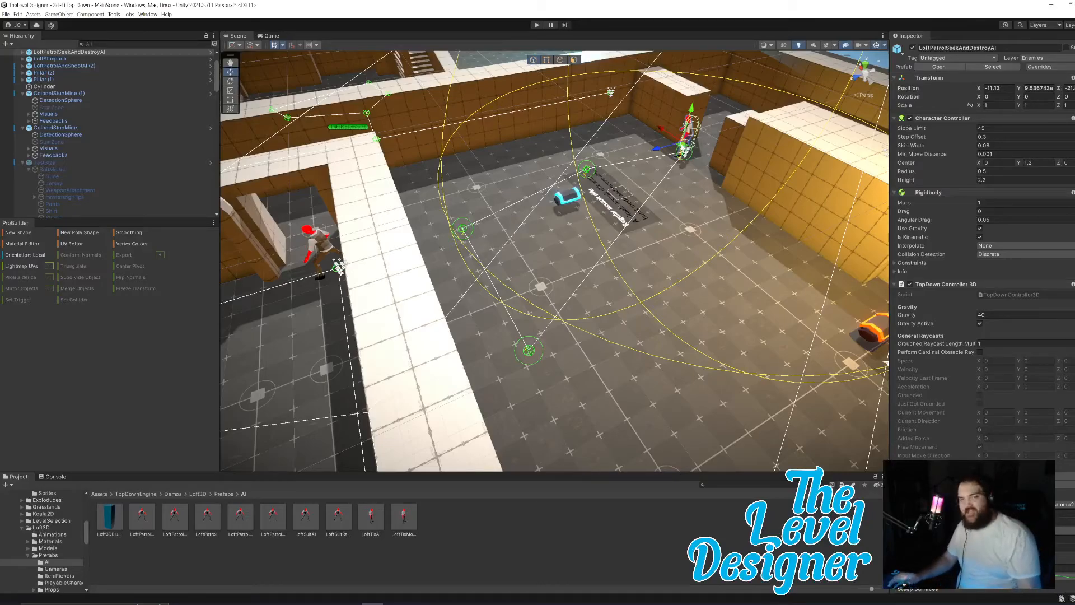
Step: Delete the whole LoftPatrolSeekAndDestroyAI enemy beside the low walls
right_drag(674, 274, 473, 268)
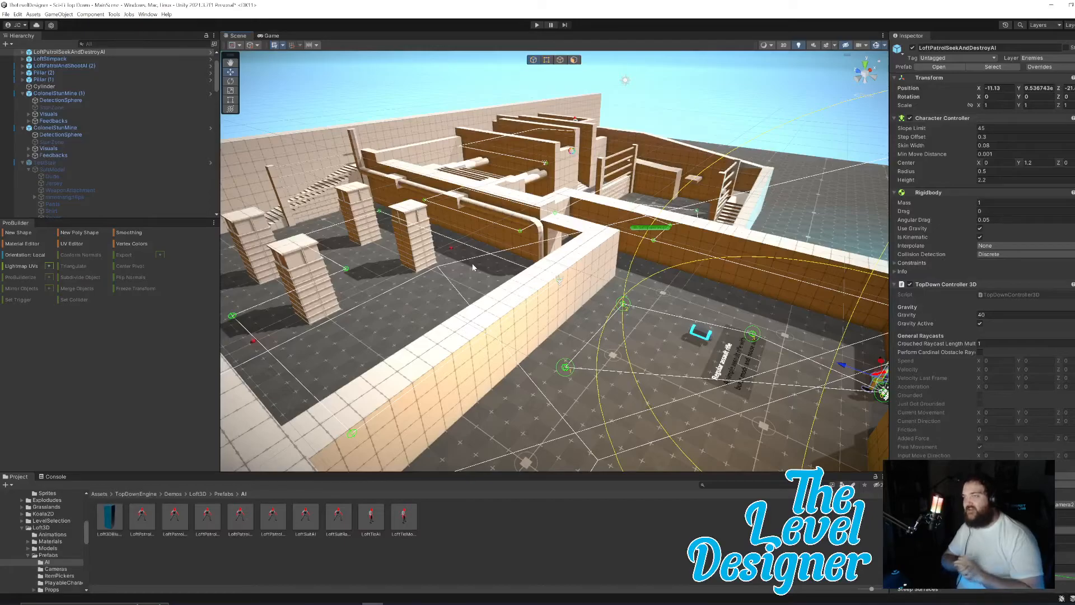
right_drag(474, 267, 728, 209)
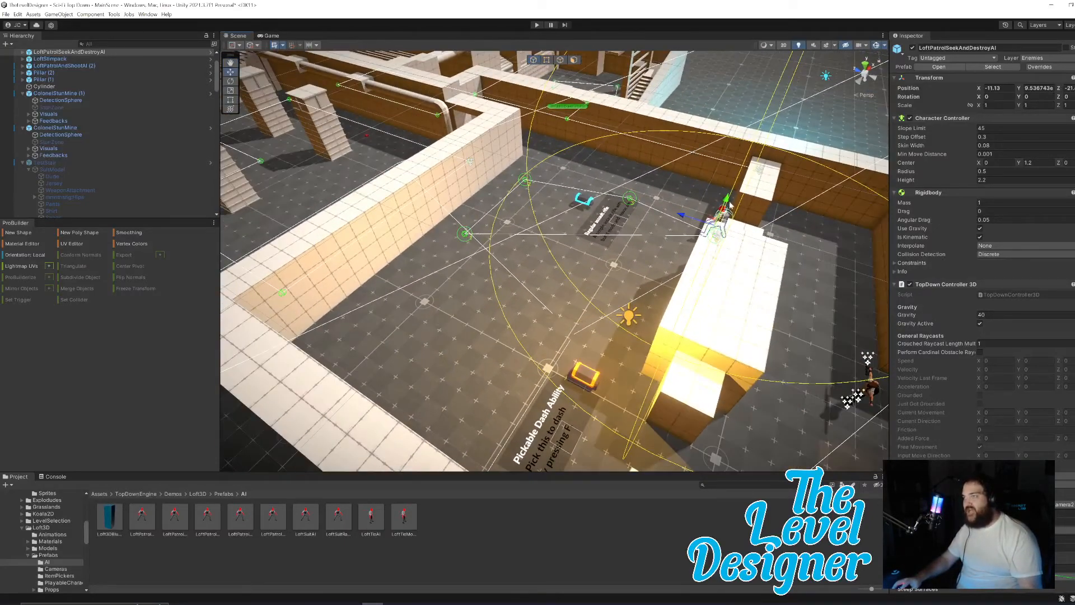
click(725, 216)
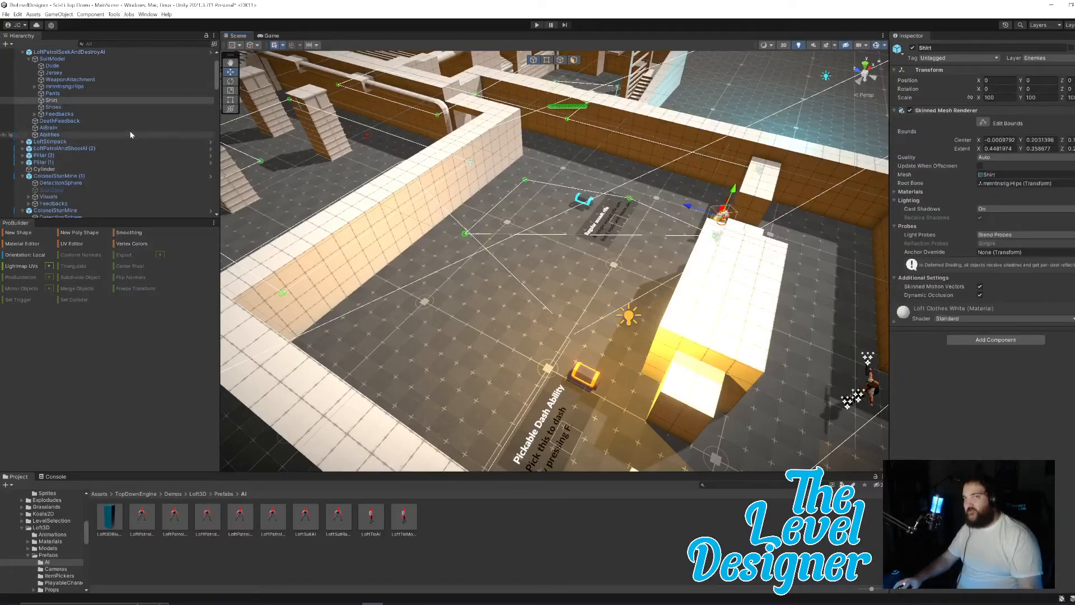
scroll(101, 112, up, 2)
click(82, 87)
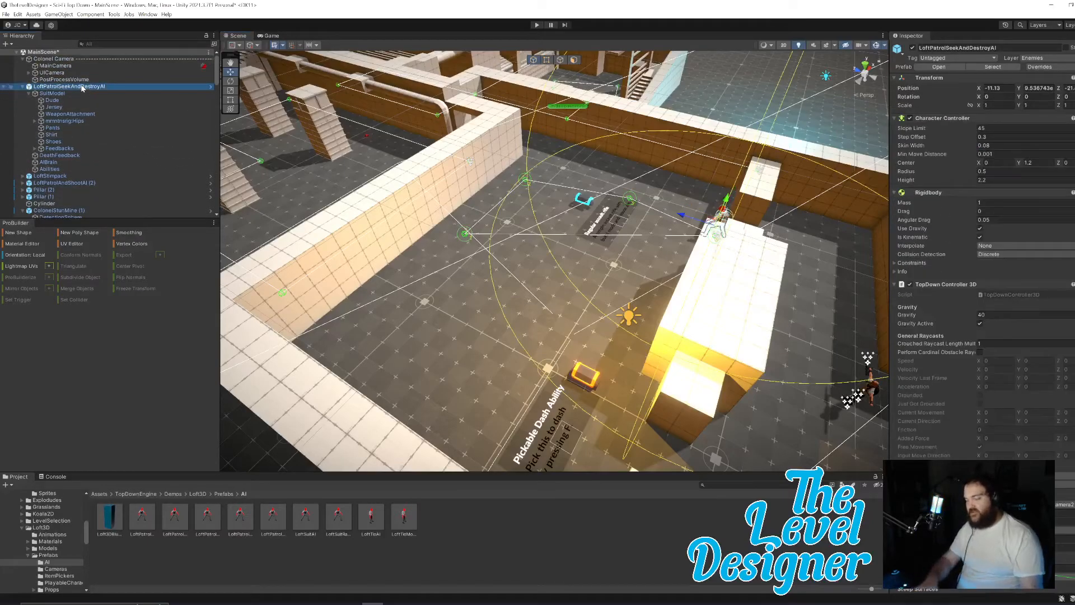
key(Delete)
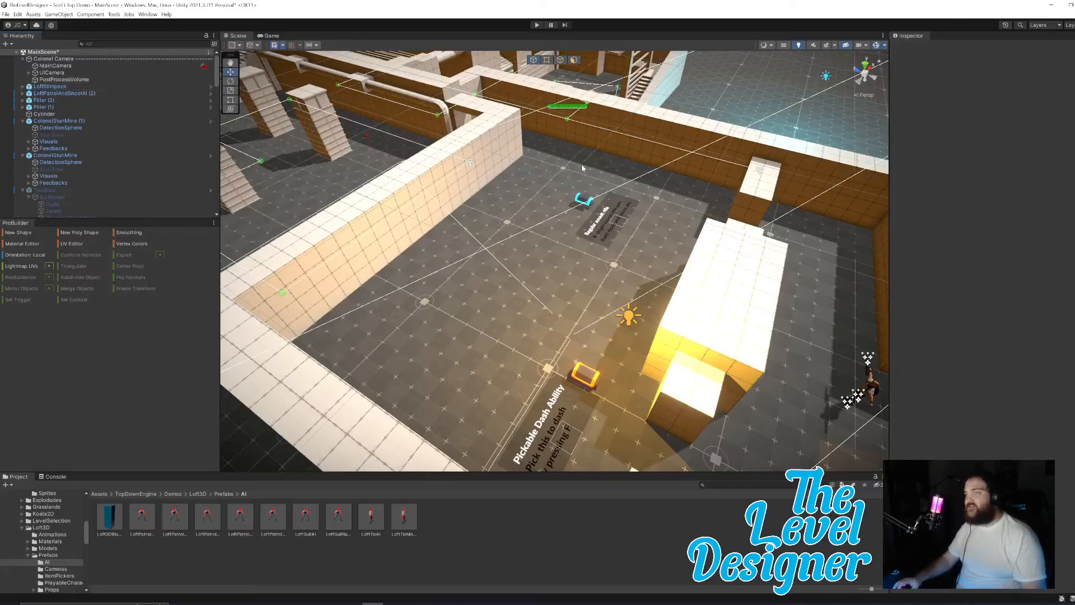
right_drag(554, 258, 566, 263)
right_drag(689, 244, 513, 197)
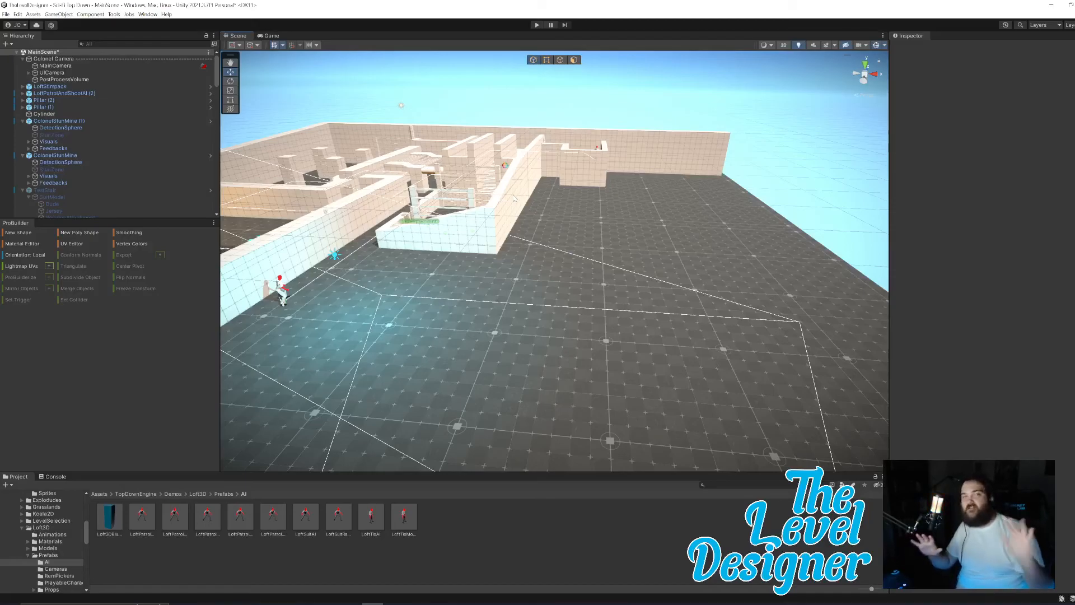
right_drag(559, 200, 514, 222)
key(w)
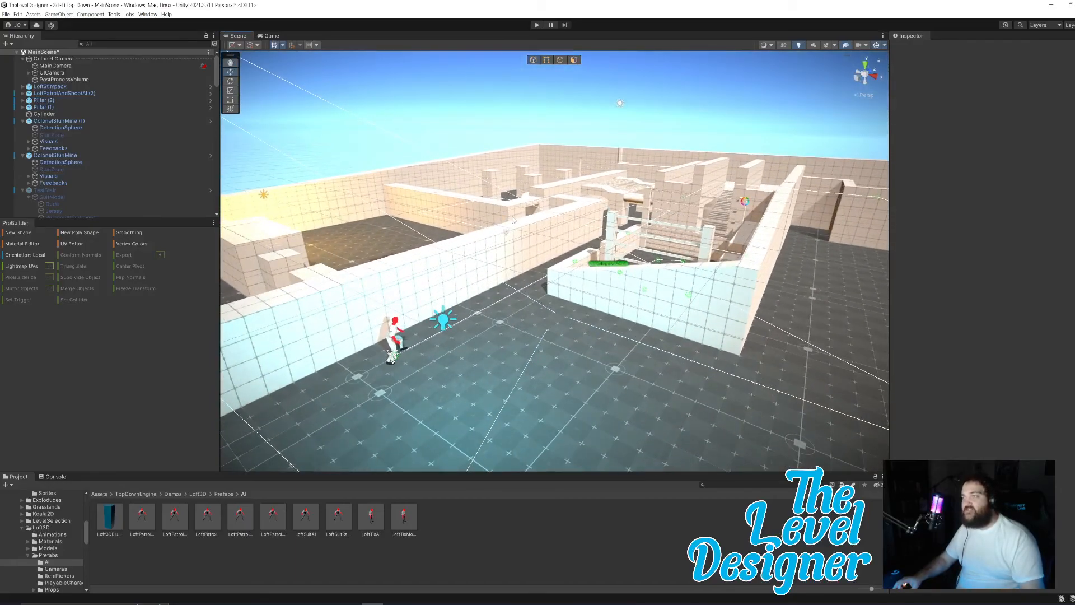